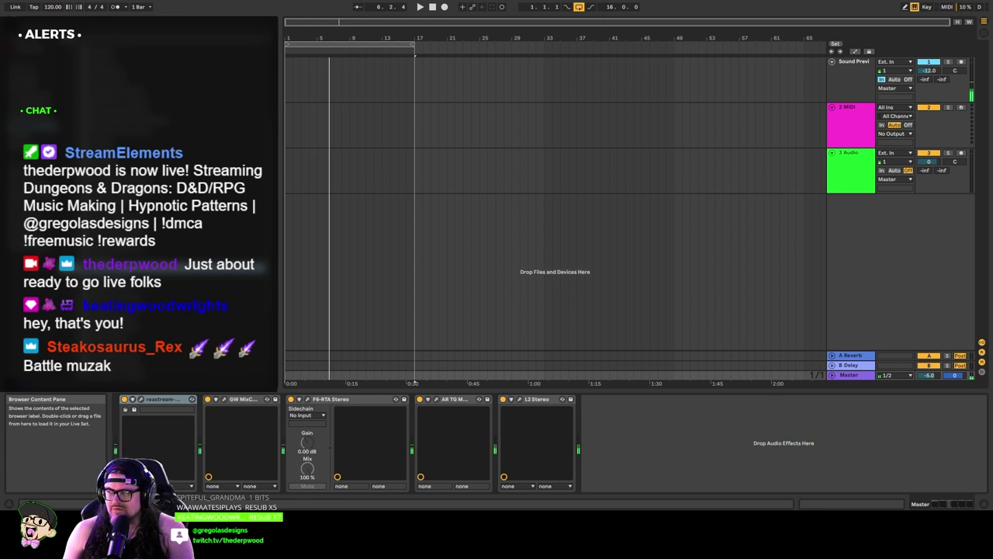
Step: Fill track 3 from bar 1 to 49 with three copies of the looperman battle-march 140 loop and extend the arrangement loop to 48 bars
left_click_drag(233, 148, 285, 177)
key("ctrl+d")
key("ctrl+d")
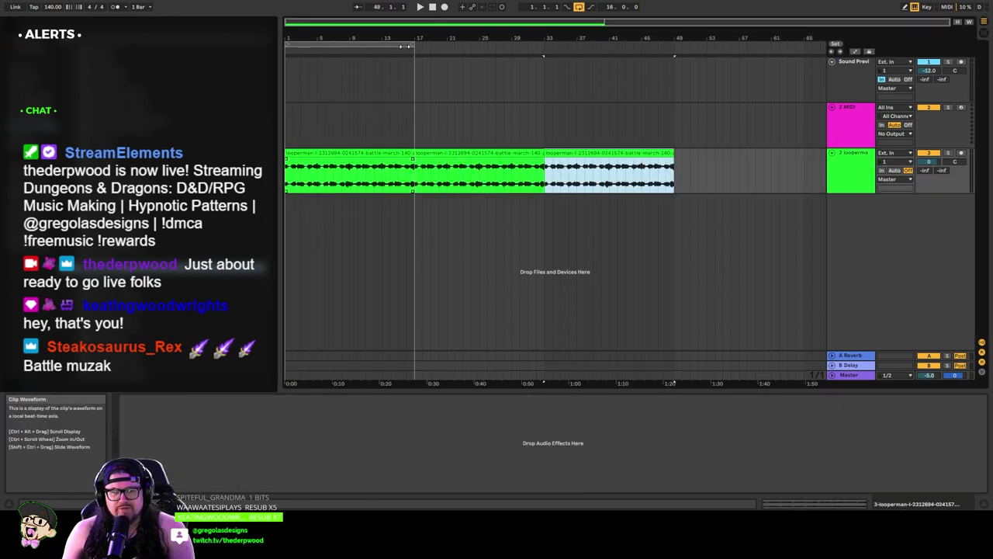
left_click_drag(413, 43, 672, 46)
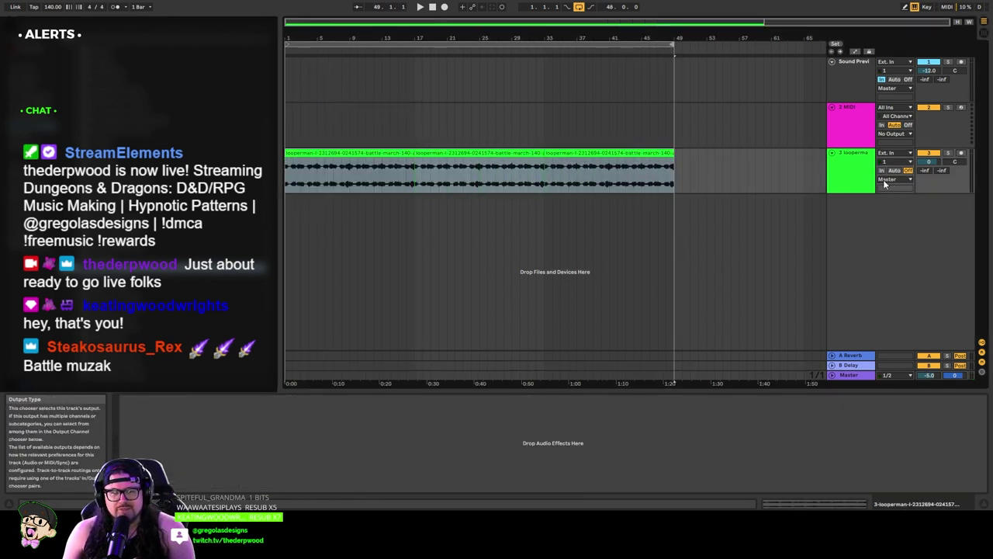
Step: Play back the march clips, add the looperman battle-shit.wav loop at bar 1 on a new audio track below, and restart playback from bar 1
left_click(846, 170)
key("space")
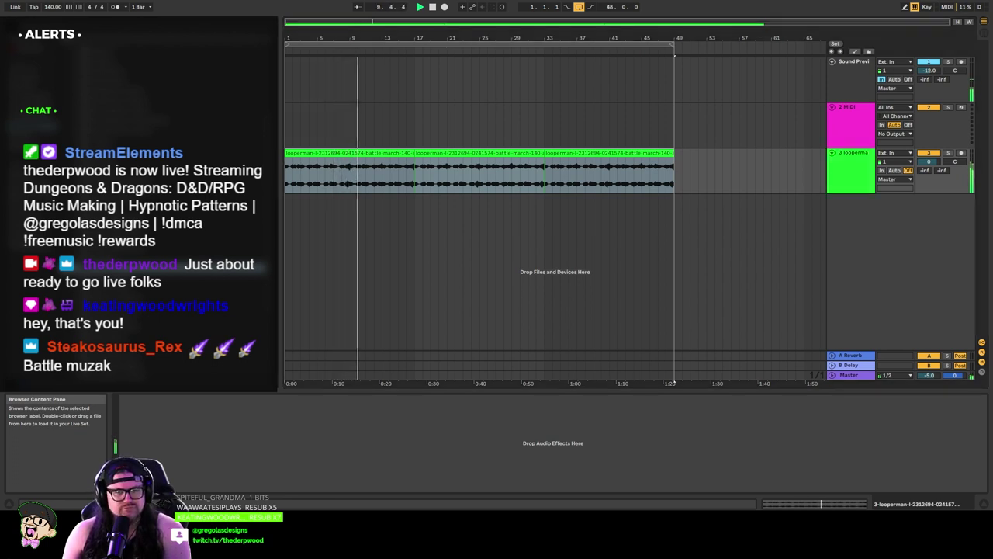
left_click_drag(194, 210, 288, 212)
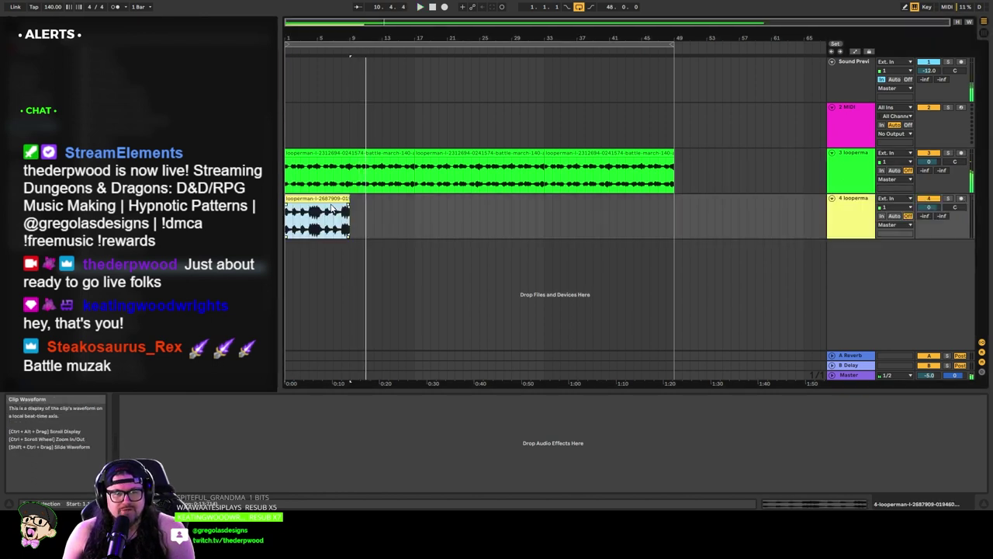
double_click(430, 7)
left_click(421, 7)
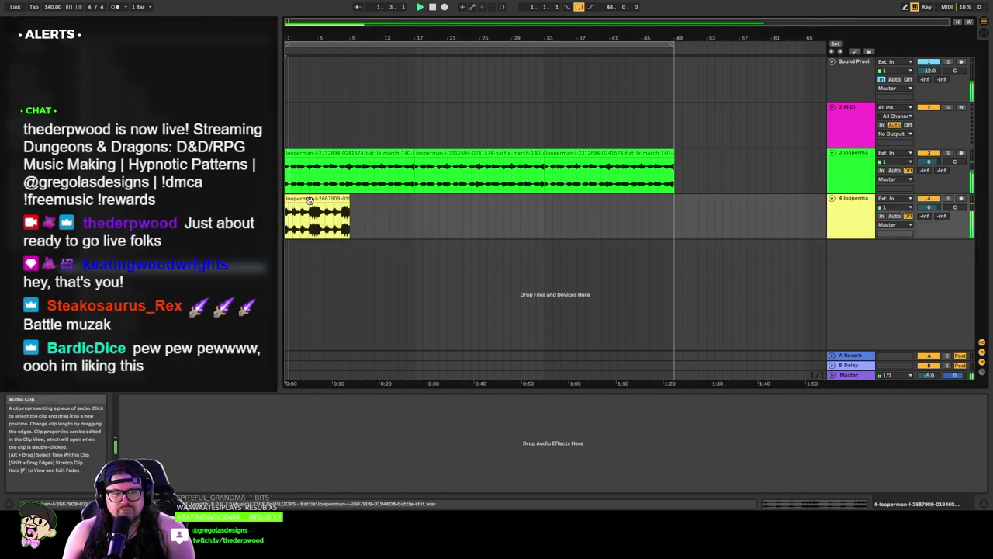
Step: Duplicate the battle-shit loop once on track 4, stop playback and open the first clip's waveform
left_click(346, 213)
key("ctrl+d")
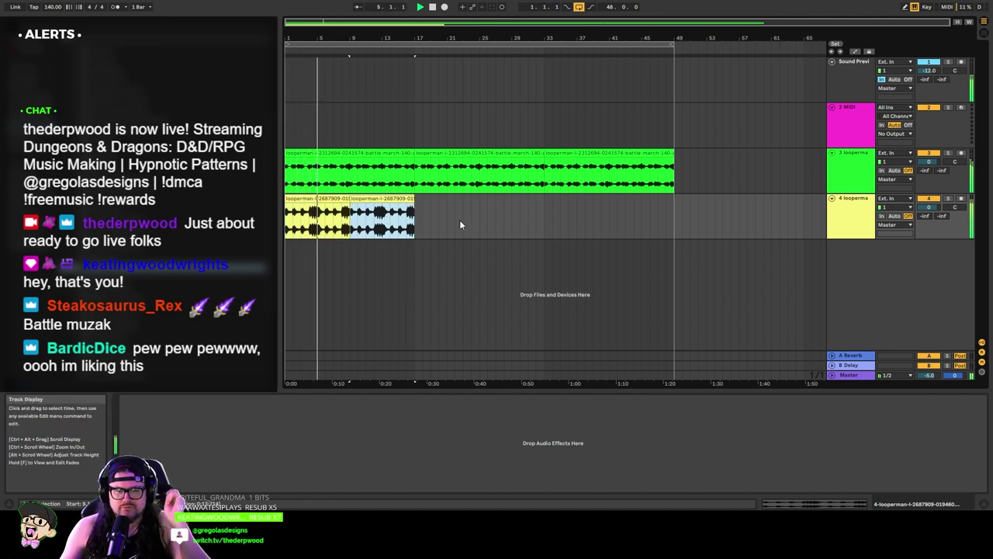
key("space")
left_click(315, 199)
double_click(307, 195)
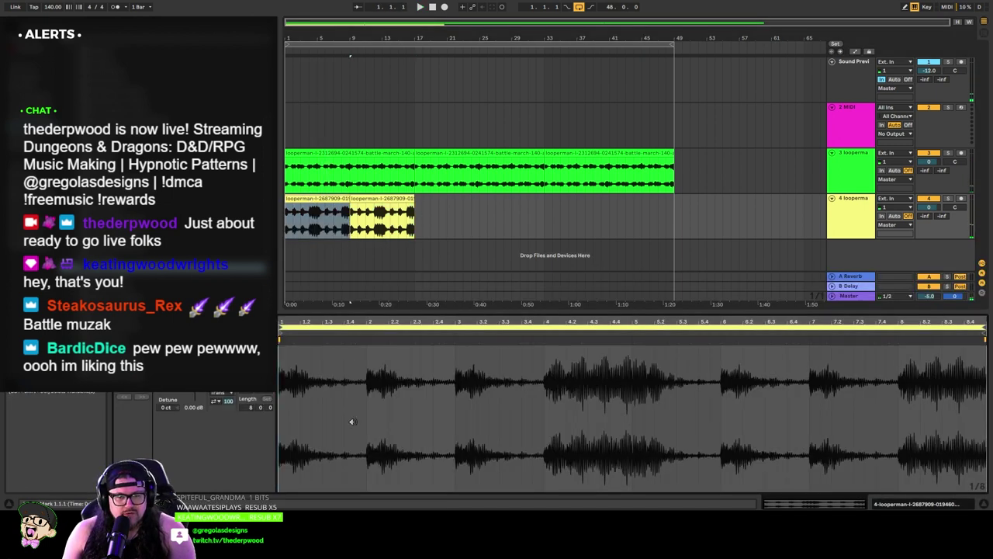
left_click(872, 212)
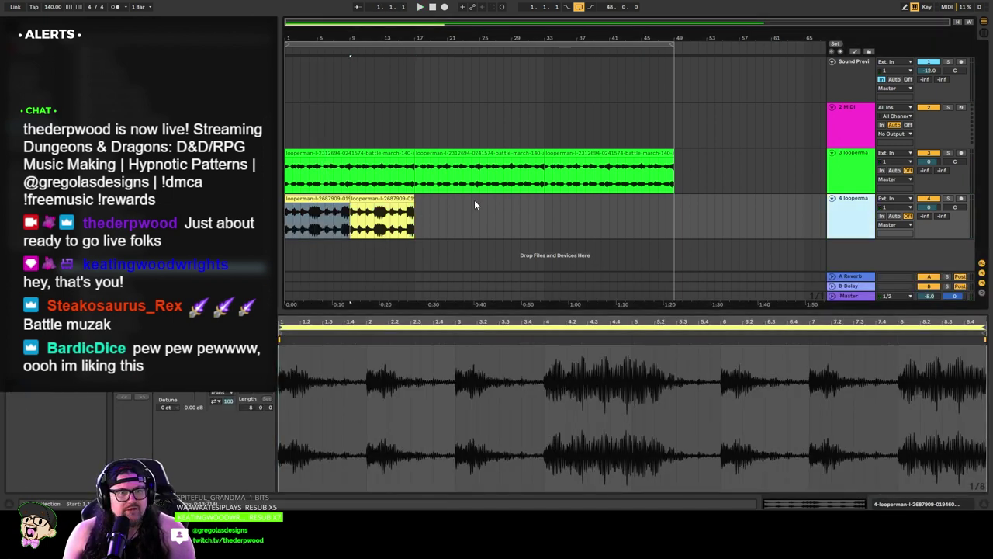
Step: Duplicate the second battle-shit clip four times so that track 4 is filled up to bar 49
left_click(382, 211)
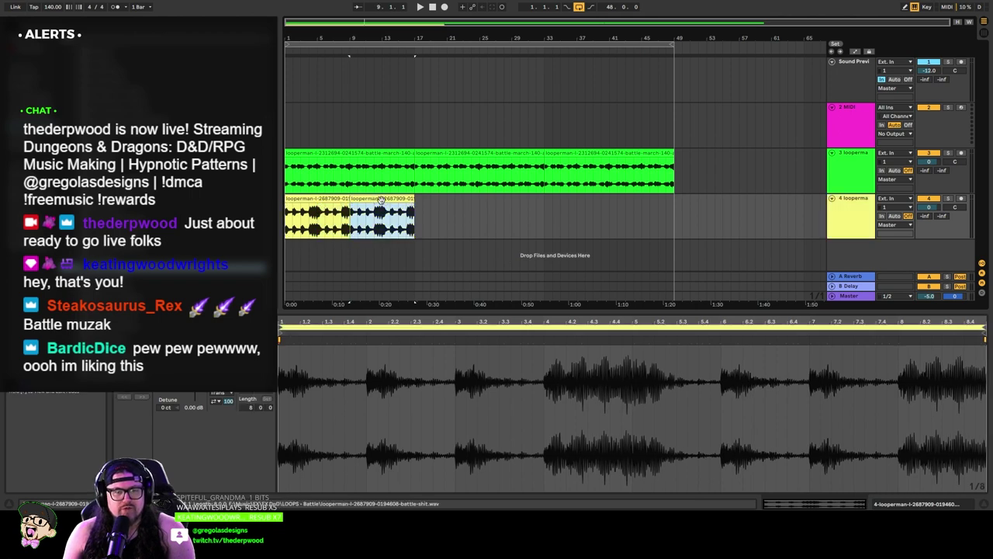
key("ctrl+d")
key("ctrl+d")
key("ctrl+d")
key("ctrl+d")
Step: Play the arrangement and lower track 4's volume to about -2.0 dB
left_click(846, 217)
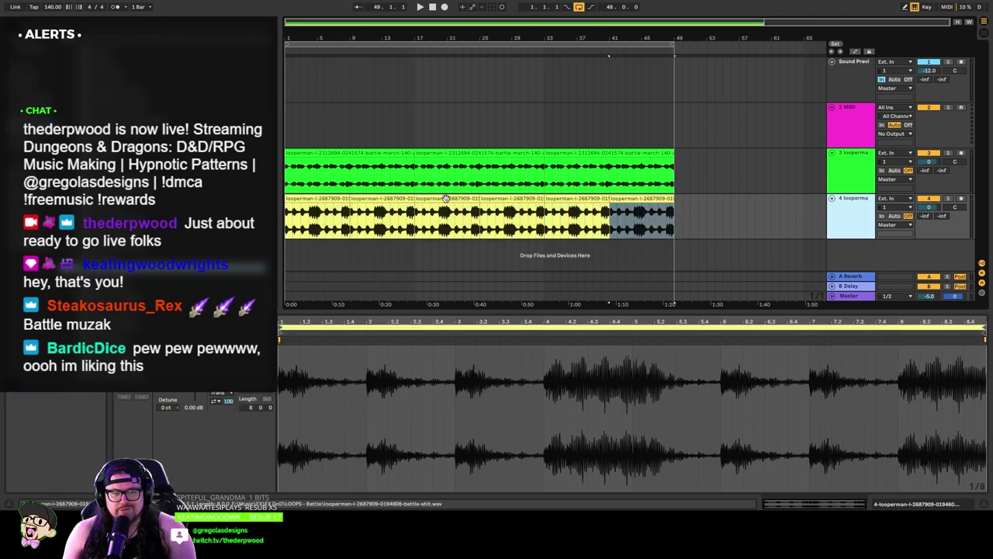
key("space")
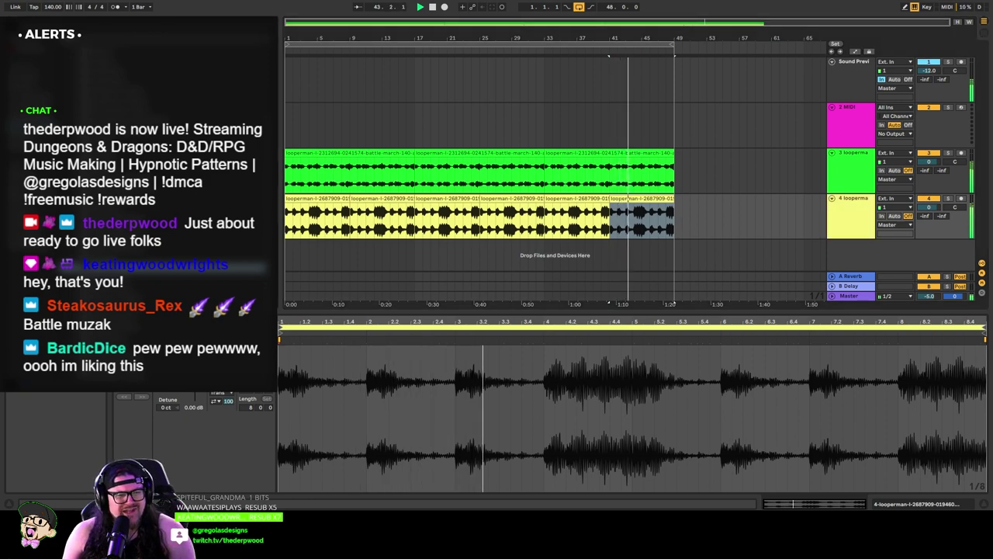
left_click(454, 221)
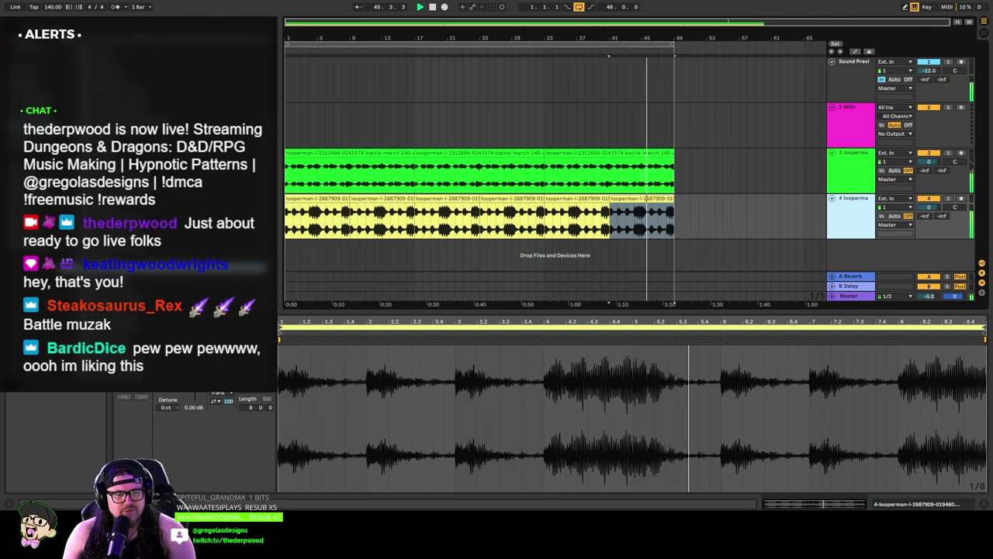
left_click_drag(929, 207, 929, 211)
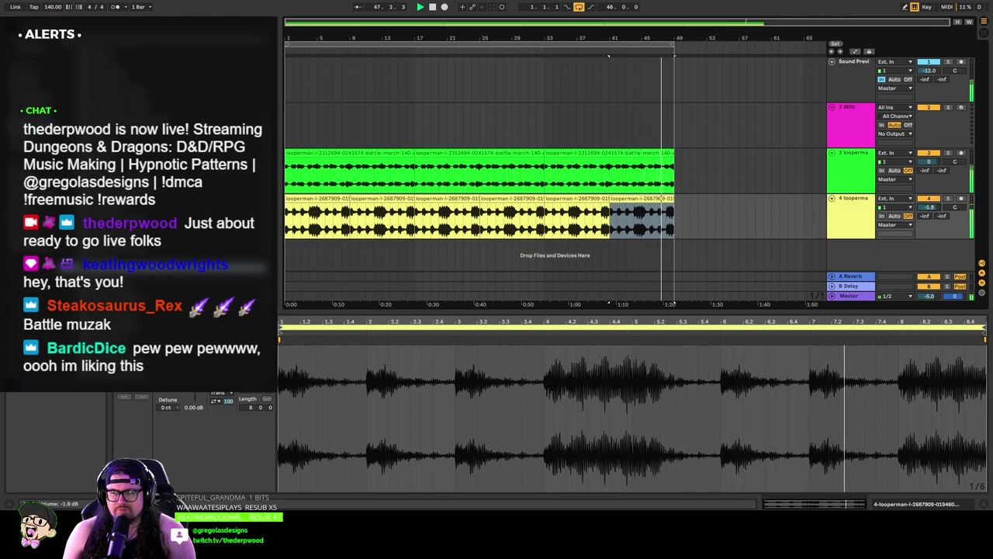
left_click(843, 222)
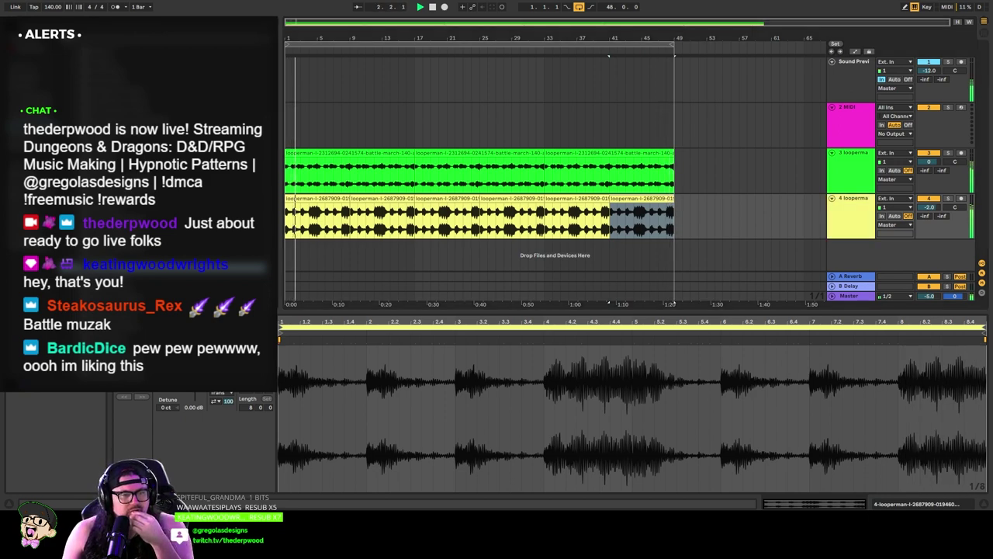
Step: Add an EQ Eight to track 4, expand its frequency display and move playback back near the start
left_click_drag(156, 233, 852, 208)
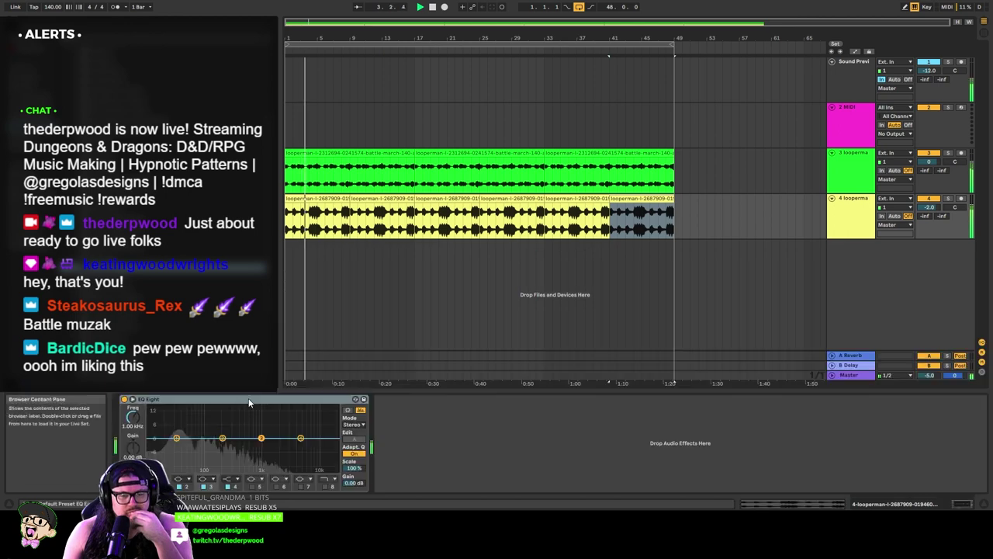
left_click(360, 410)
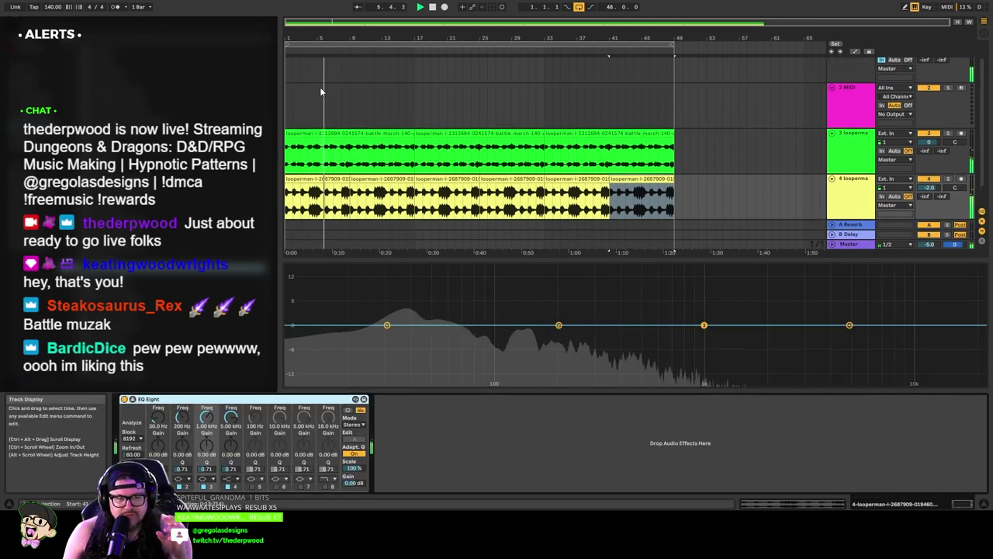
left_click(304, 50)
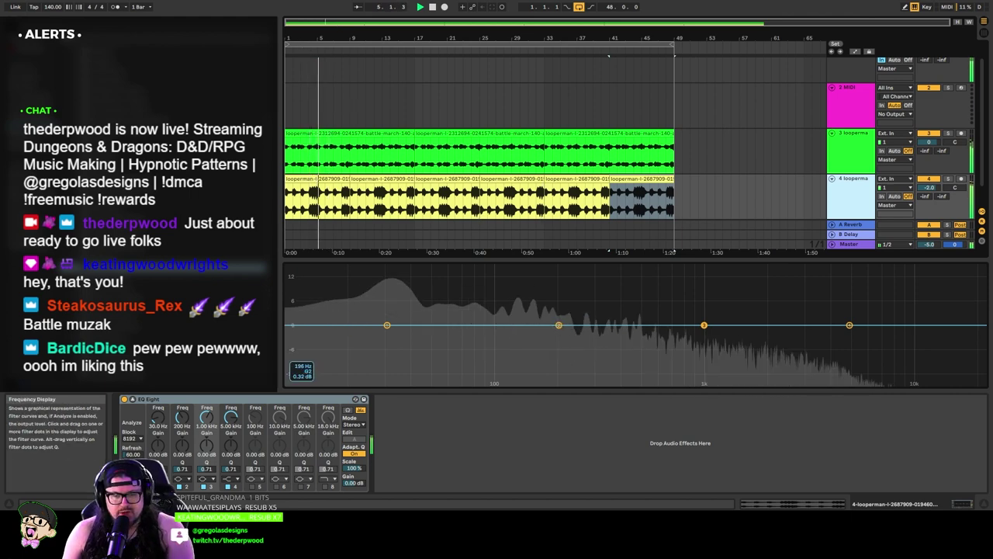
Step: Shape the EQ with a narrow -9.78 dB cut at 134 Hz (Q 3.15), a slight boost at 967 Hz and a low cut at 30 Hz
left_click_drag(558, 324, 522, 342)
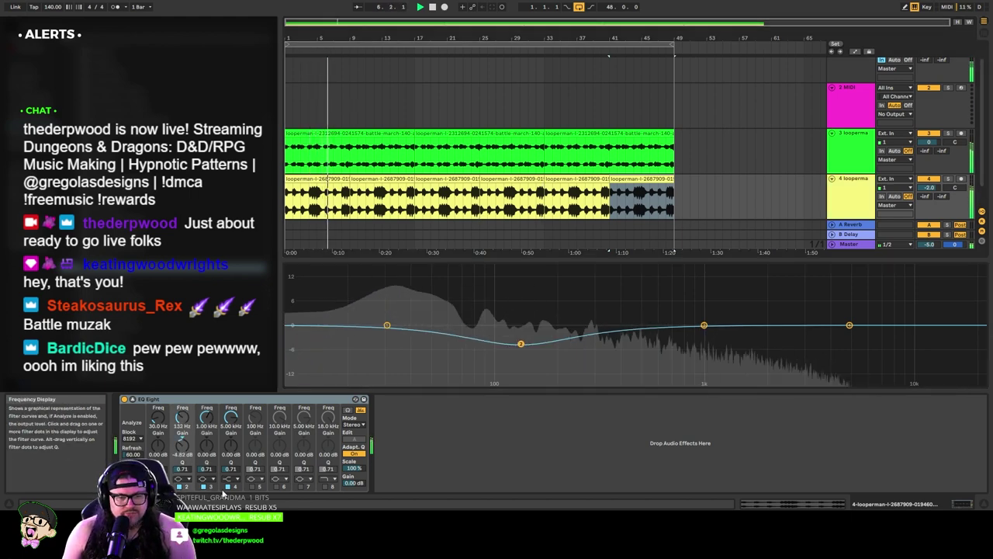
left_click_drag(181, 469, 181, 443)
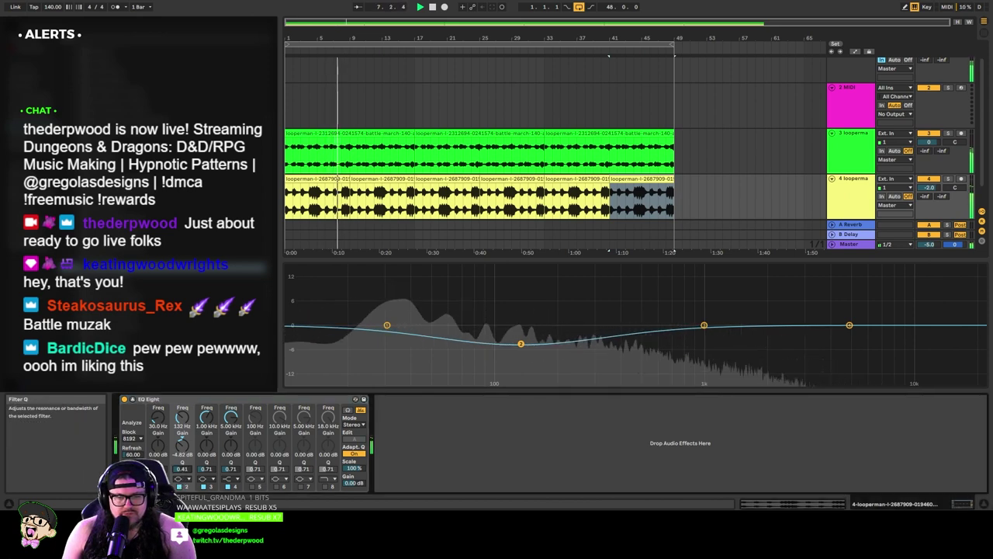
left_click_drag(520, 343, 522, 363)
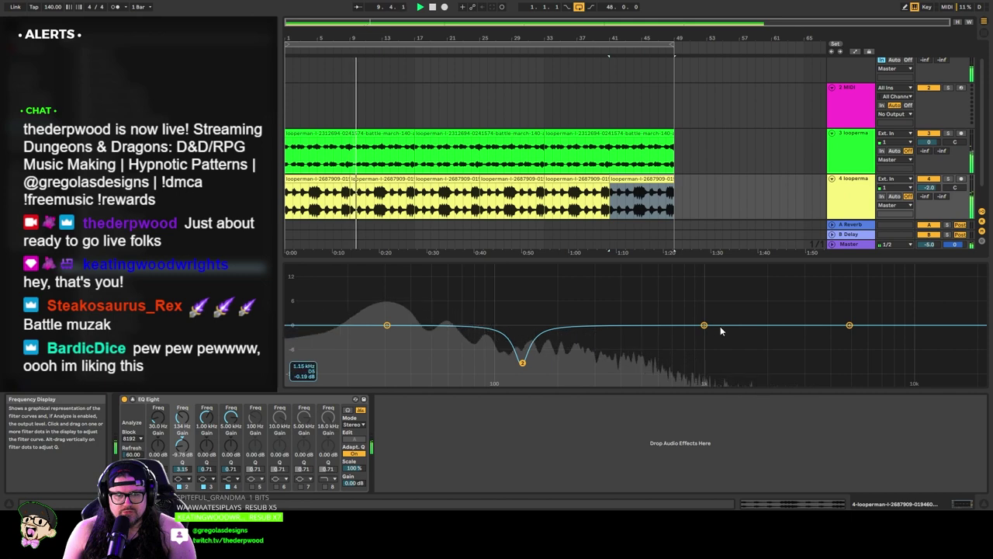
left_click_drag(704, 324, 701, 319)
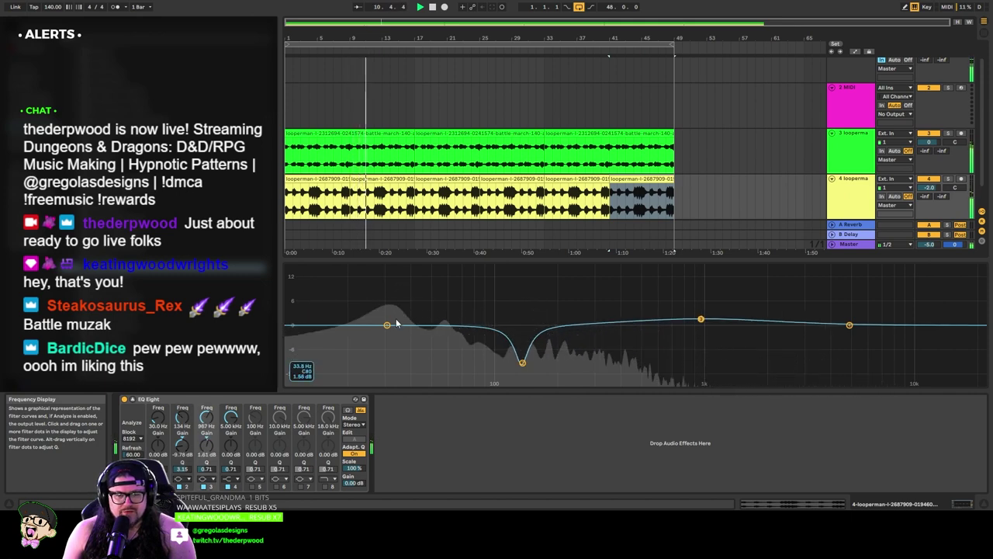
left_click_drag(386, 325, 383, 347)
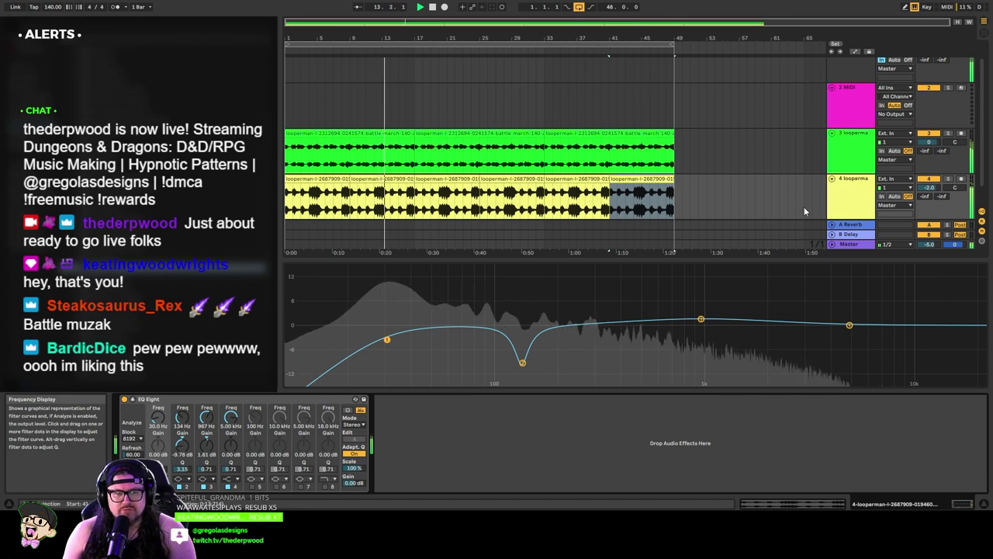
Step: Solo tracks 3 and 4 together, and reduce the solo to track 4 only
left_click(867, 177)
left_click(863, 161, "shift")
left_click(949, 153)
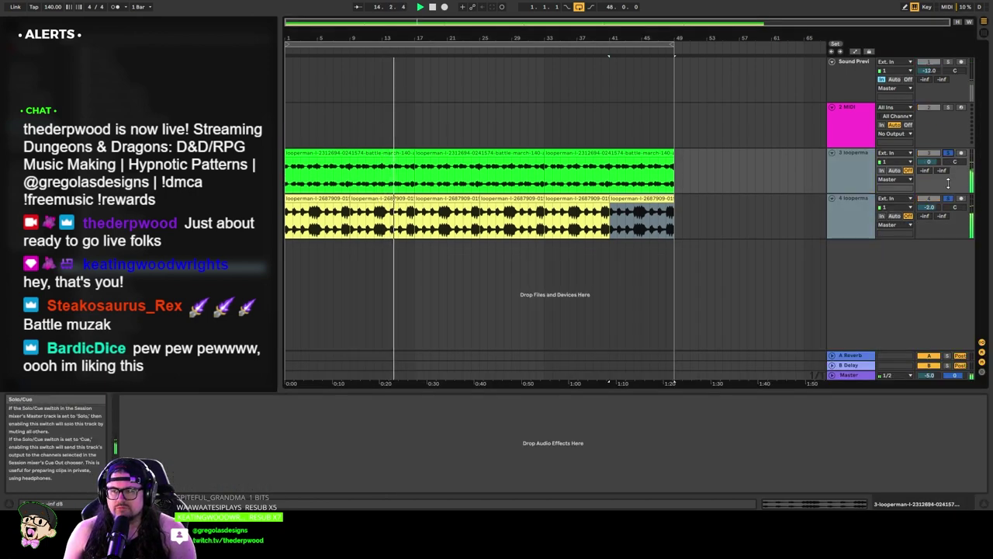
left_click(948, 200)
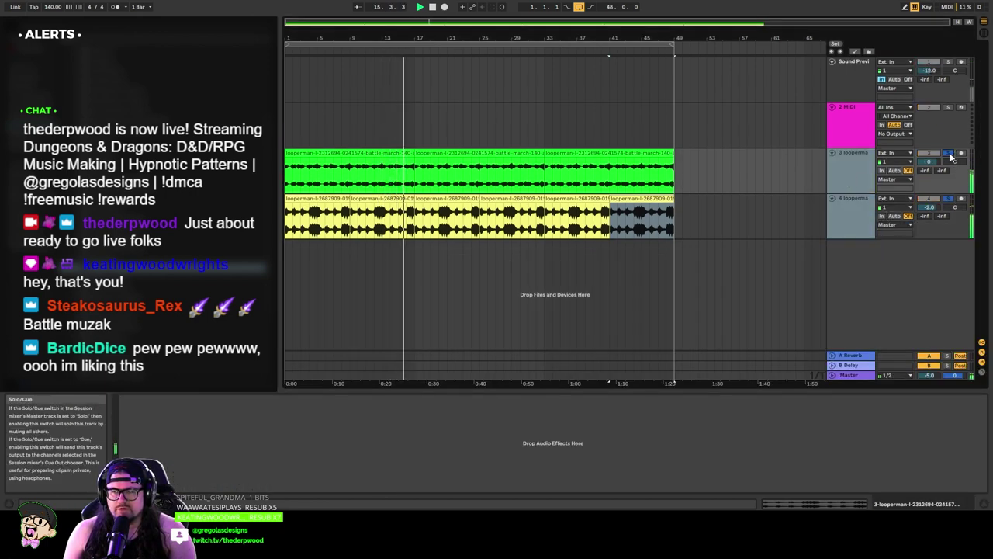
left_click(869, 177)
left_click(948, 200)
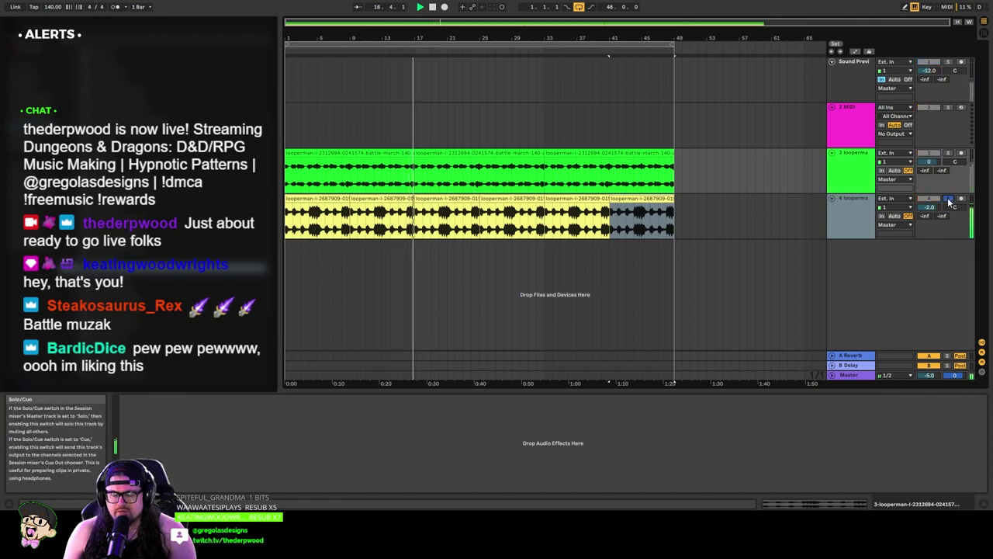
Step: Raise band 4 of track 4's EQ Eight to 5.22 dB at 1.01 kHz and add a Gate after the EQ
left_click(862, 213)
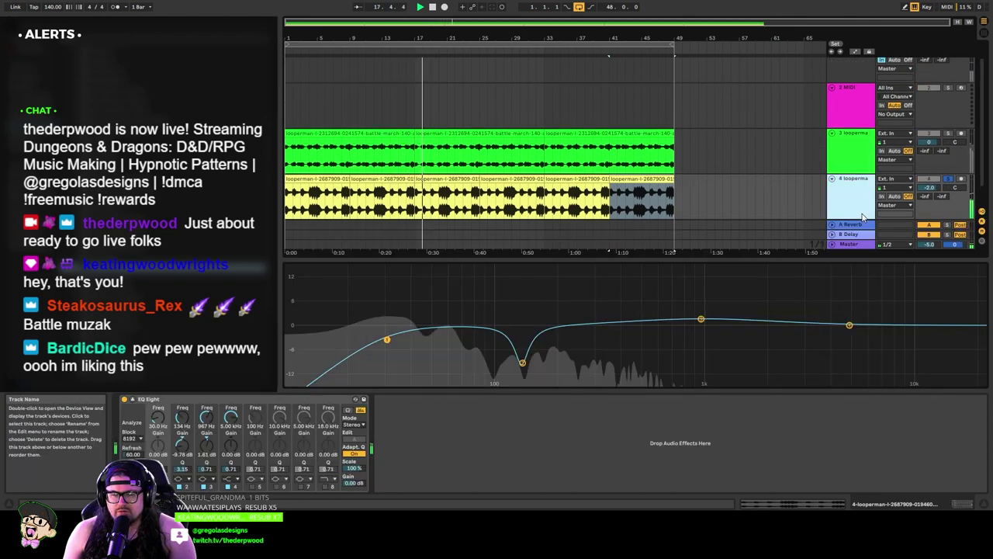
left_click_drag(849, 324, 704, 305)
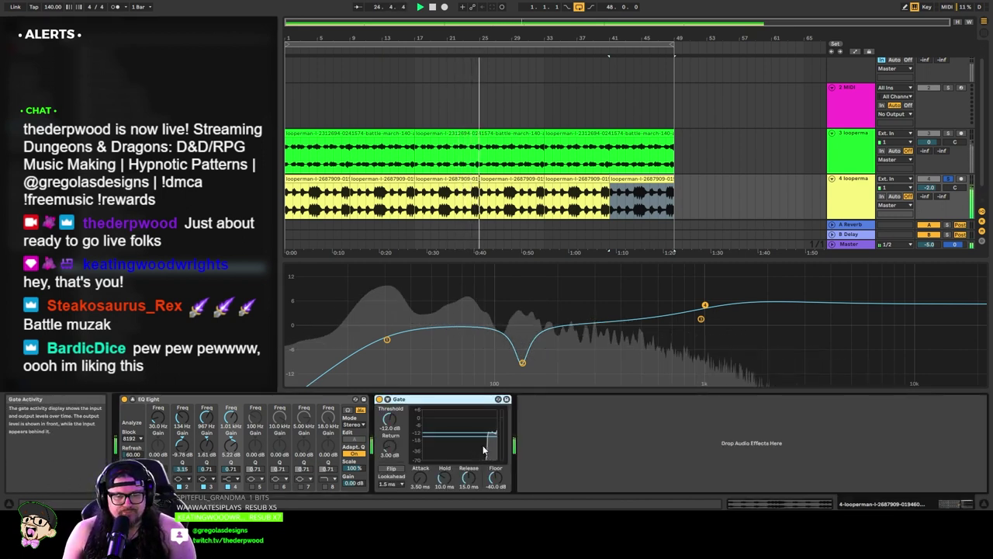
Step: Set the Gate's attack to 0.02 ms, return to 15.4 dB and threshold to about -34.1 dB
left_click_drag(389, 419, 390, 402)
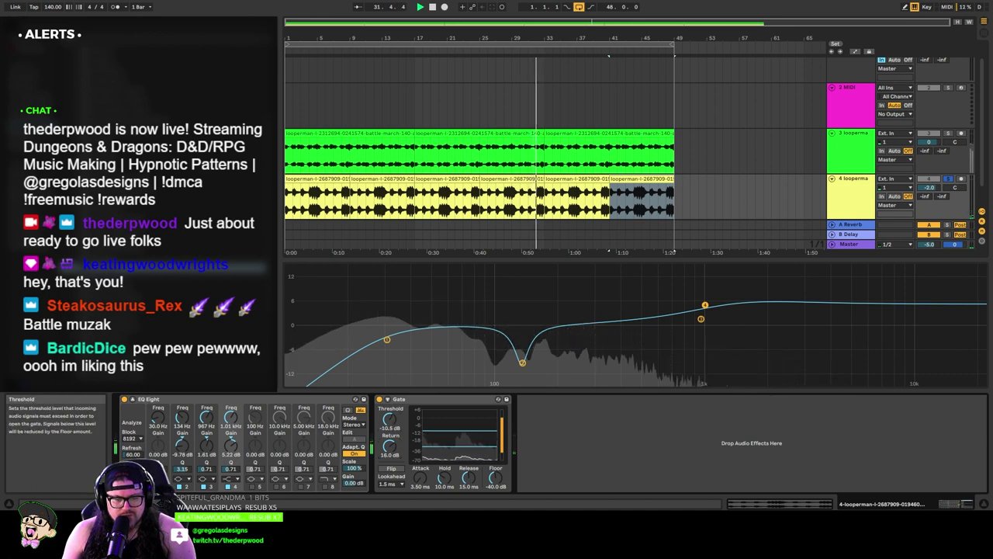
left_click_drag(390, 419, 389, 436)
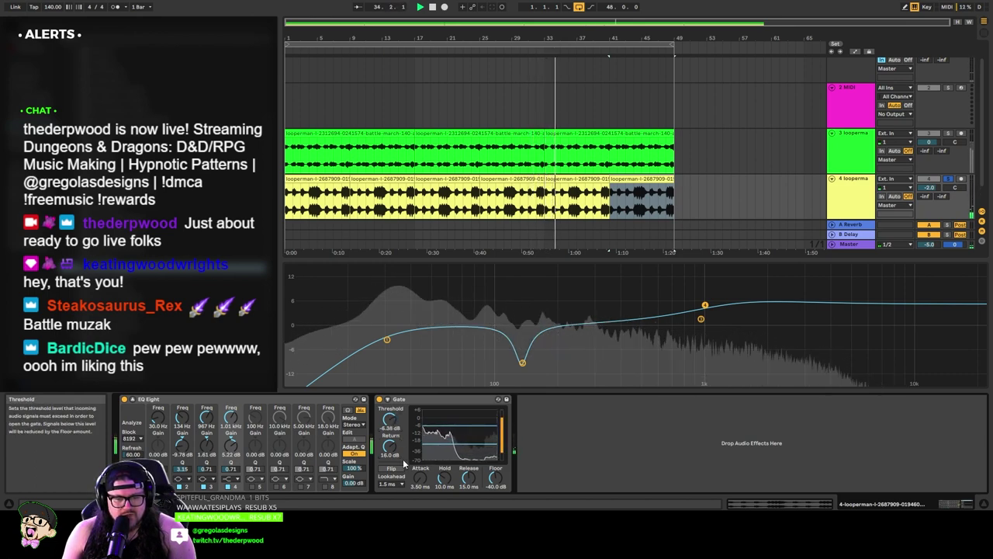
left_click_drag(420, 478, 421, 504)
mouse_move(389, 445)
left_mouse_down()
mouse_move(389, 434)
mouse_move(389, 454)
left_mouse_up()
left_click(392, 469)
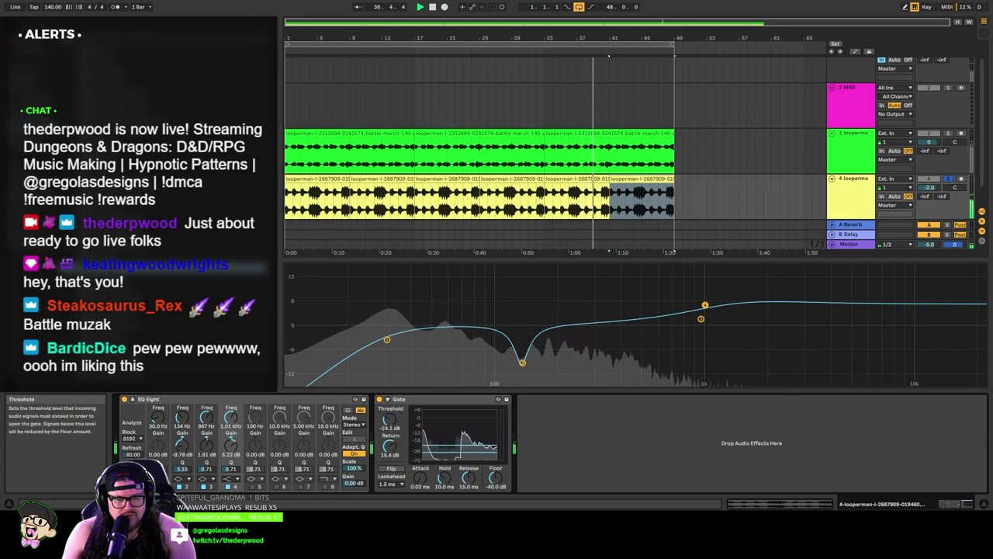
Step: Fine-tune the Gate to a threshold of about -19.3 dB and a return of 8.76 dB, and unsolo track 4
left_click_drag(389, 419, 389, 431)
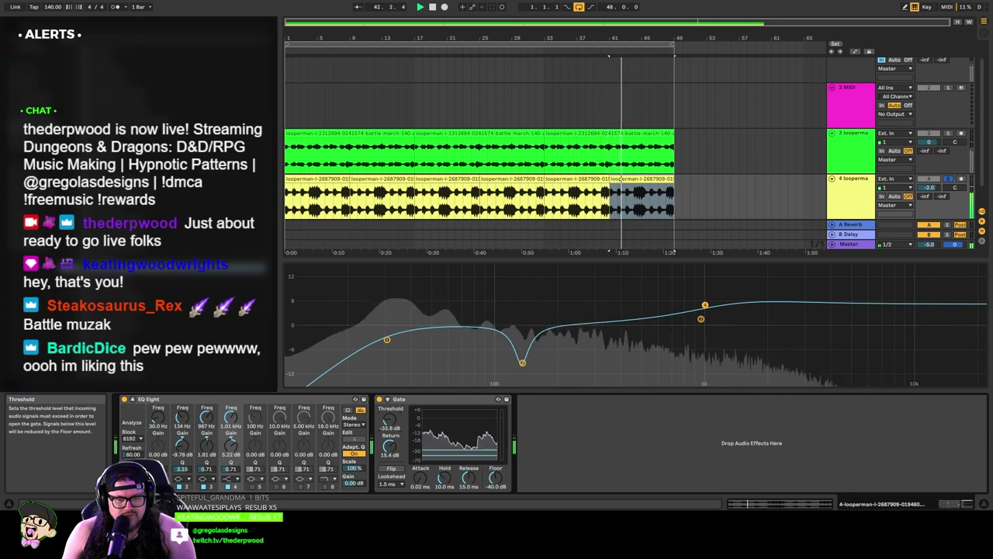
left_click_drag(391, 445, 388, 416)
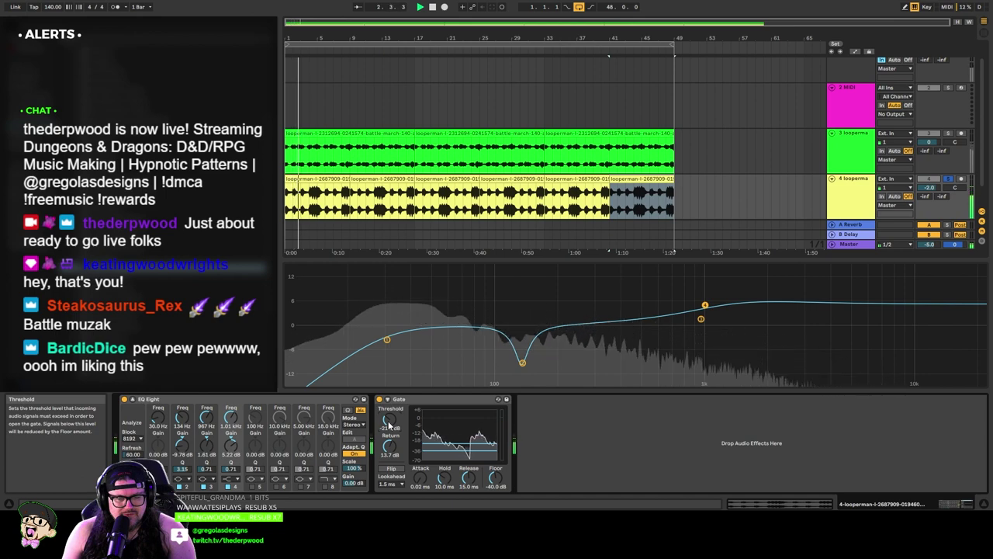
left_click_drag(388, 424, 388, 416)
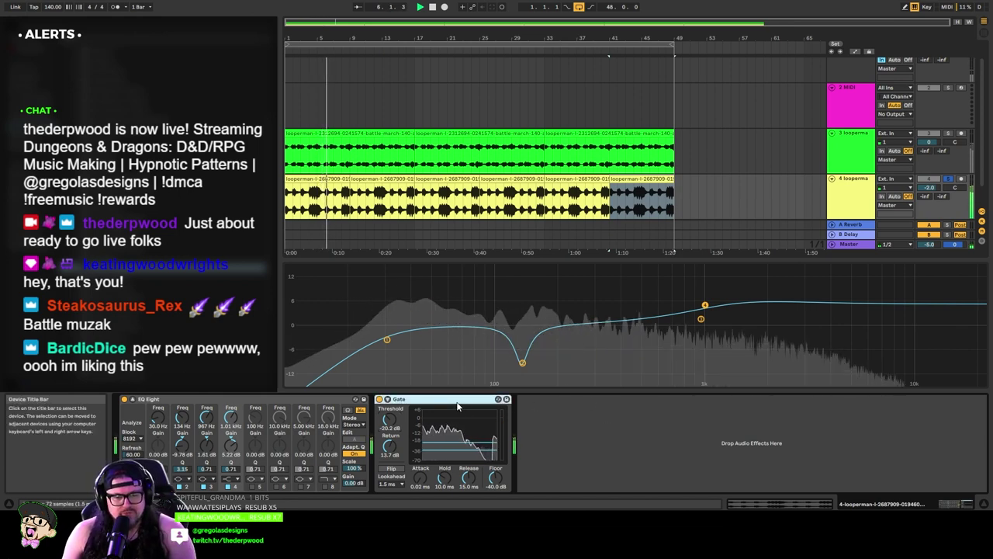
mouse_move(388, 446)
left_mouse_down()
mouse_move(389, 456)
mouse_move(388, 427)
mouse_move(388, 435)
left_mouse_up()
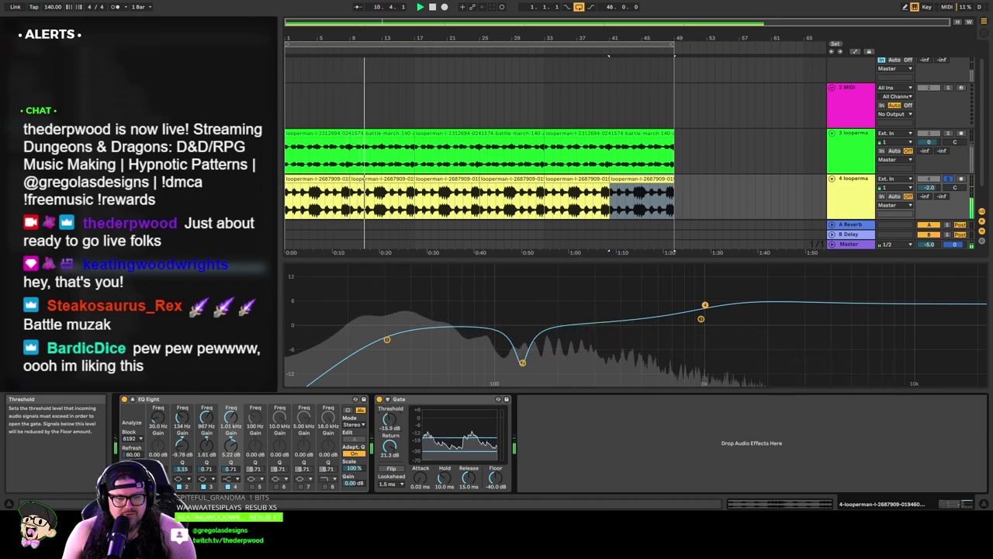
left_click_drag(389, 419, 389, 453)
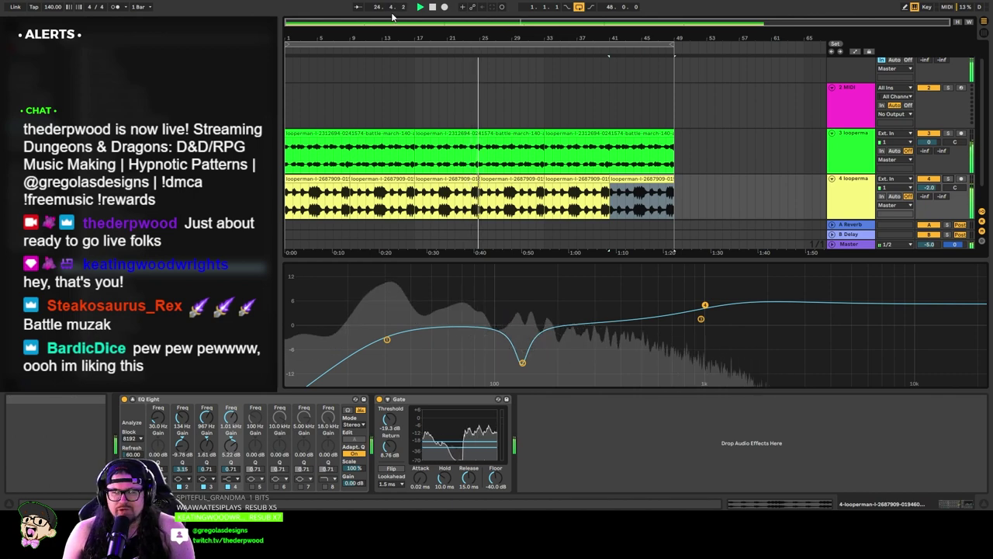
Step: Set band 4 of track 4's EQ Eight to 8.84 dB at 675 Hz and band 2 to -11.1 dB with a Q of 0.89
left_click_drag(704, 305, 668, 291)
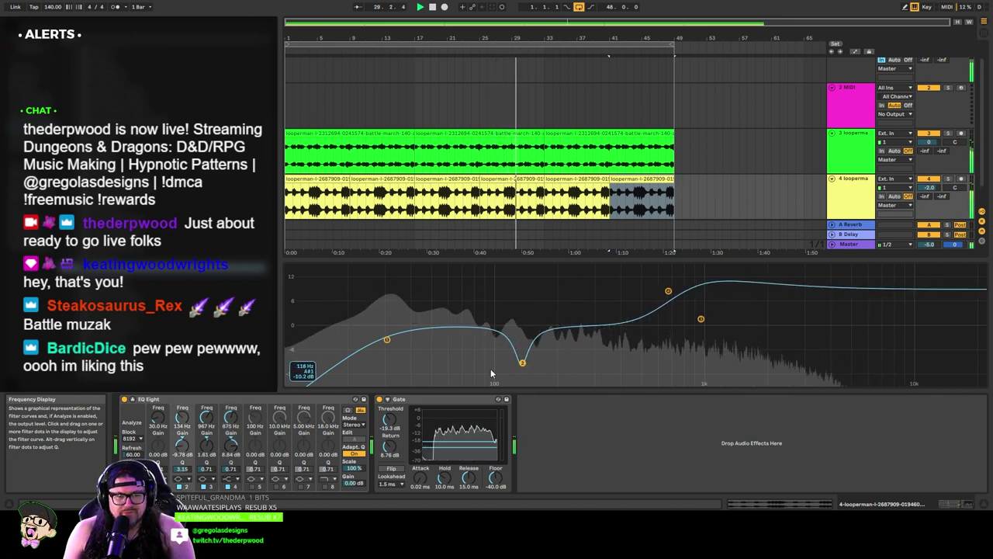
left_click_drag(183, 470, 182, 497)
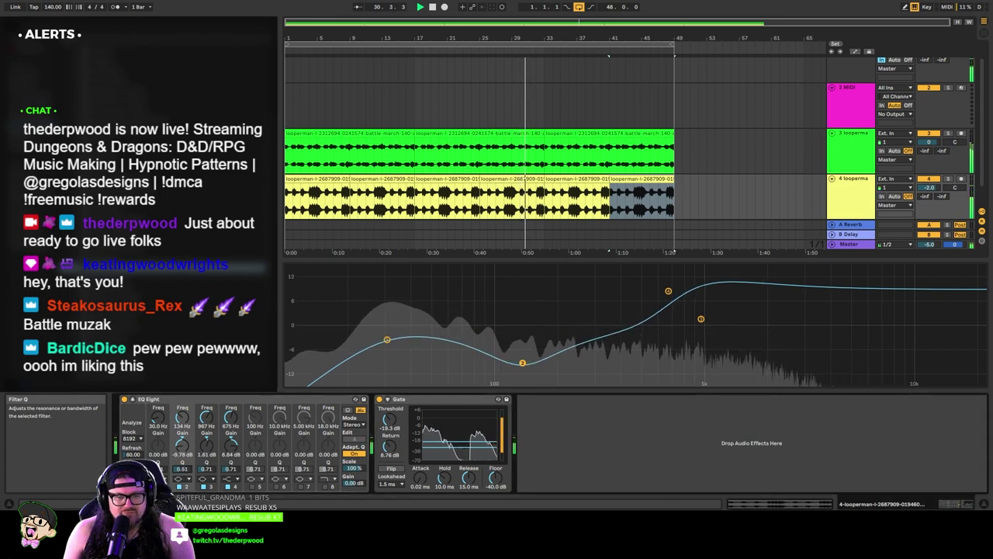
left_click_drag(523, 363, 523, 366)
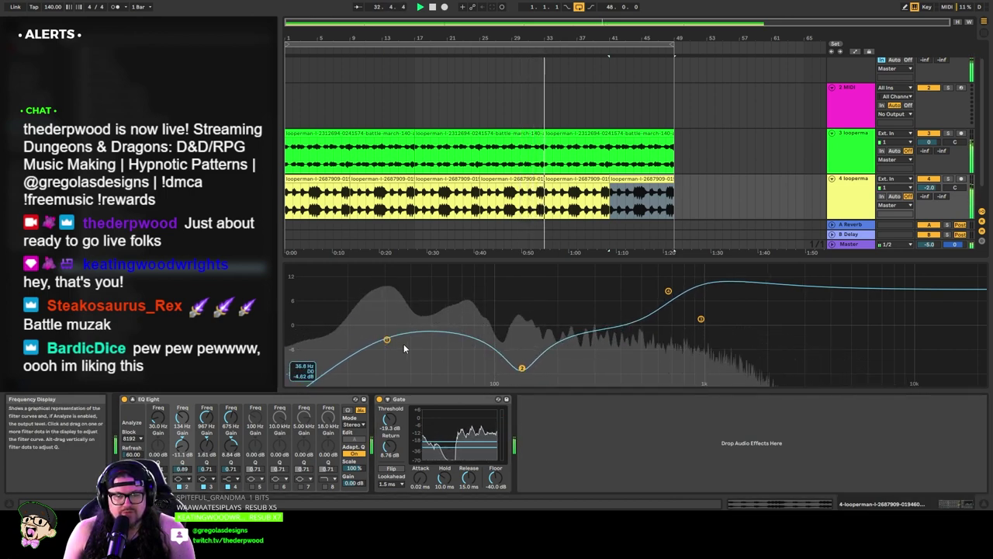
Step: Move the Gate ahead of EQ Eight and lower EQ band 4 to 5.89 dB at 678 Hz
left_click(446, 401)
left_click_drag(446, 401, 155, 405)
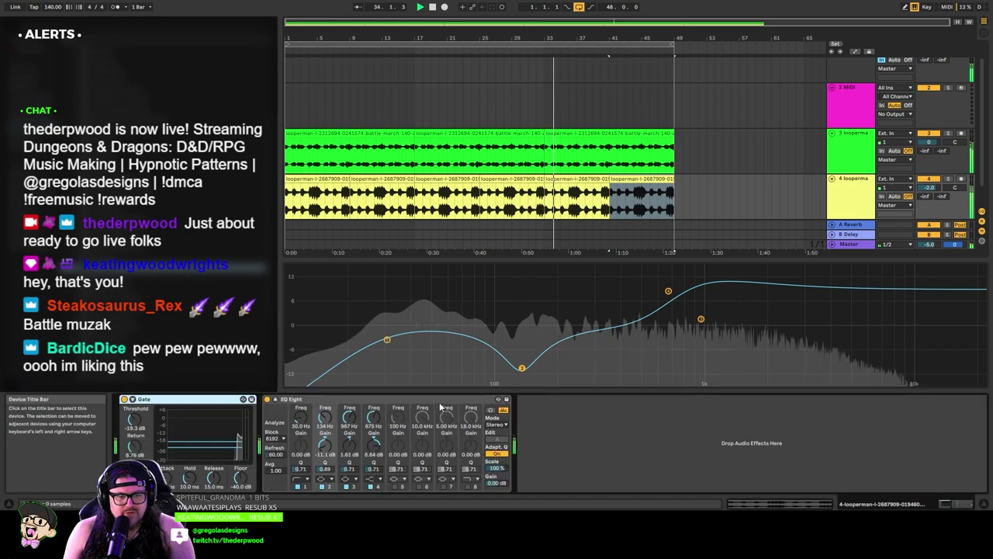
left_click(418, 402)
left_click_drag(669, 291, 668, 303)
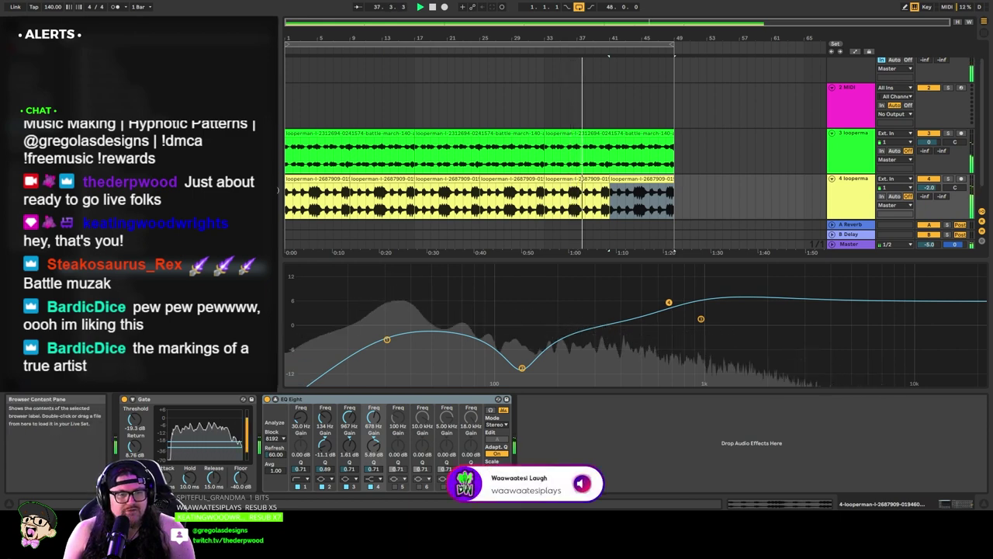
Step: Add an EQ Three after EQ Eight on track 4 and set its low gain to 3.14 dB
left_click_drag(649, 470, 663, 457)
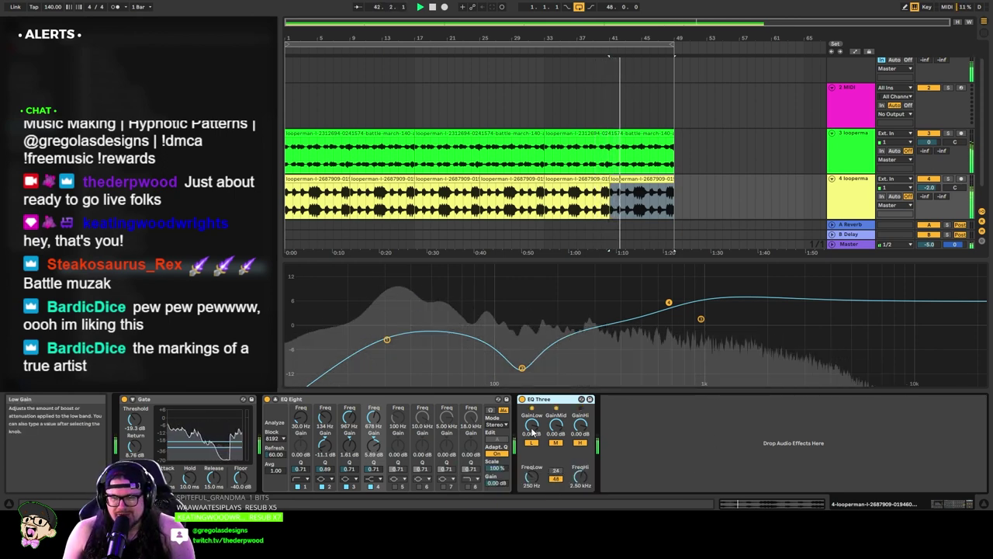
left_click_drag(531, 426, 531, 416)
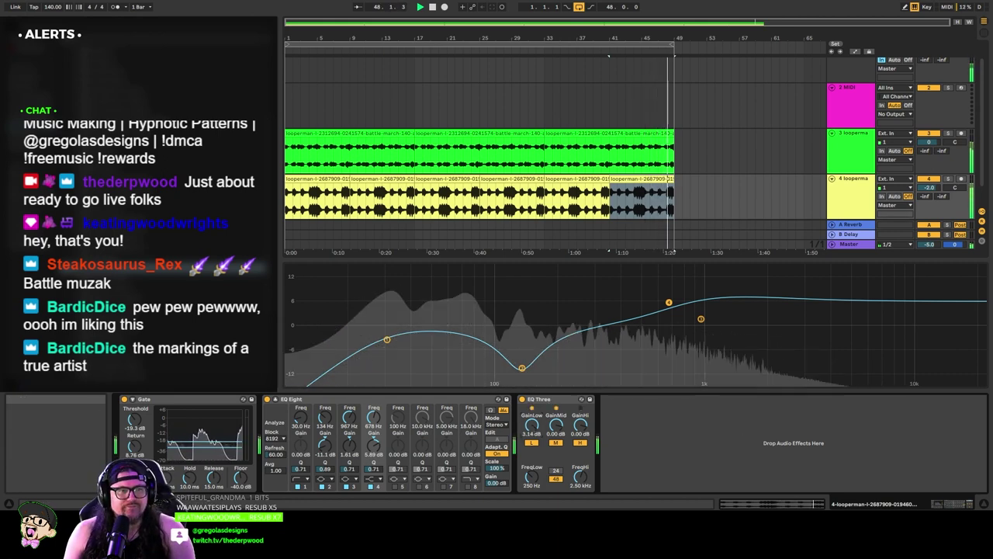
left_click(849, 204)
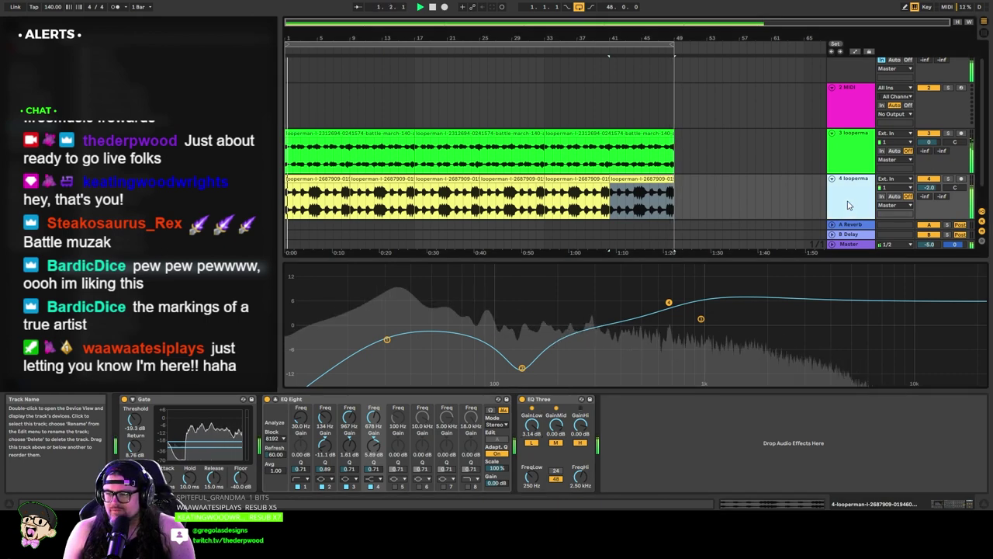
Step: Place the the-decisive-battle loop at bar 9 on a new track below track 4 and duplicate it up to bar 17
scroll(724, 183, "down", 1)
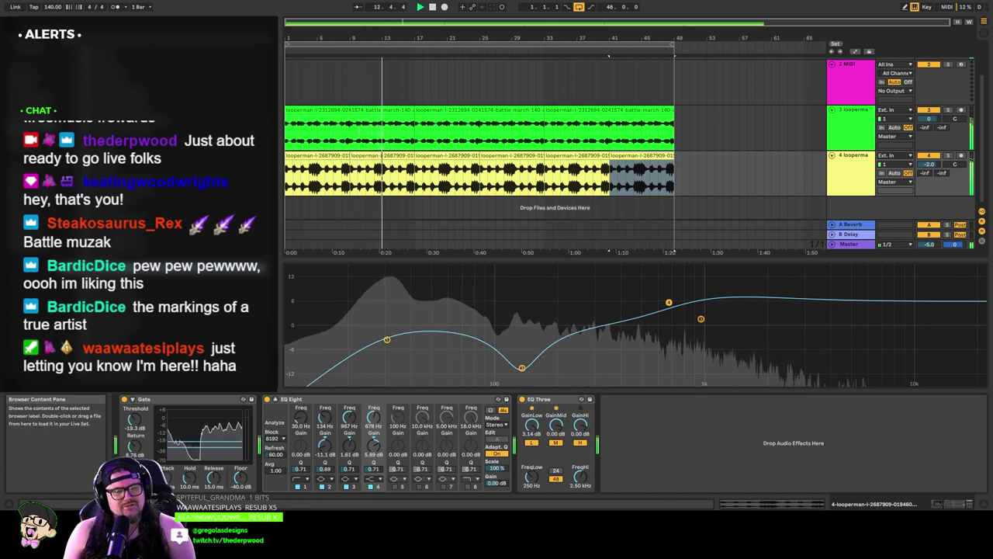
left_click_drag(194, 208, 349, 209)
key("space")
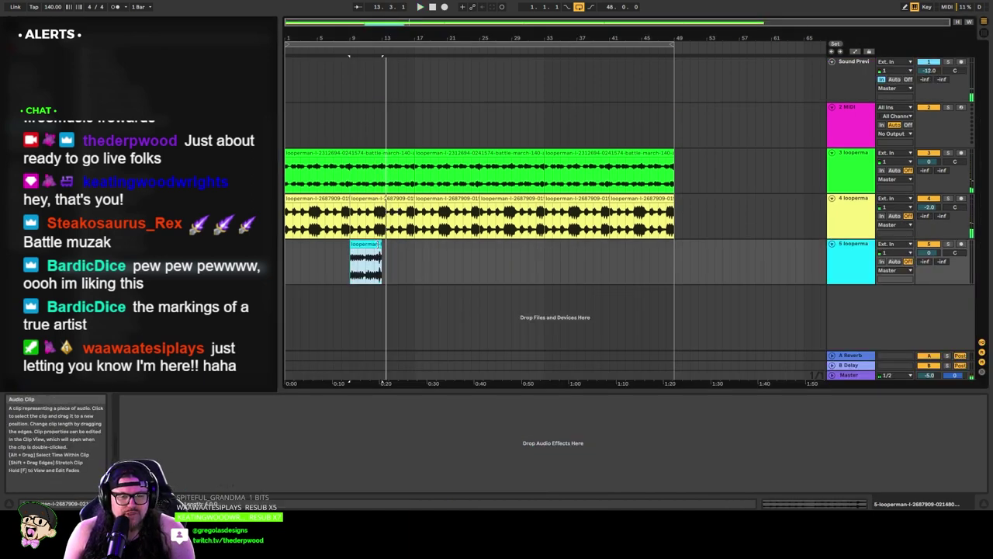
key("ctrl+d")
key("ctrl+d")
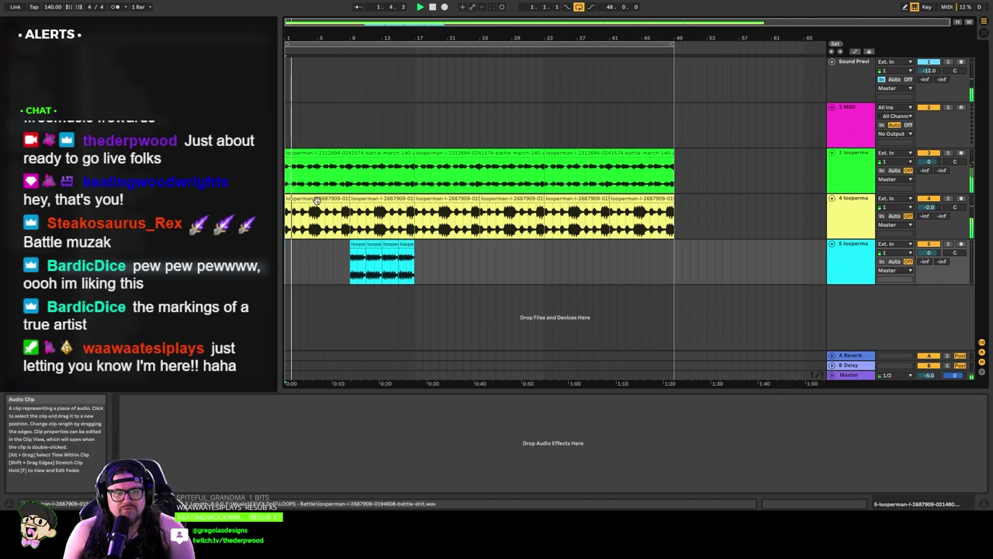
Step: Fill track 5 with the the-decisive-battle loop from bar 1 through bar 48 and set the track's volume to -3.0 dB
left_click(358, 244)
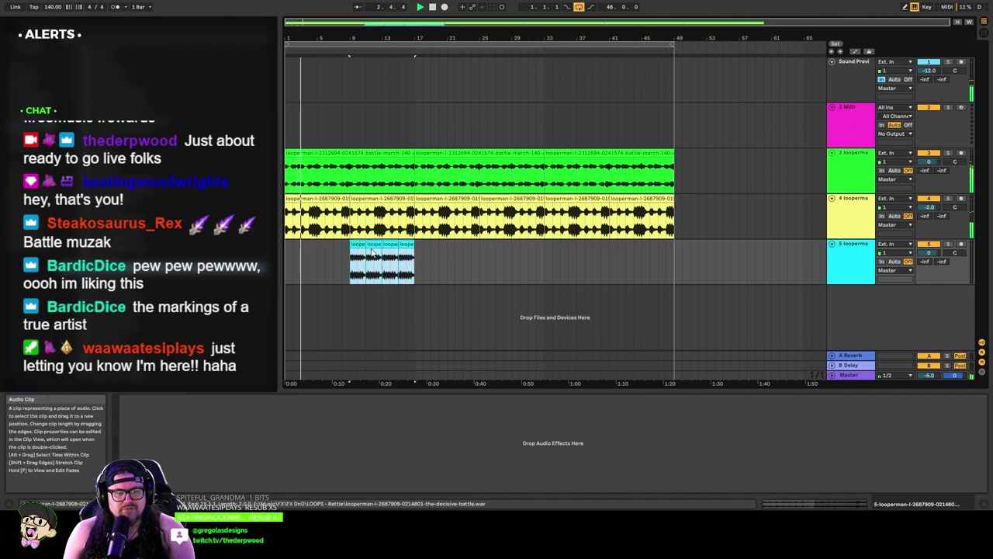
left_click_drag(373, 252, 307, 251)
key("ctrl+d")
key("ctrl+d")
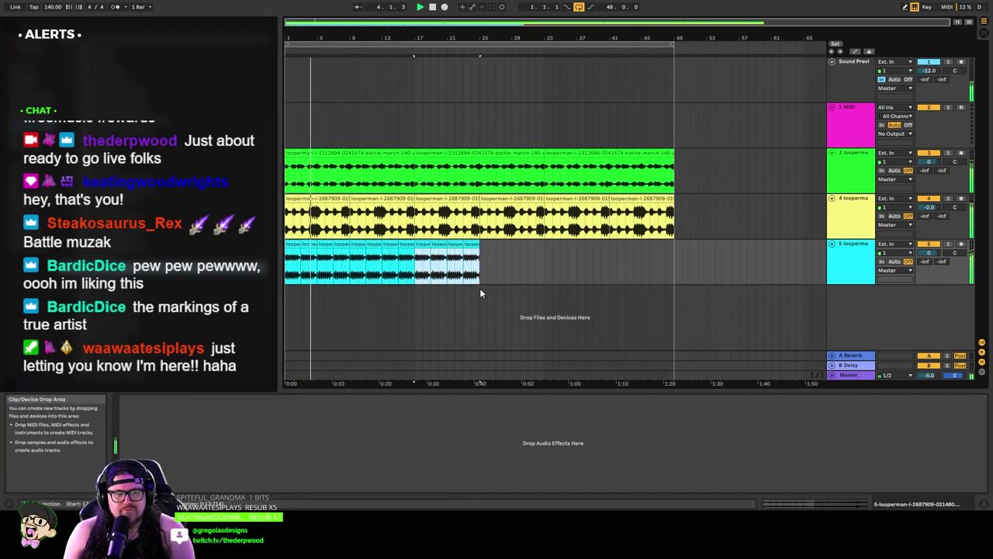
key("ctrl+d")
key("ctrl+d")
key("ctrl+d")
left_click(914, 264)
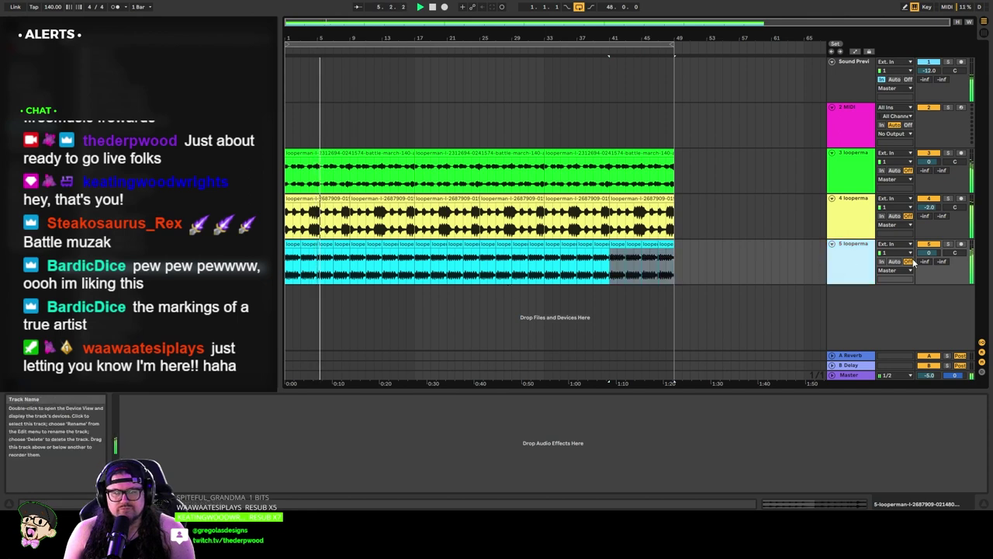
left_click_drag(930, 253, 930, 257)
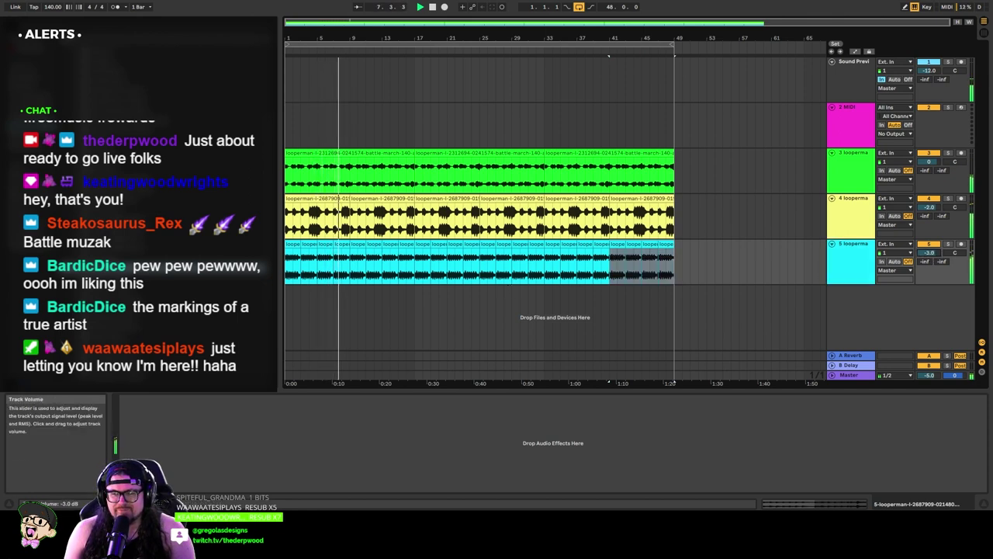
left_click(855, 232)
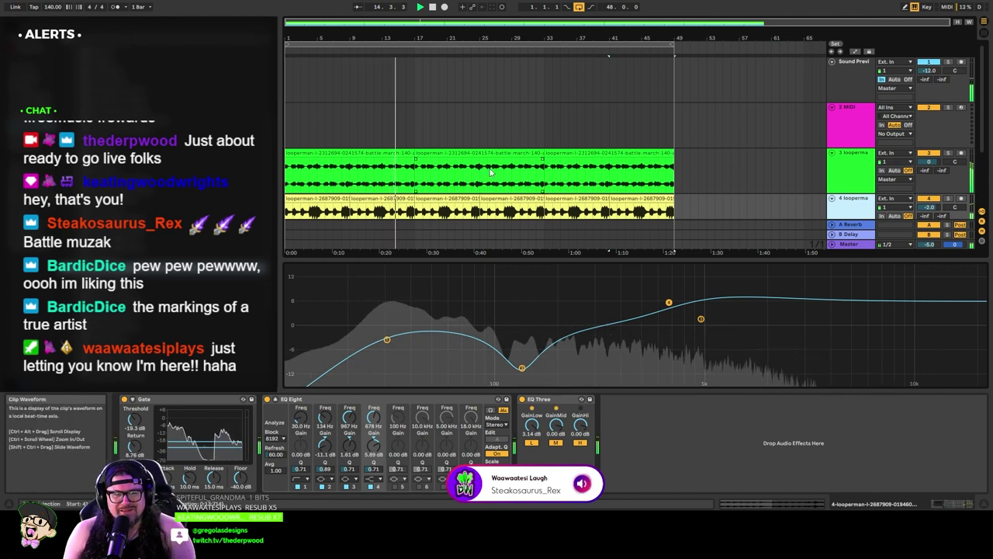
scroll(446, 176, "down", 1)
scroll(445, 175, "down", 2)
left_click(698, 193)
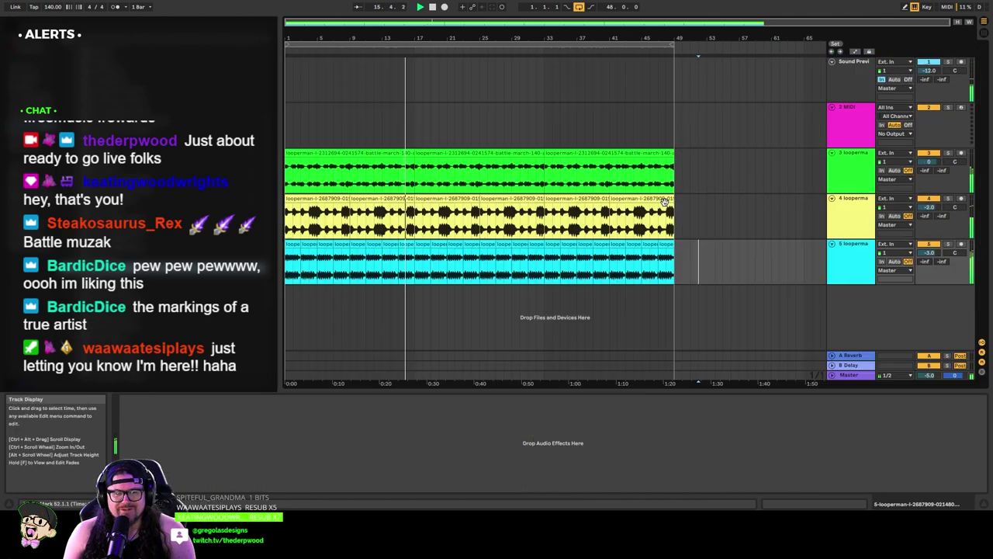
left_click(851, 243)
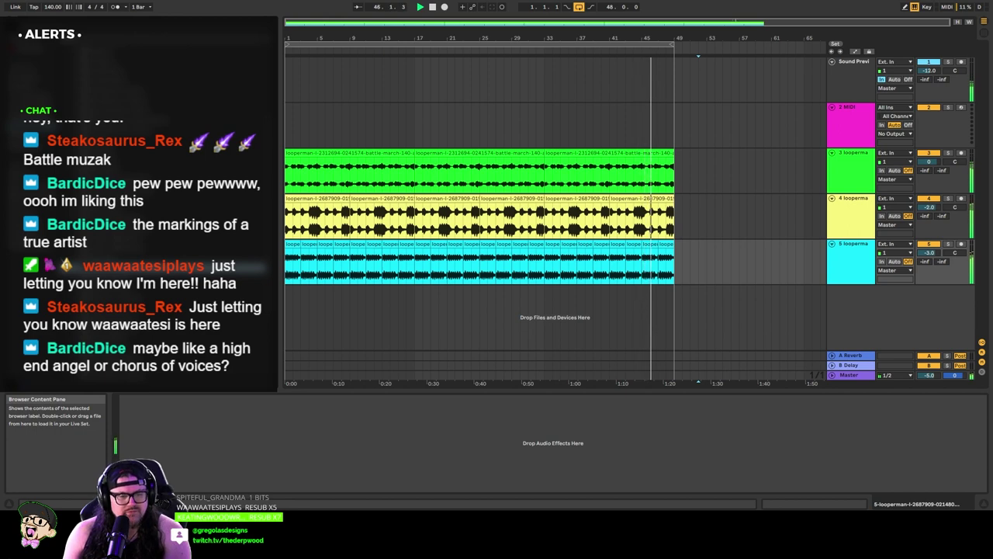
Step: Add the battle-pass-thug horn loop at bar 1 on a new track and delete its quiet section from 2.2 to bar 3
key("space")
left_click_drag(194, 310, 286, 310)
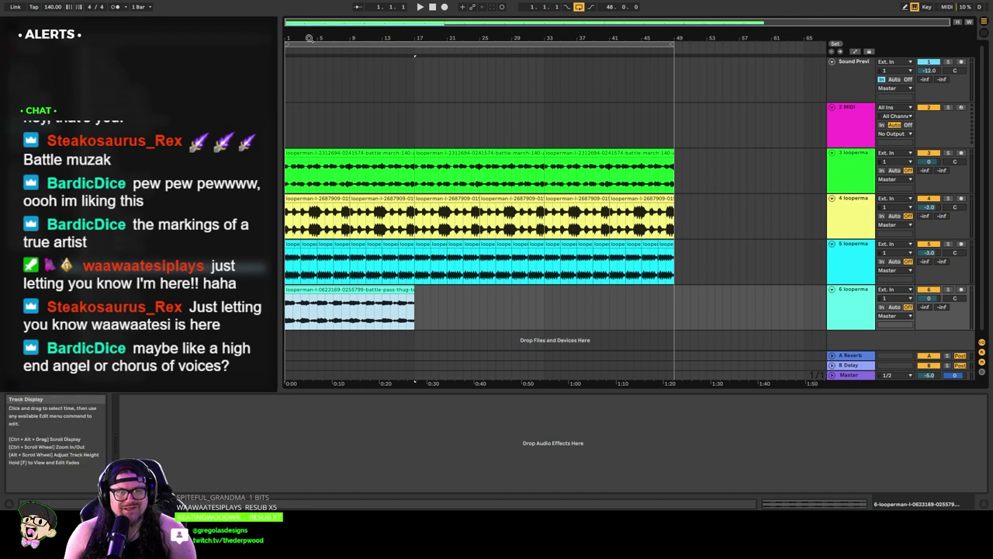
left_click_drag(308, 24, 308, 101)
left_click_drag(370, 23, 341, 19)
left_click_drag(349, 322, 395, 321)
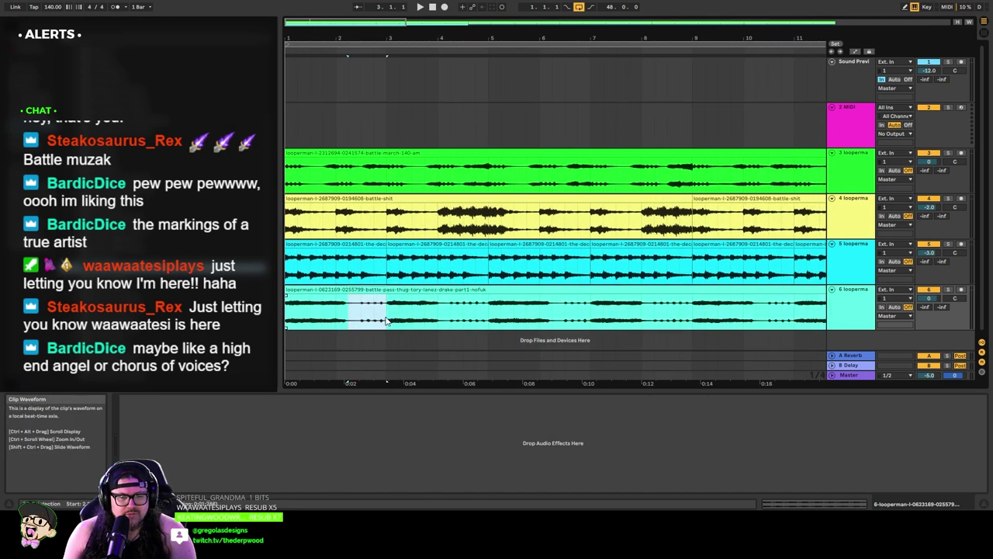
key("ctrl+e")
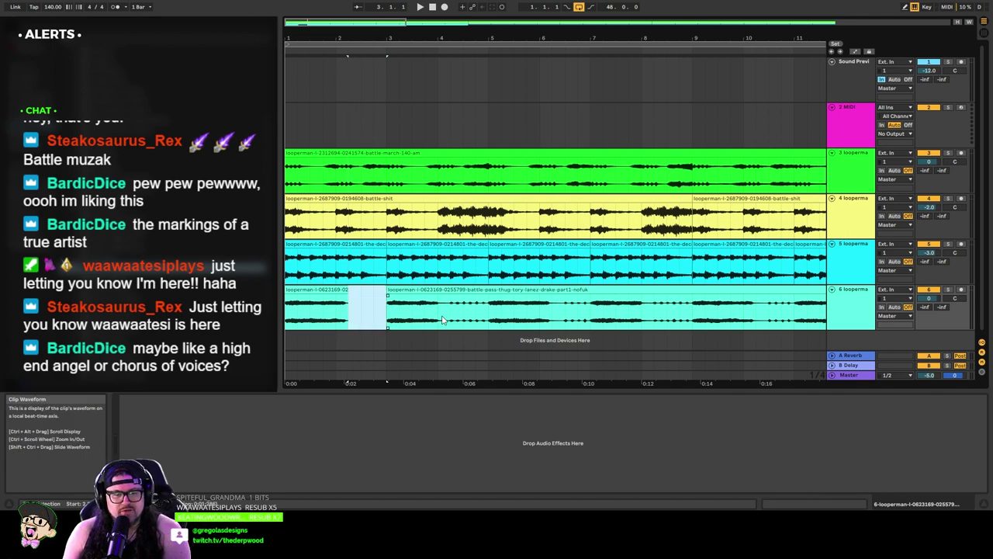
key("Delete")
Step: Delete track 6's quiet passages in bar 4, from 6.2 to 7, in bar 8, and from 10.2 to 11
left_click_drag(440, 316, 491, 318)
key("ctrl+e")
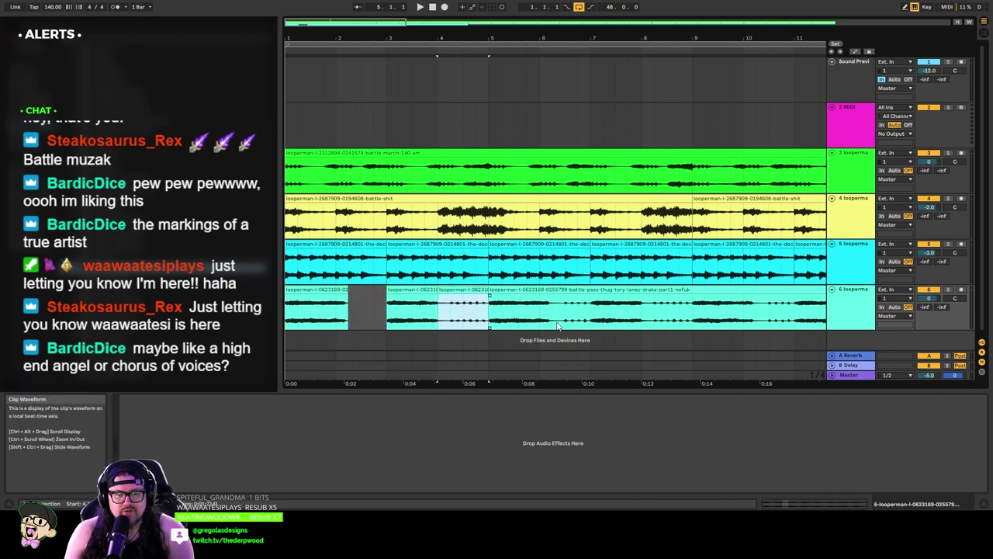
key("Delete")
left_click_drag(552, 318, 694, 316)
key("ctrl+e")
key("Delete")
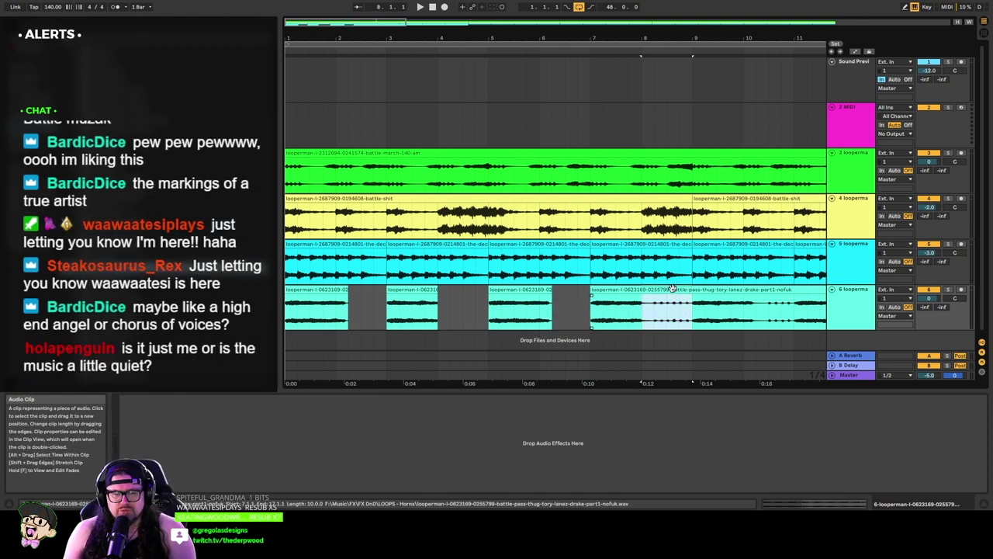
key("ctrl+e")
key("Delete")
left_click_drag(756, 316, 794, 316)
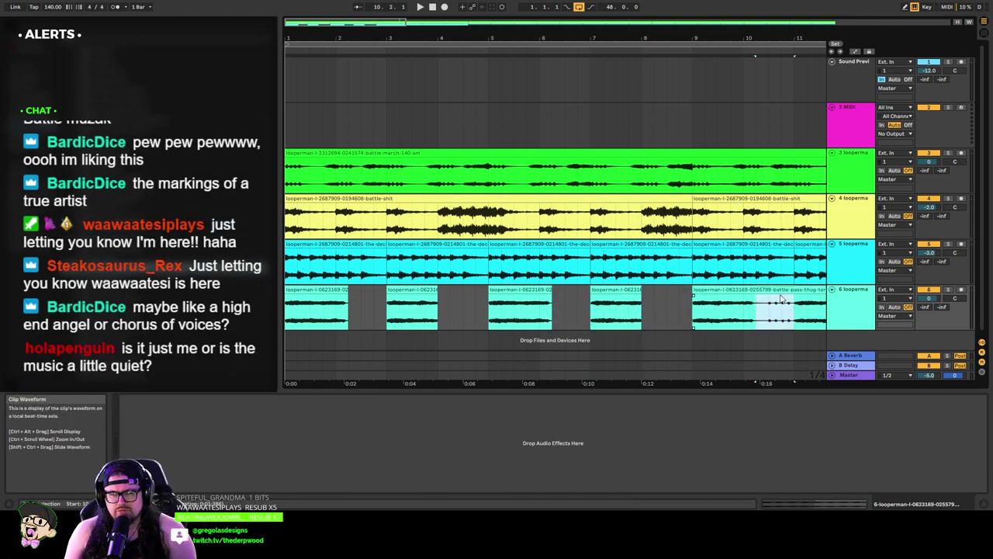
key("ctrl+e")
key("Delete")
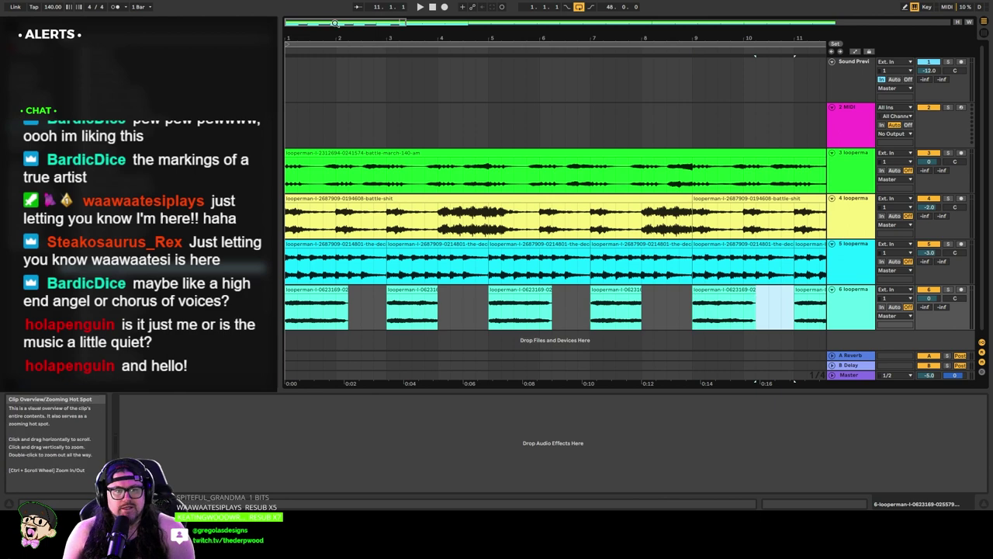
Step: Split out and delete bars 12, 14 and 16 of the horn loop on track 6
left_click_drag(314, 25, 314, 3)
key("Delete")
left_click_drag(426, 317, 439, 317)
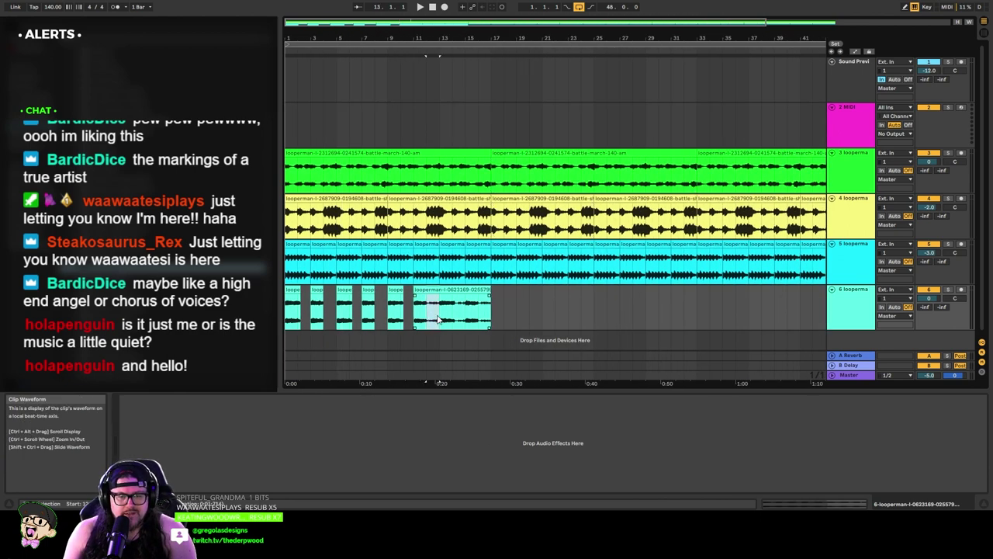
key("ctrl+e")
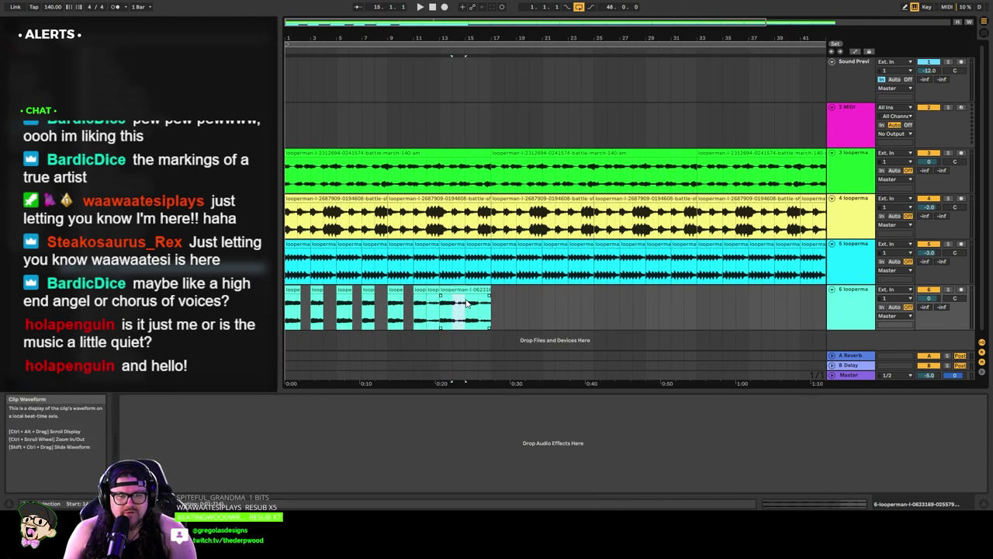
key("ctrl+e")
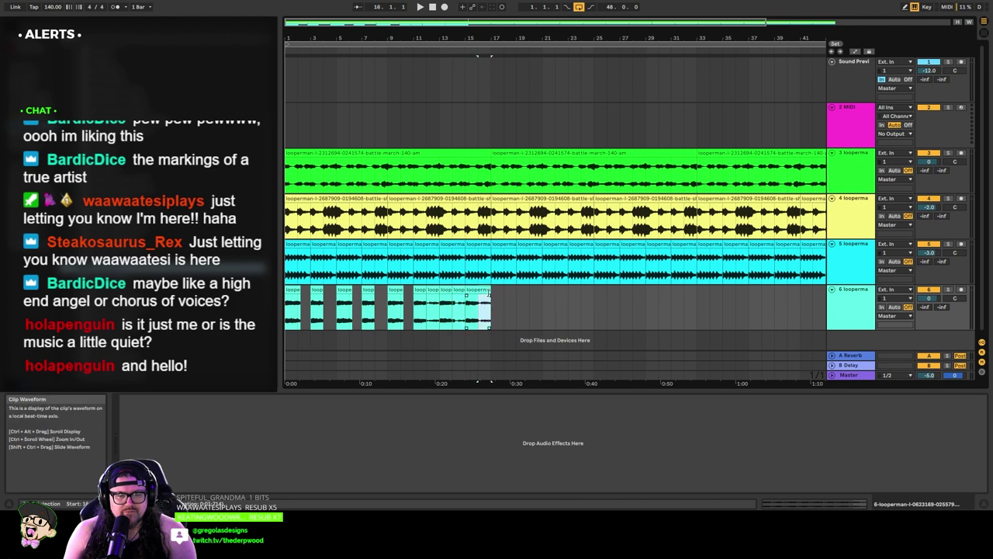
left_click(480, 298)
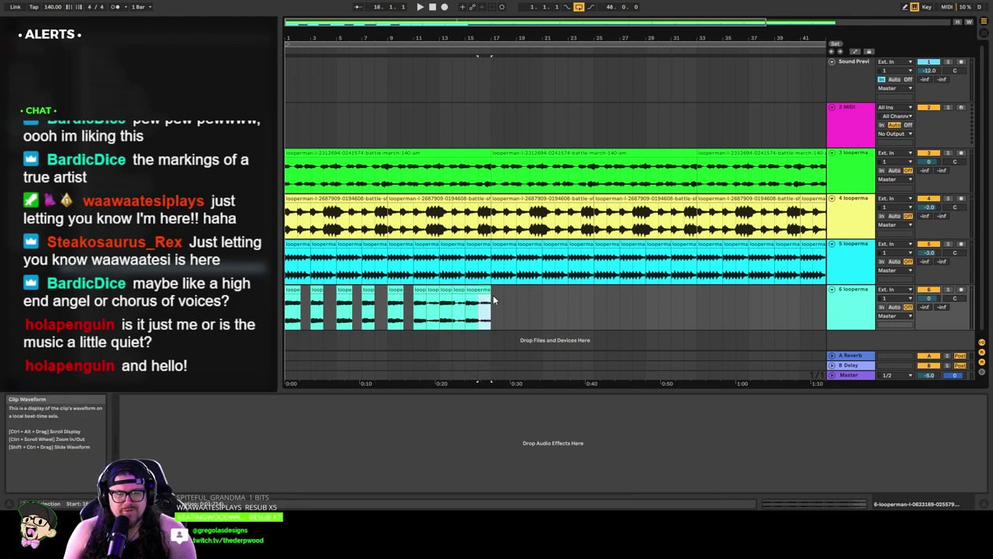
left_click(484, 291)
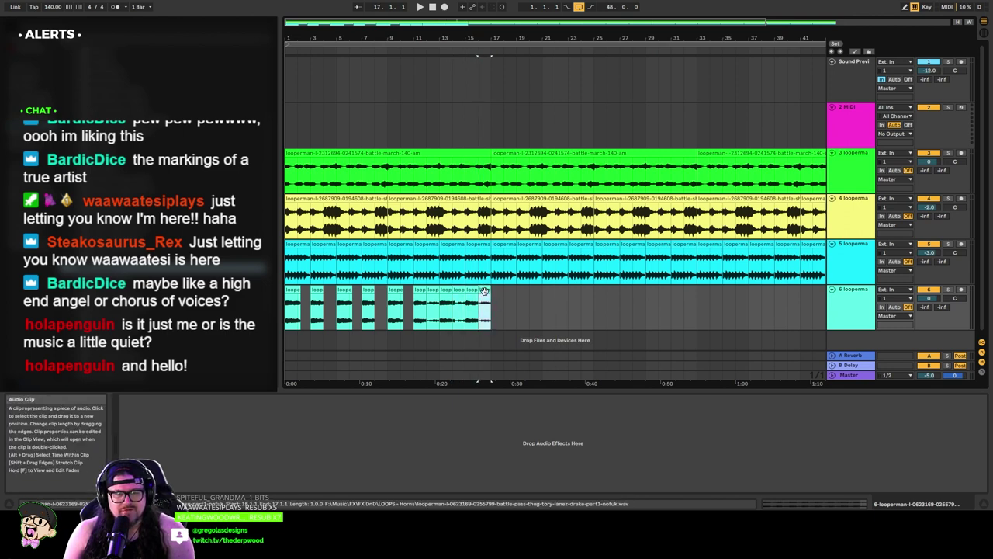
key("Delete")
left_click(460, 290)
key("Delete")
left_click(433, 290)
key("Delete")
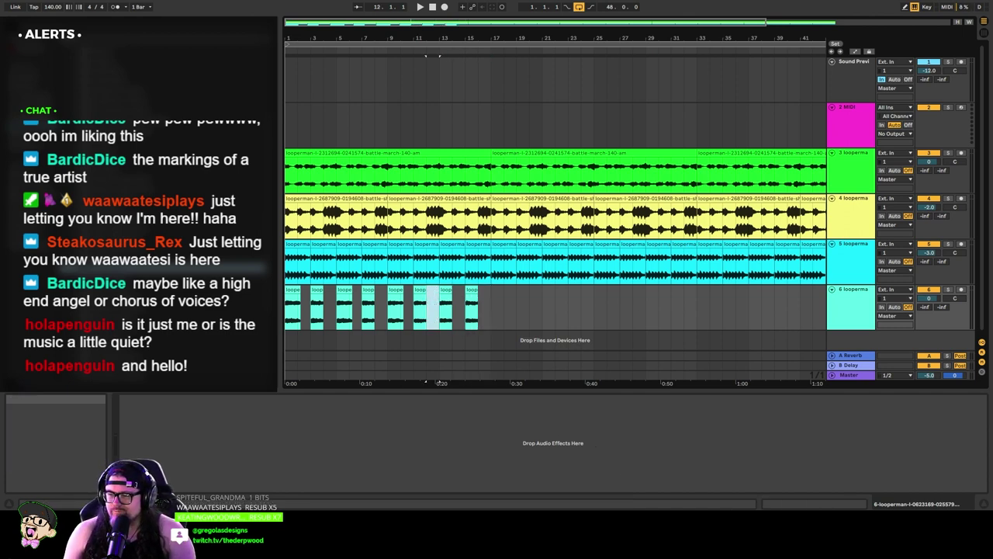
Step: Duplicate track 6's chopped 16-bar pattern twice to fill the arrangement through bar 48, and play the track from the start
left_click(489, 294)
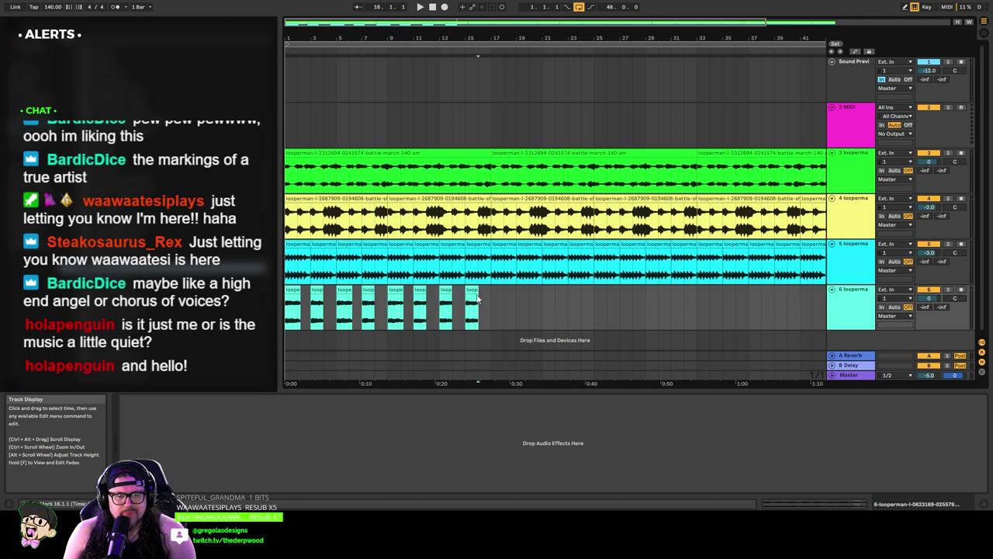
left_click_drag(487, 293, 285, 295)
key("ctrl+d")
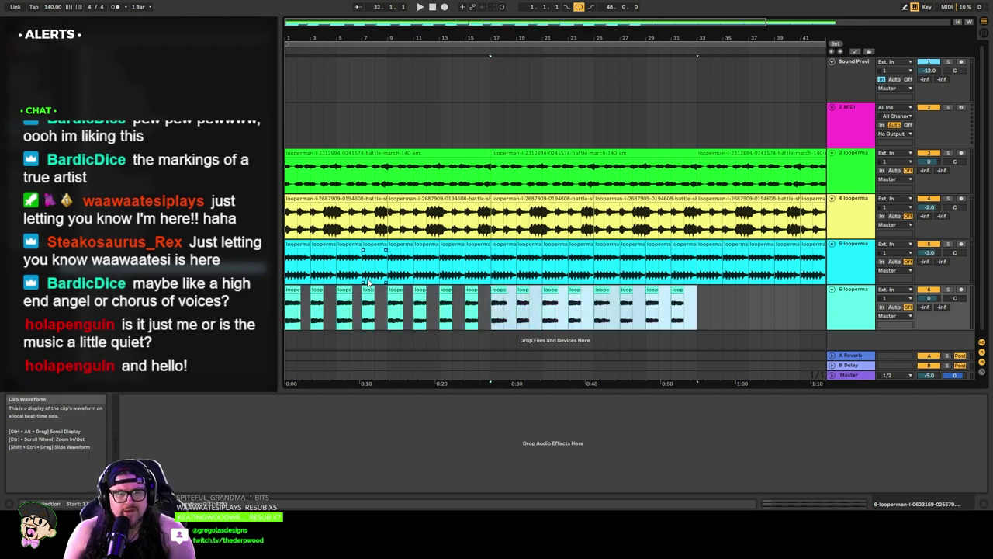
key("ctrl+d")
left_click(420, 6)
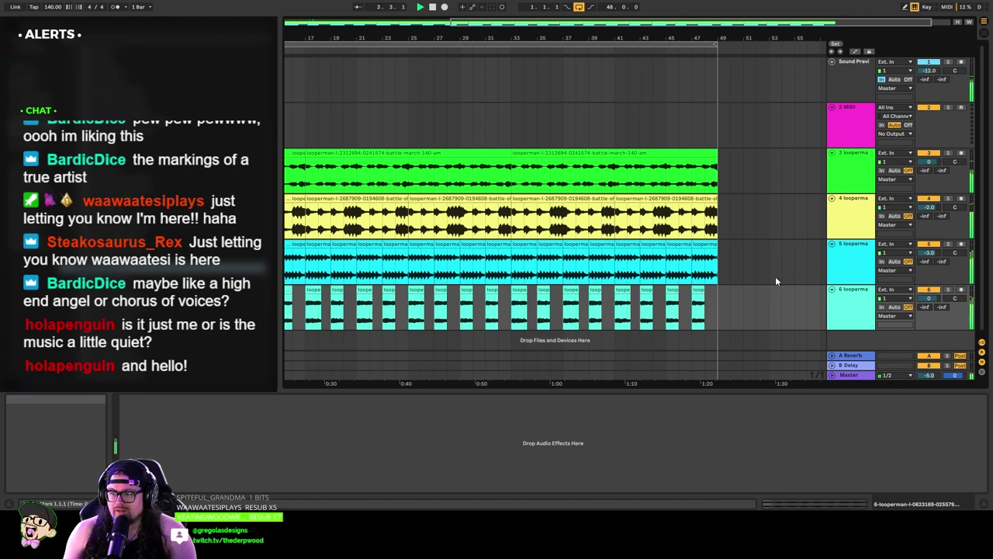
key("space")
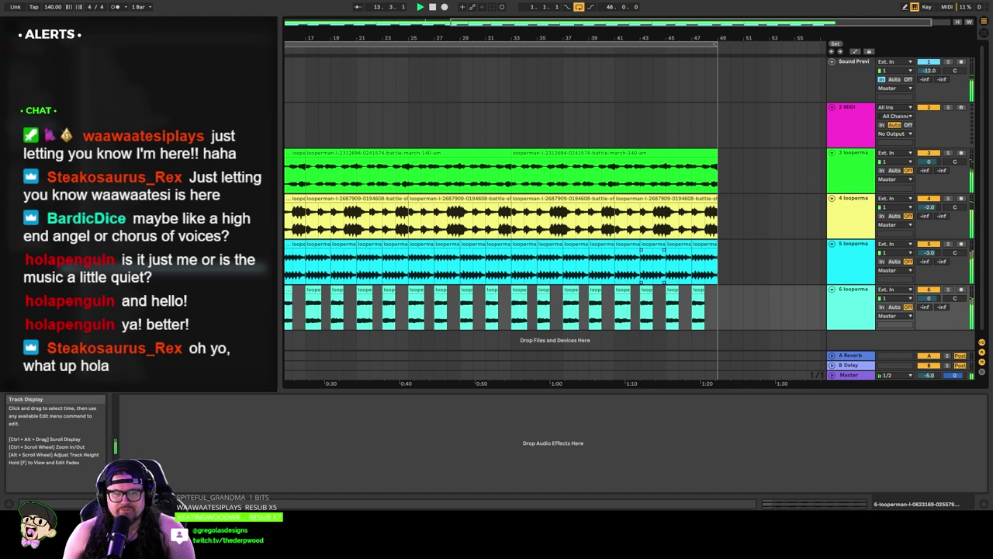
Step: Lower track 6's volume to -2.0 dB and add the Wide Stereo effect to it with its width at 257%
left_click_drag(486, 22, 466, 14)
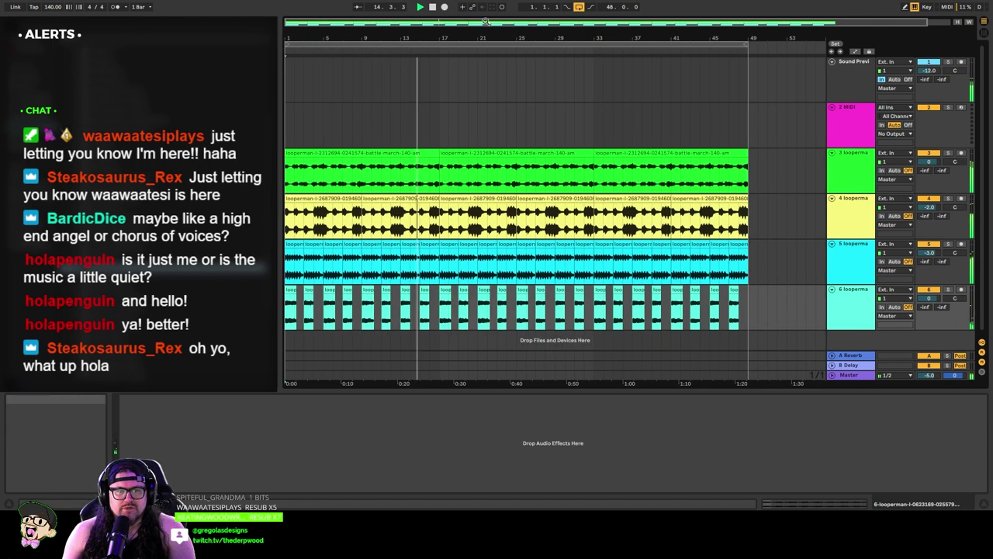
left_click(939, 300)
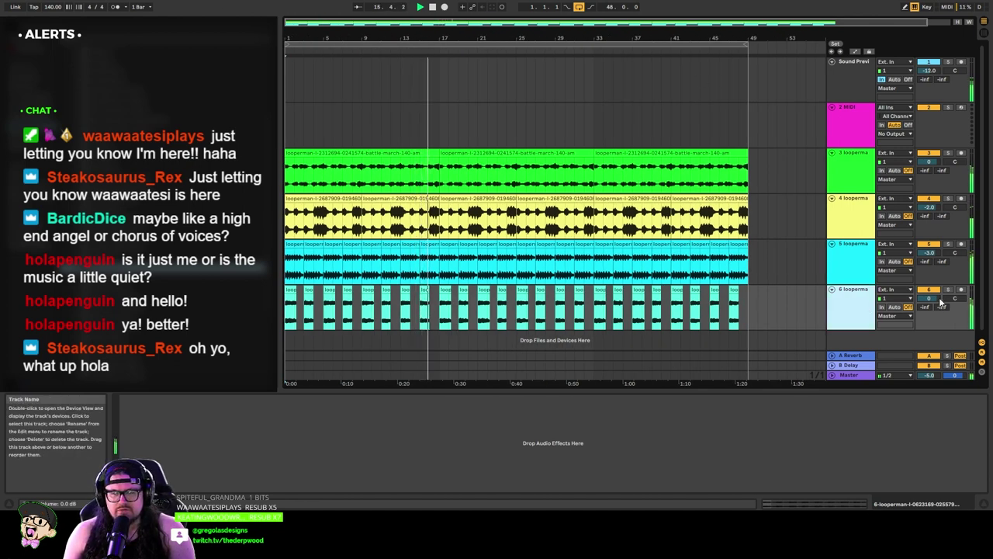
left_click_drag(941, 302, 923, 303)
left_click(855, 316)
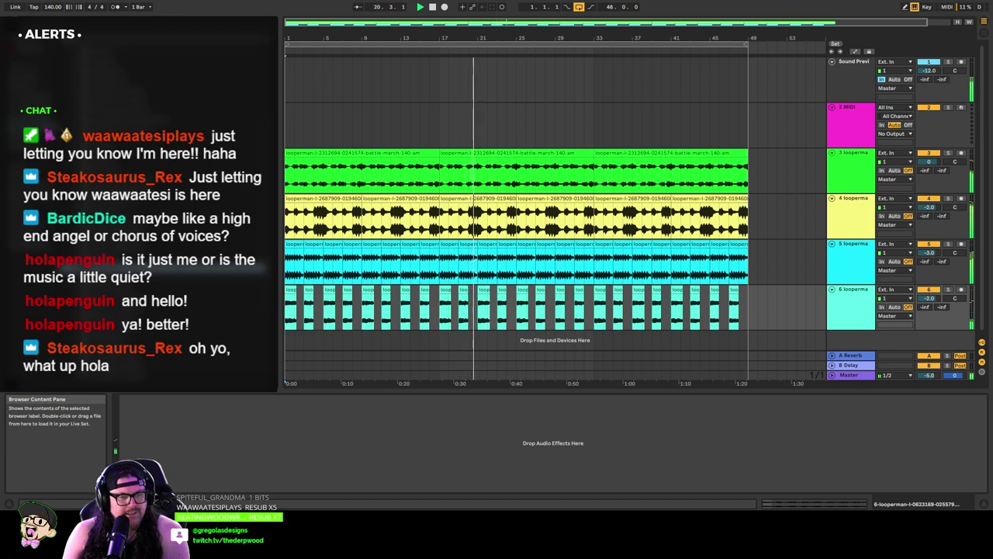
left_click(904, 291)
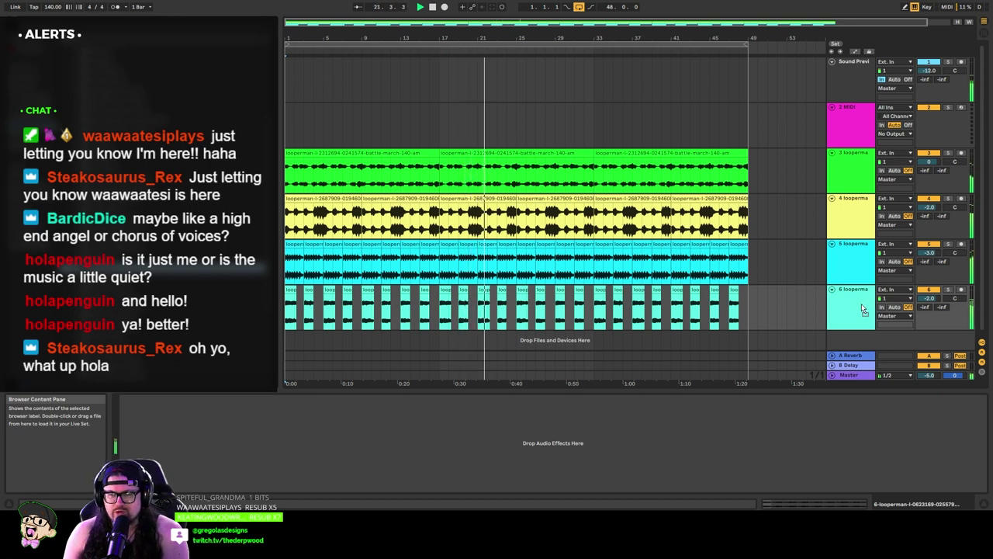
left_click_drag(136, 452, 136, 433)
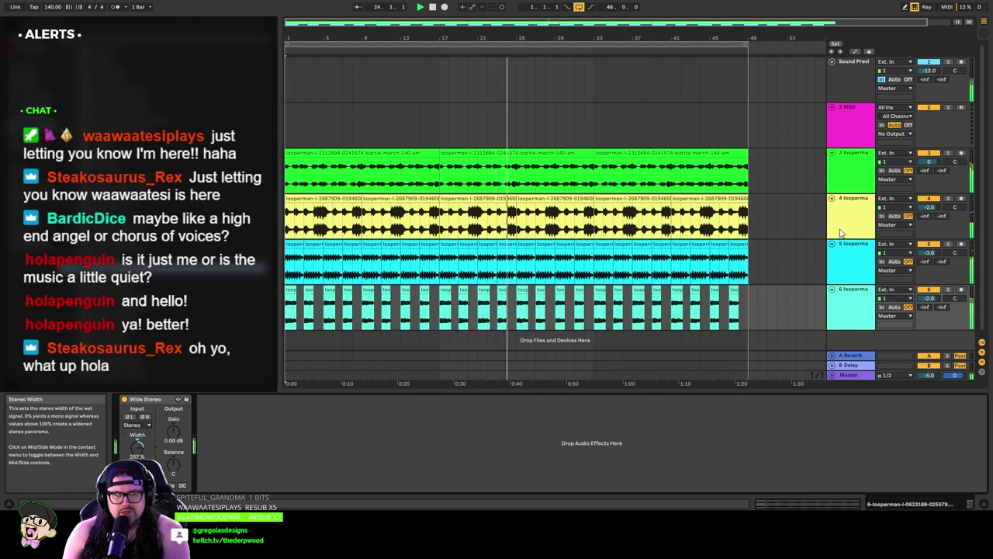
Step: Lower the horn track 6's volume to -9.4 dB
mouse_move(929, 298)
left_mouse_down()
mouse_move(929, 318)
mouse_move(930, 298)
left_mouse_up()
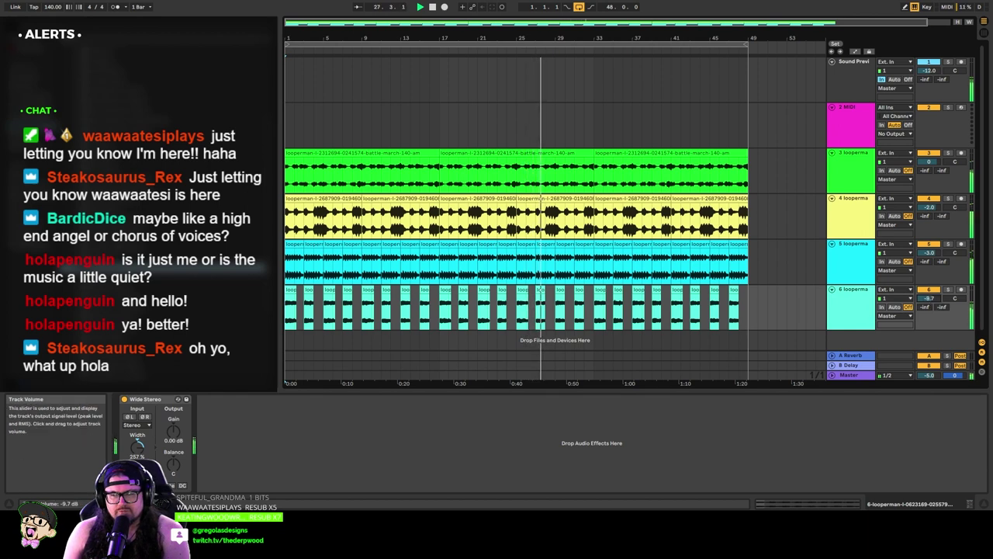
left_click(846, 314)
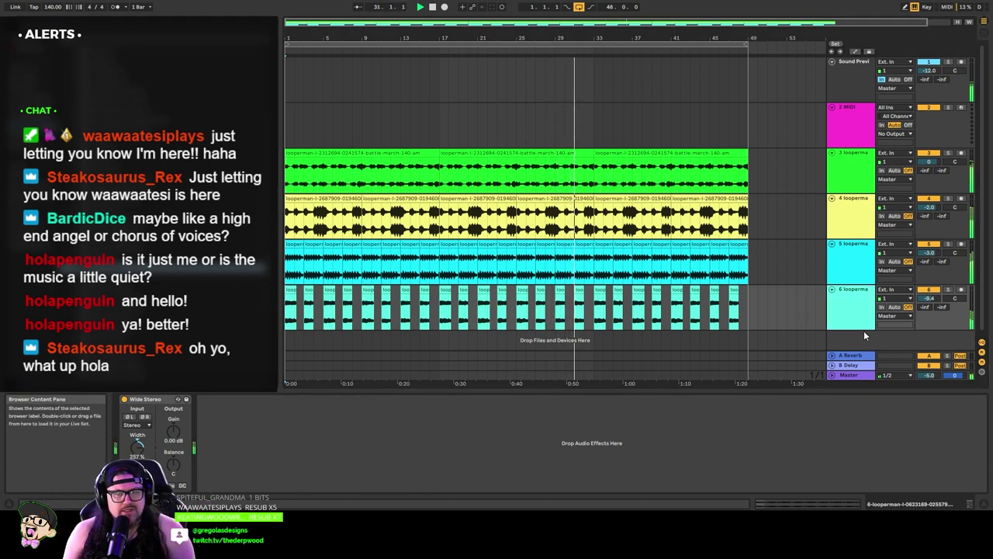
left_click(863, 321)
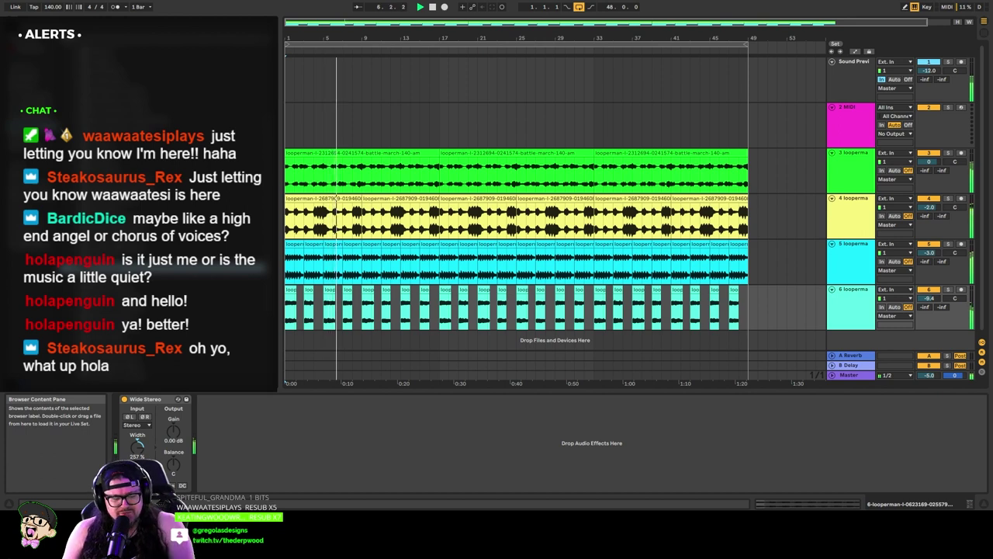
Step: Add the choir-phun loop at bar 9 on a new track and duplicate it four times to fill through bar 48
left_click_drag(155, 233, 339, 339)
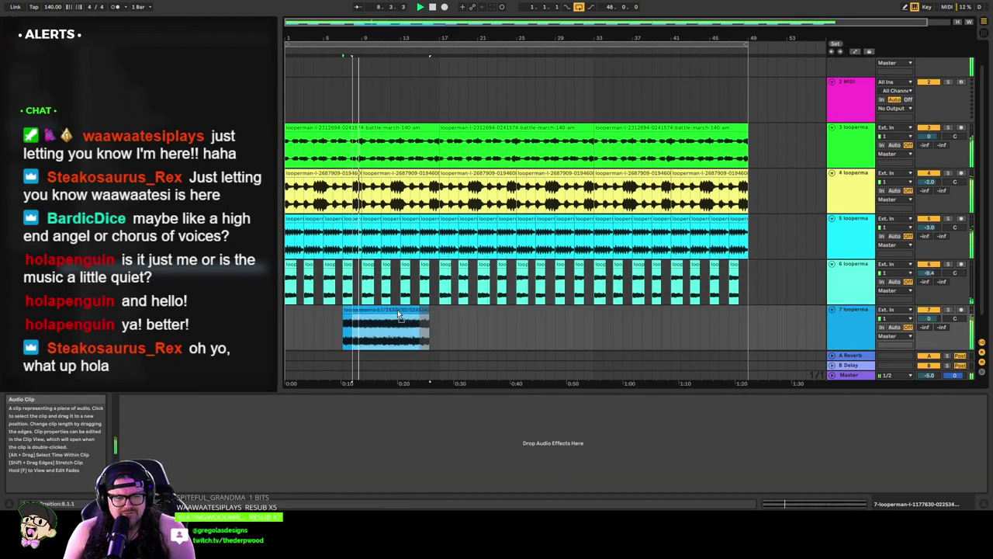
left_click_drag(398, 309, 405, 310)
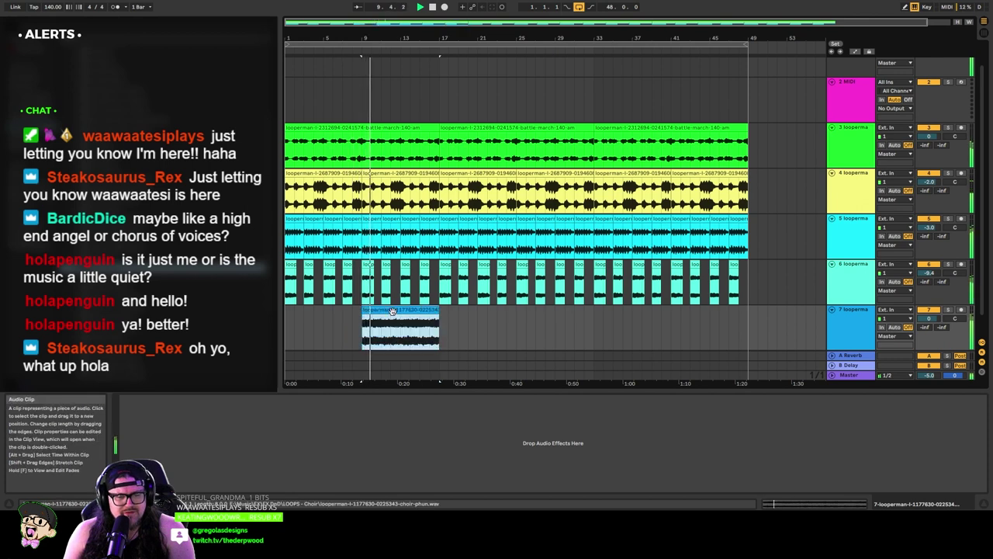
key("ctrl+d")
key("ctrl+d")
key("ctrl+d")
key("ctrl+d")
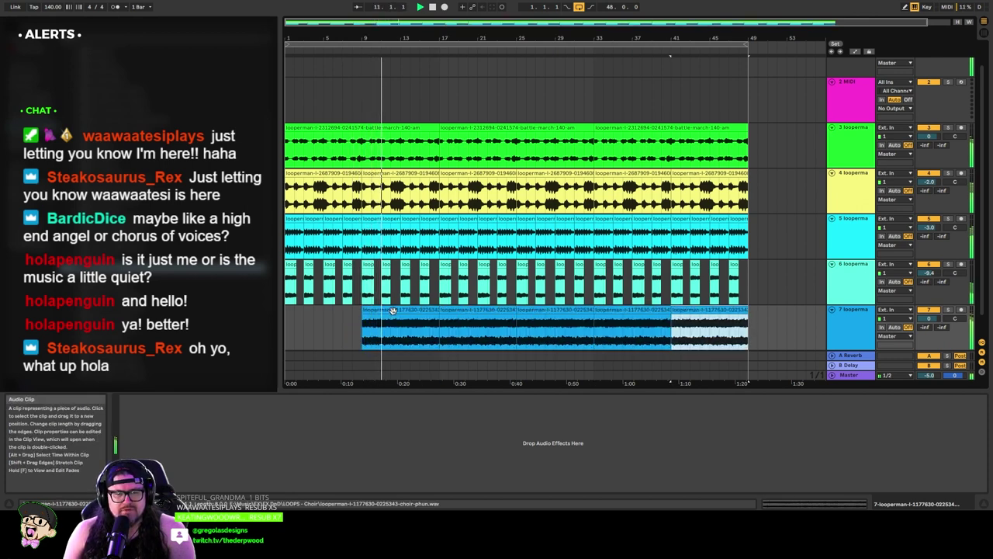
Step: Lower the choir track 7's volume to -2.6 dB
left_click(846, 331)
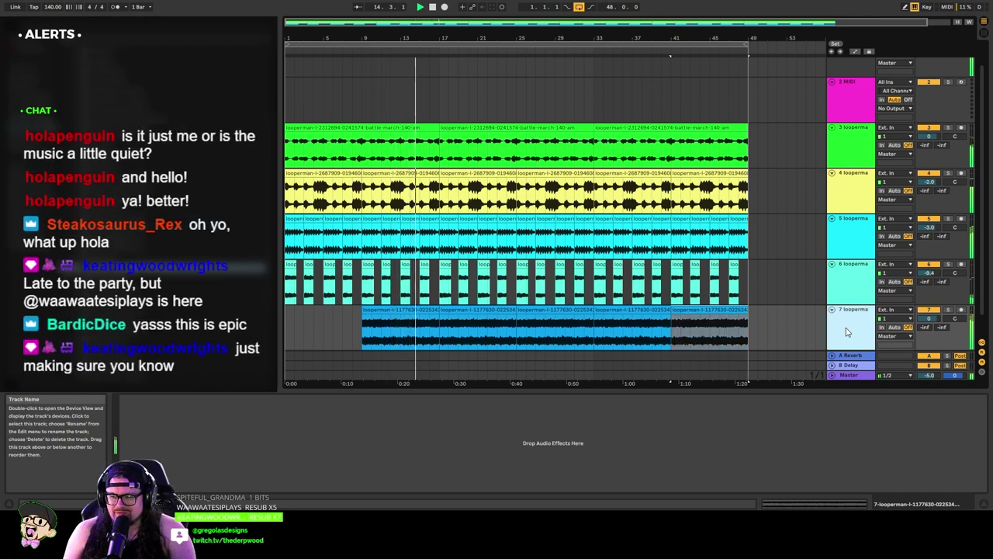
left_click_drag(929, 318, 930, 334)
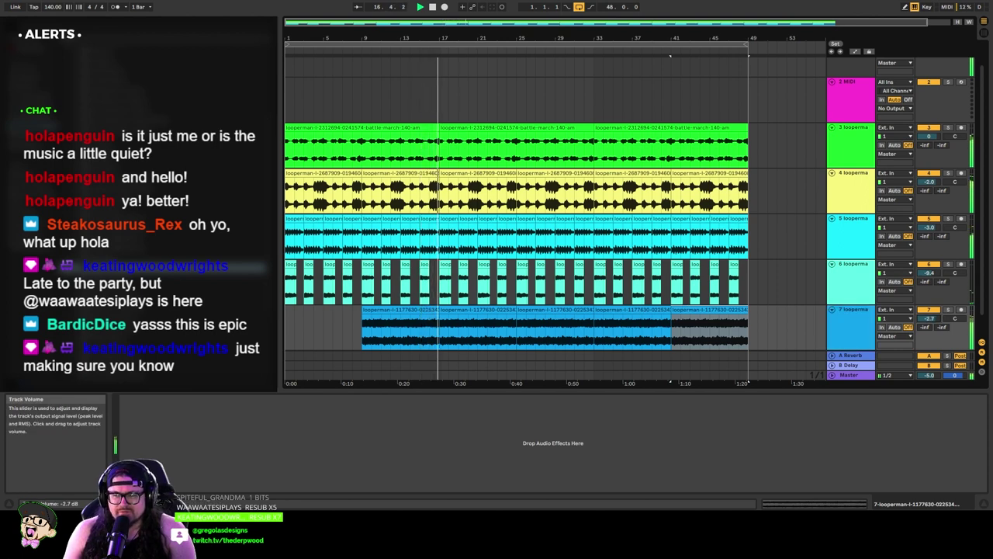
left_click(556, 322)
Step: Copy the choir clip at bar 17 onto a new track 8 and play it looped over its eight bars
scroll(556, 322, "down", 1)
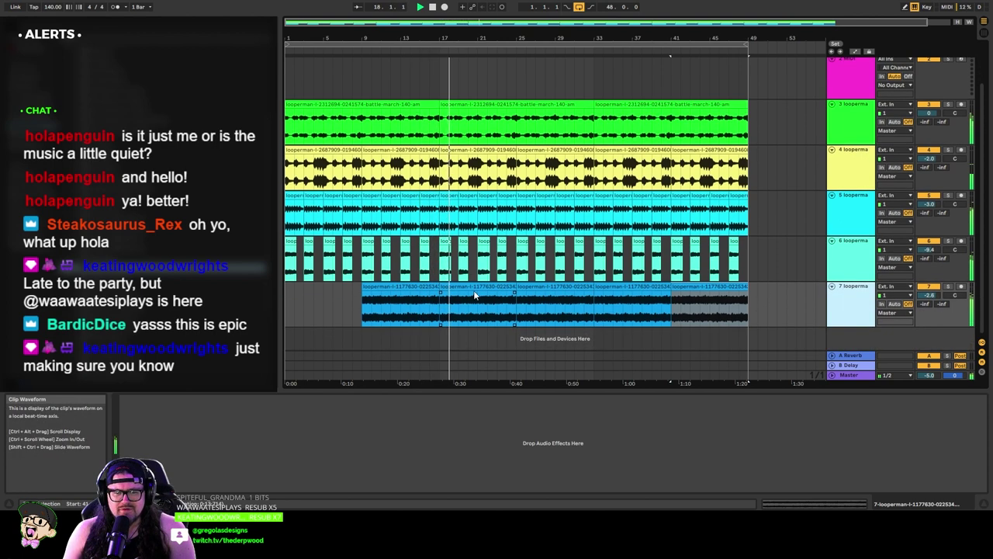
left_click_drag(473, 291, 481, 335)
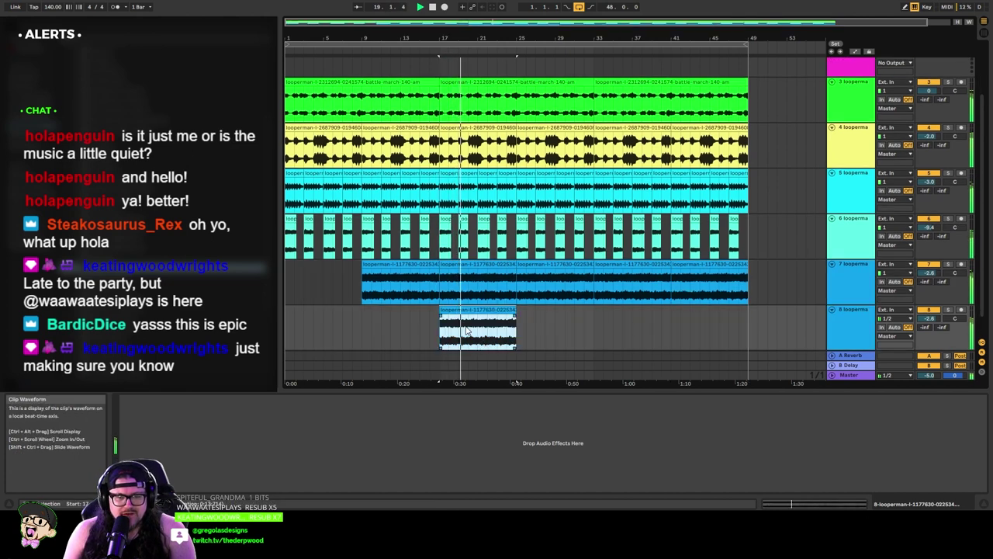
double_click(457, 310)
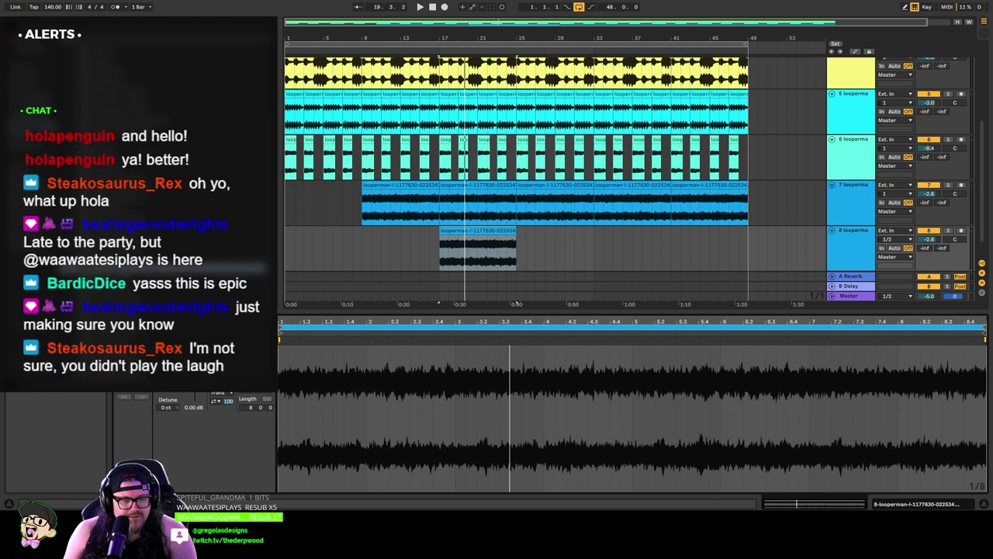
left_click(471, 229)
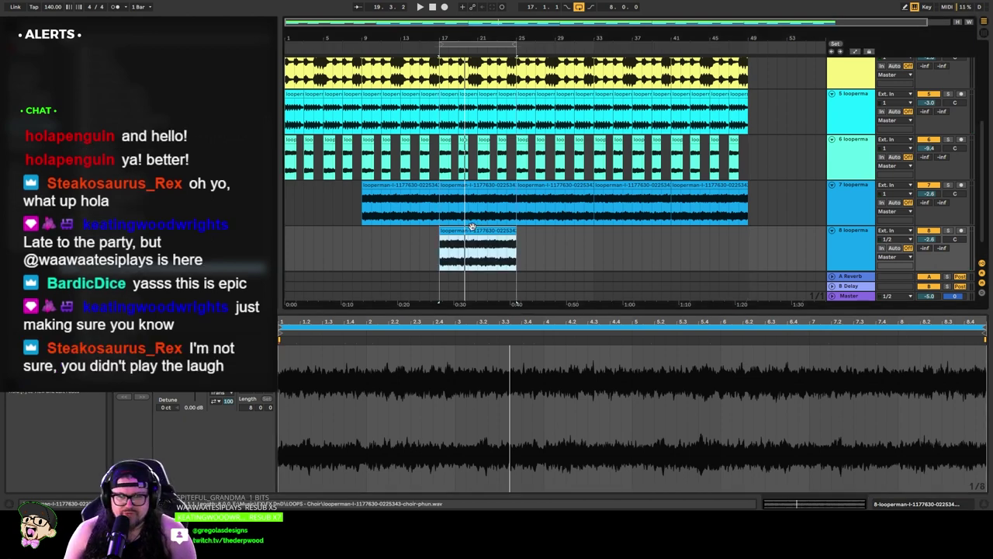
key("space")
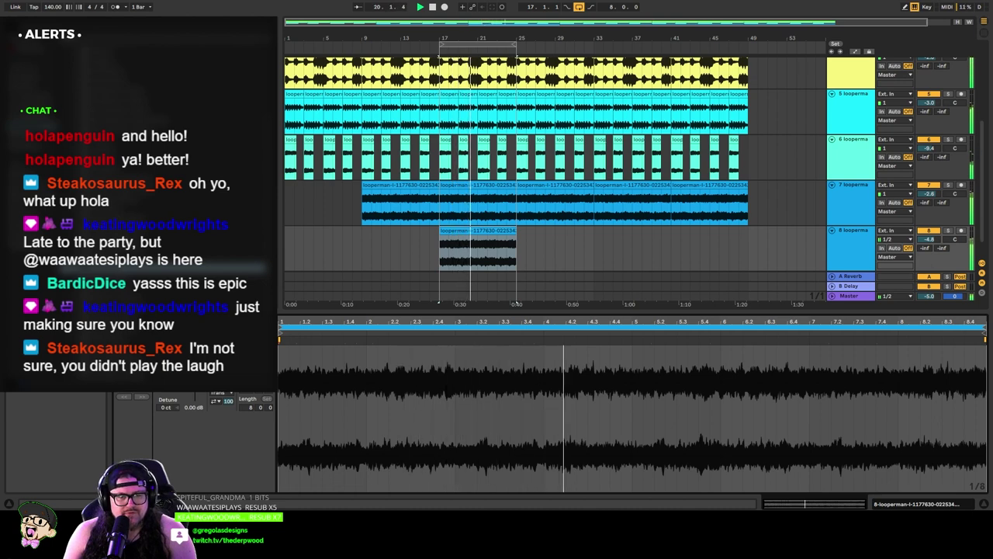
Step: Detune the copied choir clip by 5 ct and lower track 8's volume to -7.7 dB
left_click_drag(166, 407, 166, 407)
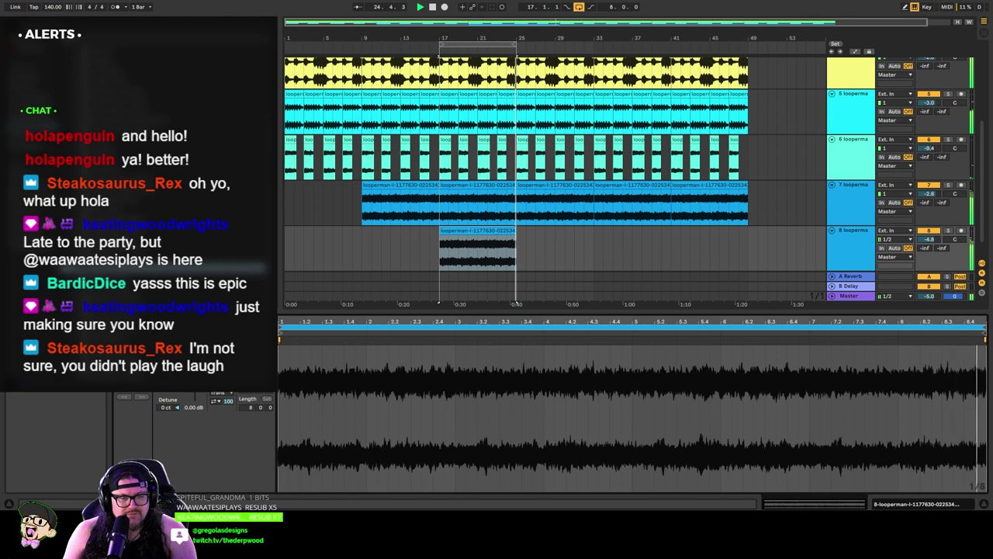
left_click_drag(168, 406, 167, 407)
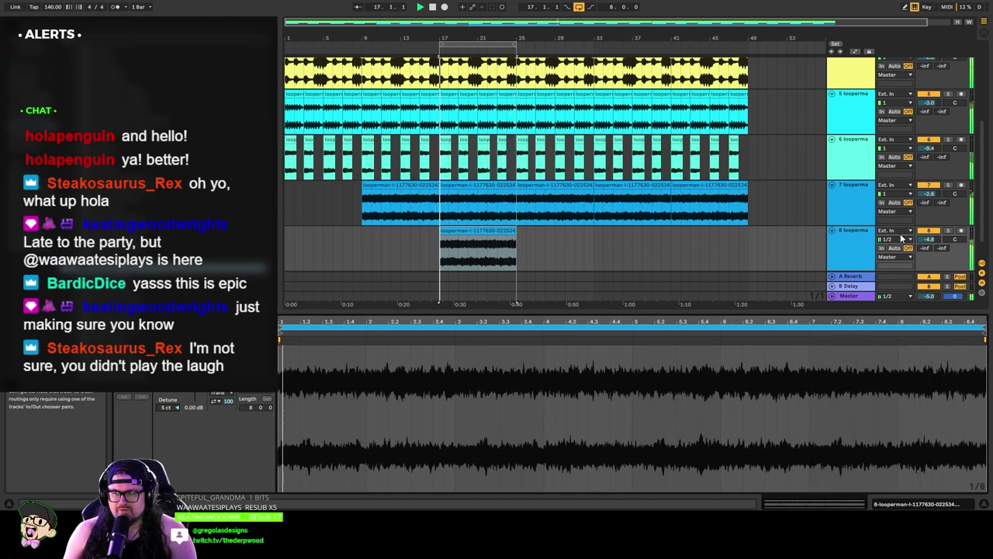
left_click_drag(927, 239, 927, 249)
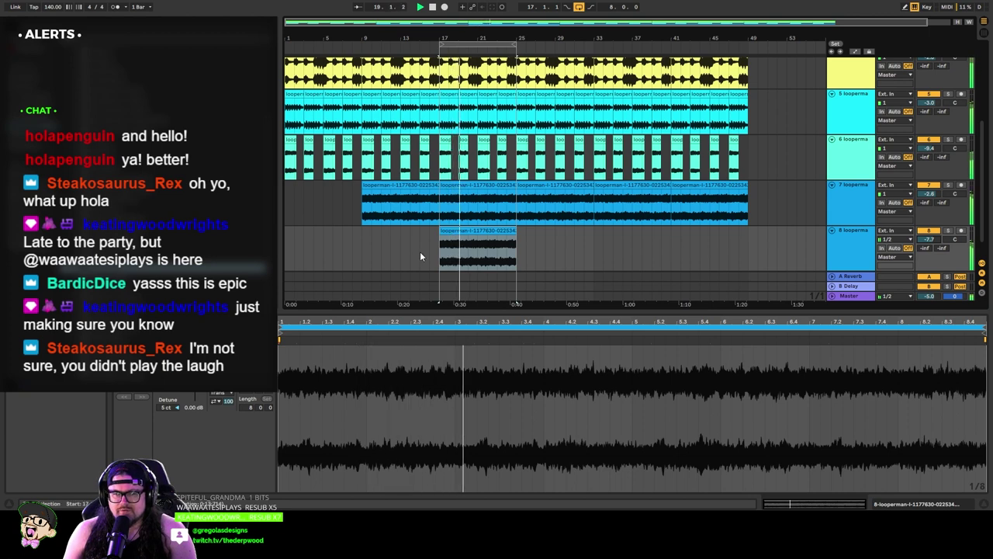
Step: Duplicate the detuned choir clip on track 8 once and extend the arrangement loop to 16 bars from bar 17
left_click(477, 230)
key("ctrl+d")
left_click(834, 257)
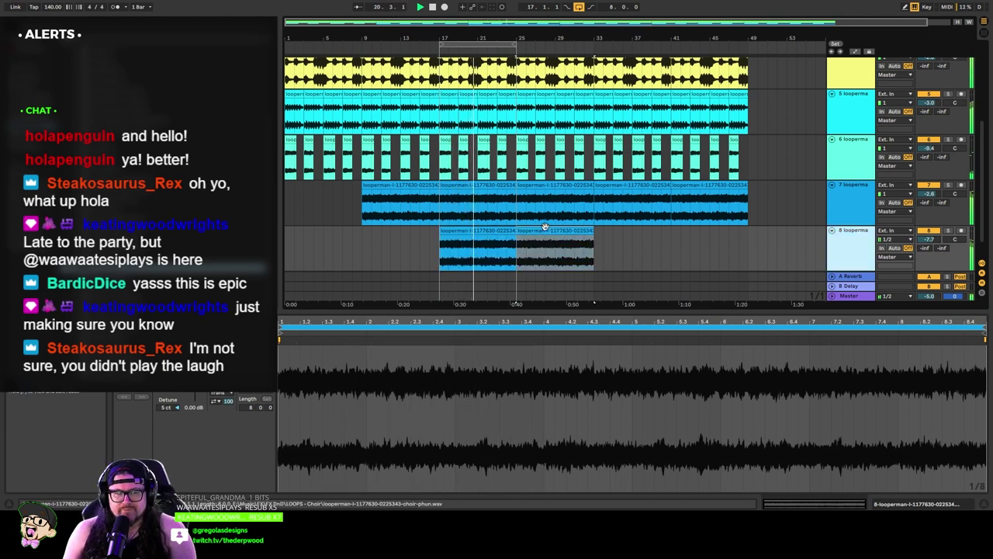
key("space")
left_click_drag(514, 44, 594, 45)
left_click(493, 230)
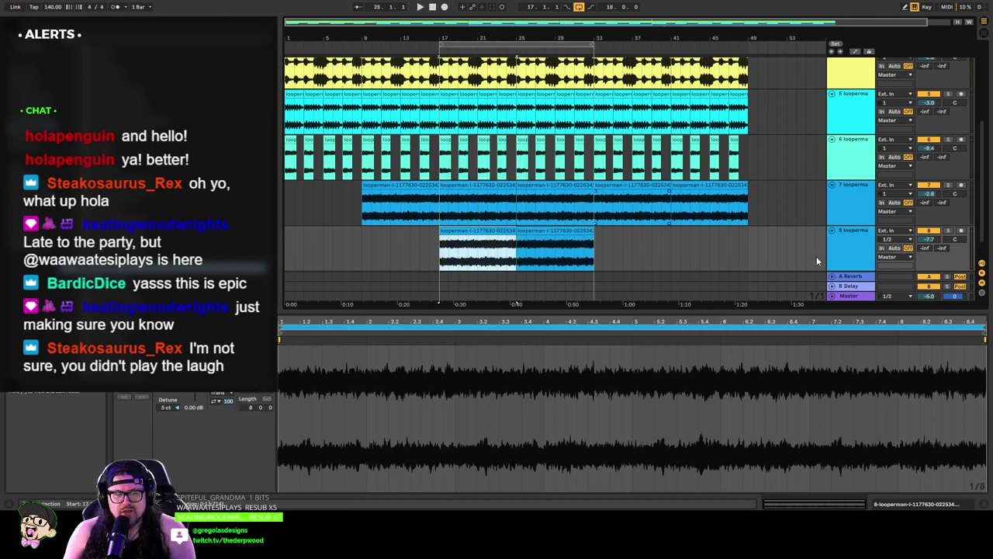
Step: Add the Lofi Space Stereo effect to track 8, then solo the track and play it
left_click(834, 257)
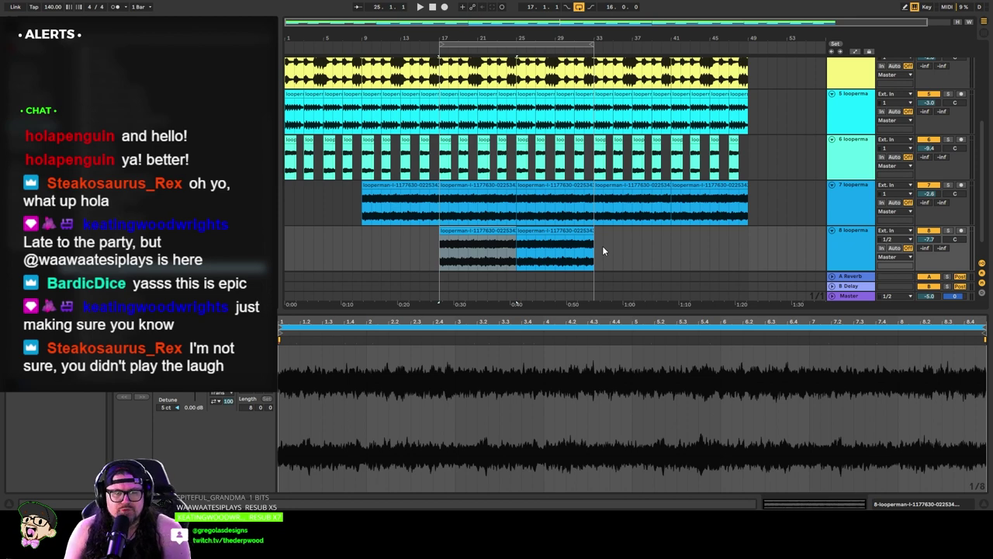
key("shift+Tab")
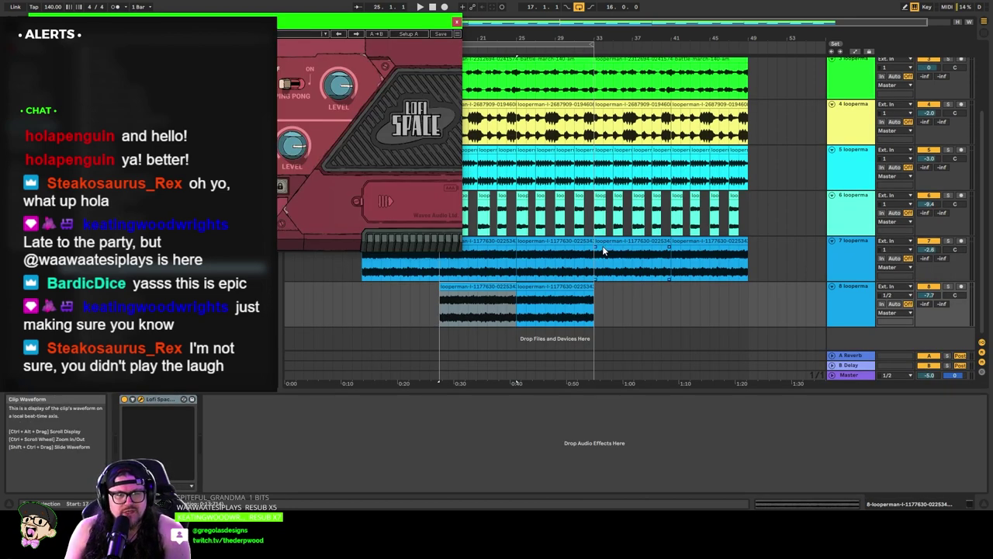
left_click(948, 287)
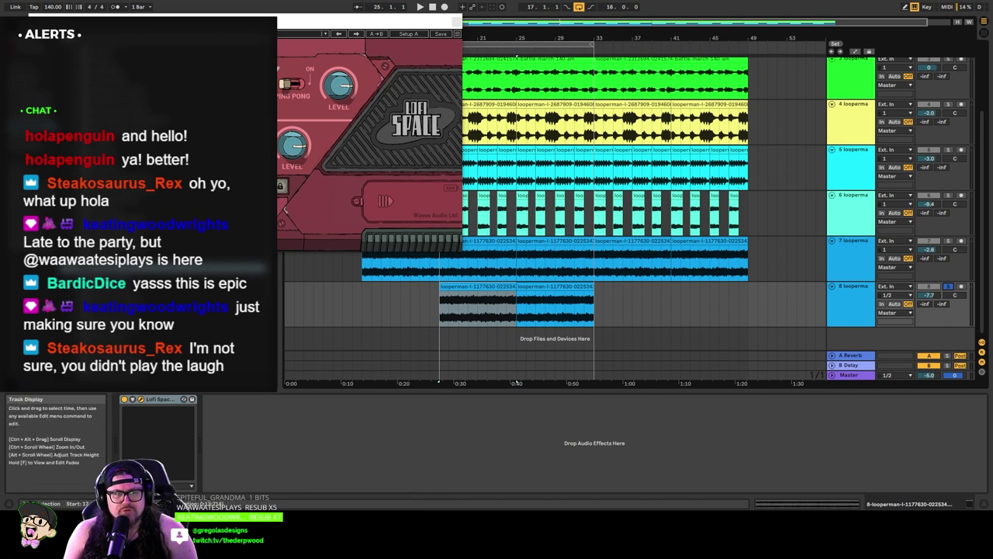
left_click_drag(256, 24, 513, 54)
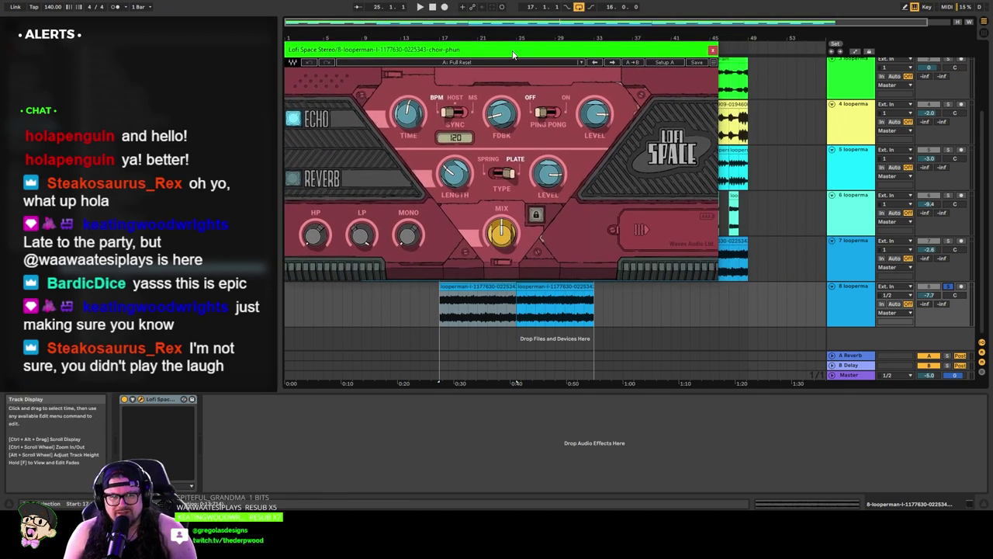
key("space")
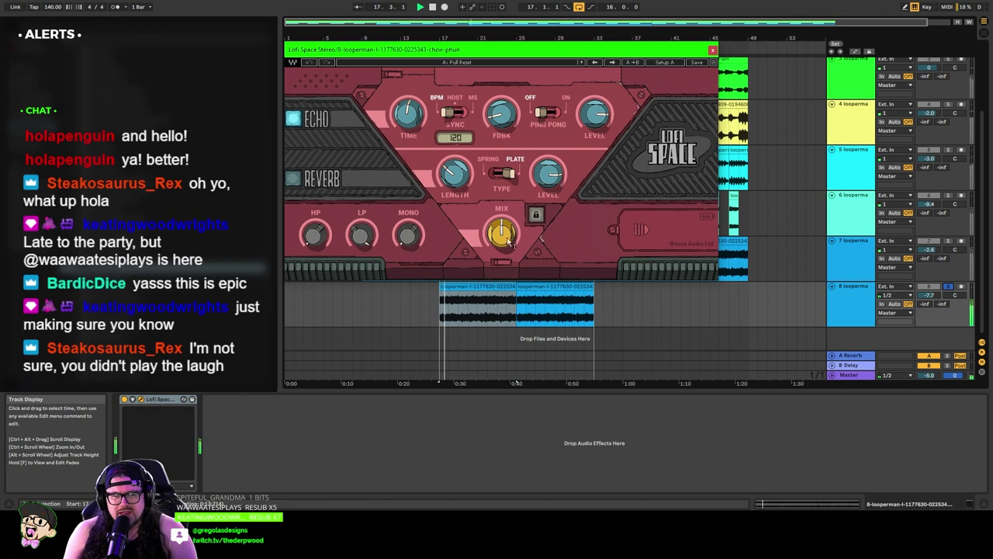
mouse_move(504, 242)
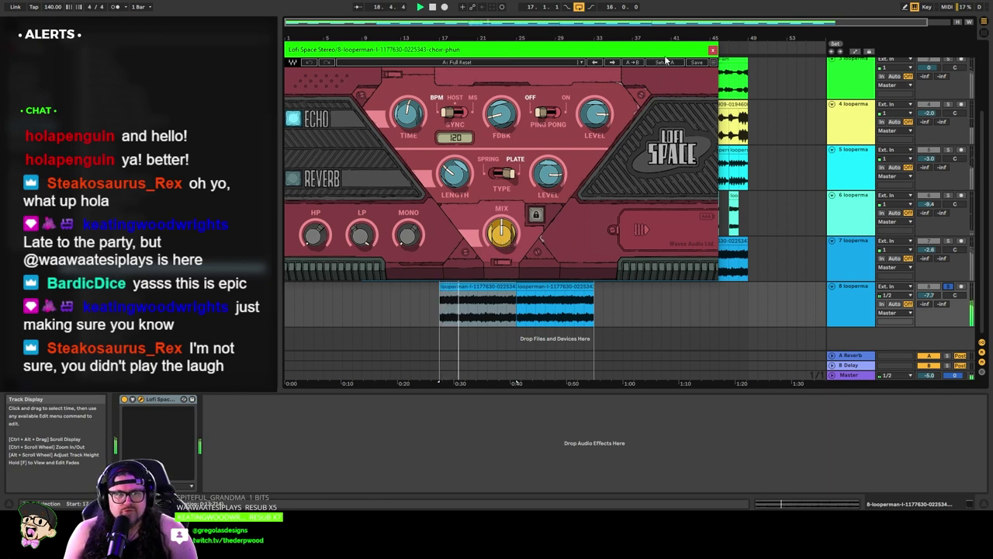
left_click(124, 399)
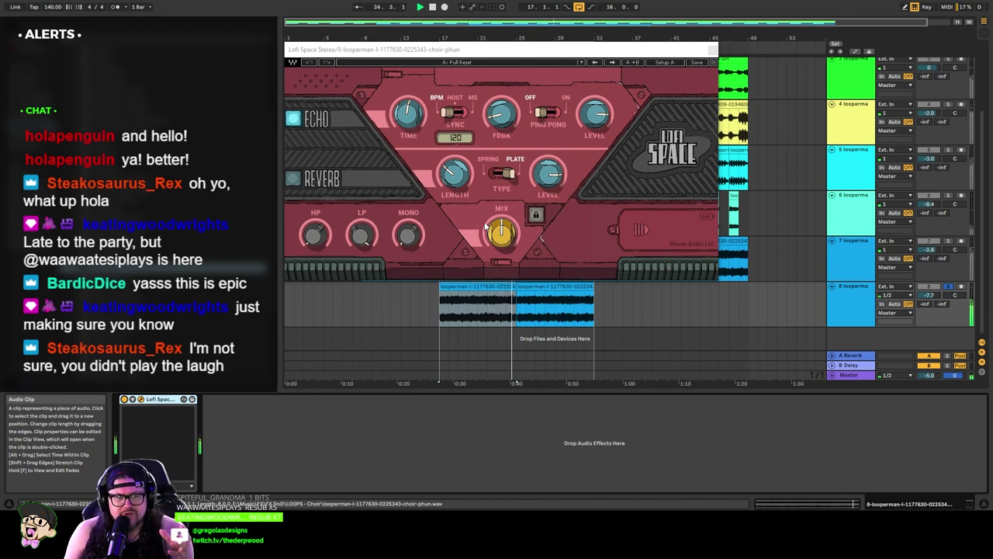
Step: Switch Lofi Space to the Plate preset with the mix at about 29%, and unsolo track 8
left_click(595, 62)
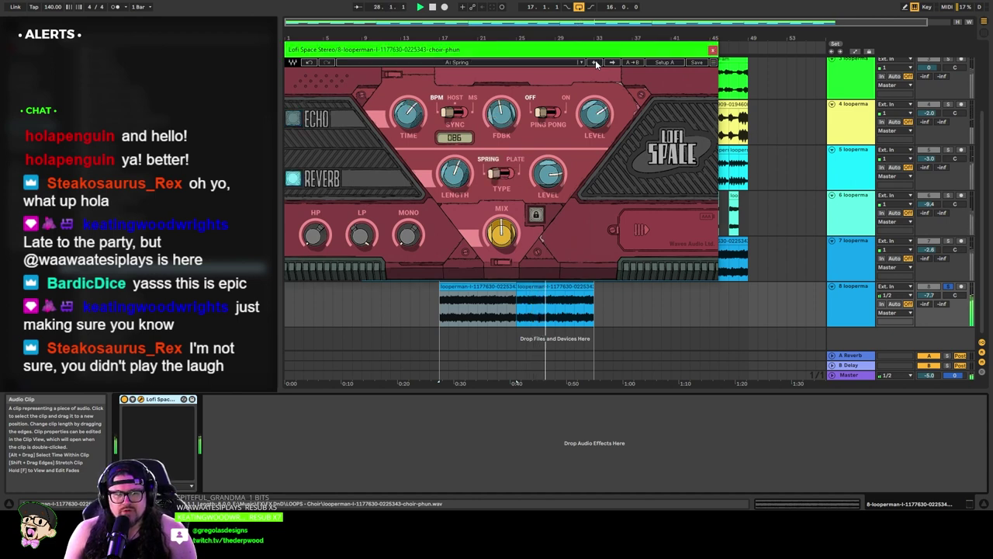
left_click(595, 62)
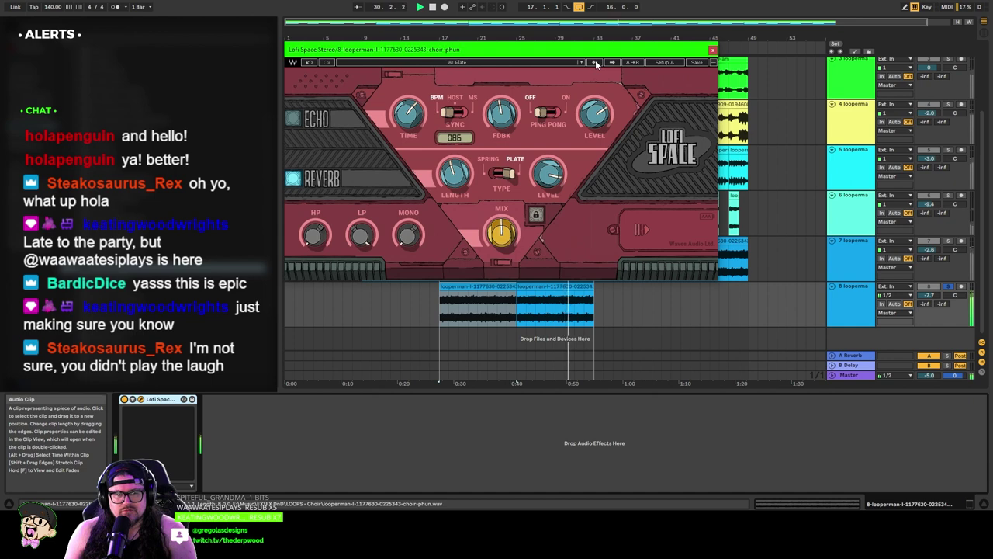
left_click(595, 61)
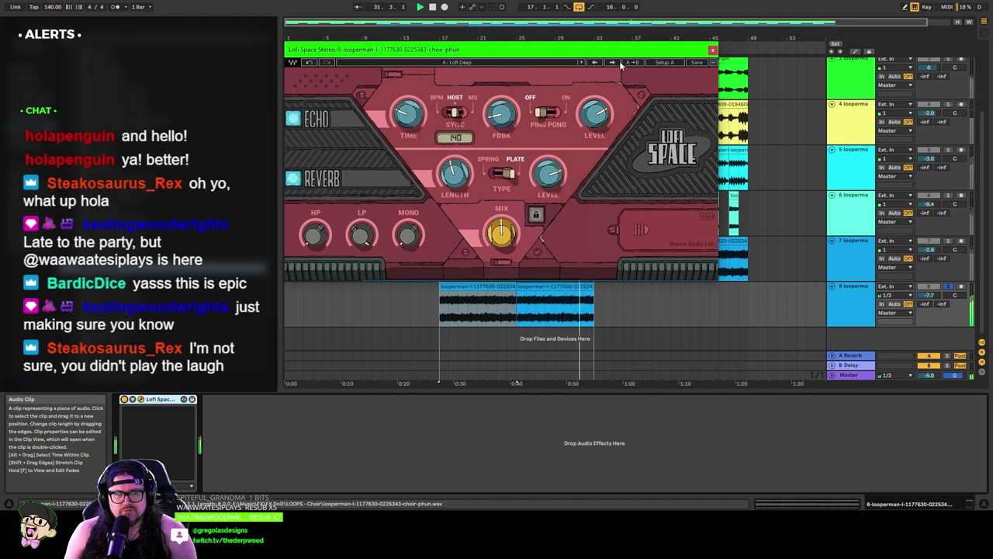
left_click(617, 62)
left_click_drag(503, 233, 501, 242)
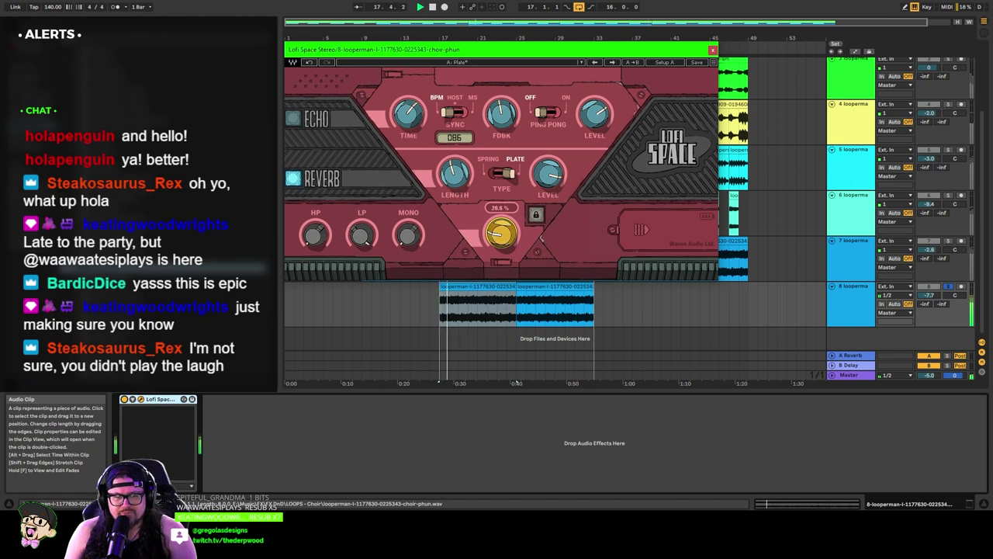
left_click(948, 286)
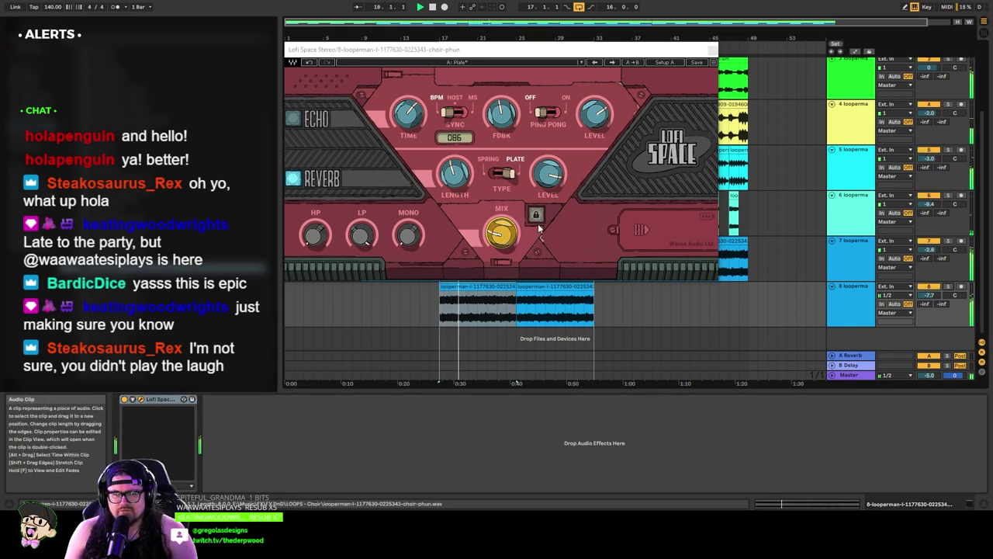
Step: Fine-tune the Lofi Space mix on track 8 and lower the track's volume to -9.6 dB
left_click_drag(552, 54, 651, 12)
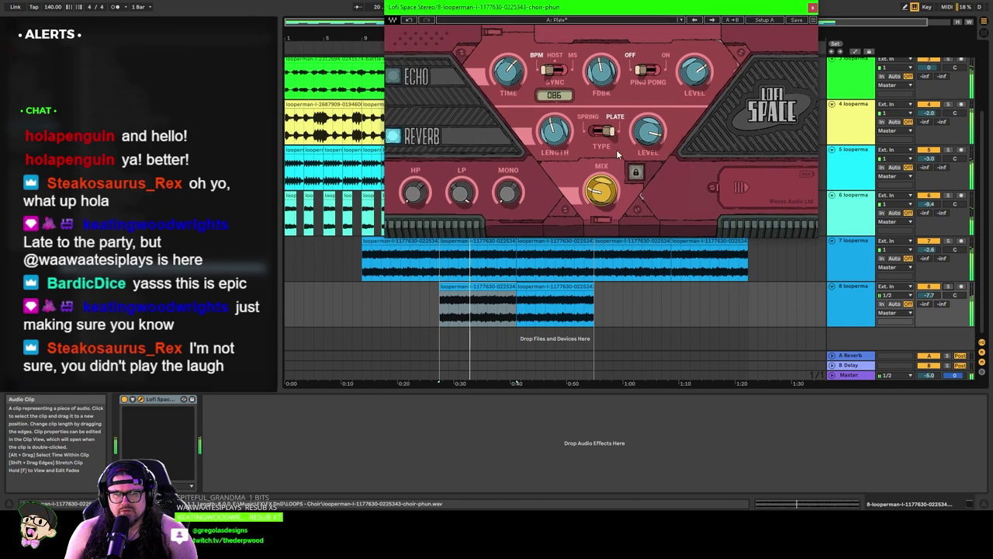
left_click_drag(602, 196, 602, 188)
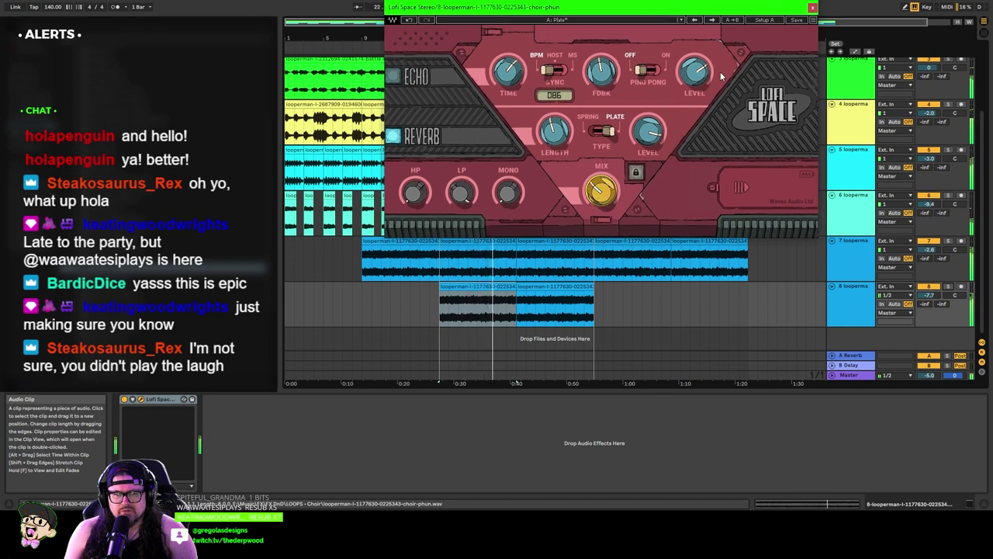
left_click(813, 7)
left_click_drag(929, 295, 929, 299)
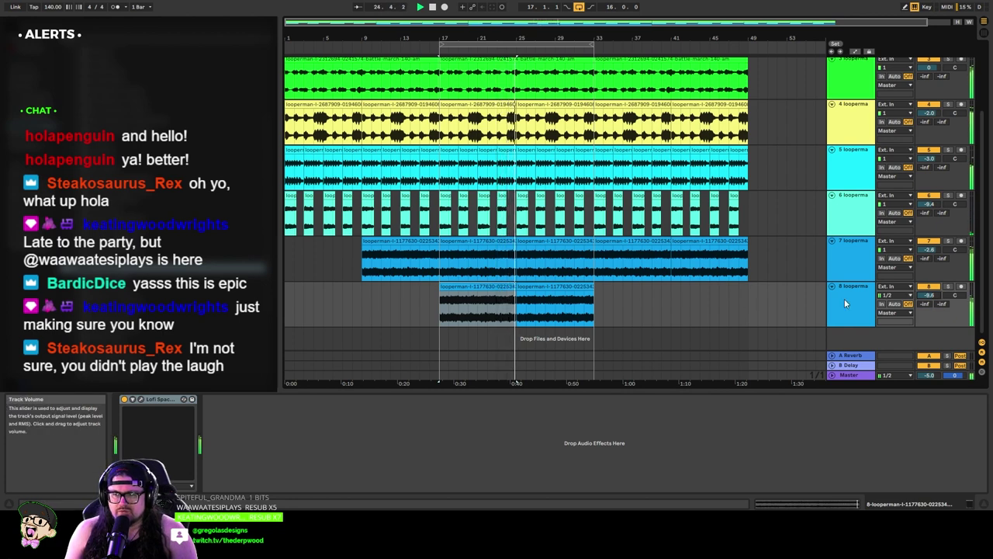
Step: Extend the arrangement loop to cover 48 bars from bar 1 and play from around bar 14
left_click_drag(440, 46, 286, 47)
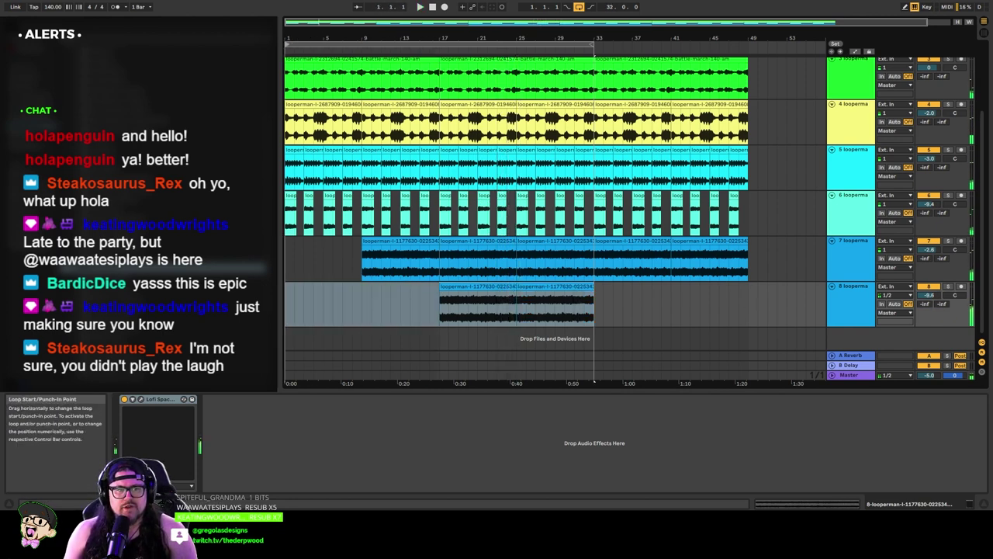
left_click_drag(595, 47, 747, 60)
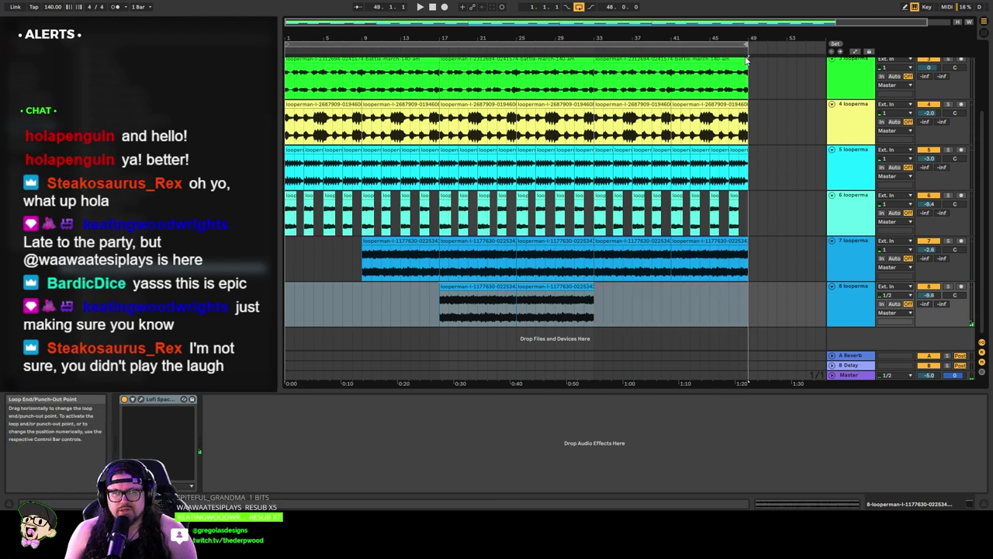
left_click(416, 51)
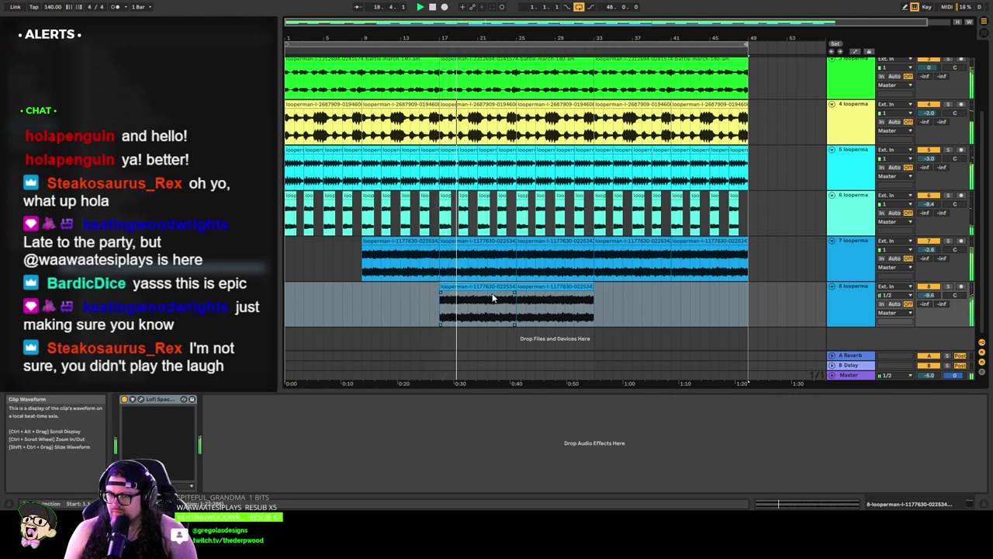
Step: Lower track 8's volume to -12.3 dB during playback and select track 7
left_click(844, 311)
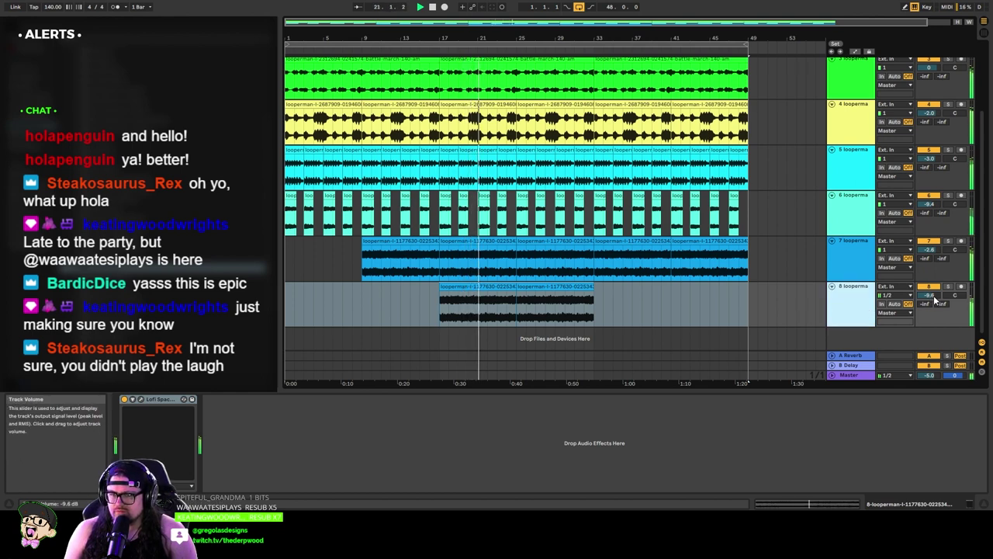
left_click_drag(935, 299, 935, 312)
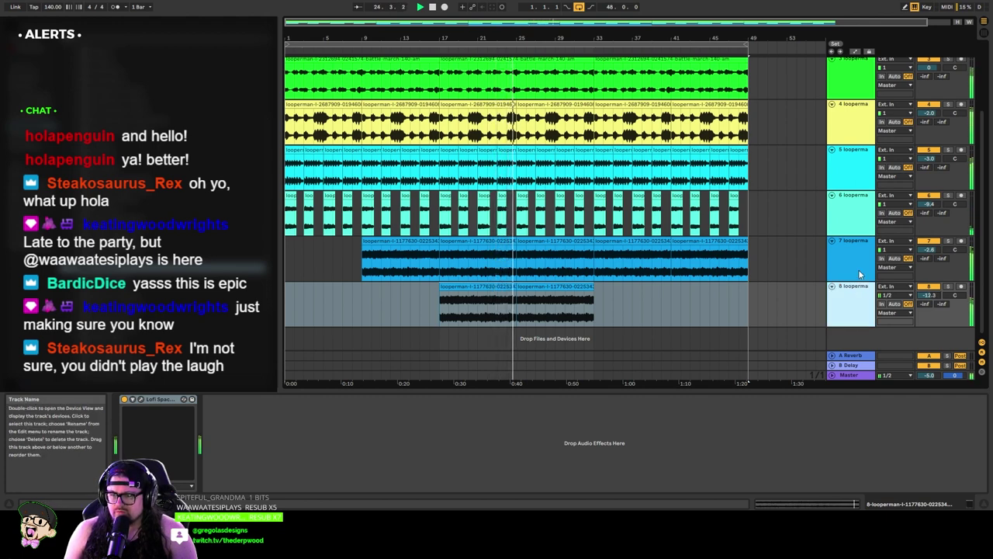
left_click(858, 269)
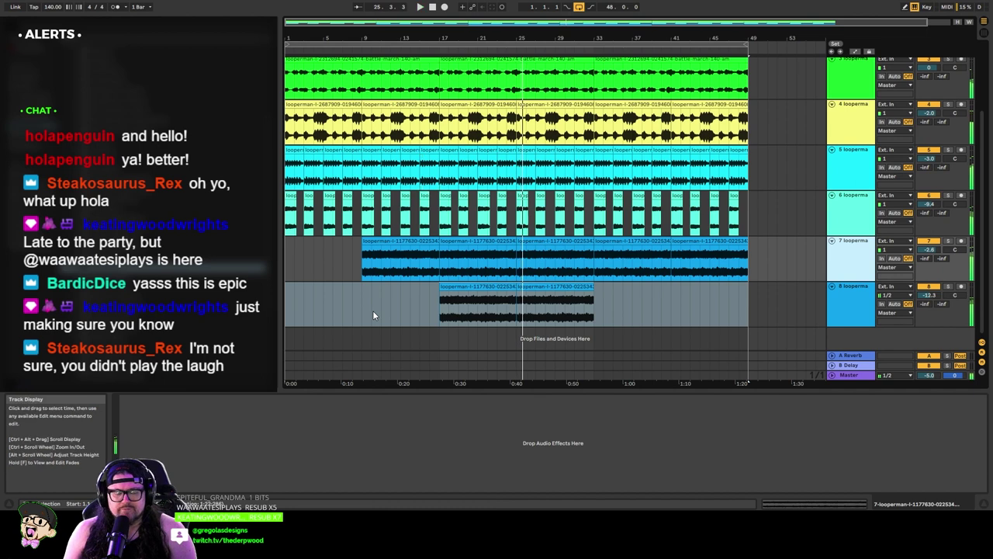
key("ctrl+shift+s")
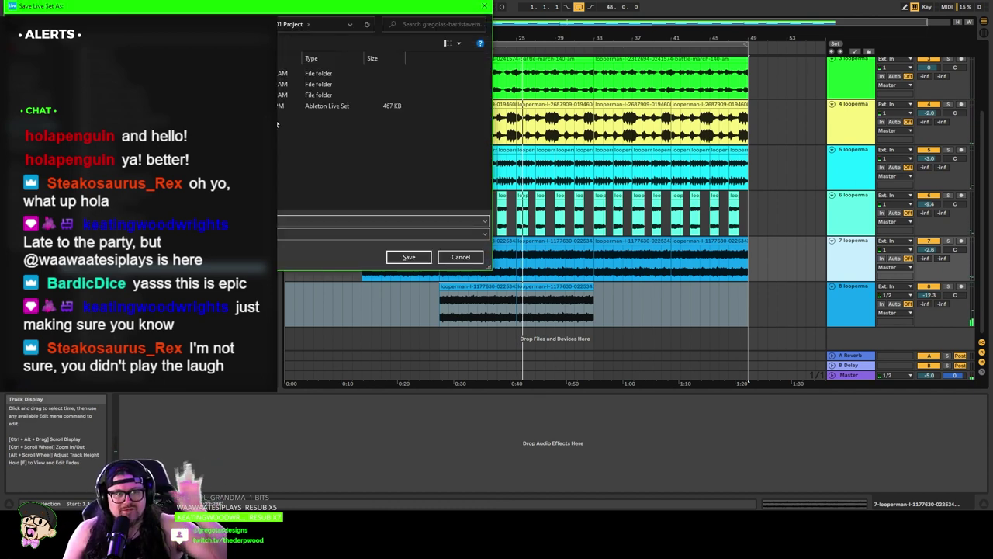
key("alt+Up")
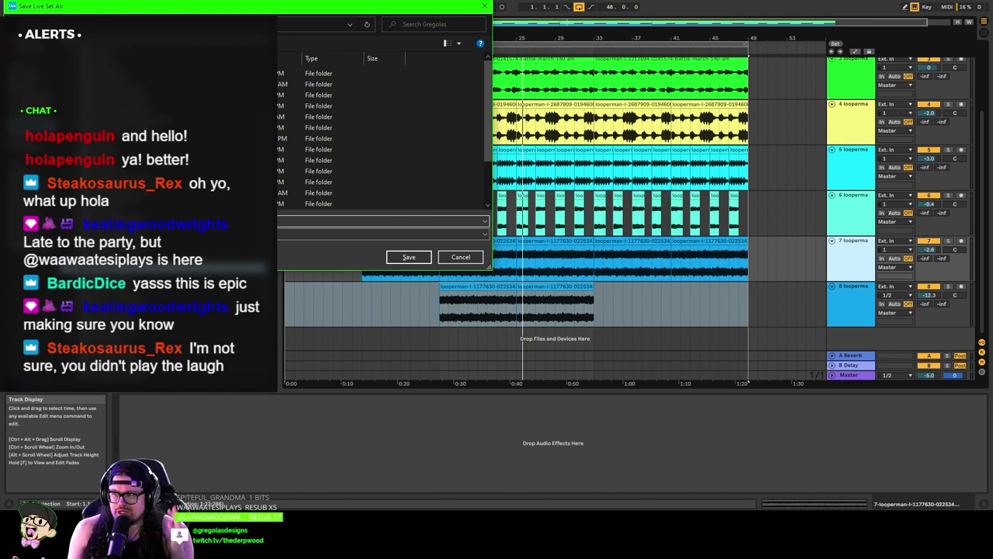
left_click(458, 260)
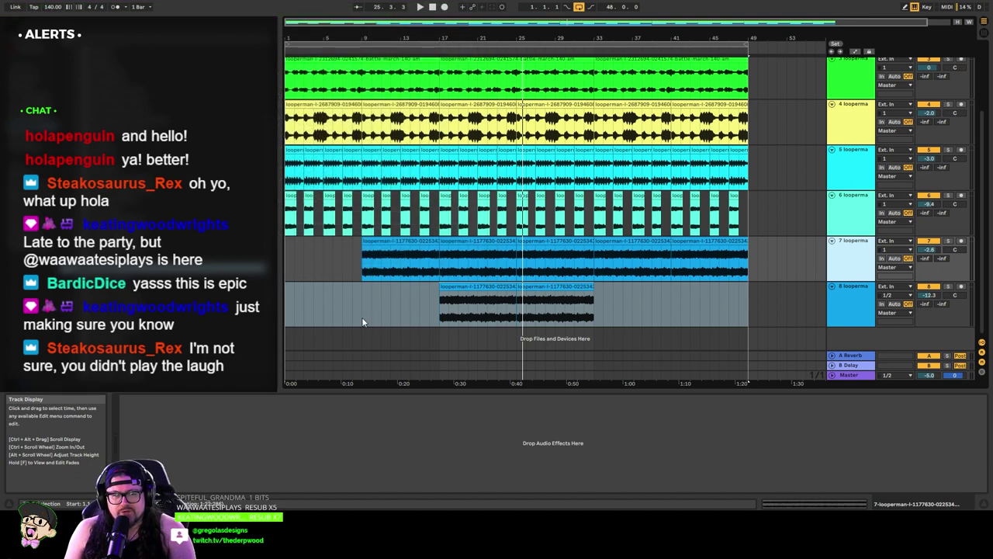
Step: Play the arrangement from the start and try deleting the first four clips on track 6
left_click(420, 7)
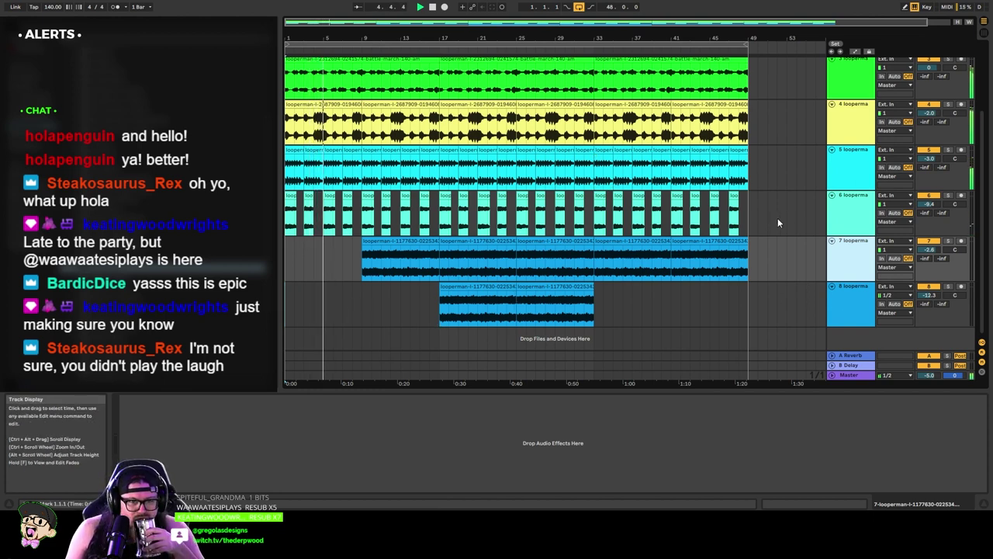
left_click(851, 203)
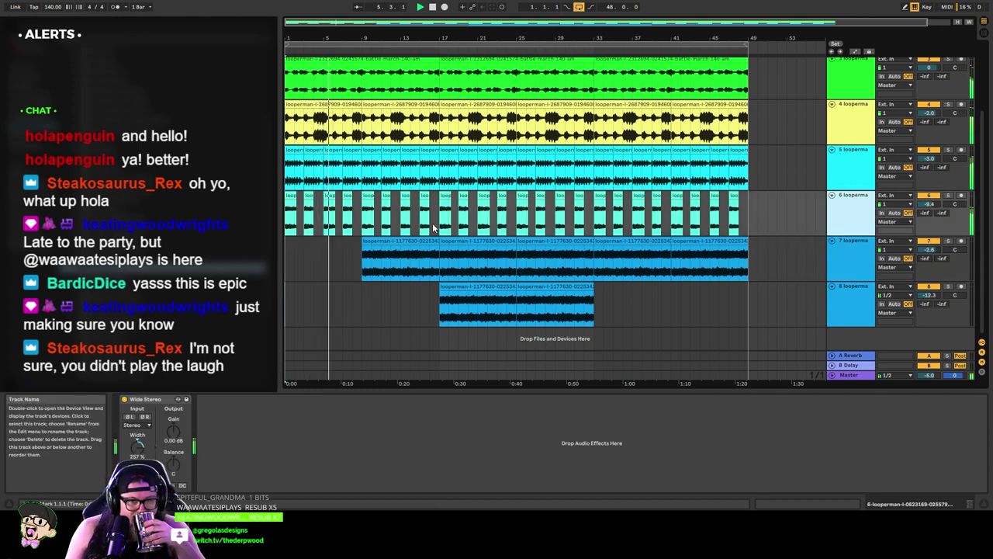
left_click(346, 195)
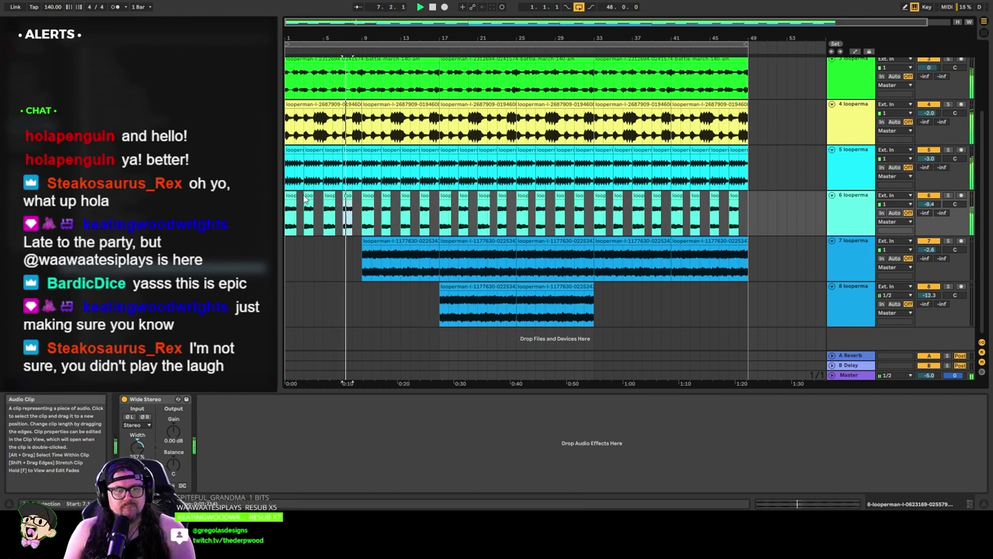
left_click(291, 194, "shift")
key("Delete")
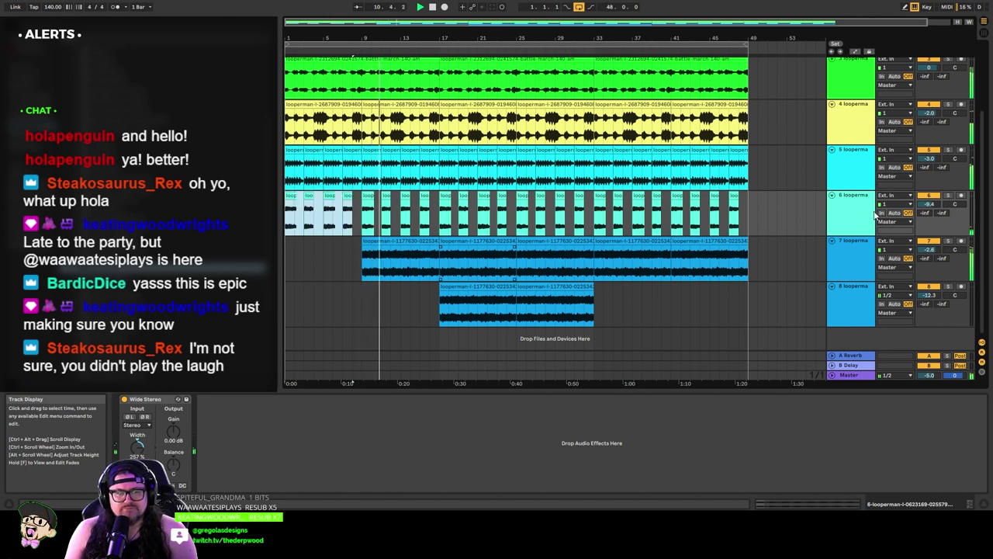
key("ctrl+z")
Step: Lower track 6's volume to -13.0 dB
left_click_drag(929, 204, 929, 215)
left_click(835, 214)
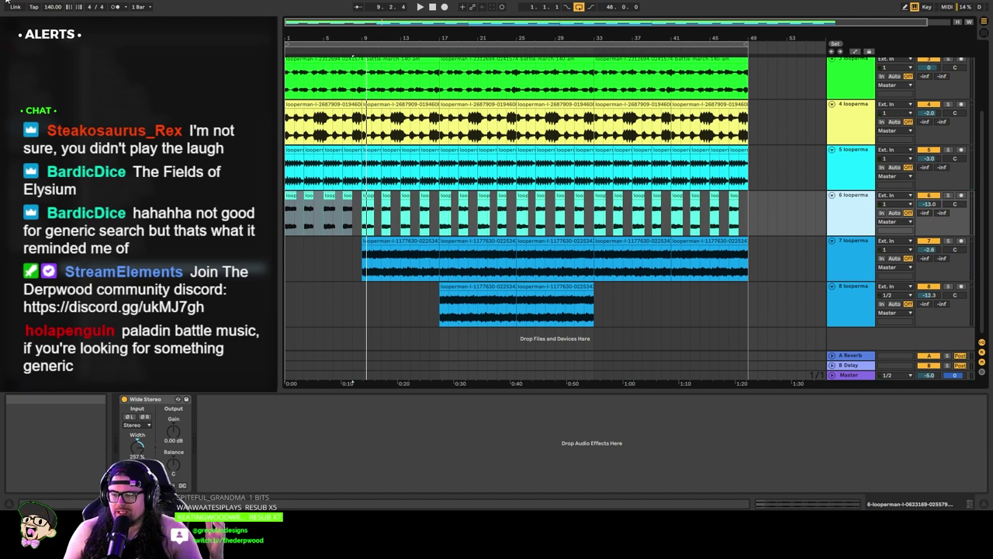
Step: Save the Live Set in a new folder named Paladin-Battle beside the current project folder
left_click(6, 2)
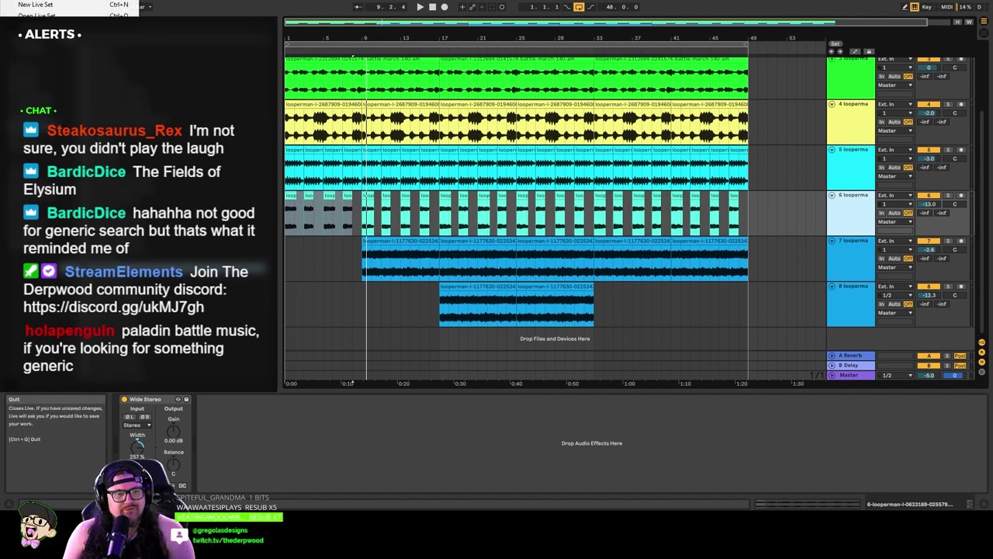
left_click(35, 77)
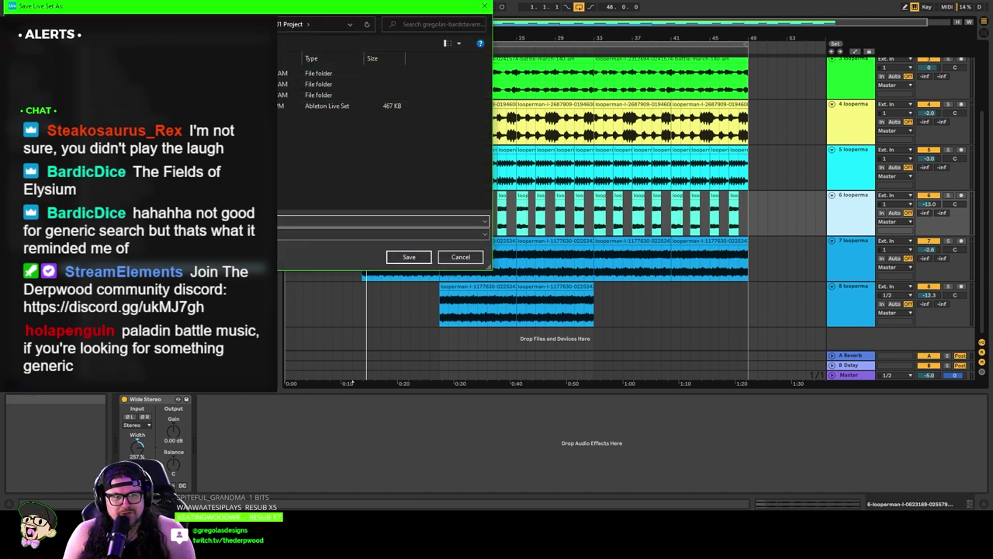
key("alt+Up")
key("ctrl+shift+n")
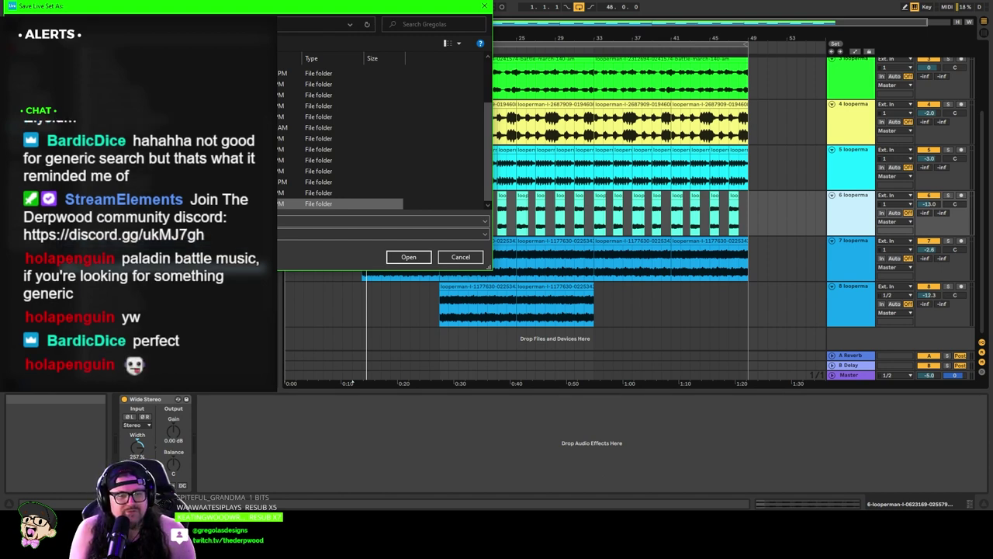
key("Return")
key("Return")
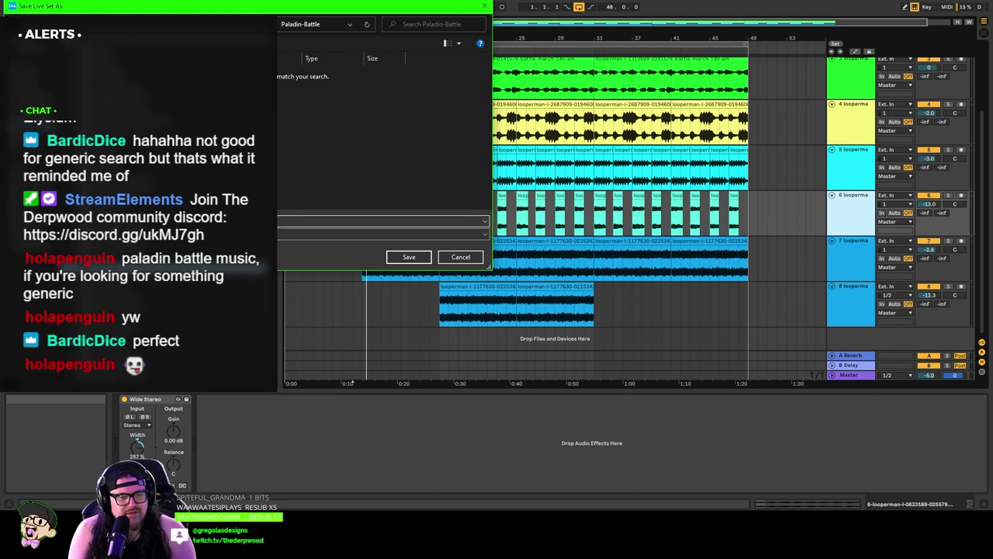
key("Return")
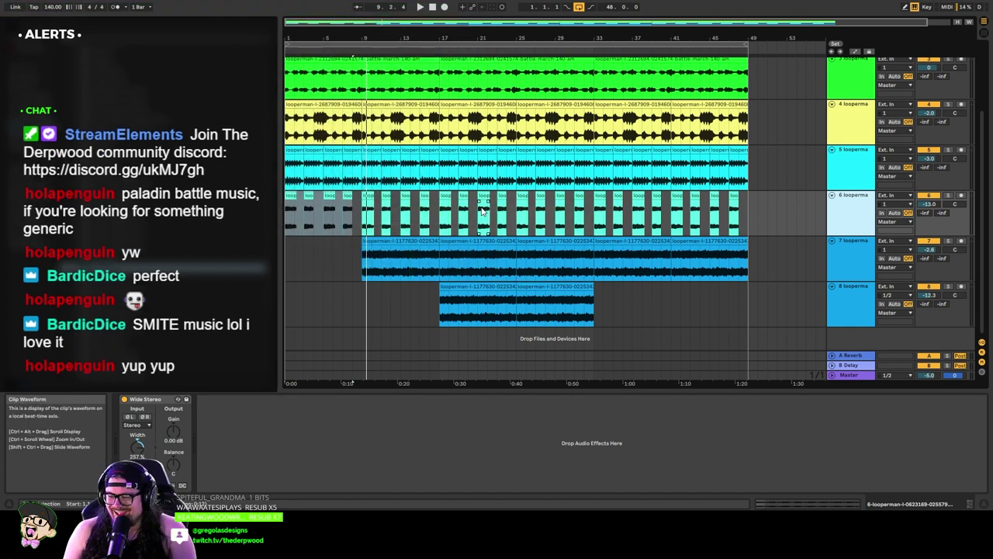
Step: Restart playback from bar 1 and lower track 6's volume to -13.2 dB
left_click(432, 7)
left_click(420, 8)
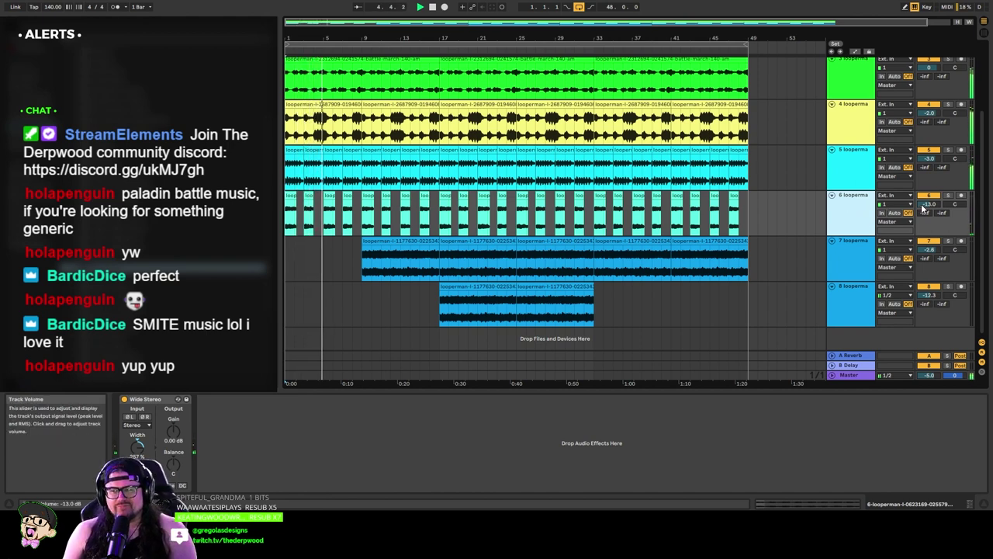
left_click_drag(928, 204, 928, 208)
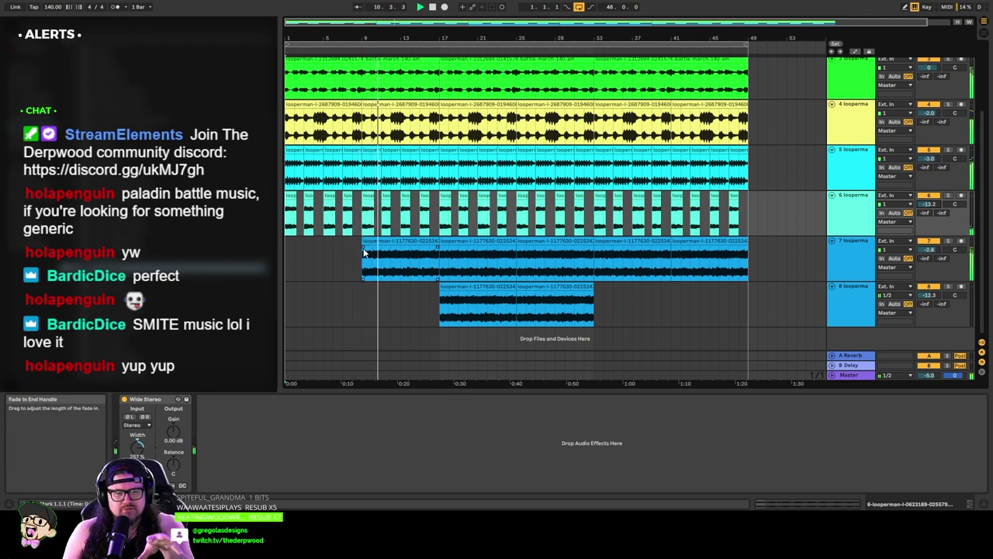
Step: Trim the end of track 4's second clip to bar 16, leaving a one-bar gap before bar 17
scroll(355, 268, "up", 2)
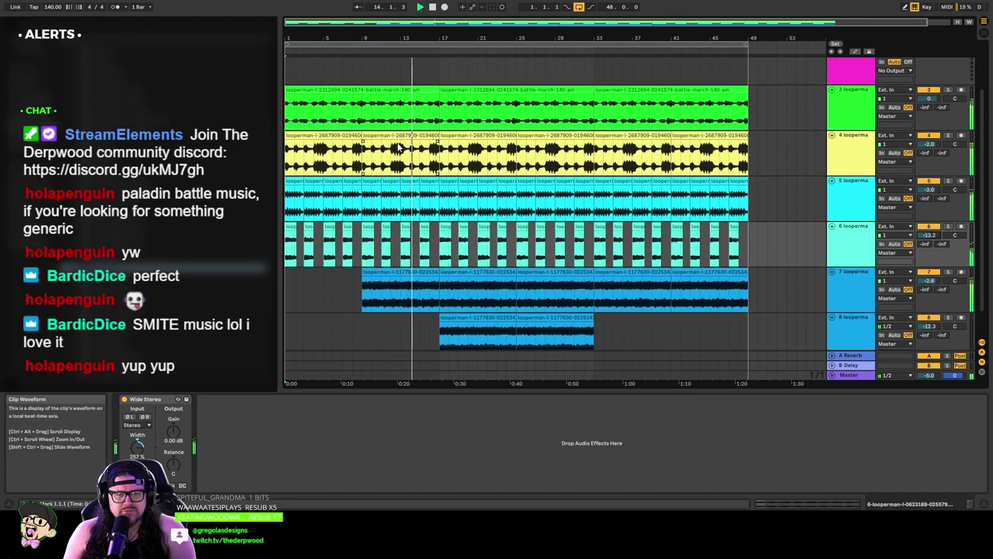
left_click(438, 137)
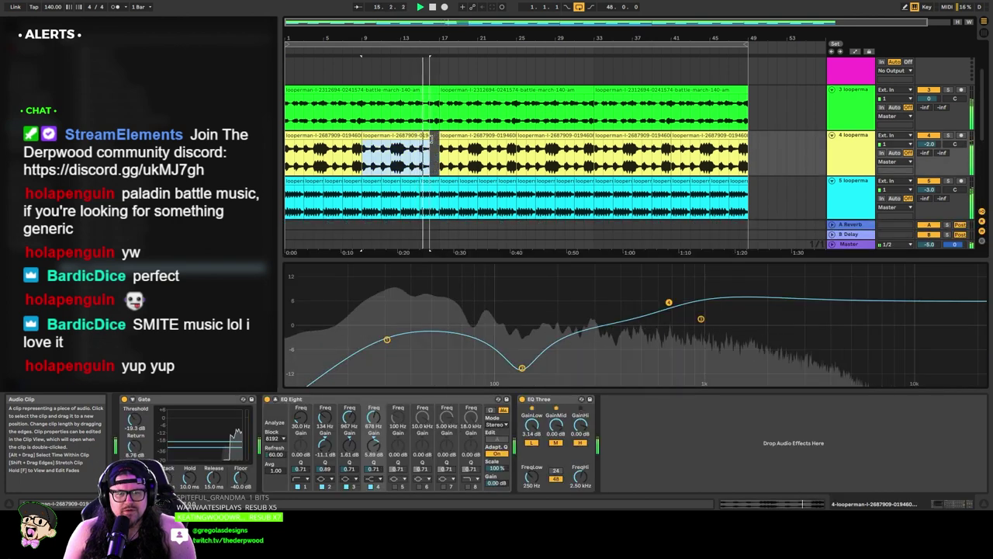
scroll(432, 158, "down", 2)
scroll(432, 157, "down", 2)
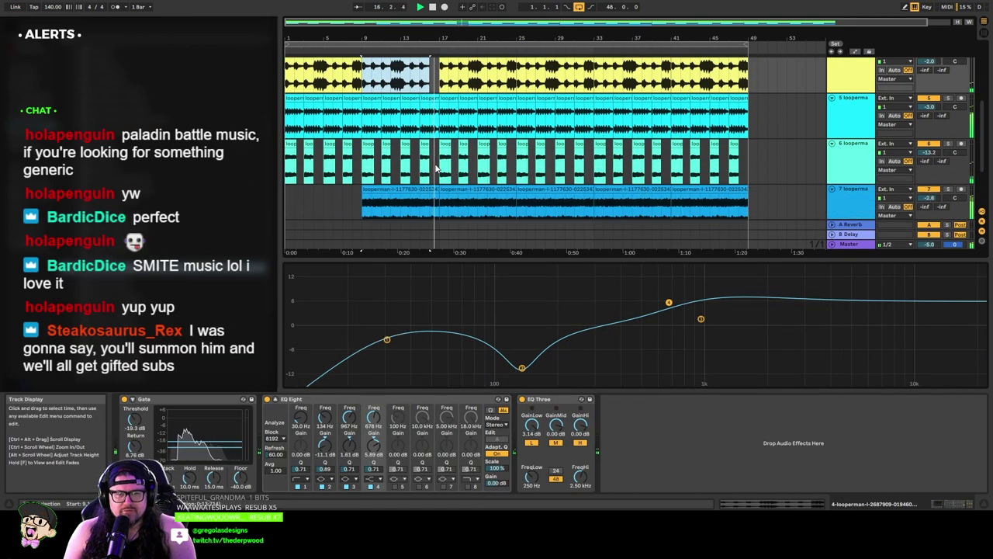
scroll(346, 170, "down", 3)
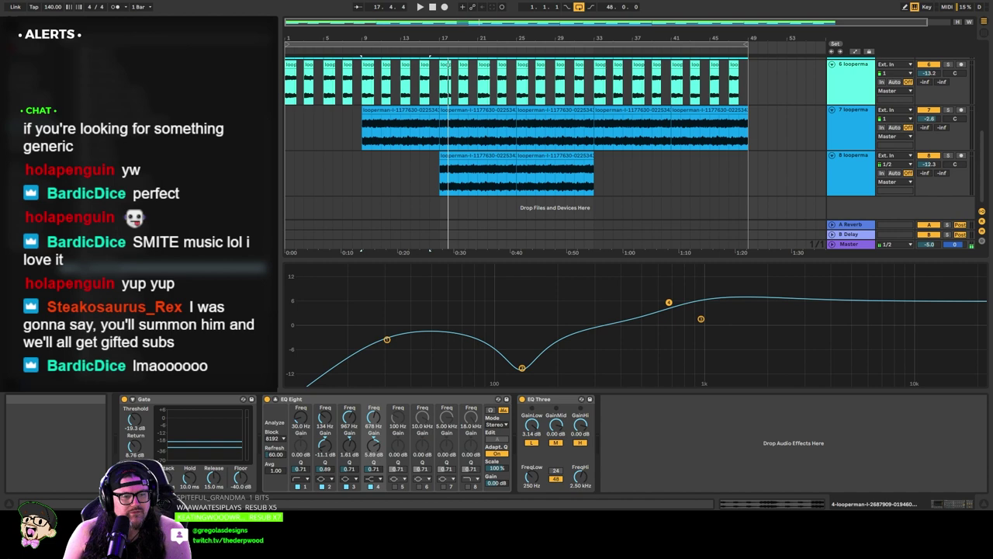
Step: Restart playback from bar 1 and place the clash cymbals sample on a new track at bar 9
left_click(432, 6)
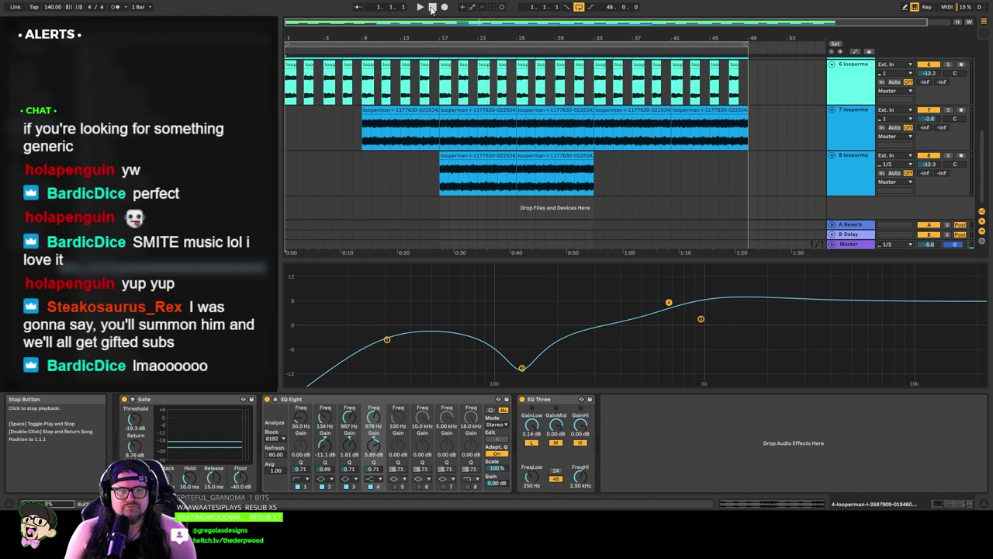
left_click(420, 6)
left_click_drag(156, 267, 362, 202)
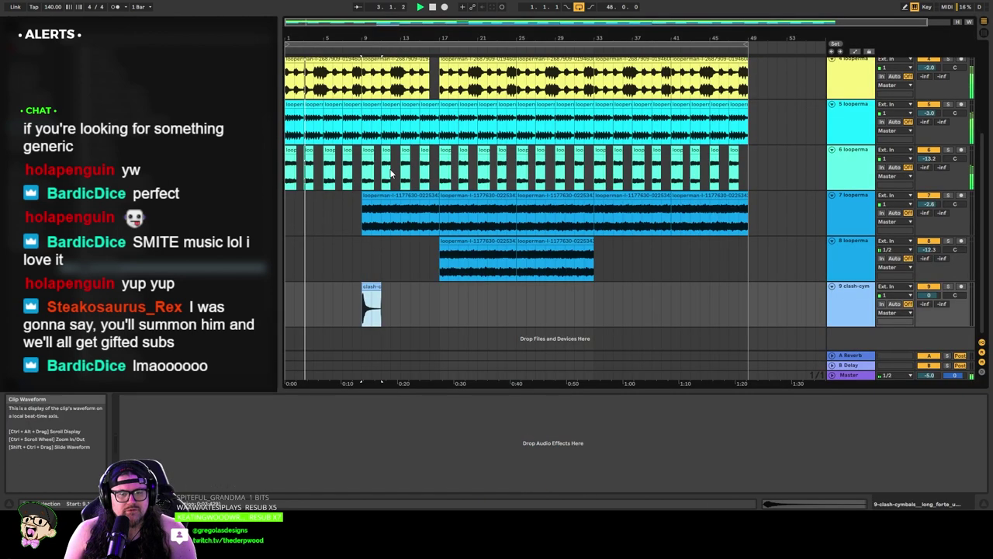
Step: Lower the clash cymbals track's volume to -5.7 dB and listen to the hit at bar 9
left_click(857, 303)
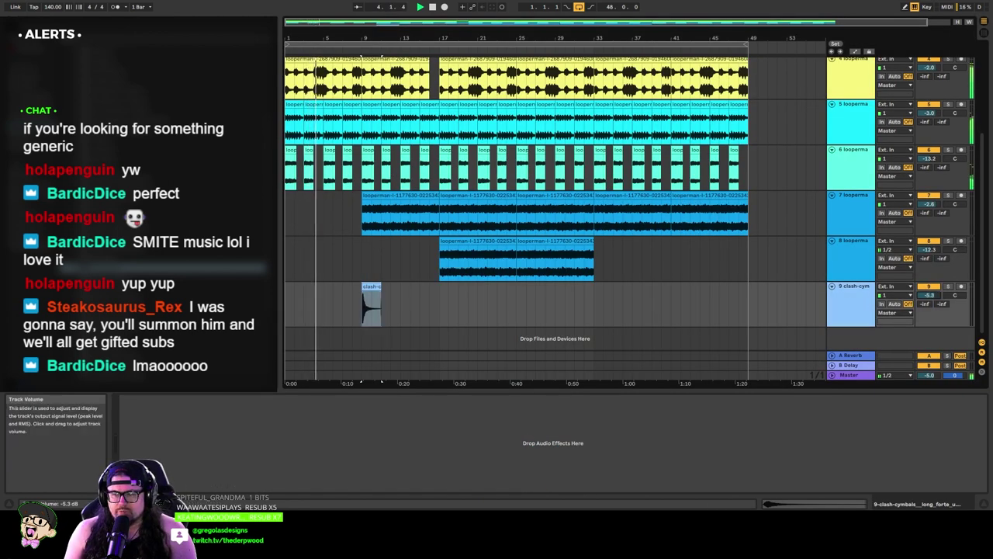
left_click(379, 294)
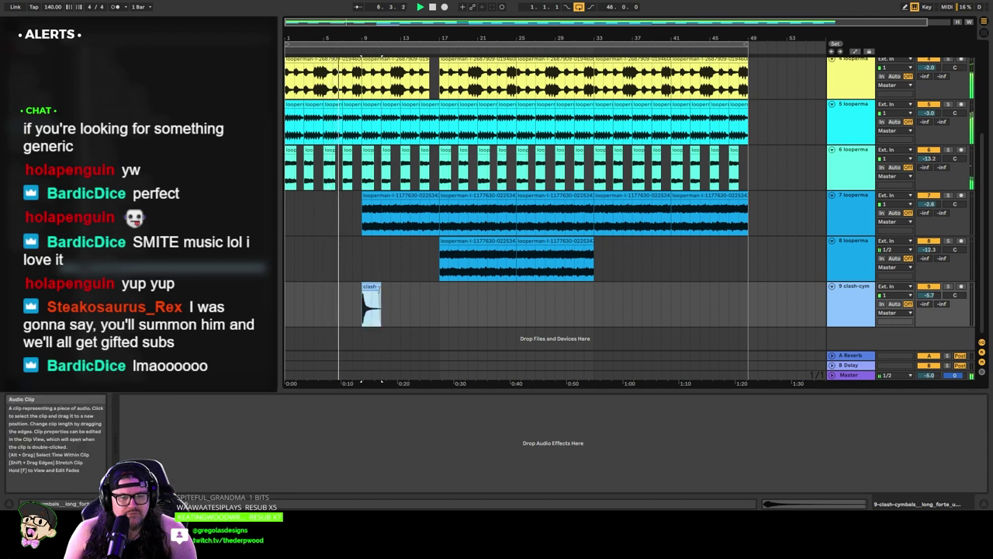
left_click(390, 301)
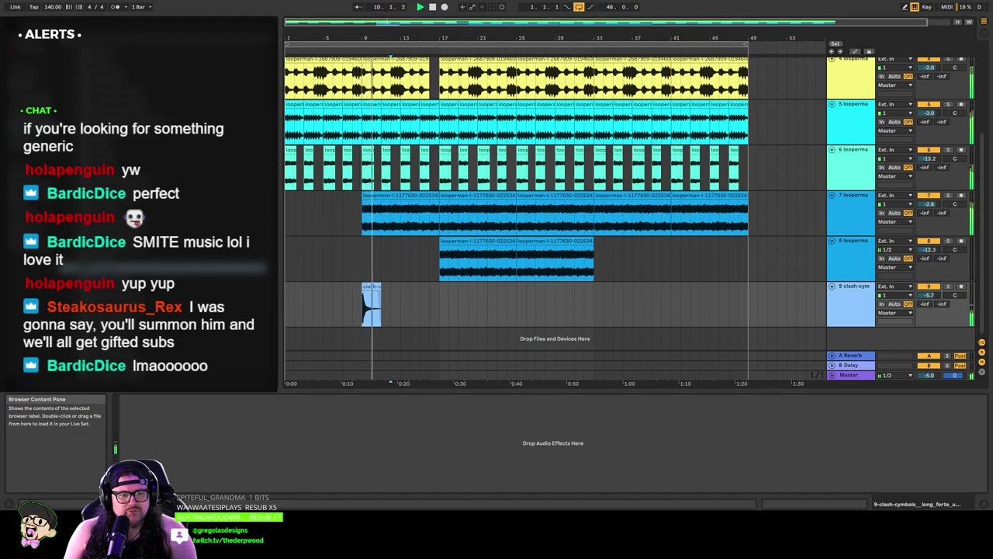
Step: Stop playback and place a second clash cymbals clip on track 9 starting at bar 10
key("ctrl+d")
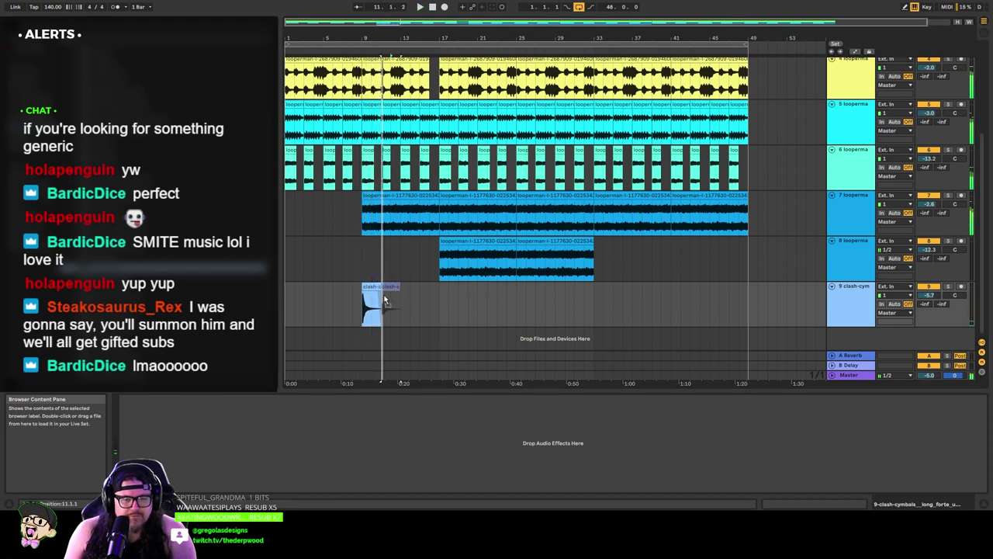
key("space")
left_click_drag(376, 300, 376, 298)
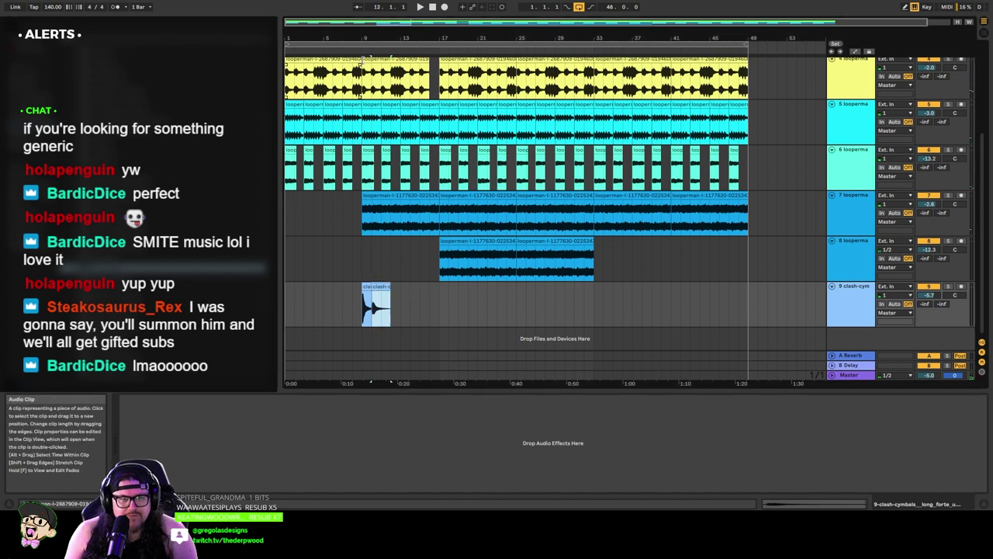
Step: Listen to the cymbal hits from bar 9 and trim the end of the second clash cymbals clip to bar 11
left_click(359, 50)
left_click(377, 288)
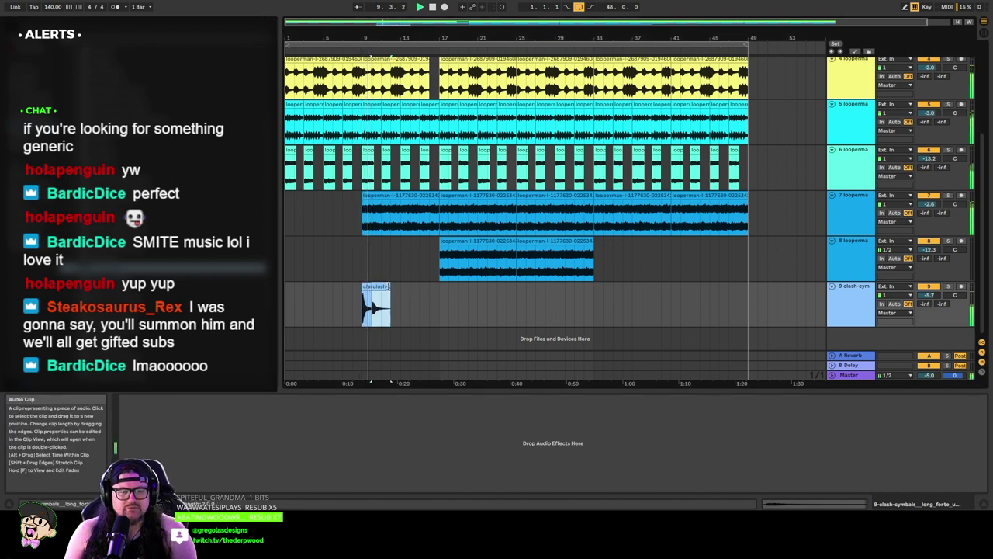
key("space")
left_click_drag(390, 288, 381, 289)
left_click(379, 296)
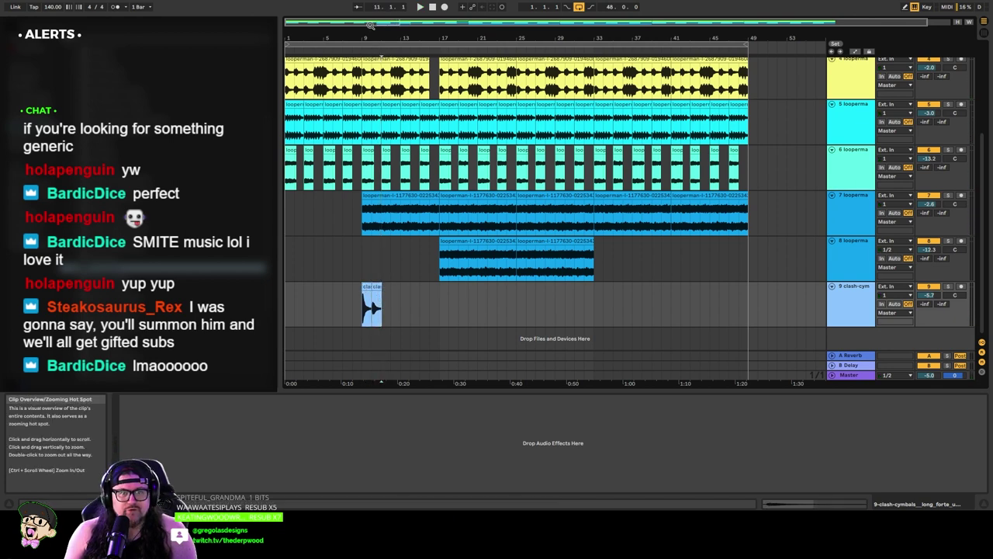
Step: Turn off the grid and trim the silence from the start of the fortissimo clash cymbals clip
left_click_drag(361, 38, 361, 155)
left_click(445, 322)
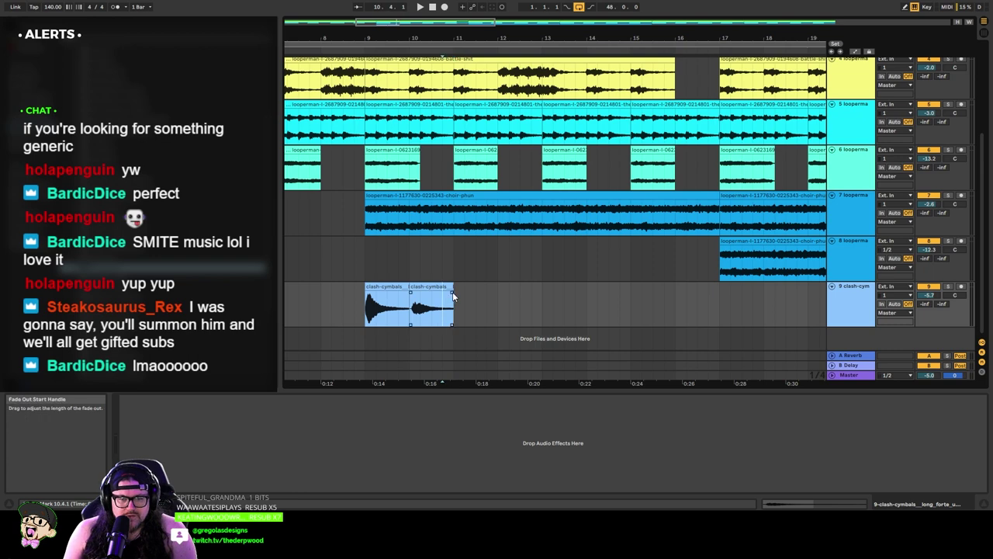
left_click(424, 287)
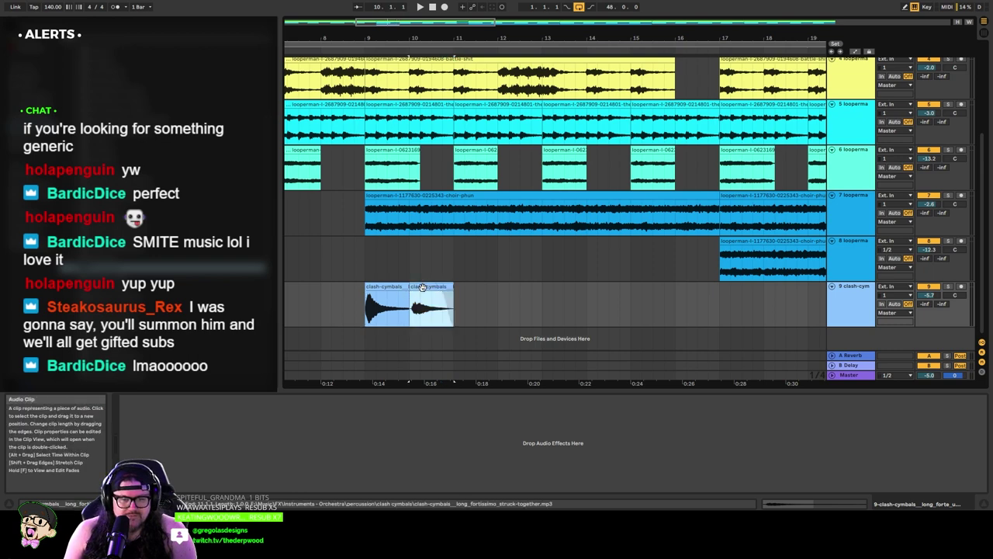
left_click_drag(421, 22, 395, 16)
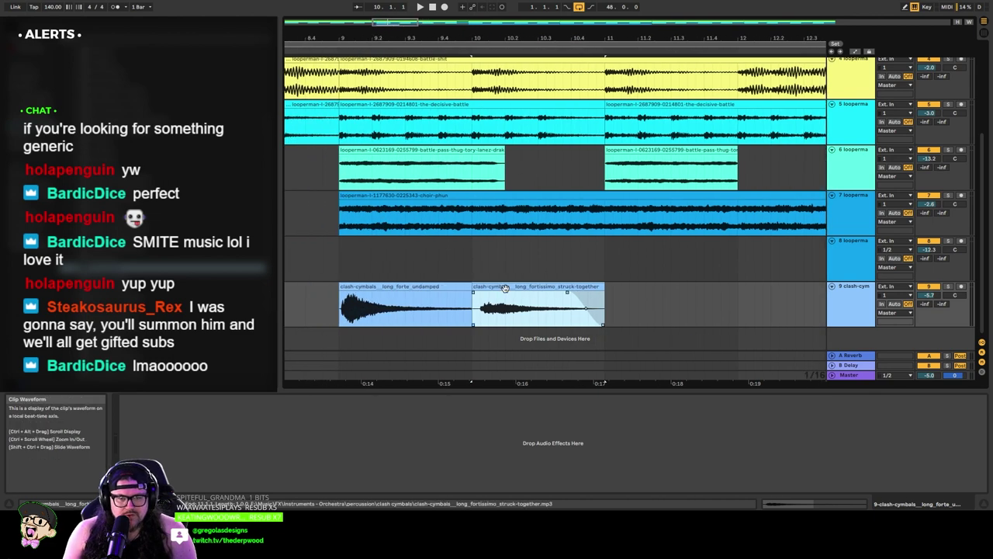
right_click(681, 302)
left_click(438, 281)
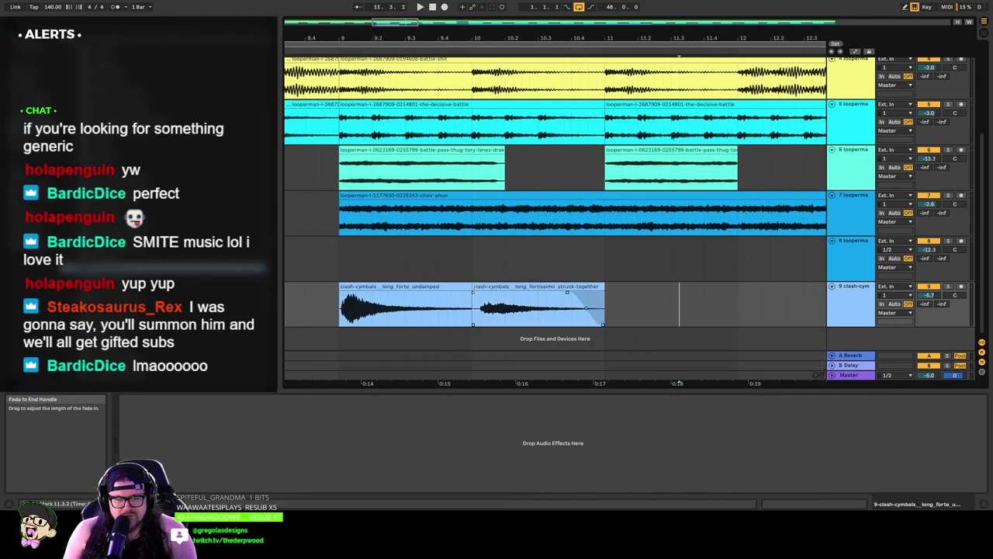
left_click_drag(472, 295, 478, 295)
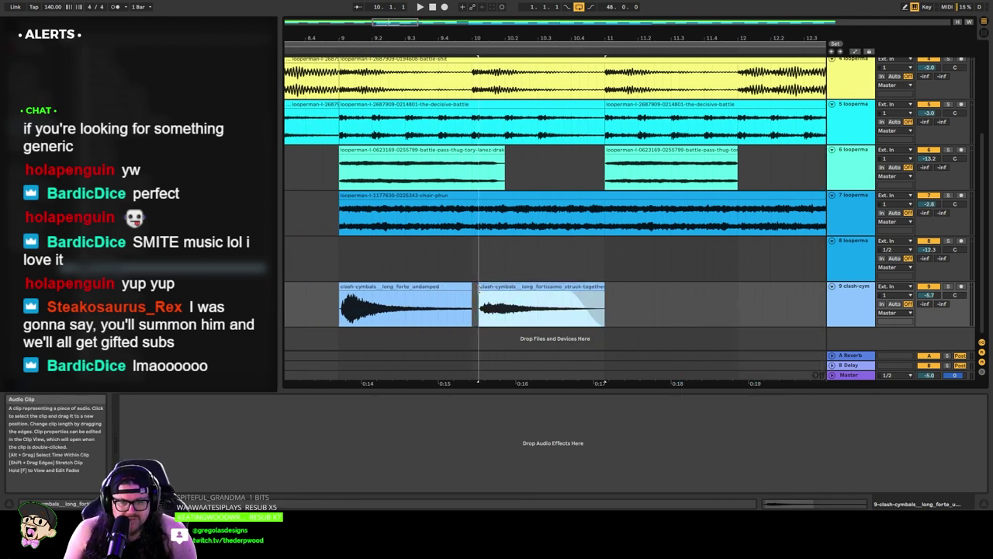
Step: Set the adaptive grid to Narrow, move the fortissimo clip to bar 10 and extend its end to bar 11
right_click(651, 312)
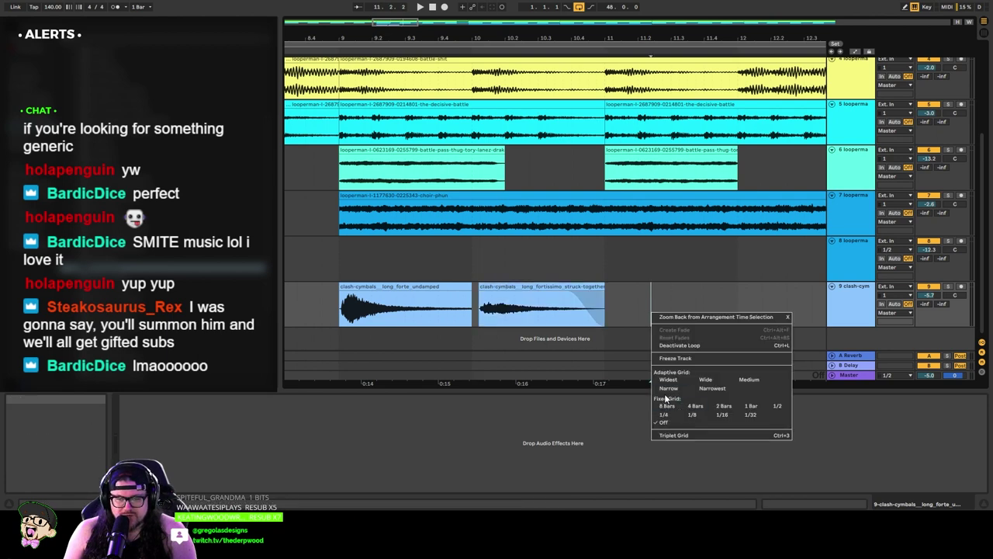
left_click(669, 388)
left_click(516, 292)
left_click_drag(515, 290, 513, 291)
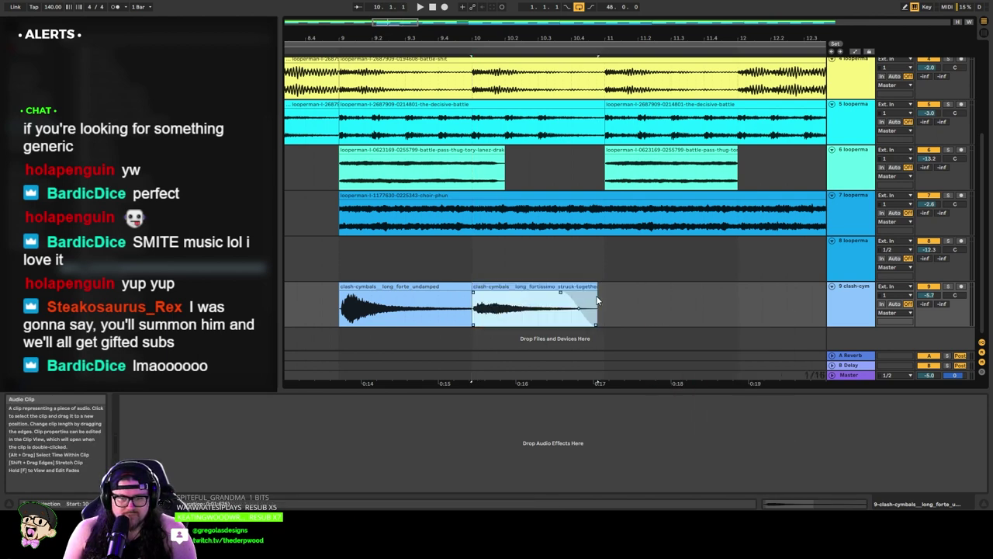
left_click_drag(598, 298, 605, 299)
Step: Duplicate the two clash cymbals clips into bars 11 and 12 and play the result from bar 8
left_click(373, 288)
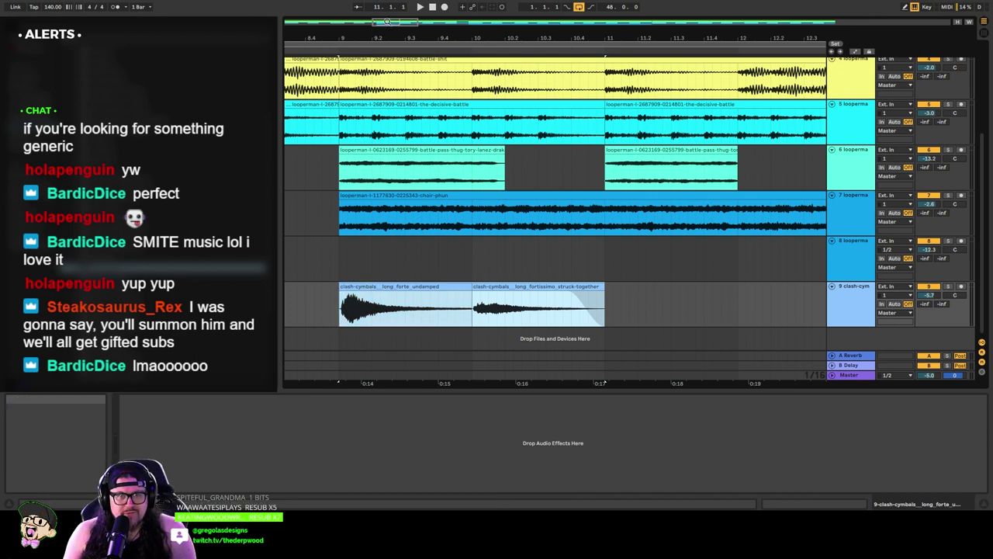
left_click_drag(388, 21, 388, 1)
key("ctrl+d")
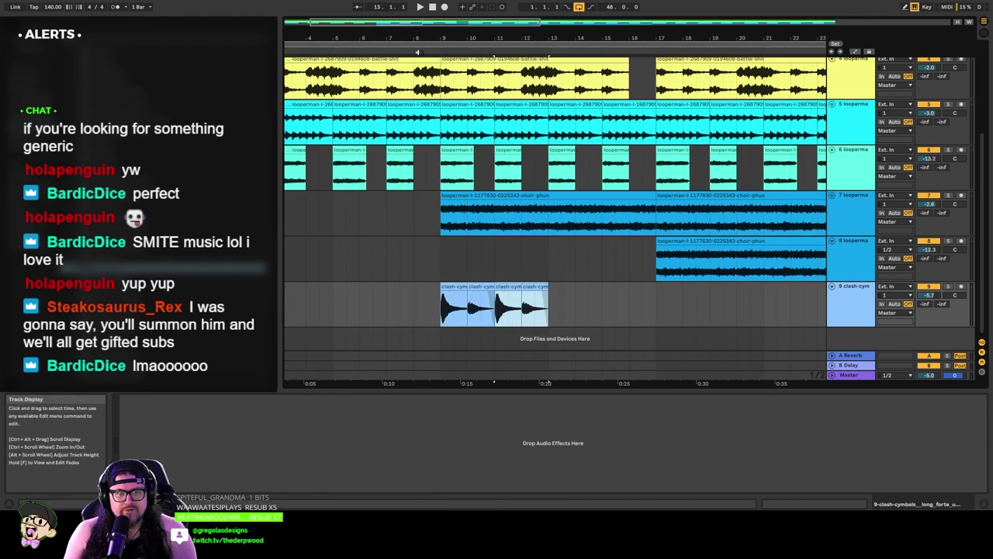
left_click(417, 52)
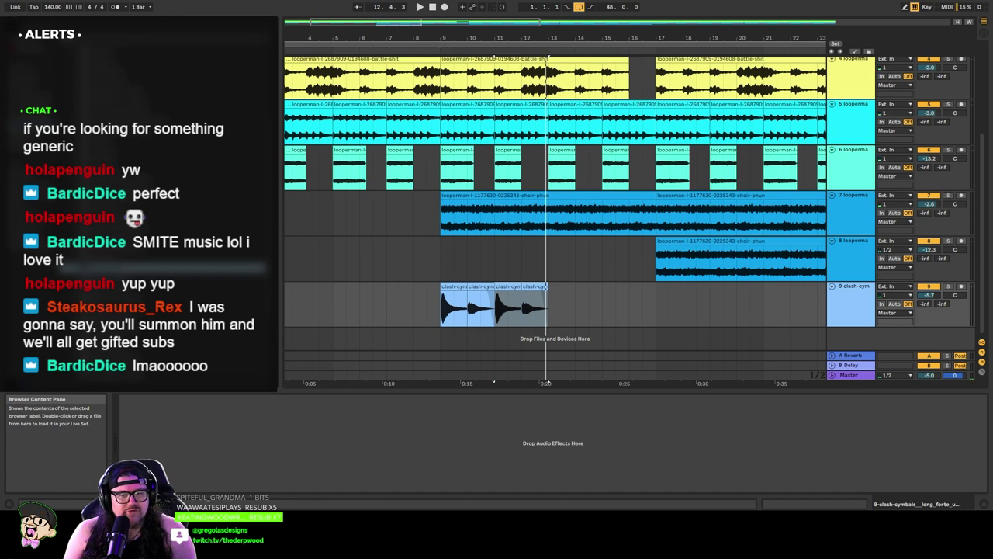
Step: Place the long mezzo-piano sizzle cymbal sample on a new track at bar 17
left_click_drag(674, 335, 587, 334)
left_click_drag(587, 286, 695, 286)
left_click(920, 308)
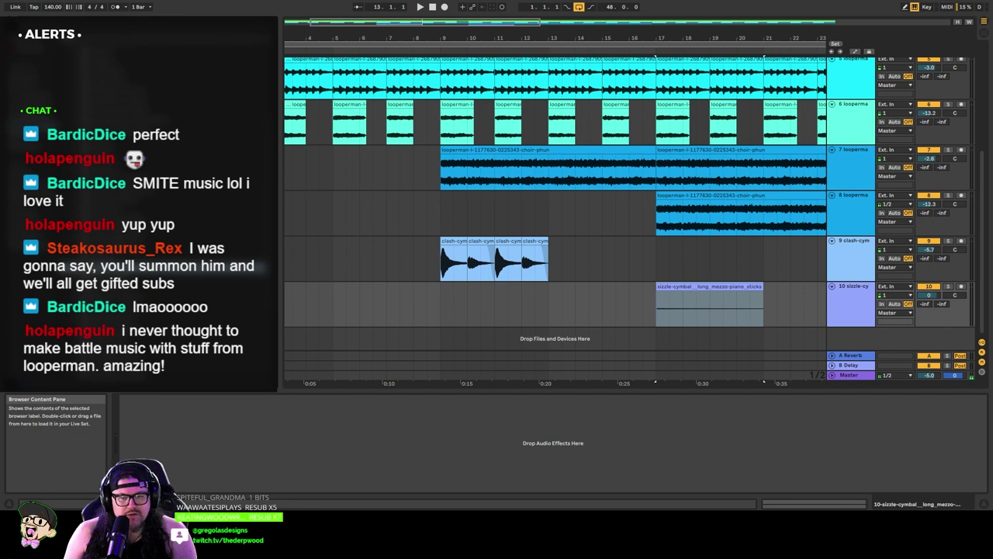
Step: Add crash_hit_ff_verytight at bar 13 and crash_hit_fff_loose at 13.3 on the sizzle cymbal track
left_click_drag(194, 264, 543, 296)
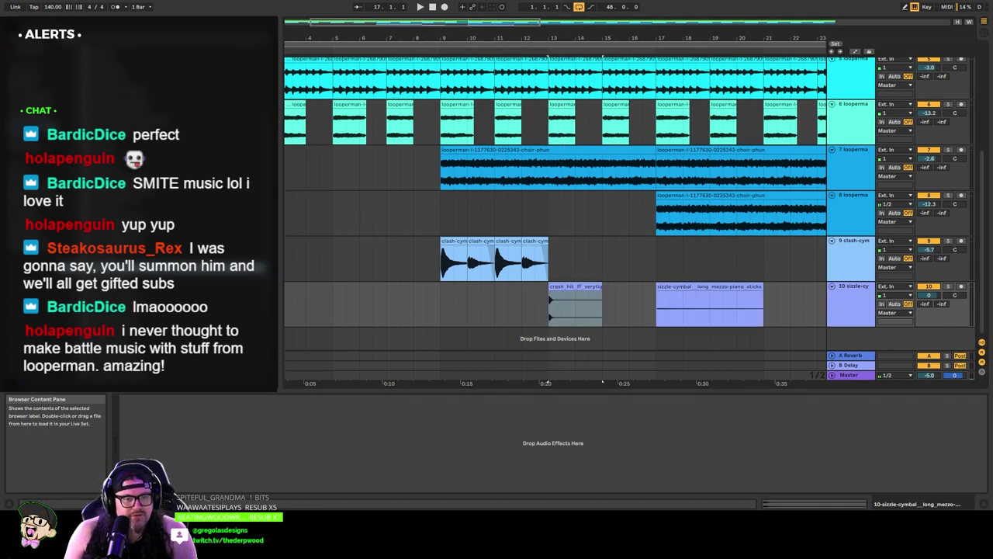
left_click_drag(602, 281, 565, 277)
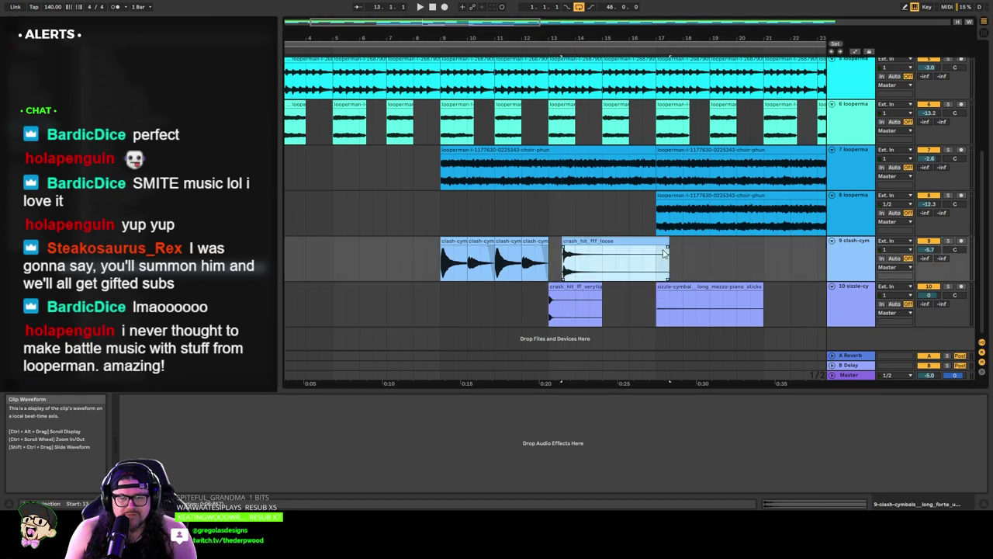
left_click_drag(665, 249, 607, 287)
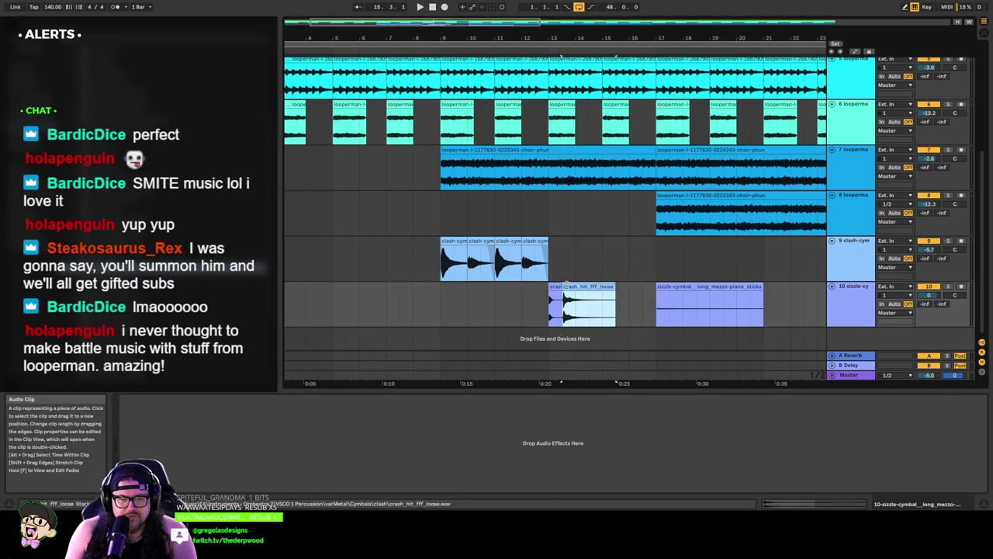
Step: Listen to the crash hits from bar 12 and move the crash_hit_ff_verytight clip to 12.3
left_click(526, 49)
key("space")
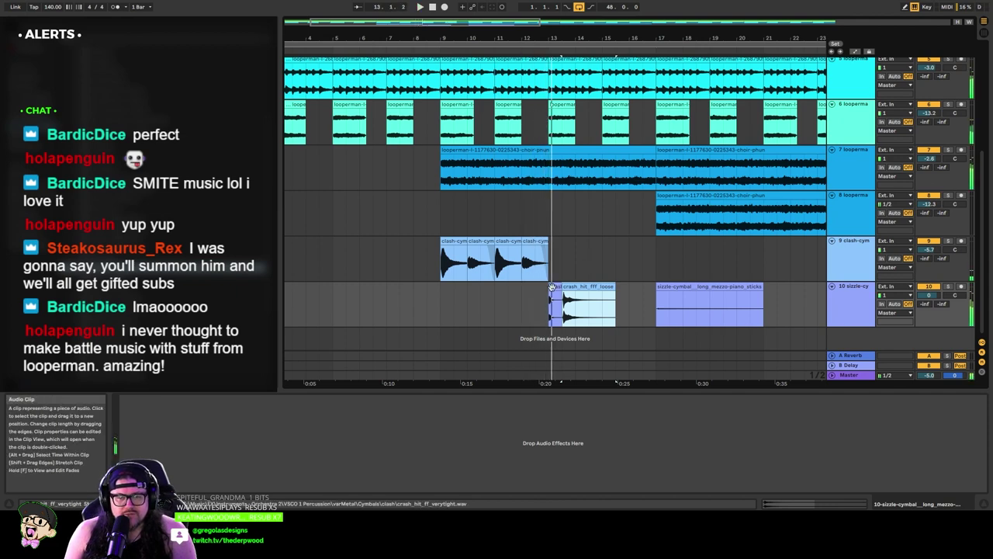
left_click_drag(554, 287, 541, 287)
Step: Using a fixed 1/8 grid, move the crash_hit_ff_verytight clip to 12.3.3 and the crash_hit_fff_loose clip to 12.4, checking by playback
right_click(570, 266)
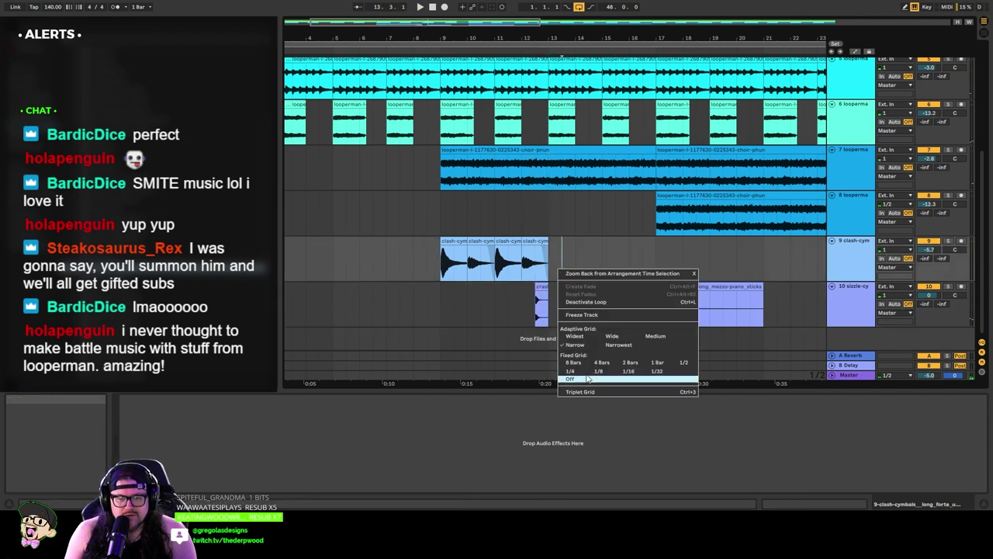
left_click(570, 265)
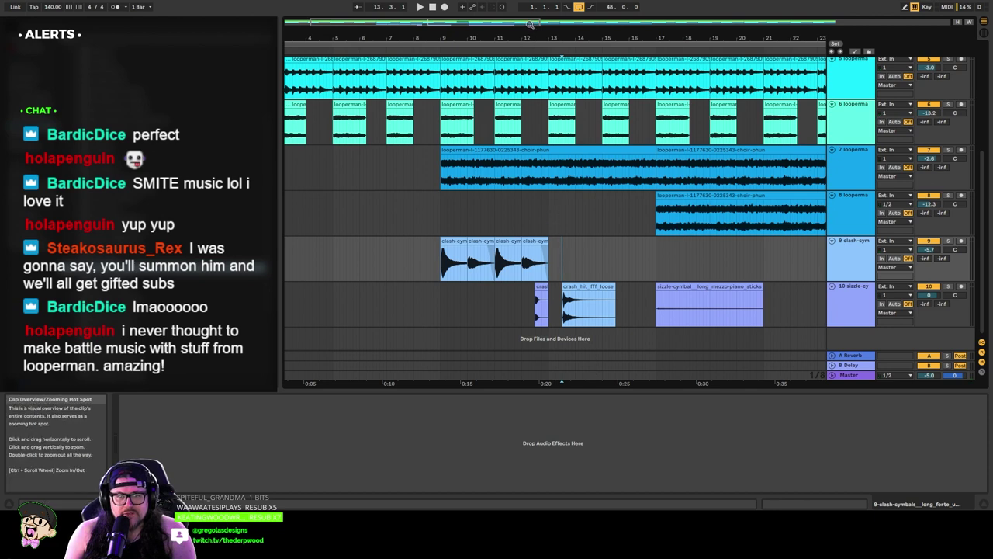
left_click_drag(541, 22, 434, 24)
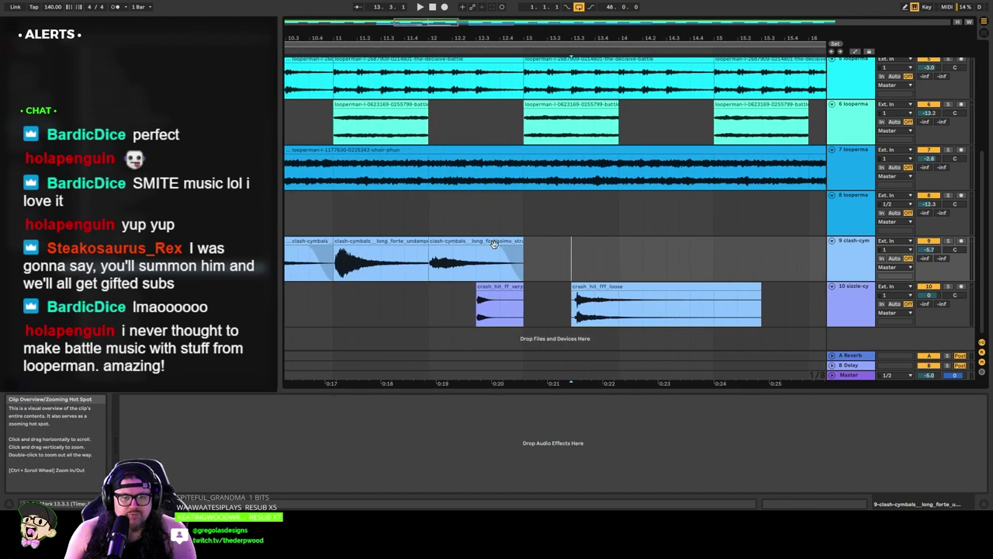
left_click(365, 49)
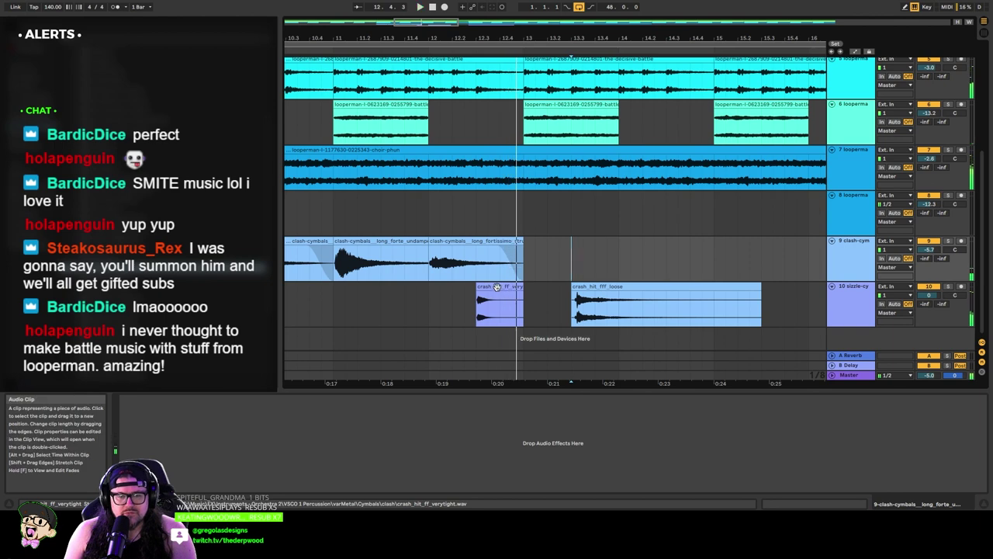
mouse_move(509, 286)
left_mouse_down()
mouse_move(522, 286)
mouse_move(511, 290)
left_mouse_up()
key("space")
left_click(612, 292)
left_click_drag(612, 293, 549, 288)
key("space")
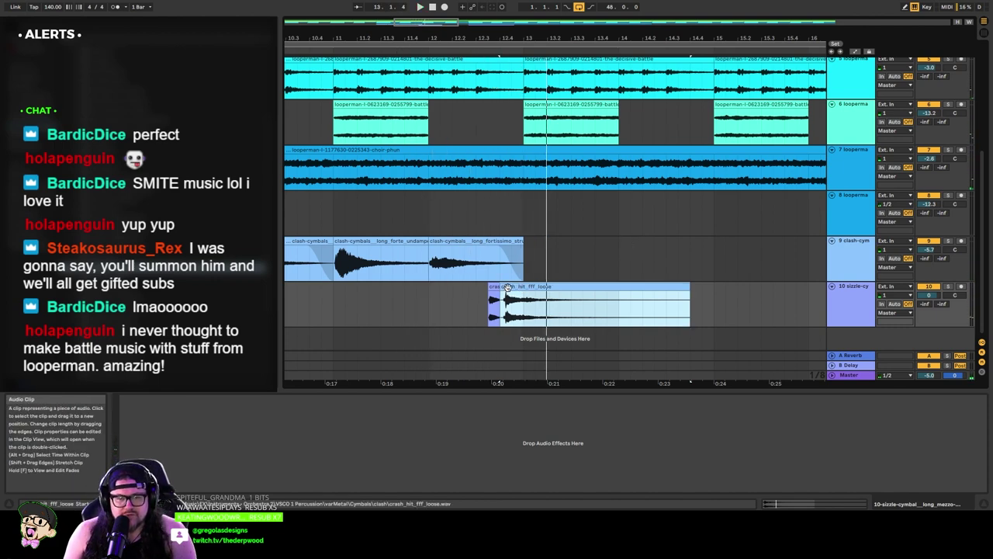
Step: Turn off the grid and trim the silent starts of both crash hit clips on track 10
left_click_drag(428, 21, 428, 86)
left_click_drag(428, 22, 422, 21)
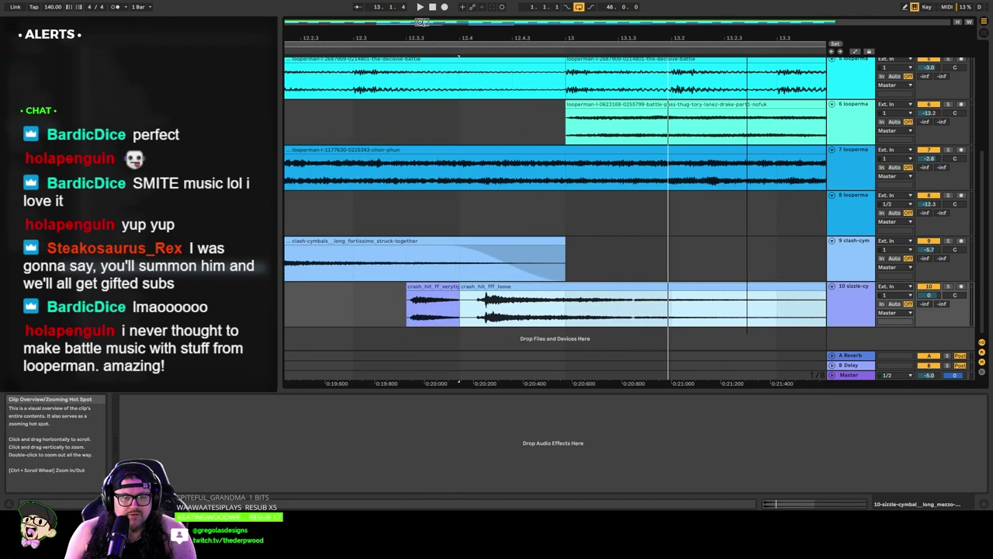
left_click(469, 319)
right_click(351, 310)
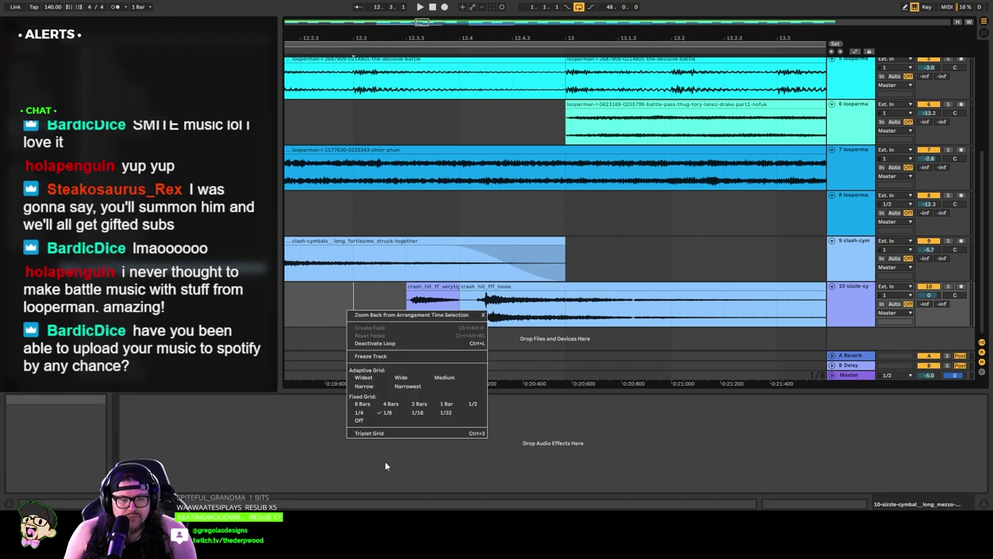
left_click(370, 410)
left_click_drag(461, 287, 476, 287)
left_click(408, 289)
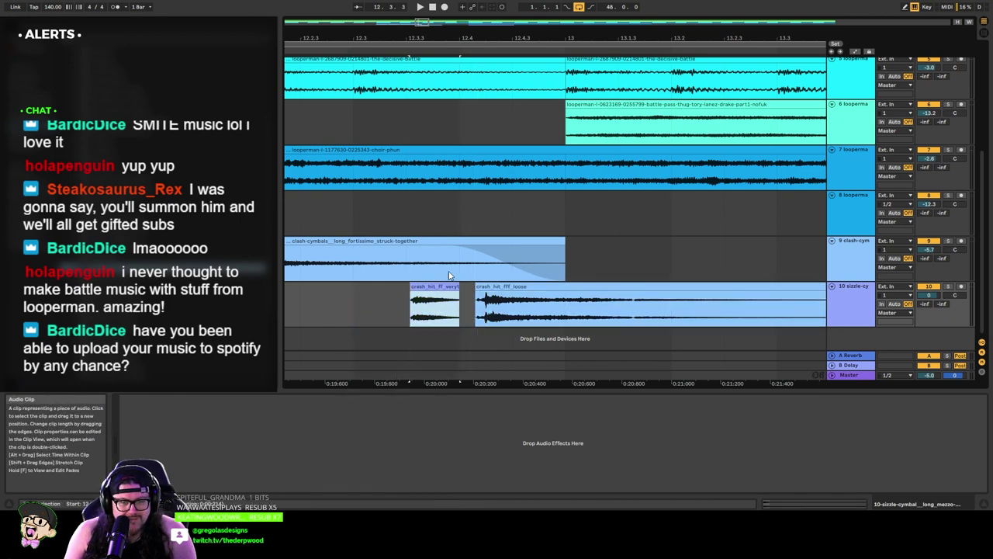
Step: Set the fixed grid to 1/4, listen to the trimmed hits and delete the crash_hit_fff_loose clip
right_click(409, 293)
left_click(411, 402)
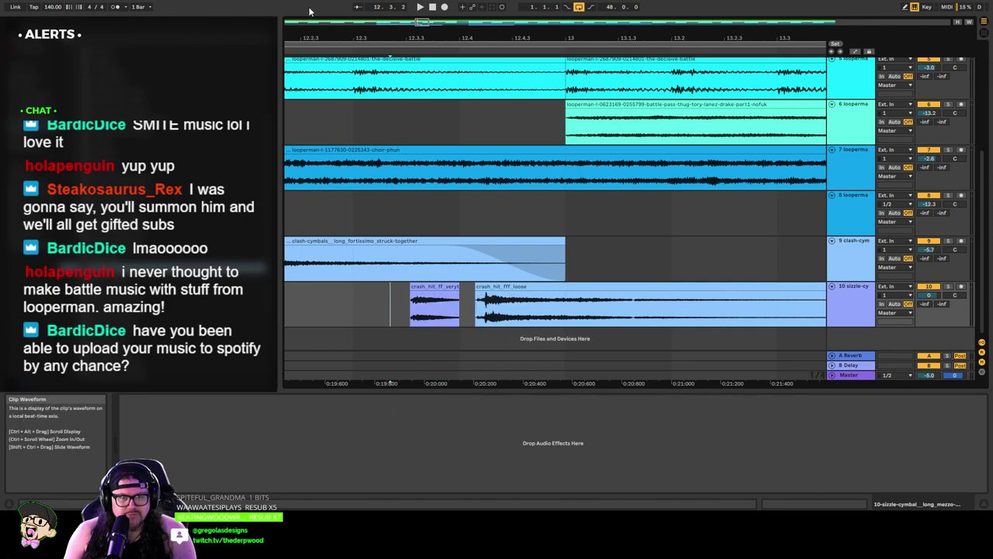
key("space")
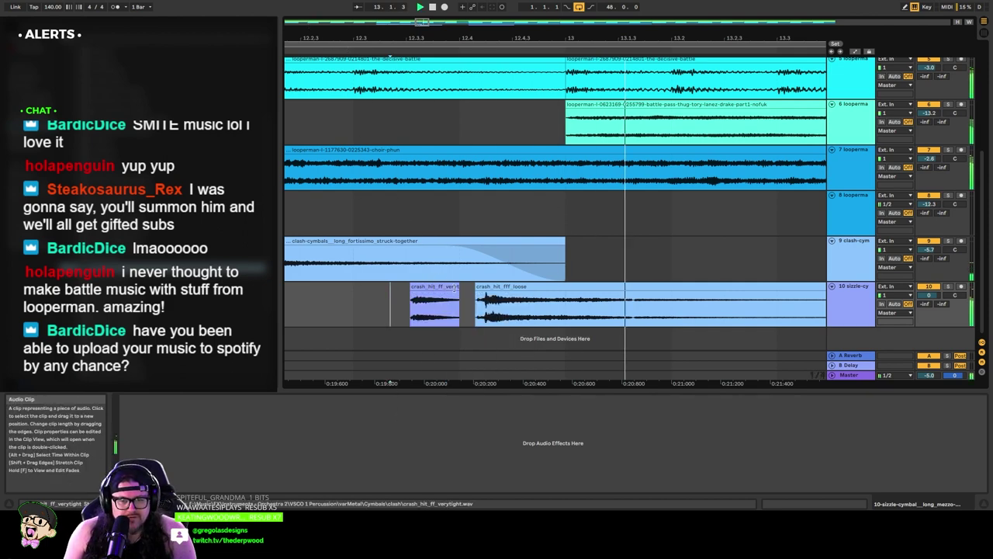
key("space")
left_click(470, 293)
key("Delete")
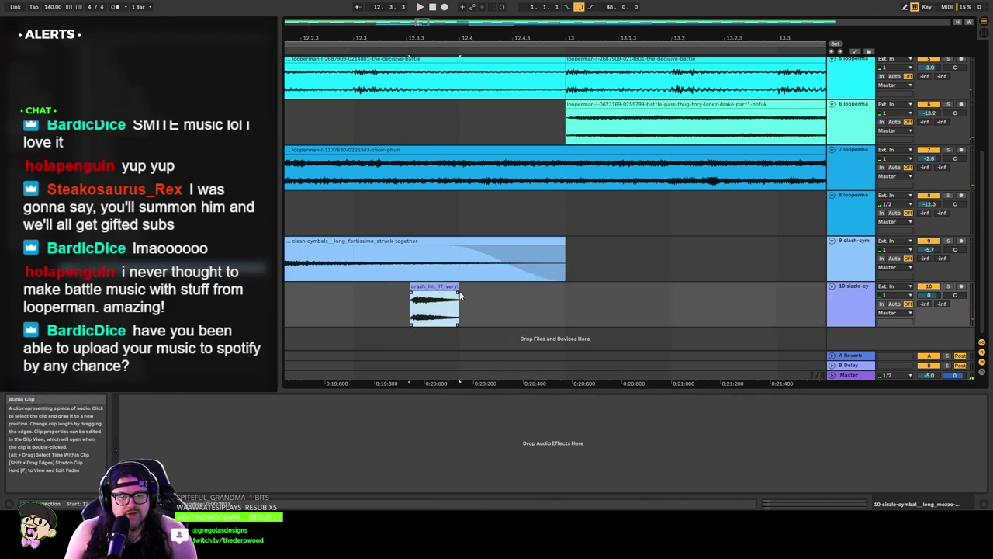
Step: Set the fixed grid to 1/8 and move the trimmed crash_hit_ff_verytight clip to 12.3.3
left_click(424, 290)
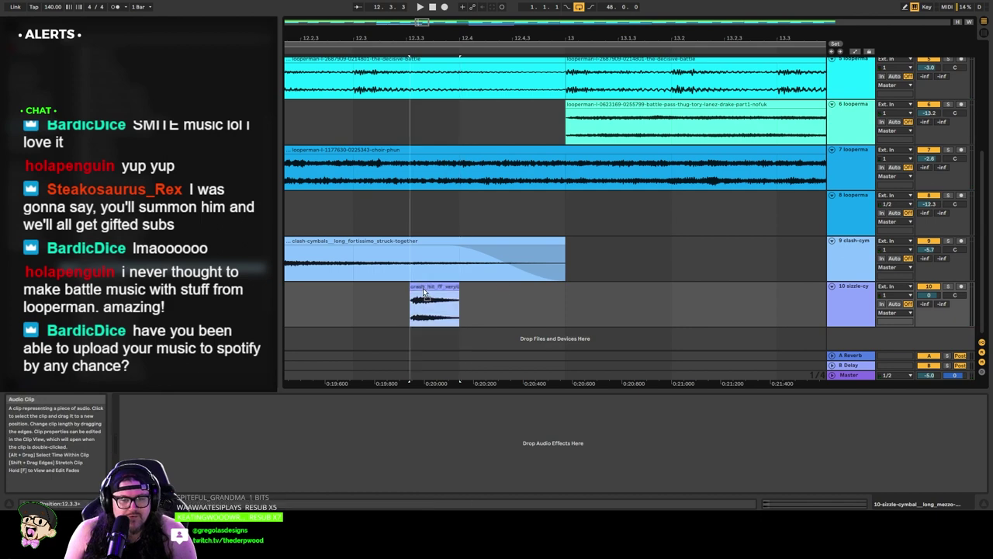
left_click_drag(417, 289, 406, 290)
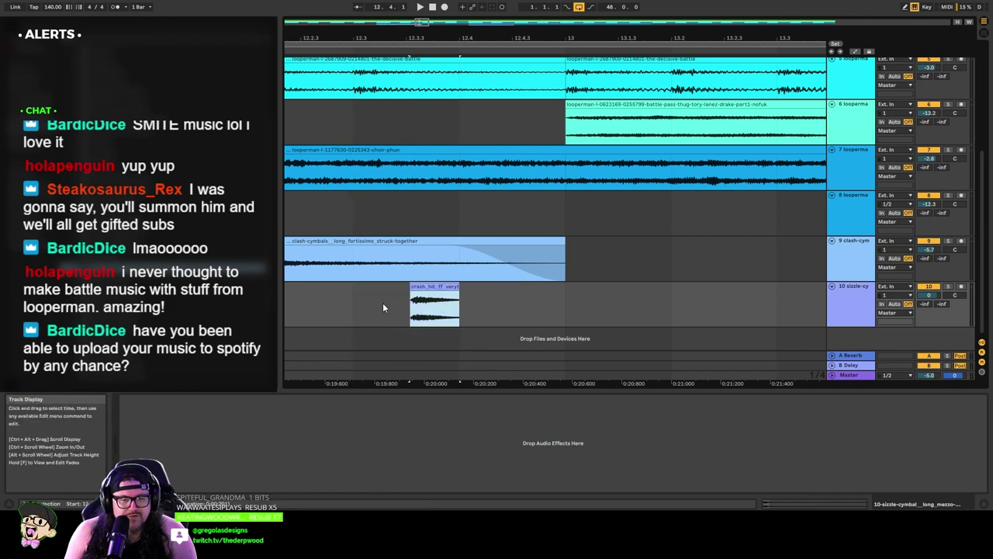
right_click(383, 304)
left_click(436, 295)
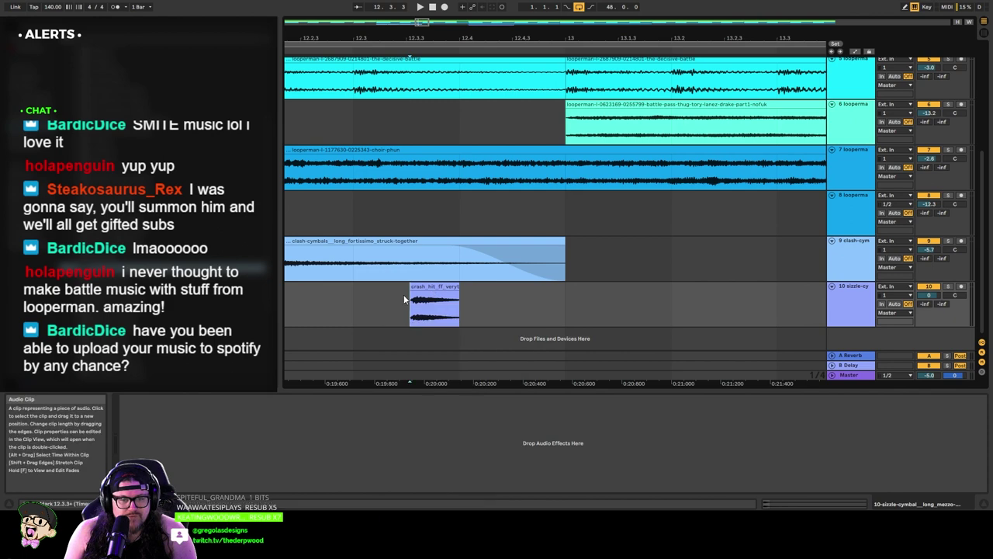
right_click(393, 298)
left_click(428, 464)
left_click(425, 288)
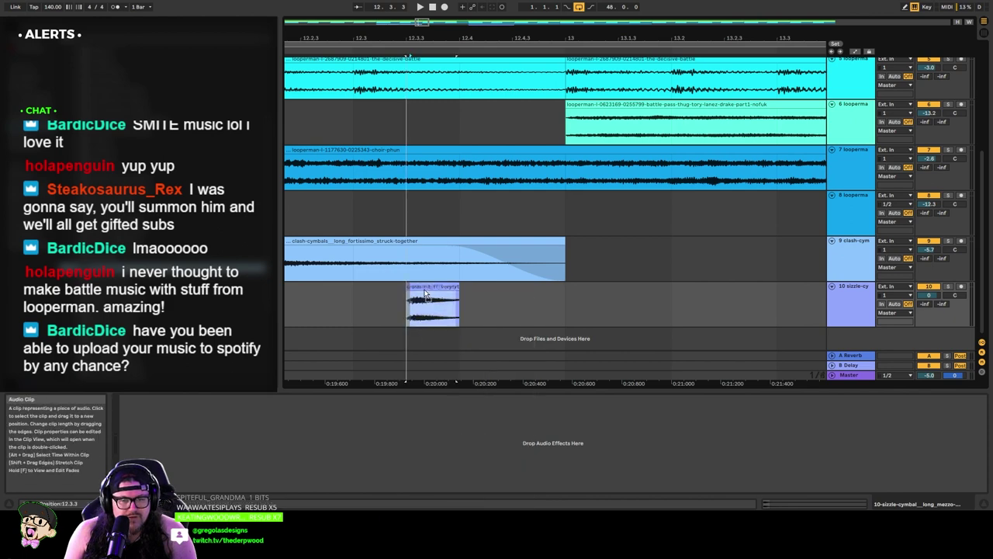
Step: Duplicate the crash_hit_ff_verytight clip on track 10, place the copy at about 12.4.3 and listen to the pair
key("ctrl+d")
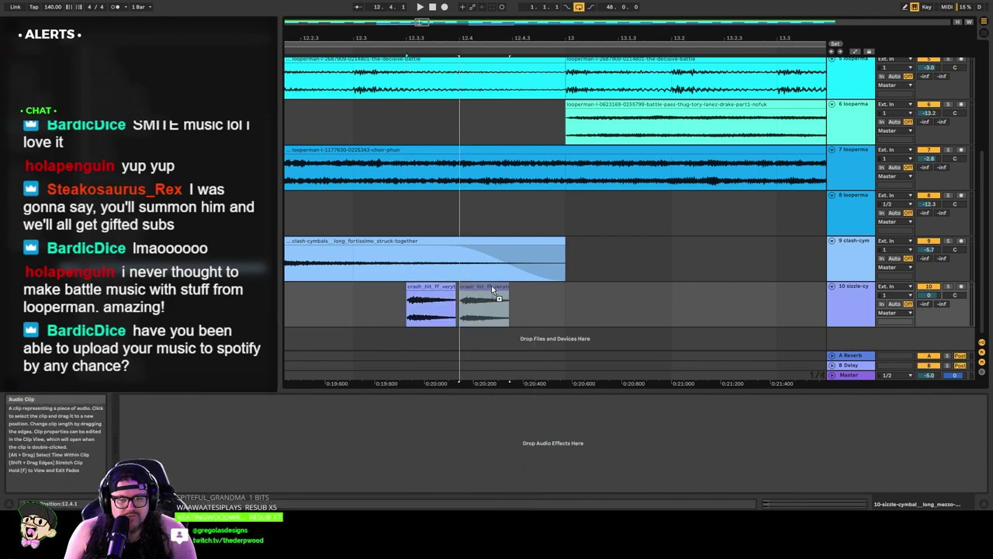
key("space")
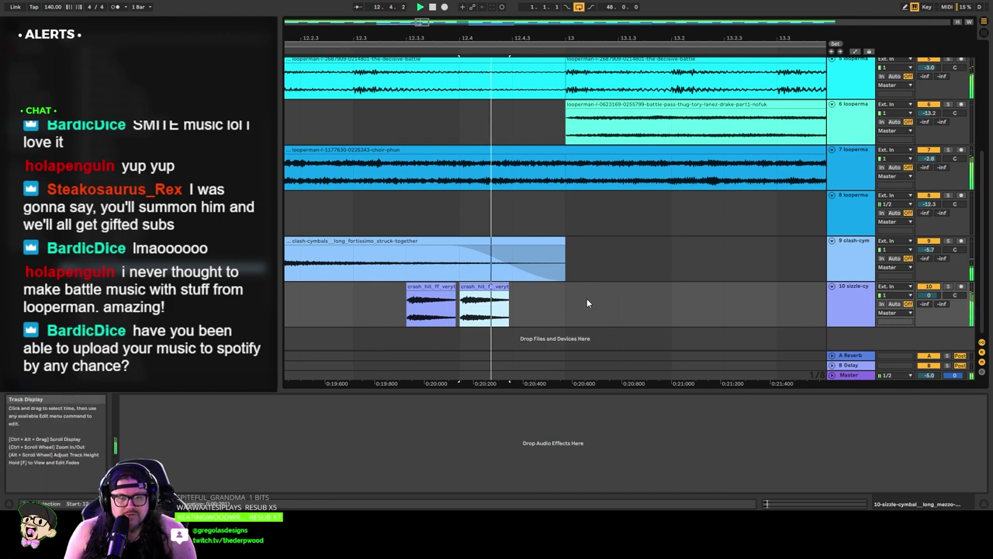
left_click_drag(484, 288, 538, 285)
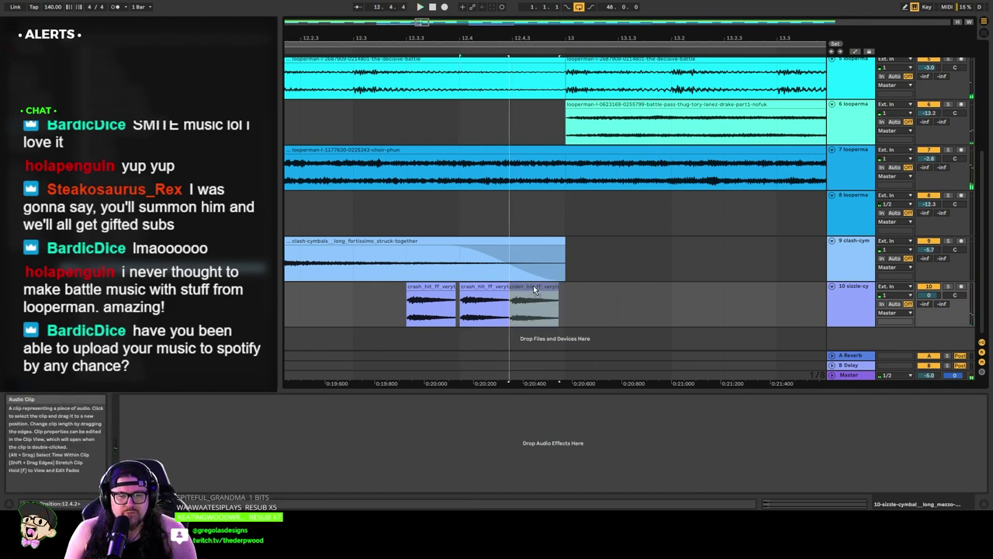
key("space")
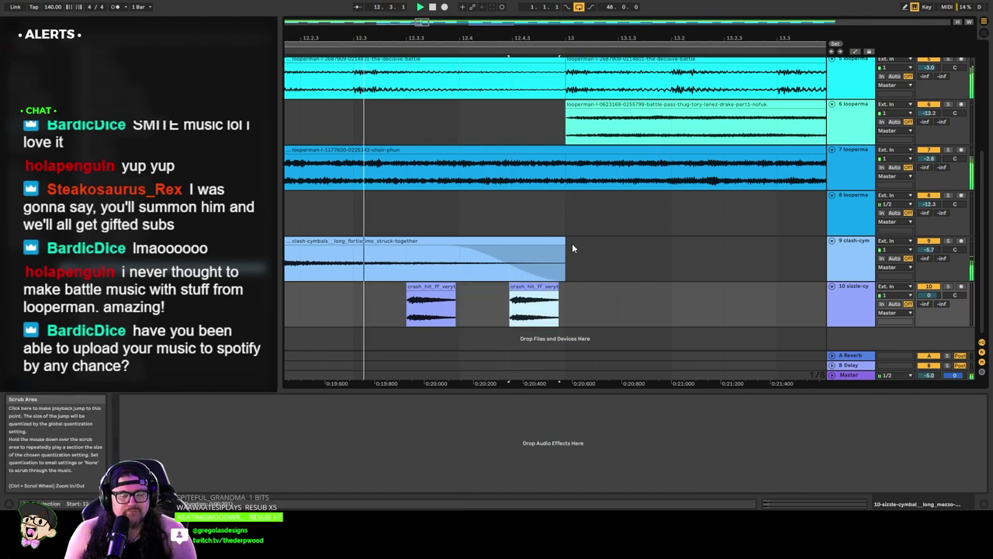
left_click(424, 287)
scroll(534, 298, "down", 3)
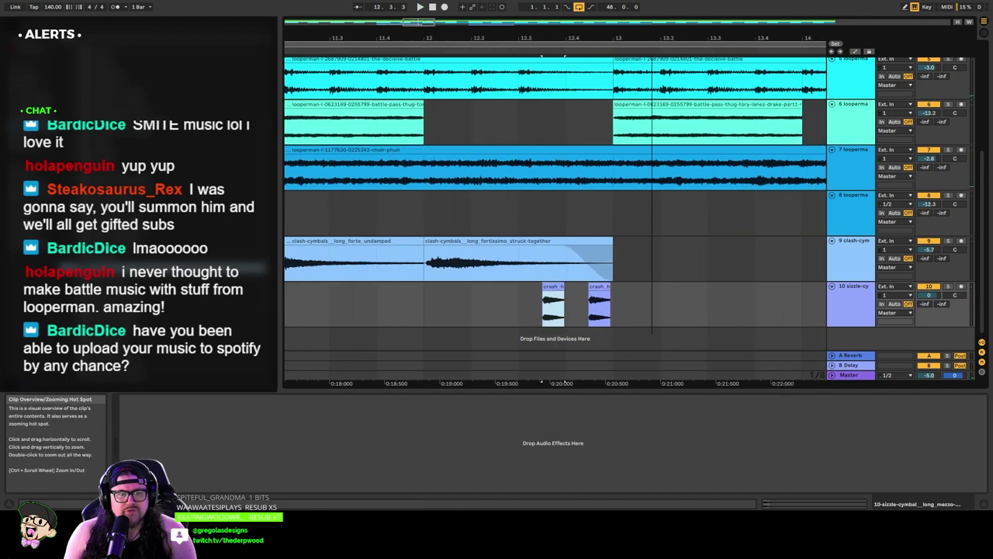
key("space")
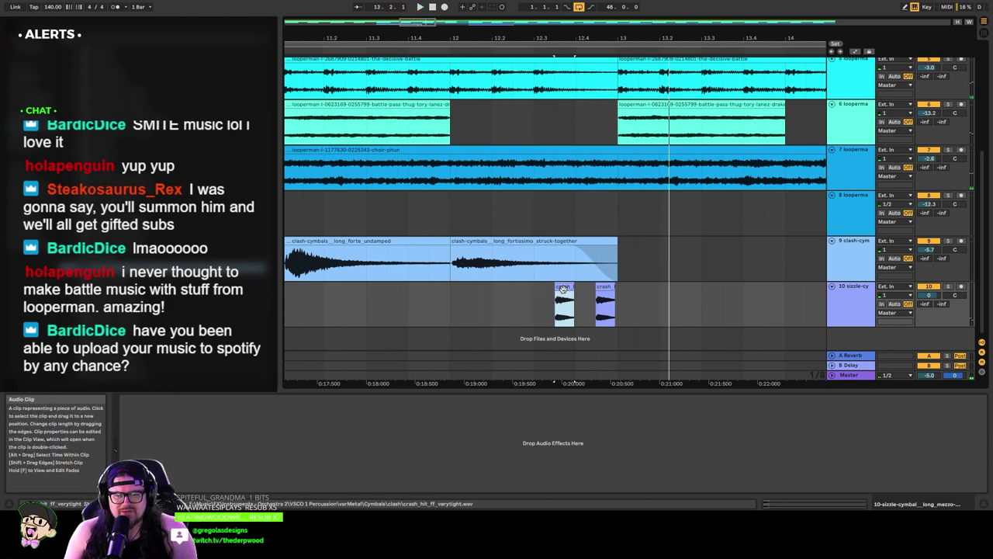
key("space")
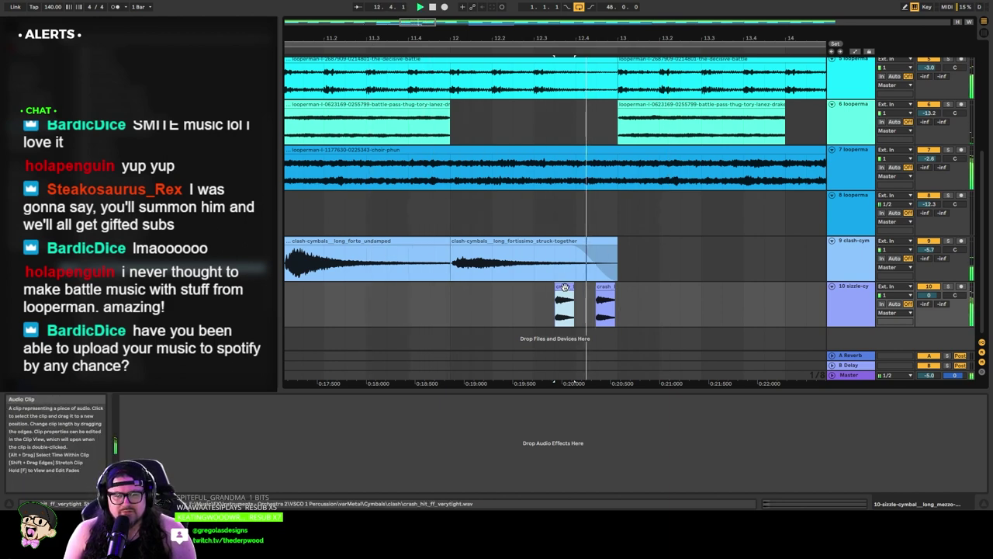
Step: Try both crash hits an eighth note earlier, starting at 12.3, and delete them after listening
left_click(609, 287, "shift")
key("space")
left_click_drag(609, 286, 589, 286)
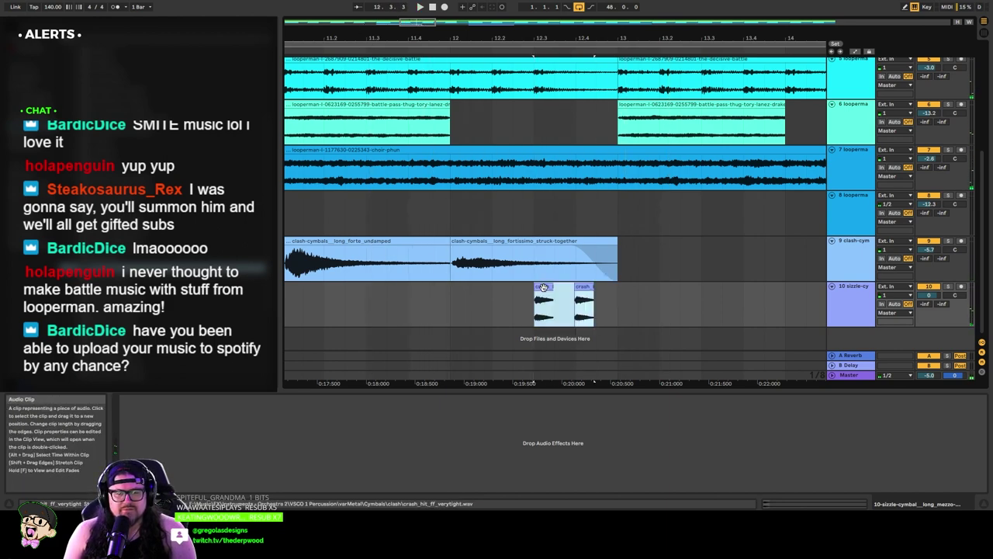
key("space")
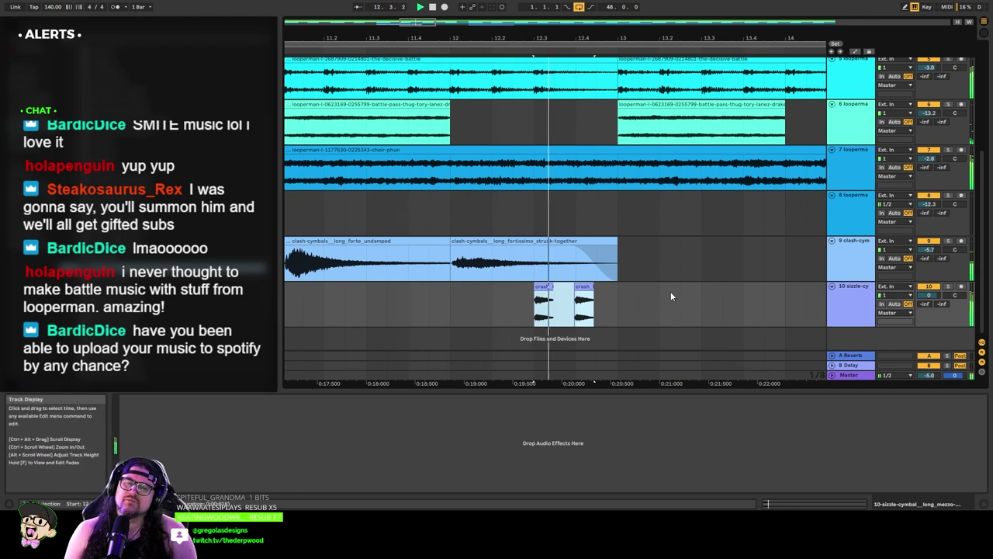
key("space")
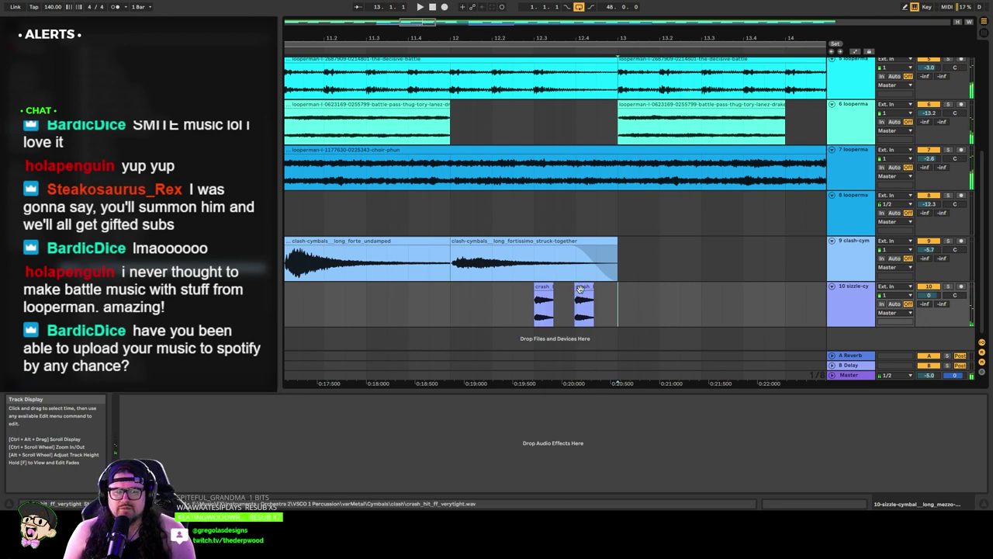
key("Delete")
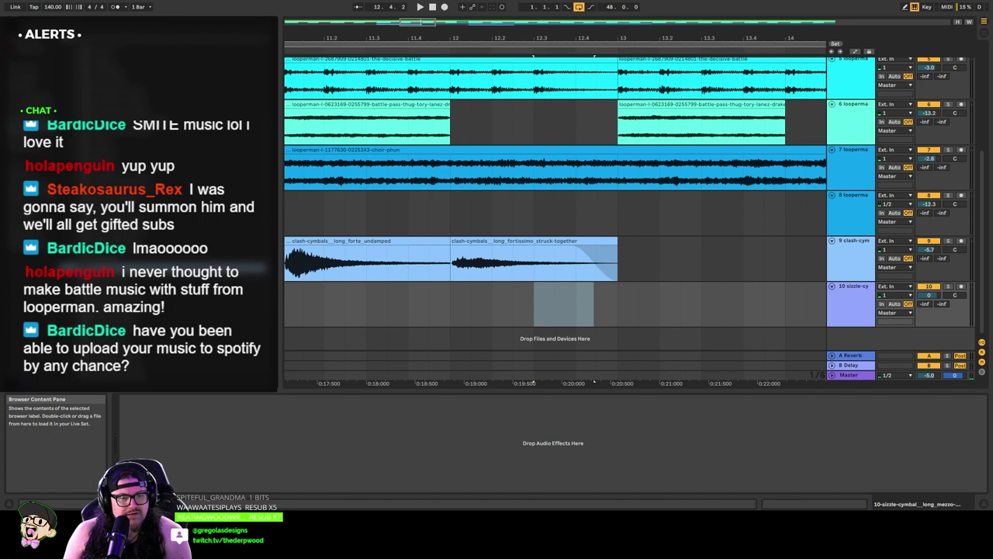
Step: Add the susp_hit_softmall_ff sample to track 10 at 12.4, turning the grid off to trim its silent start
left_click_drag(233, 267, 582, 308)
right_click(553, 310)
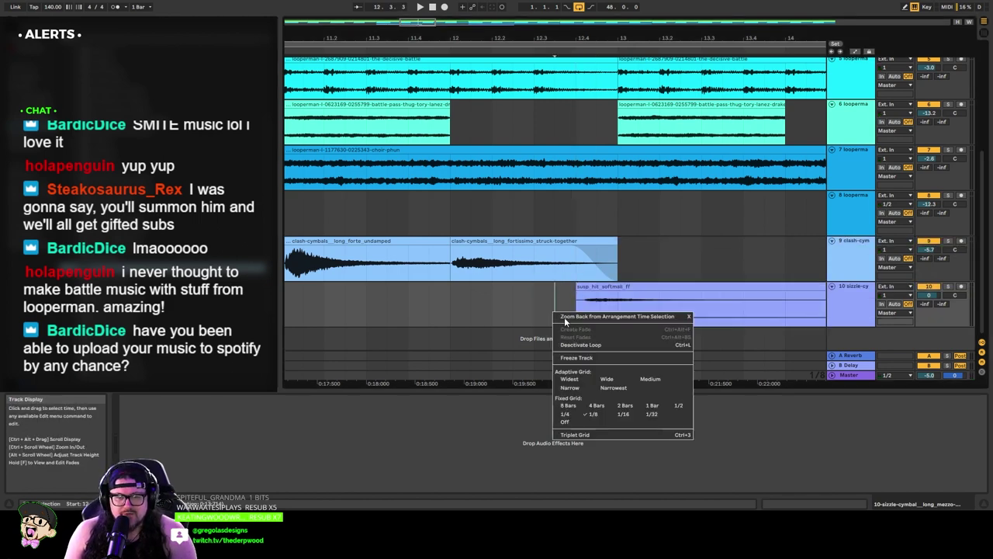
left_click(566, 423)
left_click(601, 287)
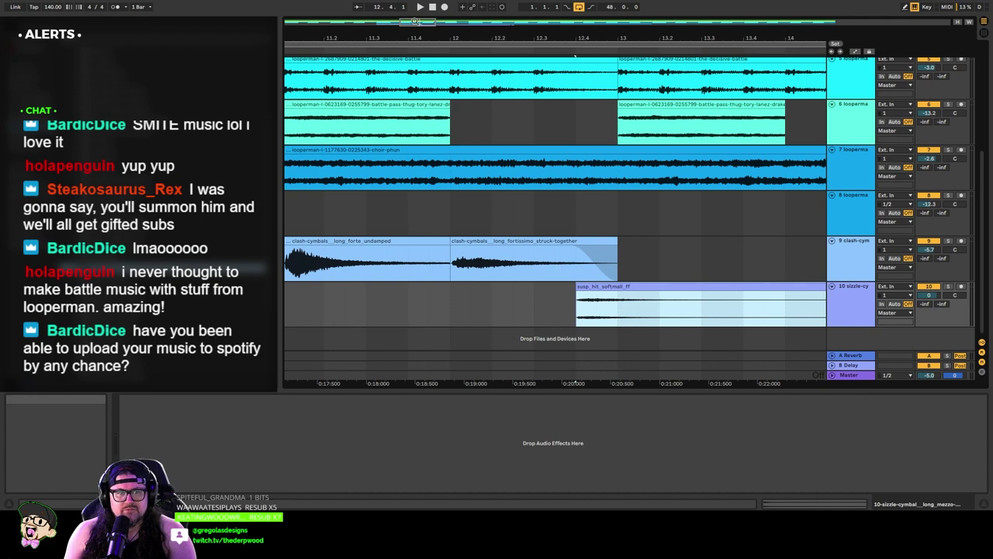
Step: Shorten the susp_hit_softmall_ff clip to end at about 14.2.4 and move the sizzle-cymbal clip's start to about 23.3
left_click_drag(416, 22, 416, 6)
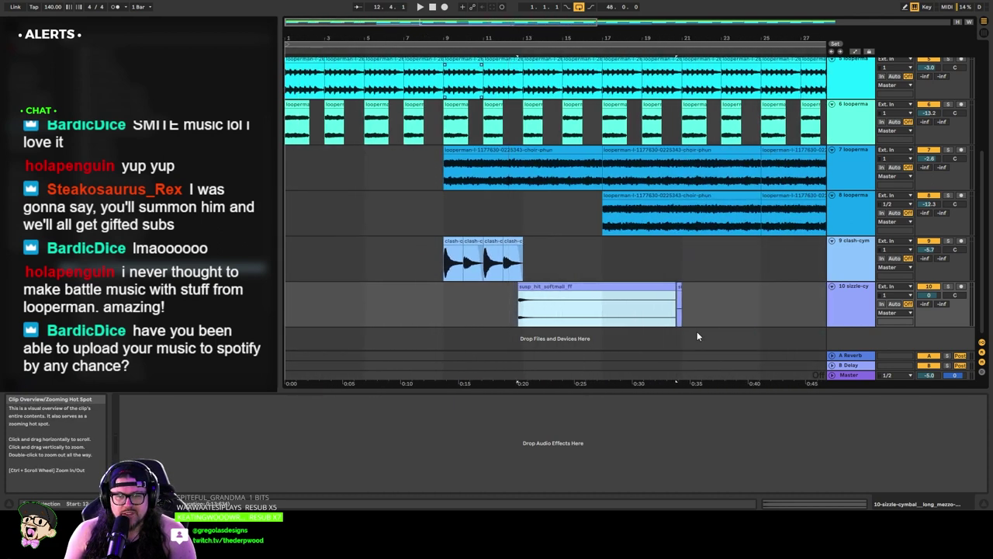
left_click_drag(677, 286, 551, 284)
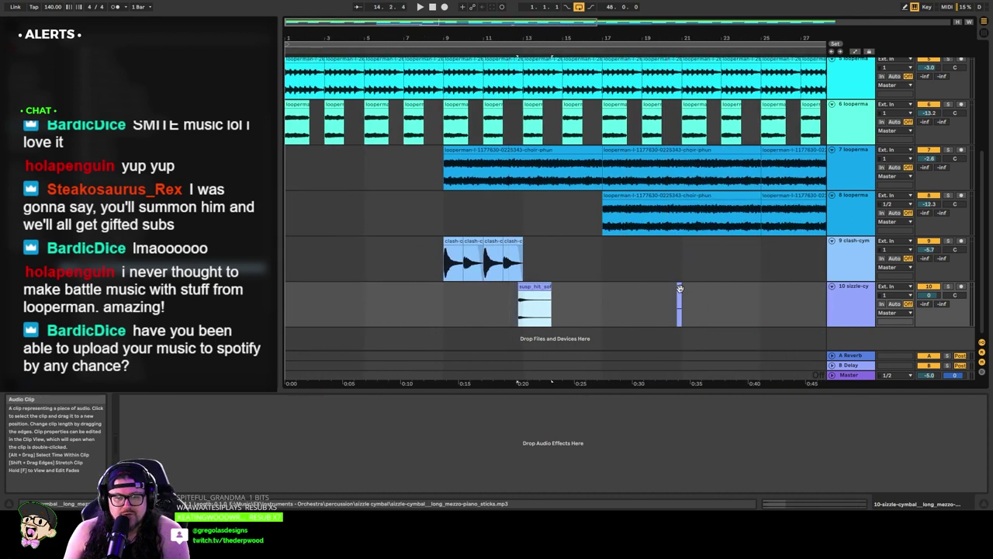
left_click_drag(677, 288, 803, 295)
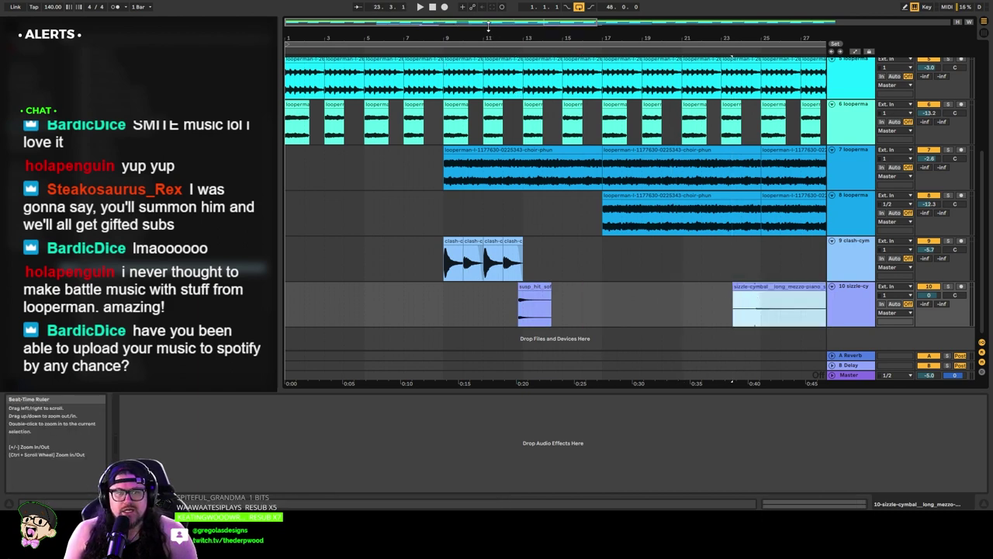
Step: Add the susp_hit_softmall_roll2_cresc sample on a new track 11 and move it to start at bar 11
left_click_drag(490, 22, 446, 52)
left_click_drag(598, 84, 586, 95)
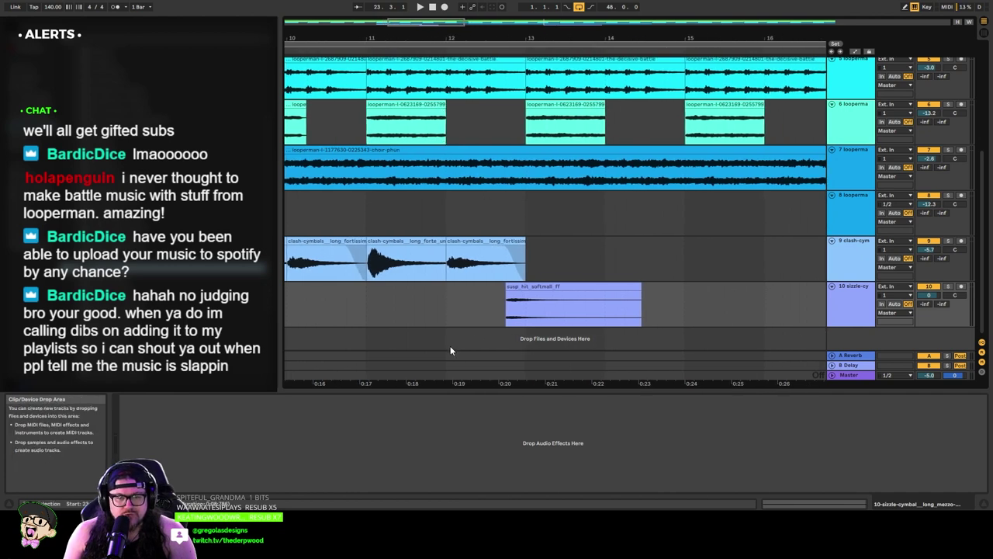
left_click_drag(421, 28, 421, 51)
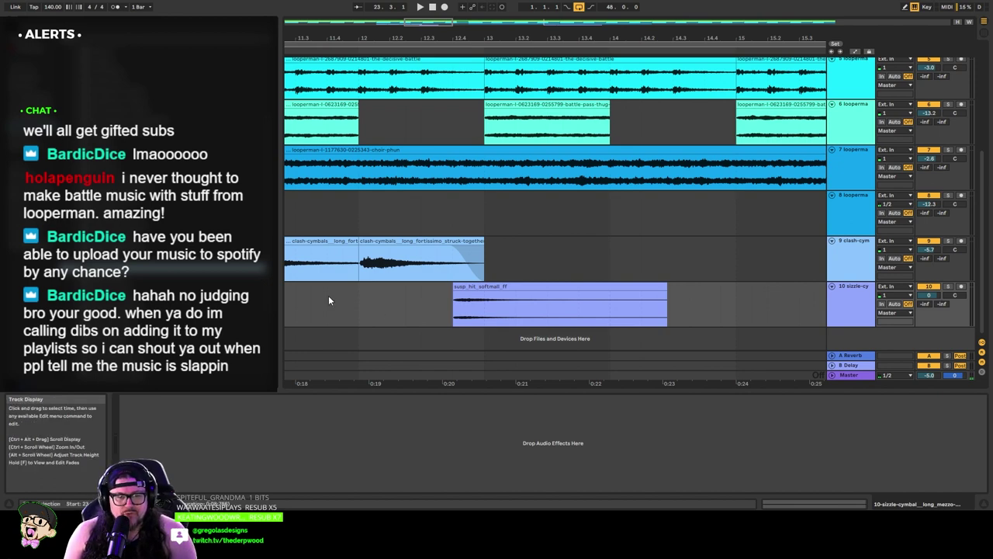
left_click_drag(194, 300, 357, 331)
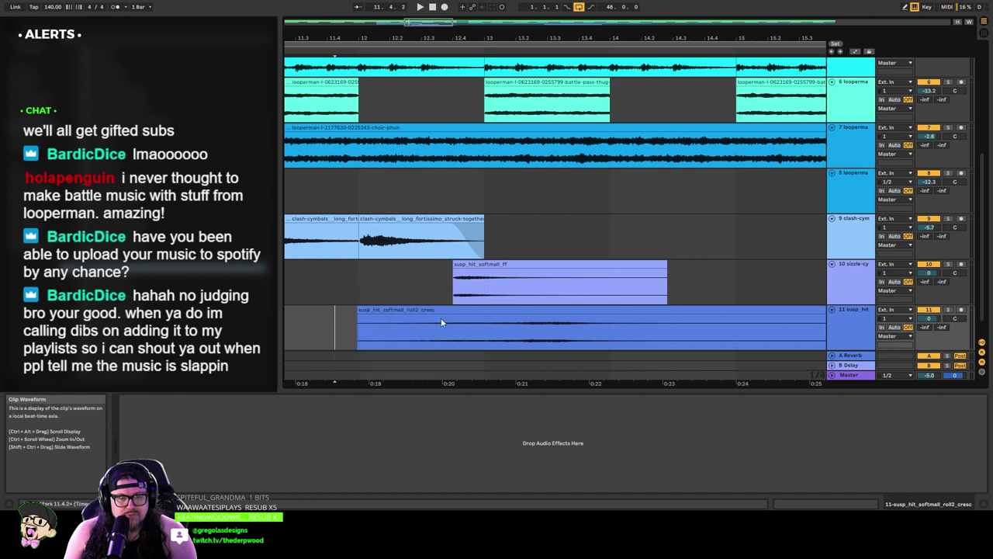
left_click(448, 312)
left_click_drag(519, 314, 444, 314)
Step: Play back the suspended cymbal roll and lower track 11's volume to -3.1 dB
key("space")
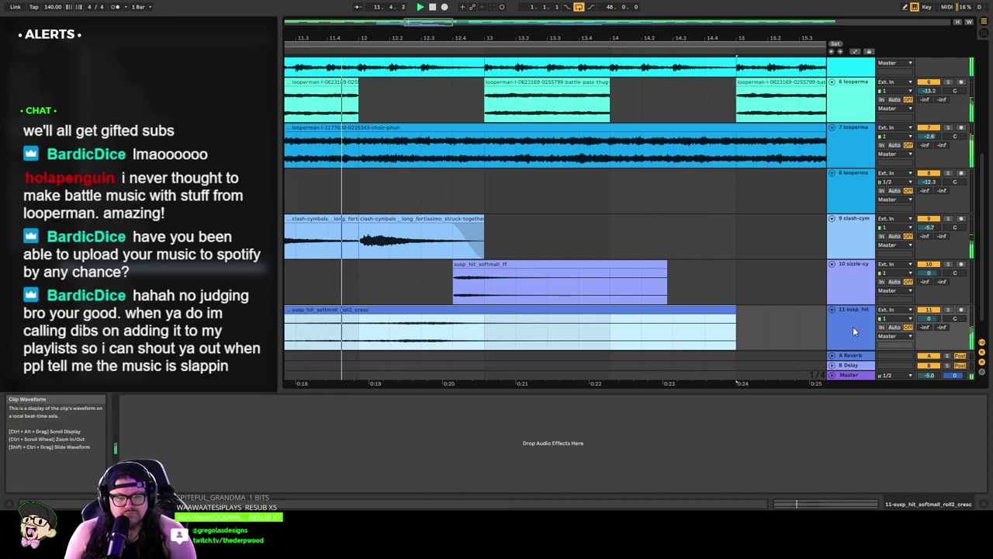
left_click_drag(928, 319, 929, 326)
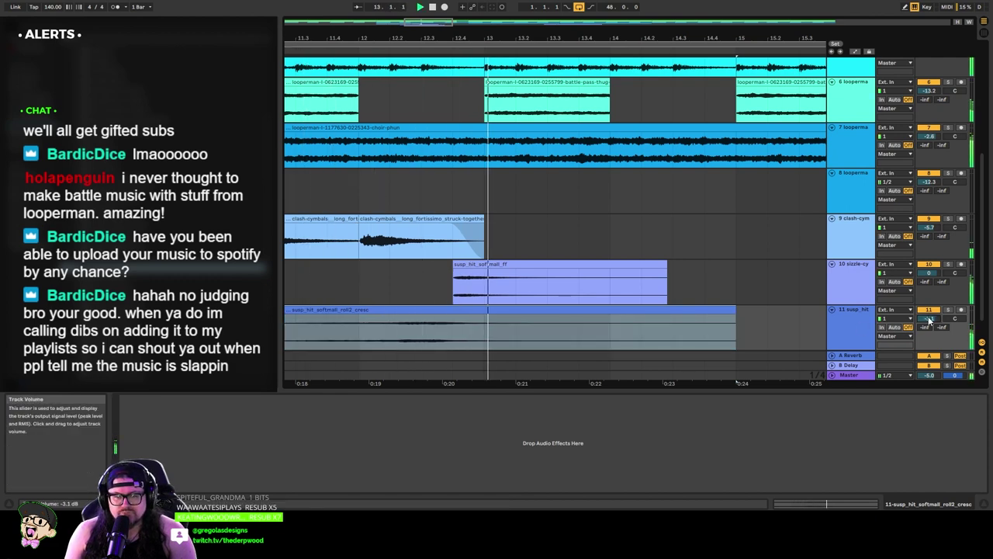
key("space")
Step: Add the clash-cymbals 05 forte sample to track 10 before the susp_hit_softmall_ff clip and trim its silent start with the grid off
left_click(417, 282)
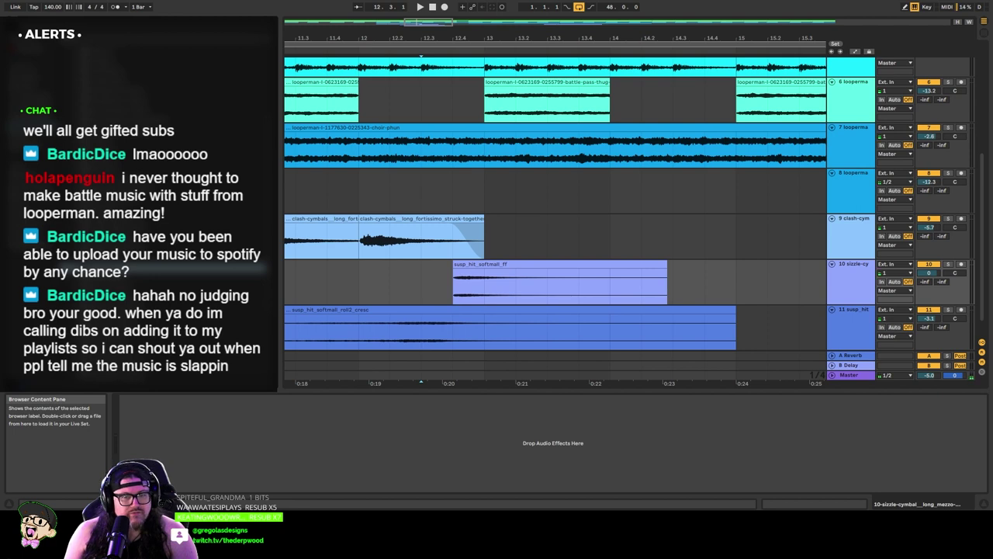
left_click_drag(394, 268, 315, 280)
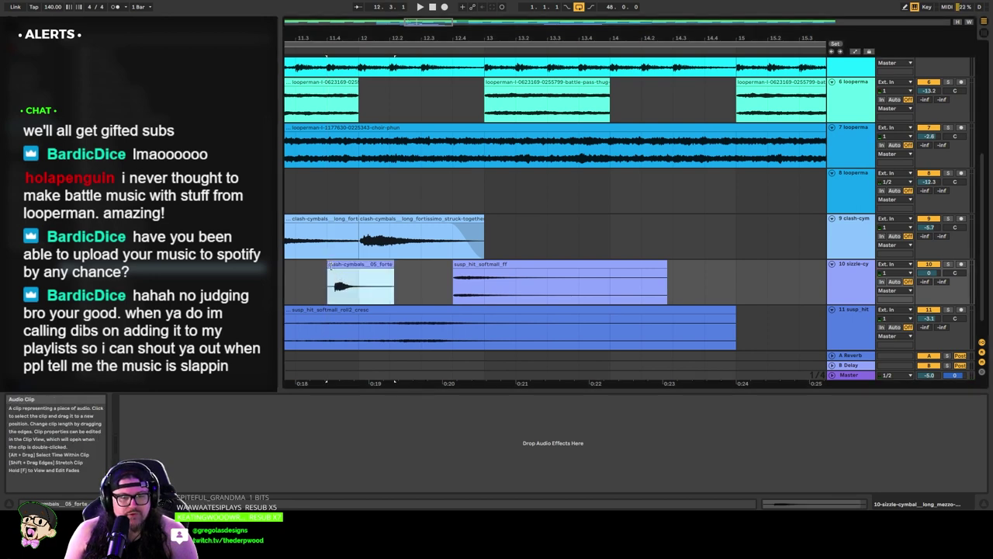
right_click(314, 285)
left_click(342, 267)
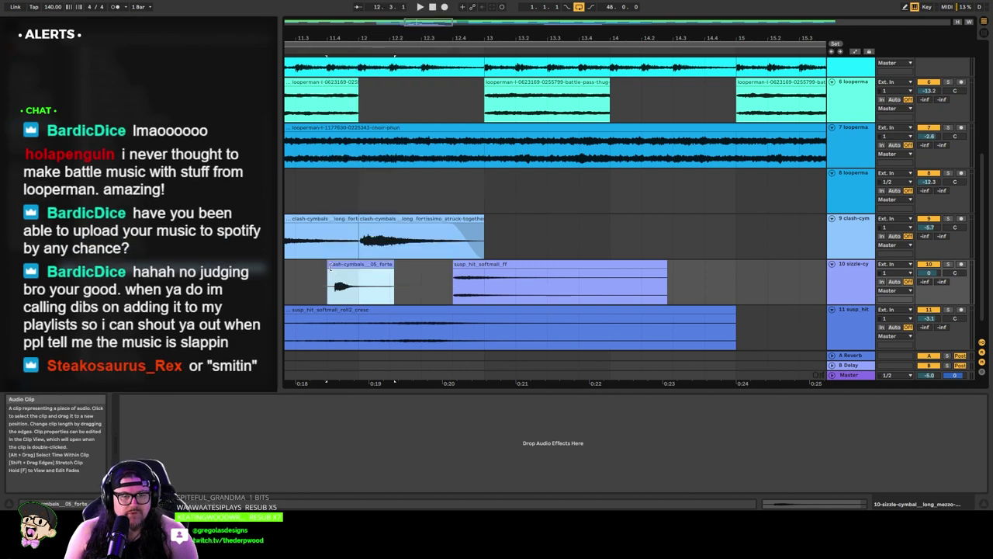
left_click_drag(327, 266, 336, 266)
Step: Set the fixed grid to 1/4, move the trimmed clash-cymbals clip to 12.3 and listen to it
right_click(318, 288)
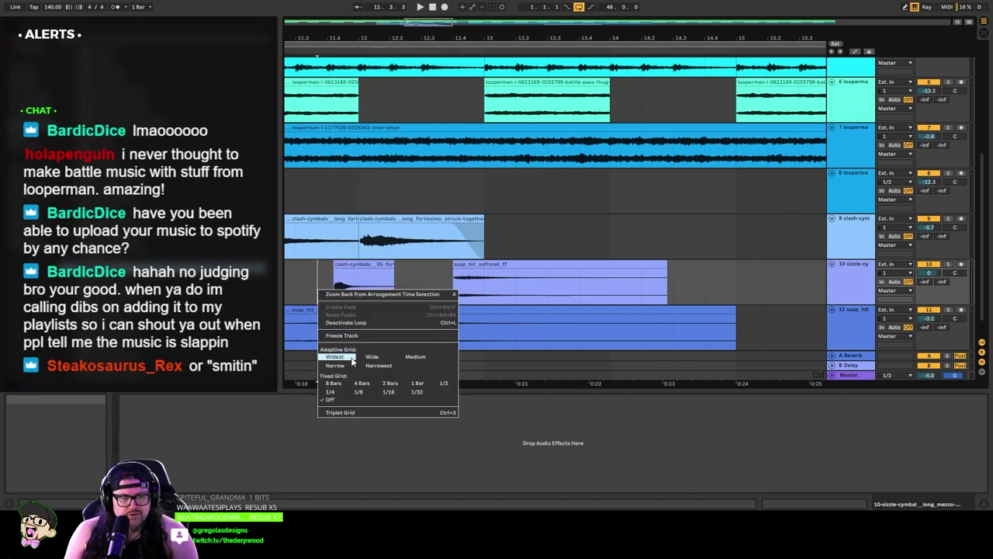
left_click(331, 392)
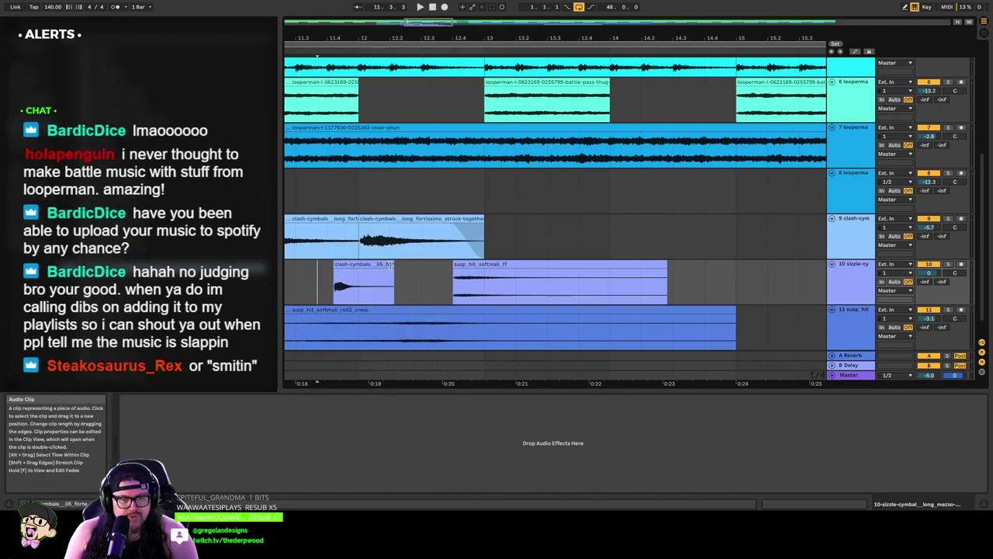
left_click_drag(393, 268, 437, 264)
key("space")
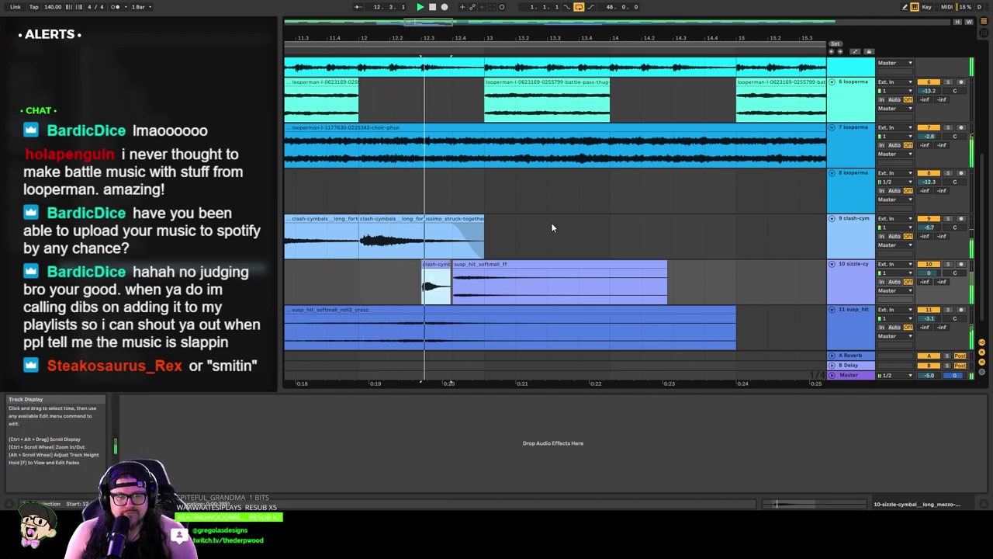
key("space")
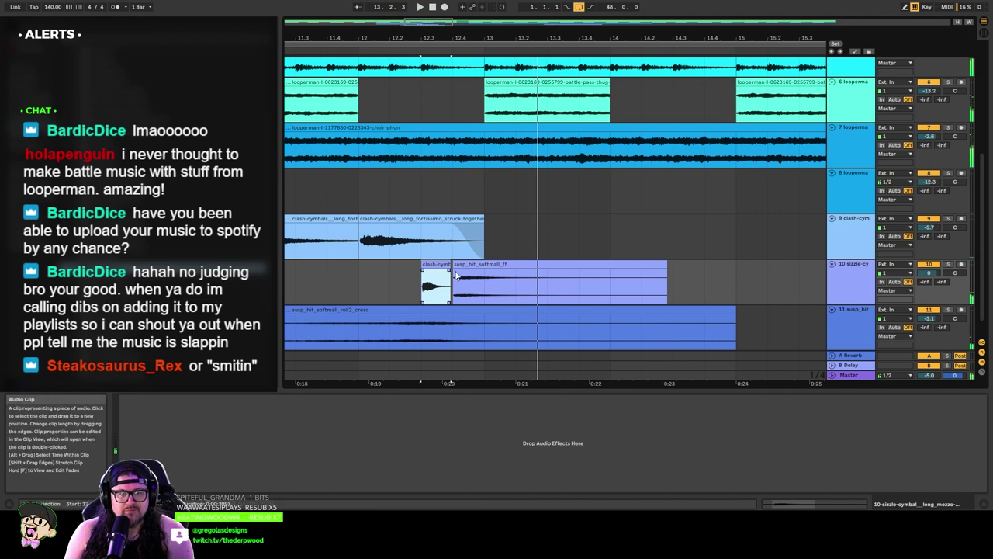
Step: Copy the susp_hit_softmall_ff clip to 12.3 over the short clash-cymbals clip and check it by playback
left_click(487, 265)
mouse_move(486, 265)
left_mouse_down()
mouse_move(395, 265)
mouse_move(597, 229)
mouse_move(444, 270)
left_mouse_up()
left_click(505, 278)
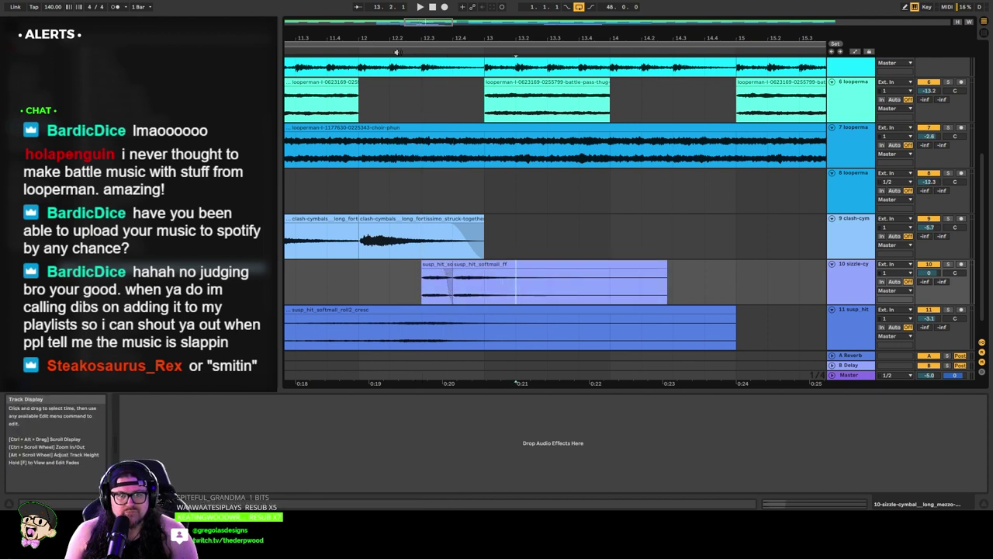
left_click(396, 52)
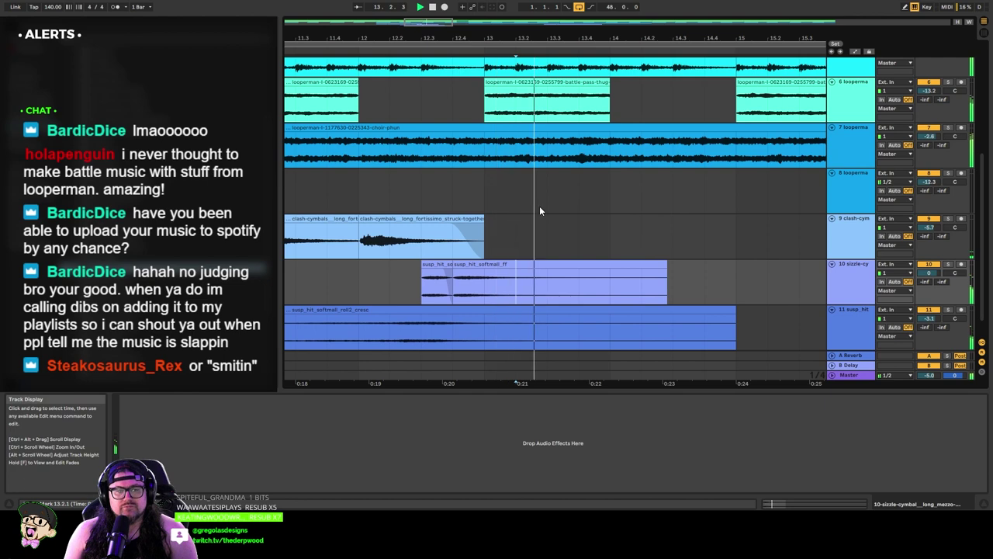
key("space")
Step: Duplicate the four clash-cymbals clips on track 9 from bars 9–12 into bars 13–16
left_click_drag(423, 23, 423, 4)
left_click_drag(490, 239, 366, 239)
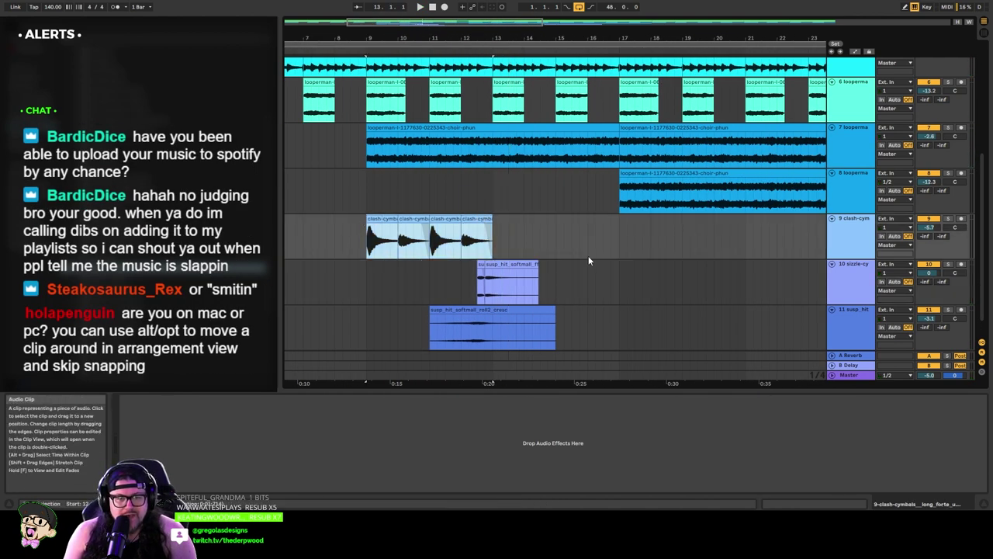
key("ctrl+d")
Step: Lower track 9's volume to -10.0 dB and listen to the clash cymbals from bar 9
left_click_drag(929, 226, 928, 235)
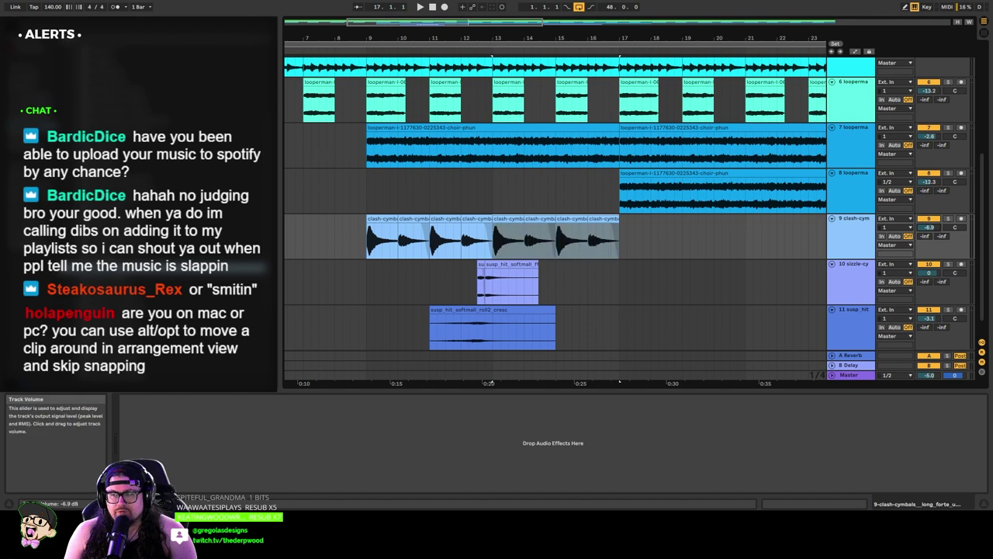
left_click(373, 48)
left_click(588, 281)
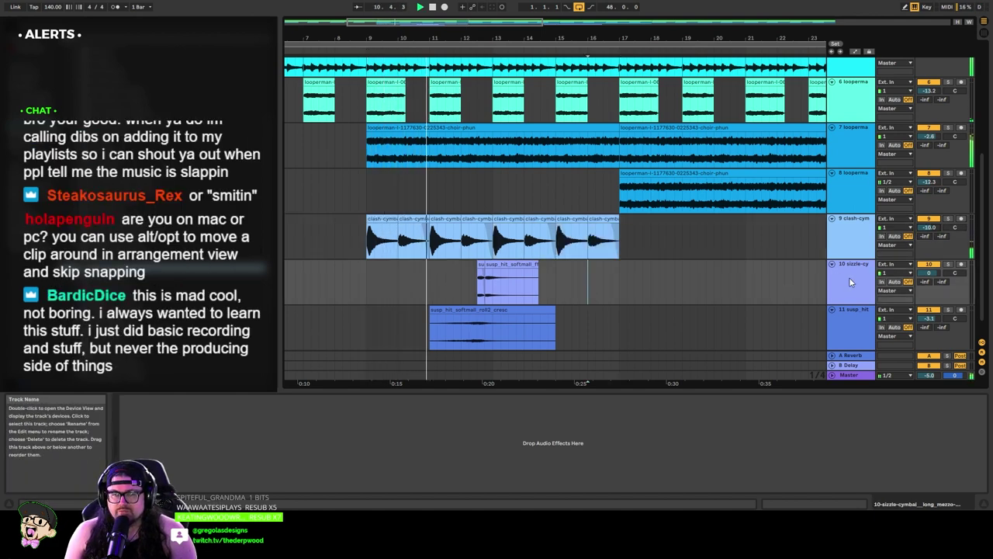
Step: Stop playback and delete the duplicated clash-cymbals clips at bars 15 and 13 on track 9
left_click(559, 220)
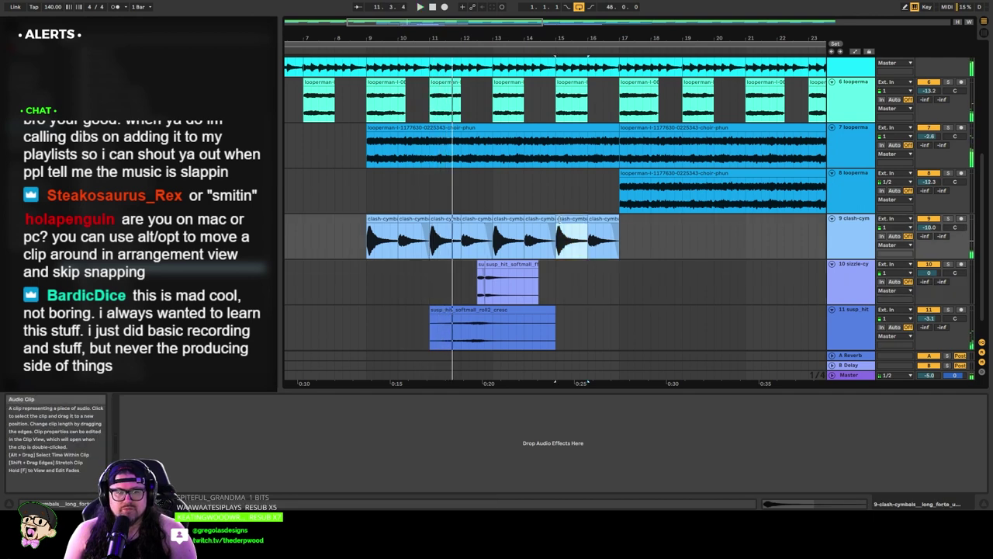
key("space")
key("Delete")
left_click(500, 220)
key("Delete")
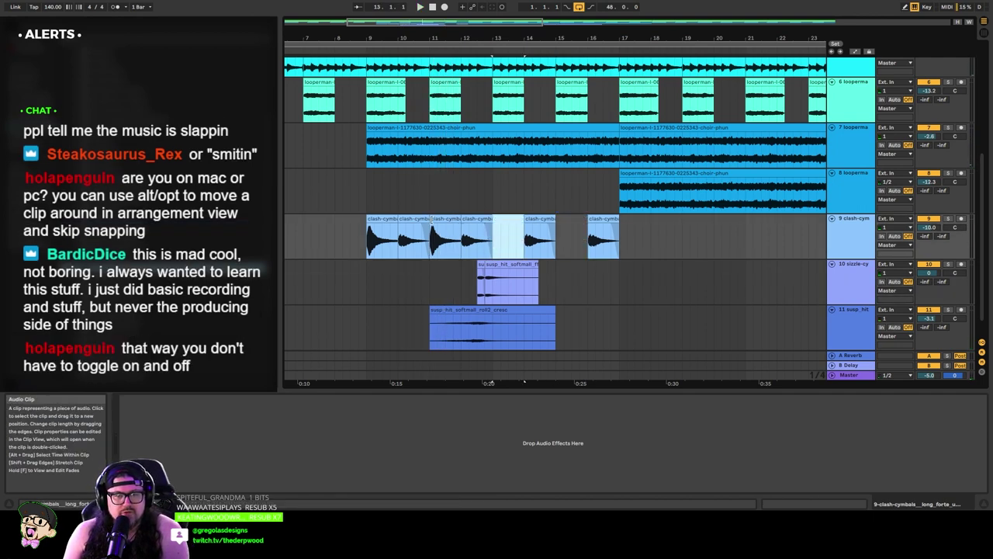
Step: Set the bar 9 clash-cymbals clip's gain to -3.20 dB and copy it to bars 11, 13 and 15 on track 9
left_click_drag(502, 220, 376, 220)
double_click(376, 219)
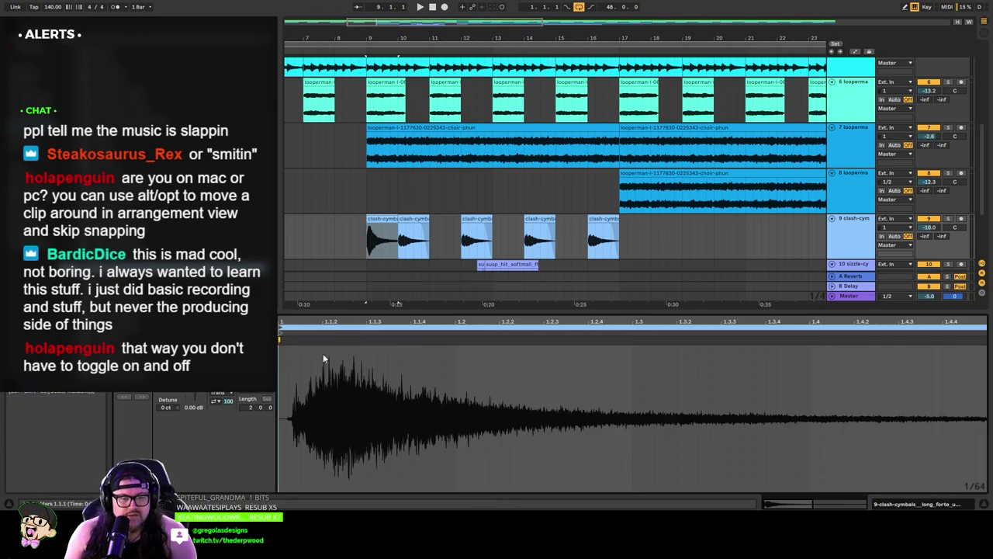
left_click_drag(194, 396, 195, 376)
left_click_drag(389, 218, 570, 221, "ctrl")
left_click(357, 52)
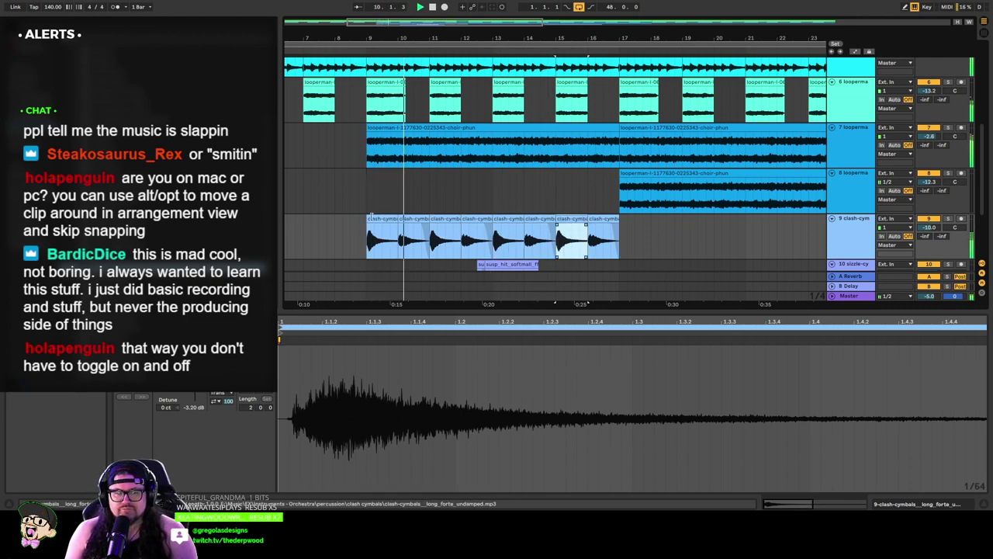
Step: Lower track 9's volume to -11.8 dB and track 10's volume to -3.3 dB during playback
scroll(865, 226, "down", 3)
left_click_drag(928, 155, 928, 165)
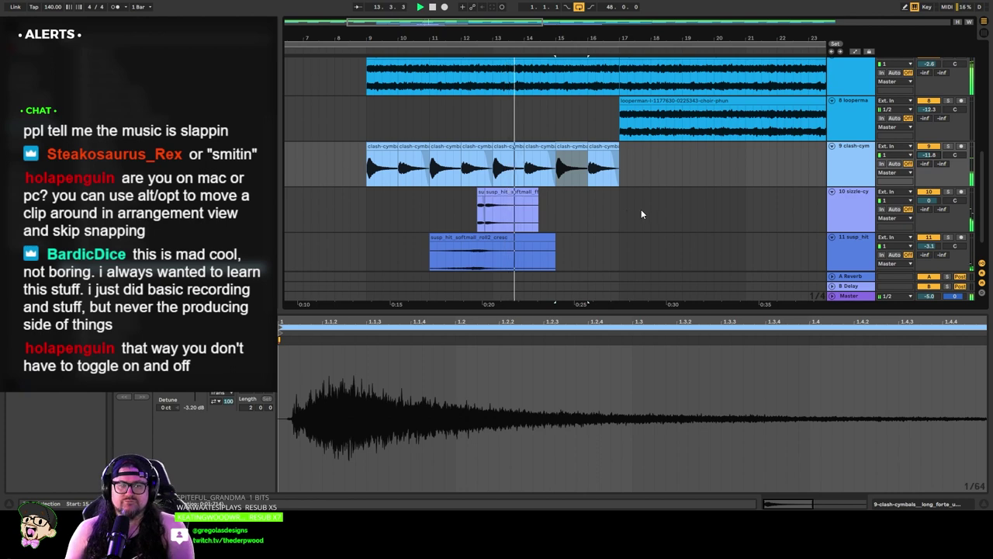
left_click(860, 220)
left_click_drag(929, 200, 929, 216)
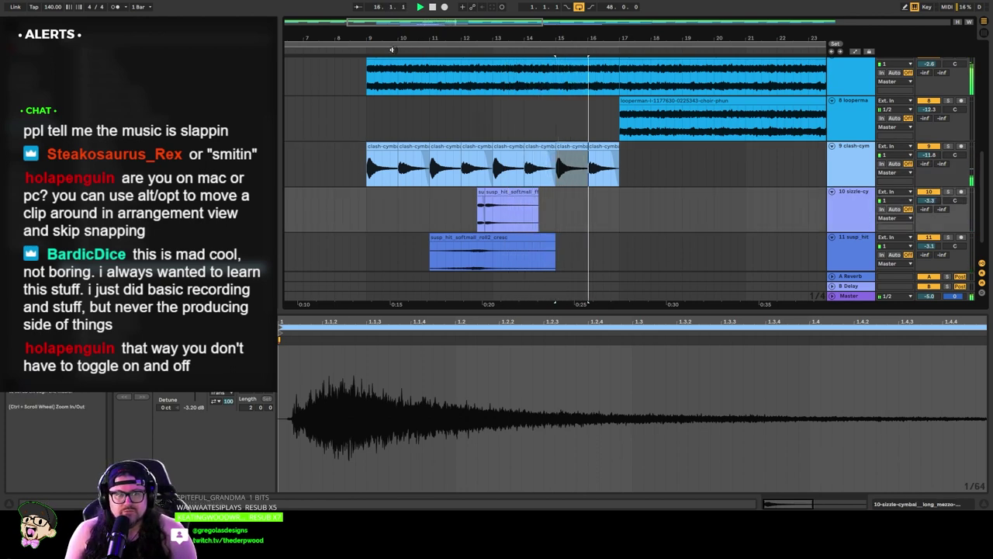
Step: Place the long sizzle-cymbal clip on track 11 from bar 13 to the start of bar 17
scroll(598, 206, "down", 2)
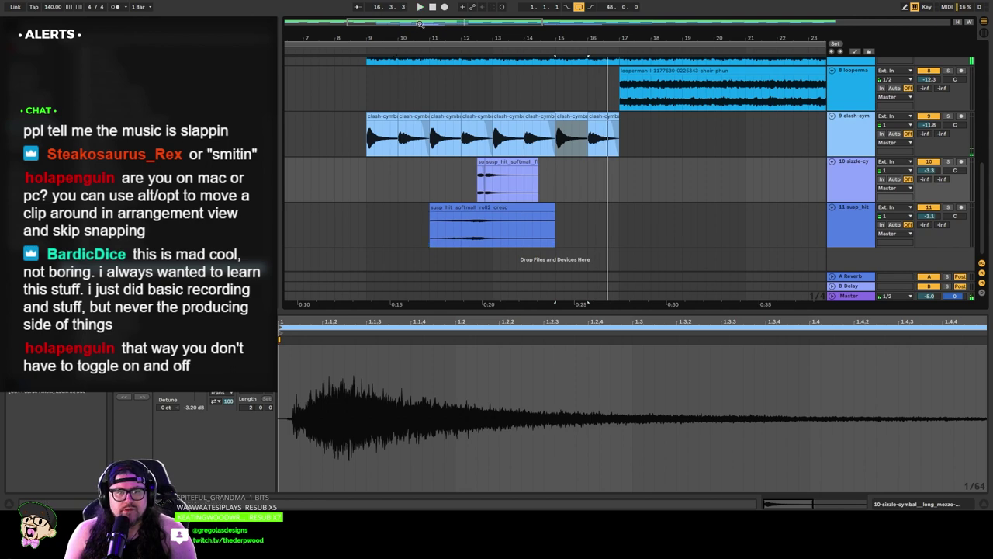
left_click_drag(420, 23, 420, 6)
left_click_drag(611, 163, 476, 230)
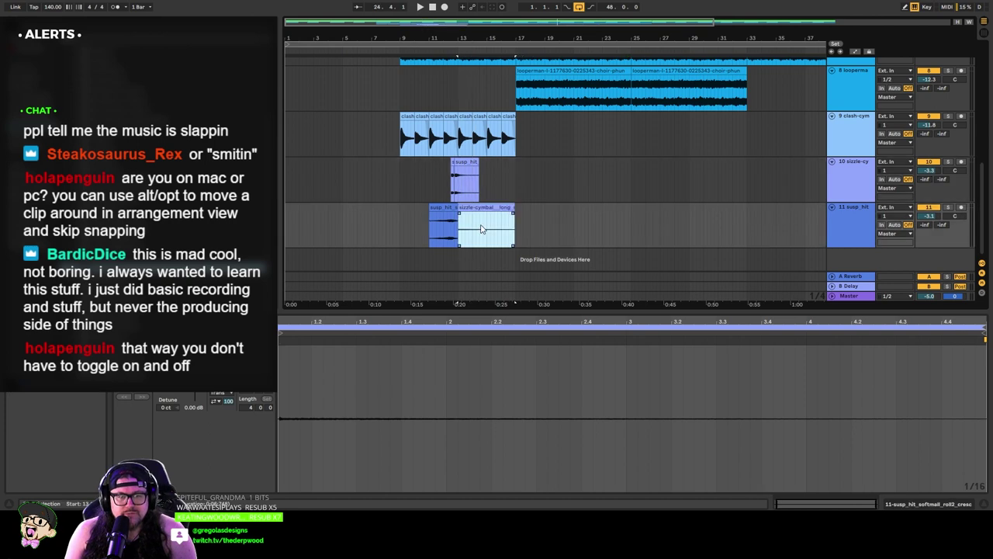
Step: Play from bar 9 and solo cymbal tracks 9, 10 and 11 to hear them in isolation
left_click(409, 60)
key("space")
left_click(841, 148)
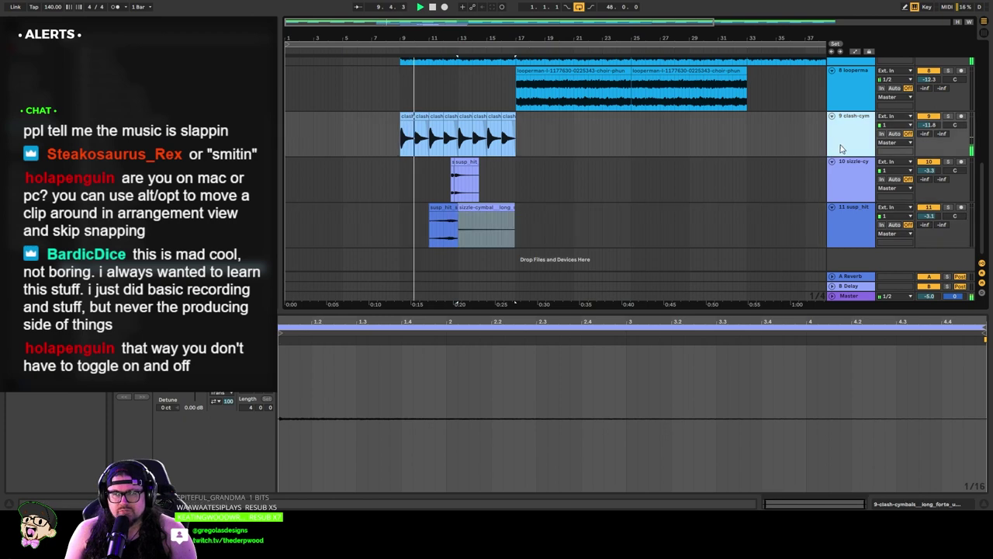
left_click(852, 233, "shift")
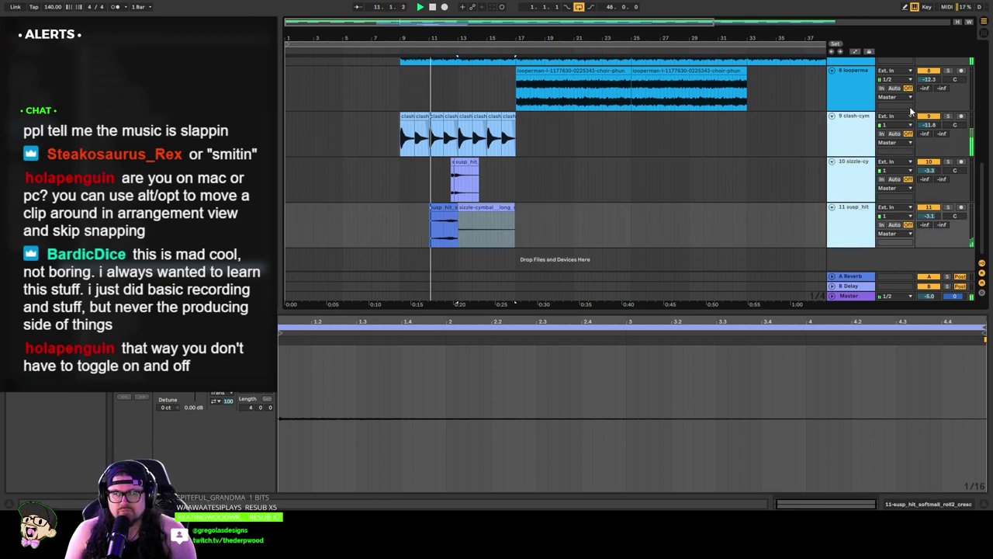
left_click(948, 116)
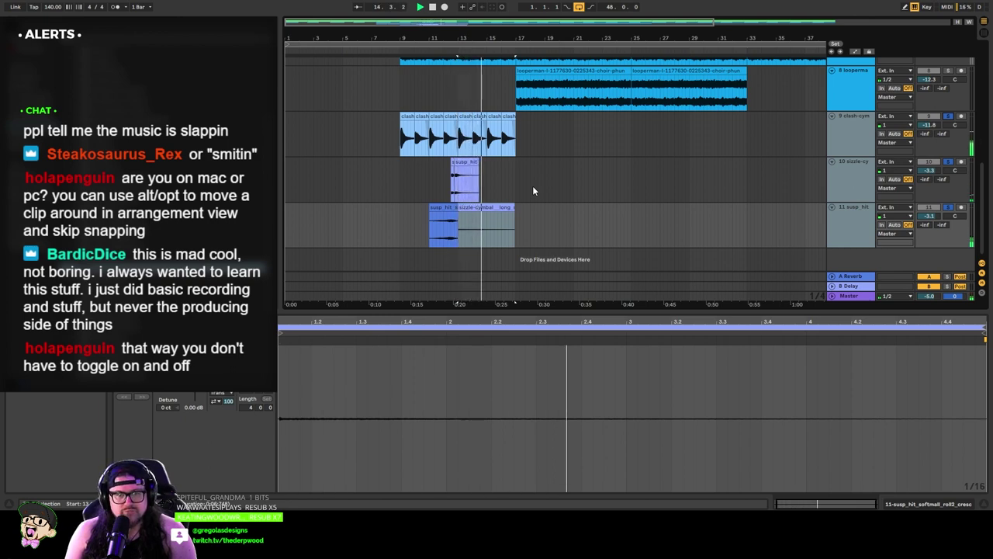
Step: Raise the sizzle-cymbal clip's gain to 9.75 dB, check it by playback and unsolo the cymbal tracks
left_click(481, 209)
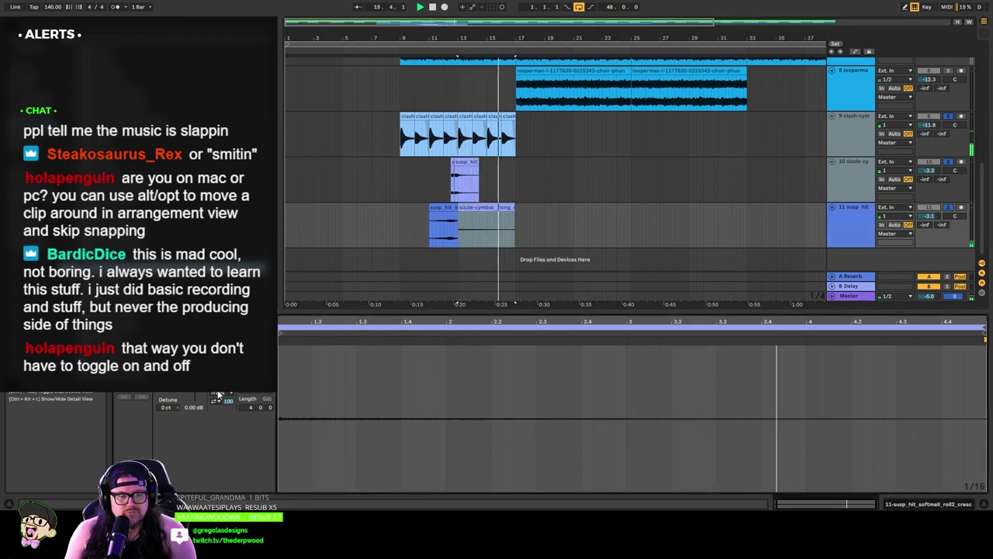
left_click_drag(195, 380, 195, 352)
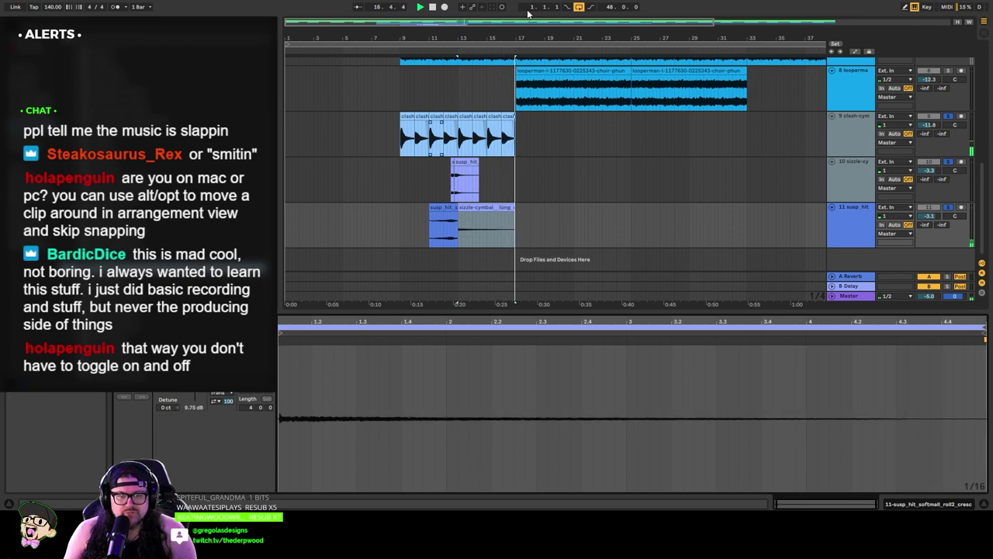
left_click(486, 207)
key("space")
key("space")
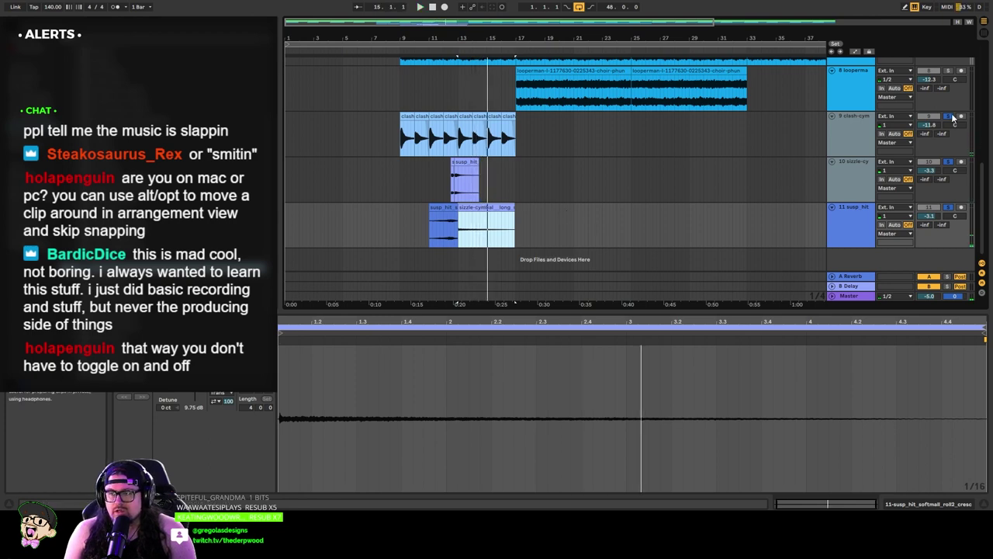
left_click(557, 179)
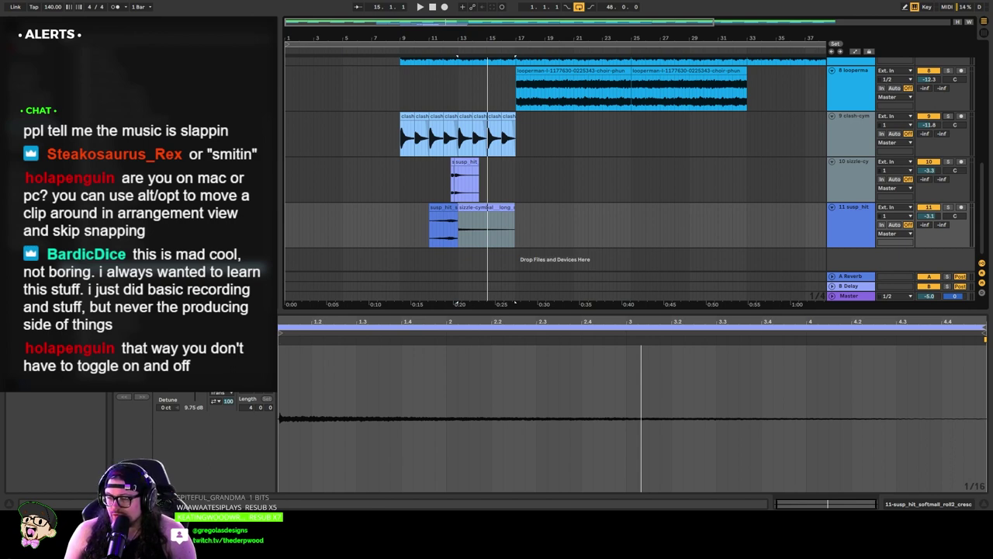
Step: Take the clash-cymbals clip at bar 16 out of the pattern on track 9 and delete it
left_click(524, 163)
mouse_move(507, 117)
left_mouse_down()
mouse_move(539, 122)
mouse_move(364, 118)
left_mouse_up()
key("Delete")
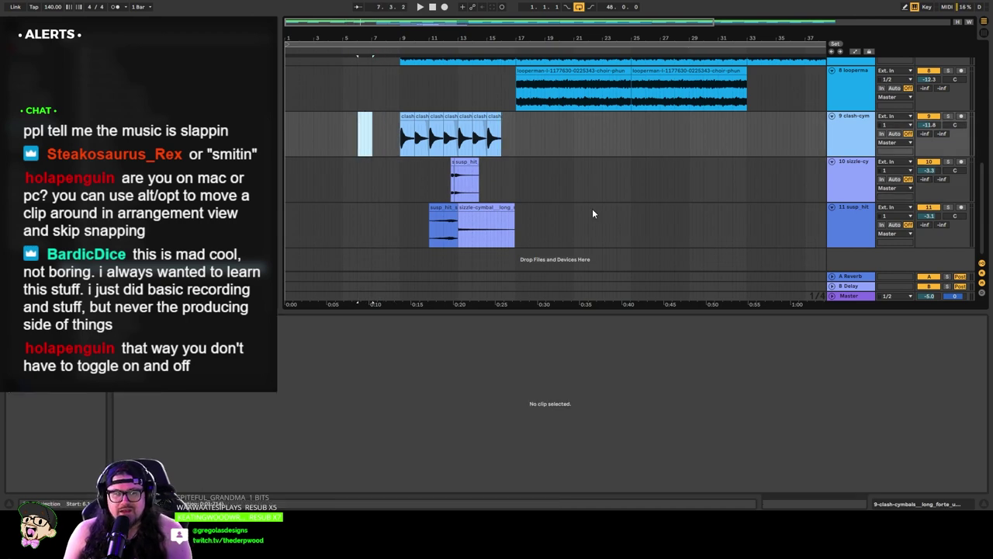
Step: Play the arrangement from the beginning and lower the sizzle-cymbal clip's gain on track 11 to 8.38 dB
left_click(596, 213)
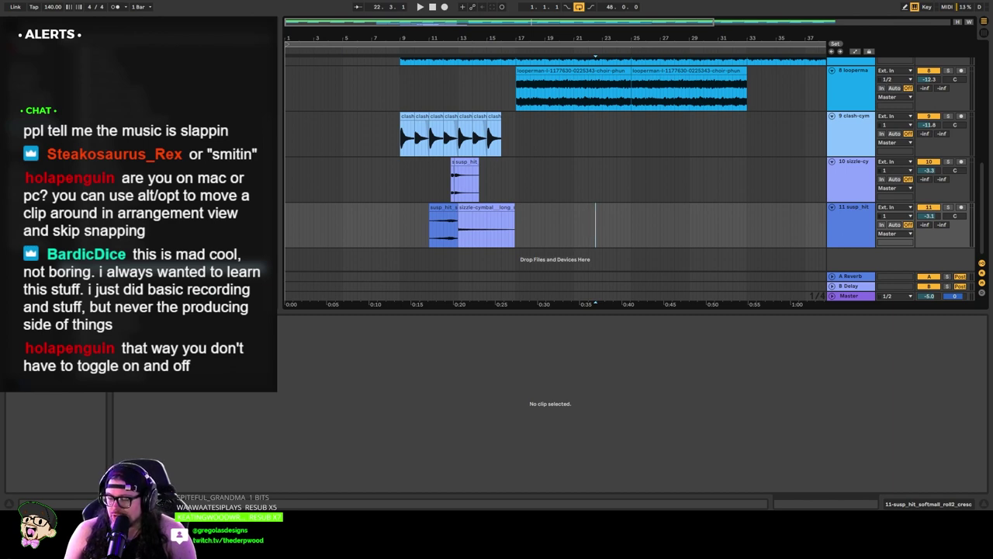
left_click(432, 6)
left_click(420, 6)
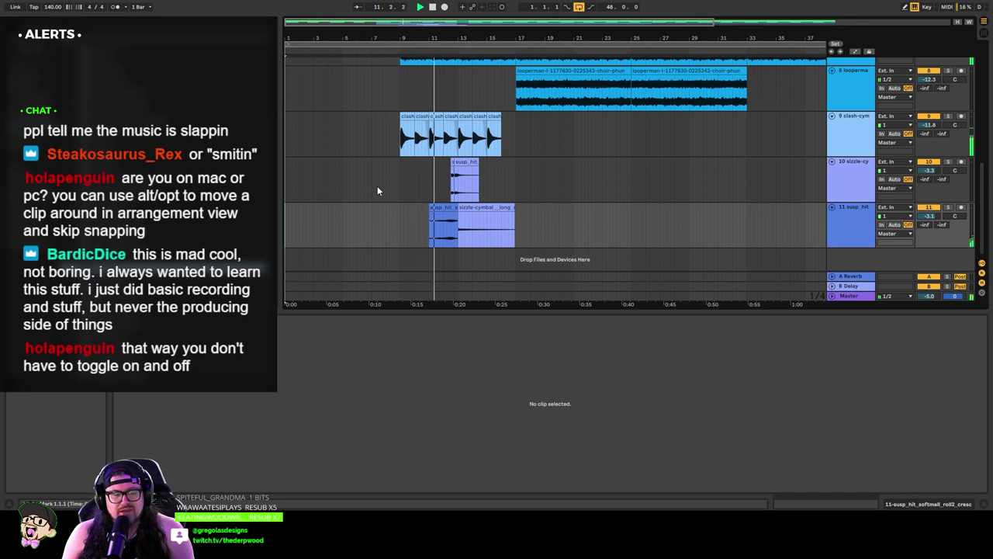
left_click(567, 190)
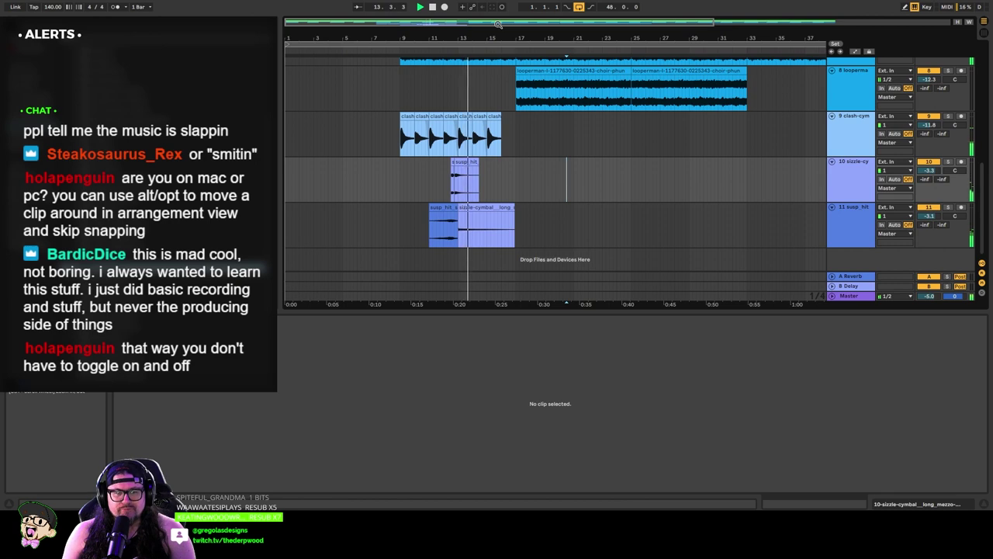
left_click(477, 209)
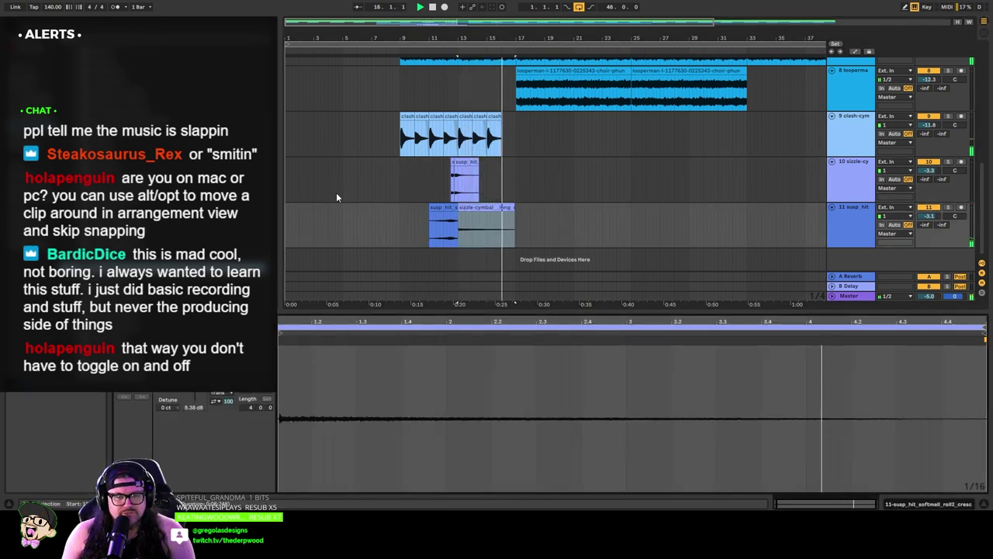
left_click(368, 208)
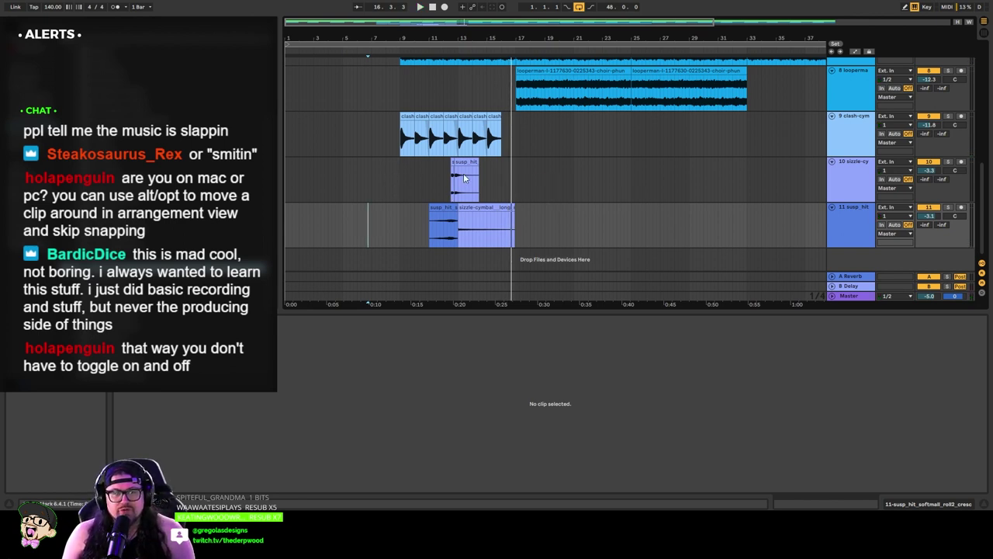
Step: Copy the bar 14 clash-cymbals clip to bar 16 on track 9 and listen from bar 9
left_click(520, 174)
left_click_drag(475, 115, 508, 114)
left_click(397, 48)
left_click(397, 51)
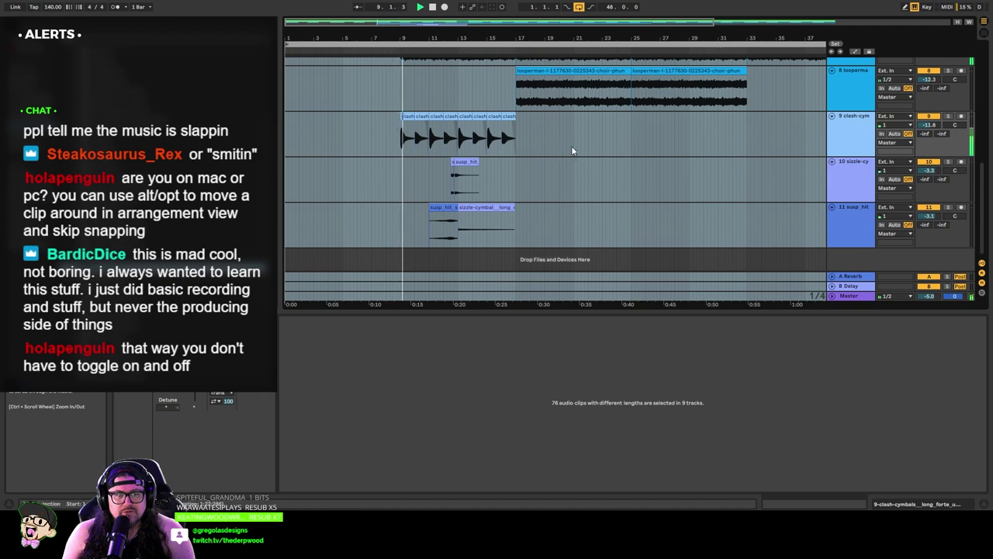
left_click(562, 172)
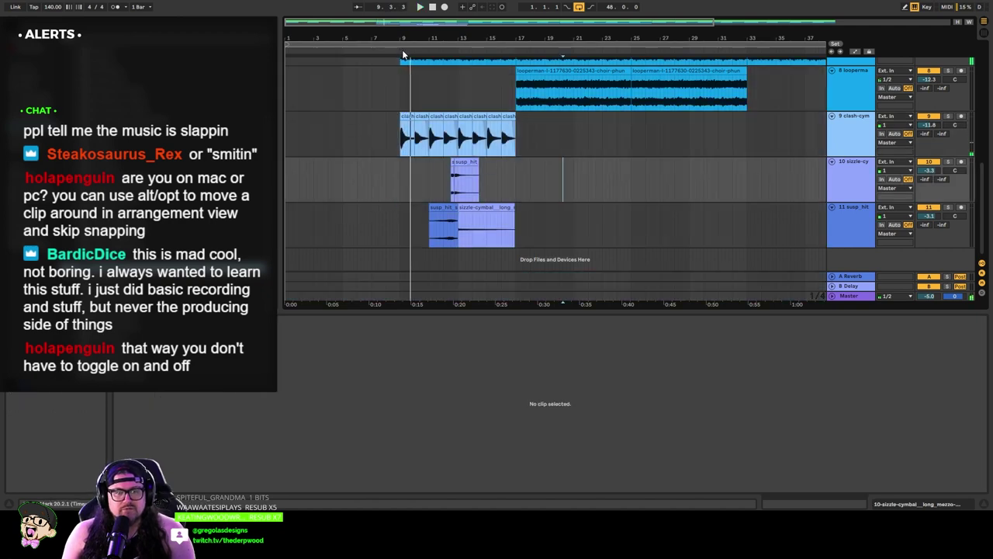
left_click(476, 226)
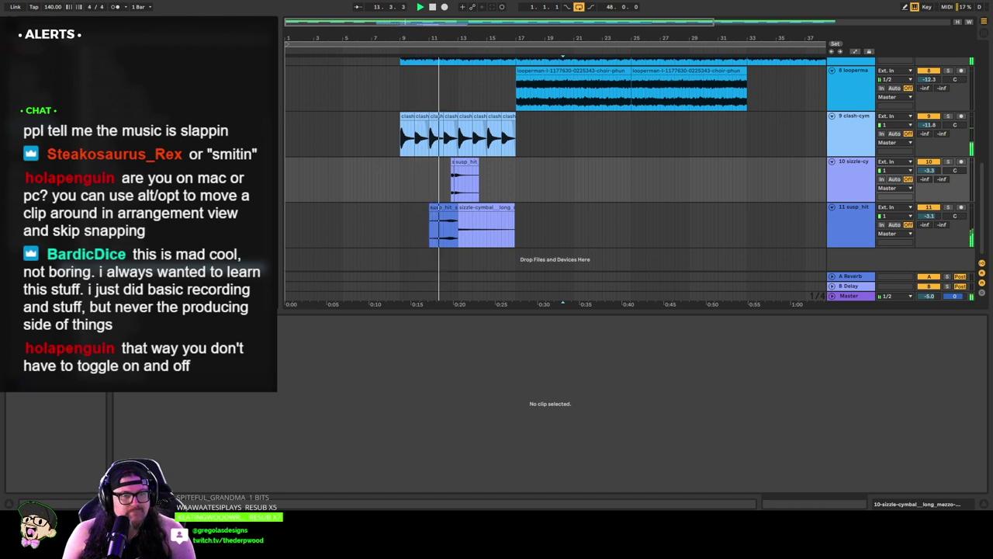
Step: Add the clash-cymbals long fortissimo struck-together sample on a new track and align it to bar 11, checking by playback
left_click_drag(194, 261, 420, 260)
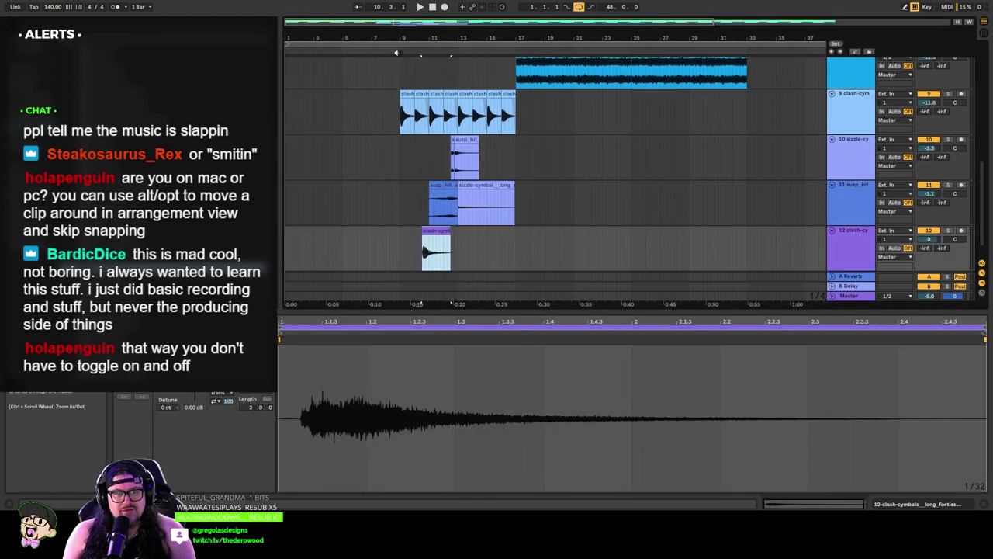
left_click(396, 53)
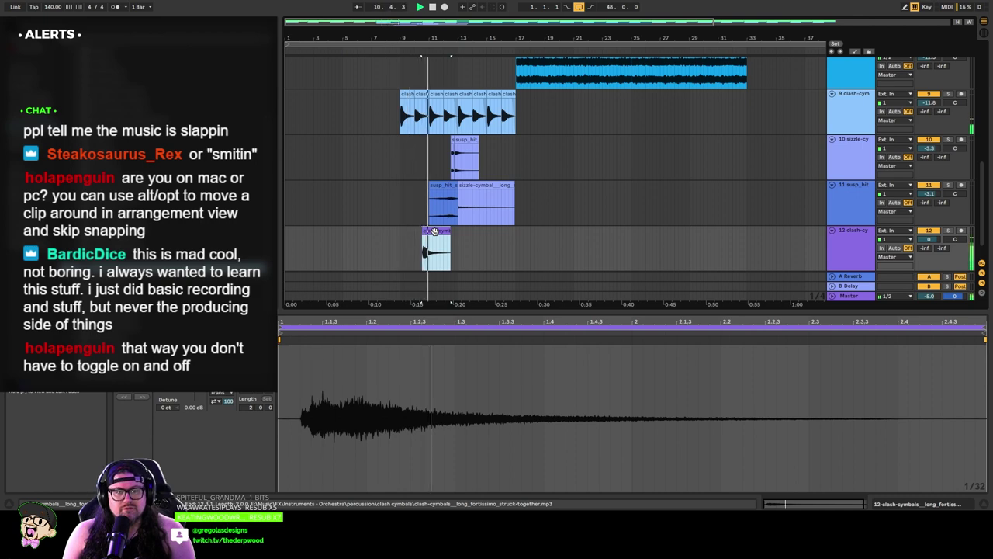
left_click_drag(434, 231, 442, 235)
left_click(416, 50)
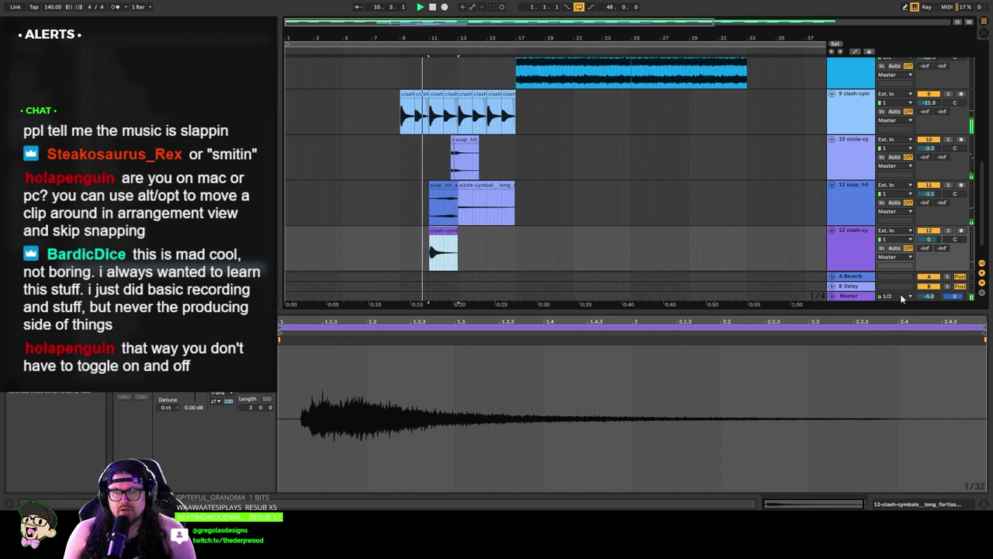
Step: Lower the new clash-cymbals track's volume to -12.5 dB and move the track directly below track 9
left_click_drag(929, 239, 929, 264)
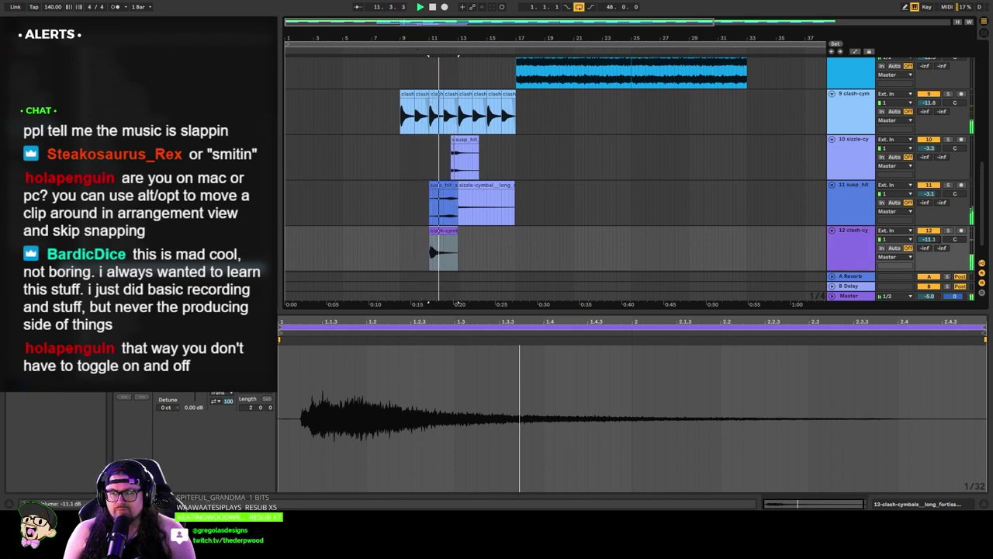
left_click_drag(857, 247, 865, 146)
left_click(929, 148)
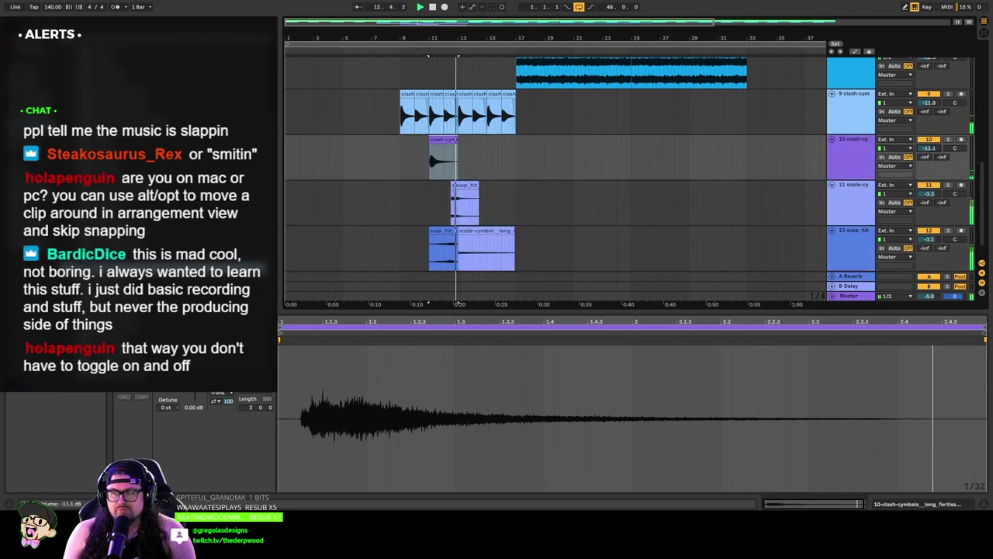
Step: Copy the fortissimo clash-cymbals clip to bar 15 on track 10 and lower the track's volume to -12.7 dB
left_click(440, 142)
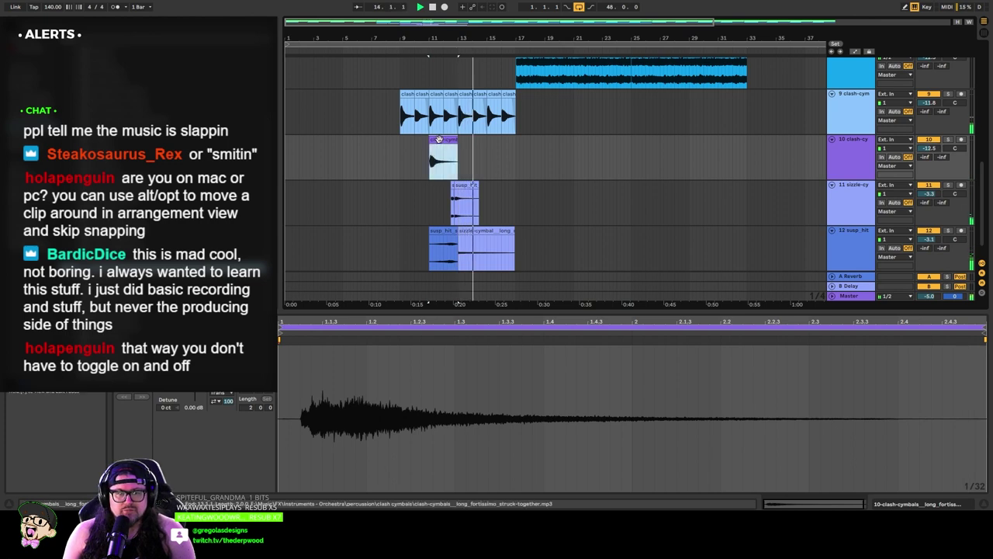
left_click_drag(439, 139, 501, 145)
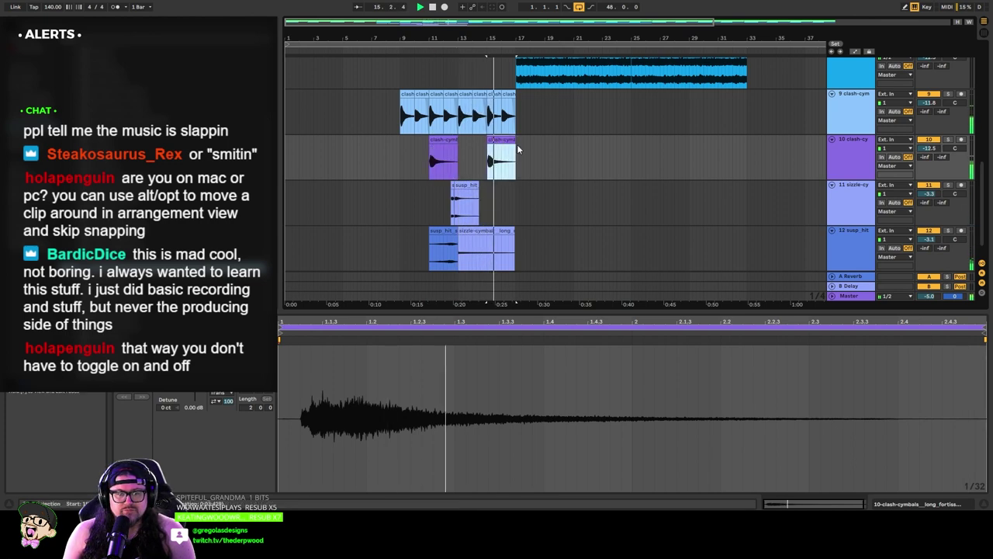
left_click(854, 166)
left_click_drag(927, 148, 927, 151)
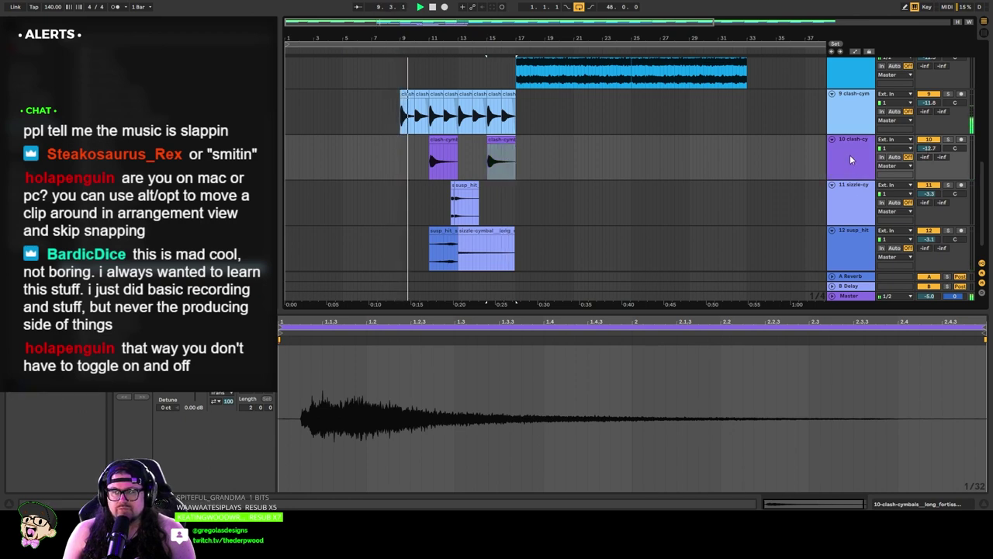
left_click(851, 160)
left_click(850, 159)
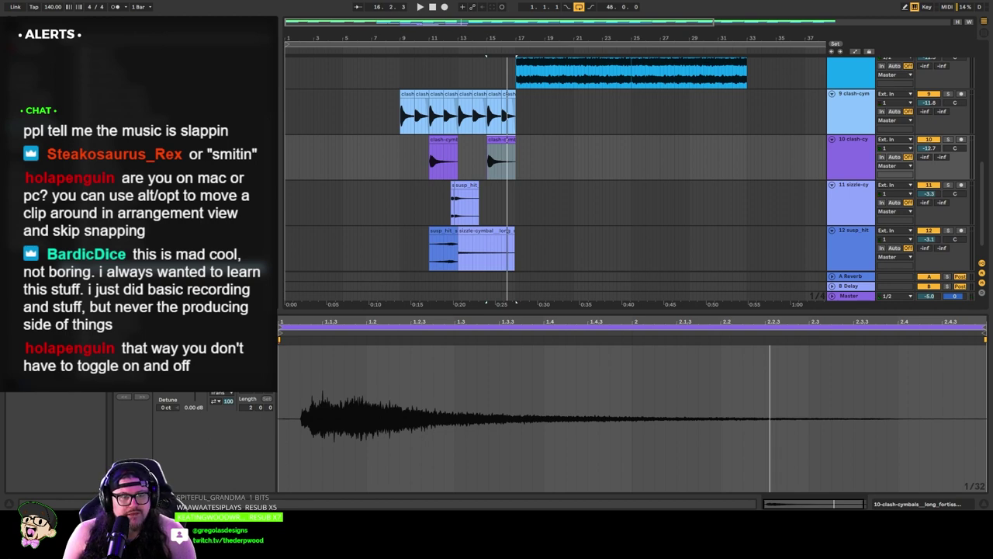
Step: Discard the sample tried near bar 16 on track 11, copy the susp_hit_softmall_ff clip to 16.4.1 instead and play it
left_click_drag(233, 203, 511, 206)
key("Delete")
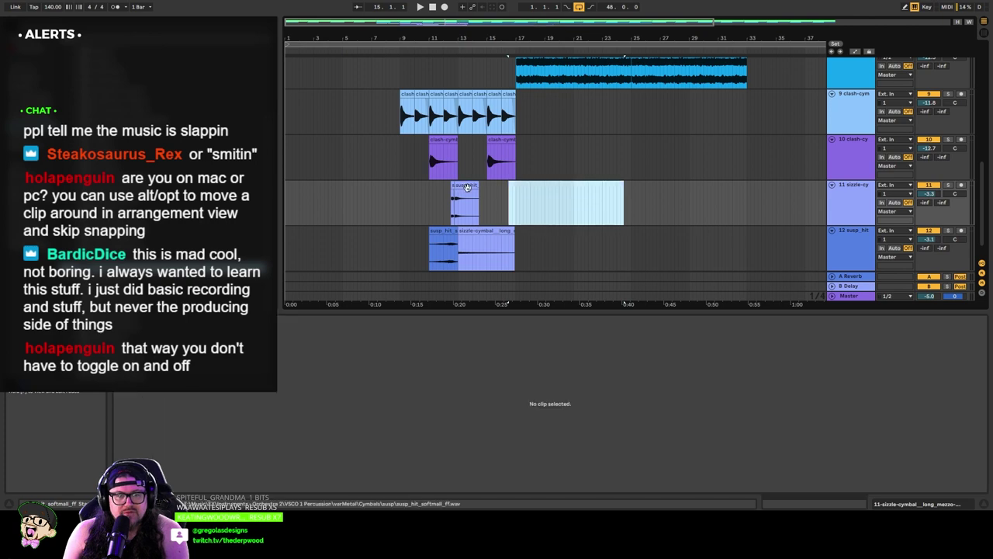
left_click(466, 187)
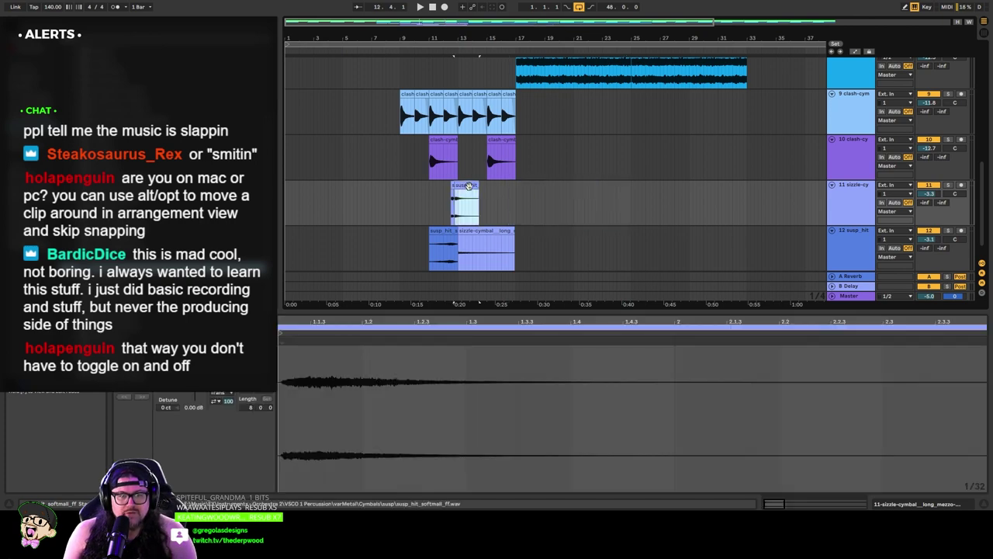
left_click_drag(466, 186, 525, 187)
key("ctrl+z")
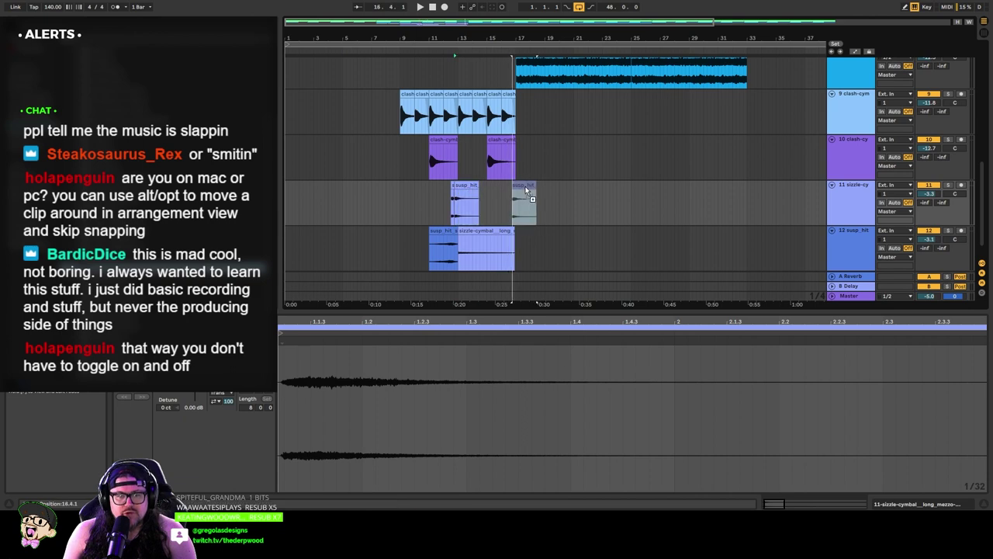
left_click(495, 49)
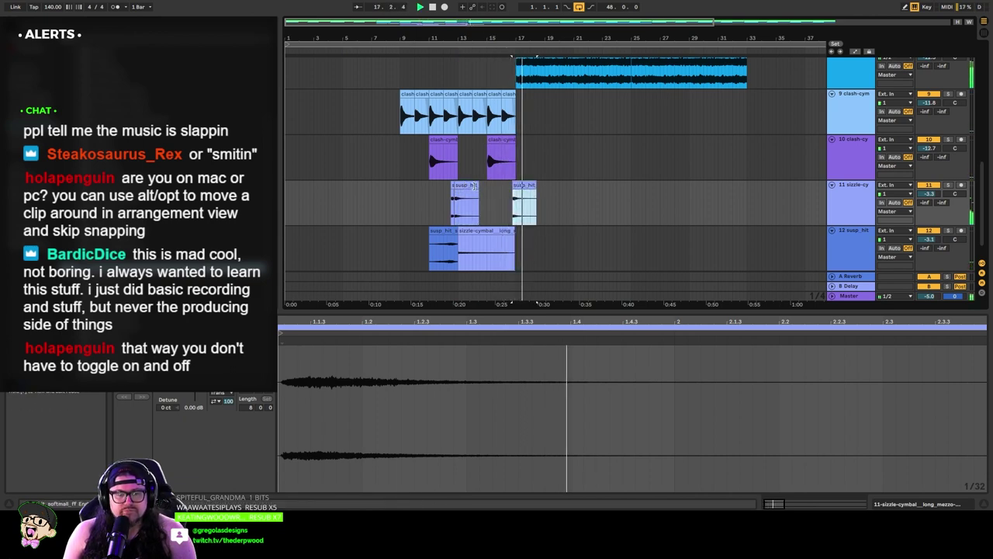
Step: Replace the lone susp_hit copy on track 11 with a copy of both susp_hit clips at 16.3.1 and play from bar 11
key("space")
mouse_move(530, 185)
left_mouse_down()
mouse_move(451, 187)
mouse_move(524, 192)
left_mouse_up()
key("ctrl+z")
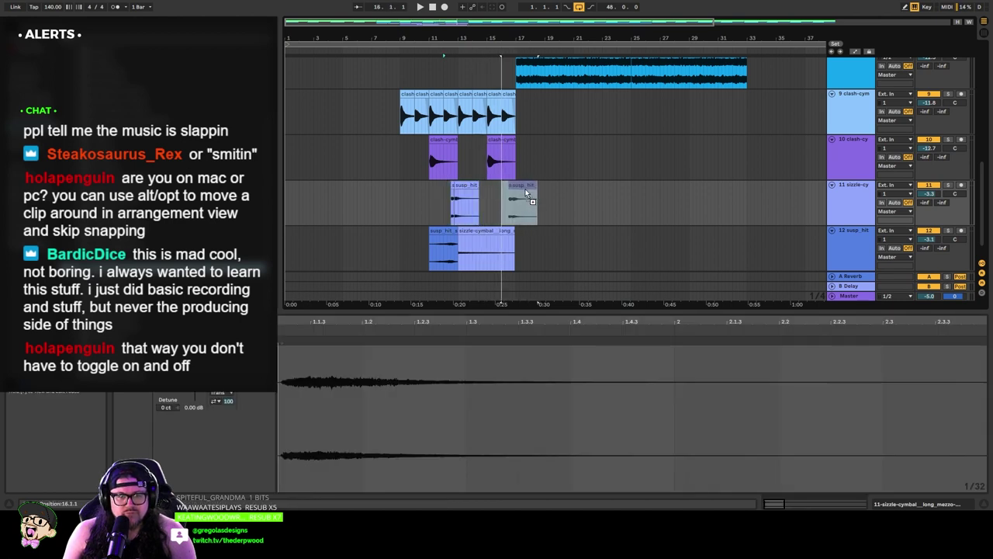
left_click(551, 222)
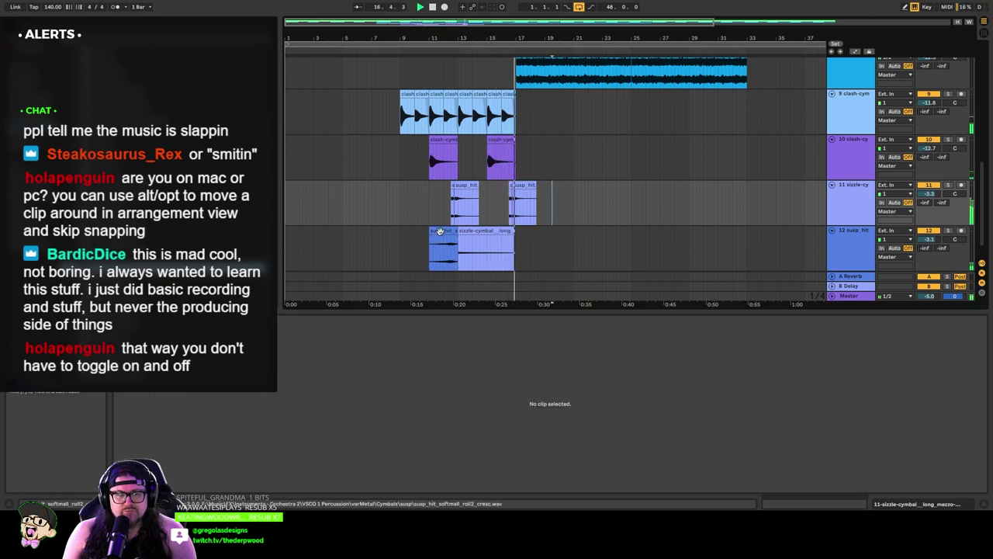
left_click(527, 186)
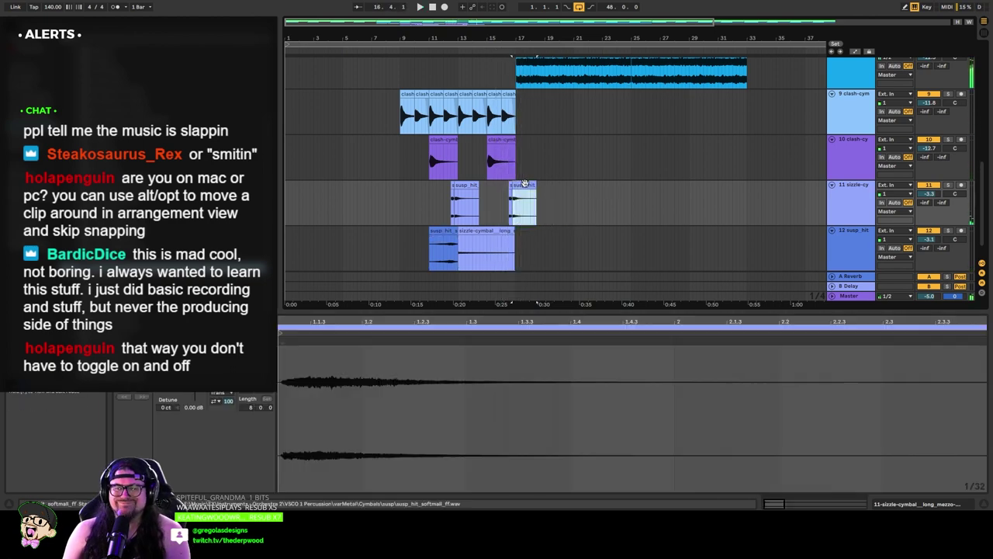
left_click(435, 49)
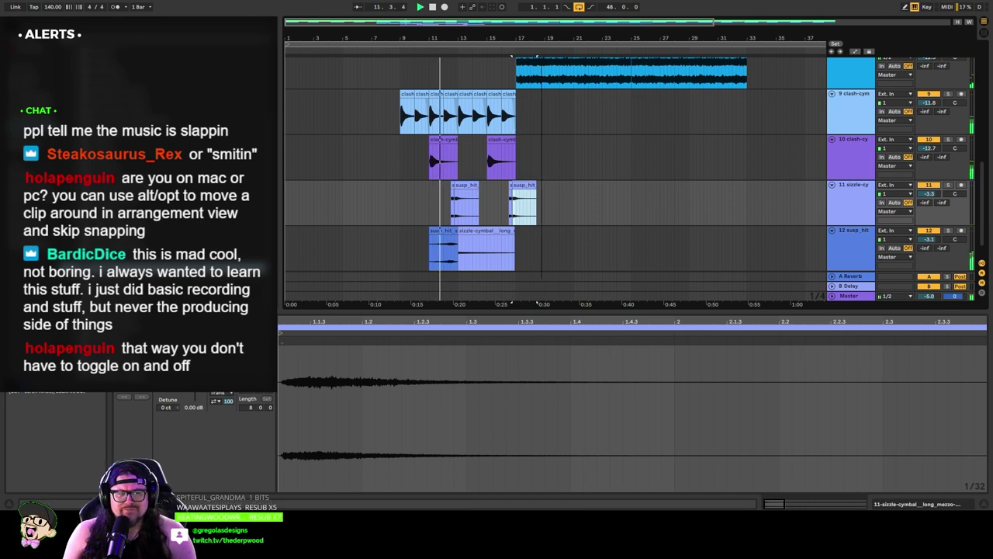
left_click_drag(434, 38, 396, 66)
key("plus")
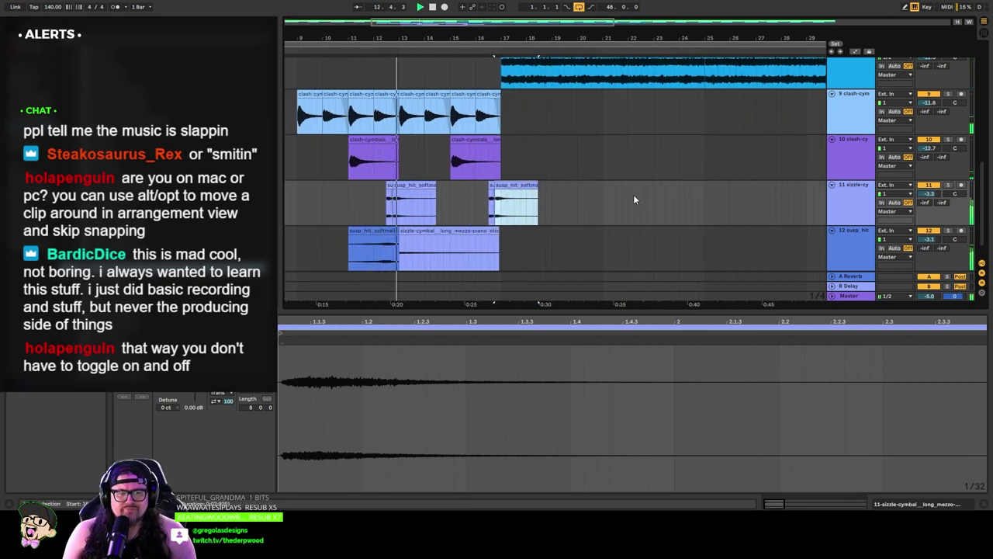
key("space")
Step: Delete the short lead-in susp_hit clip before 12.4.1 and the copied pair near bar 17 on track 11
left_click(400, 186)
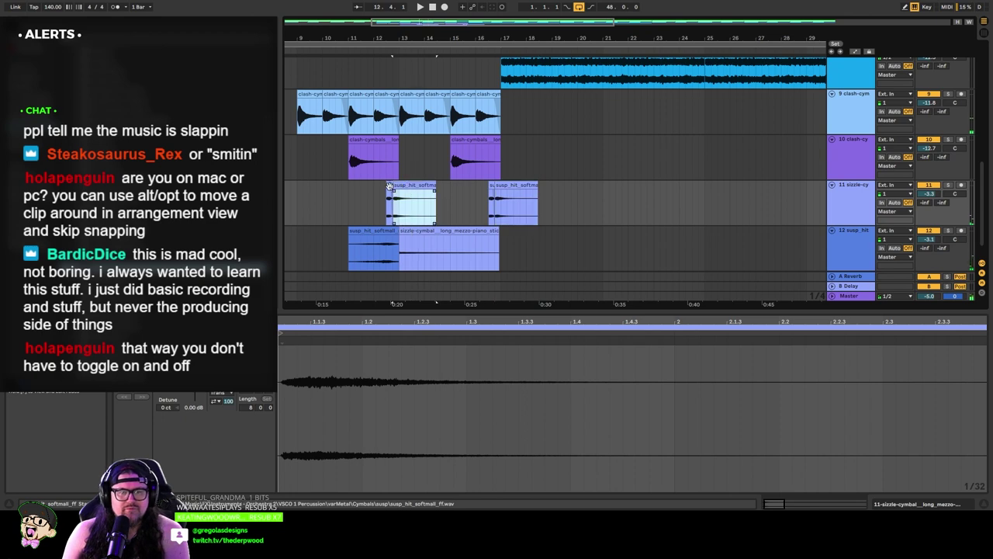
left_click(390, 186)
key("Delete")
left_click(520, 200)
key("Delete")
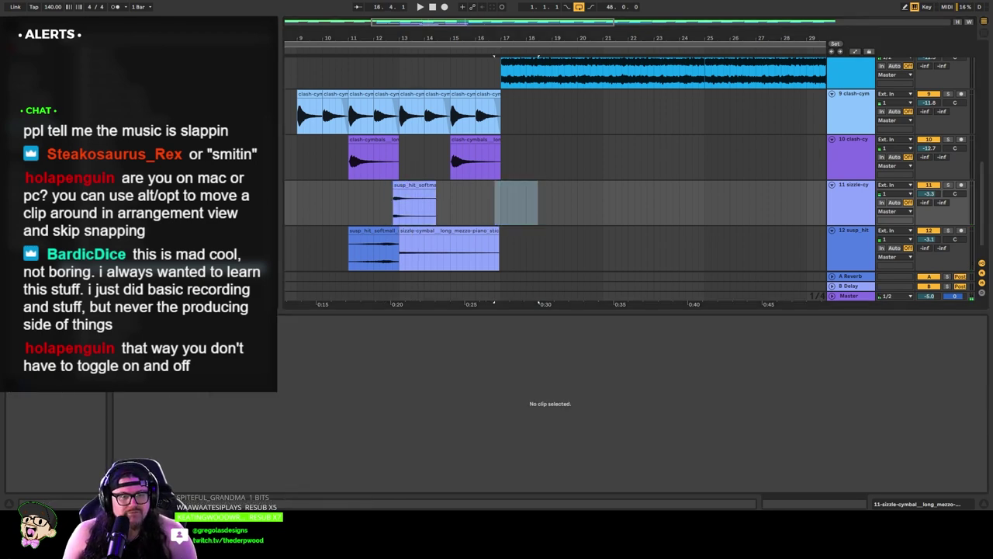
Step: Add a fresh susp_hit_softmall_ff sample to track 11, shortened to one beat at 12.3.1, and play the passage
left_click_drag(233, 194, 526, 204)
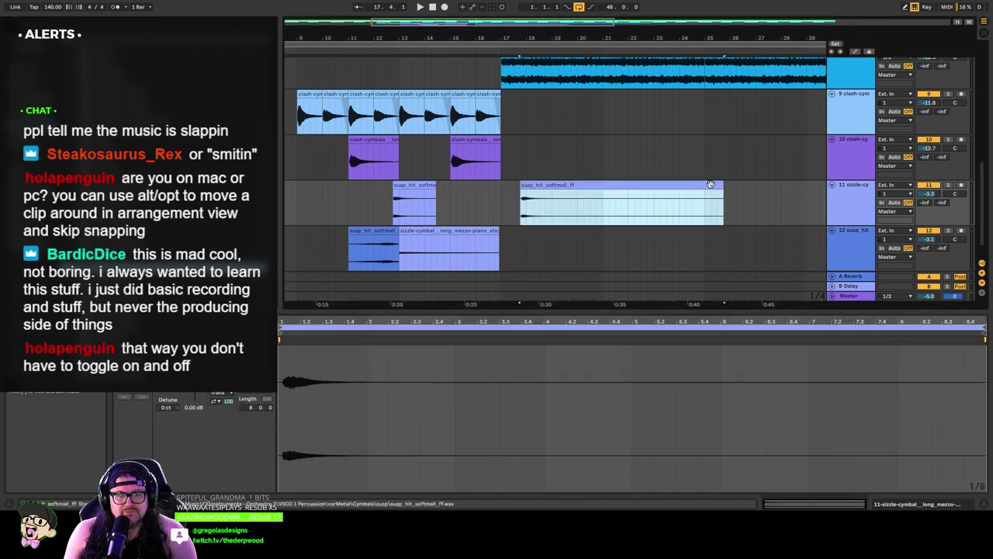
left_click_drag(723, 194, 389, 194)
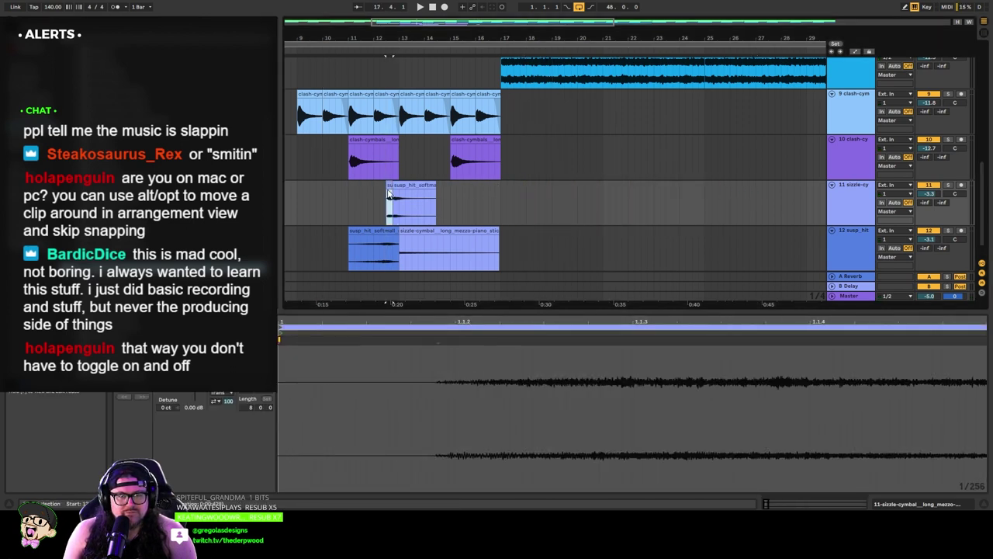
left_click(381, 69)
key("space")
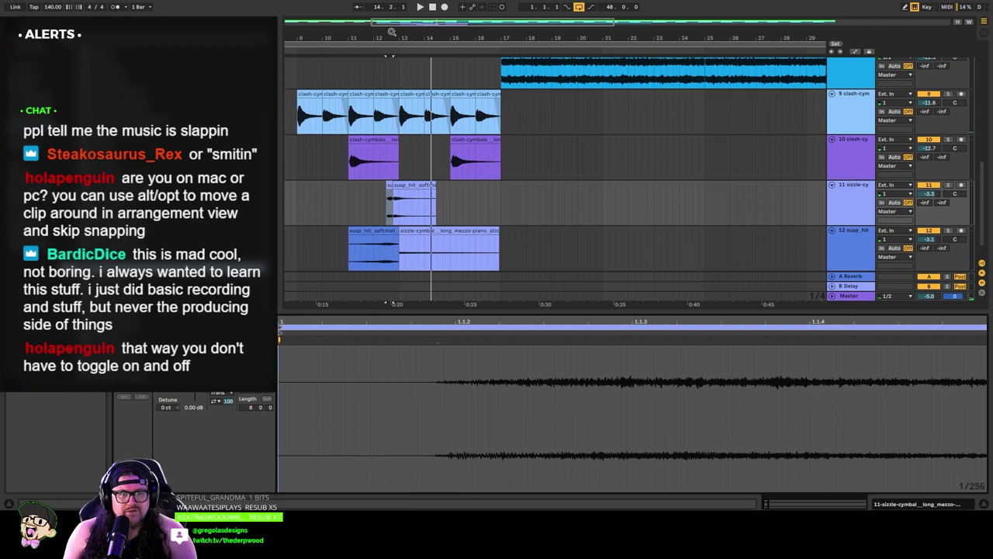
Step: Apply a fade-in to the short susp_hit clip at 12.3.1 on track 11 and listen to it
left_click_drag(391, 33, 689, 116)
left_click_drag(346, 37, 346, 21)
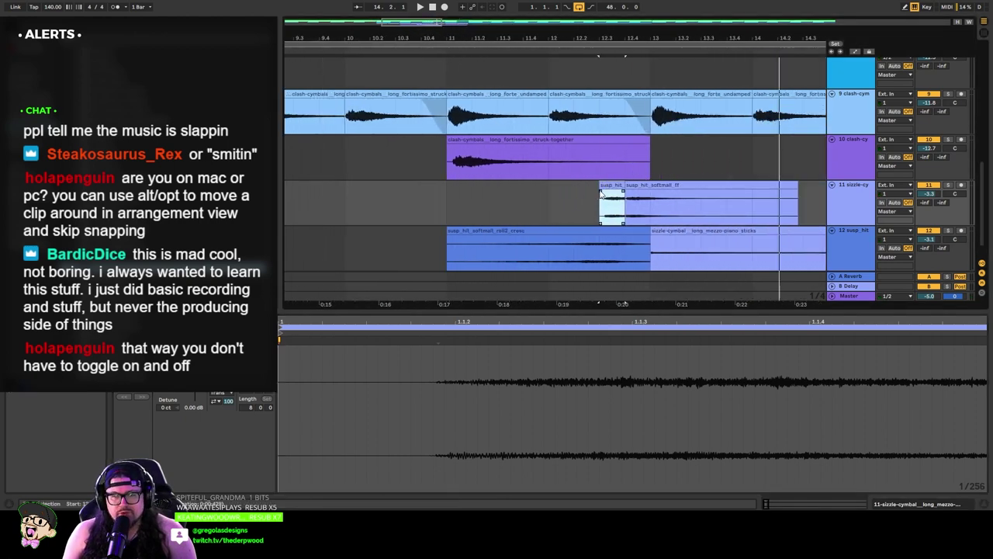
left_click_drag(601, 194, 612, 193)
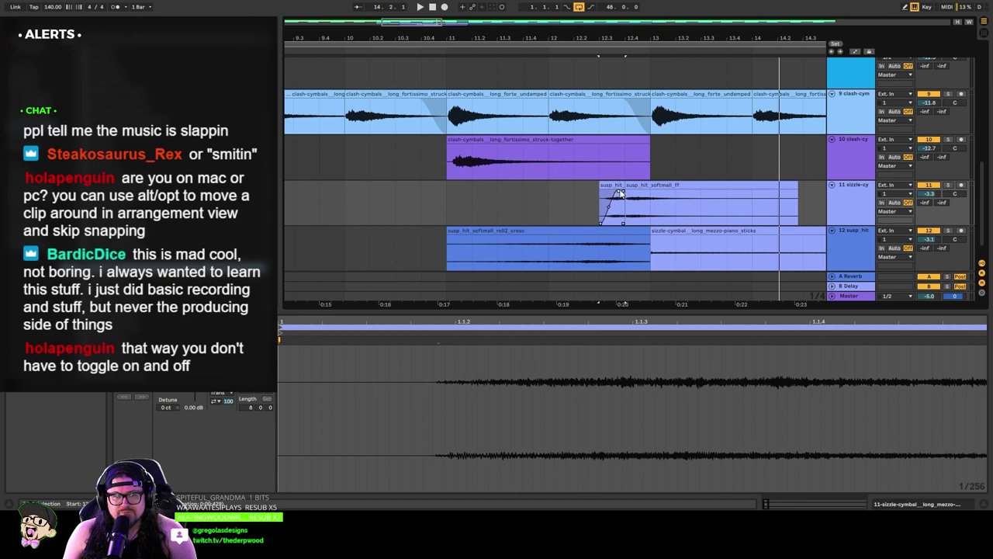
left_click(588, 52)
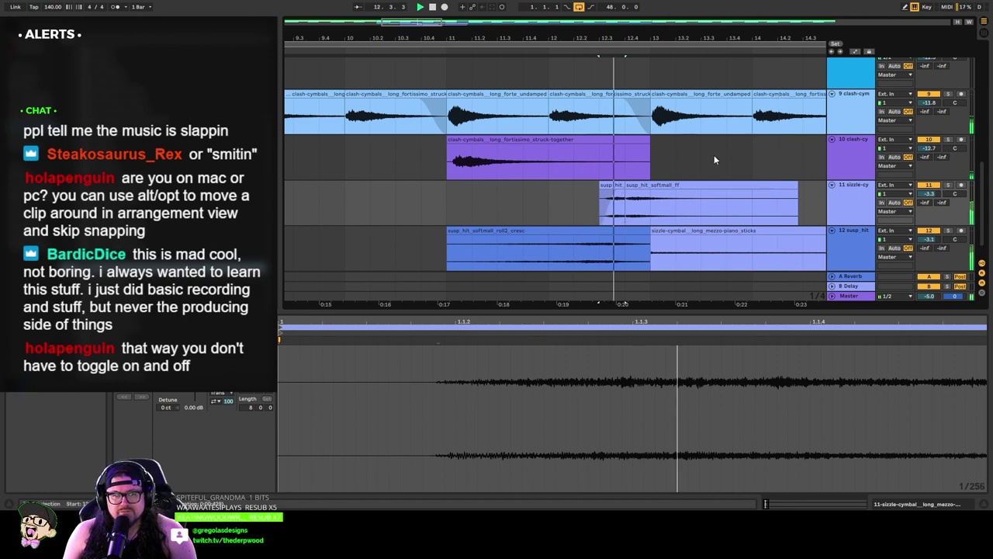
Step: Duplicate track 11 and separate the hits, keeping the 12.3.1 clip extended to bar 14 on the copy and the 12.4.1 clip on track 11
left_click(839, 208)
key("ctrl+d")
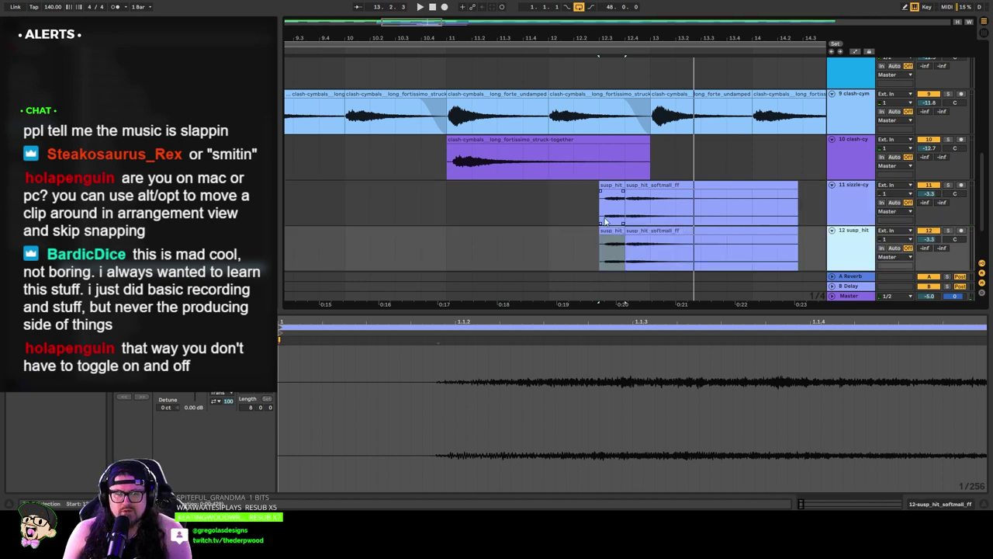
left_click(643, 230)
key("Delete")
left_click_drag(624, 231, 742, 237)
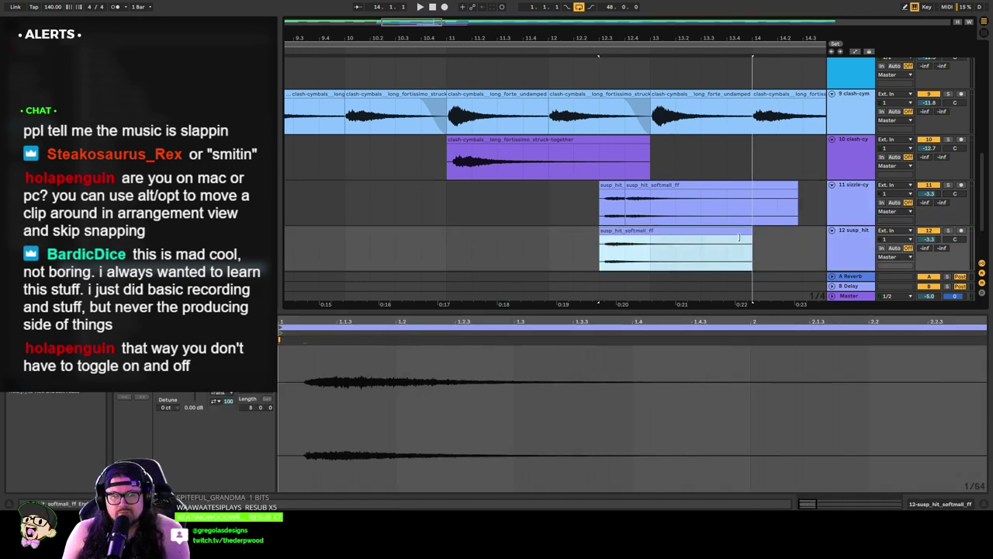
left_click(613, 185)
key("Delete")
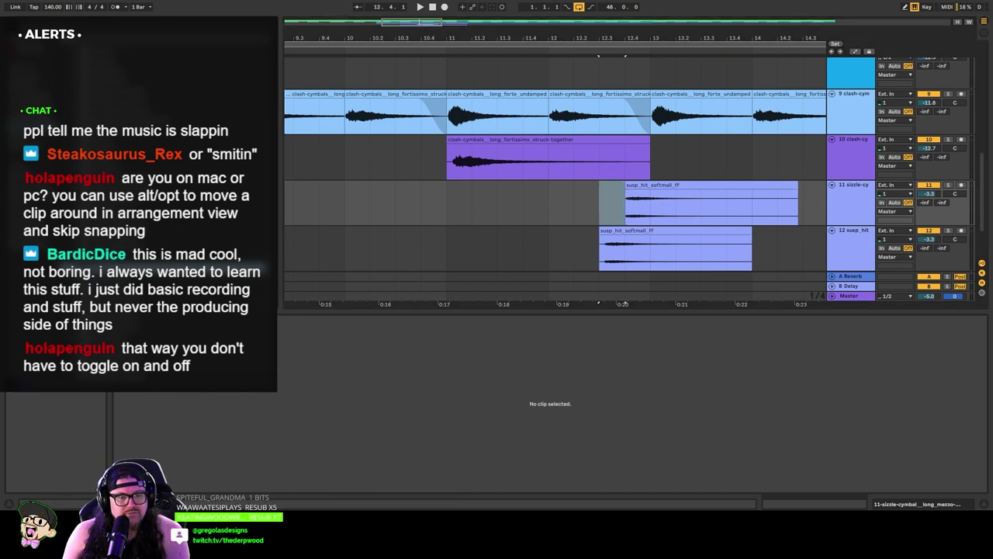
Step: Replace the clip on track 12 with the susp_hit_softmall_p sample at 12.3.1 and raise its gain to 24.0 dB
left_click(632, 247)
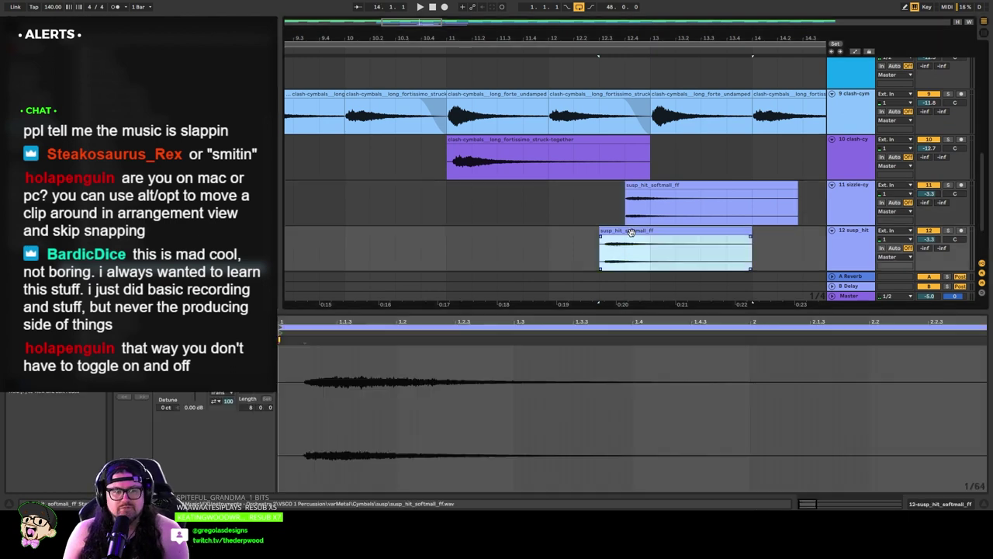
key("Delete")
left_click(600, 243)
key("ctrl+z")
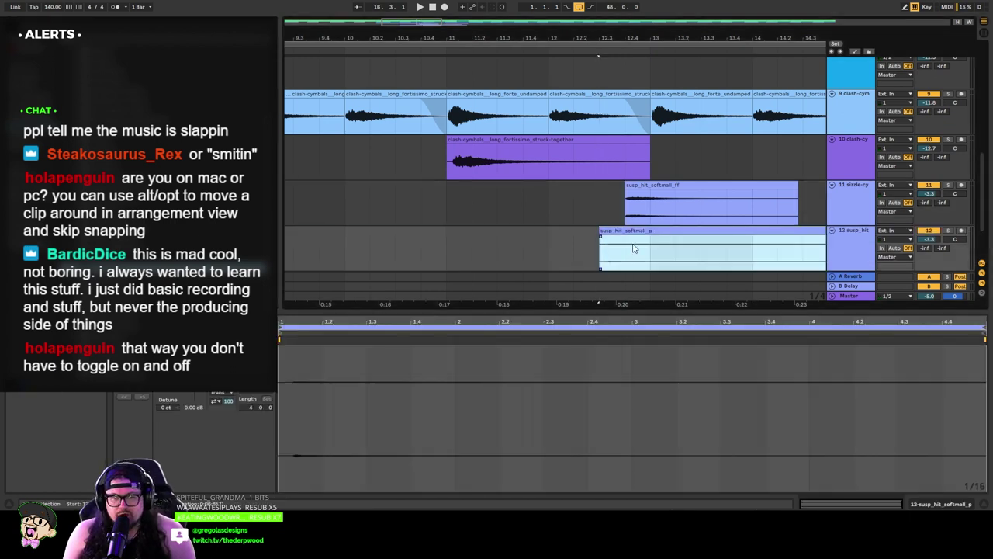
left_click_drag(199, 394, 199, 346)
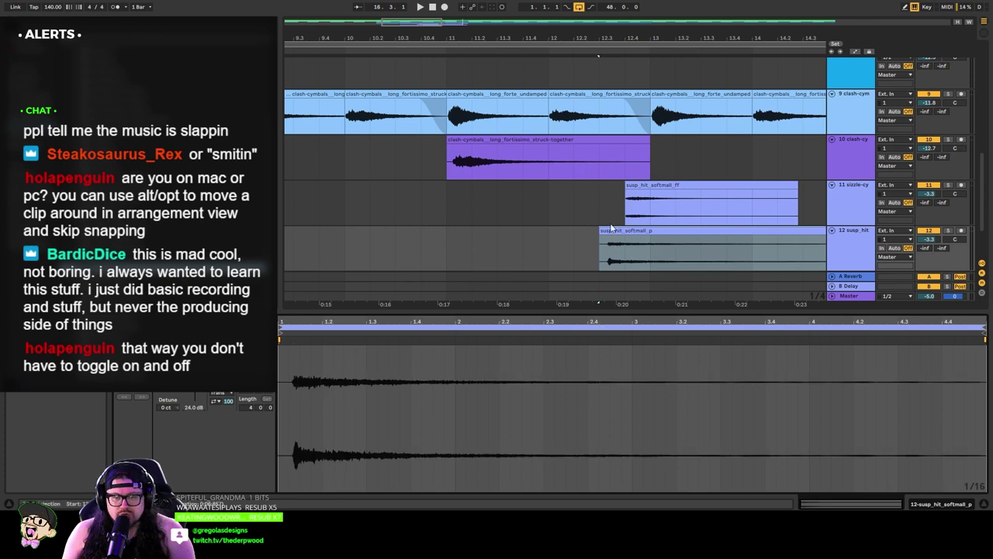
Step: Trim the silence from the susp_hit_softmall_p clip's start with the grid off, realign it to 12.3.1 with the 1/4 grid, and play it
right_click(586, 241)
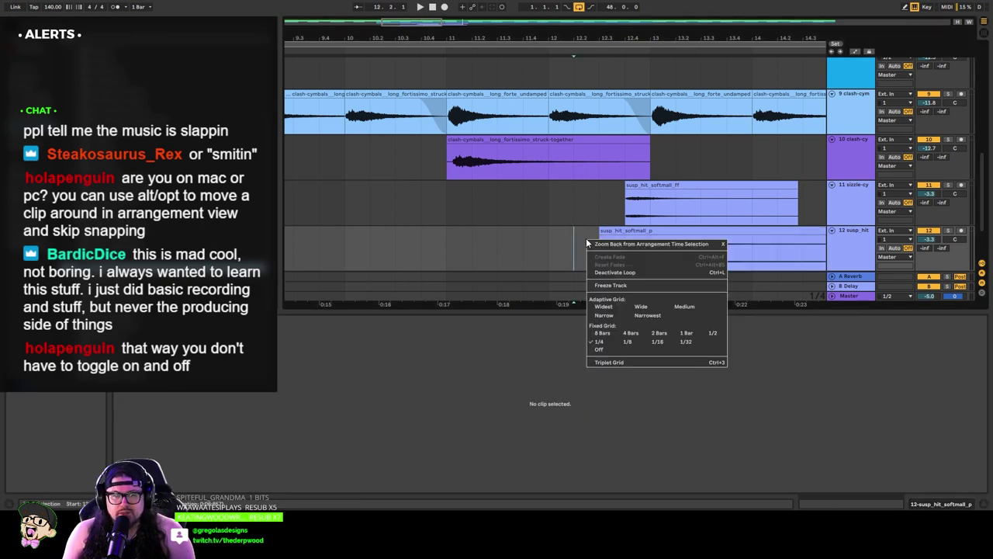
left_click(609, 350)
mouse_move(601, 233)
left_mouse_down()
mouse_move(626, 231)
mouse_move(620, 237)
left_mouse_up()
right_click(567, 240)
left_click(582, 346)
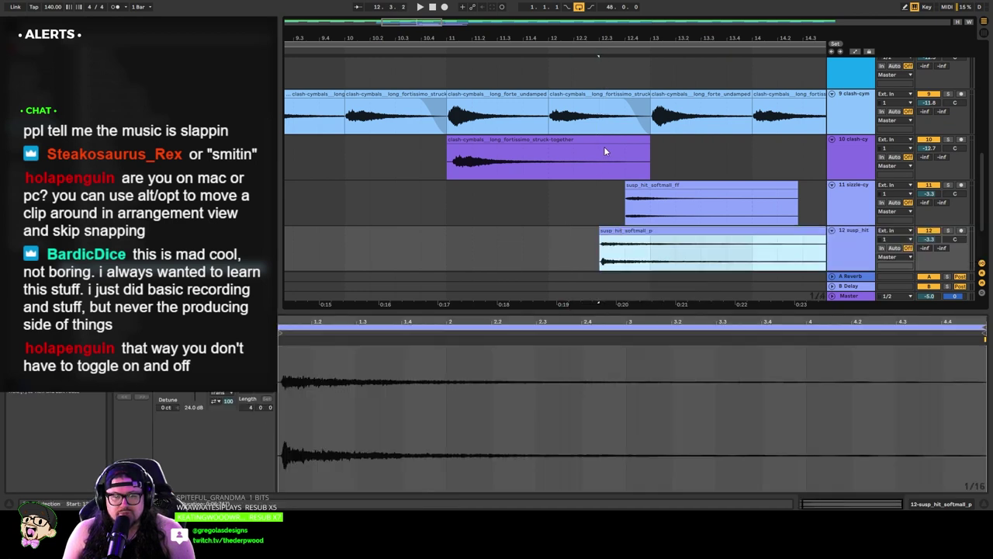
key("space")
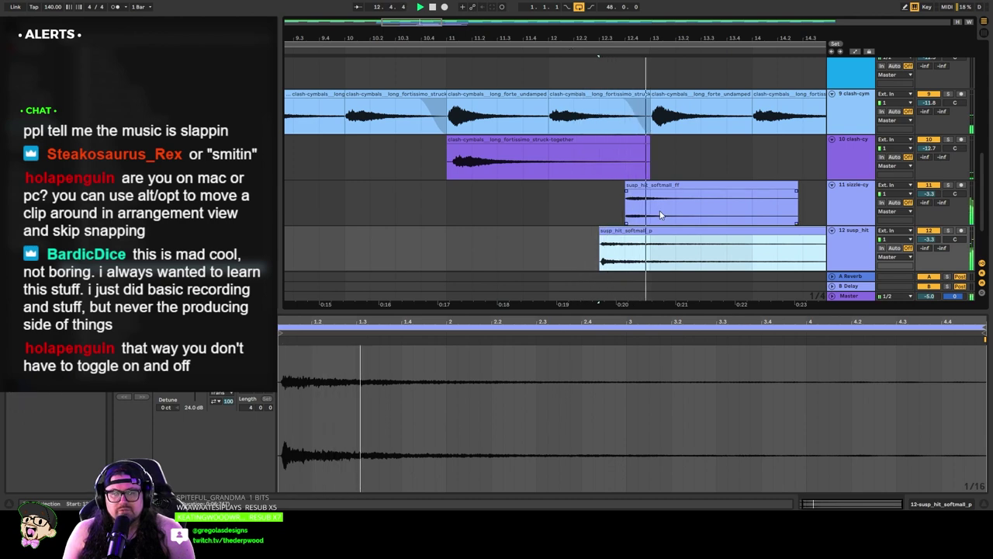
Step: Extend track 11's susp_hit_softmall_ff clip to 16.3.1, copy it together with track 12's clip four bars on, and play from before bar 12
left_click_drag(521, 38, 522, 6)
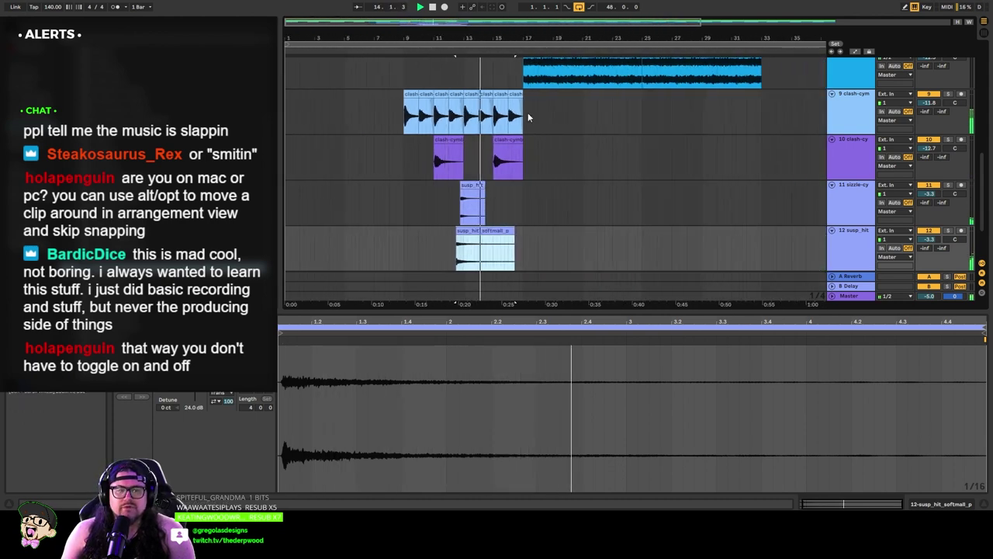
left_click(527, 242)
key("space")
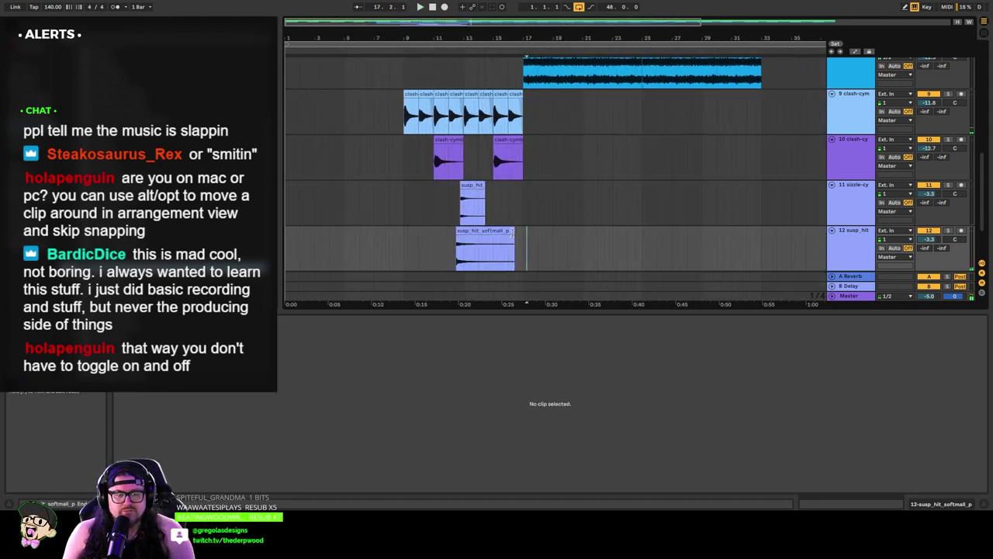
left_click(478, 230)
left_click(472, 186, "shift")
left_click(526, 207)
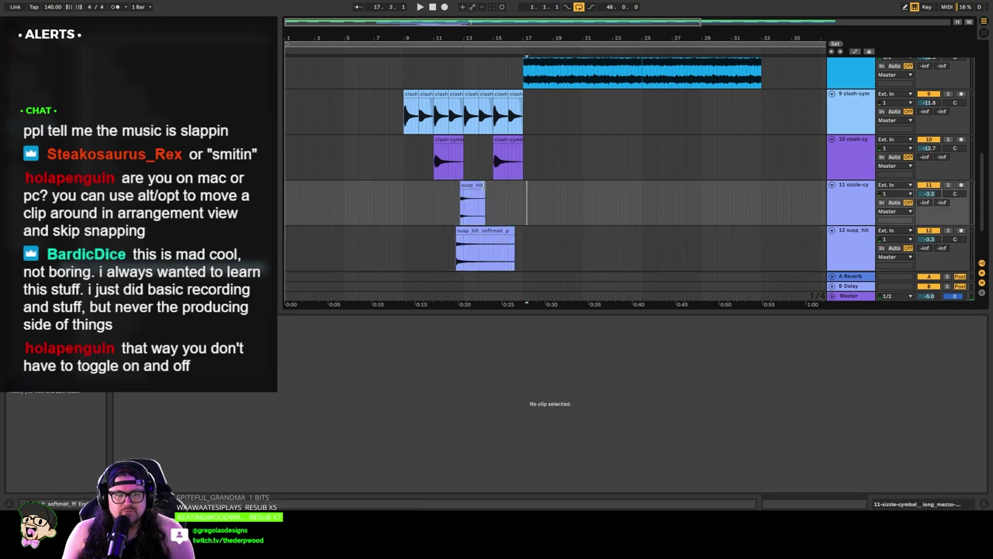
left_click_drag(483, 185, 529, 186)
left_click(468, 194, "shift")
left_click(448, 50)
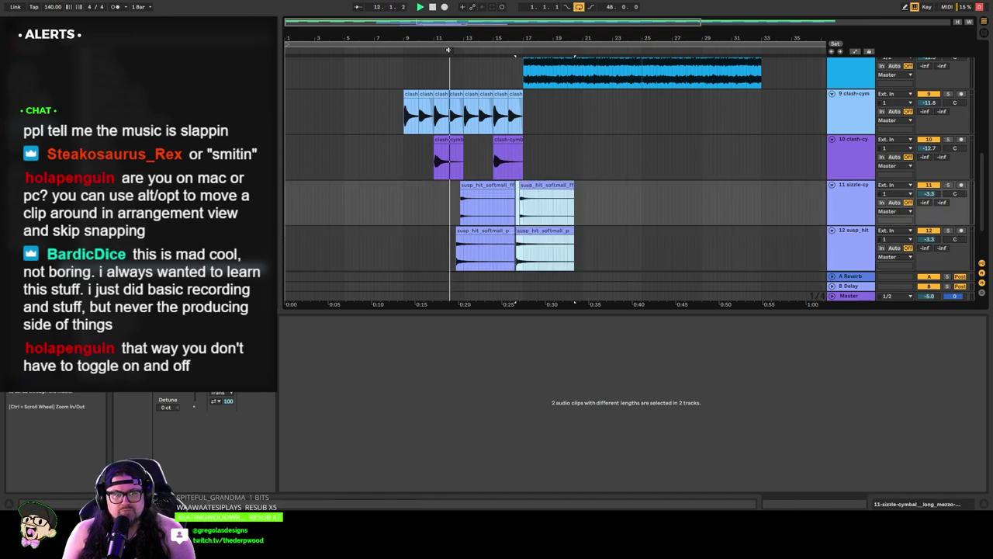
Step: Place a four-bar susp_hit_softmall_roll2_cresc clip just after bar 15 on track 13 and play from about bar 11
left_click(631, 208)
scroll(561, 225, "down", 2)
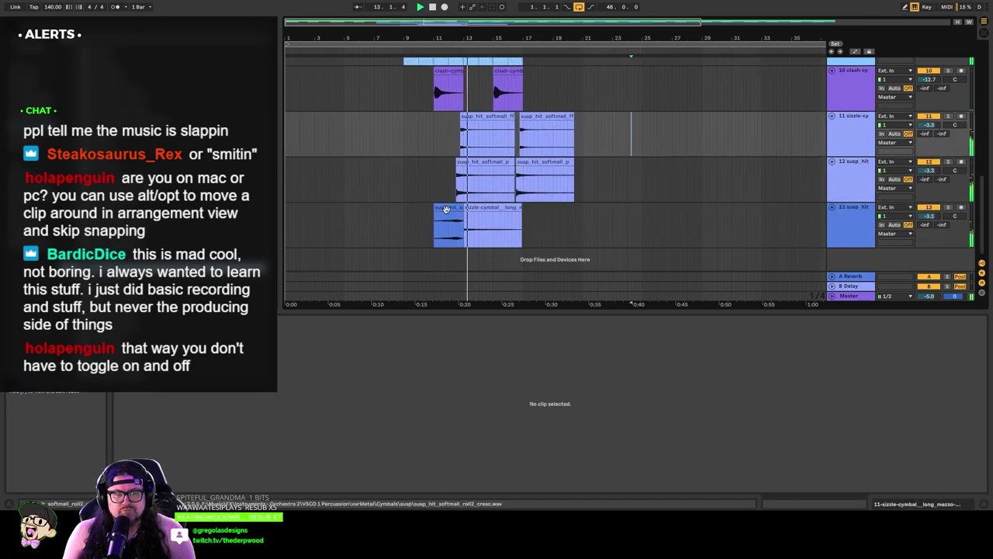
left_click_drag(447, 210, 557, 219)
key("space")
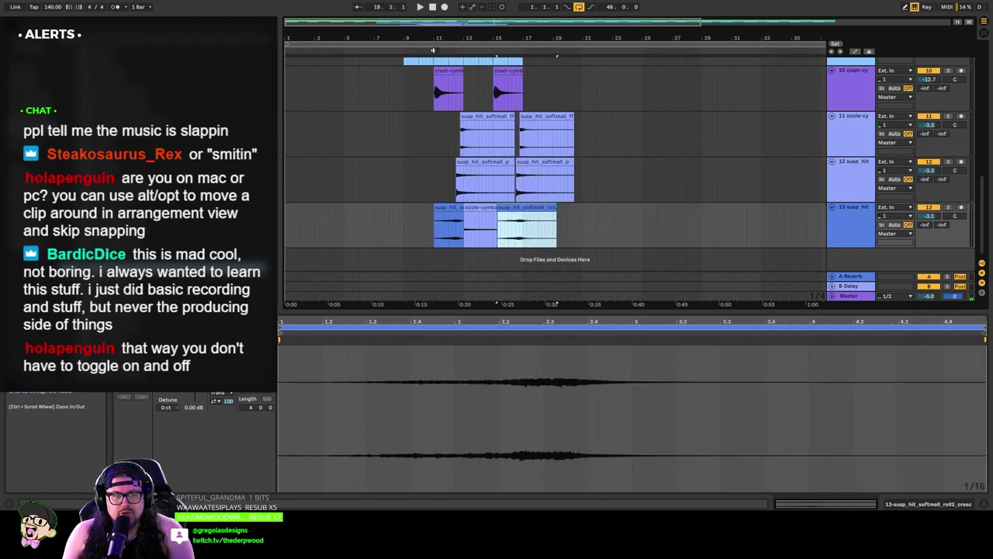
left_click(610, 229)
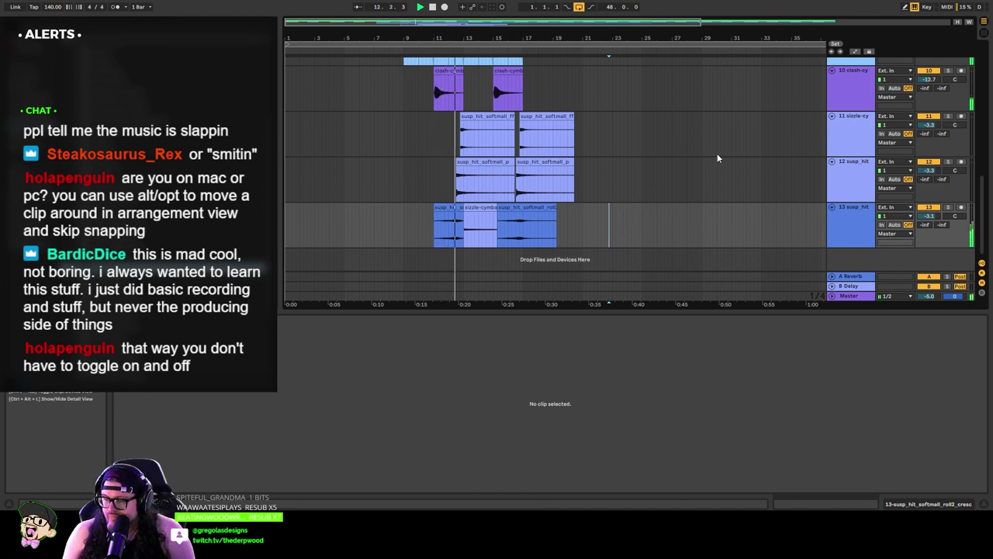
Step: Listen through the passage after bar 12 while reviewing the cymbal tracks against the choir and other loop tracks
left_click(441, 154)
scroll(433, 157, "up", 3)
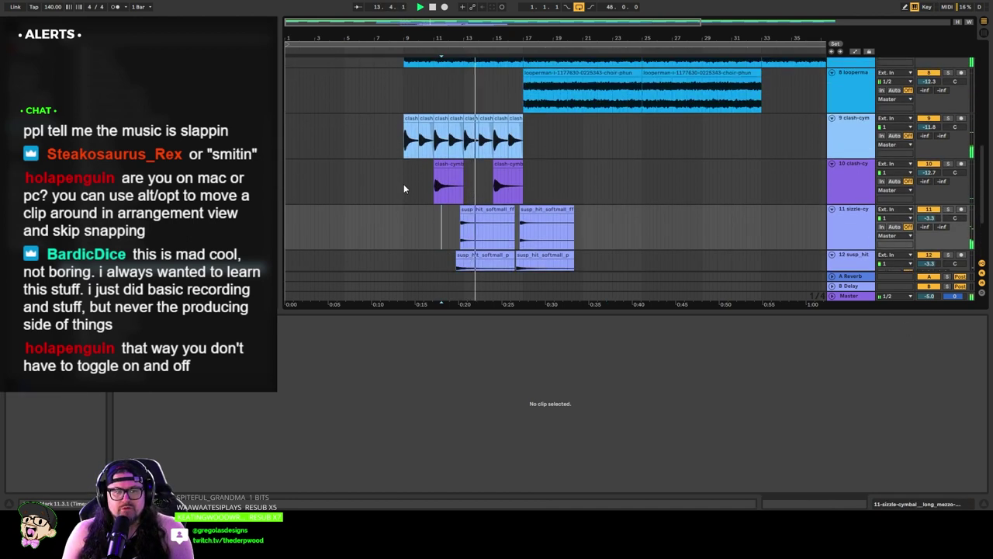
scroll(405, 186, "down", 3)
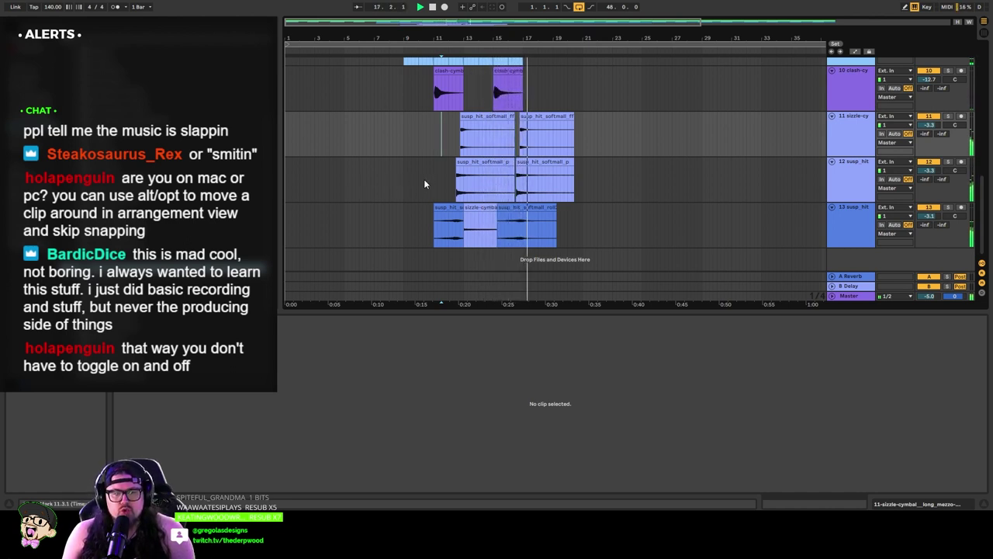
scroll(434, 185, "up", 2)
scroll(542, 178, "up", 4)
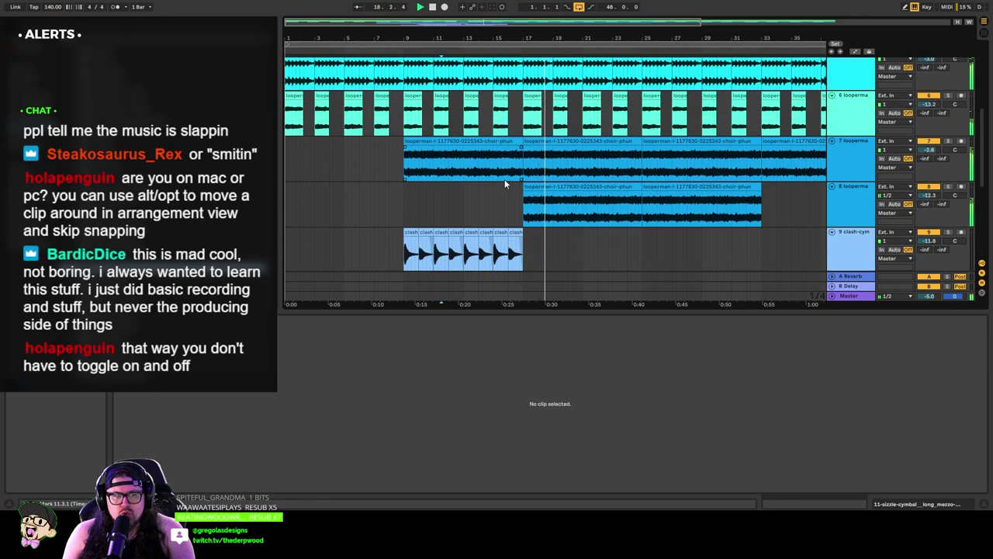
scroll(503, 183, "up", 1)
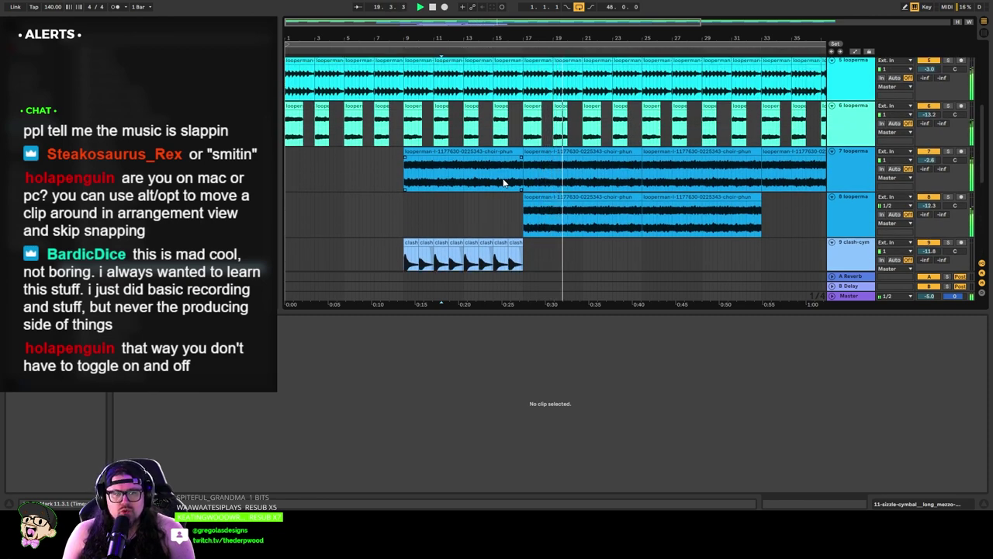
scroll(613, 183, "down", 3)
scroll(611, 202, "down", 3)
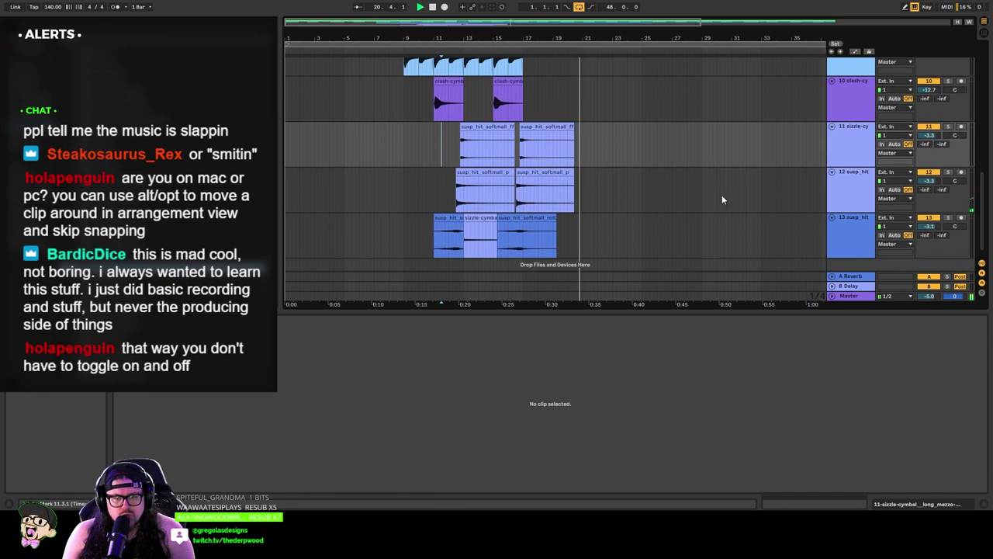
scroll(568, 237, "down", 1)
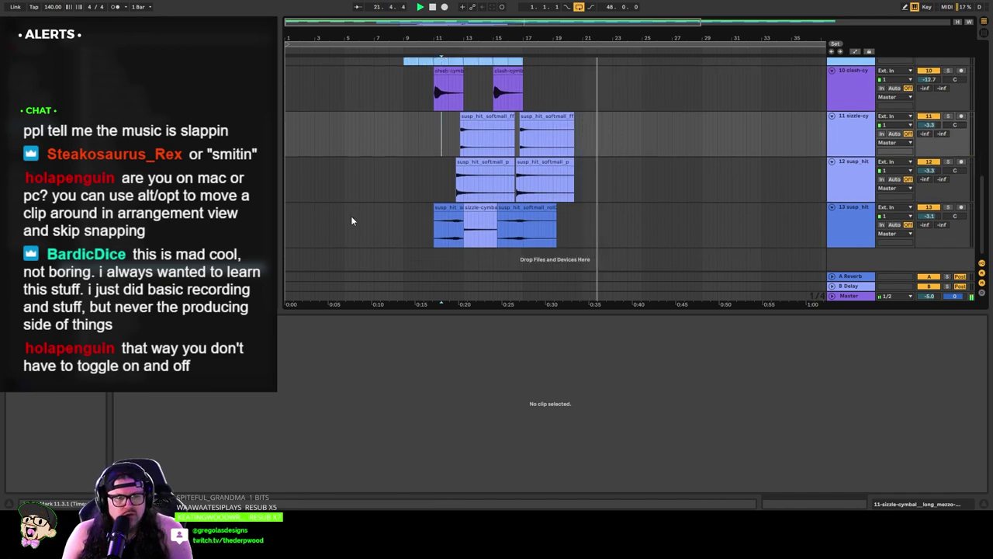
Step: Stop playback and look up the source file of track 3's second battle-march clip, starting at bar 17
scroll(338, 210, "up", 10)
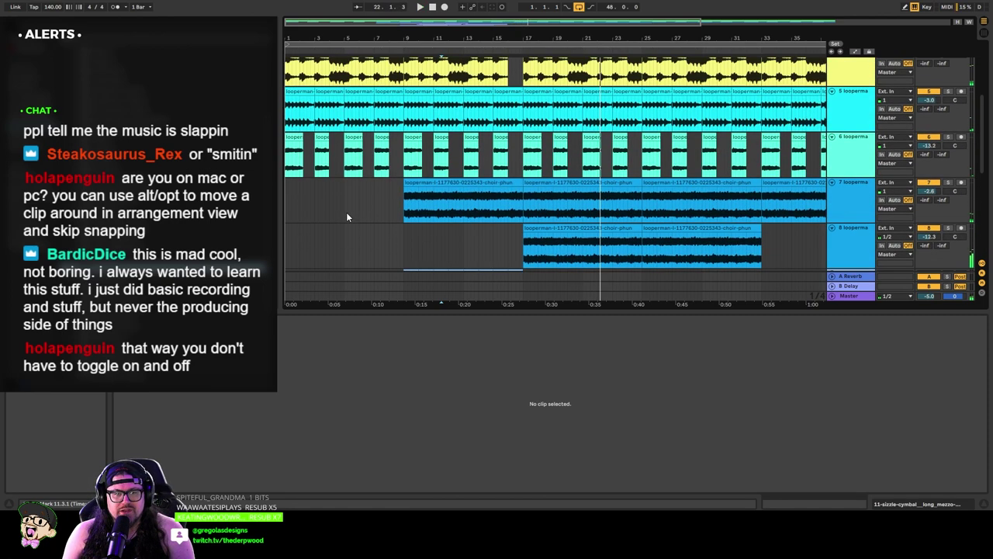
scroll(838, 122, "up", 3)
left_click(838, 123)
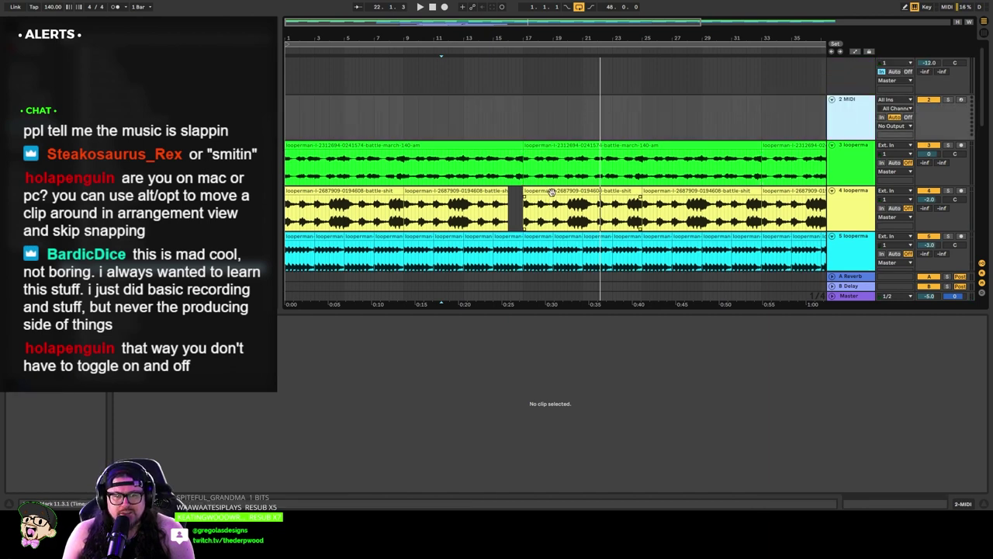
left_click(570, 145)
right_click(570, 144)
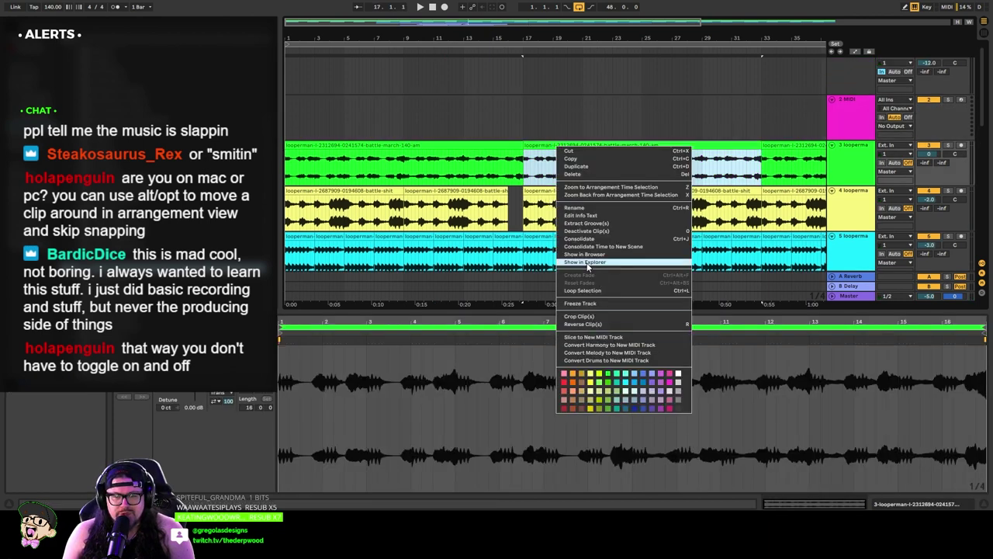
left_click(892, 313)
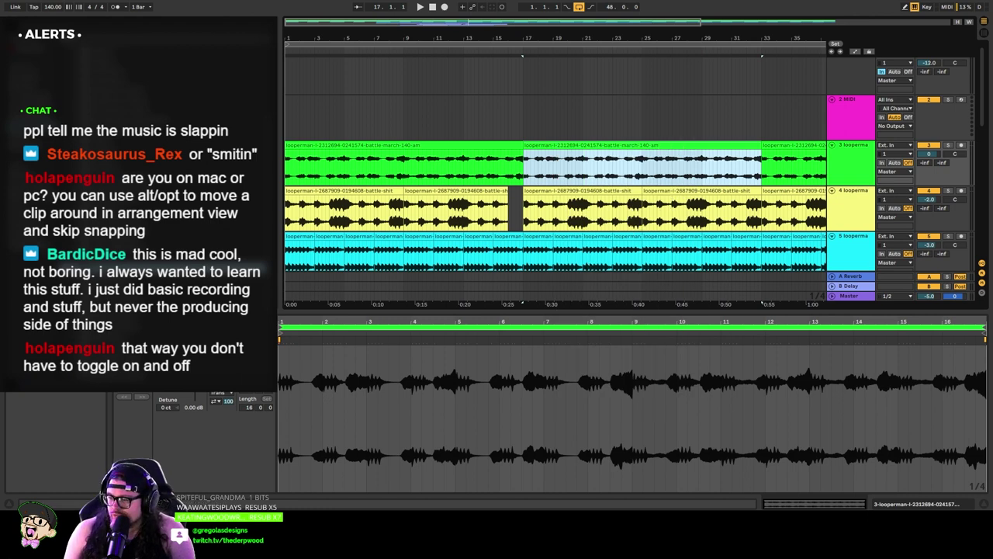
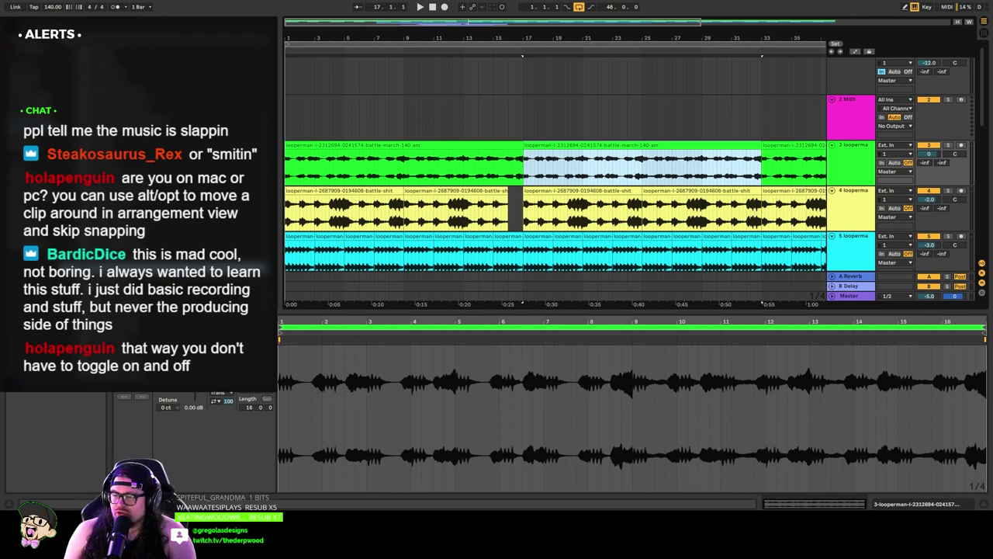
Step: Insert an empty MIDI clip from bar 17 to bar 21 on track 2 and open it for note editing
left_click(842, 120)
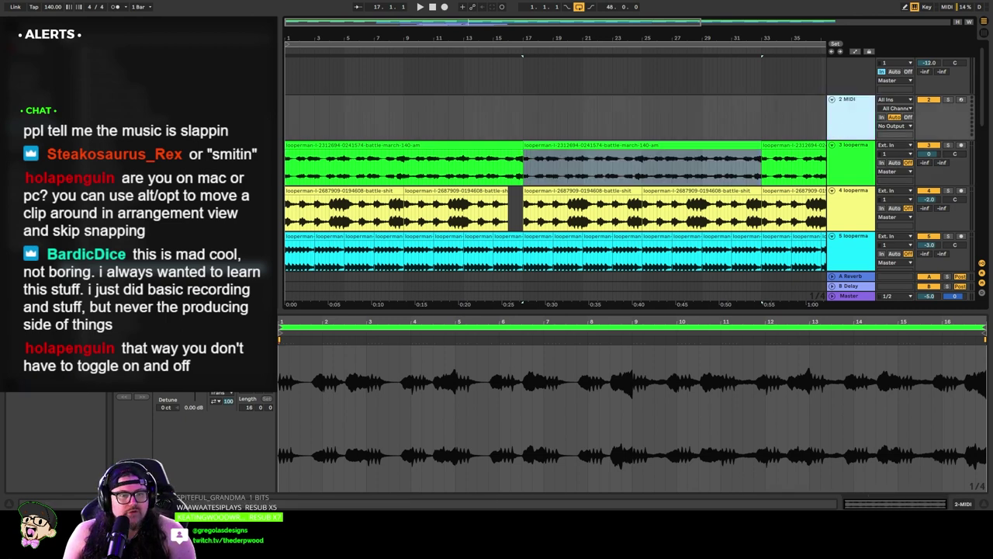
left_click(540, 117)
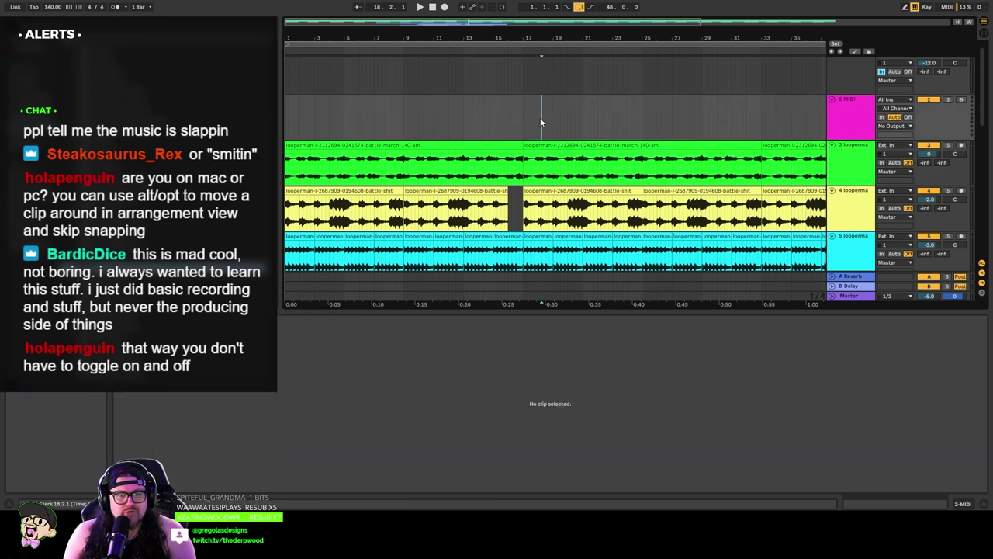
left_click_drag(540, 108, 582, 101)
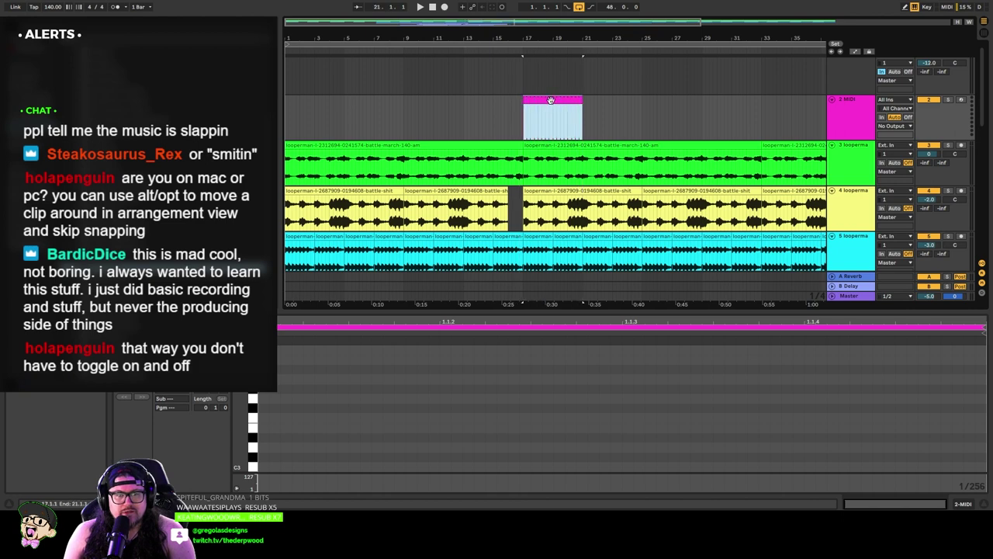
left_click(550, 100)
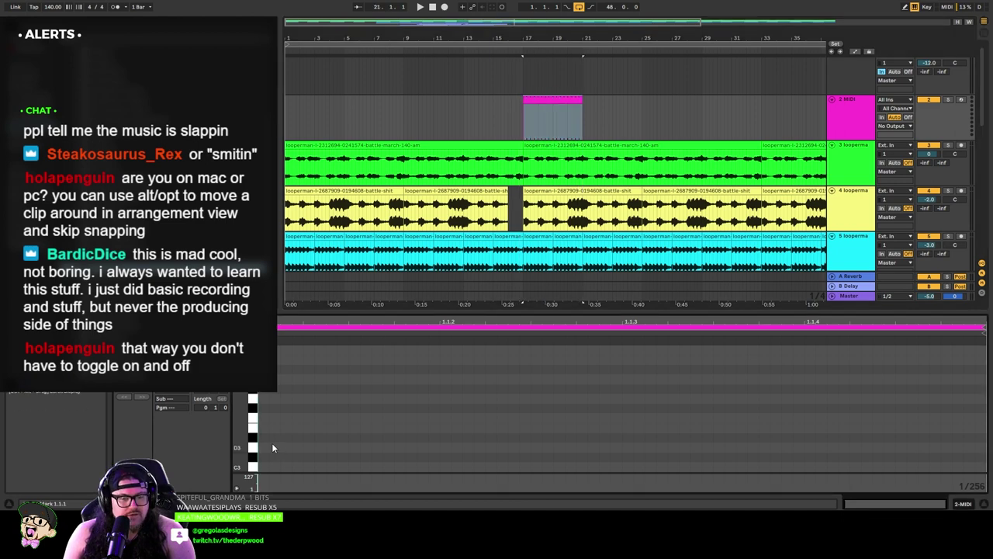
Step: Draw three very short rising notes, E3, G3 and B3, at the clip's start with Draw Mode, and leave Draw Mode
right_click(317, 419)
left_click(359, 408)
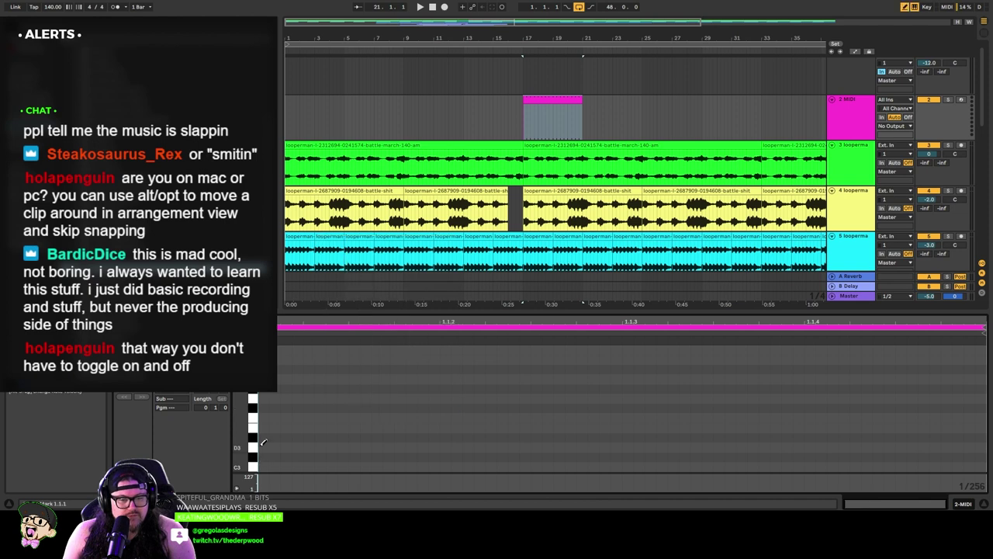
left_click_drag(269, 426, 439, 426)
key("ctrl+z")
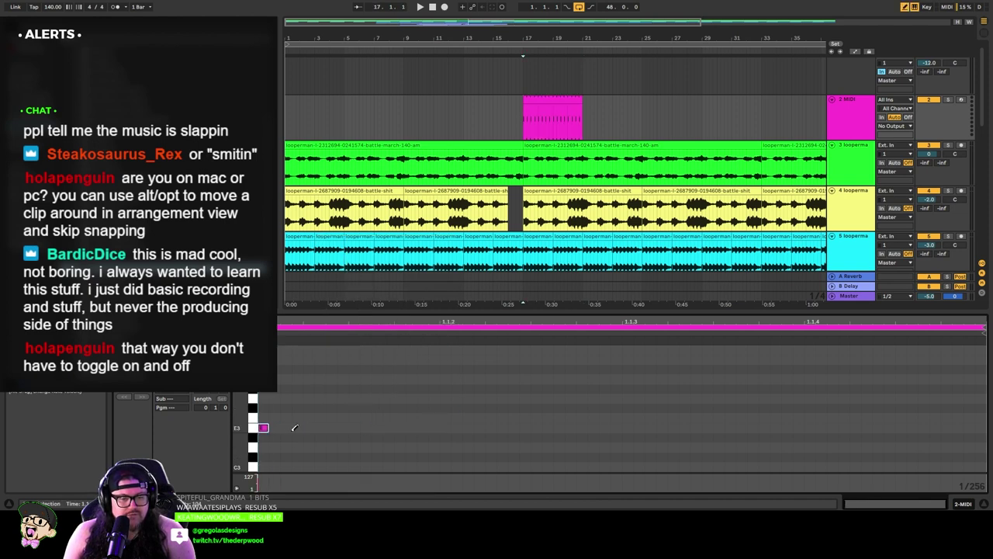
left_click(275, 398)
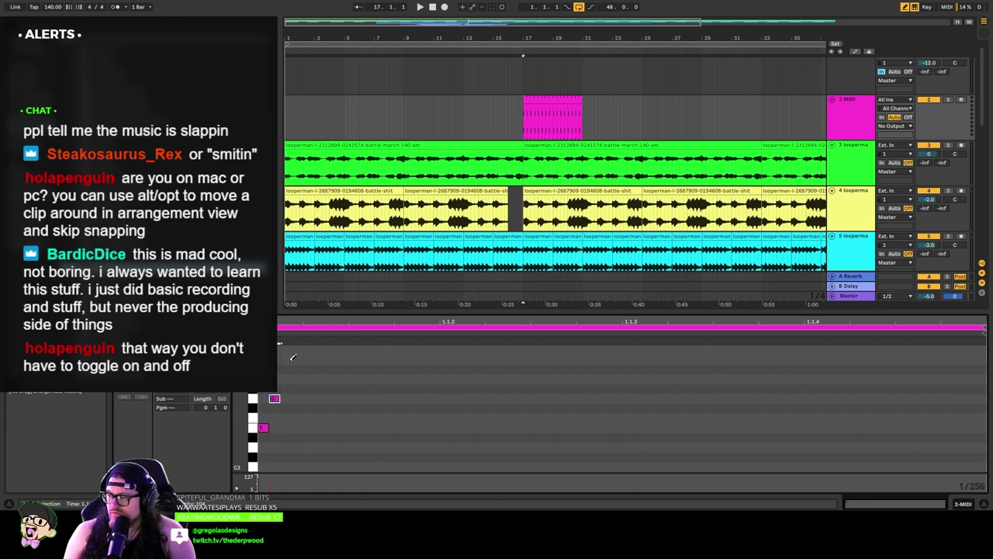
left_click(292, 358)
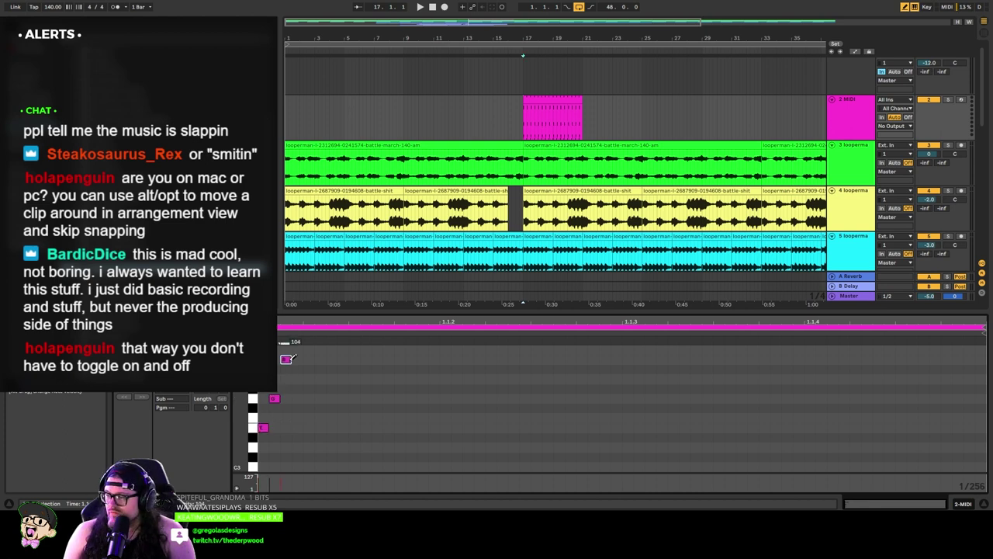
right_click(309, 417)
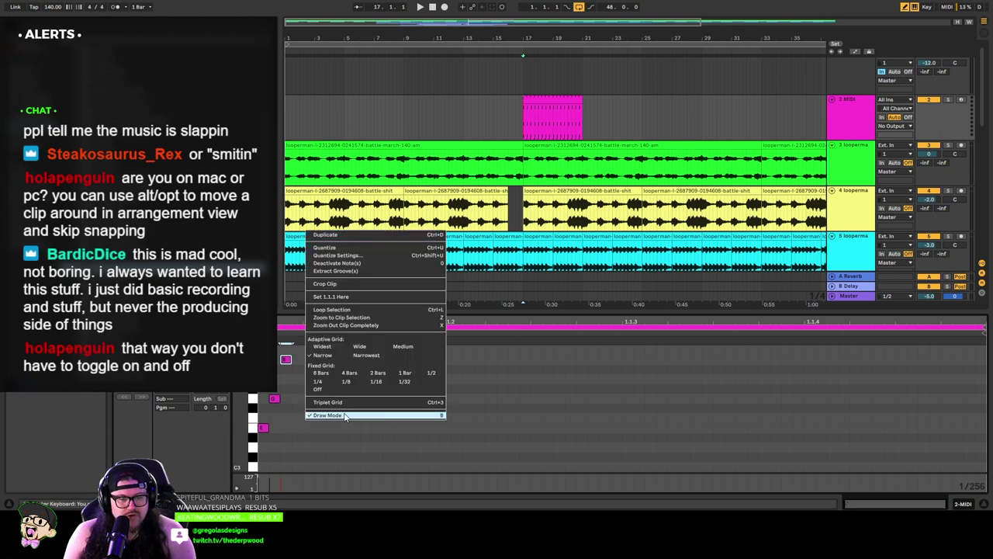
left_click(346, 416)
Step: Lengthen the three notes to an eighth note each and move G3 to start at 1.1.3, directly after E3
left_click_drag(335, 438, 277, 351)
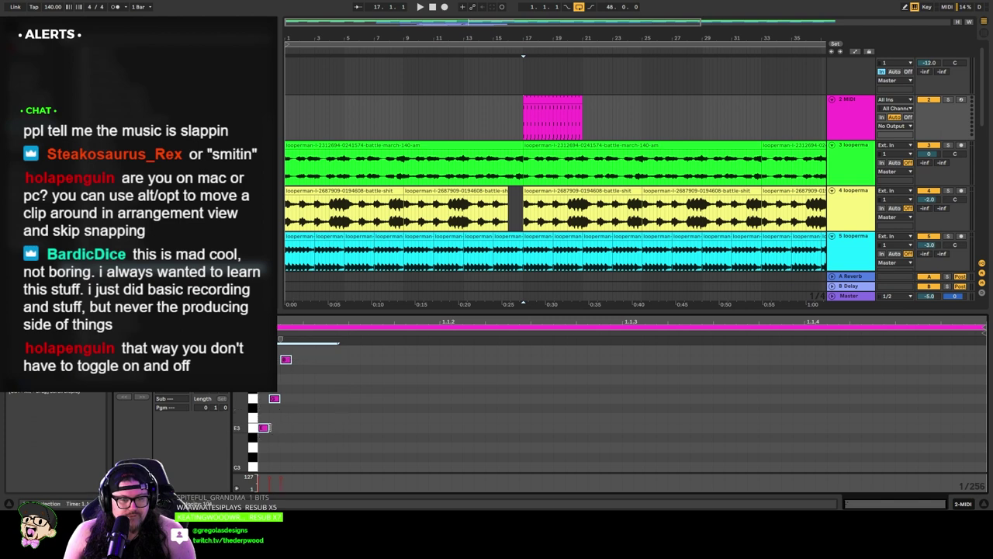
mouse_move(269, 428)
left_mouse_down()
mouse_move(637, 424)
mouse_move(624, 424)
left_mouse_up()
left_click(510, 415)
left_click_drag(459, 403, 808, 402)
left_click_drag(548, 319, 548, 319)
left_click(553, 360)
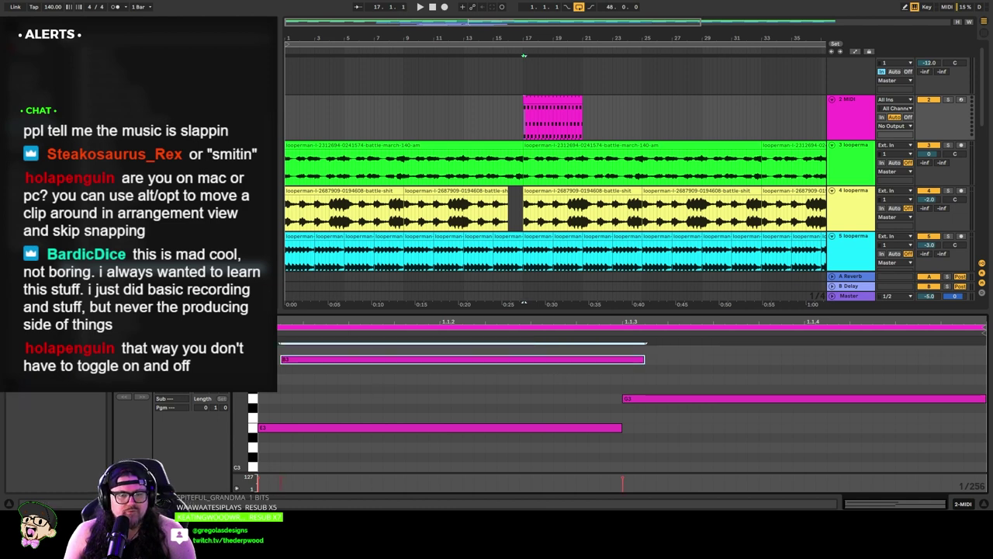
Step: Make the track 2 clip one unlooped bar long, move B3 to beat 1.2, and play from just before bar 17
left_click(207, 372)
left_click_drag(526, 101, 538, 101)
left_click_drag(326, 362, 497, 368)
key("space")
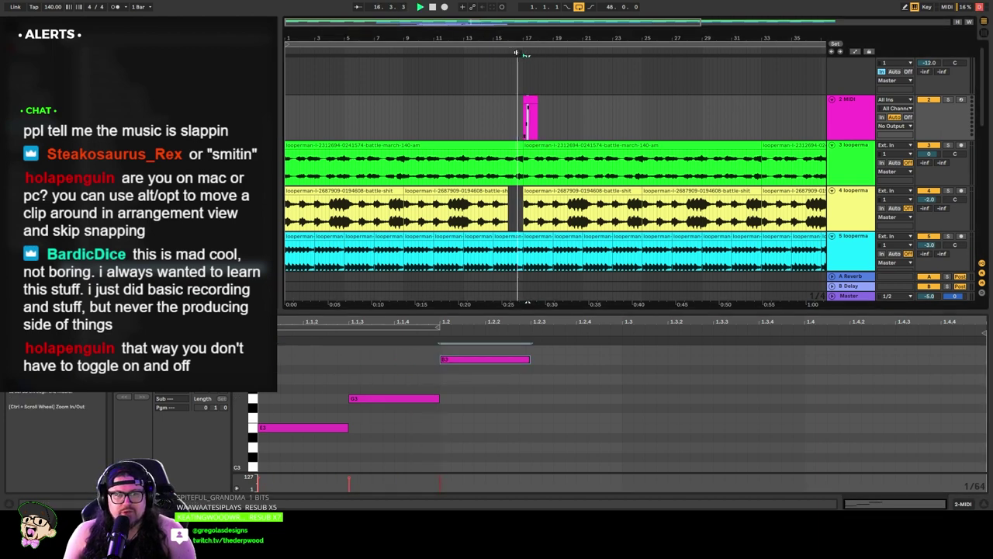
key("space")
Step: Load the Grand Piano instrument on track 2 and play its clip from bar 17
left_click(843, 128)
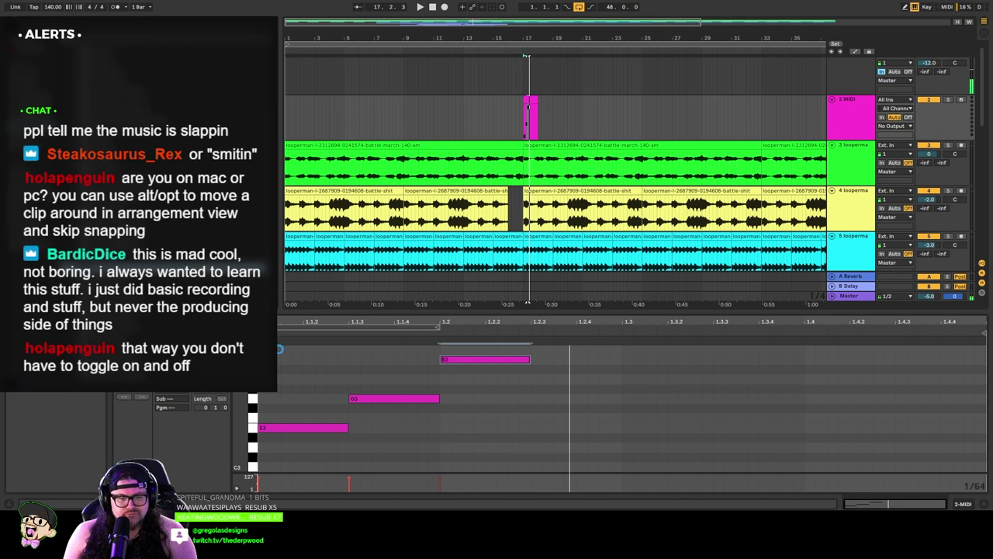
left_click(459, 256)
left_click(530, 99)
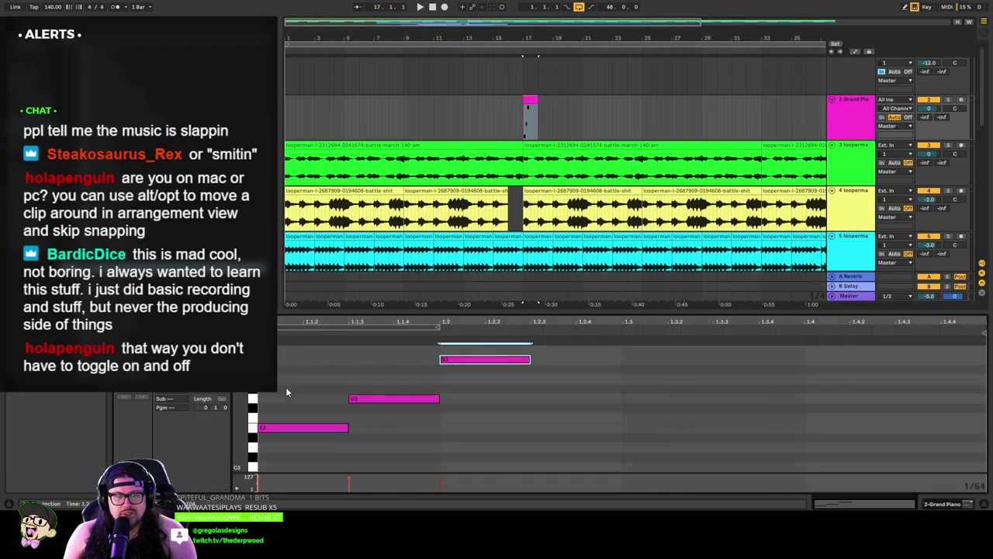
left_click(474, 380)
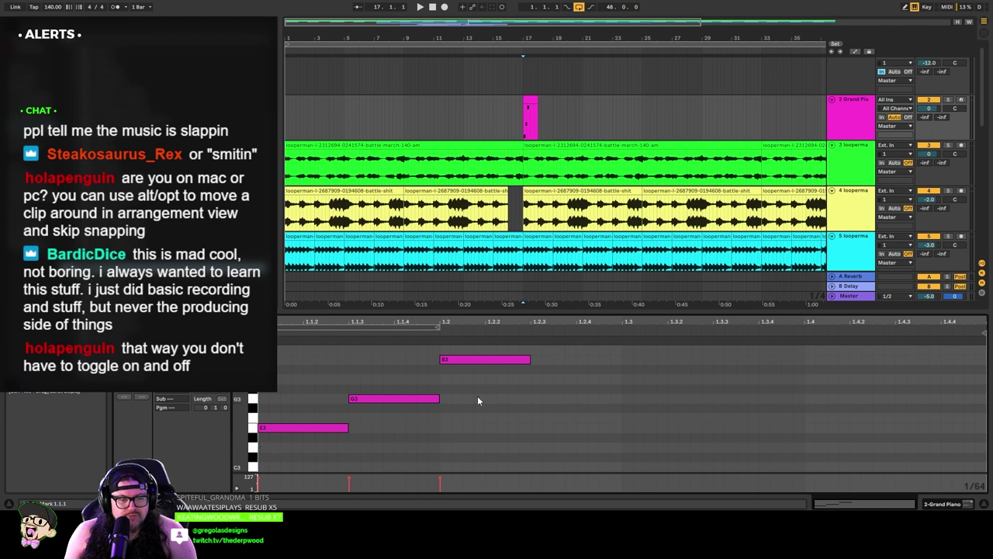
key("space")
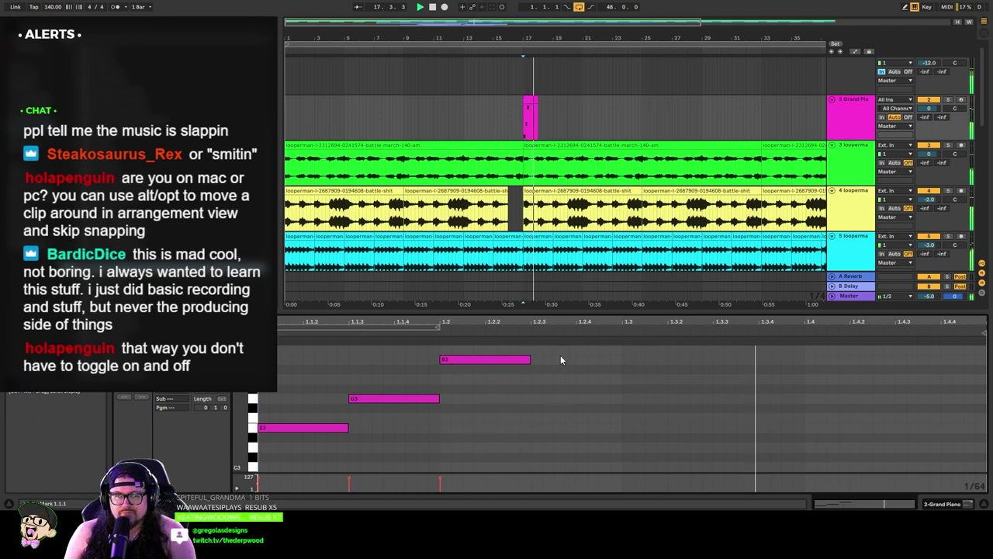
key("space")
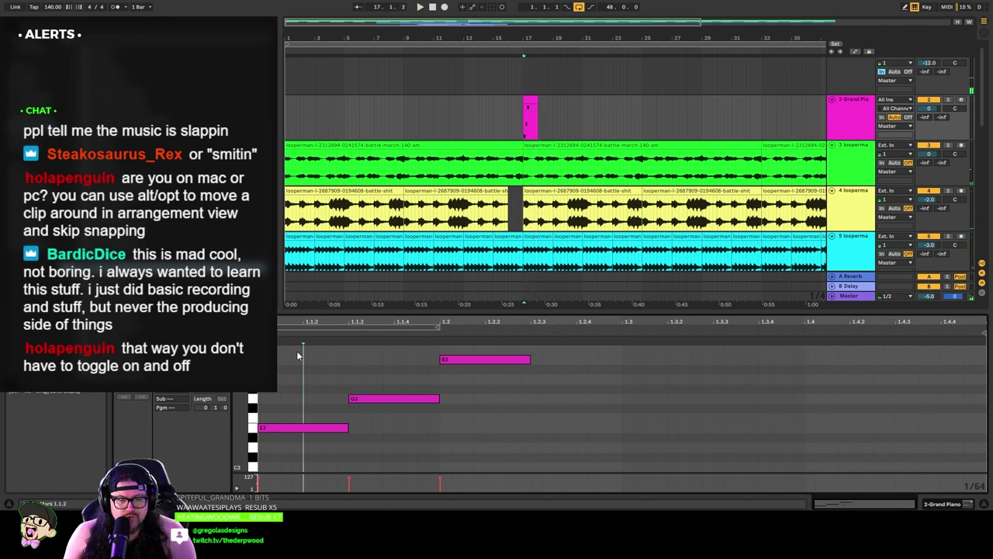
Step: Space the piano notes one beat apart by moving G3 to 1.2 and B3 to 1.3
key("ctrl+a")
left_click(397, 424)
left_click_drag(449, 352, 489, 402)
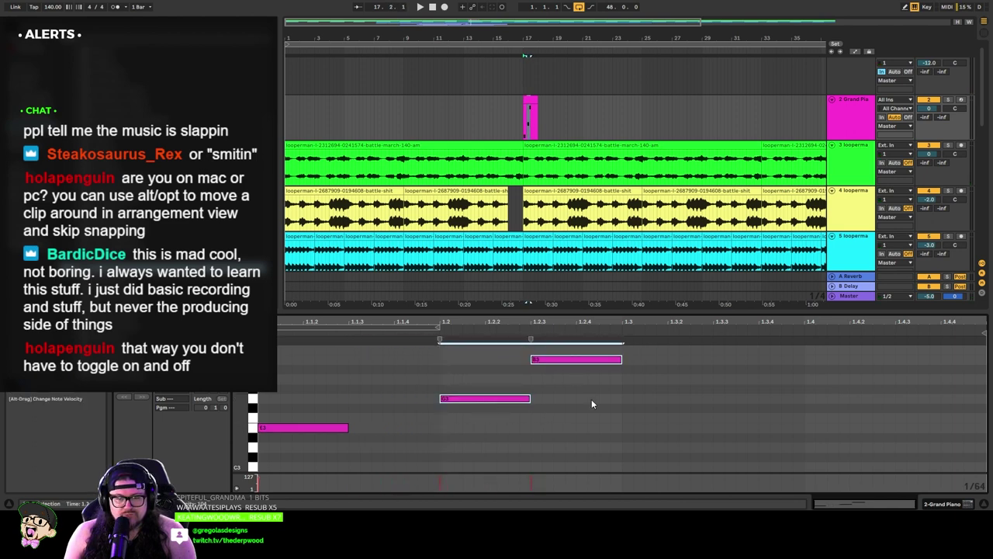
left_click_drag(607, 360, 657, 365)
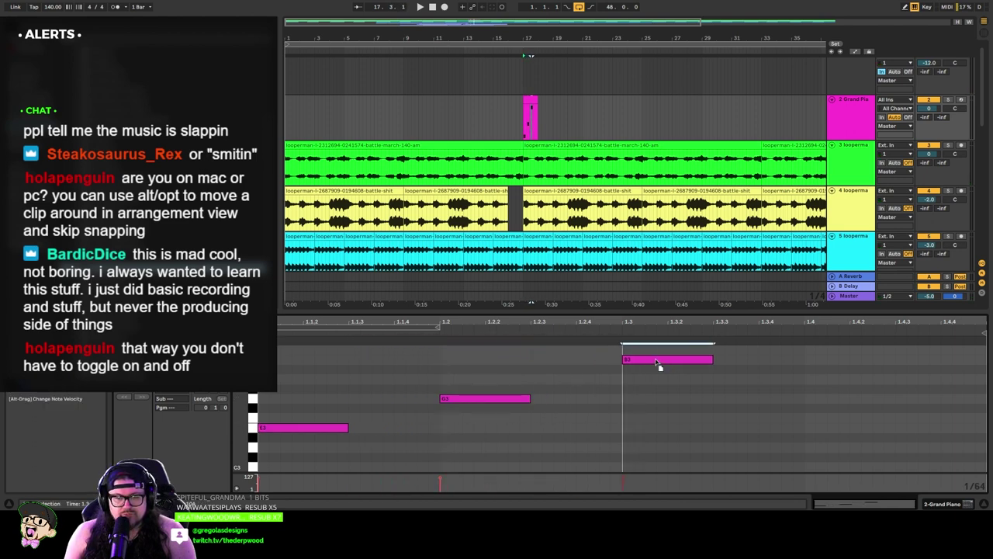
Step: Lengthen all three piano notes to one full beat each and play the clip
left_click(462, 356)
left_click_drag(462, 411, 459, 446)
key("ctrl+a")
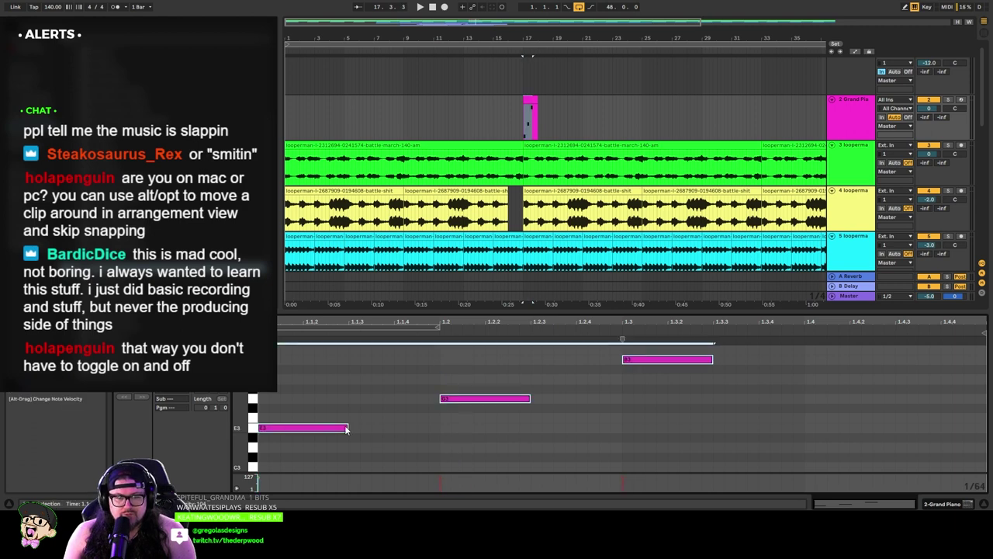
left_click(346, 429)
key("ctrl+a")
left_click_drag(349, 428, 440, 427)
key("space")
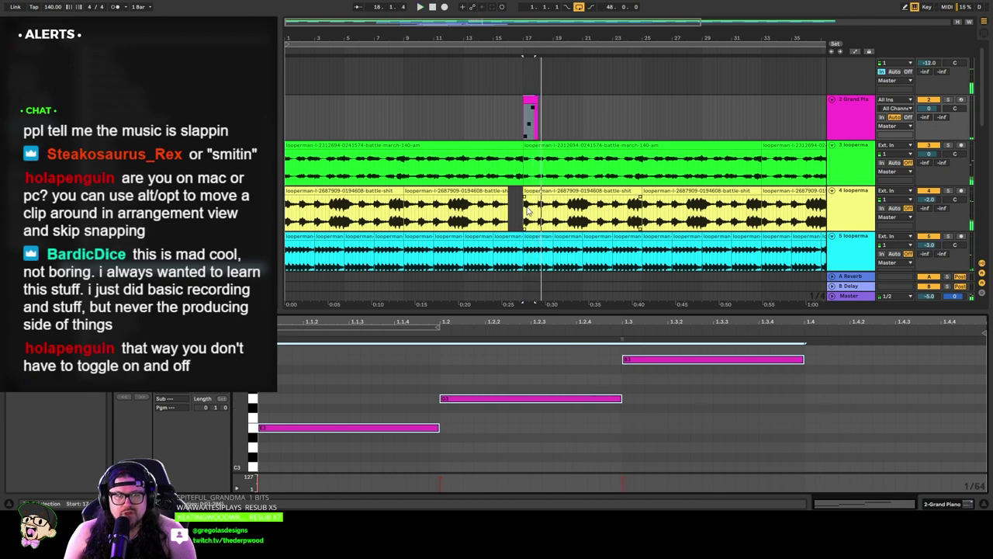
Step: Extend the piano clip to bar 21 and move G3 to the clip's bar 2 and B3 to its bar 3
left_click(513, 49)
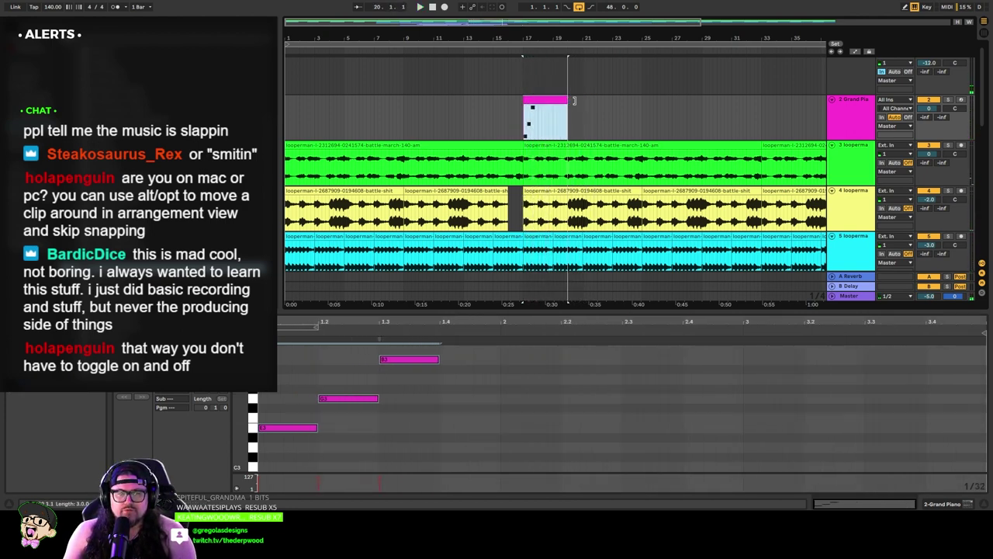
key("space")
left_click_drag(444, 431, 307, 356)
left_click_drag(335, 401, 470, 403)
left_click(543, 431)
left_click_drag(506, 359, 644, 364)
Step: Lengthen all three piano notes to one full bar each and play the passage from about bar 17
key("ctrl+a")
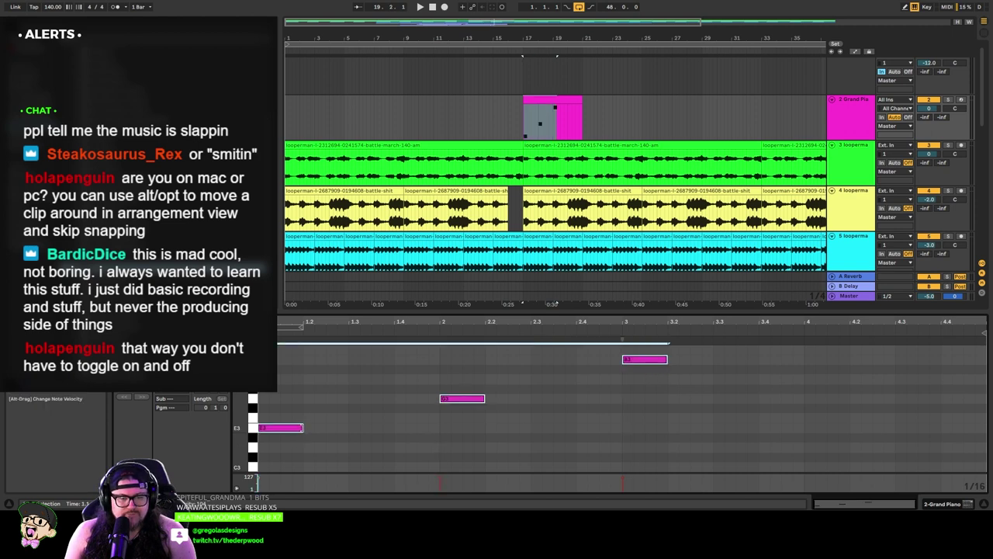
left_click_drag(302, 428, 439, 432)
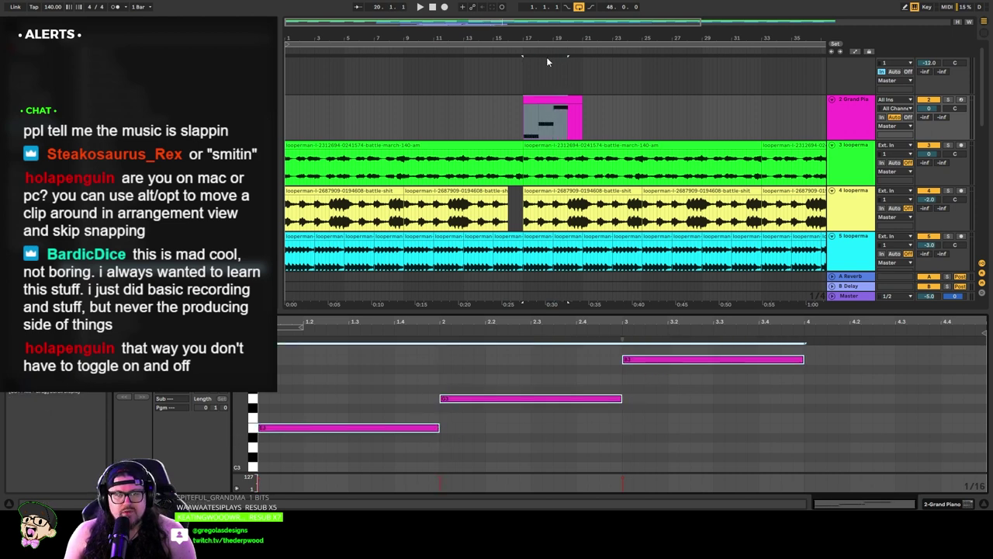
left_click(520, 48)
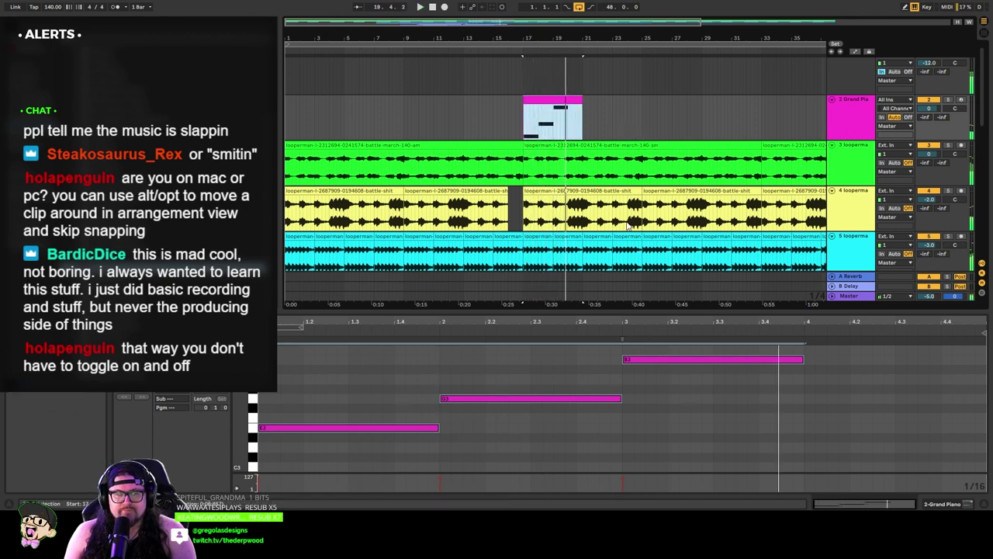
key("space")
Step: Lower the piano clip's third note to F#3, trying D#3 on the way, and play the phrase
left_click(660, 360)
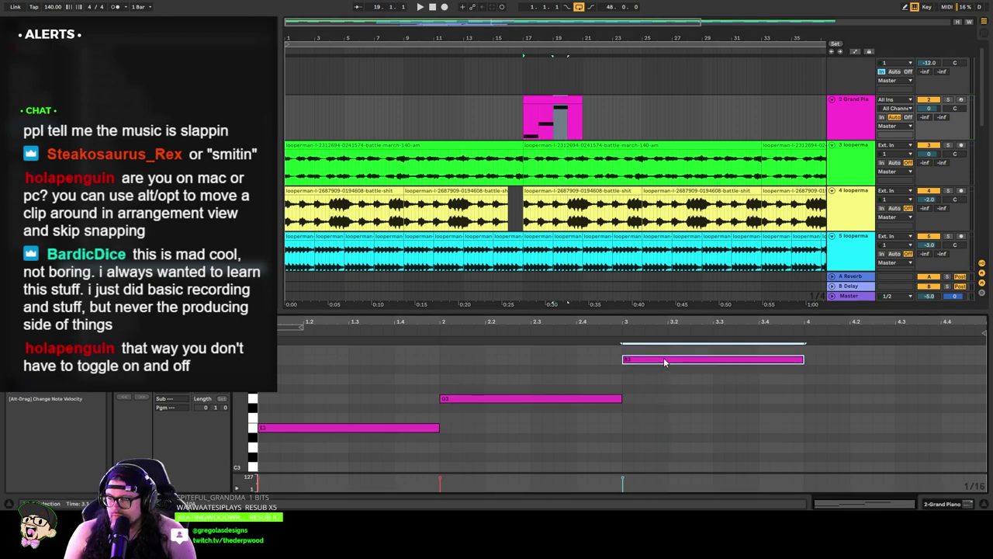
left_click_drag(665, 362, 664, 446)
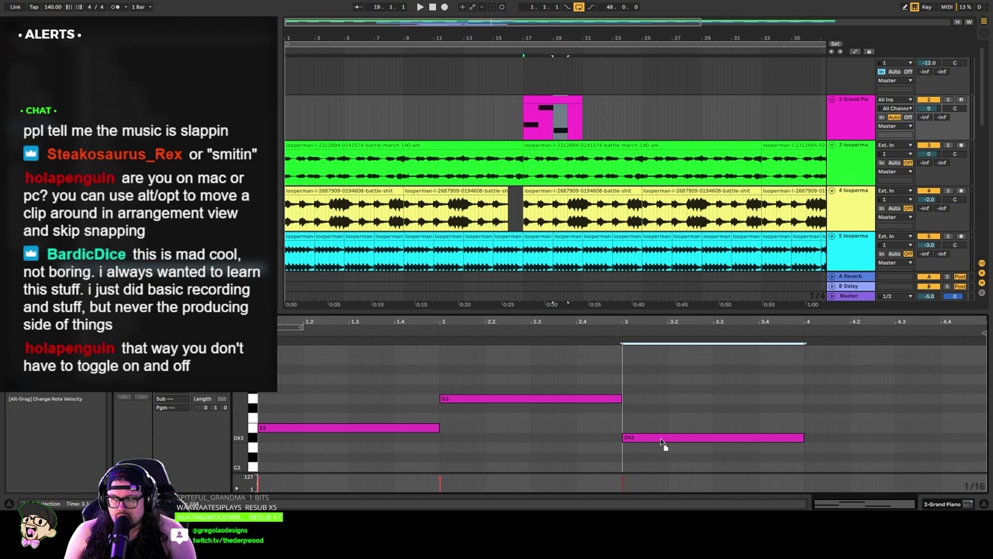
left_click_drag(663, 441, 658, 415)
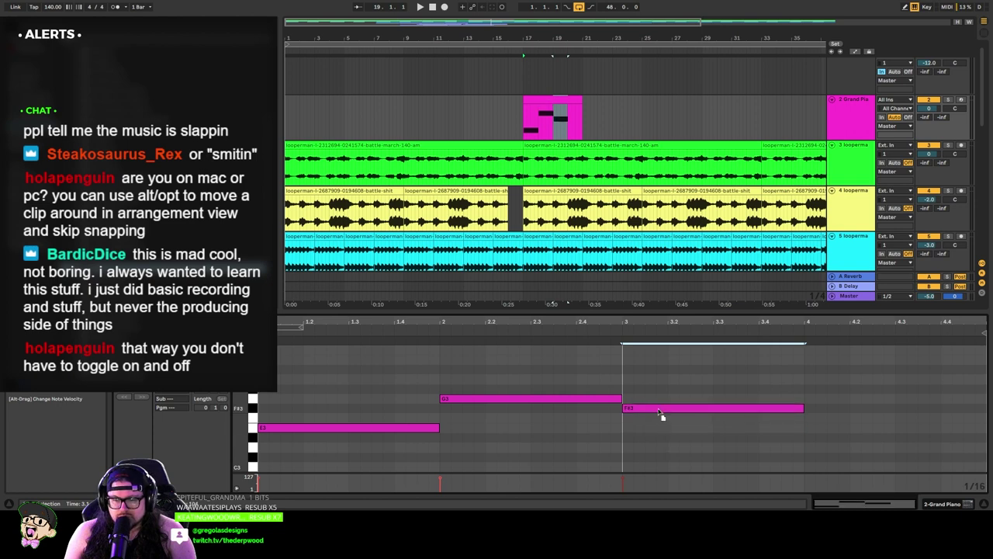
key("space")
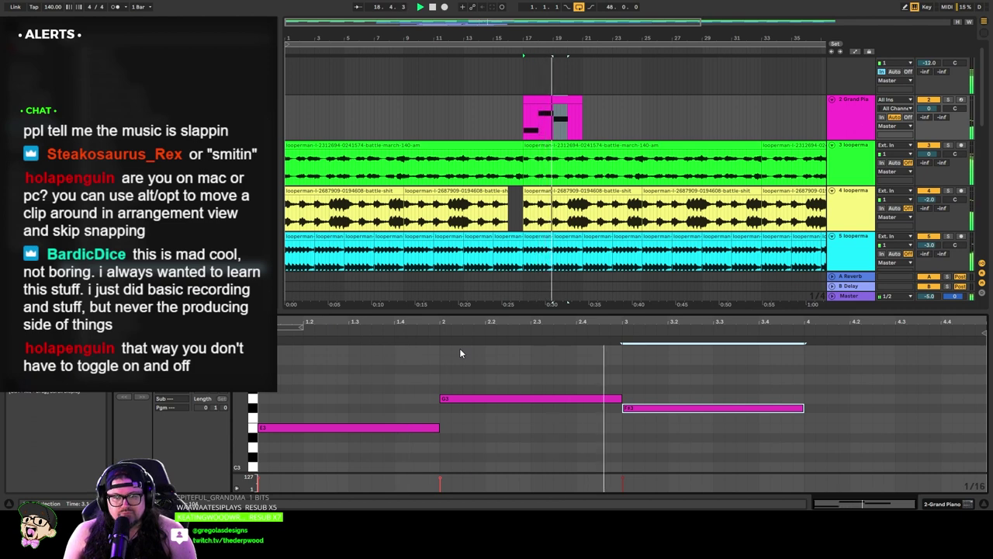
key("space")
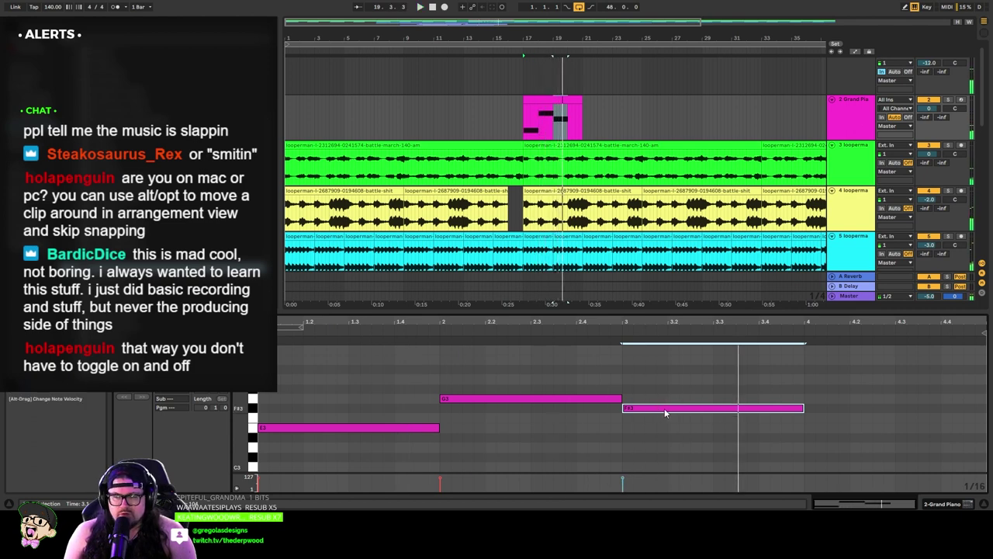
Step: Try the piano clip's third note at F3 and at C3, and play the phrase
left_click_drag(665, 405, 666, 423)
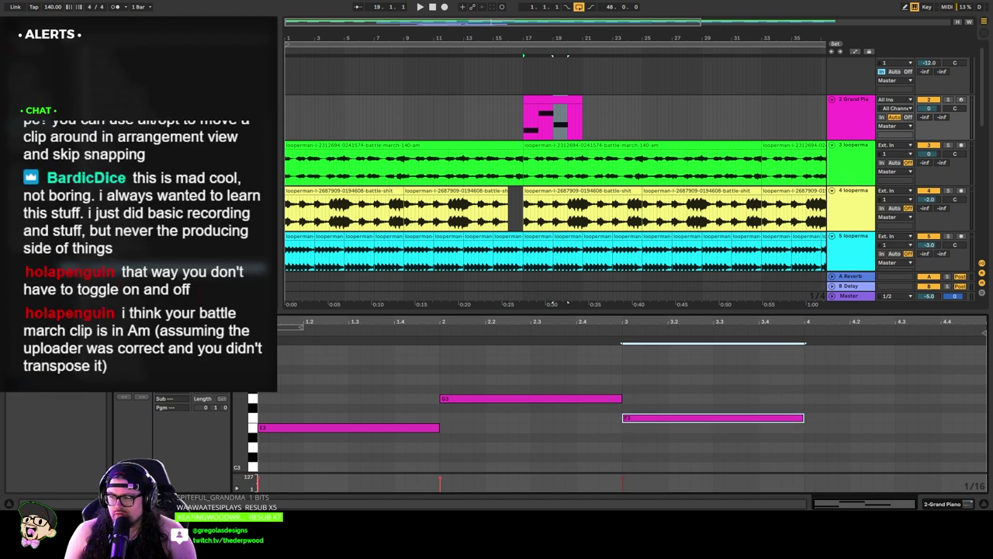
left_click_drag(638, 419, 637, 469)
key("space")
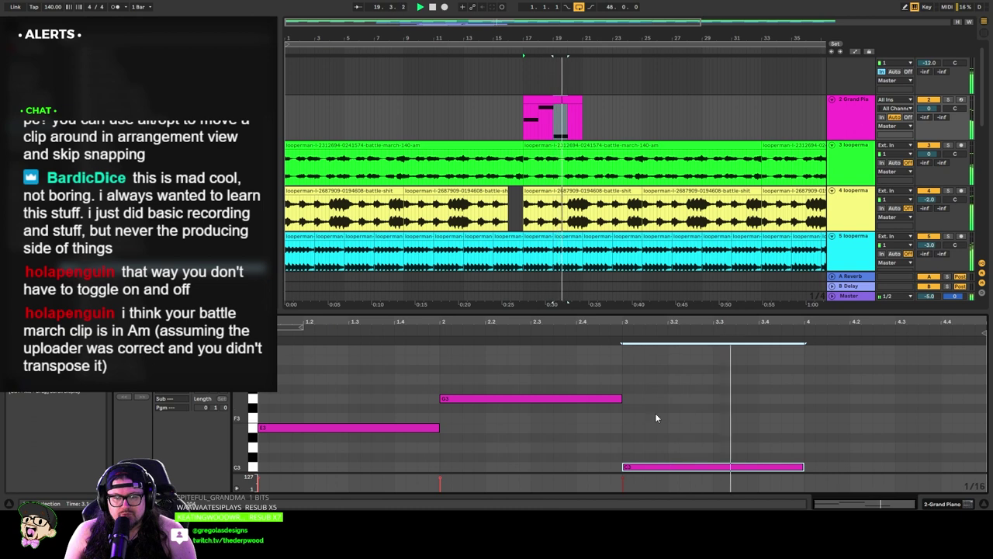
Step: Move the piano clip's third note to E3 and its first note to C3, and play the phrase
scroll(419, 408, "down", 3)
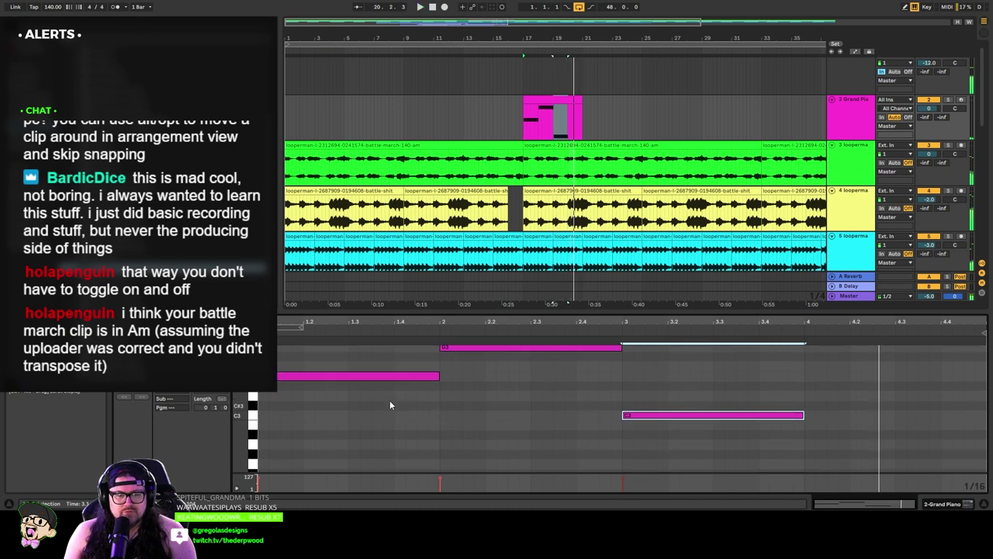
left_click_drag(659, 419, 654, 376)
left_click_drag(366, 376, 366, 415)
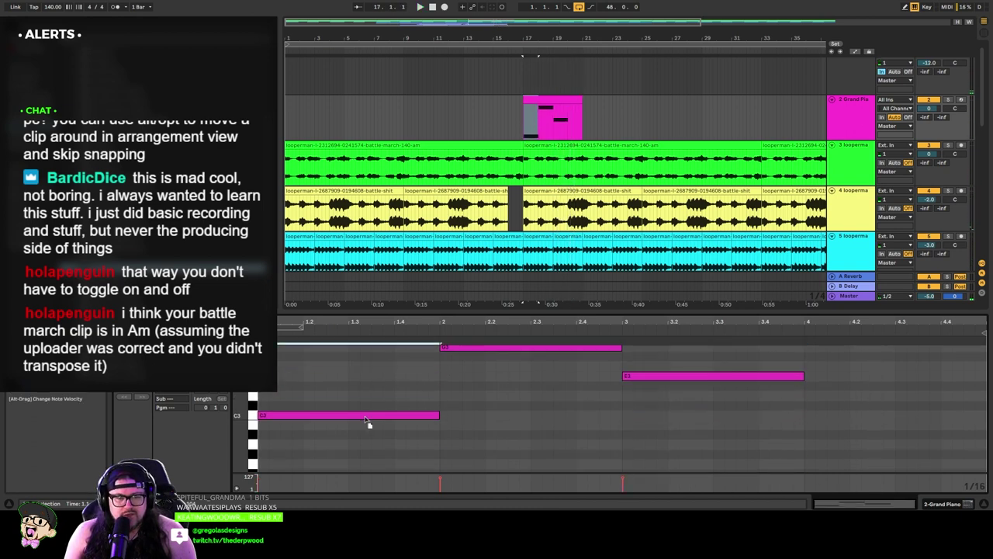
key("space")
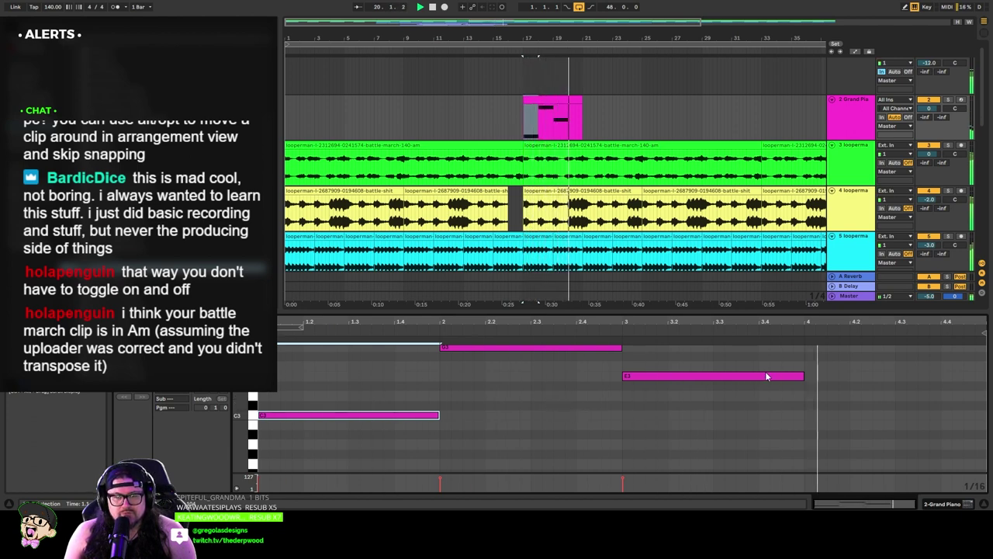
Step: Copy the third note to the clip's bar 4 as B2 and lengthen the clip to just before bar 25
left_click_drag(735, 375, 913, 426)
key("space")
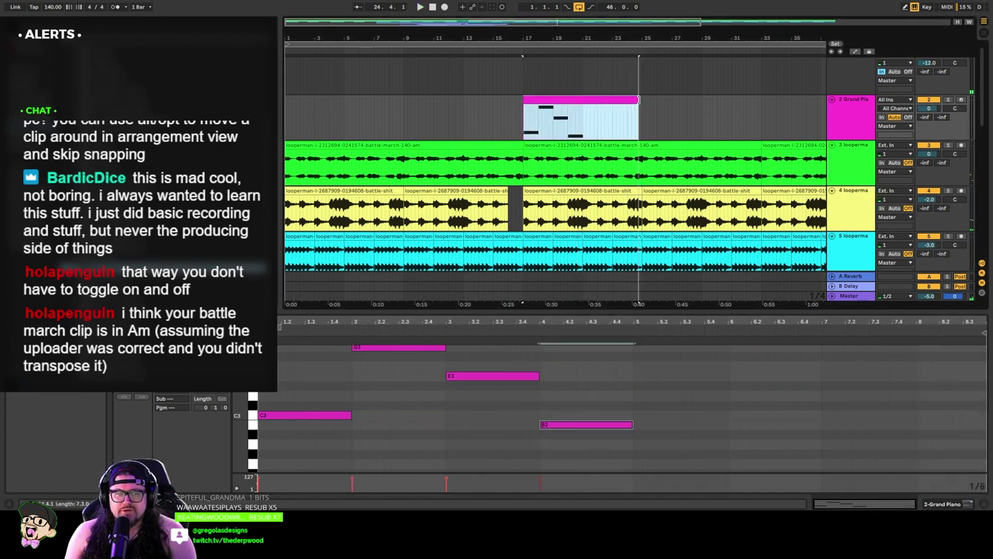
Step: Copy all four piano notes to the clip's bars 5 to 8 and start playback
left_click(492, 453)
key("ctrl+a")
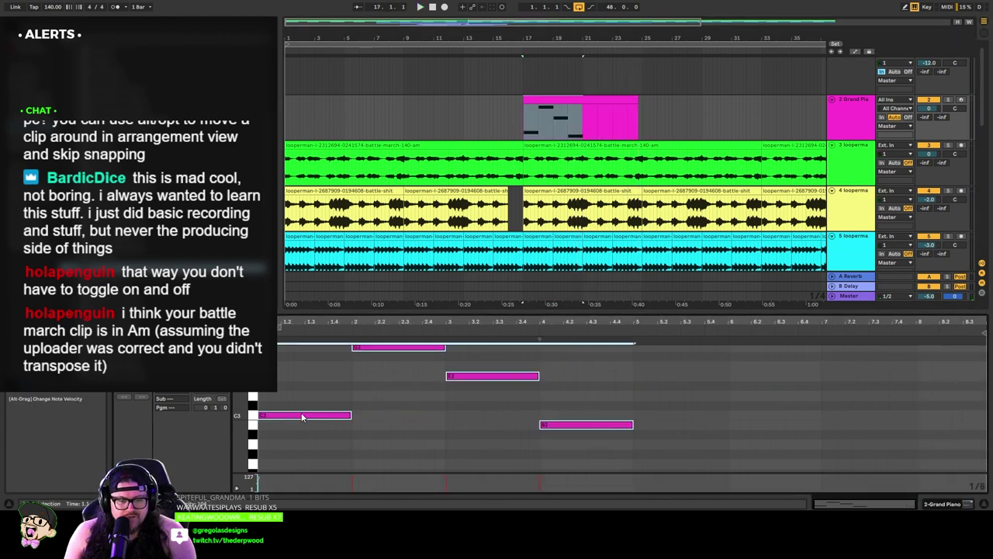
left_click_drag(303, 416, 677, 417)
key("space")
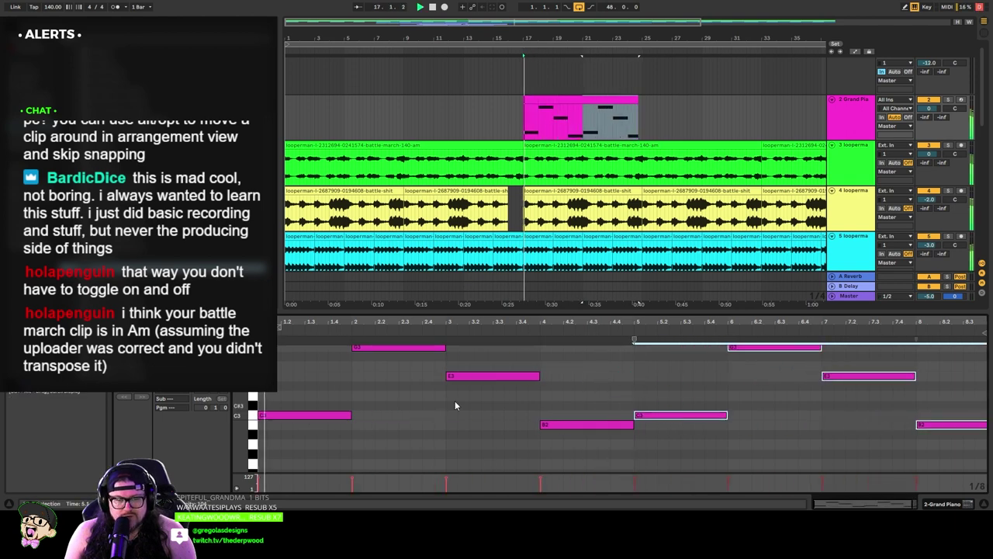
Step: Play the piano phrase from bar 17 and extend its clip to end at bar 25
scroll(607, 167, "down", 1)
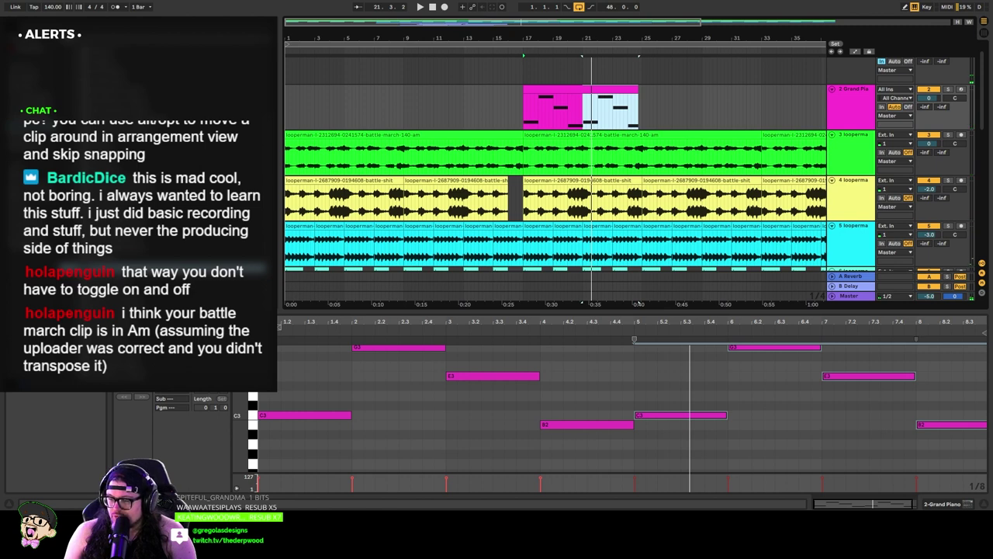
left_click(519, 49)
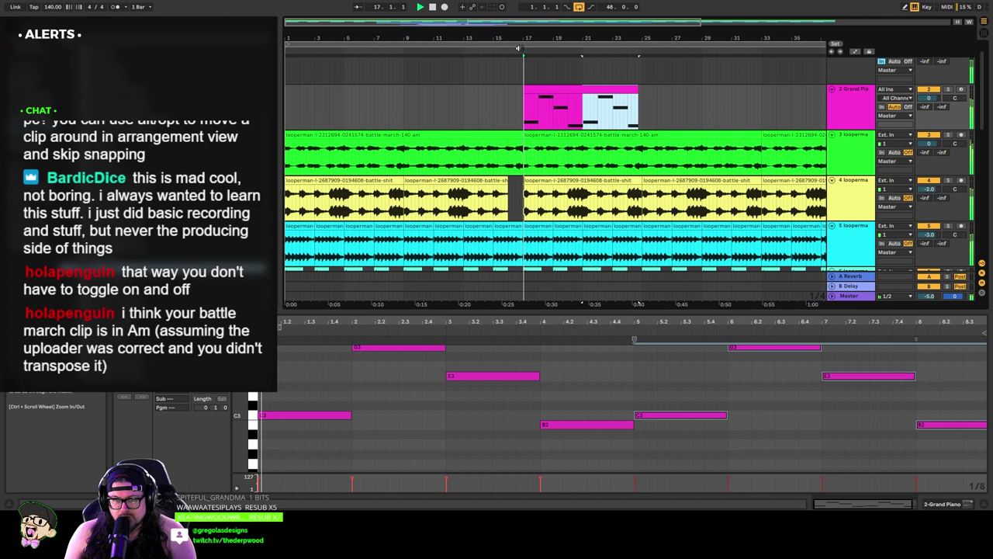
left_click(557, 85)
key("space")
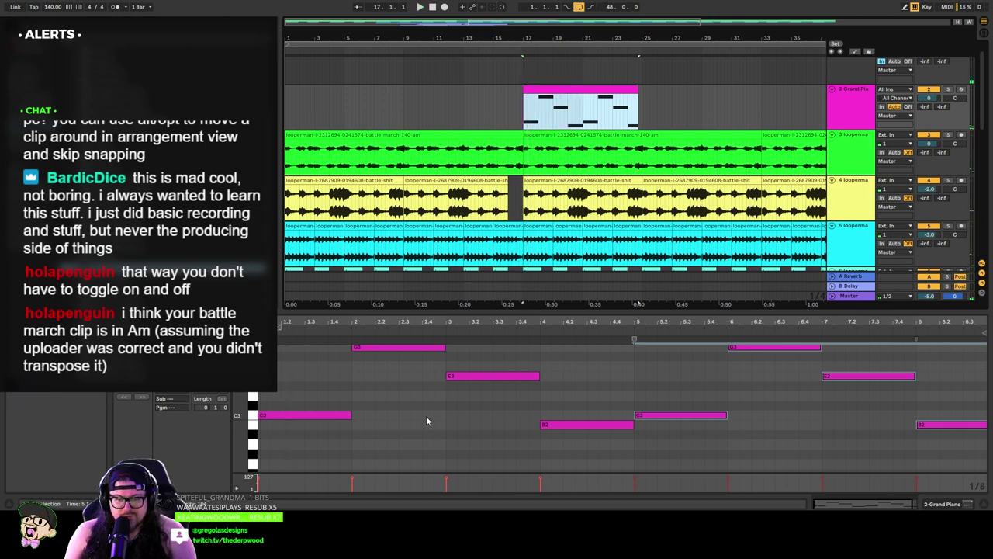
key("space")
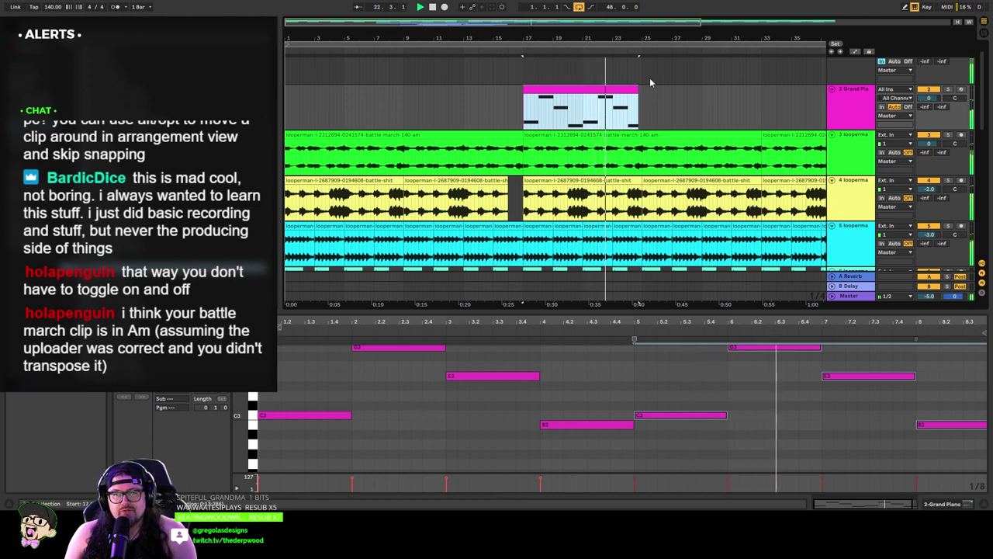
left_click_drag(637, 88, 642, 88)
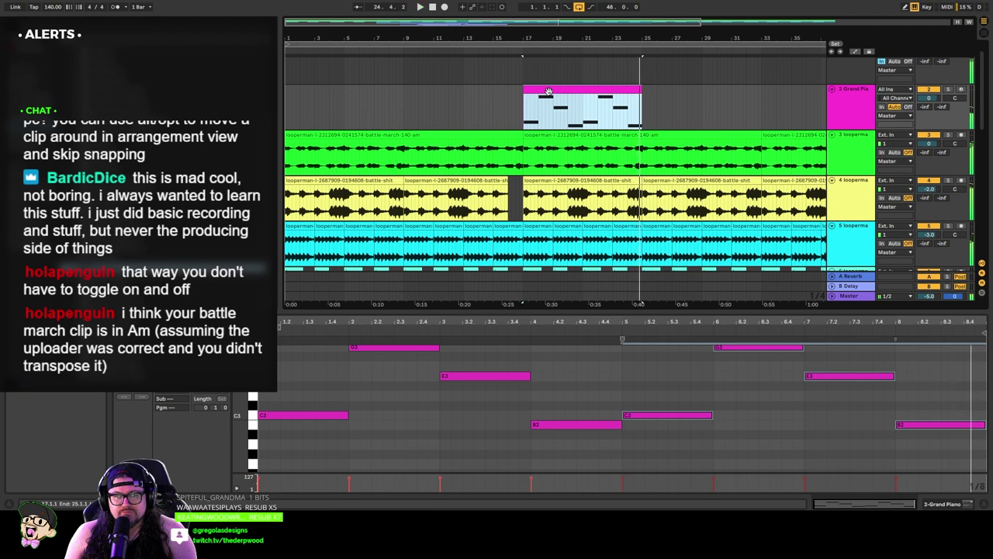
Step: Lower the piano clip's second note to D3 and listen to the phrase
left_click(390, 348)
left_click_drag(396, 351, 396, 398)
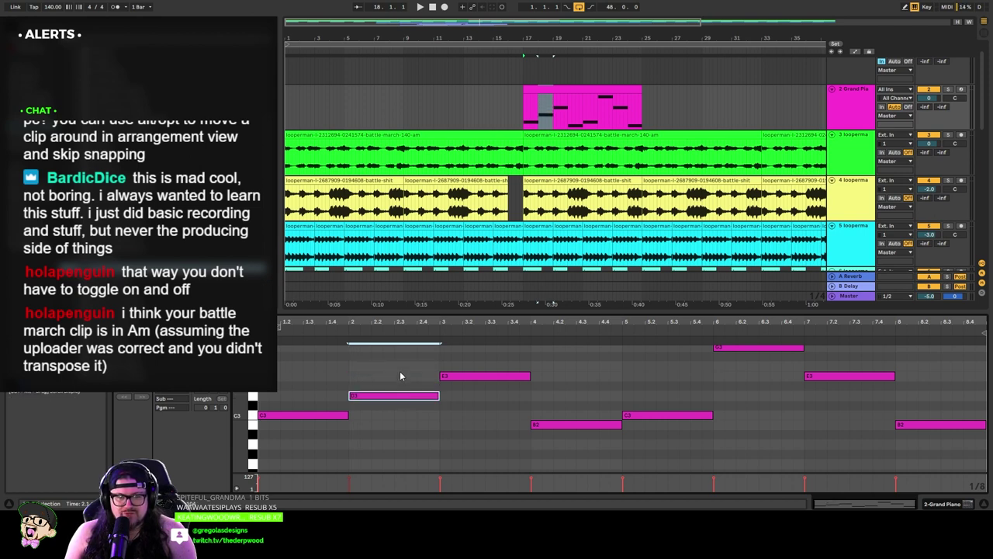
key("space")
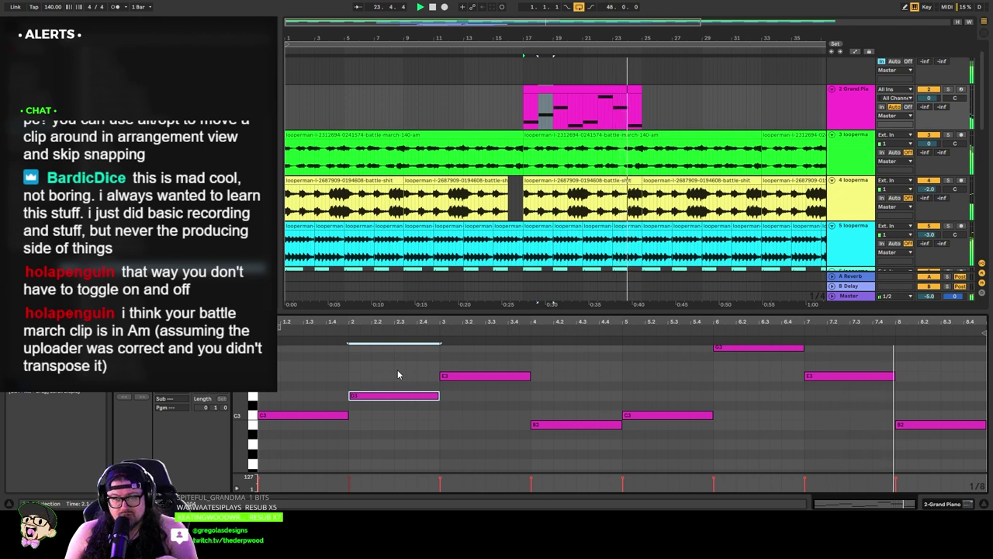
key("space")
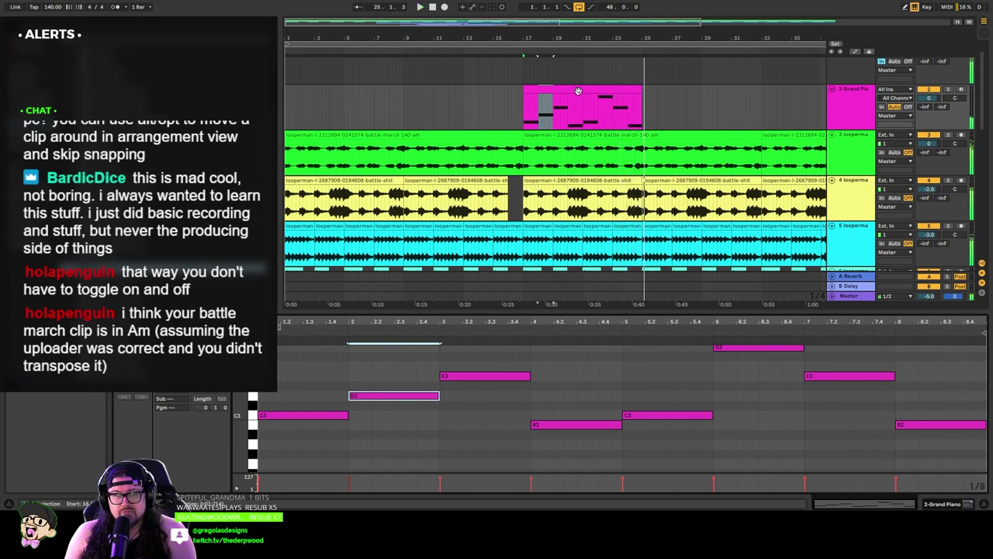
Step: Duplicate the piano clip into bars 25 to 33 and play the arrangement from about bar 17
left_click(579, 88)
key("ctrl+d")
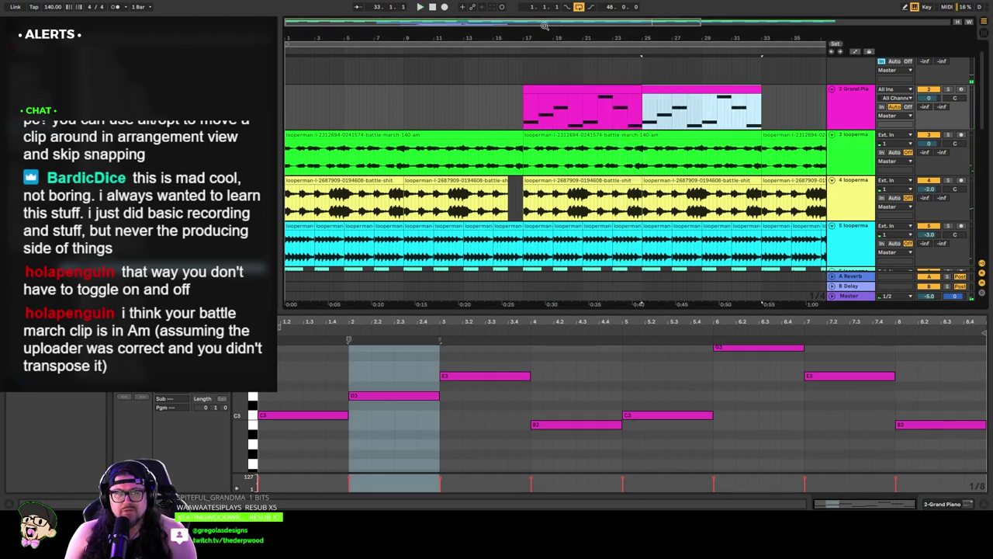
left_click_drag(545, 26, 544, 11)
left_click(432, 50)
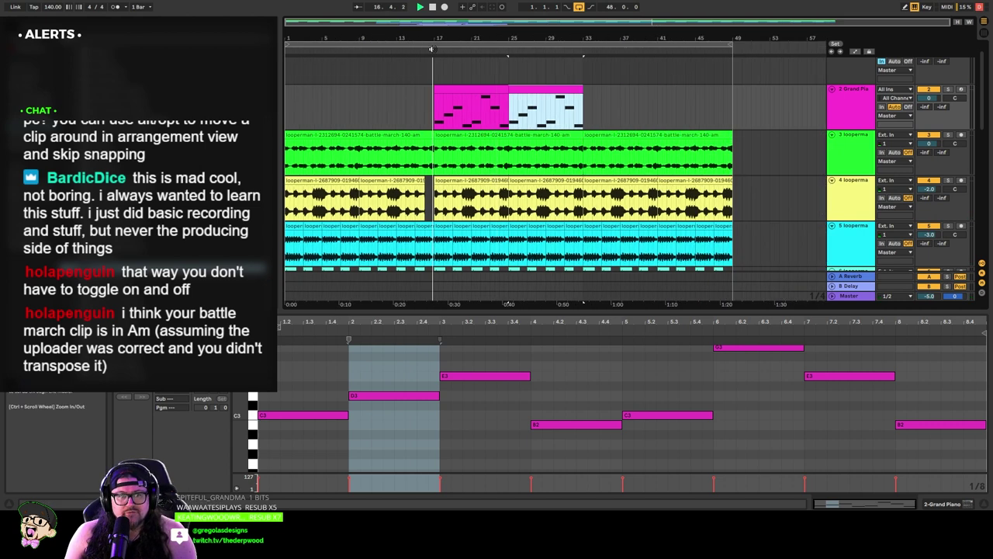
left_click(484, 88, "shift")
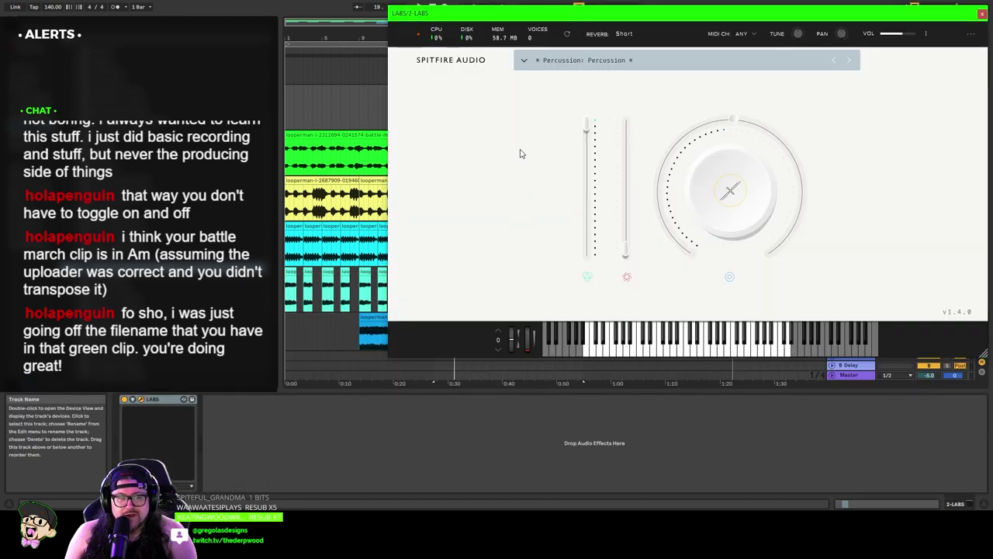
Step: Load the Strings Ensemble preset in the LABS instrument in place of Percussion
left_click_drag(556, 19, 493, 65)
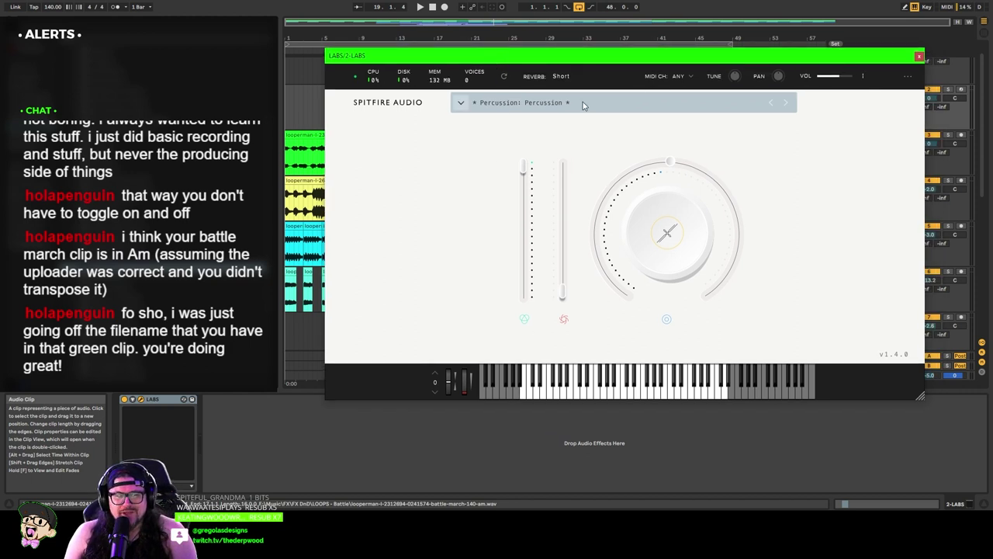
left_click(583, 102)
scroll(672, 248, "down", 5)
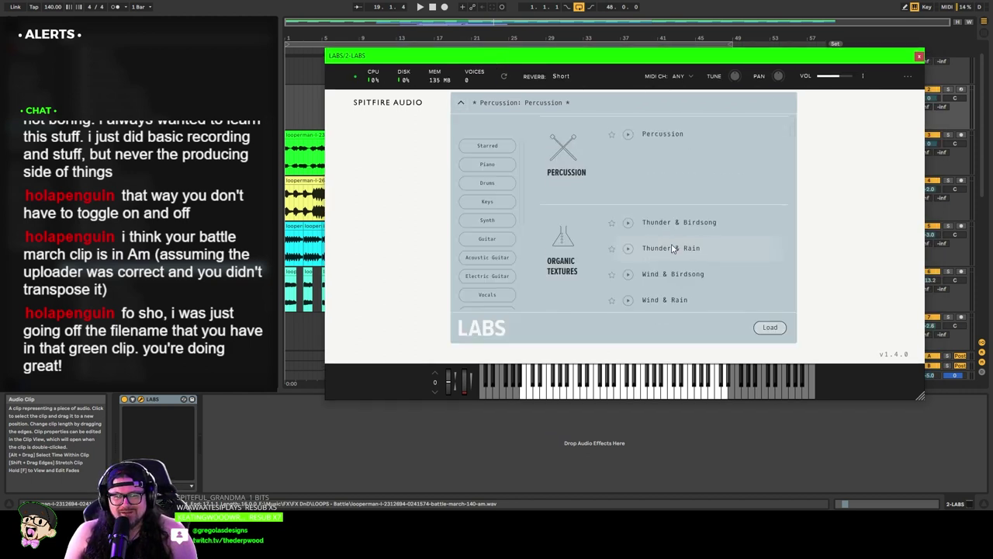
scroll(672, 249, "up", 3)
scroll(672, 248, "down", 3)
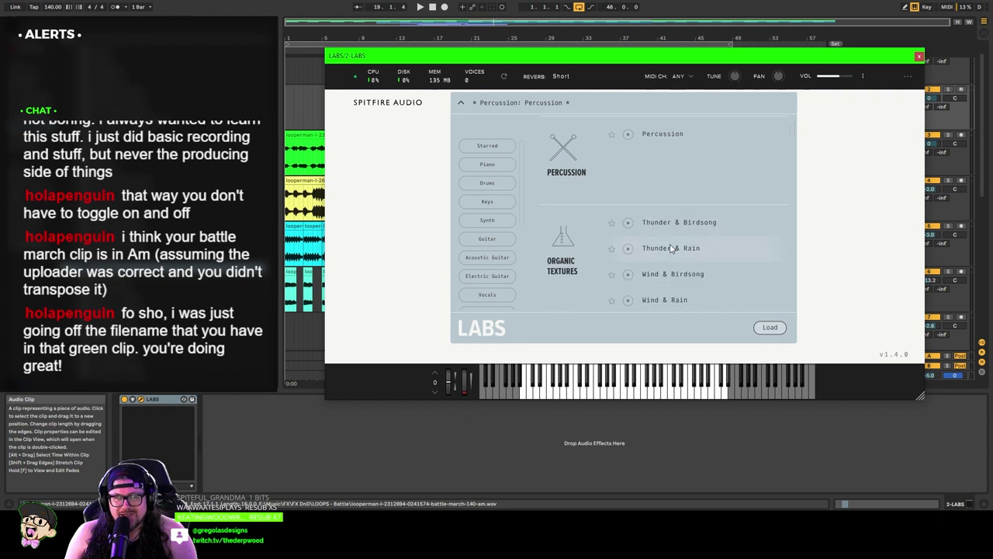
scroll(672, 248, "down", 4)
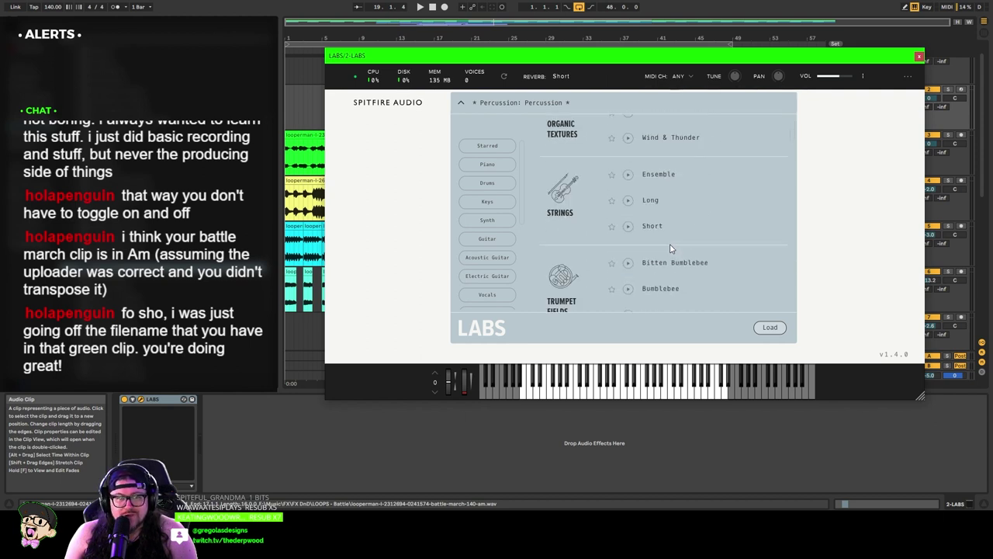
double_click(665, 175)
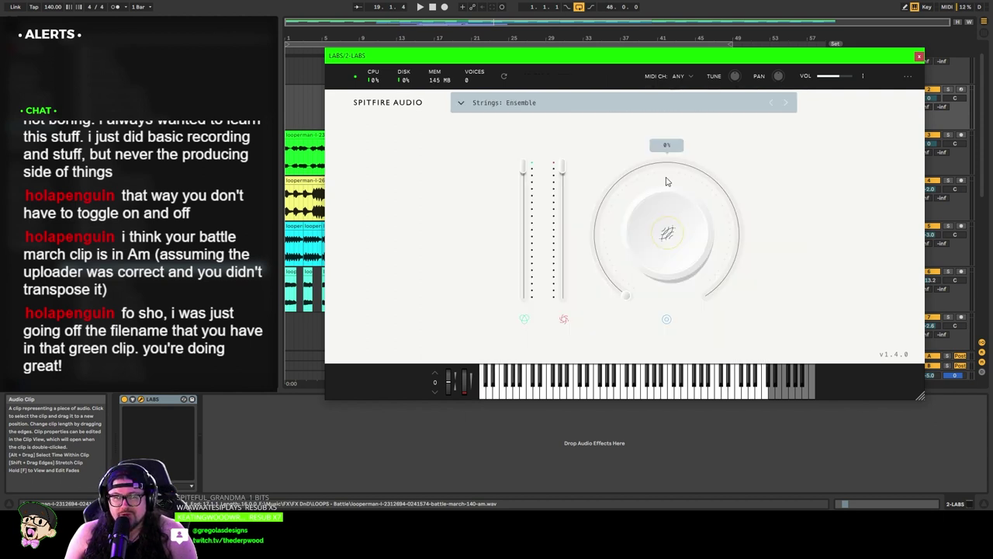
Step: Loop both LABS clips from bar 17 to 33 and play them with the string sound
left_click_drag(465, 56, 422, 161)
left_click(537, 92)
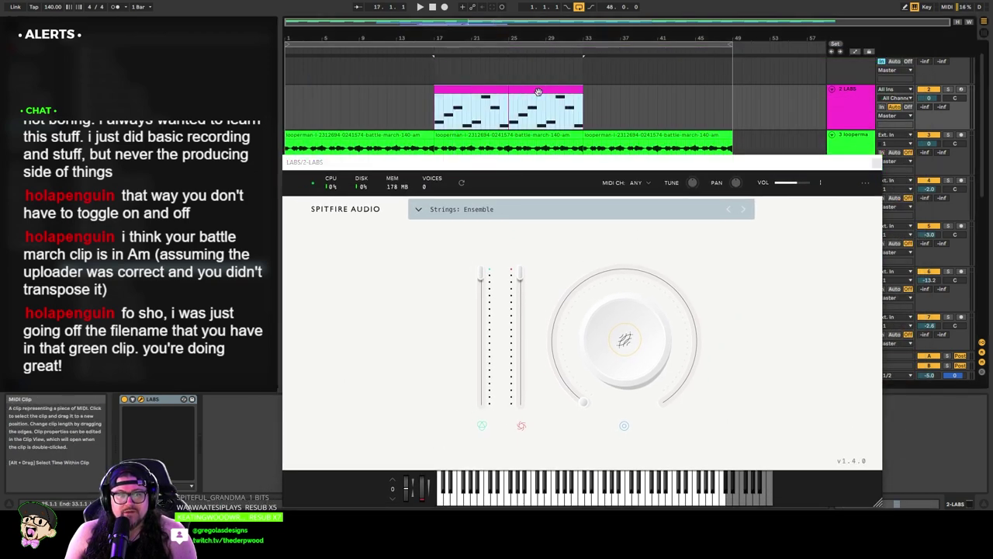
key("space")
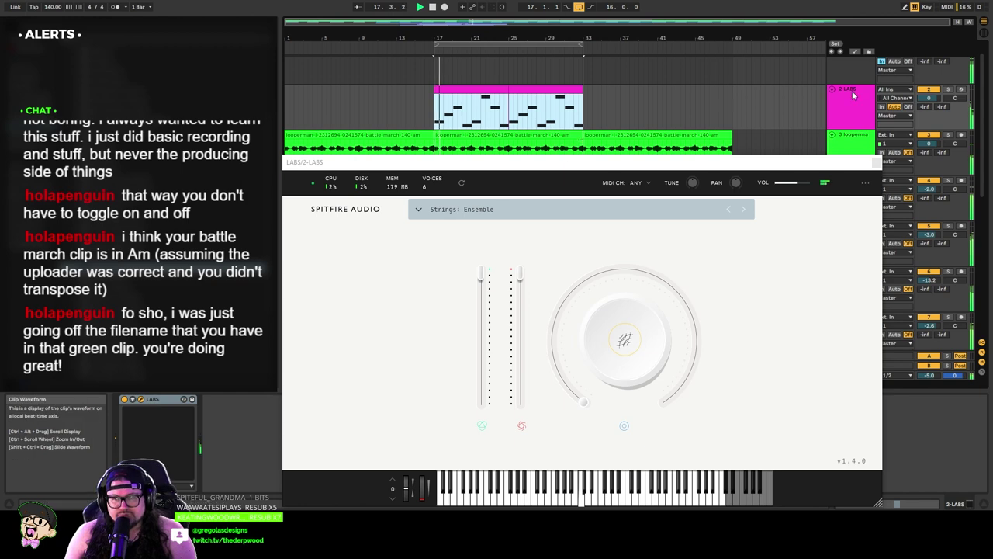
Step: Raise the LABS instrument's volume to about 237% and close its window
left_click_drag(796, 185, 805, 180)
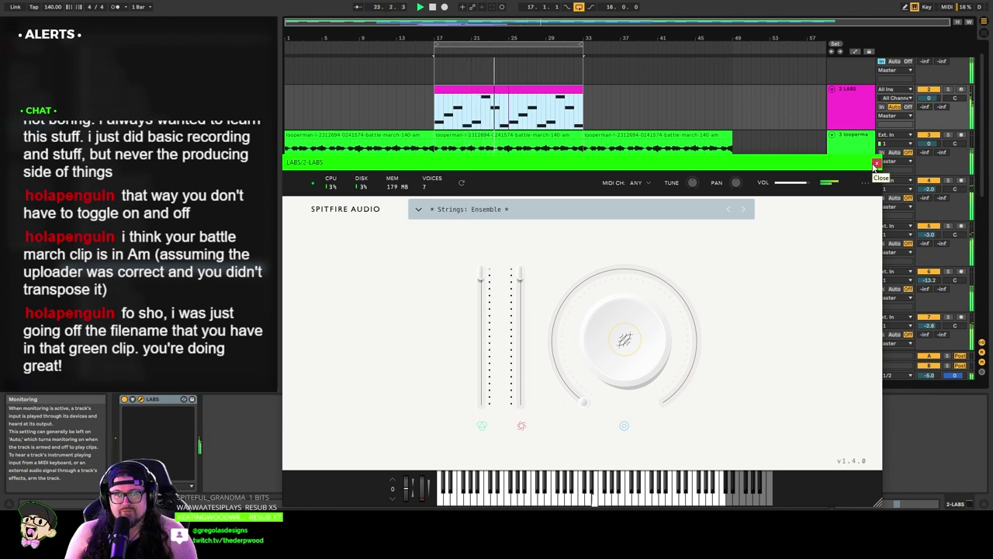
left_click_drag(813, 184, 800, 188)
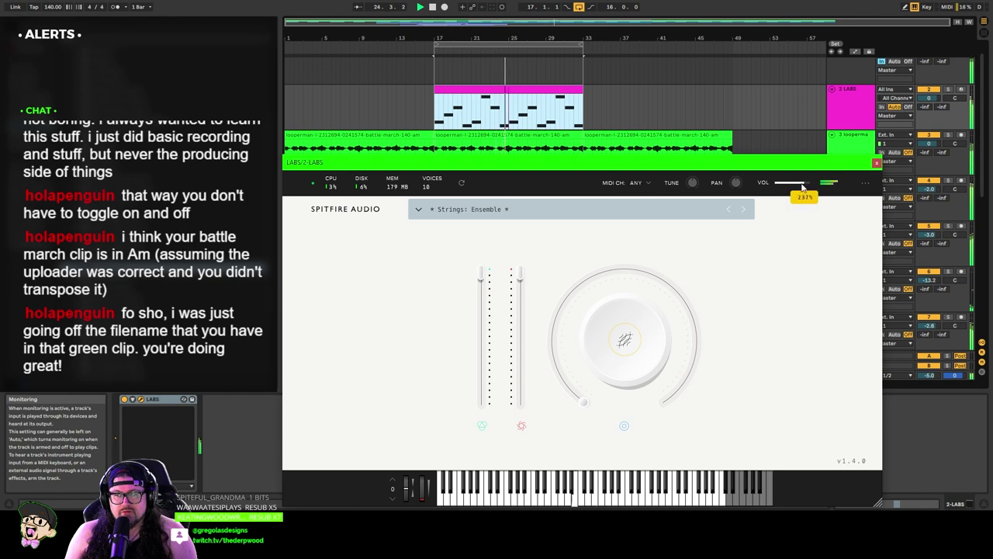
left_click(876, 163)
Step: Duplicate the LABS track and transpose all notes in the copy's first clip down one octave
left_click(843, 115)
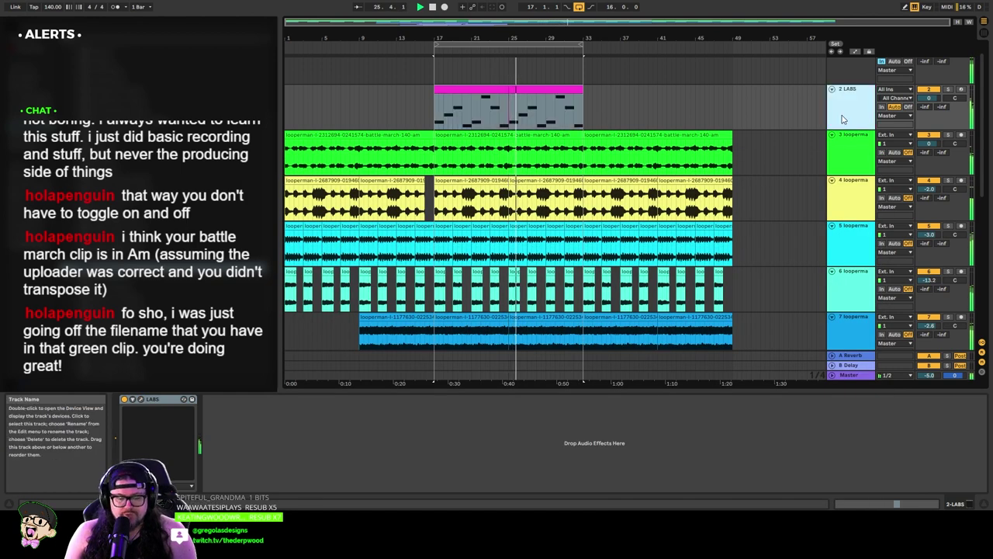
key("ctrl+d")
left_click(486, 137)
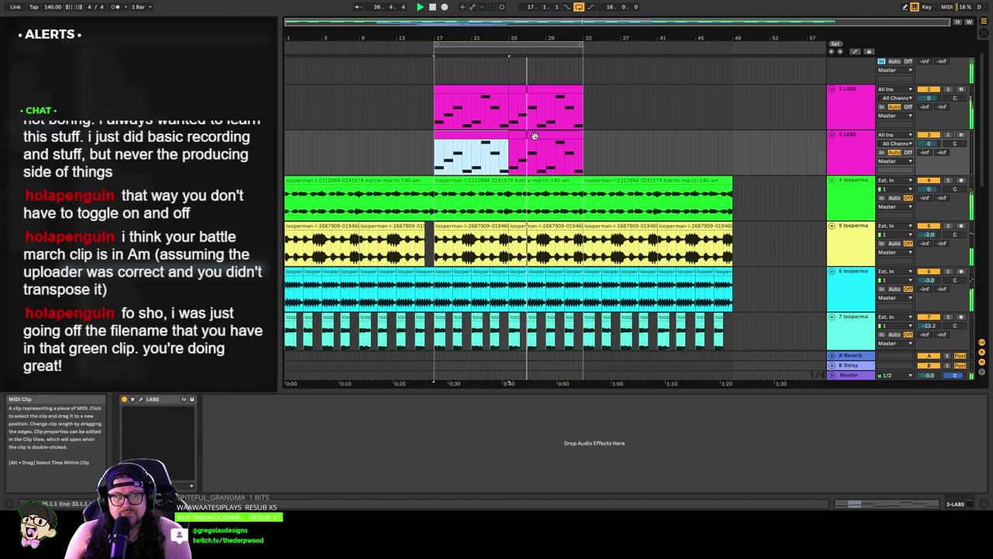
double_click(534, 136)
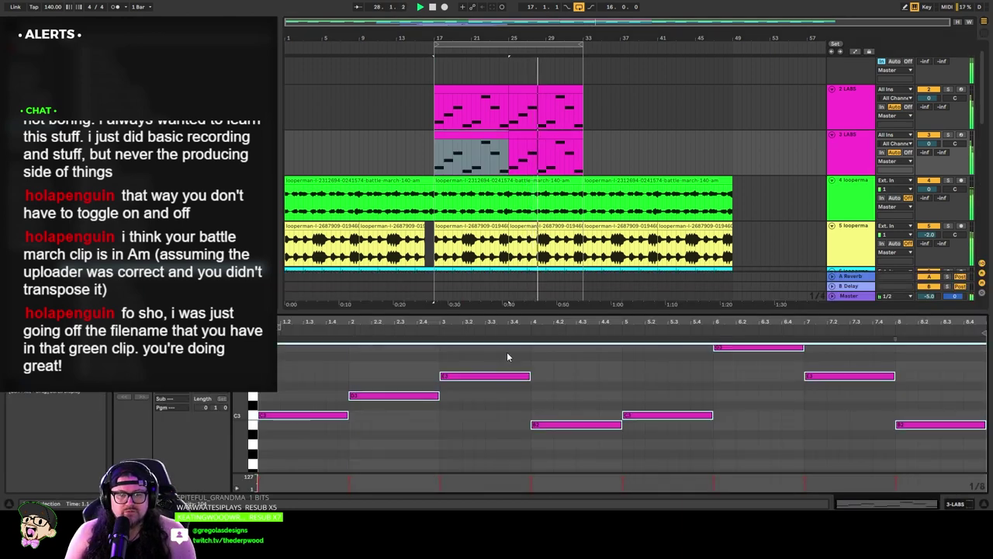
key("shift+Down")
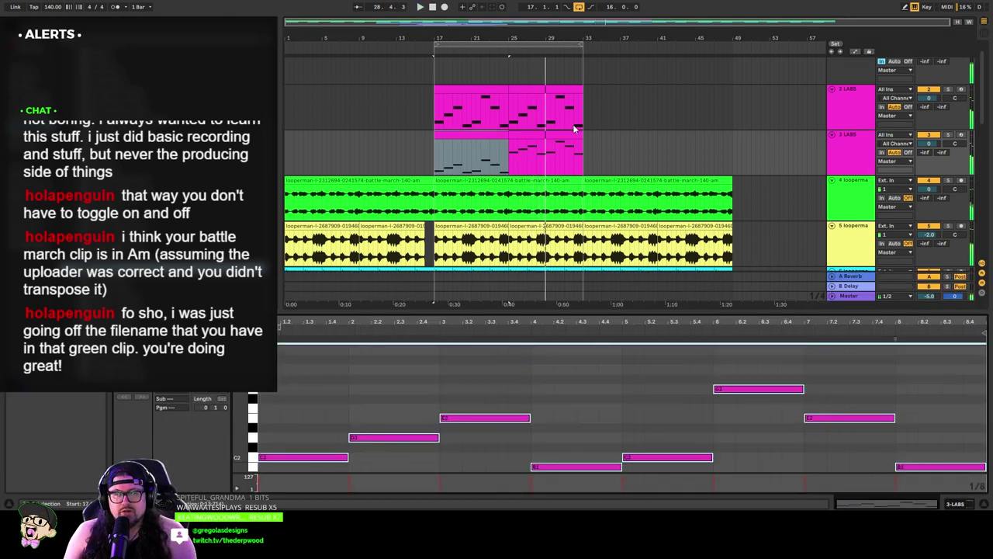
Step: Transpose all notes in the duplicated track's second clip down one octave and select that track
key("ctrl+z")
key("ctrl+a")
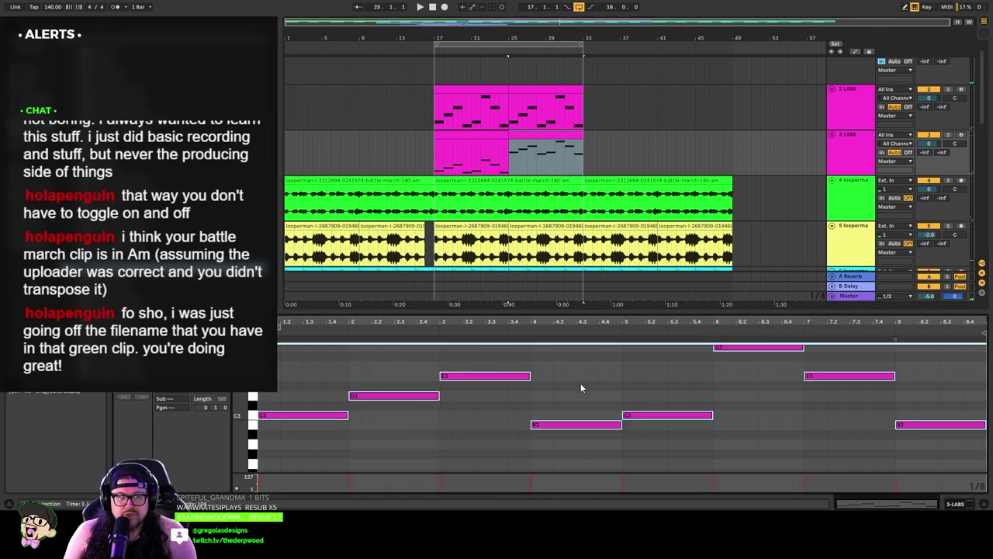
key("shift+Down")
left_click(471, 134)
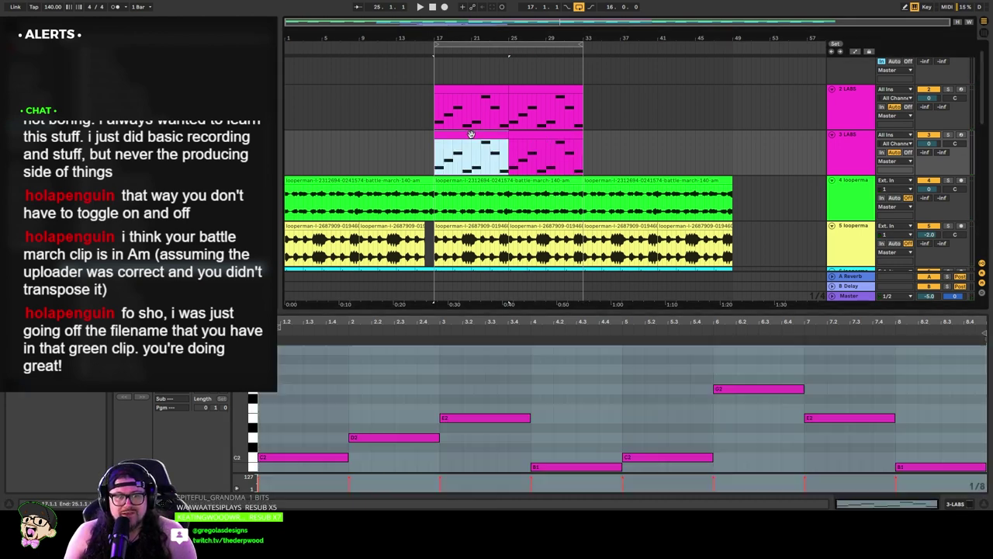
left_click(853, 159)
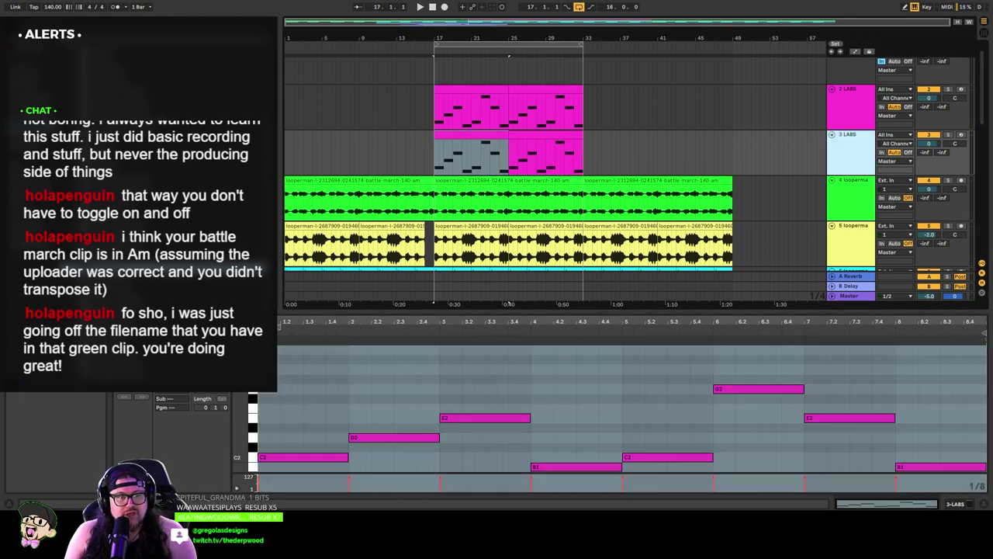
Step: Open the preset browser of the LABS instrument on the duplicated octave-lower track
double_click(855, 152)
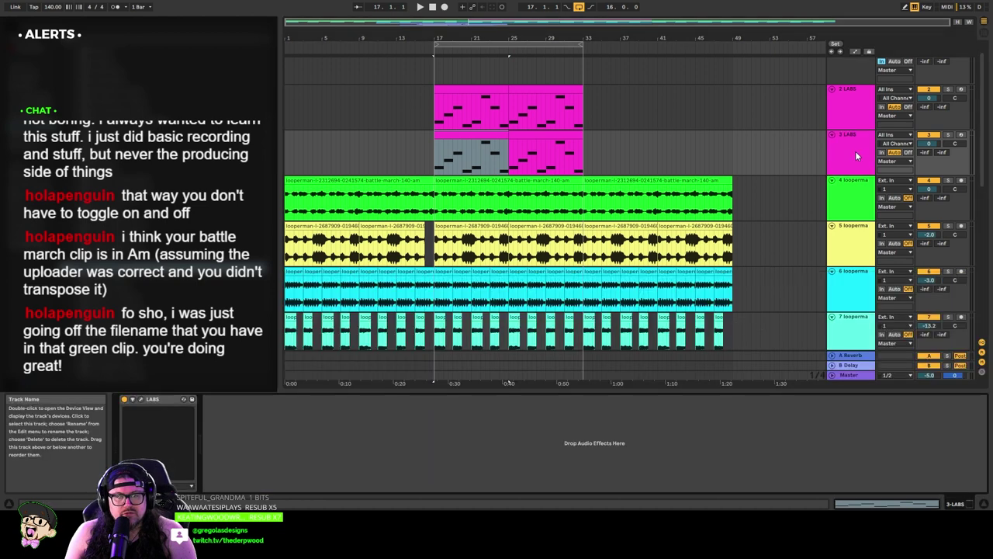
left_click(142, 399)
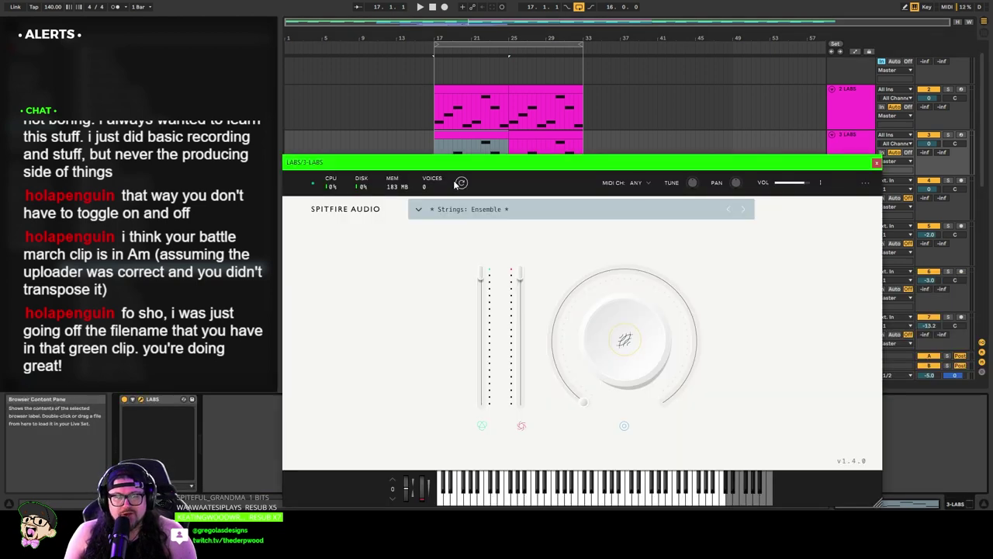
left_click(509, 209)
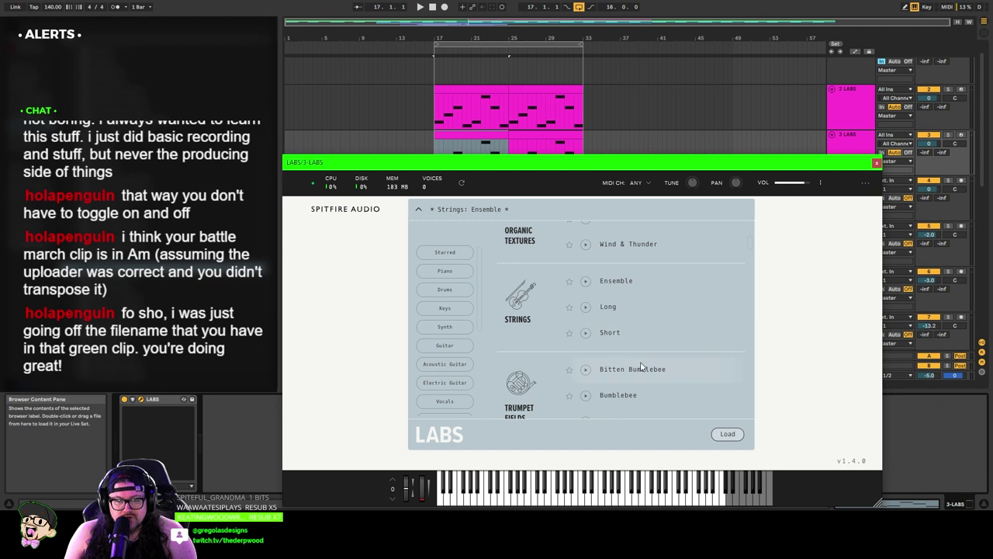
Step: Try the Amplified Cello Quartet Chatter preset as the sound of the octave-lower LABS layer
scroll(641, 367, "down", 12)
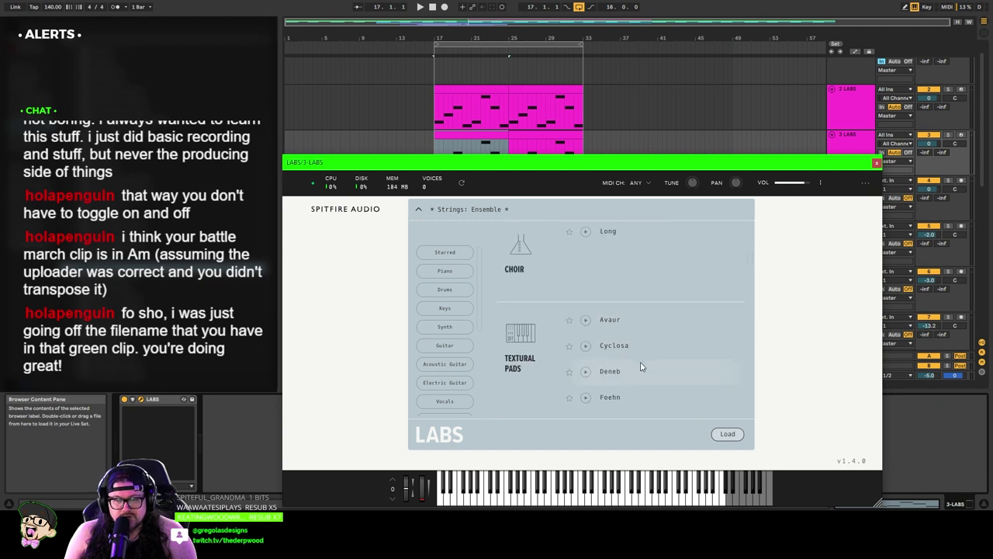
scroll(641, 367, "down", 6)
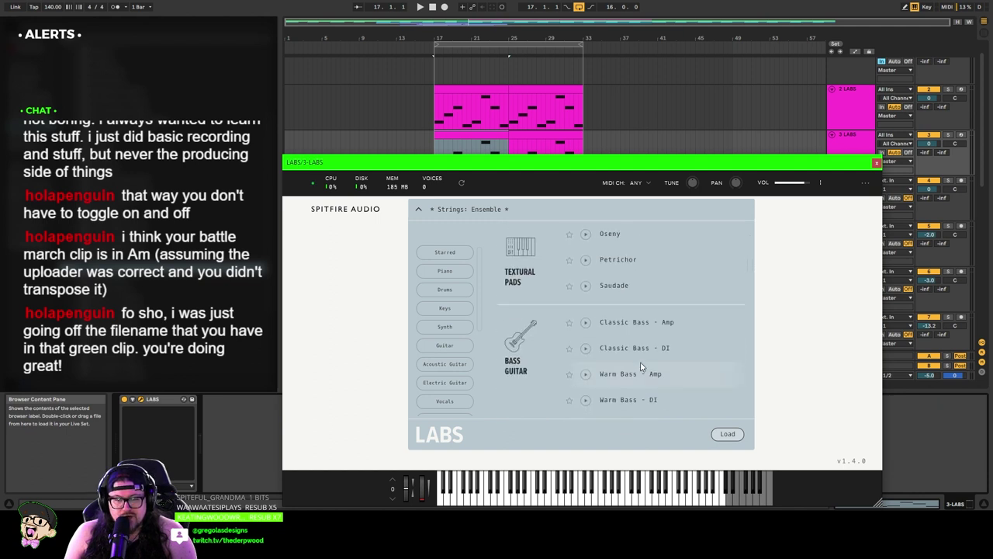
scroll(641, 363, "down", 4)
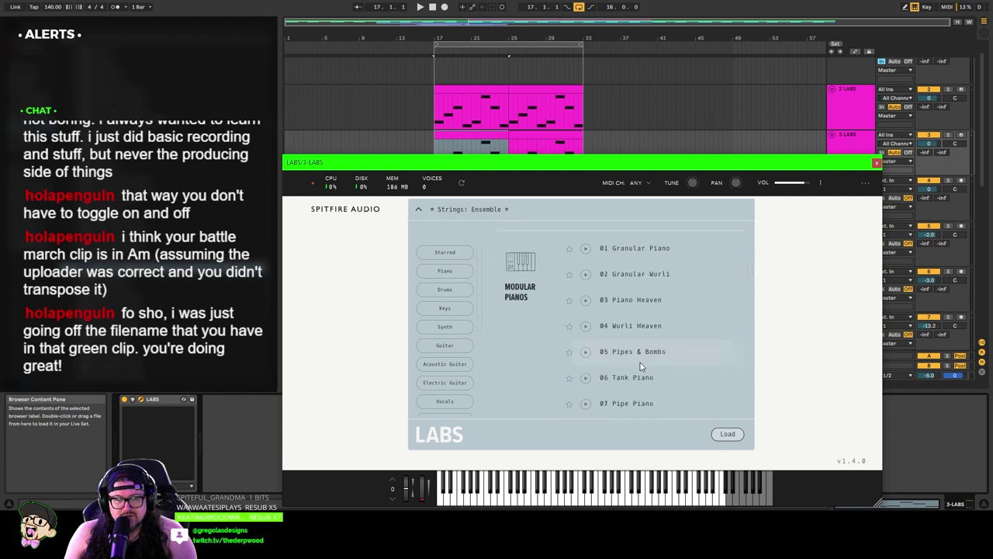
scroll(641, 362, "down", 6)
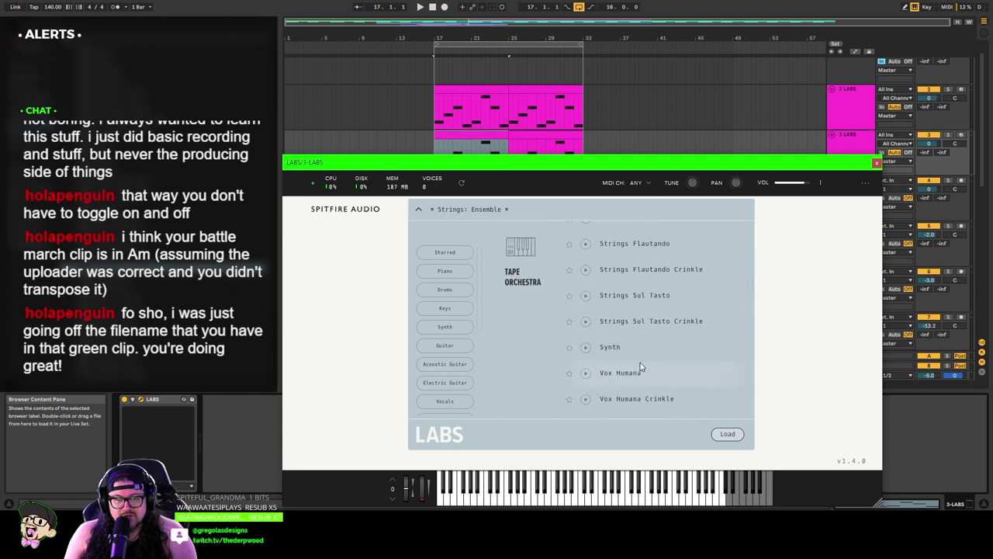
scroll(640, 363, "down", 6)
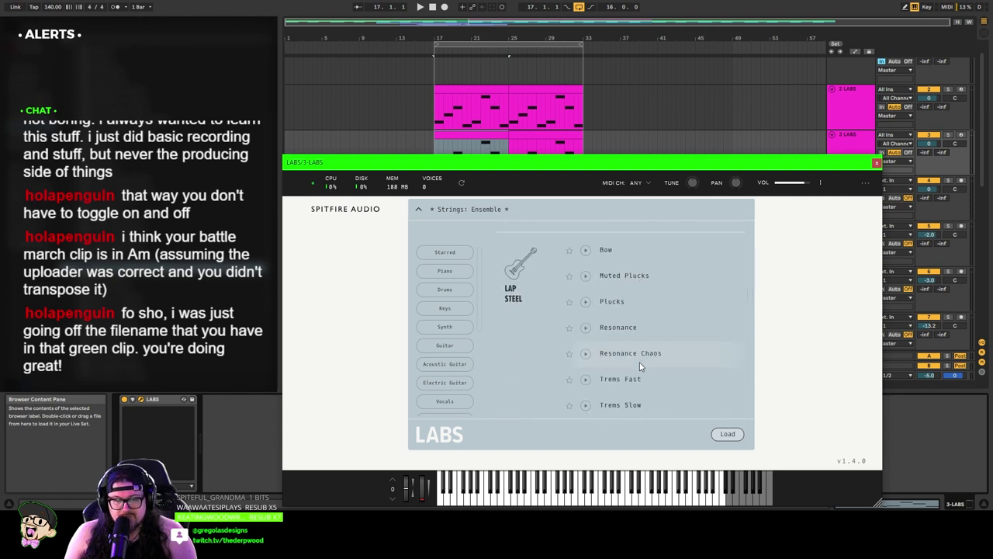
scroll(640, 365, "down", 6)
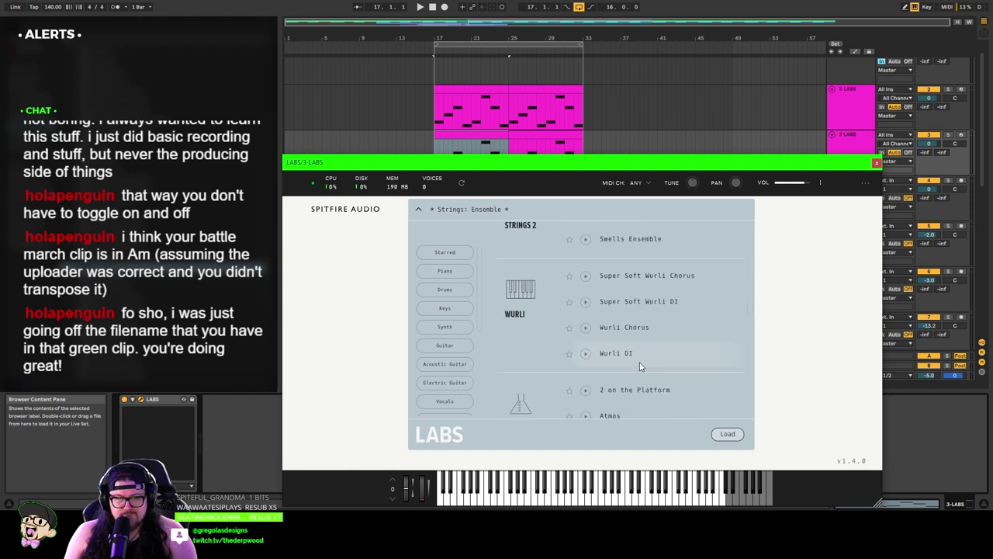
scroll(640, 365, "down", 5)
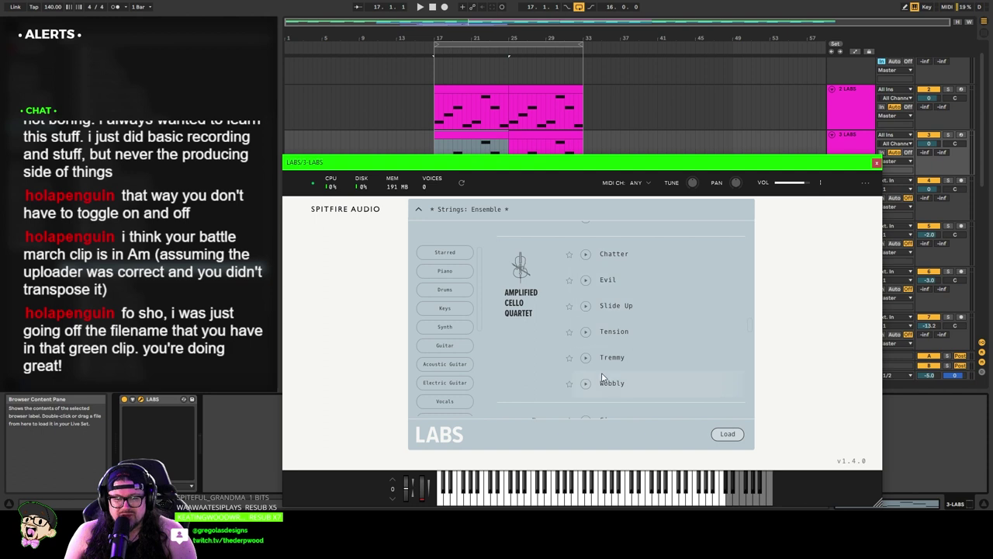
double_click(609, 255)
Step: Play the loop with the duplicated LABS track soloed and try the Amplified Cello Quartet Slide Up preset
key("space")
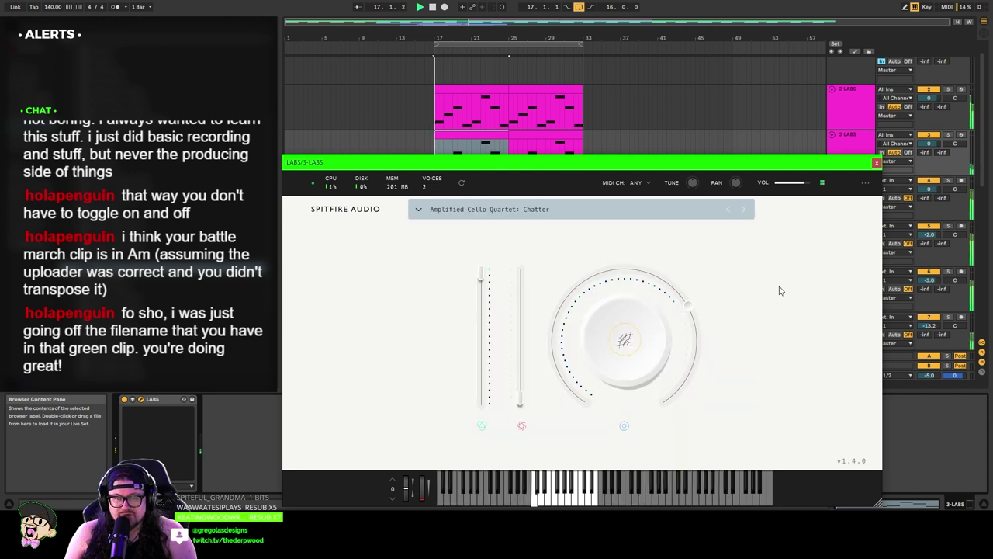
left_click(947, 136)
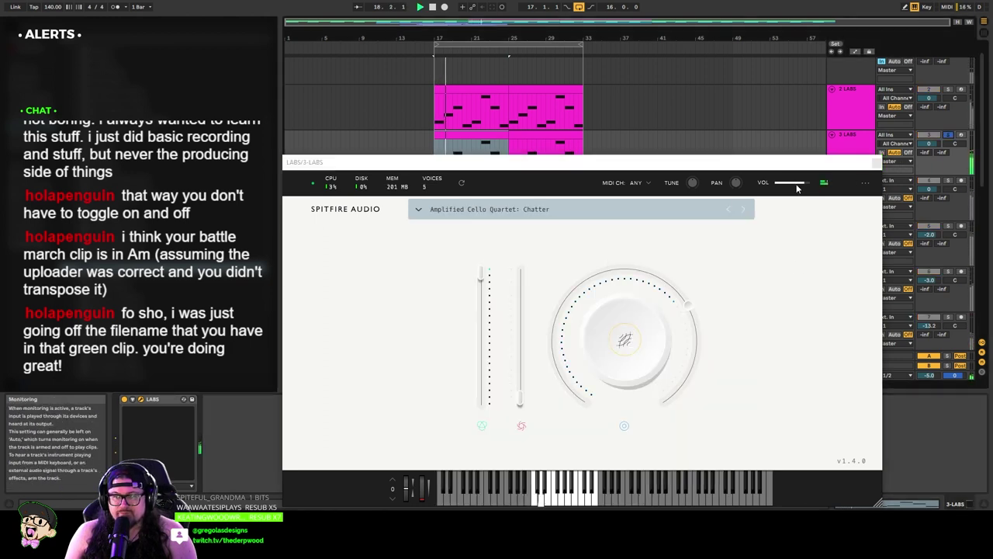
left_click(743, 210)
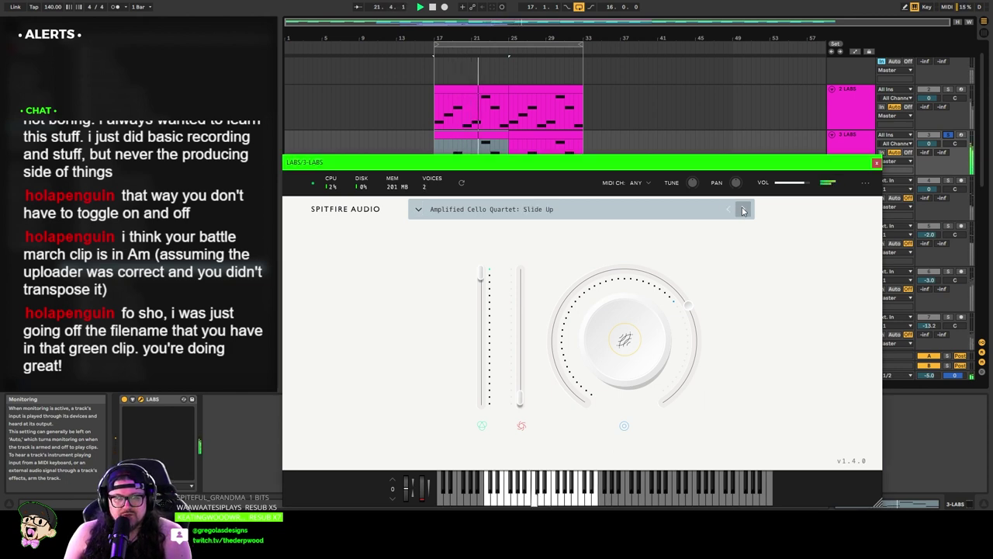
Step: Try the Autoharp Slow Strums 7th preset on the soloed LABS track
left_click(497, 210)
scroll(625, 363, "down", 5)
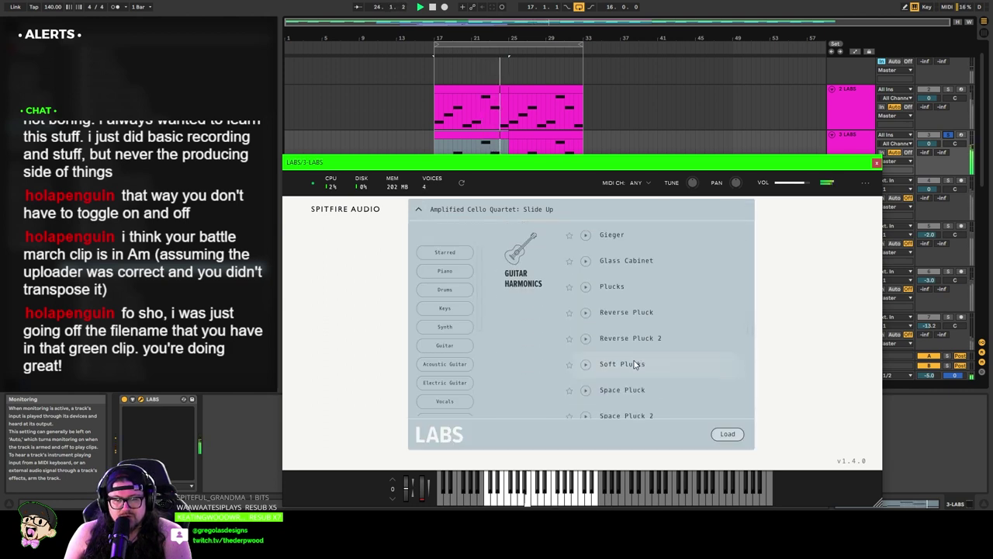
scroll(635, 363, "down", 4)
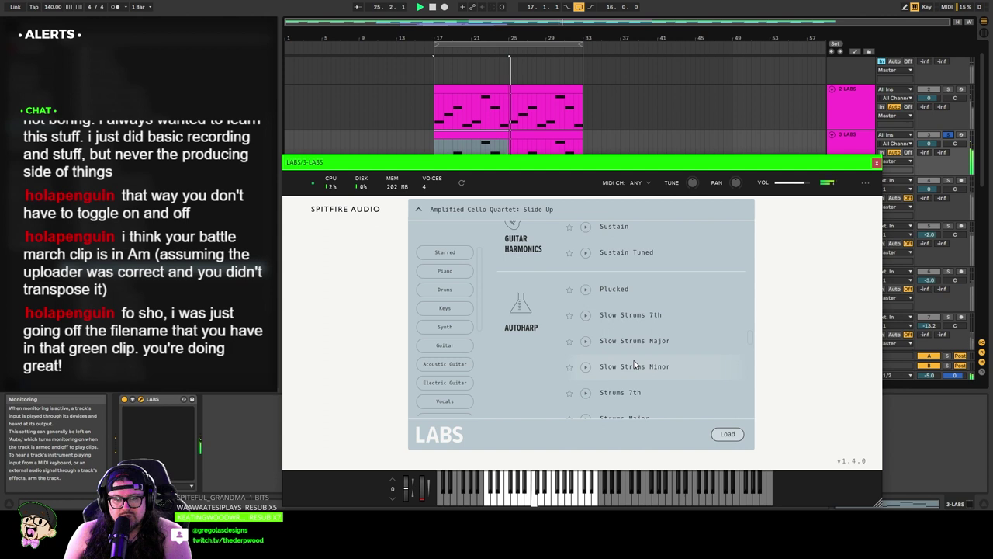
scroll(635, 364, "down", 2)
double_click(631, 264)
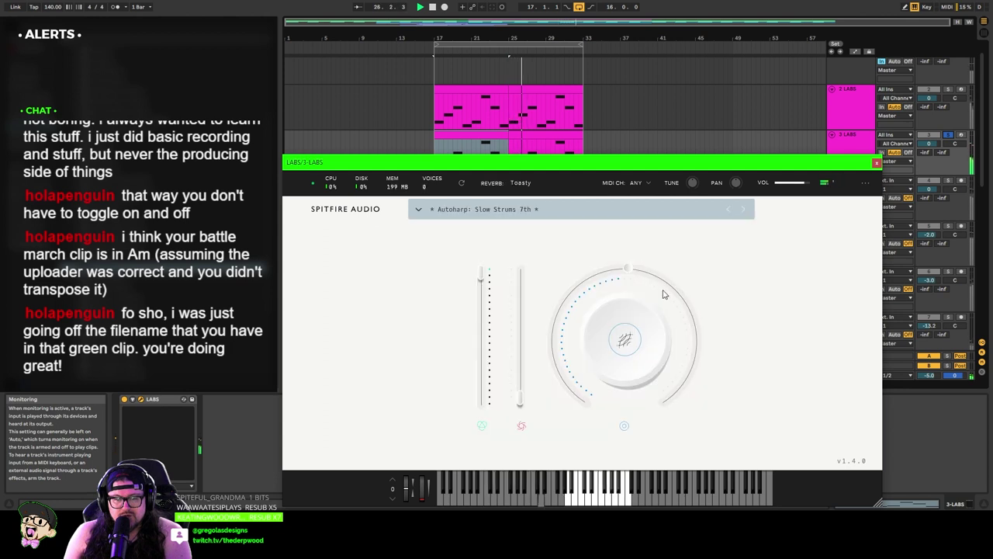
Step: Try the Autoharp presets Strums Major and Strums Minor on the soloed LABS track
left_click(623, 210)
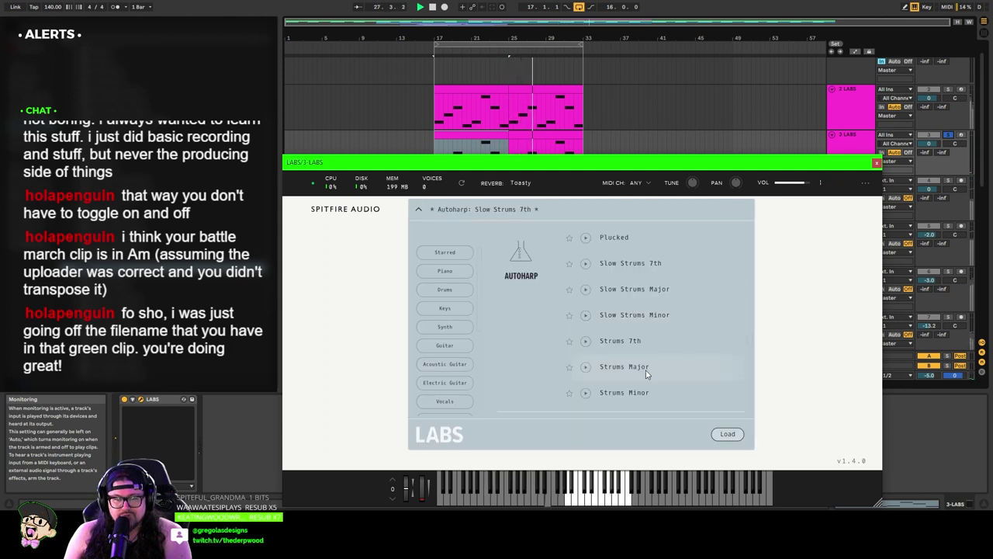
scroll(646, 374, "down", 3)
double_click(630, 286)
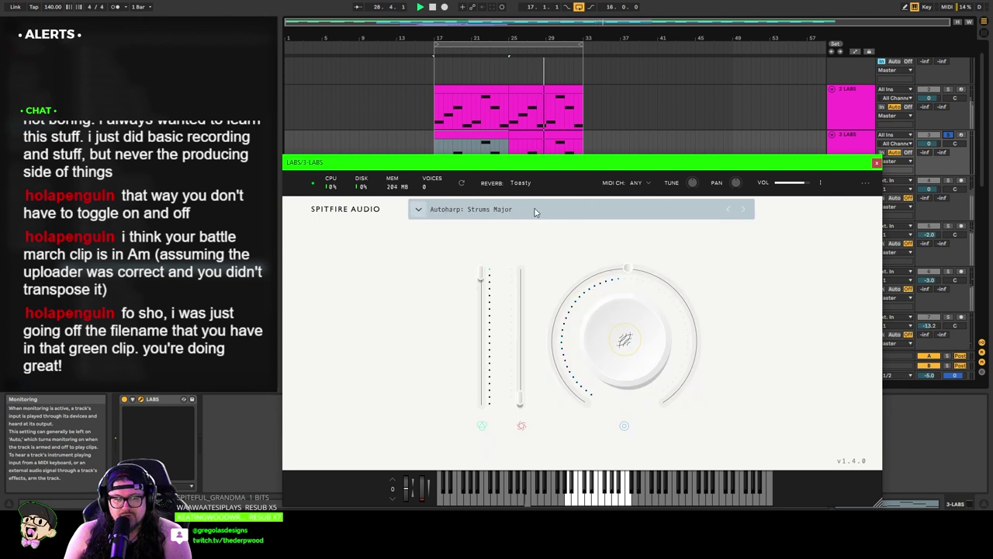
left_click(535, 211)
double_click(625, 316)
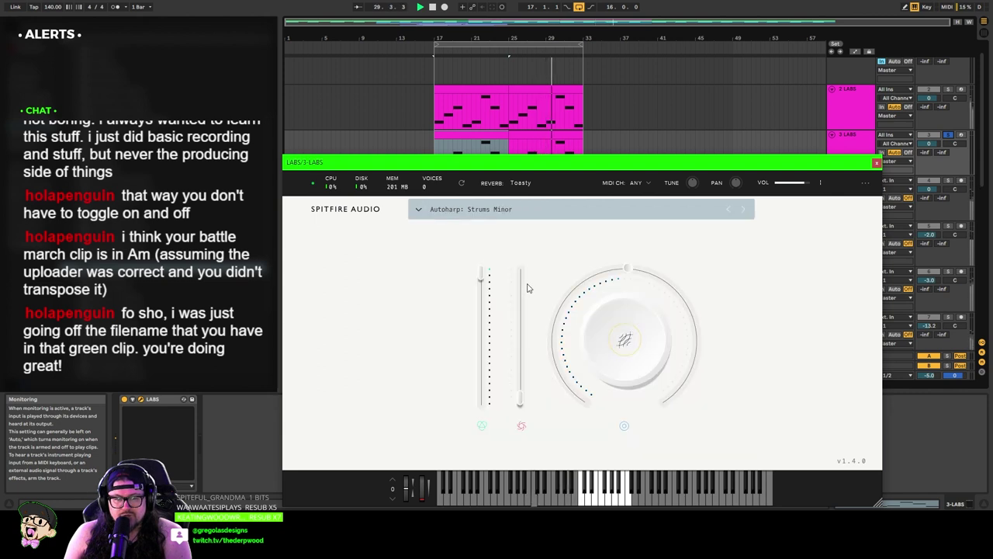
Step: Try the Monochord presets Bow and Plucks on the octave-lower LABS layer
left_click(524, 211)
scroll(610, 392, "down", 10)
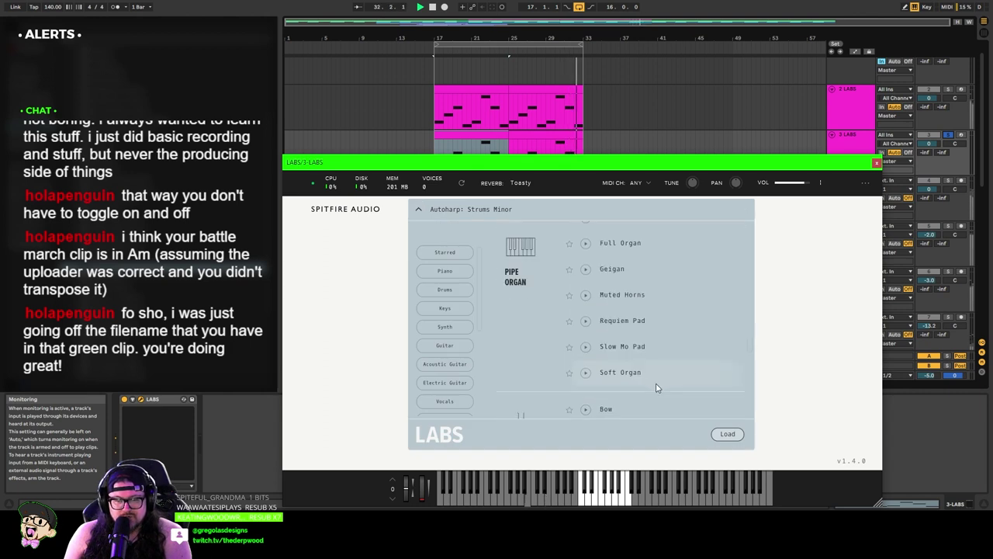
scroll(656, 388, "down", 5)
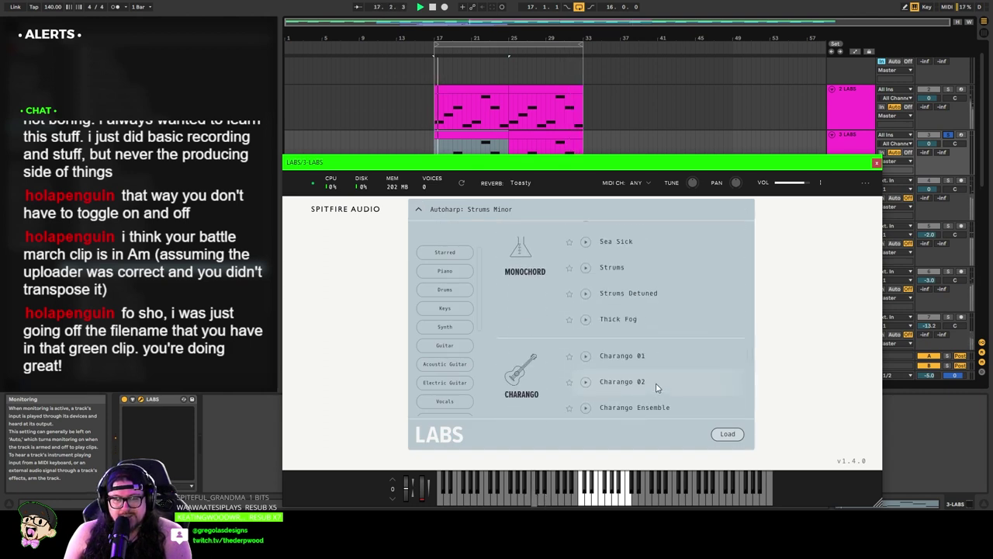
scroll(636, 349, "up", 5)
left_click(609, 255)
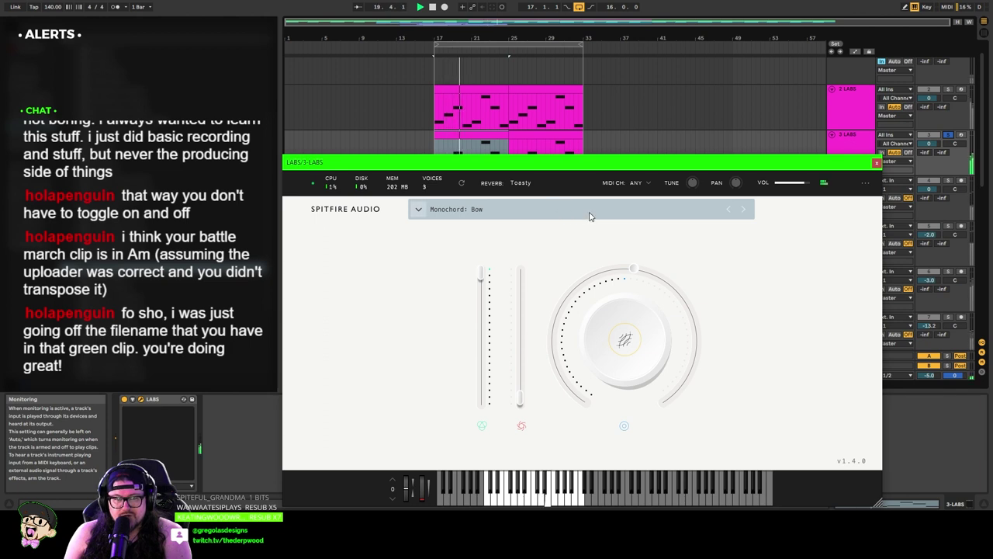
left_click(590, 216)
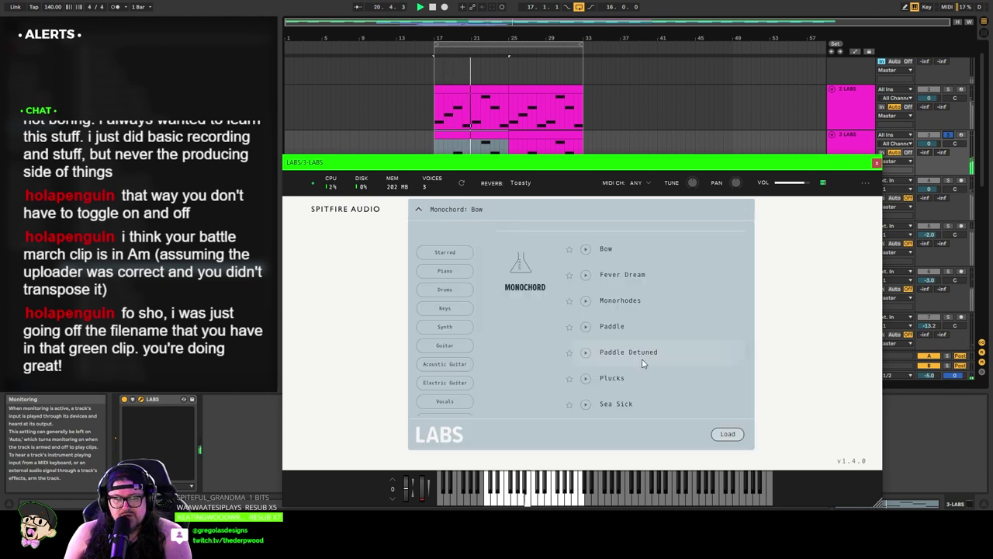
left_click(628, 379)
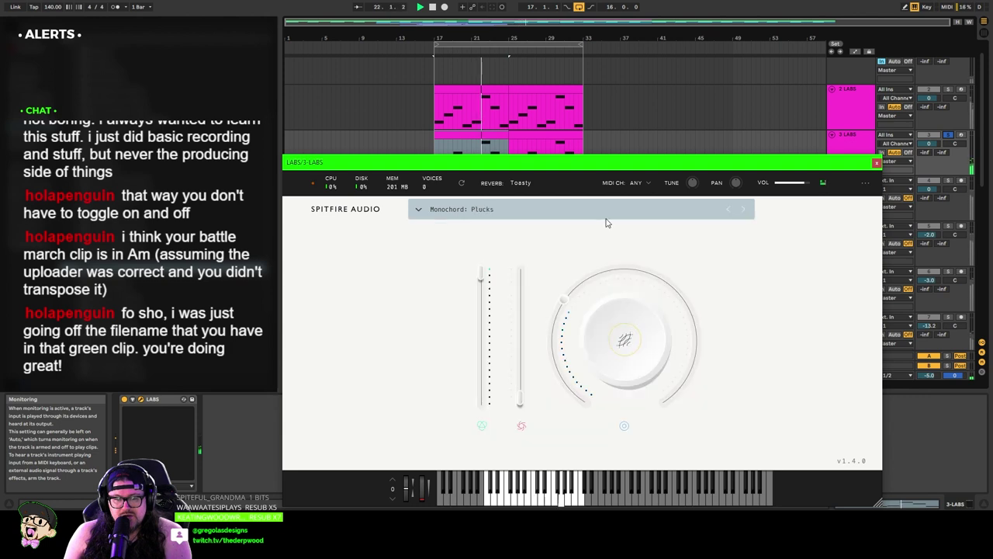
Step: Try the Charango Ensemble preset on the octave-lower LABS layer
left_click(609, 210)
scroll(632, 353, "down", 2)
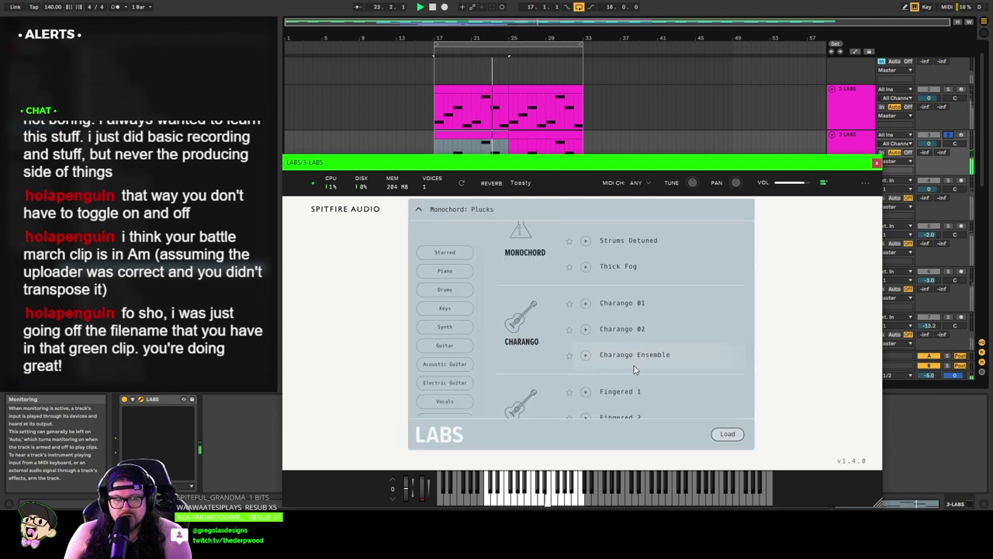
scroll(632, 365, "down", 2)
left_click(636, 250)
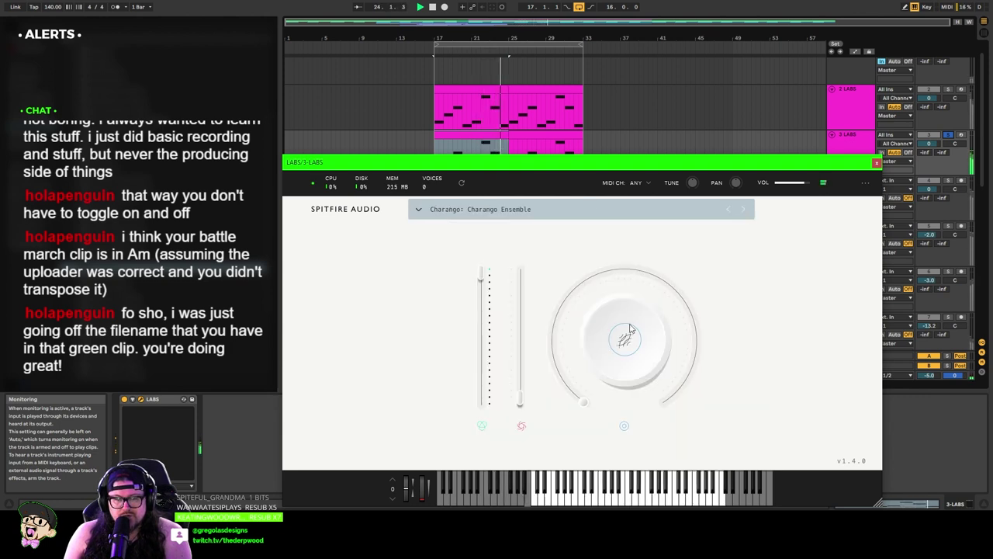
Step: Load the Opia Sub Bass preset on the duplicated LABS track and lower that track's volume to -7.0 dB
left_click(530, 211)
scroll(651, 345, "down", 5)
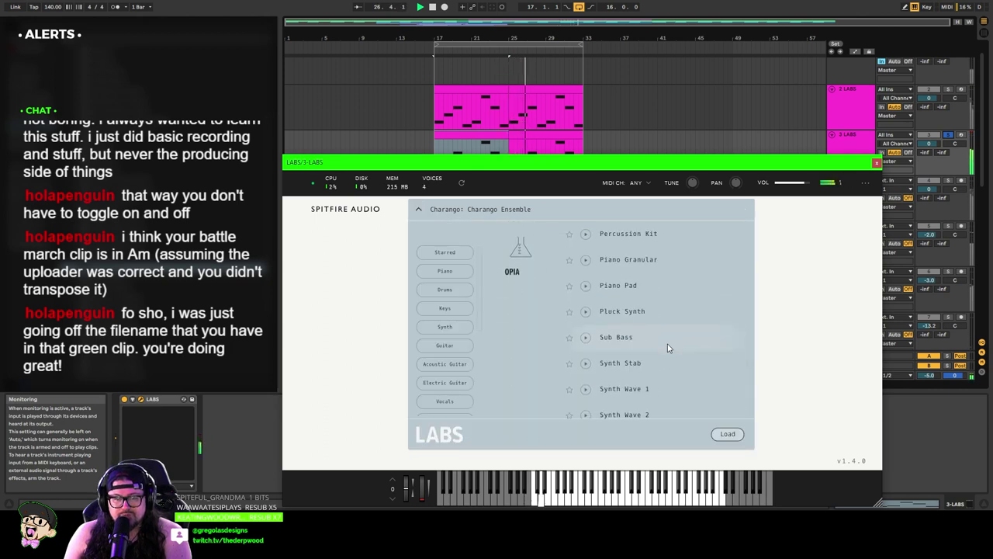
scroll(666, 347, "down", 3)
scroll(652, 333, "up", 2)
left_click(619, 310)
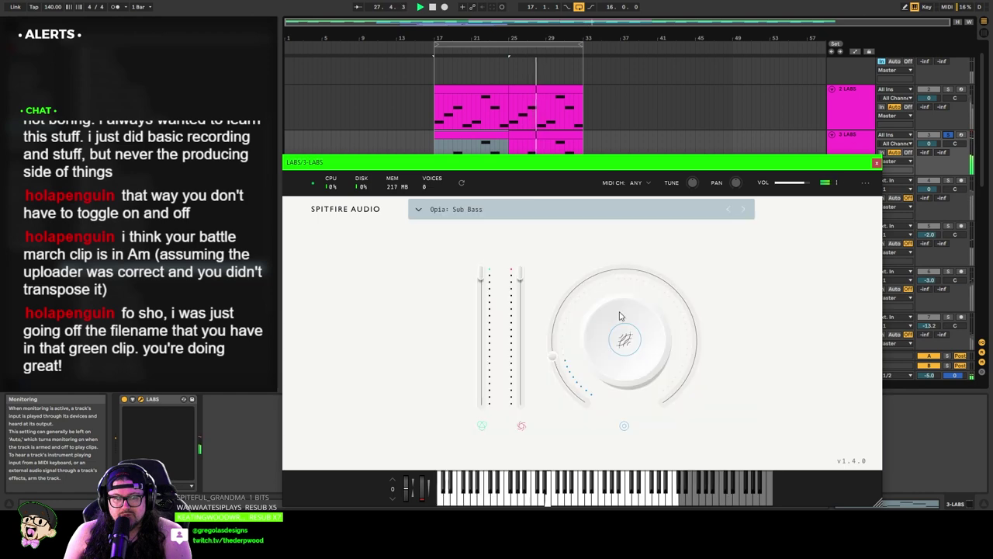
left_click(876, 164)
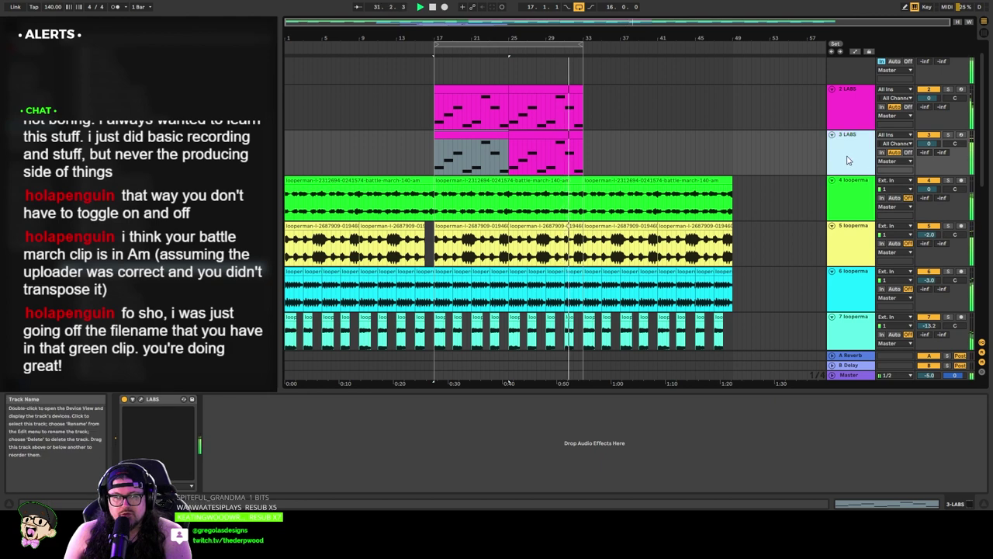
left_click_drag(929, 144, 929, 154)
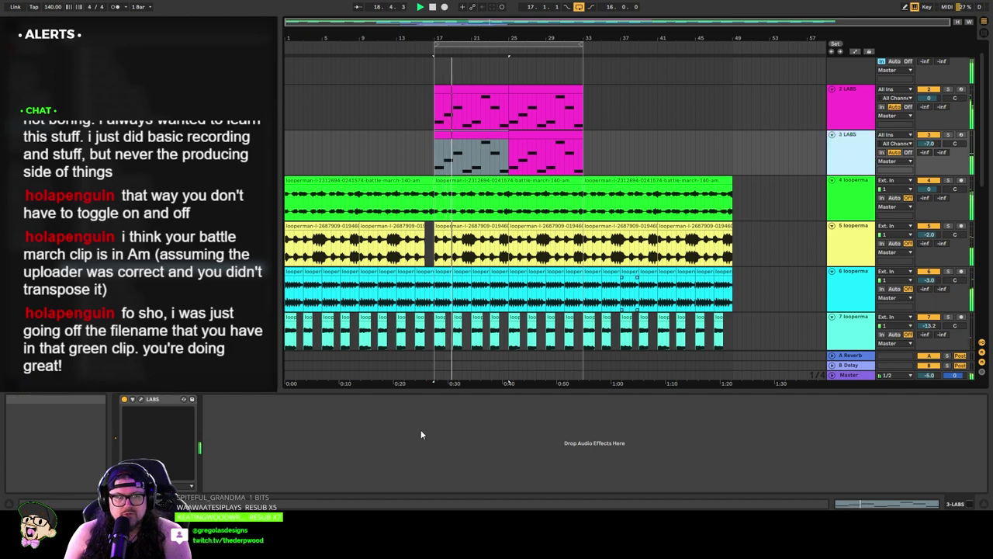
Step: Increase the release and reverb of the duplicated track's Sub Bass preset and close the LABS window
left_click(184, 399)
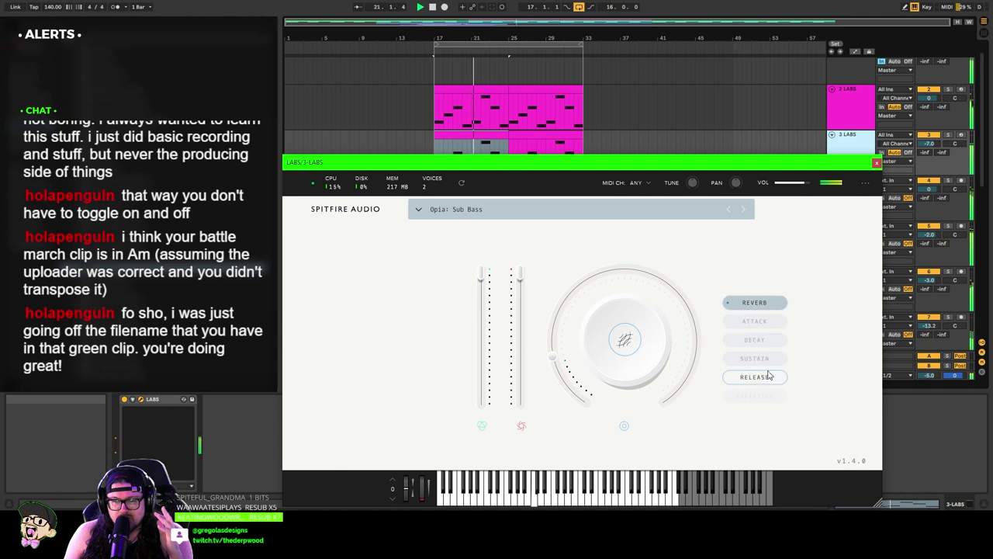
left_click(754, 378)
left_click_drag(574, 291, 585, 282)
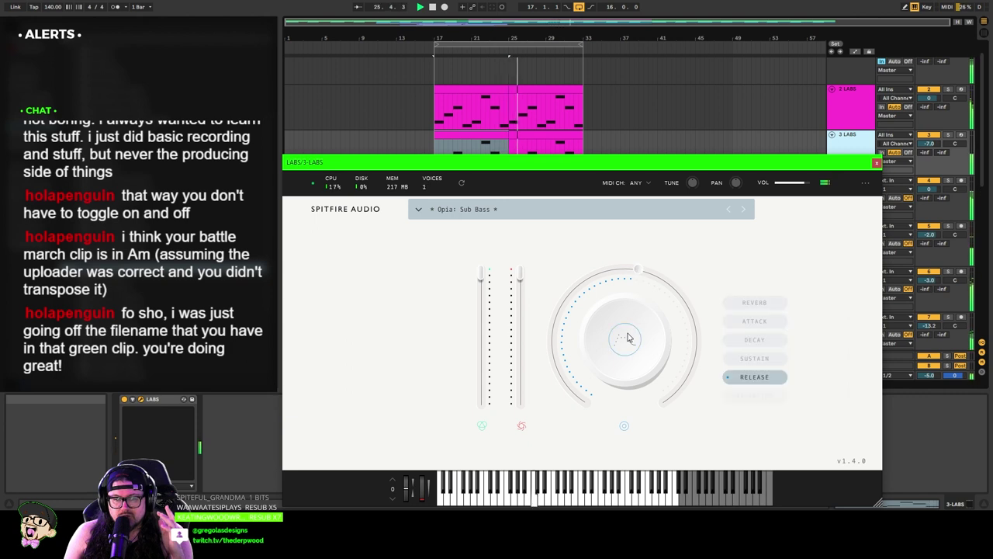
left_click(777, 362)
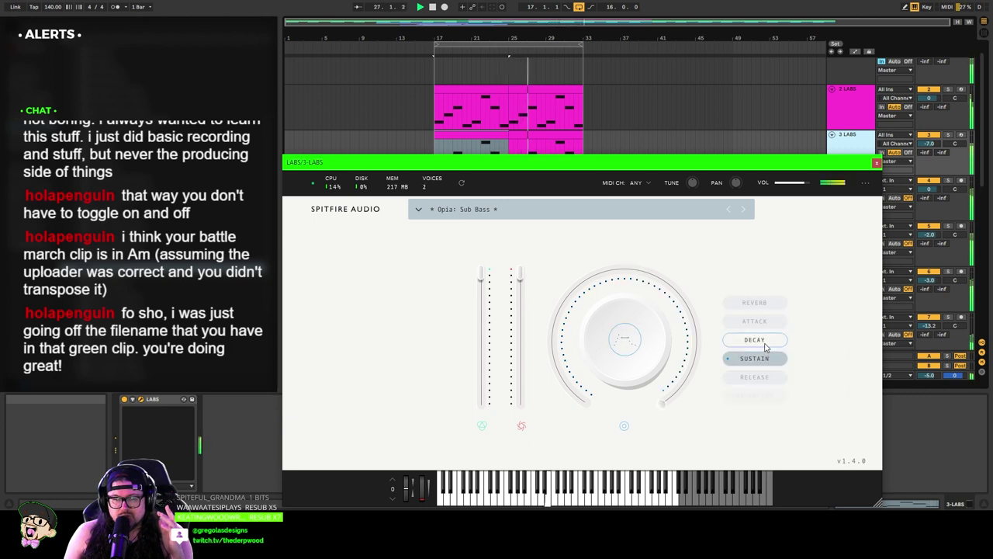
left_click(754, 302)
left_click_drag(554, 356, 551, 343)
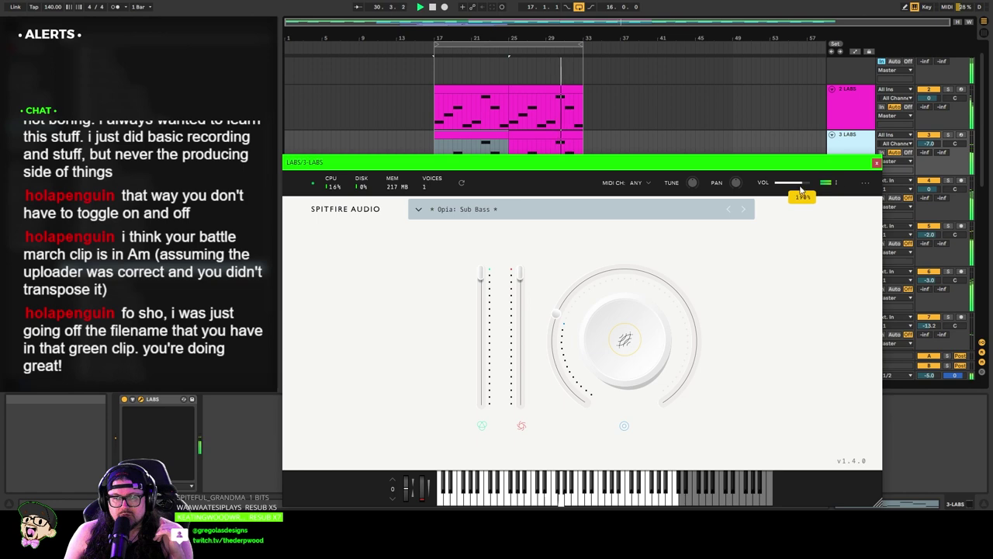
left_click(876, 163)
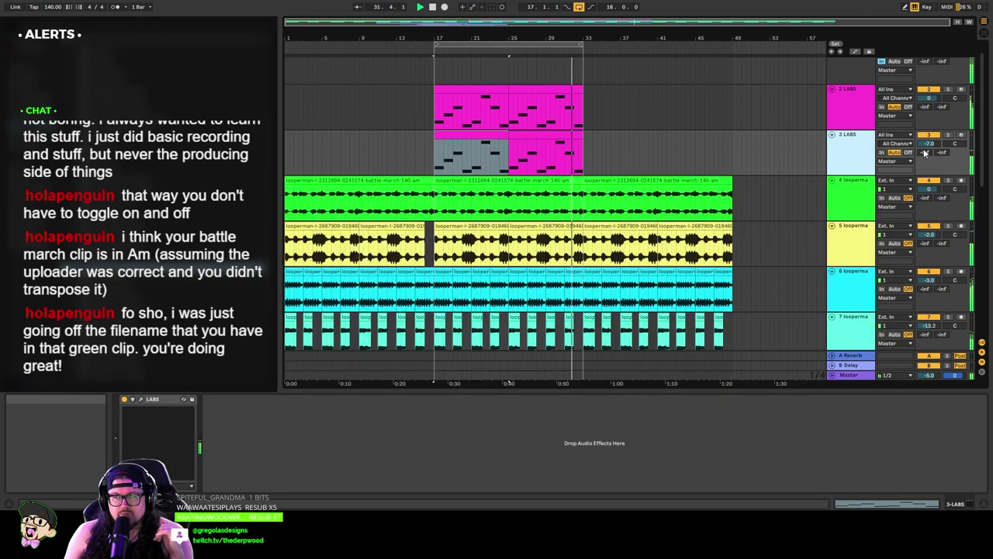
Step: Lower the duplicated LABS track's volume to -9.5 dB, stop playback and save the set
left_click_drag(928, 143, 929, 150)
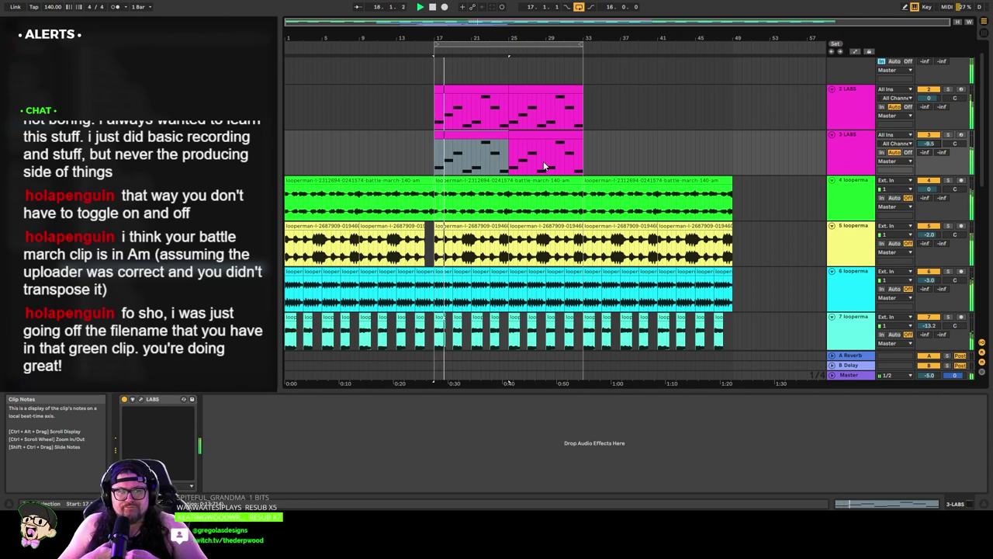
key("space")
key("ctrl+s")
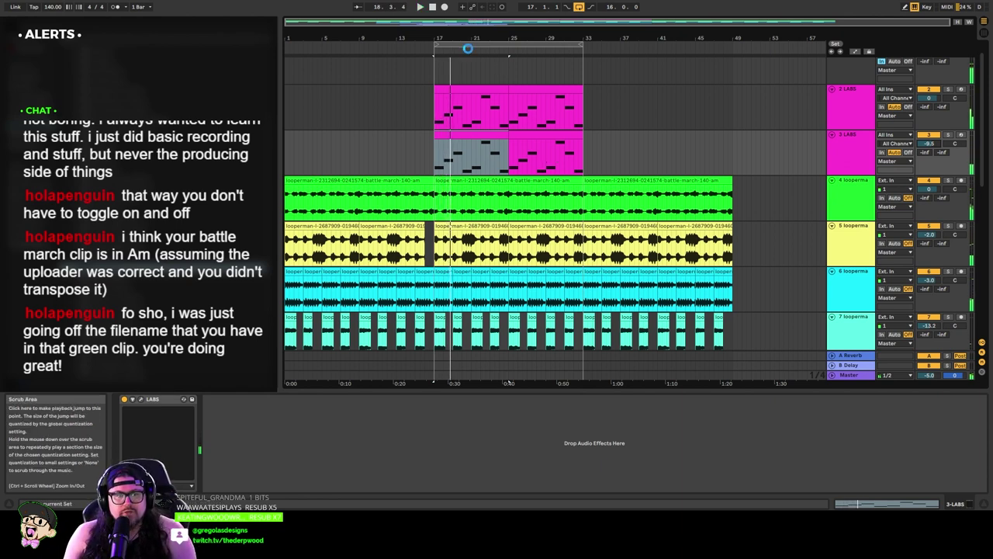
Step: Extend the arrangement loop to span bars 1 to 49 and start playback from the beginning
left_click_drag(435, 48, 286, 46)
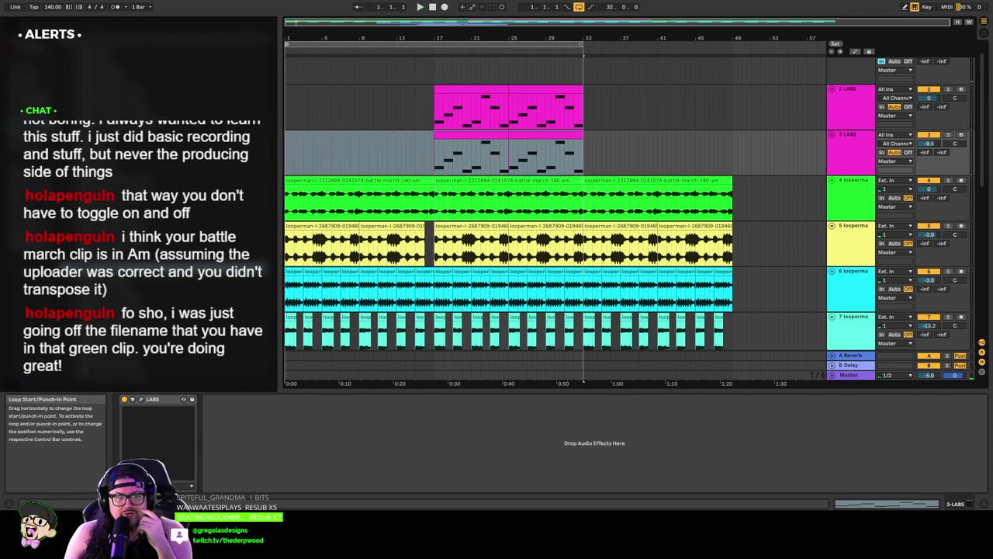
left_click_drag(583, 50, 731, 68)
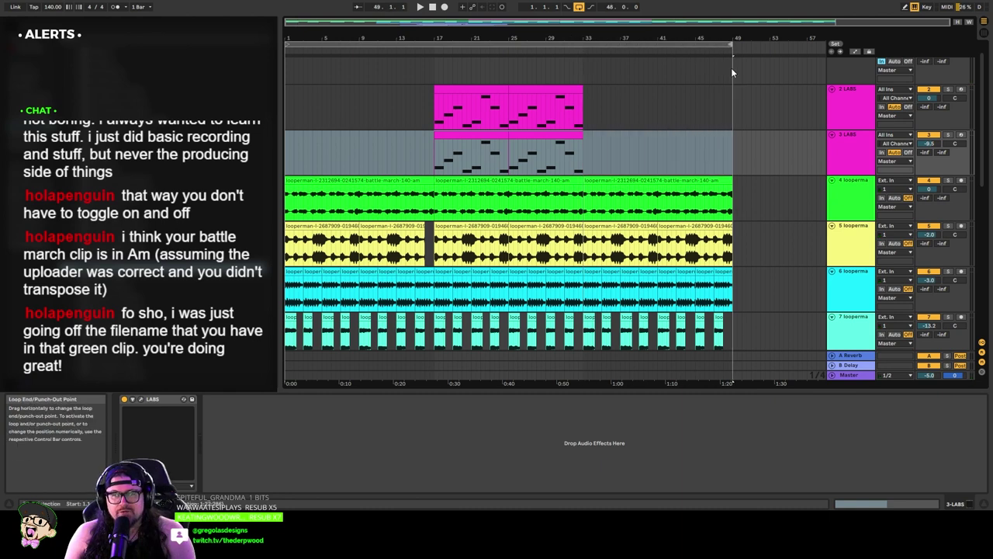
key("space")
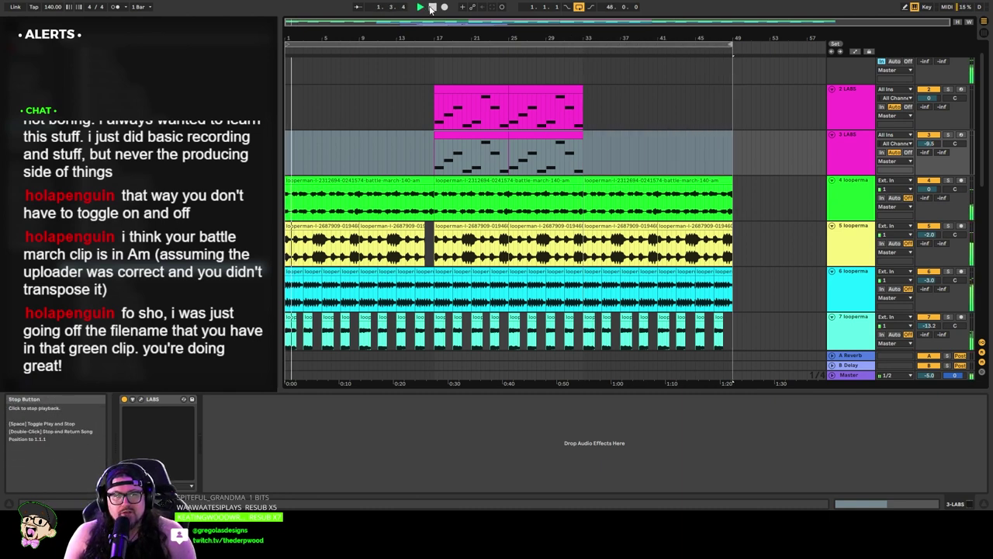
Step: Solo track 7 briefly to identify its sound and delete its looperman clips before bar 9
scroll(383, 143, "down", 3)
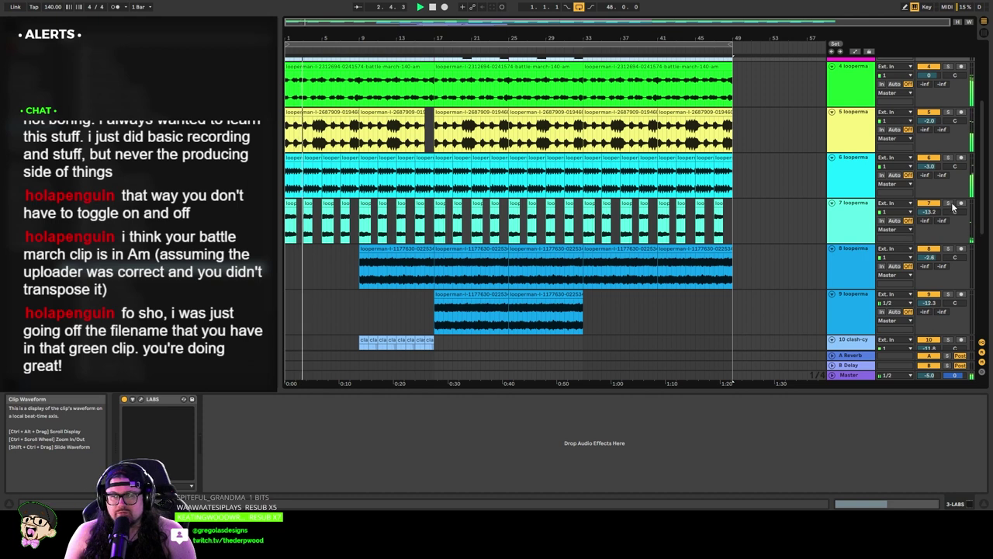
left_click(949, 204)
left_click(950, 204)
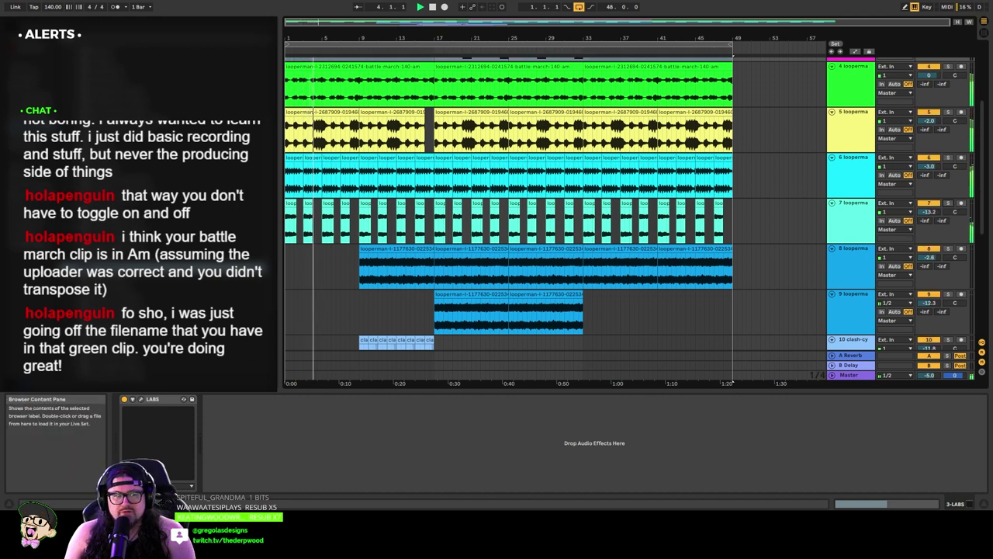
left_click_drag(350, 225, 285, 228)
key("Delete")
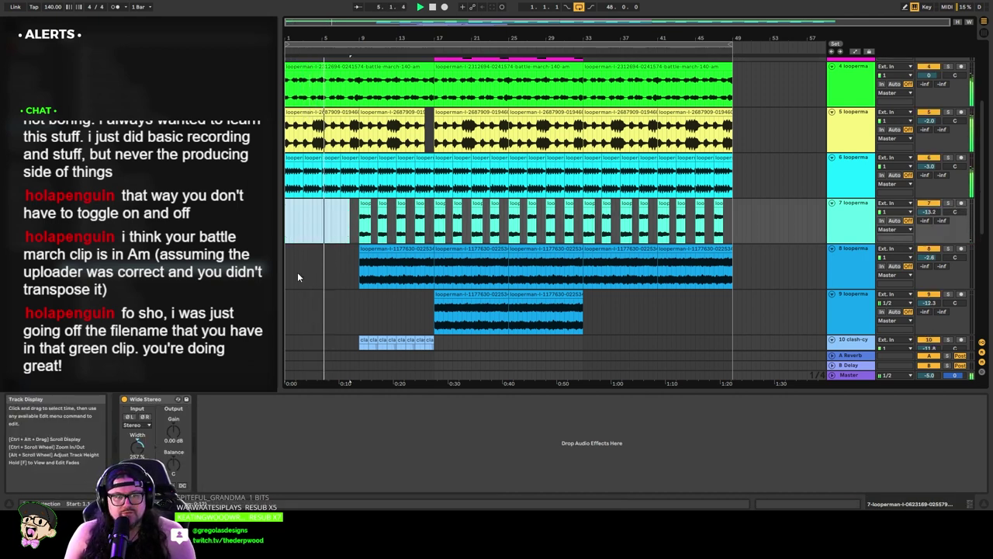
Step: Move both looperman clips on track 9 eight bars later so they start at bar 25
left_click(499, 296)
left_click(541, 296, "shift")
scroll(488, 274, "up", 3)
scroll(489, 278, "up", 2)
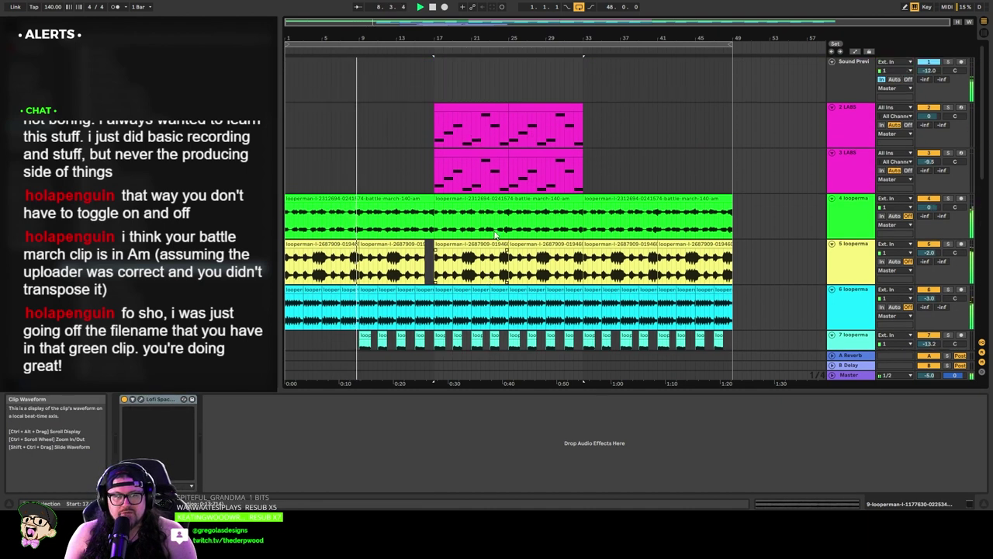
scroll(481, 152, "down", 3)
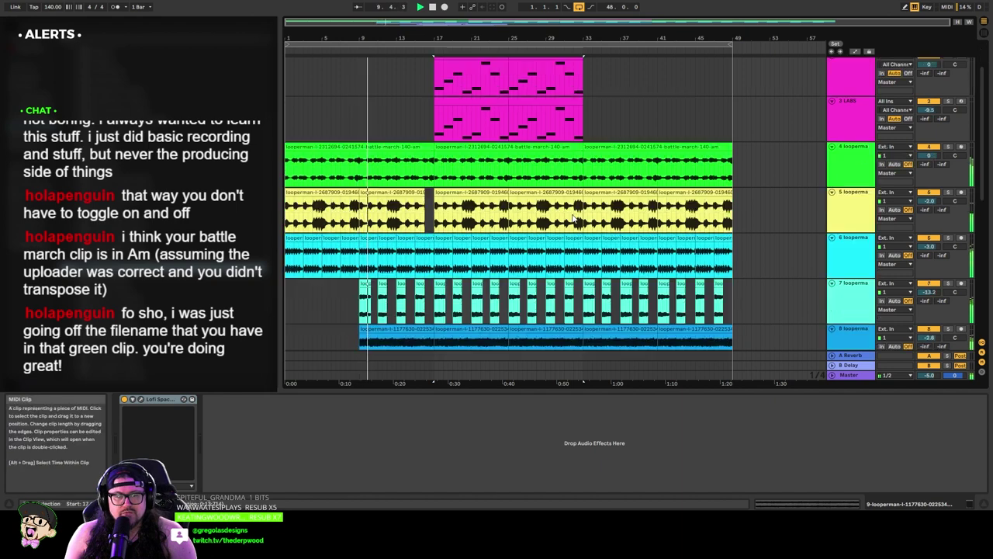
left_click_drag(480, 303, 546, 302)
Step: Move the melody clips on both LABS tracks together eight bars later so they start at bar 25
scroll(498, 118, "up", 2)
scroll(499, 122, "up", 2)
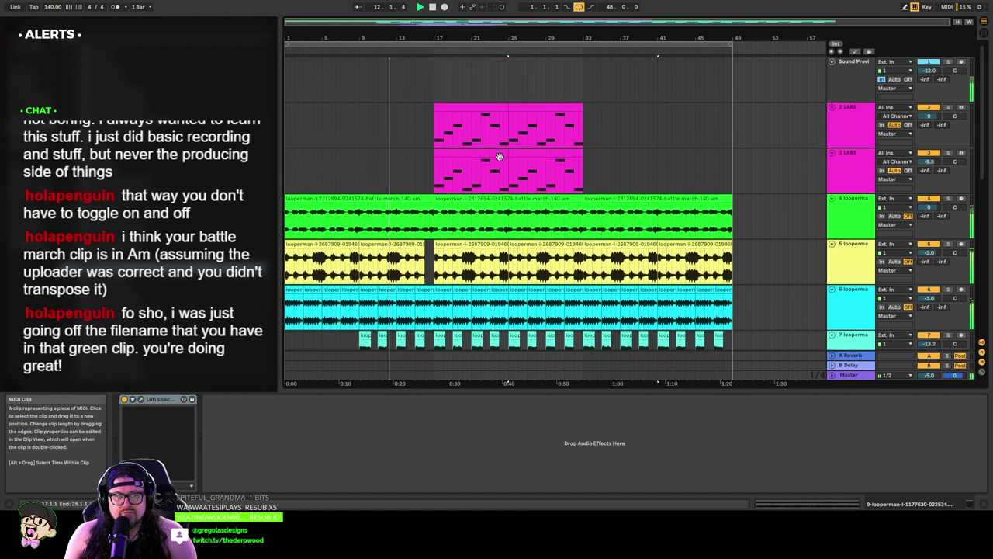
left_click(499, 153)
left_click(534, 153, "shift")
left_click(526, 106, "shift")
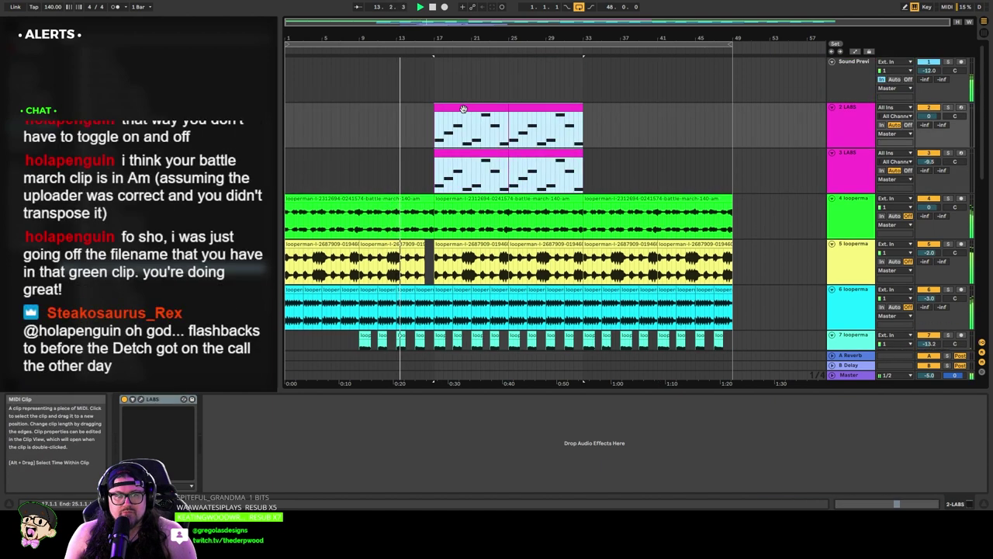
left_click_drag(476, 106, 538, 114)
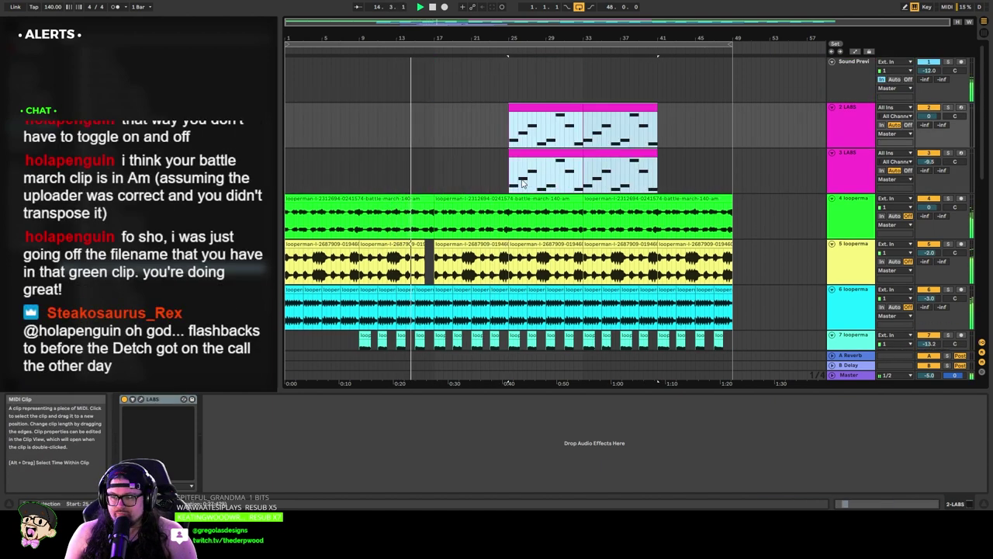
left_click(480, 150)
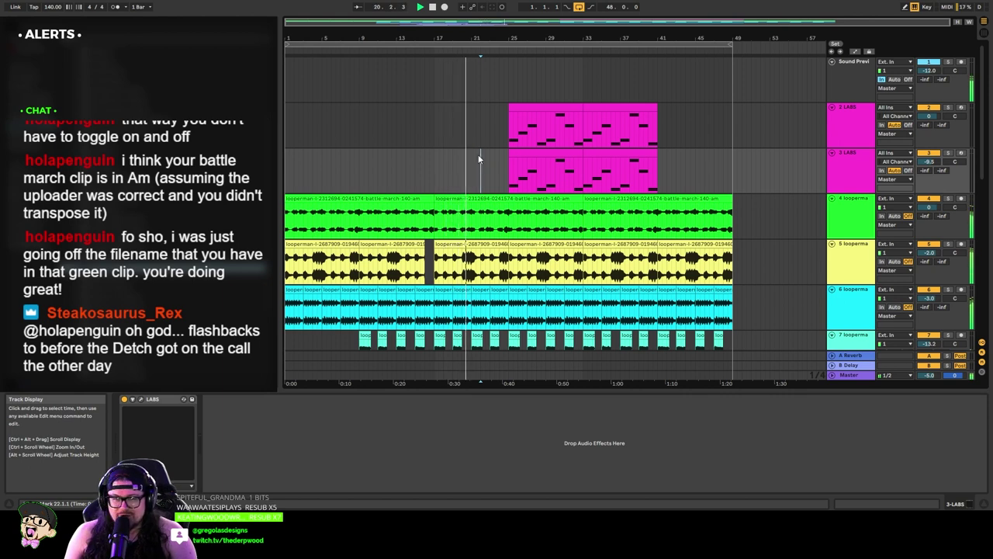
Step: Set the volume of track 7 to -12.1 dB
scroll(489, 202, "down", 5)
scroll(499, 252, "up", 2)
scroll(499, 252, "down", 3)
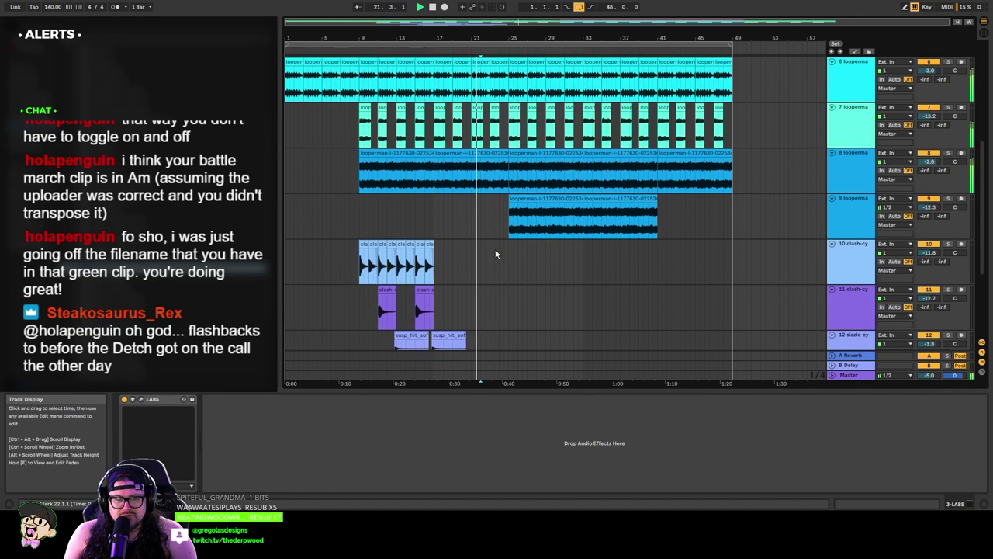
scroll(504, 248, "up", 2)
scroll(495, 256, "up", 3)
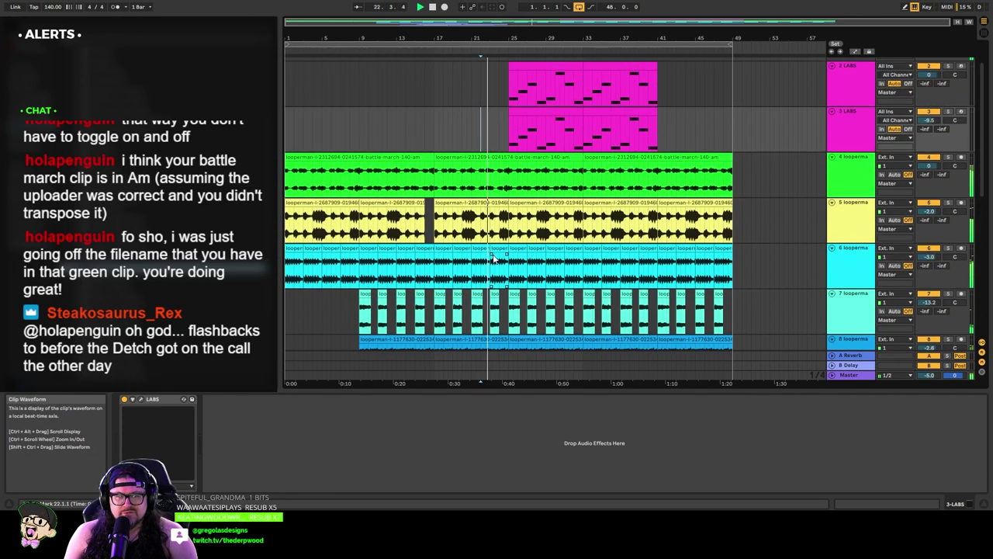
scroll(498, 257, "down", 1)
left_click(804, 265)
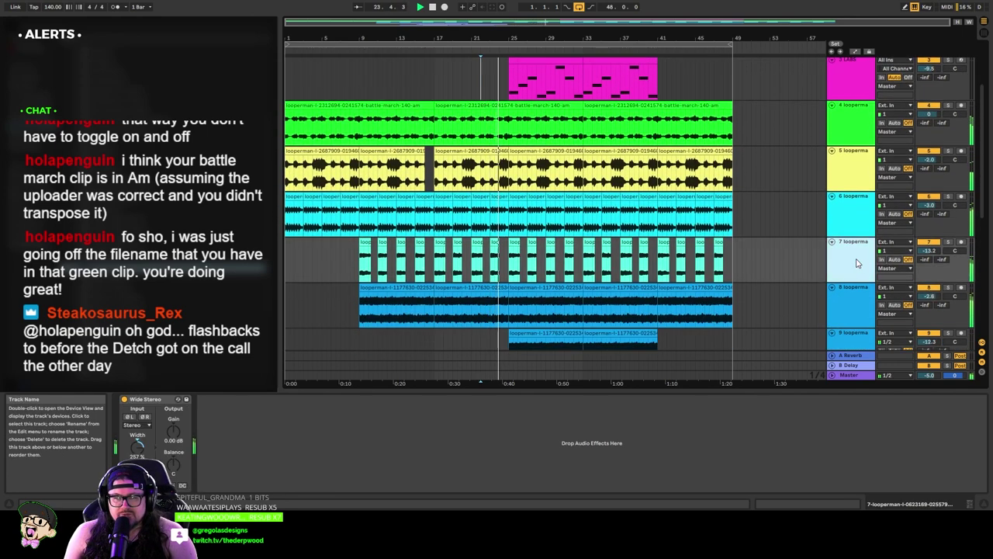
left_click(849, 267)
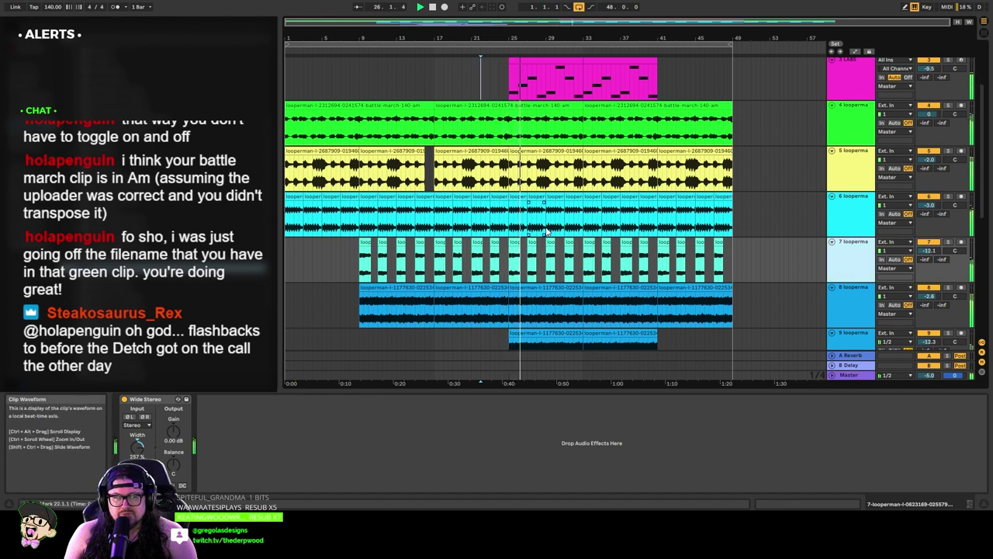
Step: Duplicate the last battle-march clip on track 4 so the copy fills bars 49 to 65
scroll(608, 160, "up", 2)
left_click(612, 153)
left_click(613, 124, "shift")
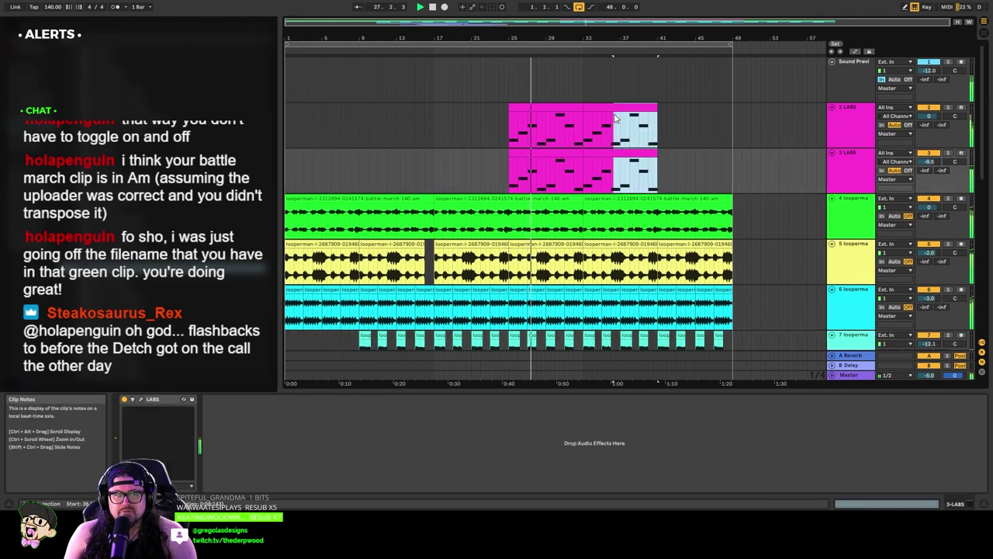
left_click(595, 107)
scroll(612, 165, "down", 5)
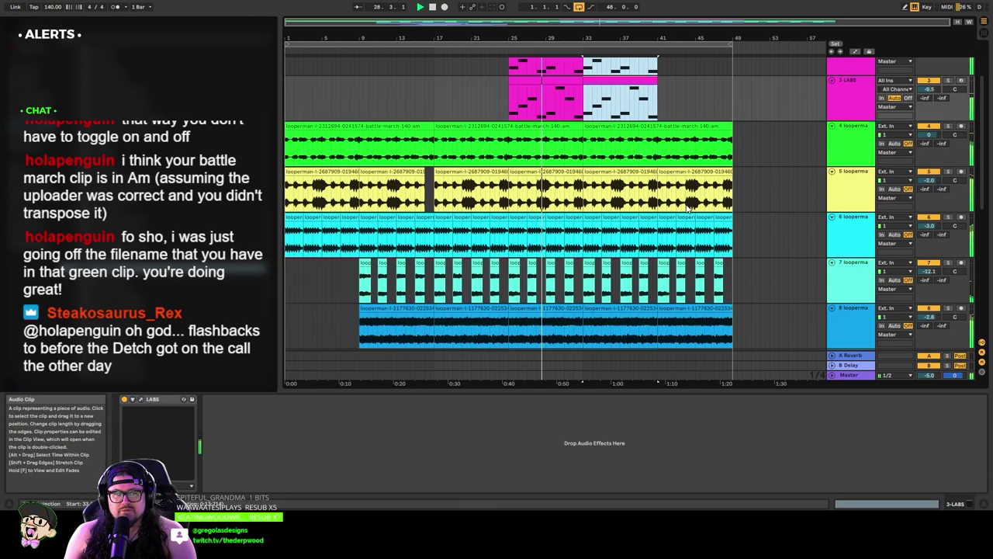
scroll(690, 238, "up", 2)
left_click(685, 145)
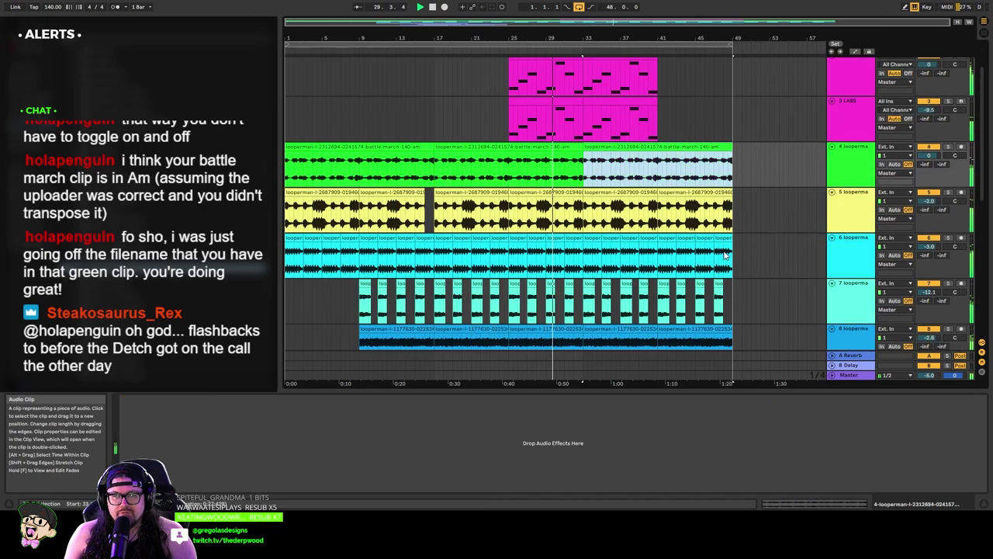
scroll(711, 259, "down", 3)
scroll(710, 260, "up", 4)
scroll(711, 261, "up", 1)
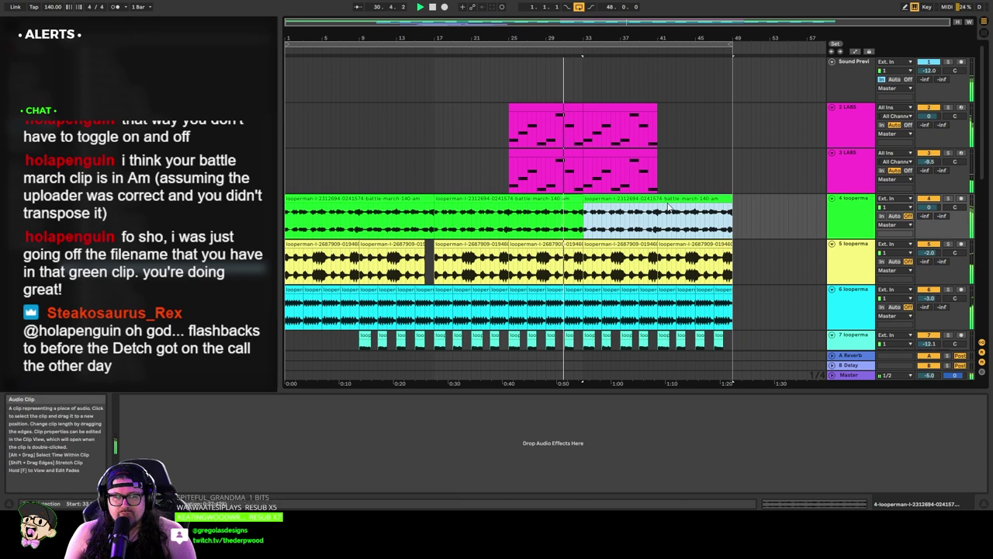
key("ctrl+d")
Step: Select the second clips on both LABS tracks and extend the arrangement loop's end to bar 65
left_click(491, 106)
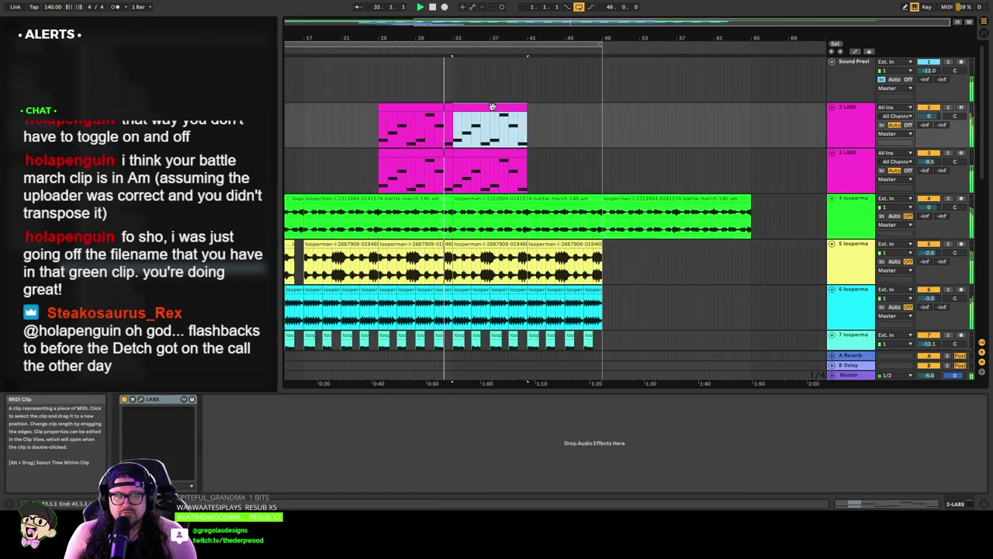
left_click(489, 151, "shift")
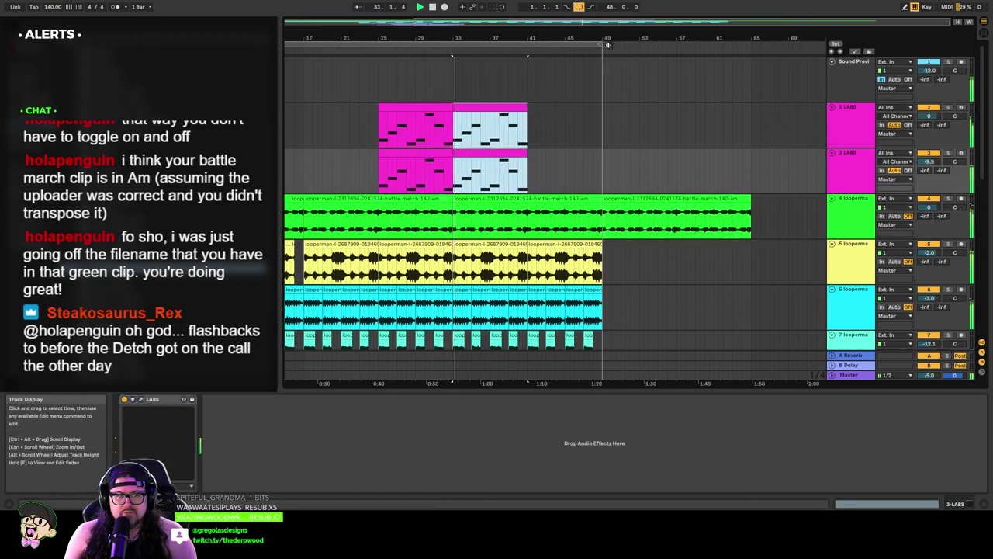
mouse_move(600, 47)
left_mouse_down()
mouse_move(739, 50)
mouse_move(747, 70)
left_mouse_up()
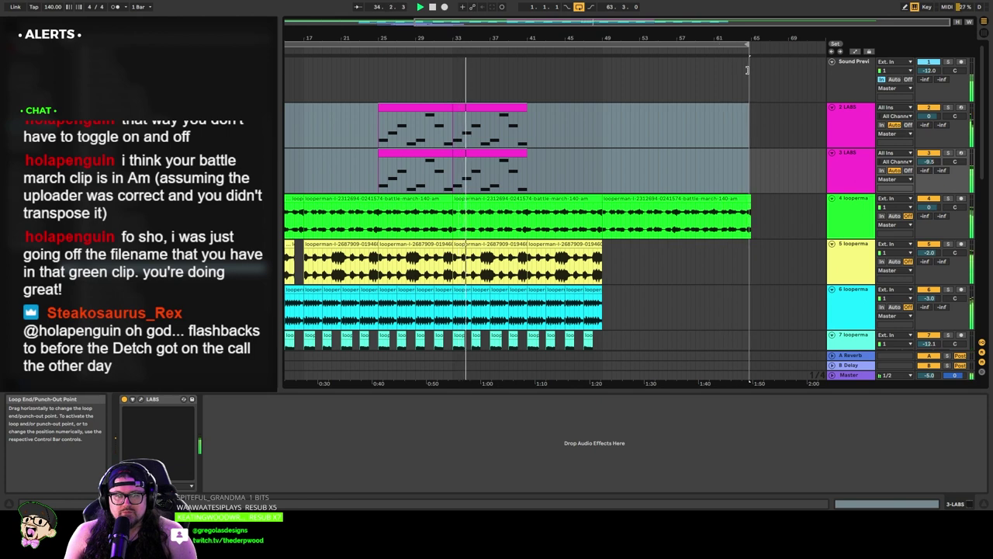
Step: Delete the last choir loop clip on track 8, covering bars 41 to 49
scroll(530, 230, "down", 5)
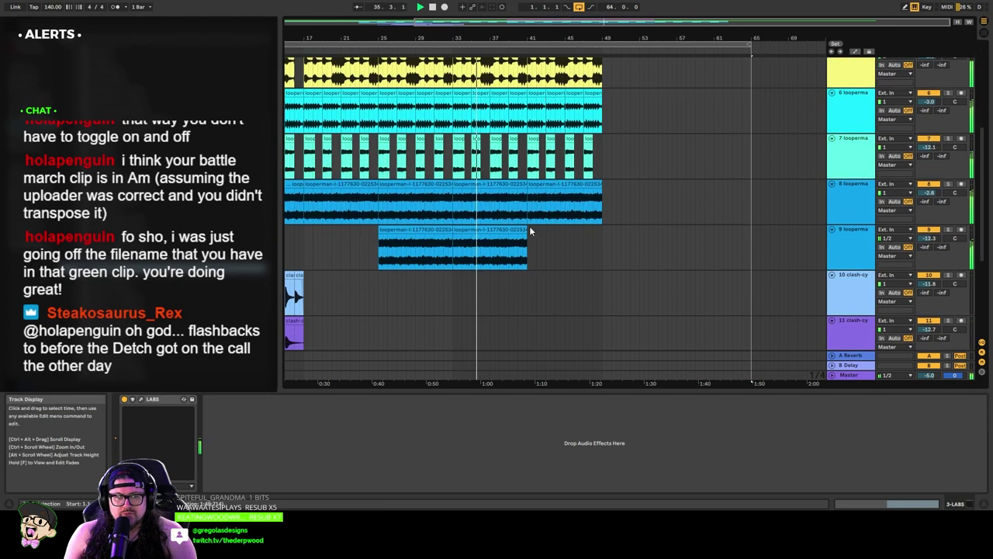
left_click(510, 230)
scroll(551, 248, "up", 1)
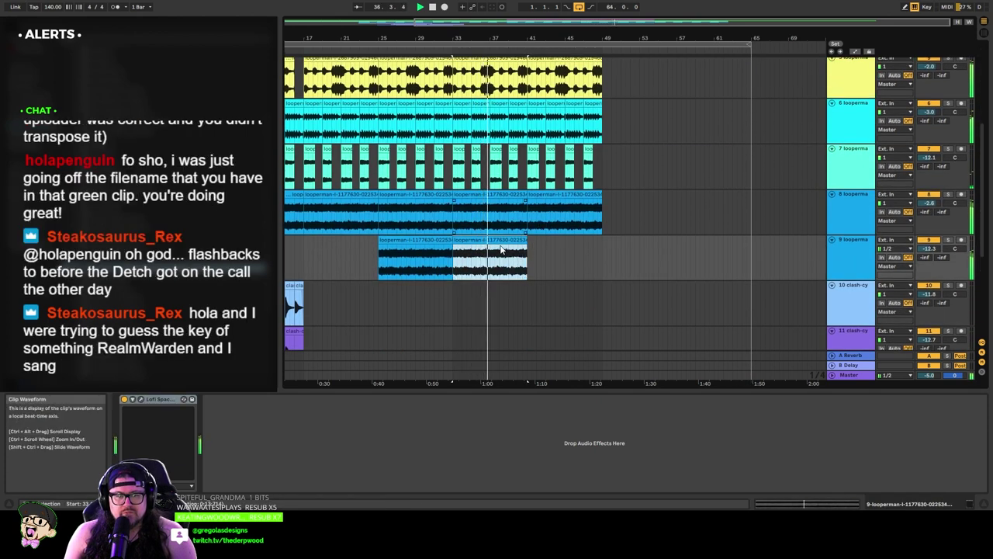
scroll(501, 248, "down", 2)
scroll(542, 200, "up", 2)
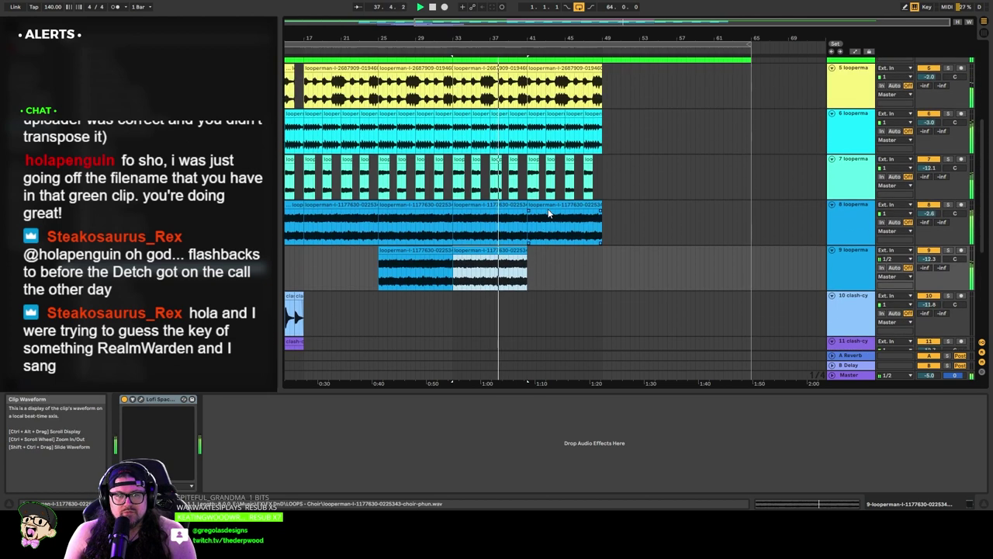
key("Delete")
scroll(544, 256, "up", 2)
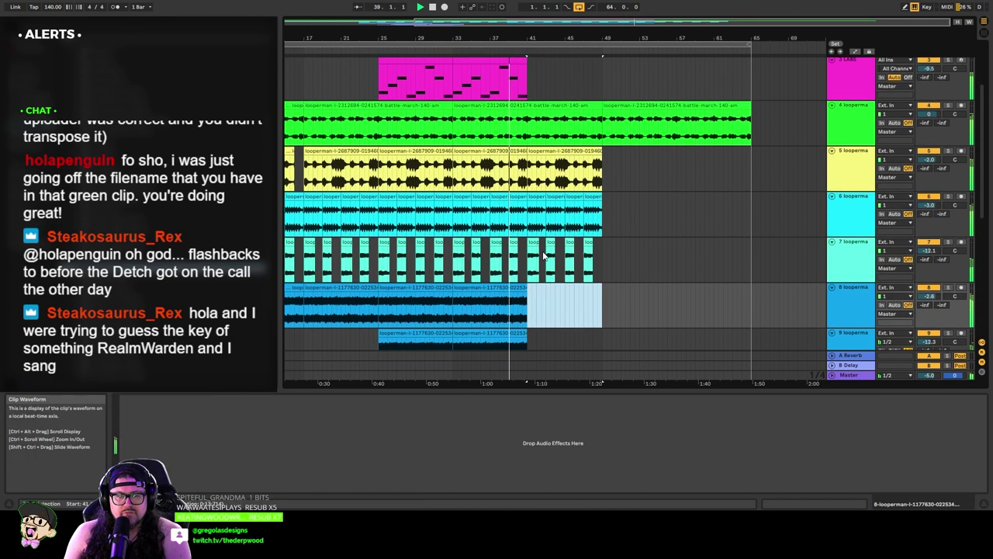
Step: Delete the clips on tracks 6 and 7 from bar 41 onward, including the leftover sliver on track 6 before bar 49
left_click_drag(533, 204, 599, 259)
key("Delete")
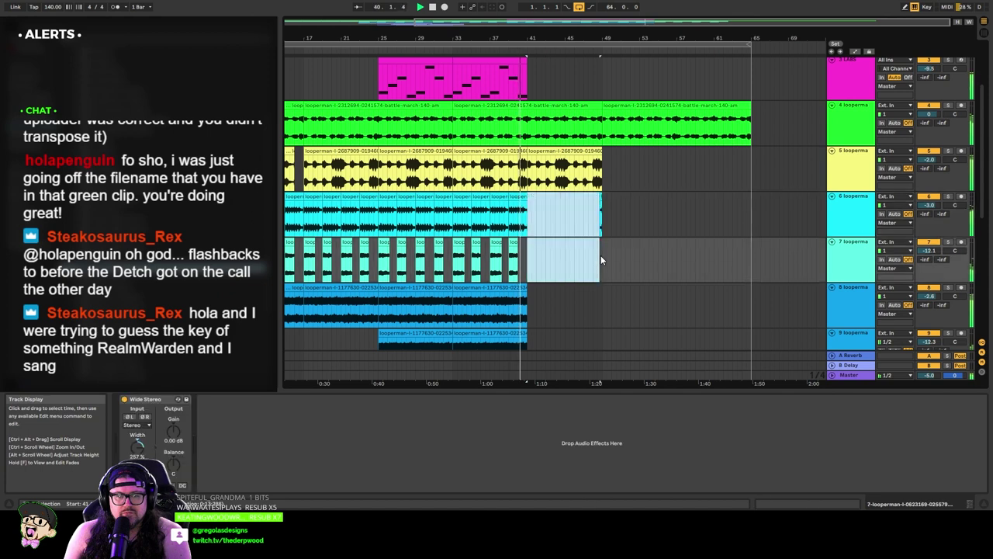
left_click(602, 200)
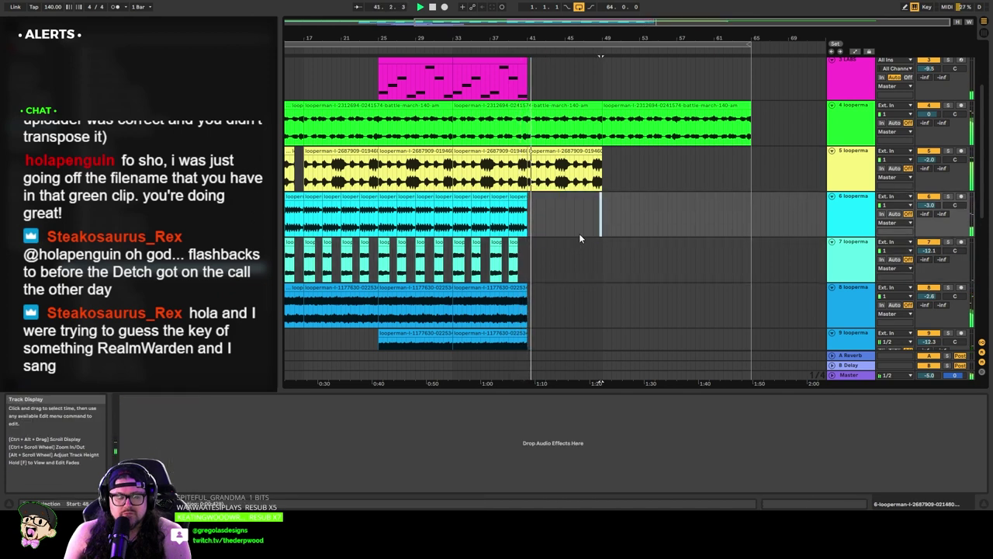
left_click(579, 232)
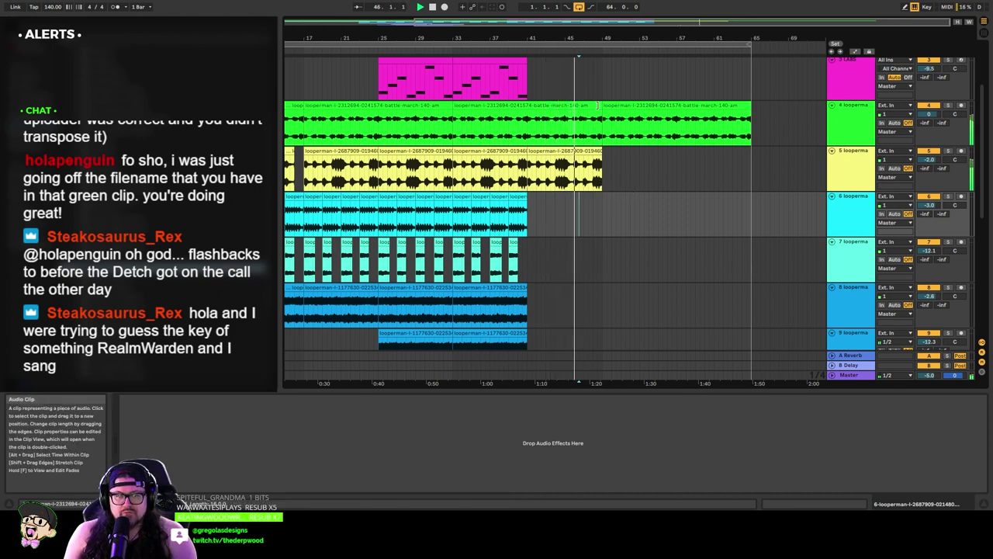
Step: Trim the end of track 4's battle-march clip to shortly before bar 48 and delete the duplicate starting at bar 49
left_click(598, 105)
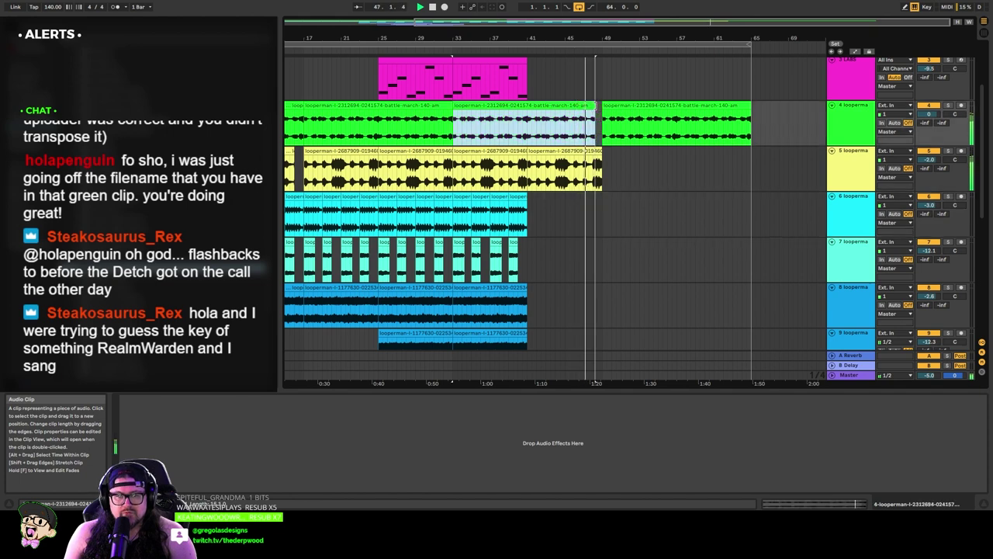
left_click(604, 111)
key("Delete")
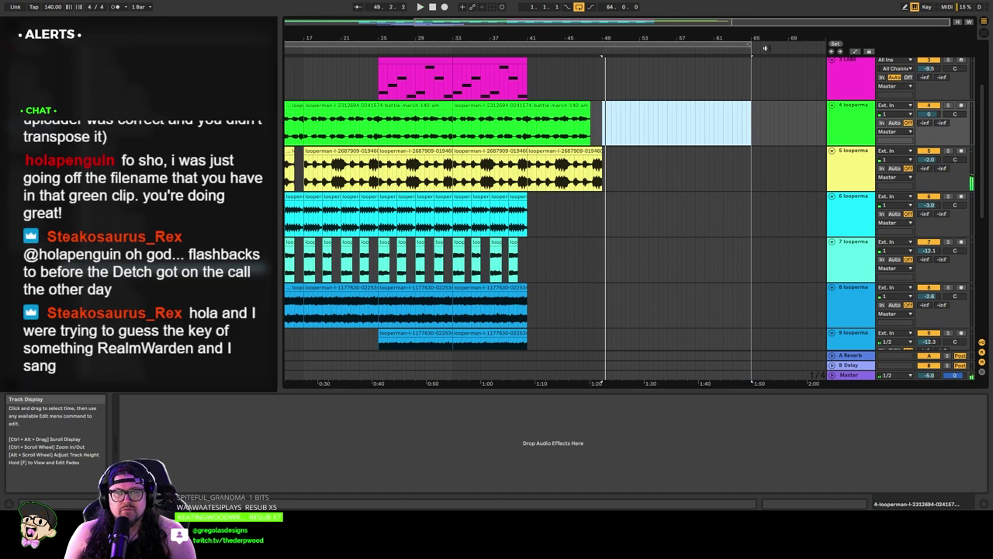
Step: Set the arrangement loop's end to bar 49 and show the arrangement from bar 1
mouse_move(752, 45)
left_mouse_down()
mouse_move(603, 46)
mouse_move(600, 57)
left_mouse_up()
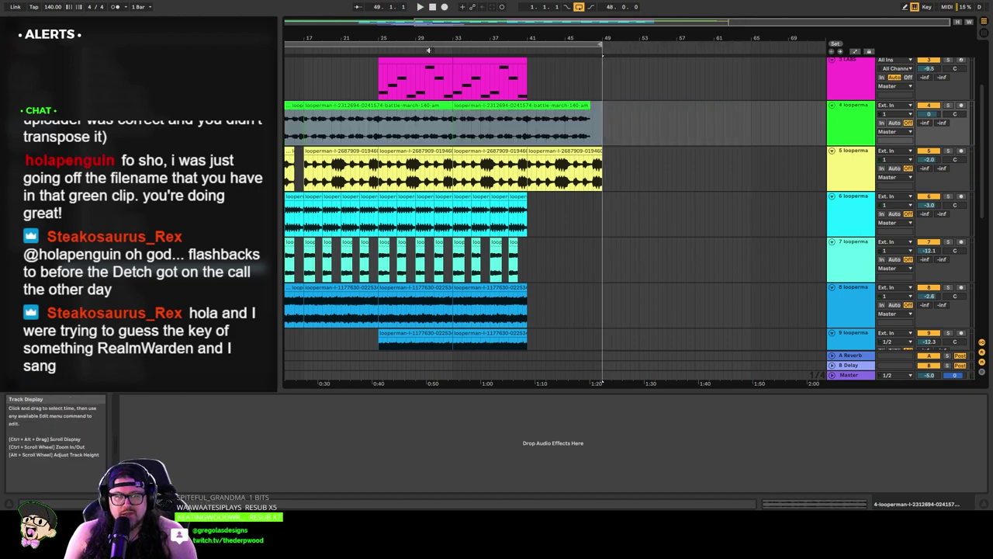
double_click(415, 21)
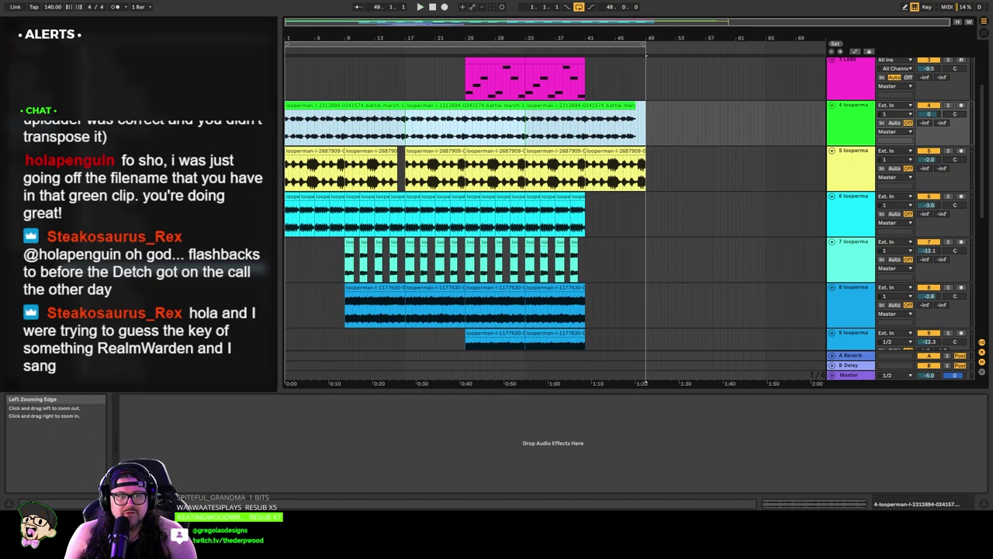
Step: Try duplicating the block of cymbal clips on tracks 10 to 14 starting at bar 17
left_click(603, 264)
scroll(499, 224, "down", 4)
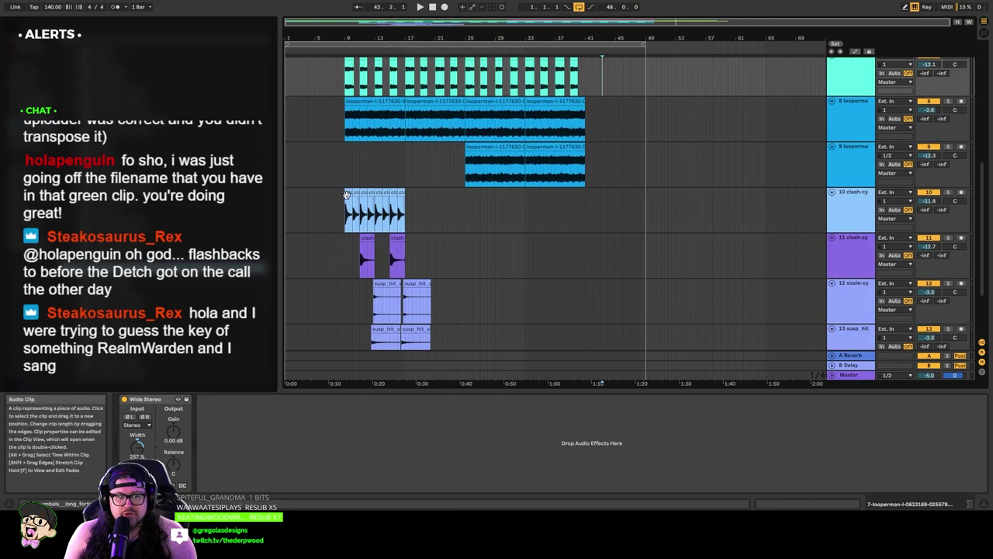
left_click(409, 206)
scroll(425, 220, "down", 2)
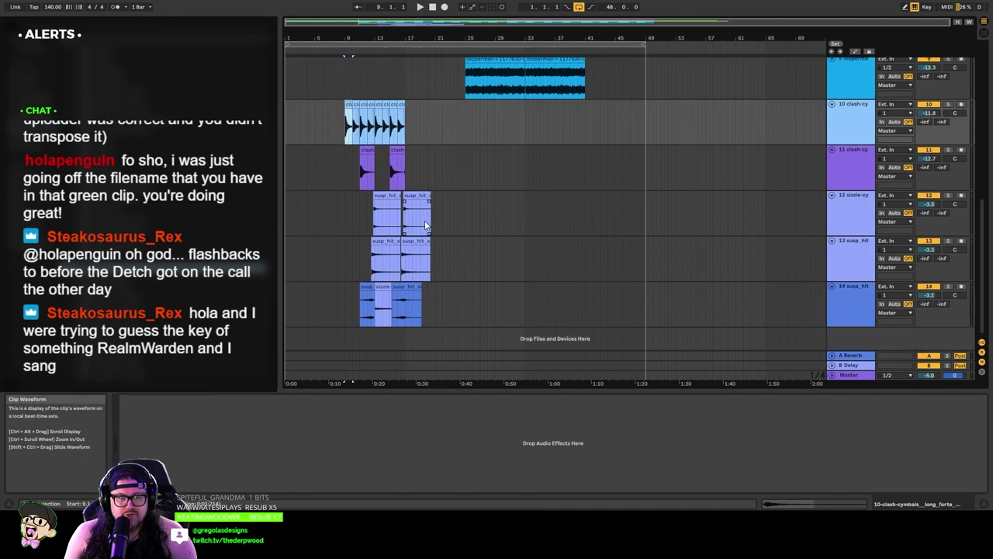
left_click(411, 297, "shift")
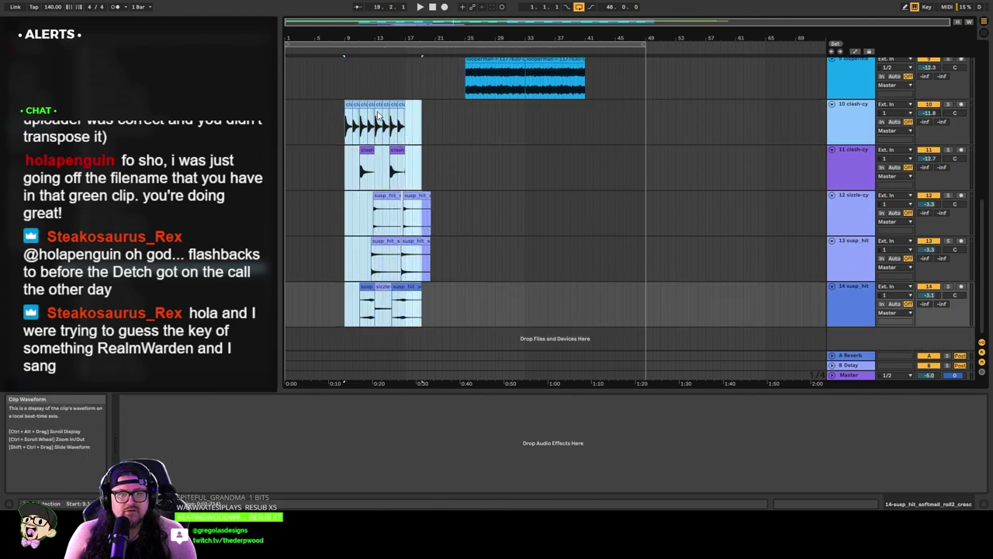
key("ctrl+d")
left_click_drag(412, 109, 409, 108)
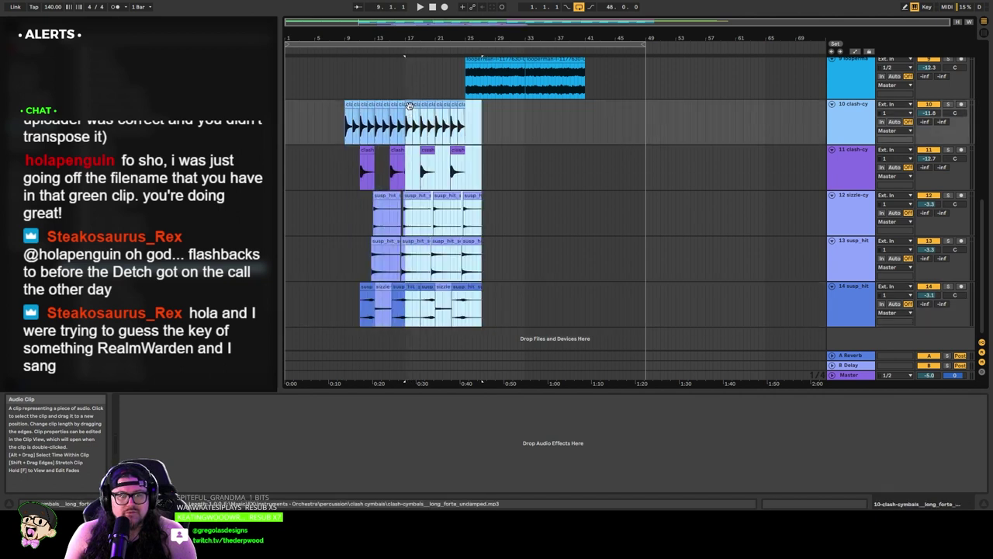
key("ctrl+z")
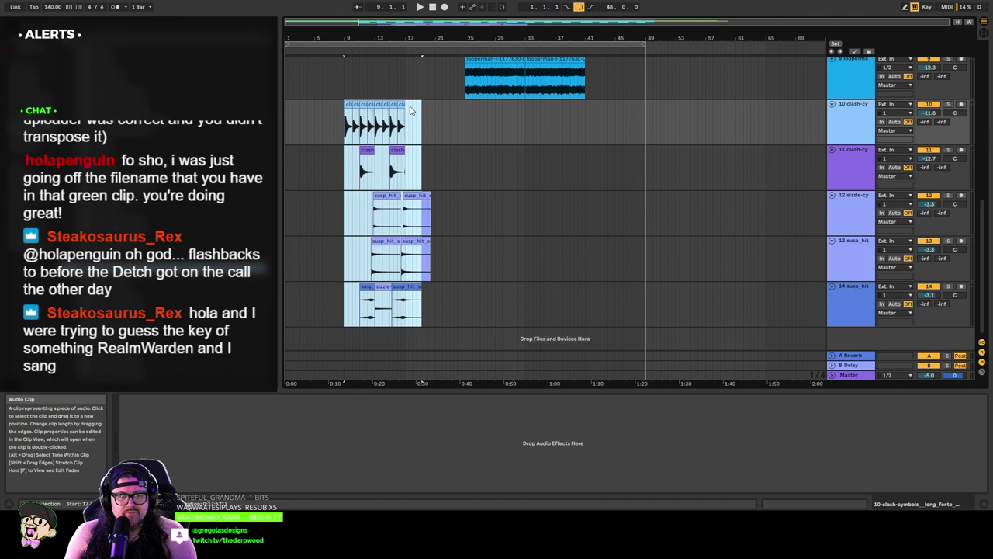
Step: Duplicate the eight-bar clash cymbal pattern on tracks 10 and 11 twice, filling bars 17 to 33, and play from bar 9
left_click(341, 106)
left_click(350, 105)
left_click(397, 150, "shift")
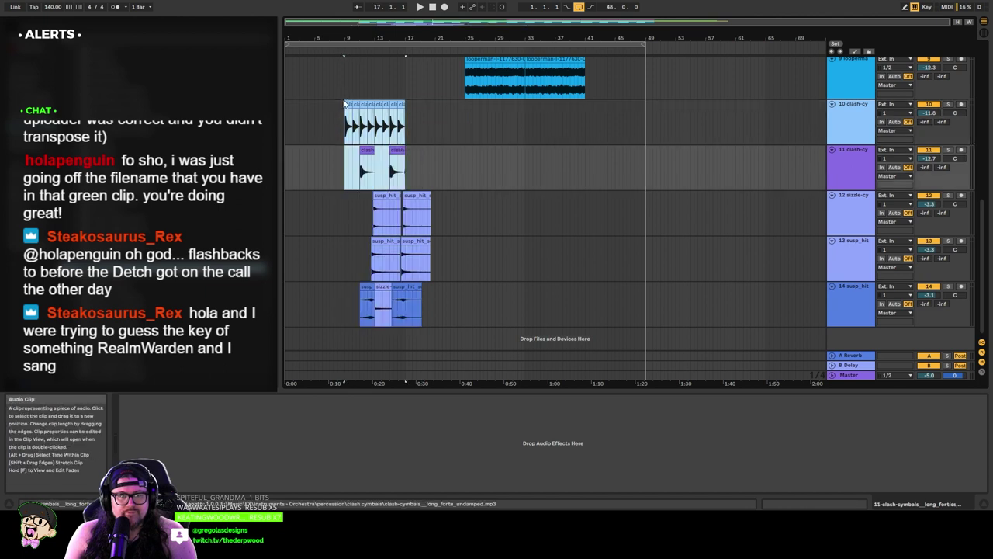
left_click_drag(351, 104, 469, 109)
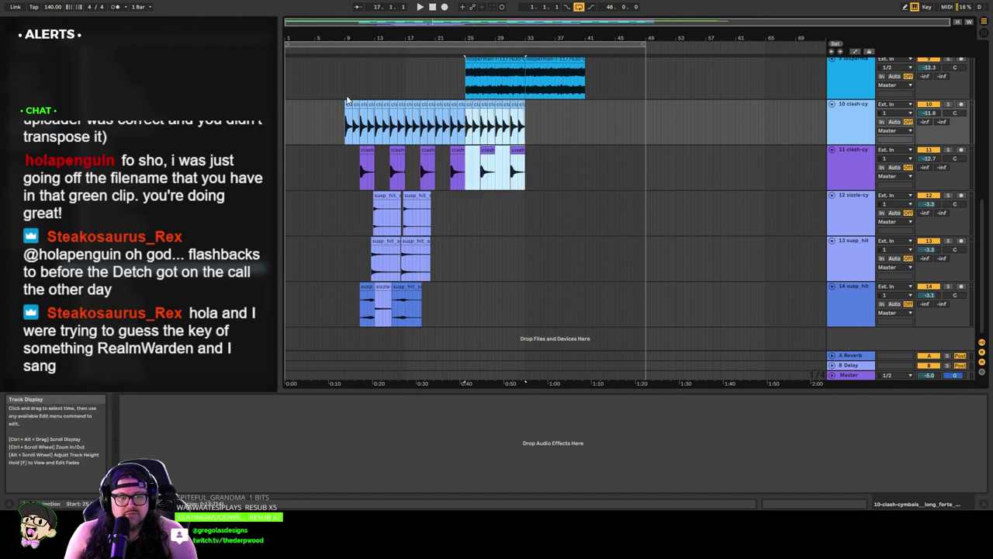
key("space")
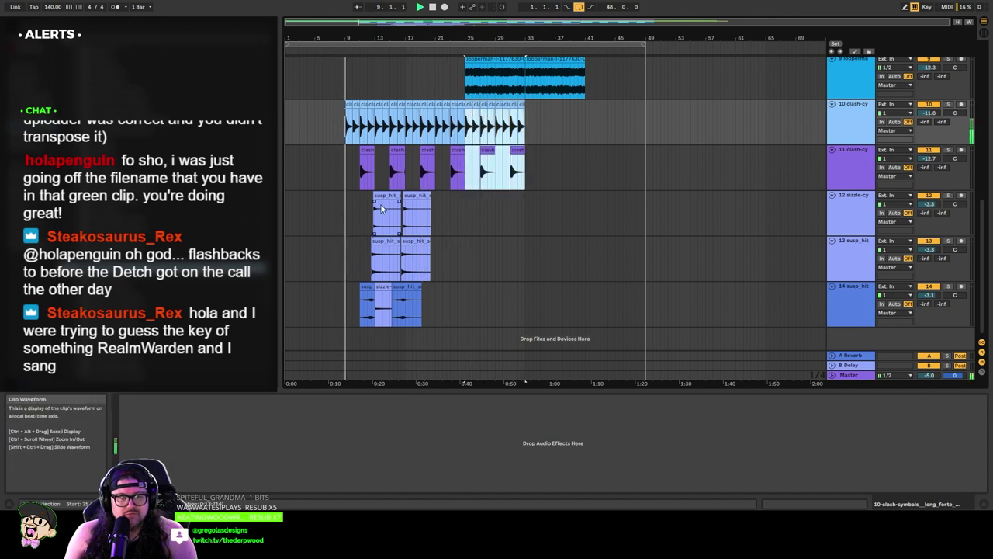
Step: Duplicate the suspended and sizzle cymbal clips on tracks 12 to 14 twice, continuing the pattern to about bar 36
left_click(364, 287)
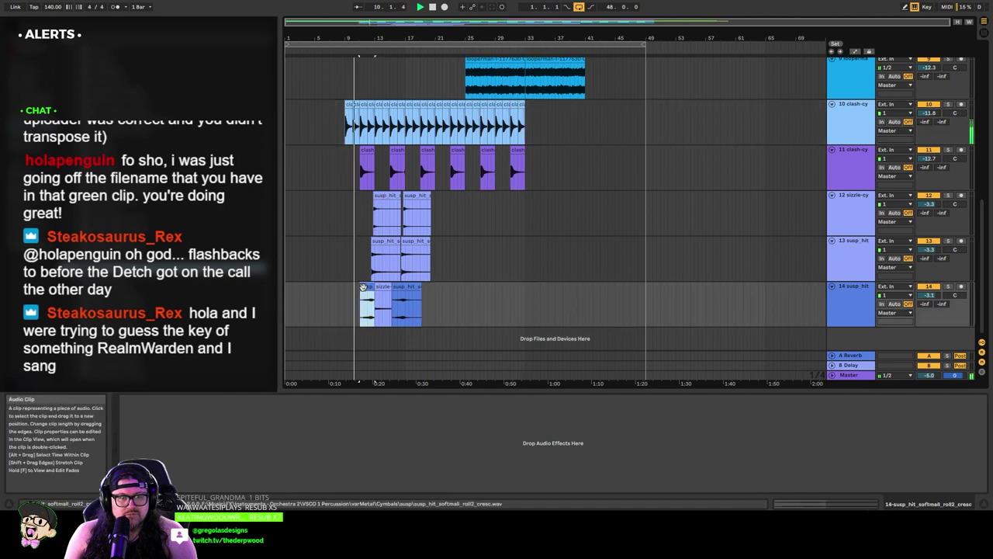
left_click(424, 198, "shift")
left_click_drag(365, 289, 486, 288)
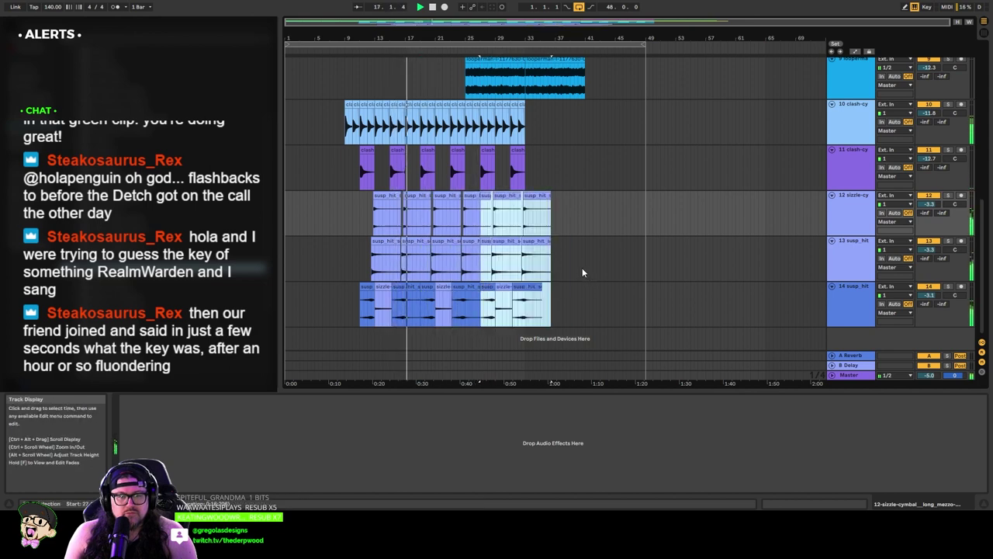
left_click(313, 224)
Step: Copy the last pair of cymbal hit clips on tracks 12 and 13 to bar 48
scroll(335, 235, "up", 3)
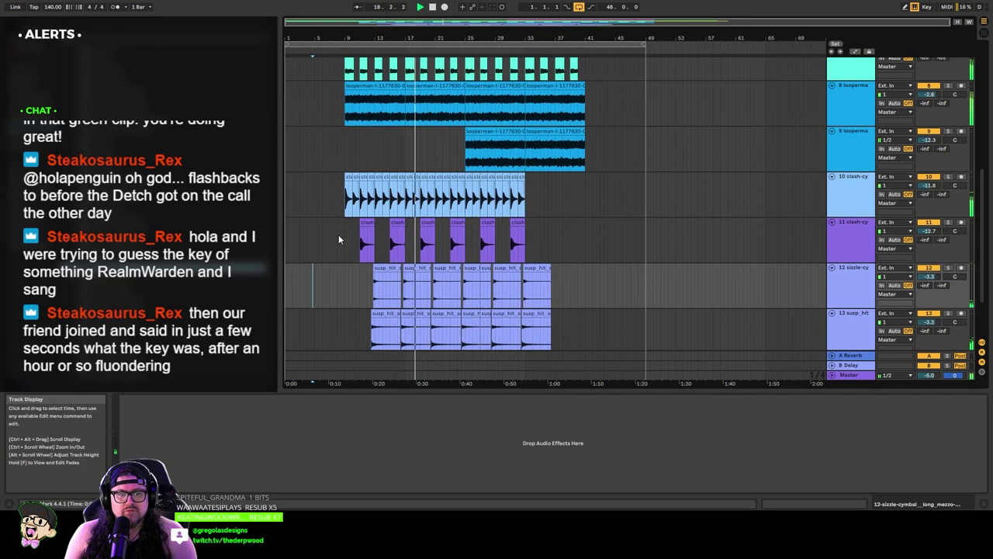
scroll(339, 236, "down", 3)
left_click(534, 205)
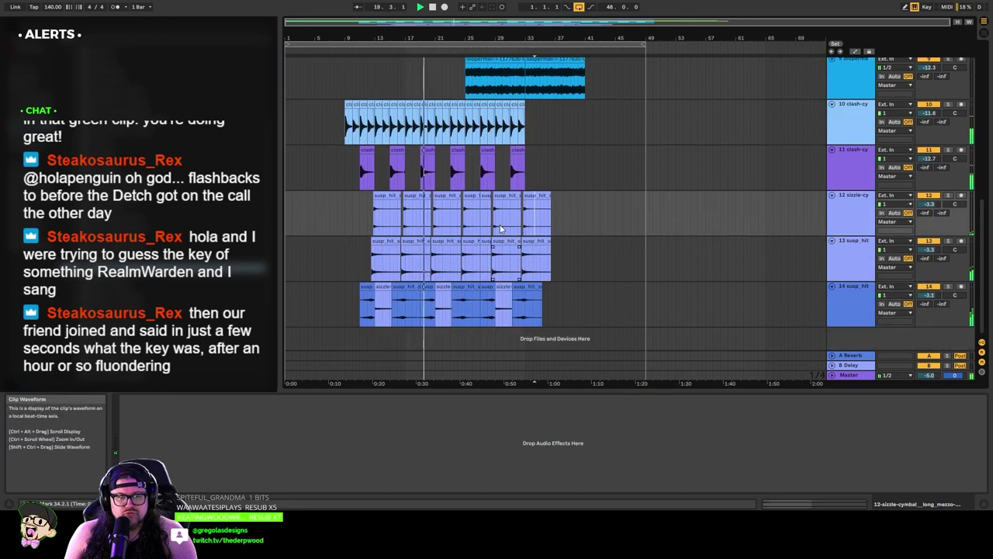
left_click(534, 242)
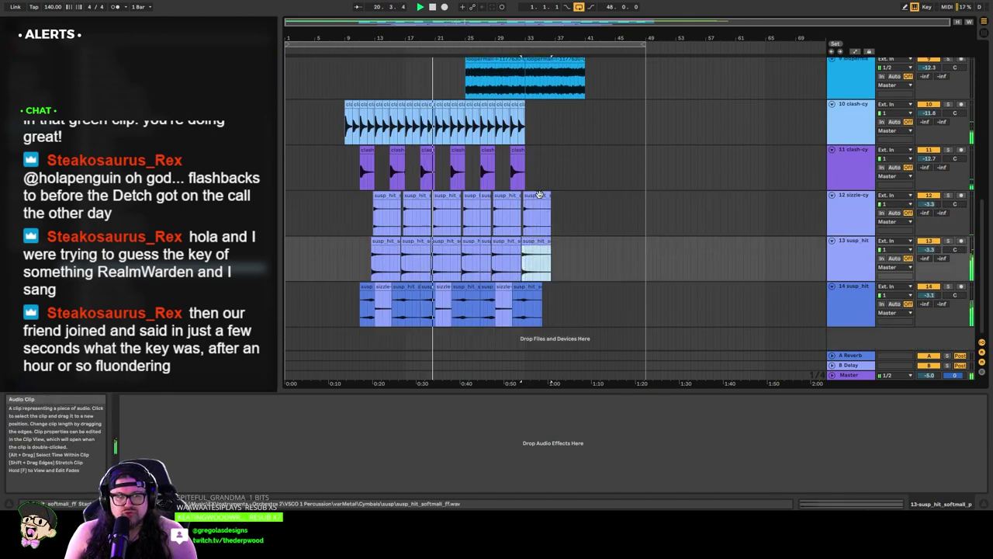
left_click_drag(537, 242, 655, 243)
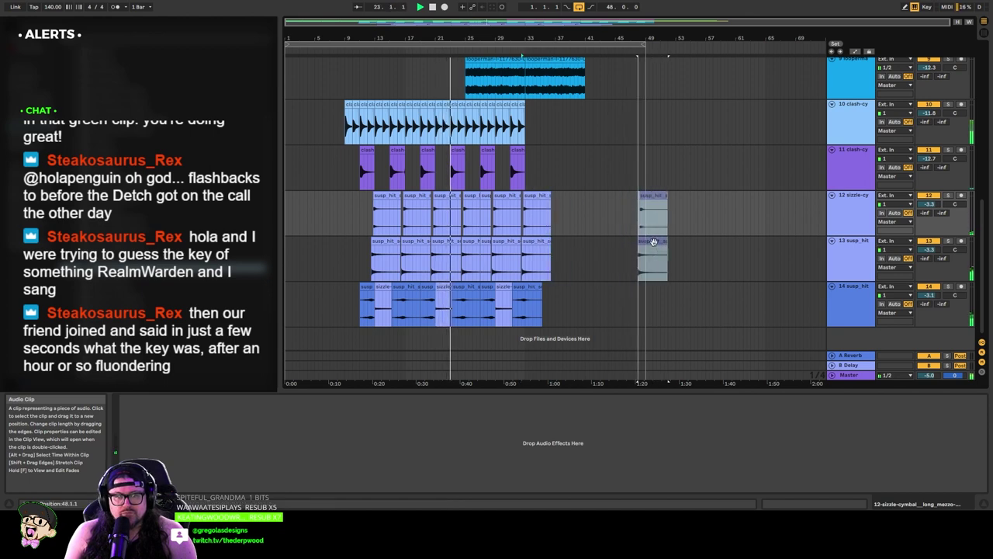
left_click(656, 242)
left_click(654, 182)
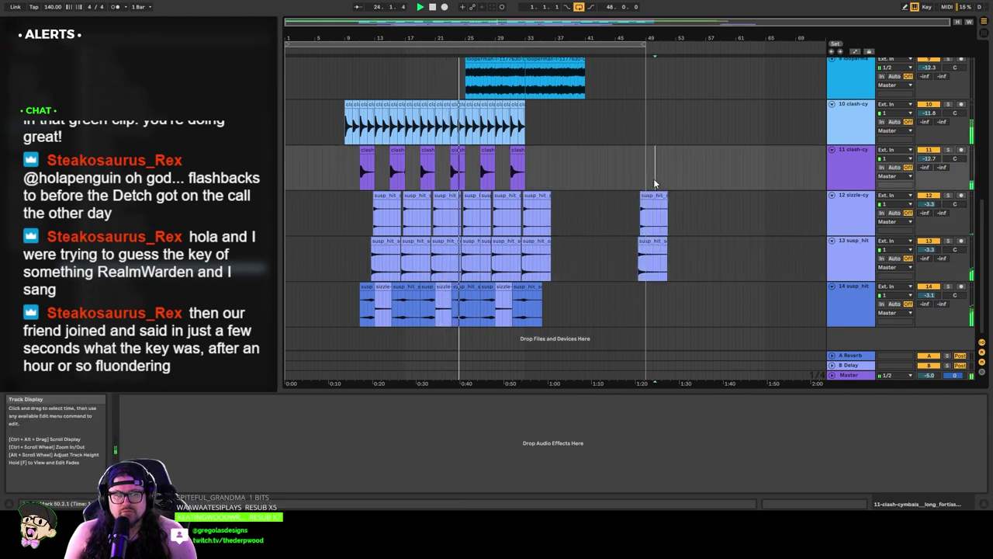
Step: Place a copy of the cymbal hit pair at bar 1 on tracks 12 and 13 and play from the start
mouse_move(646, 185)
left_mouse_down()
mouse_move(669, 278)
mouse_move(548, 194)
mouse_move(281, 212)
mouse_move(289, 215)
left_mouse_up()
left_click(352, 252)
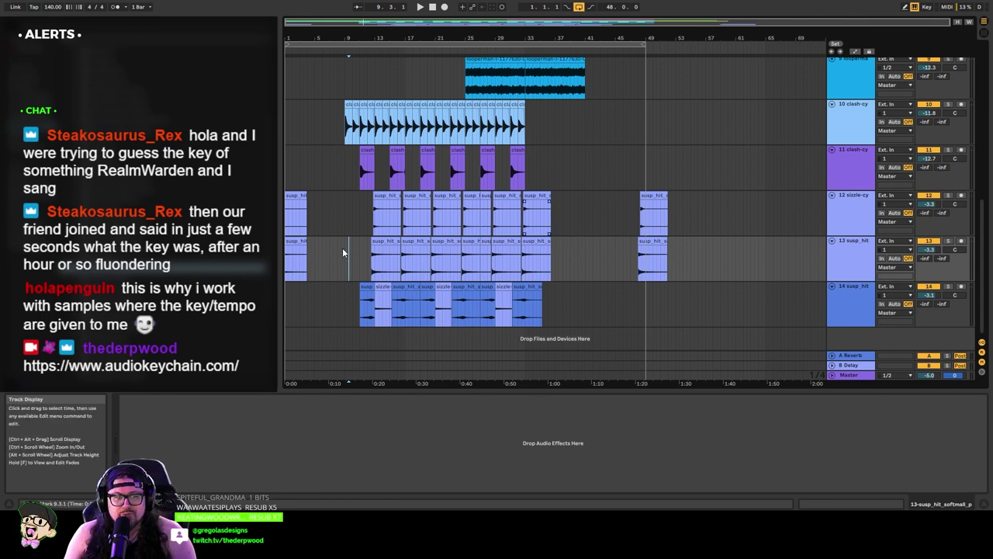
left_click(420, 7)
left_click(432, 7)
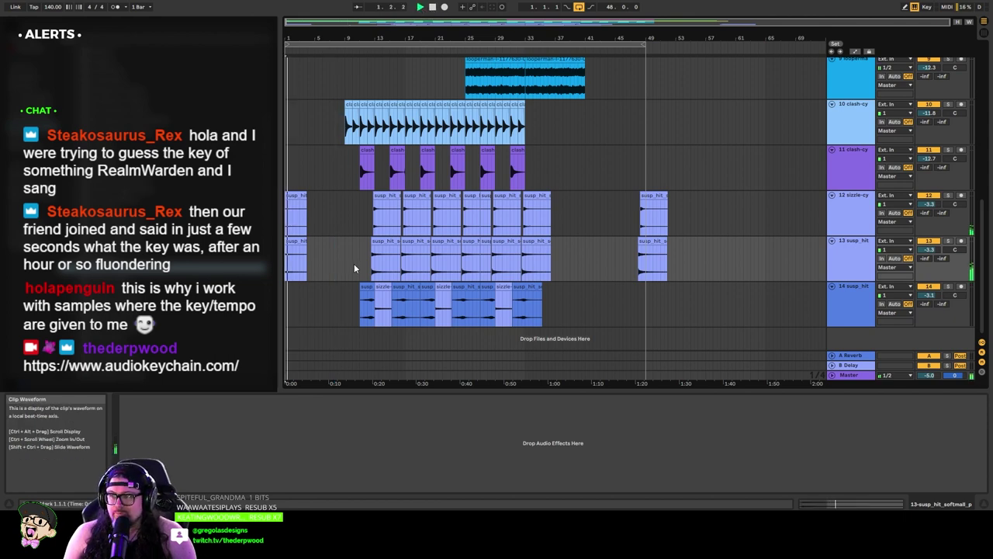
scroll(321, 265, "up", 5)
scroll(316, 272, "down", 5)
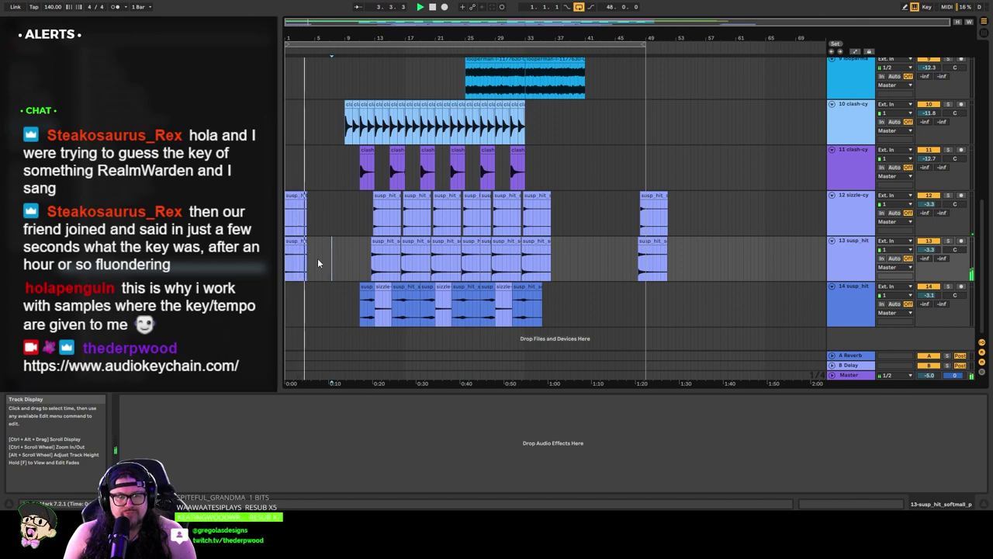
Step: Copy the first full cymbal hit pair of the middle section on tracks 12 and 13 to about bar 5 and audition it
left_click(382, 242)
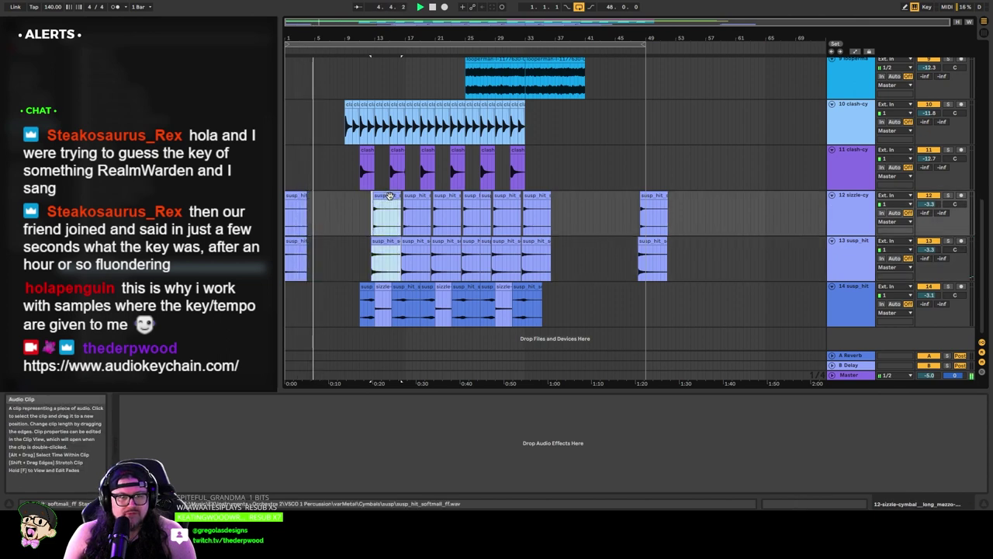
left_click_drag(385, 196, 335, 199)
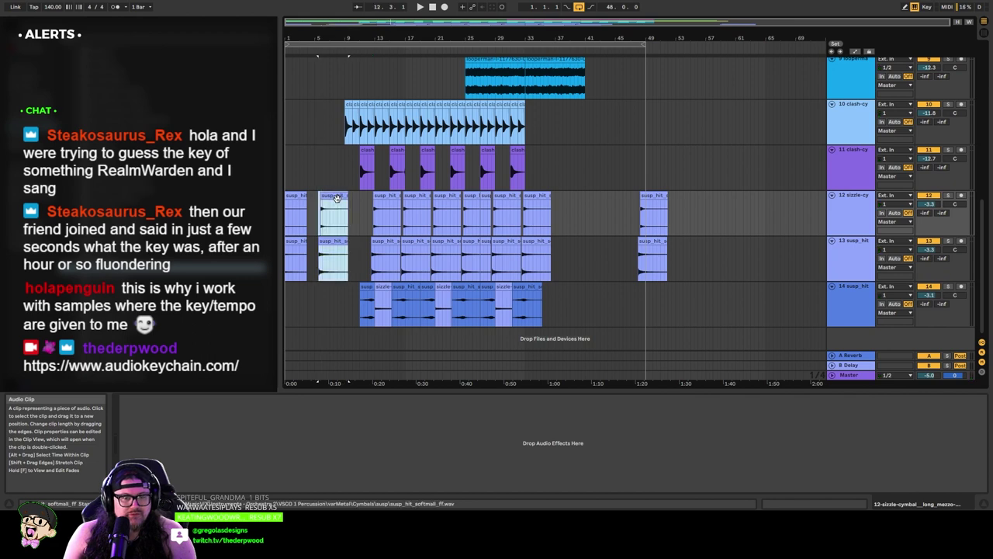
left_click(308, 51)
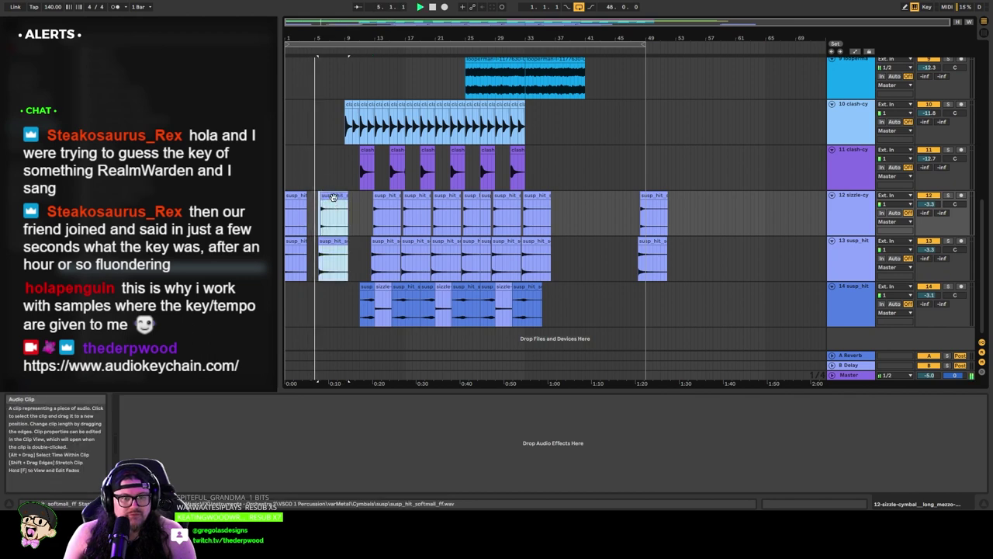
left_click_drag(335, 196, 331, 198)
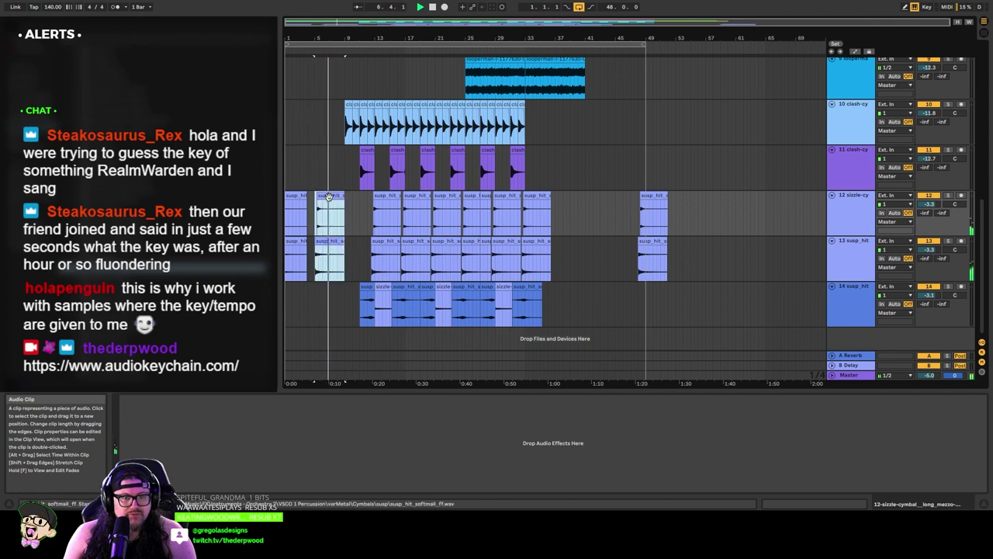
left_click(309, 56)
Step: Compare playback with the two cymbal clips near bar 5 deactivated, and reactivate them
double_click(321, 245)
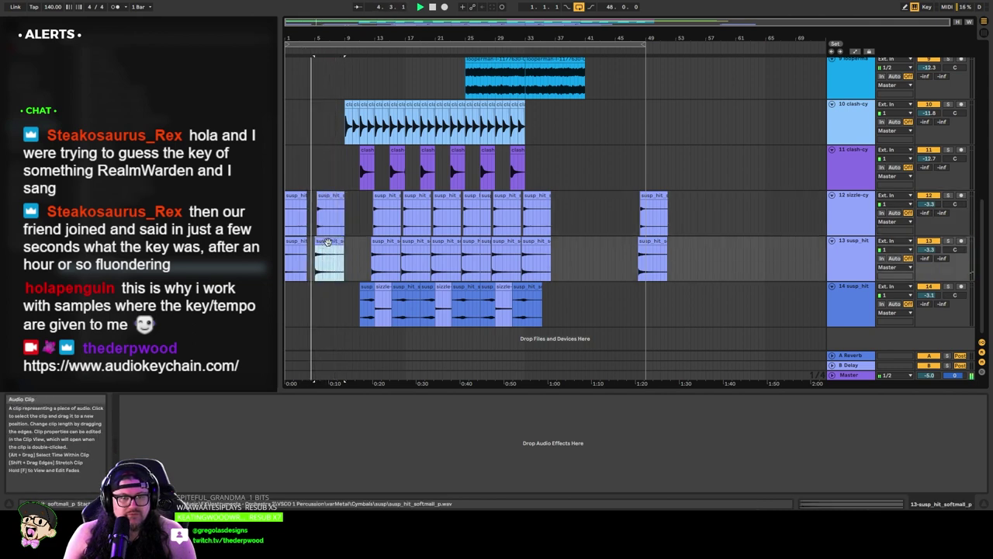
left_click(331, 187, "shift")
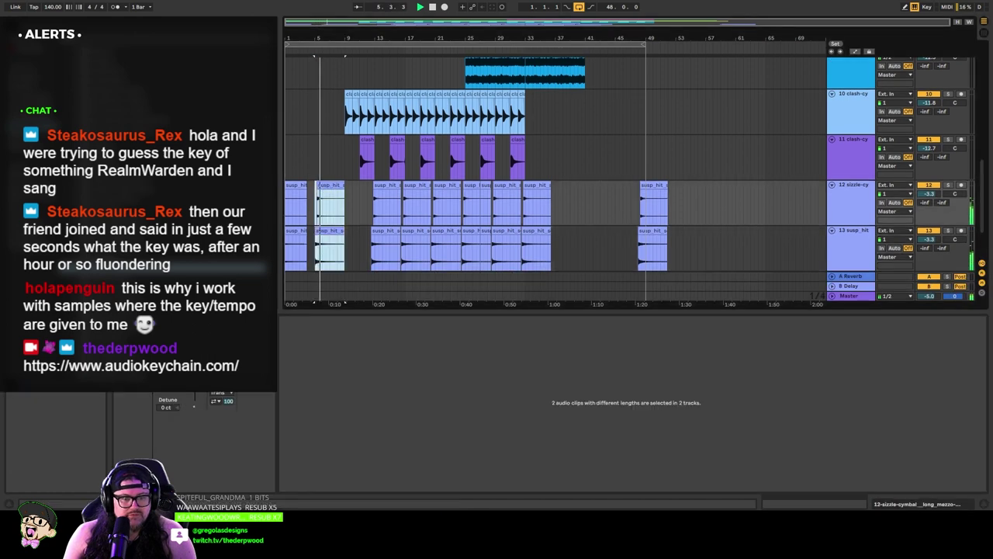
key("0")
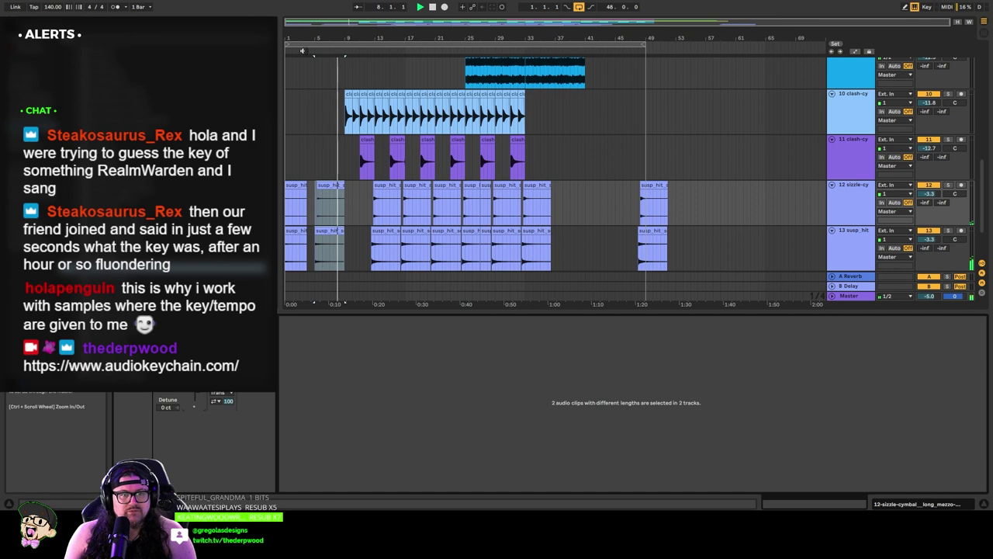
key("0")
Step: Copy the crescendo cymbal roll clip on track 14 to about bar 7 and lower the track's volume to -4.0 dB
scroll(357, 246, "down", 3)
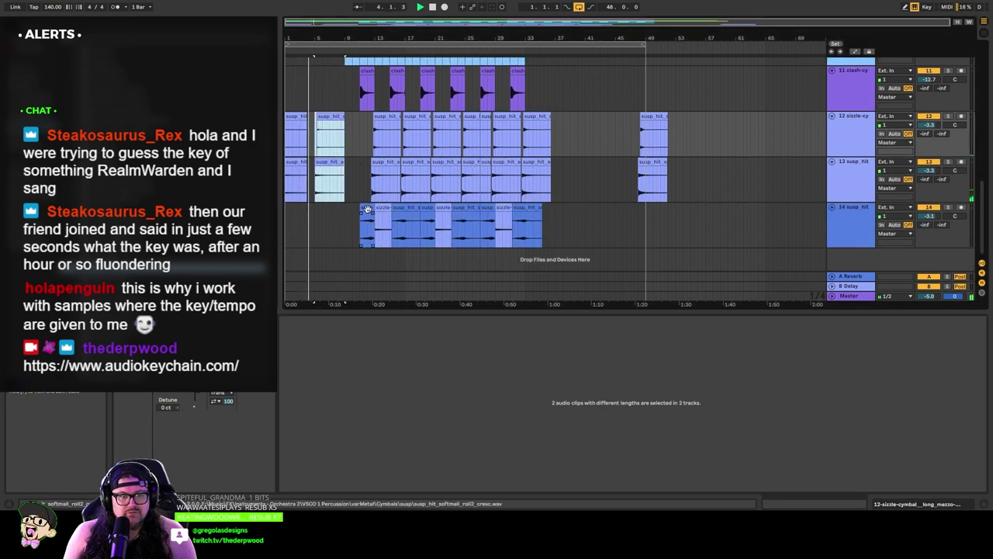
left_click_drag(361, 211, 348, 208)
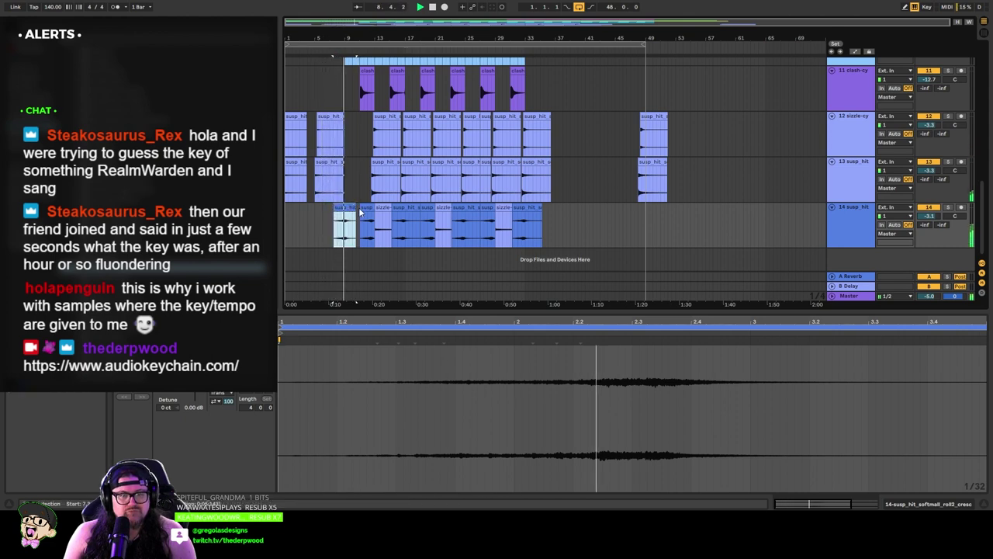
left_click(353, 174)
scroll(346, 184, "up", 10)
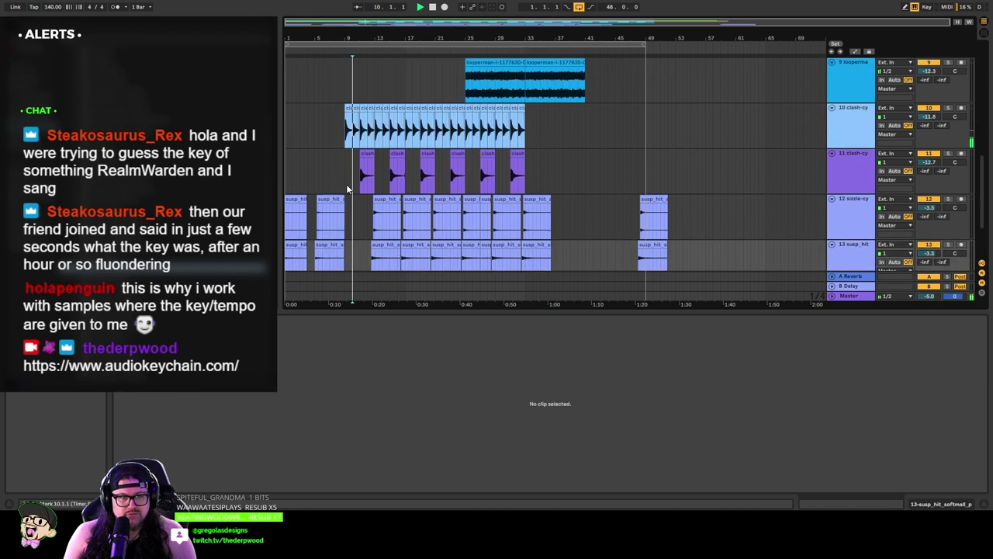
scroll(321, 194, "down", 3)
scroll(321, 194, "down", 3)
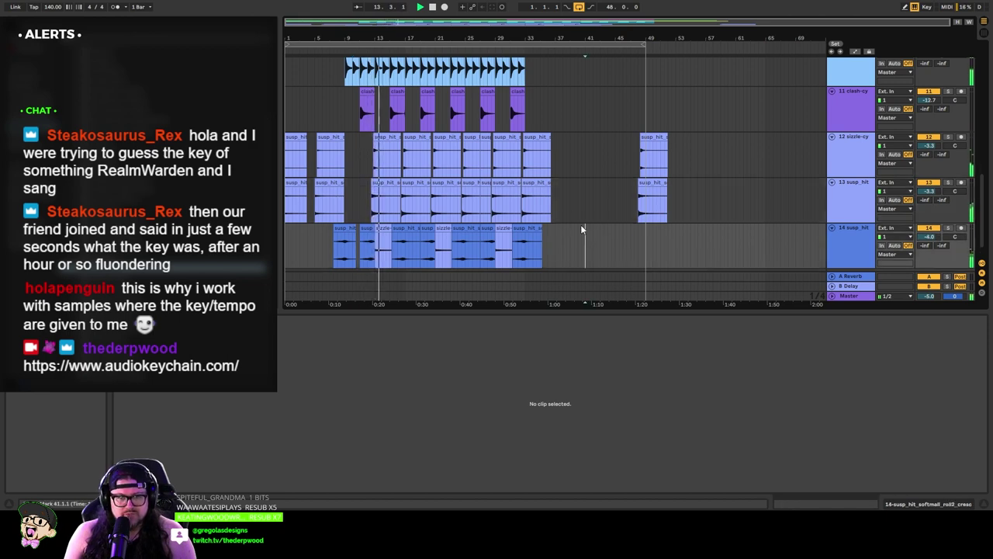
Step: Copy the choir loop clip on track 9 to bar 17 and play from about bar 16
scroll(575, 223, "up", 3)
scroll(582, 219, "up", 5)
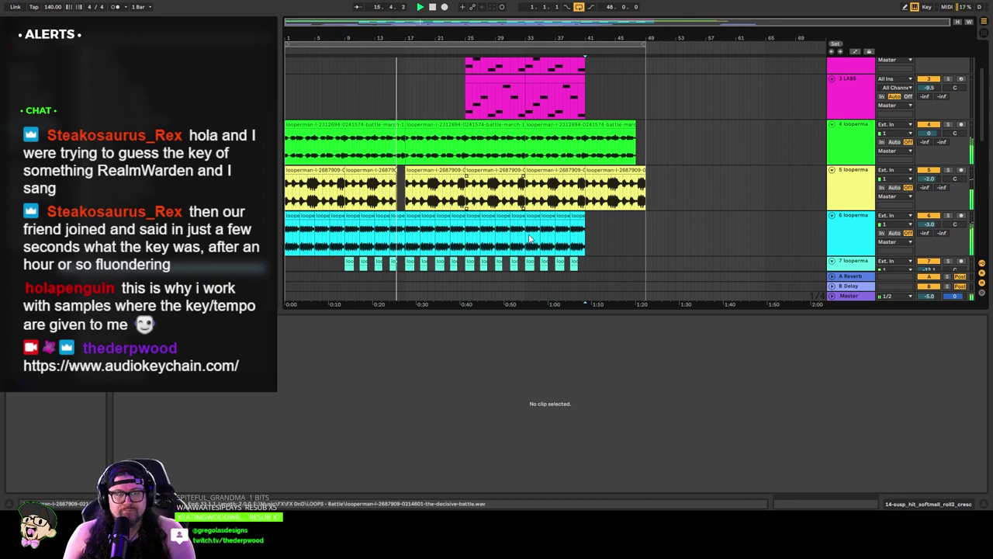
scroll(561, 244, "down", 1)
scroll(562, 245, "down", 4)
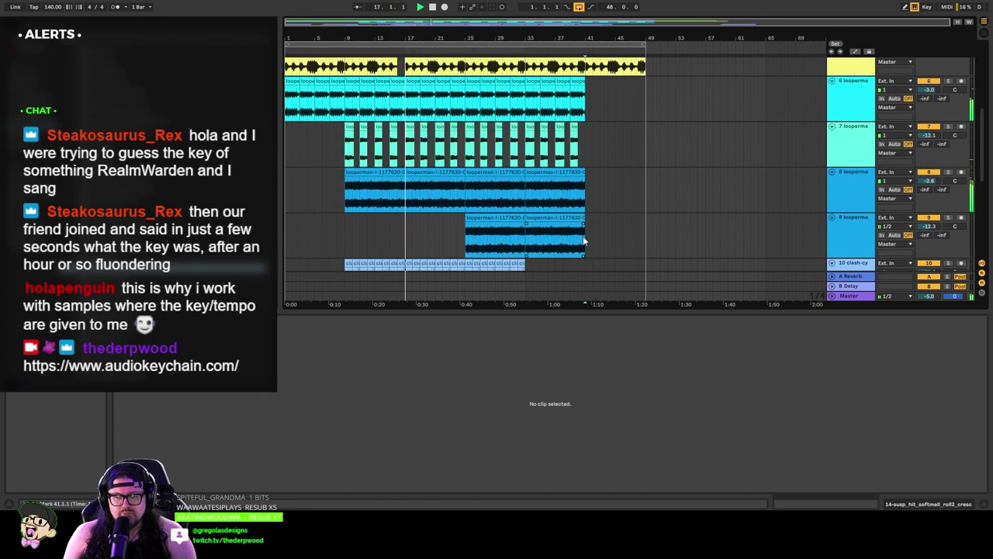
scroll(582, 236, "down", 5)
scroll(556, 231, "up", 5)
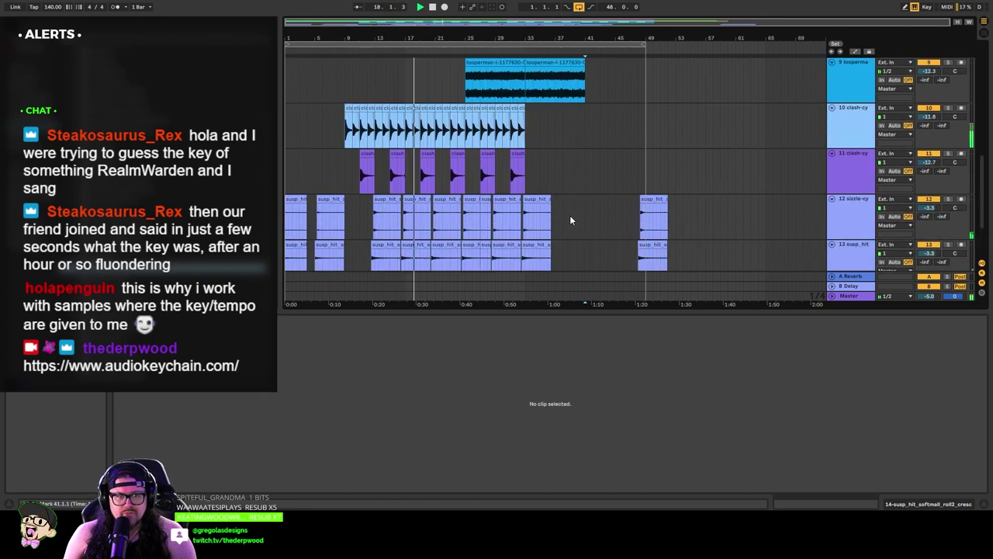
scroll(570, 215, "up", 2)
key("space")
left_click(499, 206)
left_click_drag(488, 207, 441, 206)
left_click(392, 49)
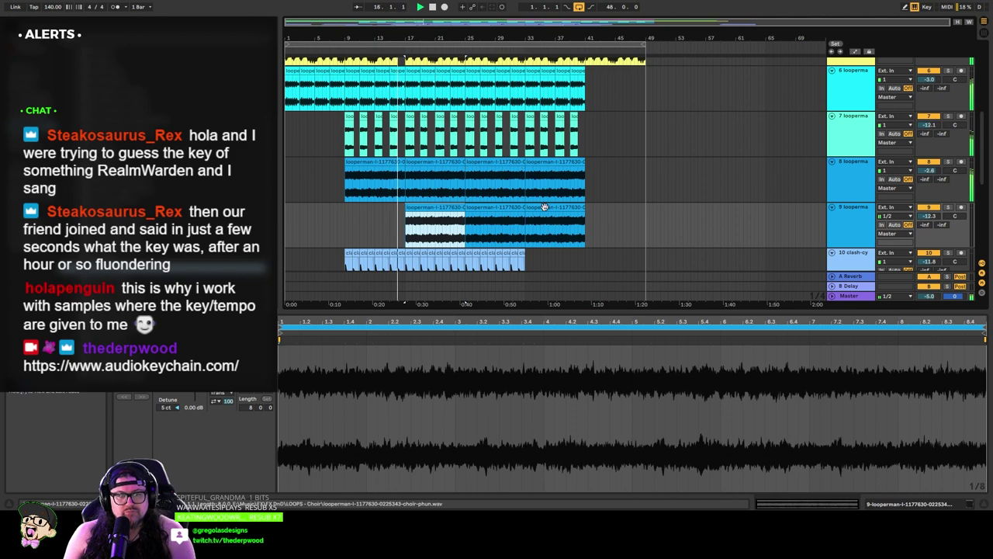
Step: Delete the clips on tracks 9, 6 and 7 between bars 33 and 41
left_click(544, 207)
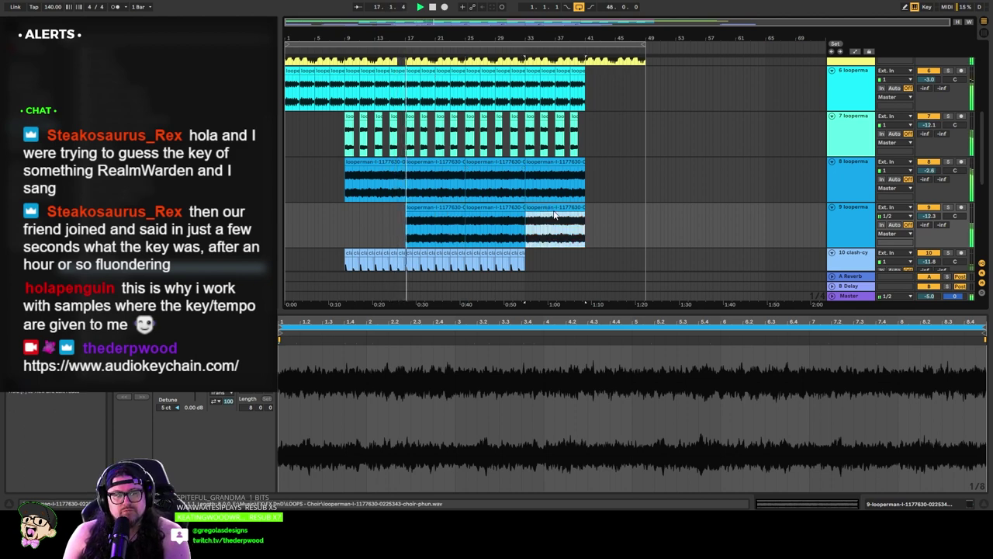
key("Delete")
left_click(532, 72)
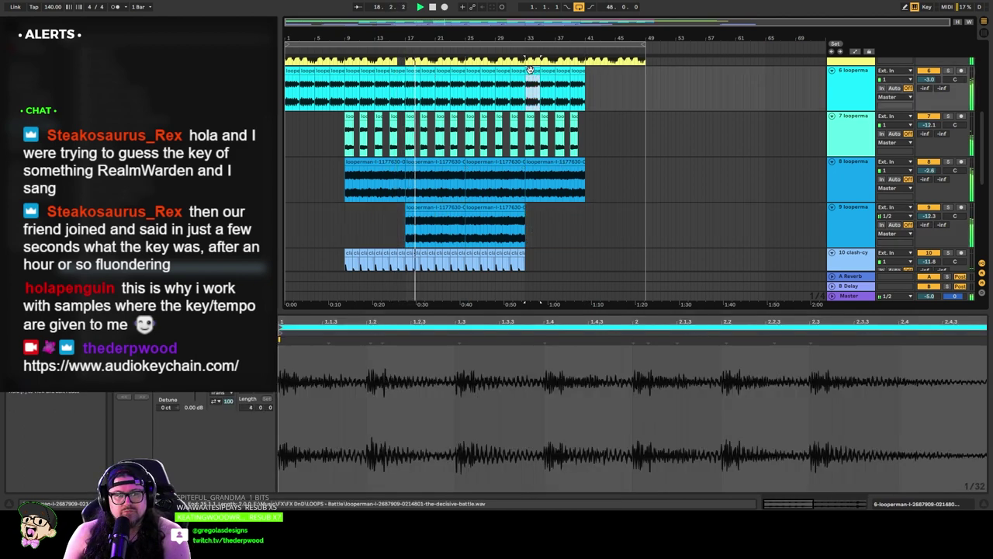
left_click(573, 116, "shift")
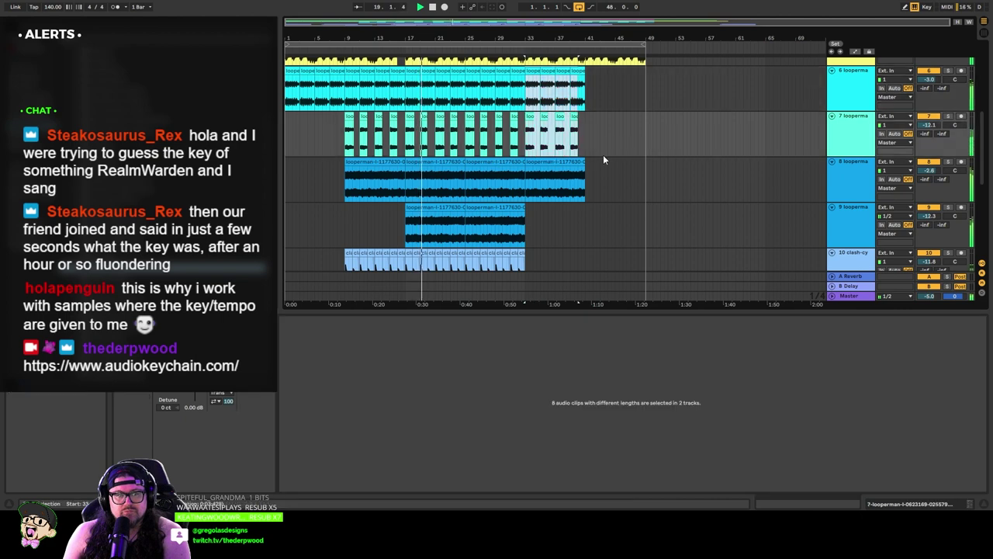
left_click(579, 71, "shift")
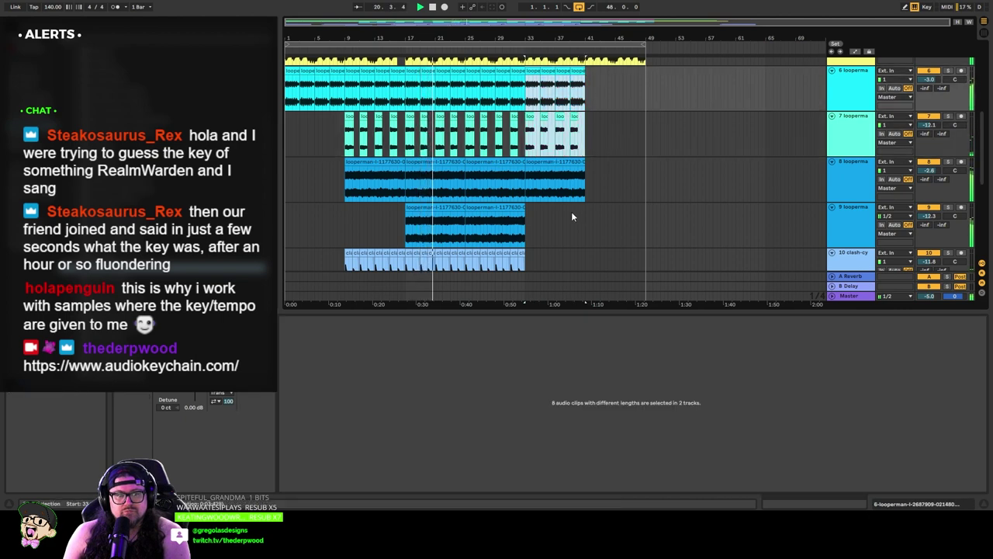
key("Delete")
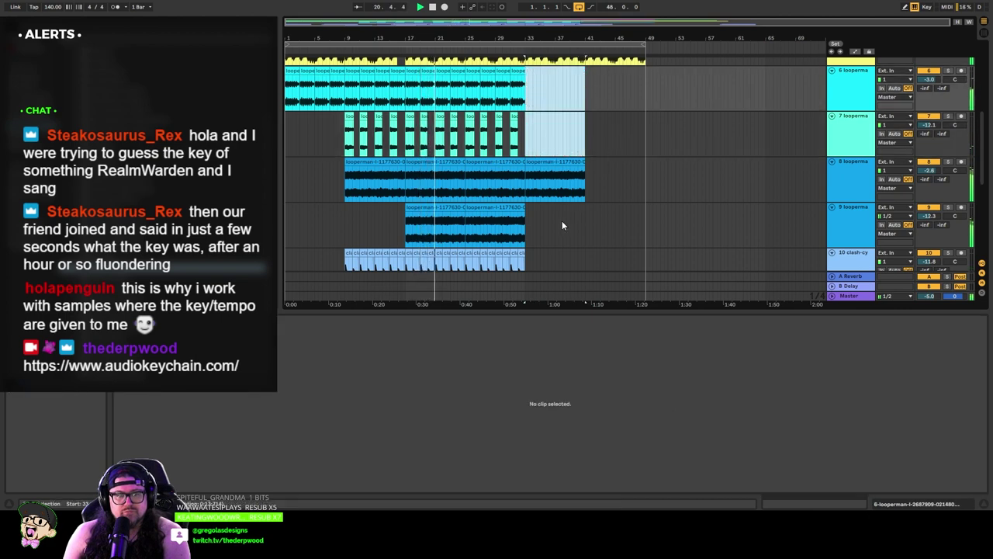
Step: Duplicate the choir loop track 9 together with its clips
left_click(500, 210)
left_click(836, 225)
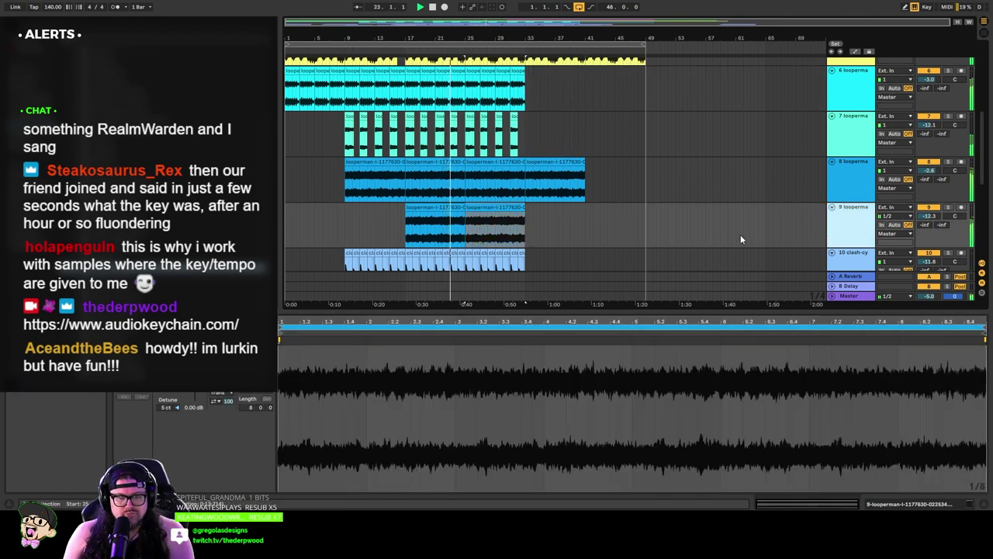
key("ctrl+d")
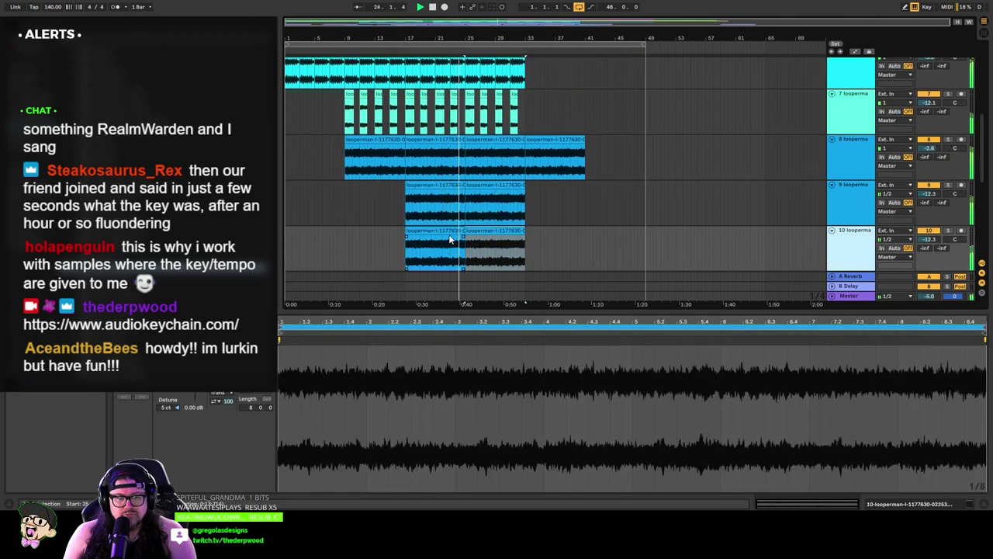
Step: Delete the bar 17 clip from the duplicated choir track 10 and set its volume to -14.2 dB and pan to 15R
left_click(441, 231)
key("Delete")
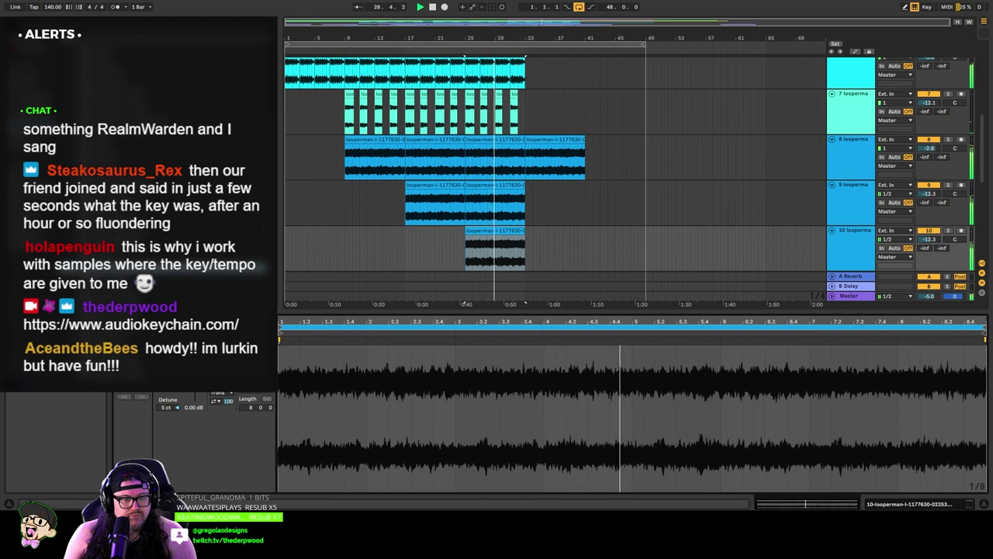
left_click_drag(931, 240, 955, 231)
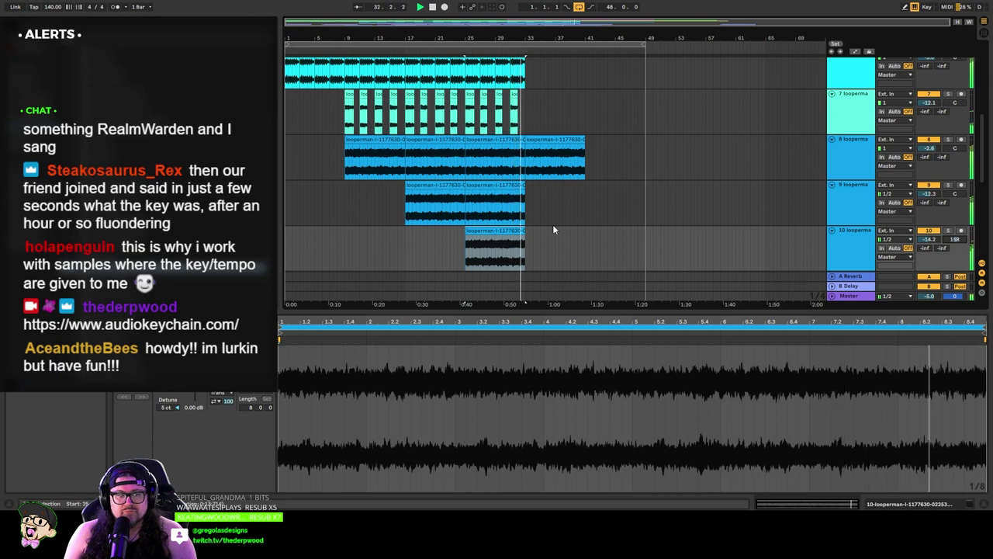
Step: Delete the choir clip on track 8 and the LABS clips on tracks 2 and 3 between bars 33 and 41
scroll(553, 226, "down", 3)
scroll(552, 230, "up", 5)
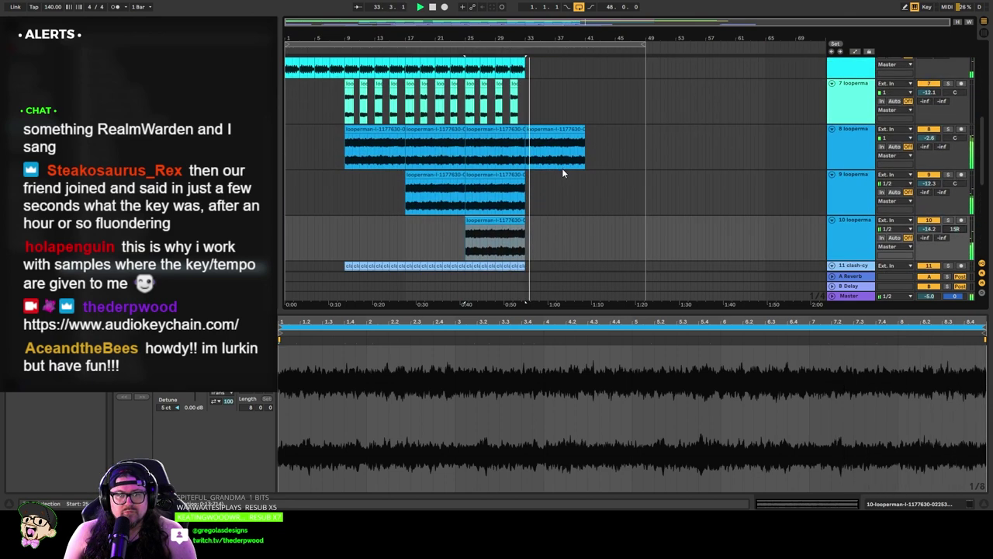
scroll(551, 187, "up", 3)
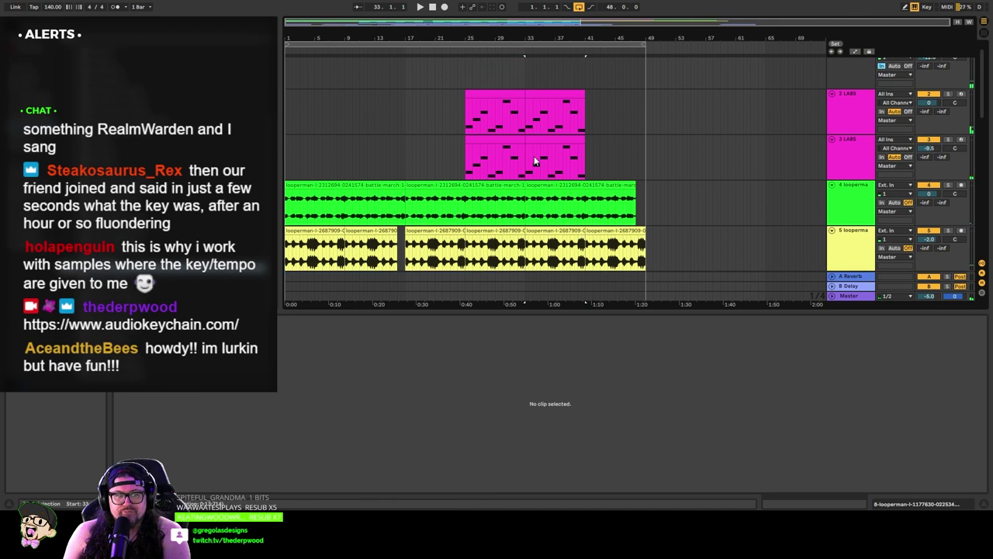
left_click(547, 188)
scroll(572, 180, "down", 2)
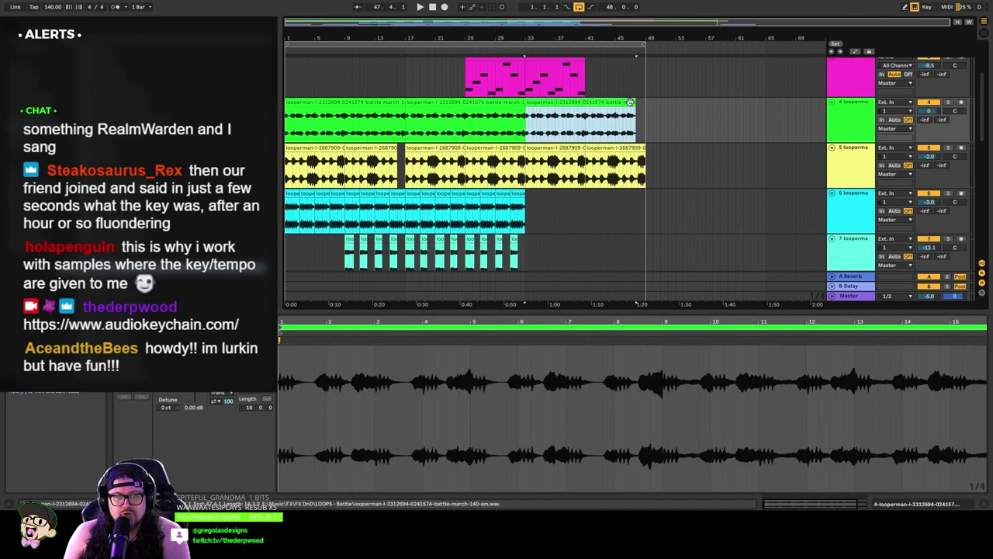
scroll(556, 149, "up", 2)
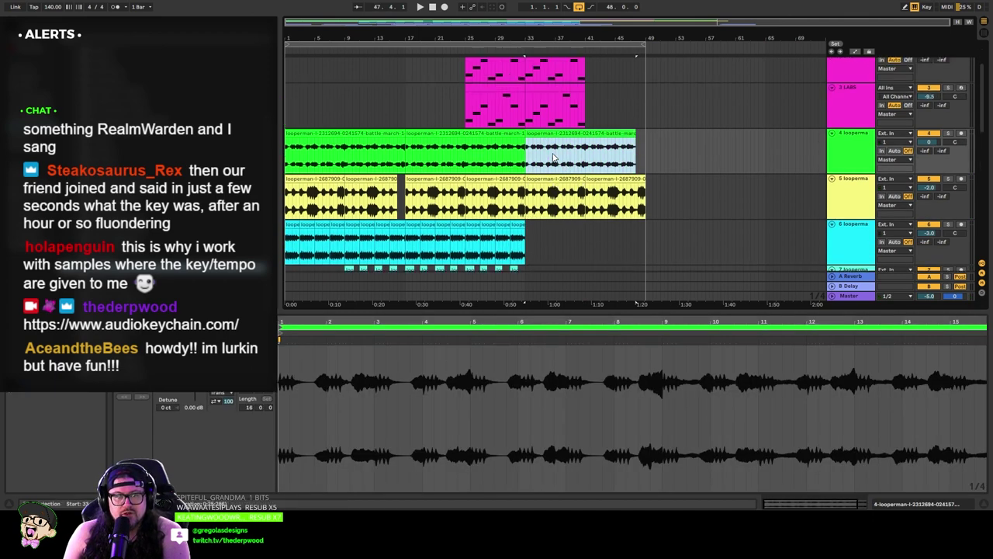
left_click(556, 128)
left_click(554, 83, "shift")
key("Delete")
scroll(561, 178, "down", 2)
scroll(543, 132, "down", 2)
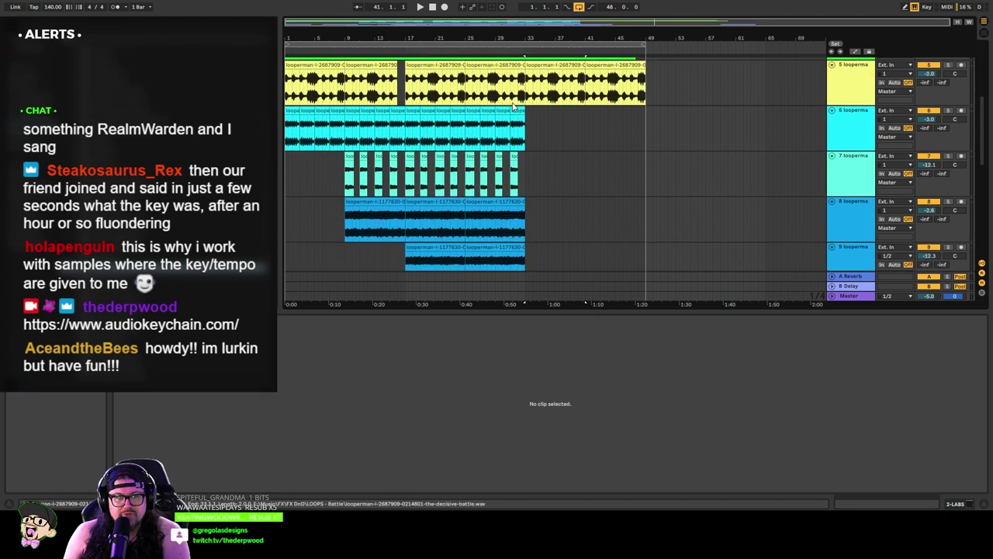
Step: Play the transition from about bar 30 and check which clips remain on all tracks after bar 33
scroll(512, 62, "up", 1)
key("space")
scroll(563, 221, "down", 6)
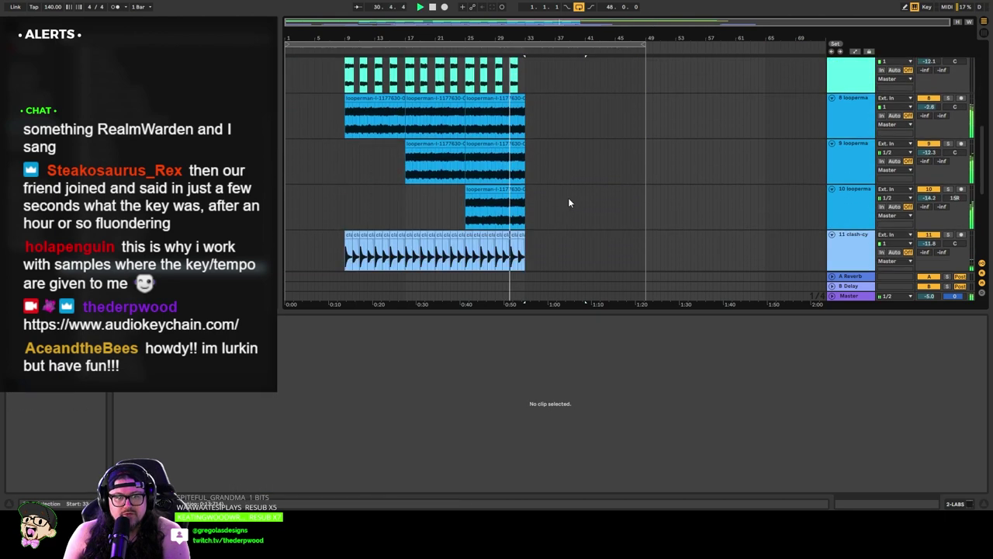
scroll(568, 173, "up", 6)
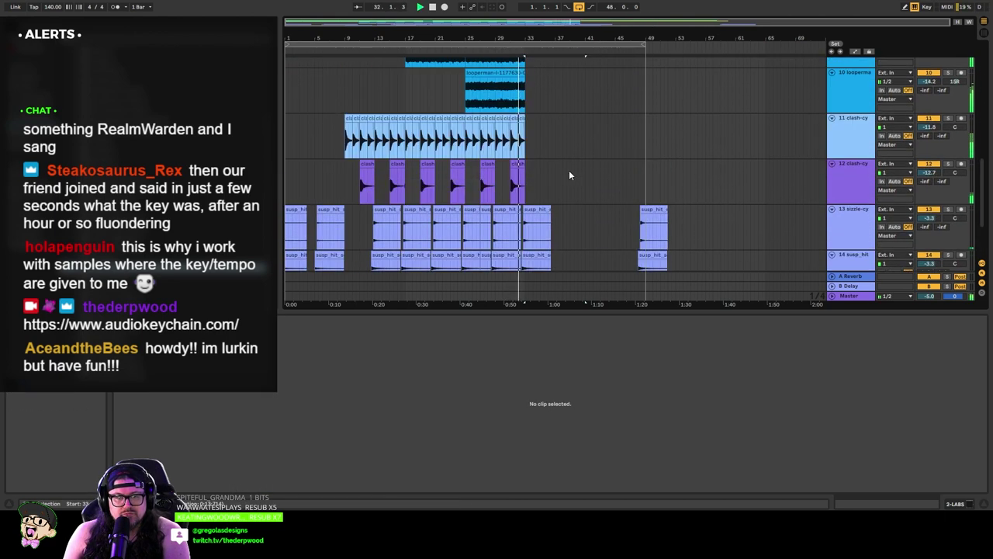
scroll(560, 182, "up", 1)
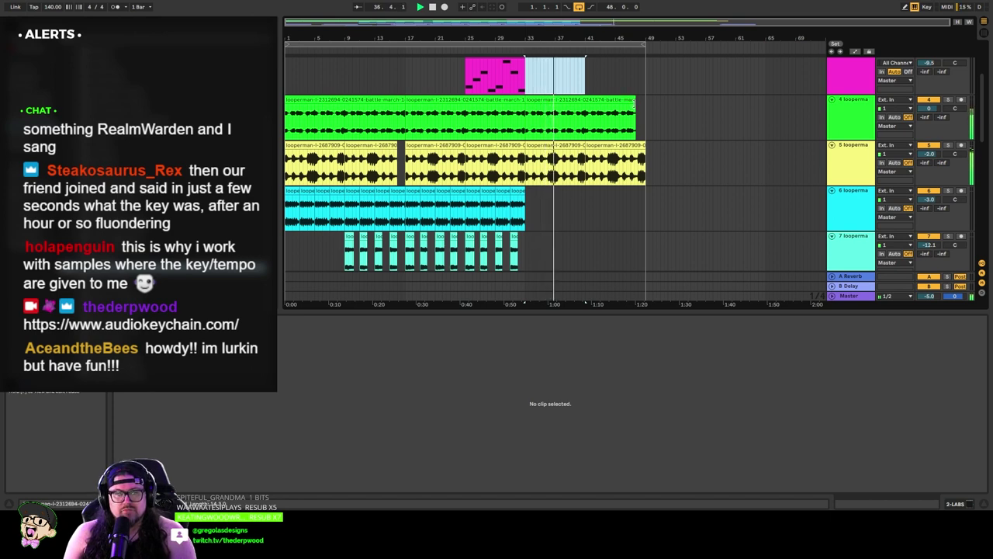
scroll(557, 213, "down", 10)
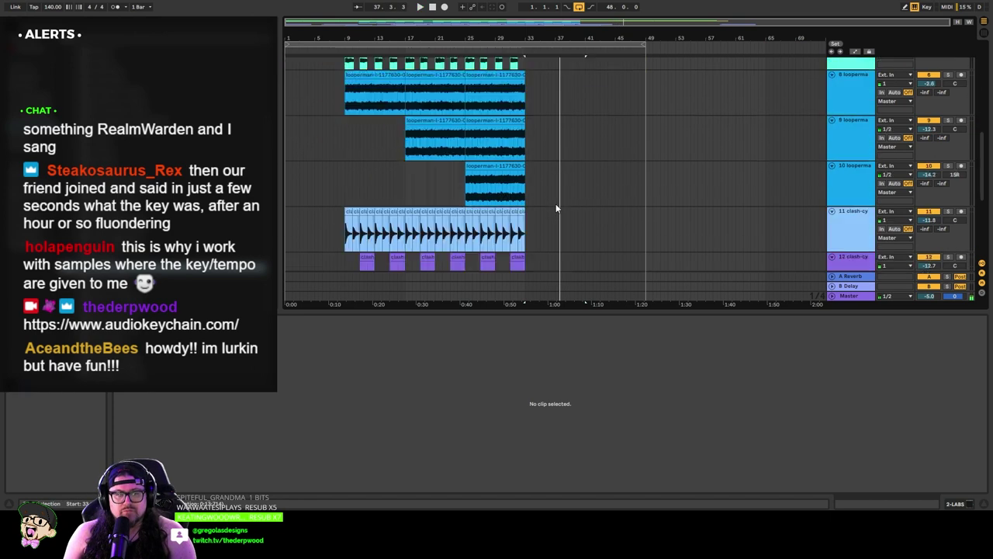
scroll(347, 220, "up", 10)
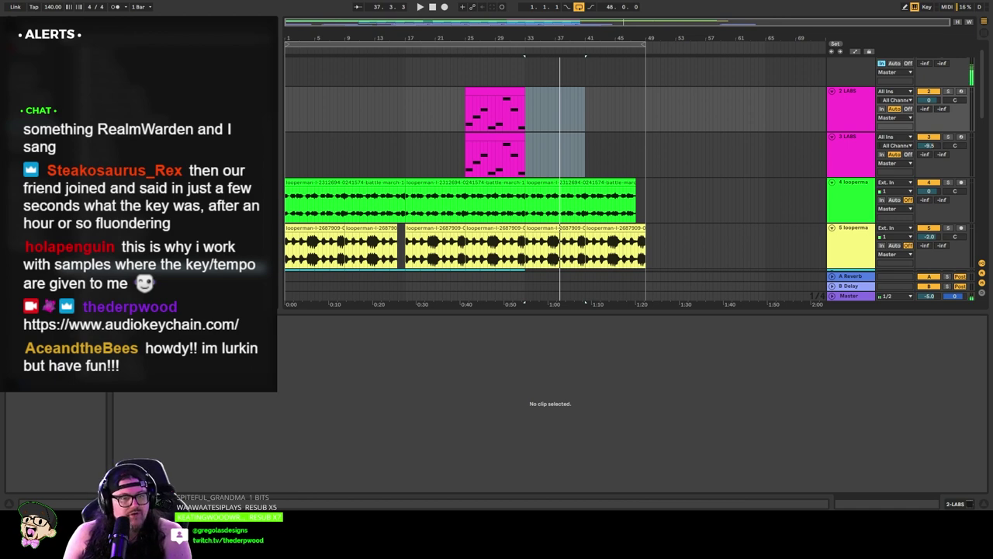
key("ctrl+a")
left_click(511, 53)
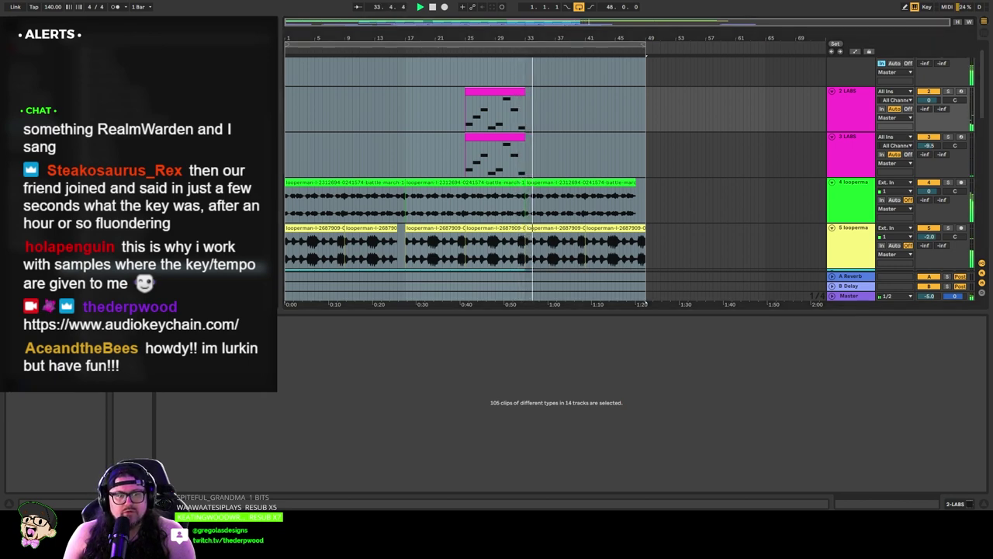
left_click_drag(248, 266, 264, 194)
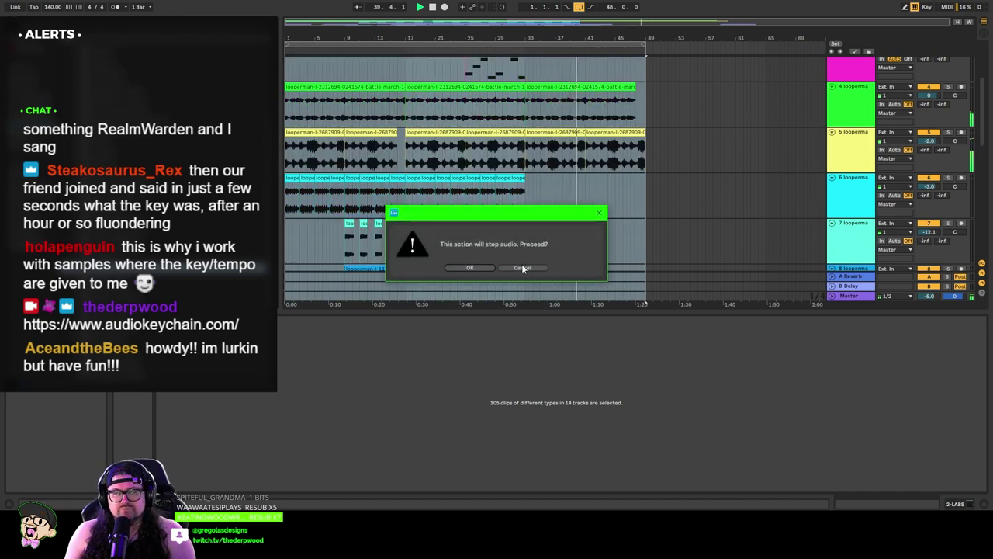
left_click(522, 265)
Step: Insert an audio track below track 5 and fill bars 37 to 49 with three consecutive copies of the four-bar the-decisive-battle loop
left_click(756, 156)
left_click(761, 162)
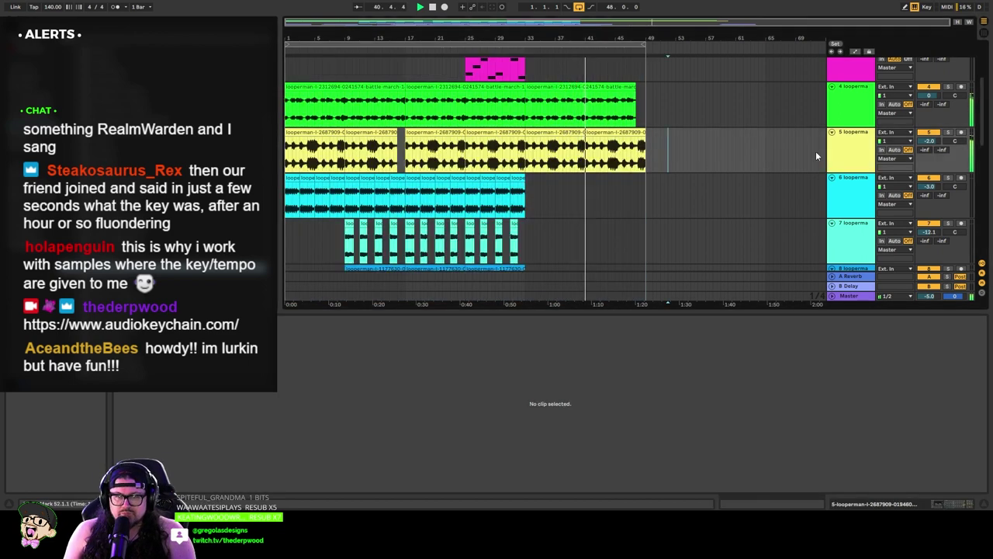
key("ctrl+t")
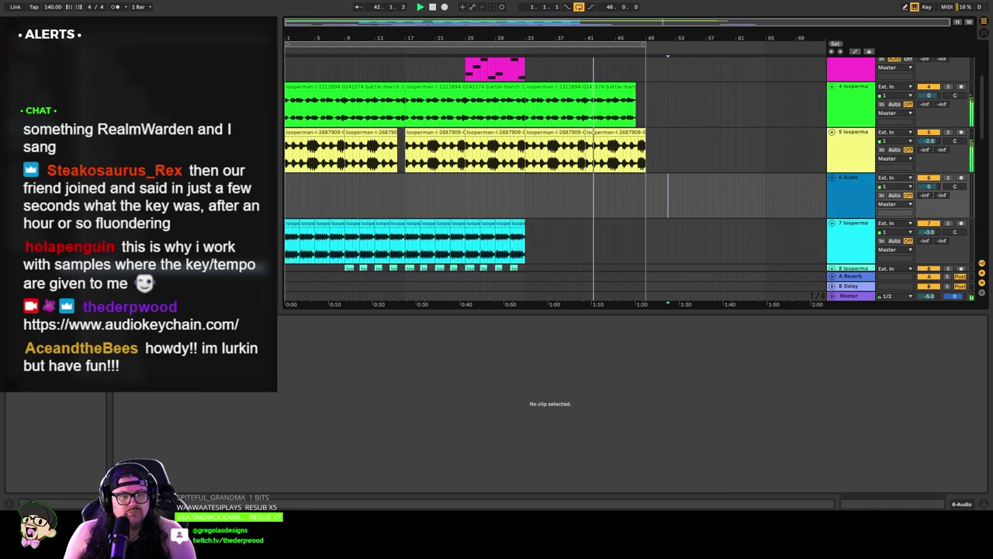
left_click_drag(472, 196, 584, 200)
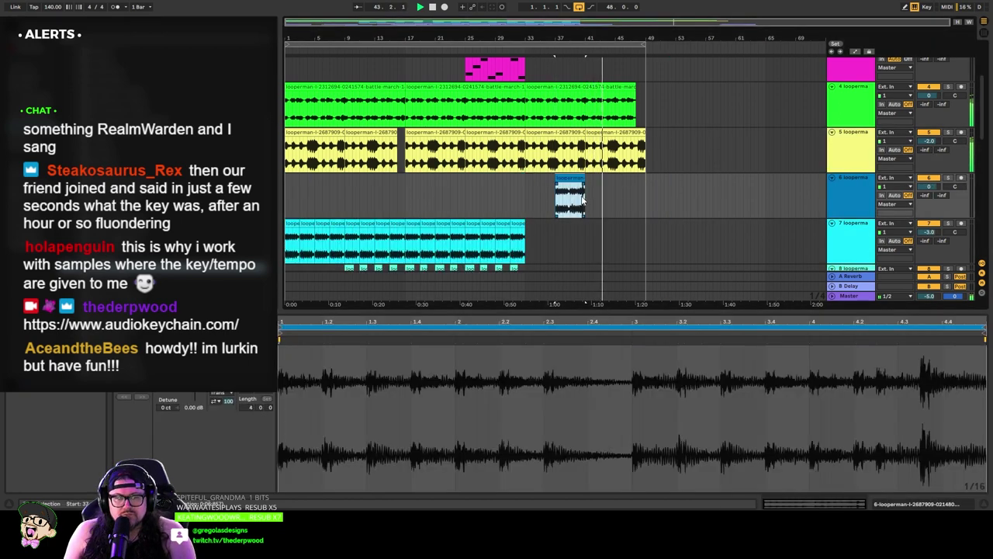
key("ctrl+d")
key("ctrl+d")
Step: Play from about bar 32 and set the volume of the new loop track 6 to -2.0 dB
left_click(516, 49)
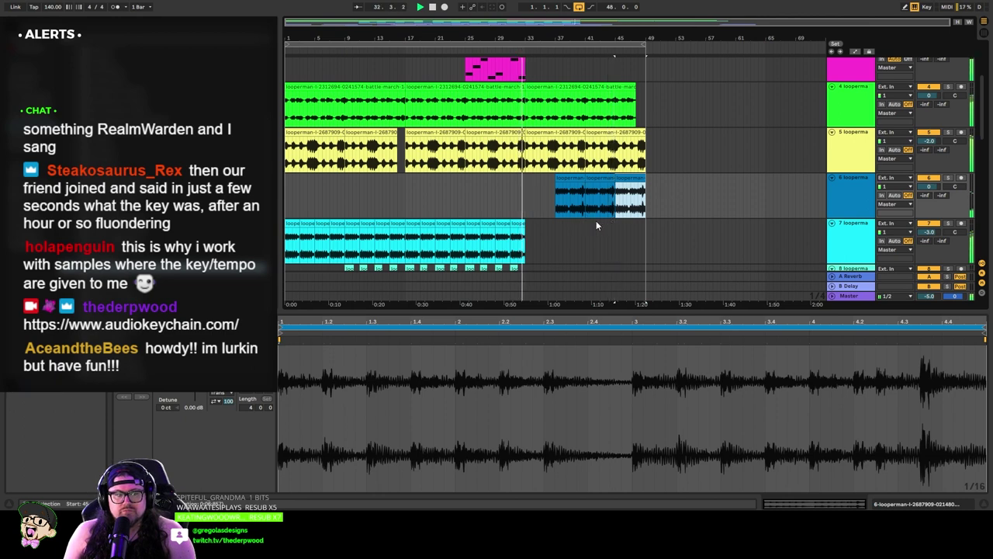
left_click_drag(938, 182, 937, 194)
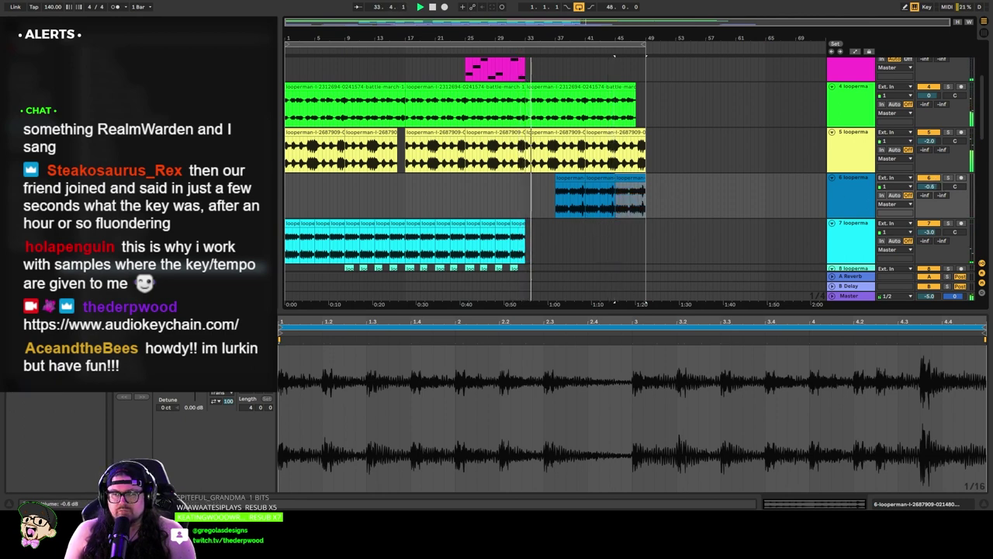
left_click(865, 198)
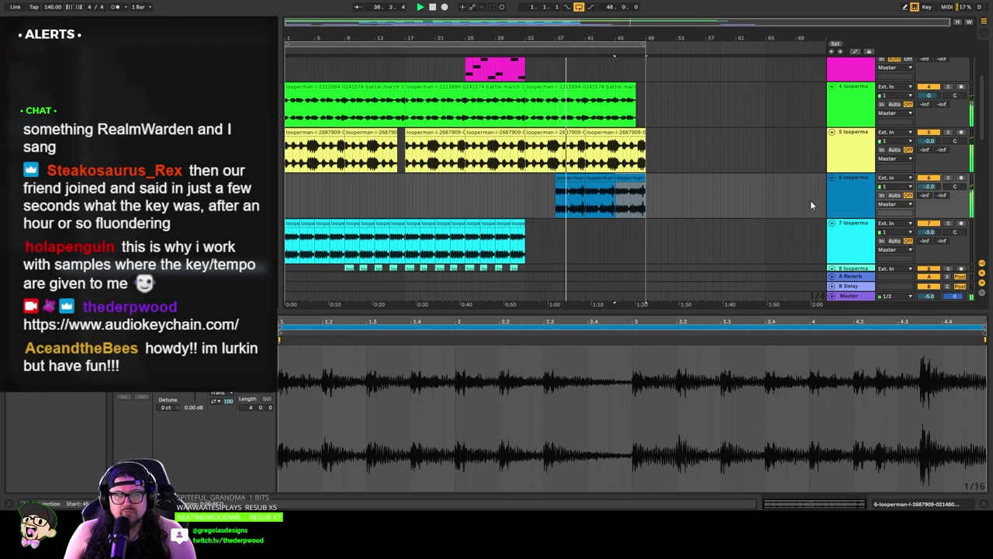
Step: Add an EQ Eight with expanded display to track 6 and loop playback over its first clip, bars 37 to 41
left_click(393, 217)
left_click_drag(846, 180, 845, 164)
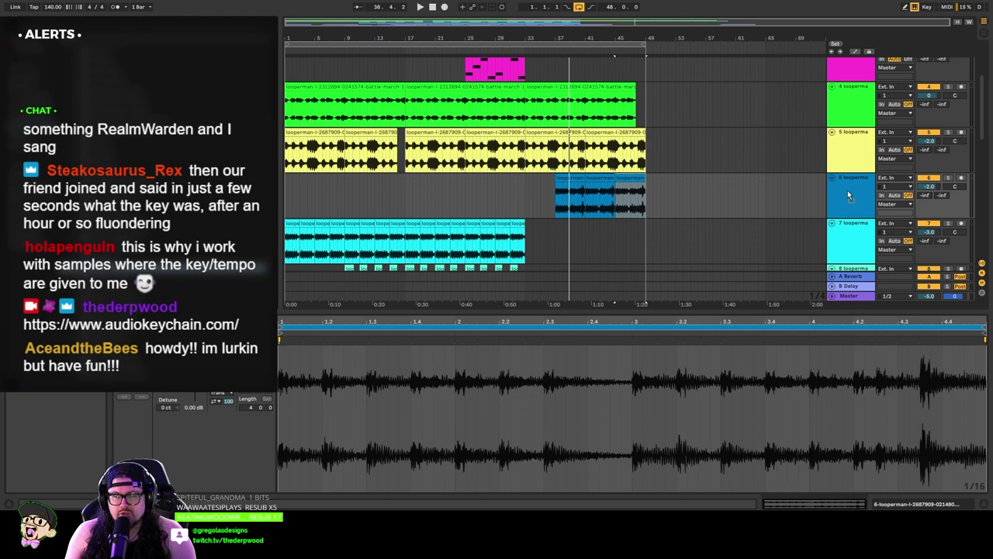
left_click_drag(848, 191, 829, 209)
left_click(132, 399)
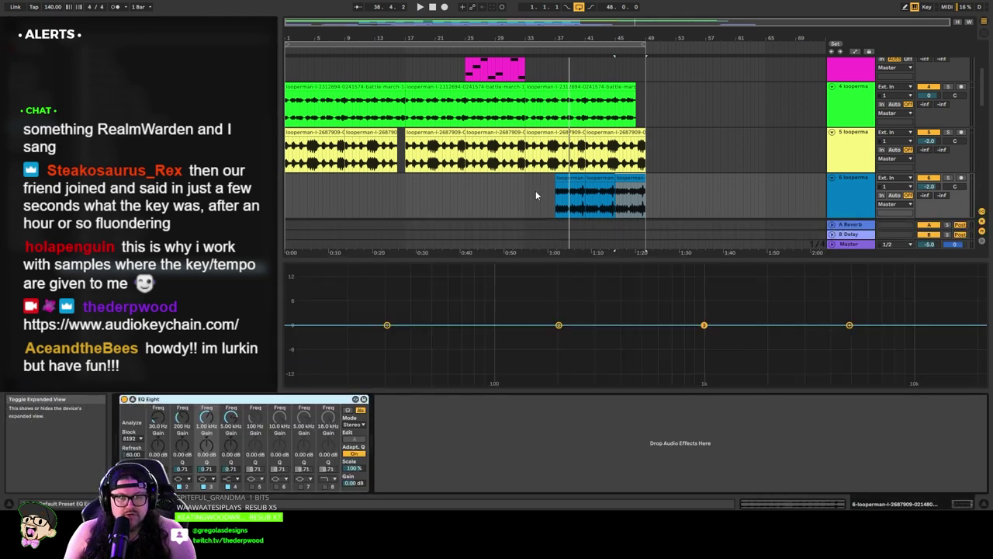
left_click(570, 179)
key("space")
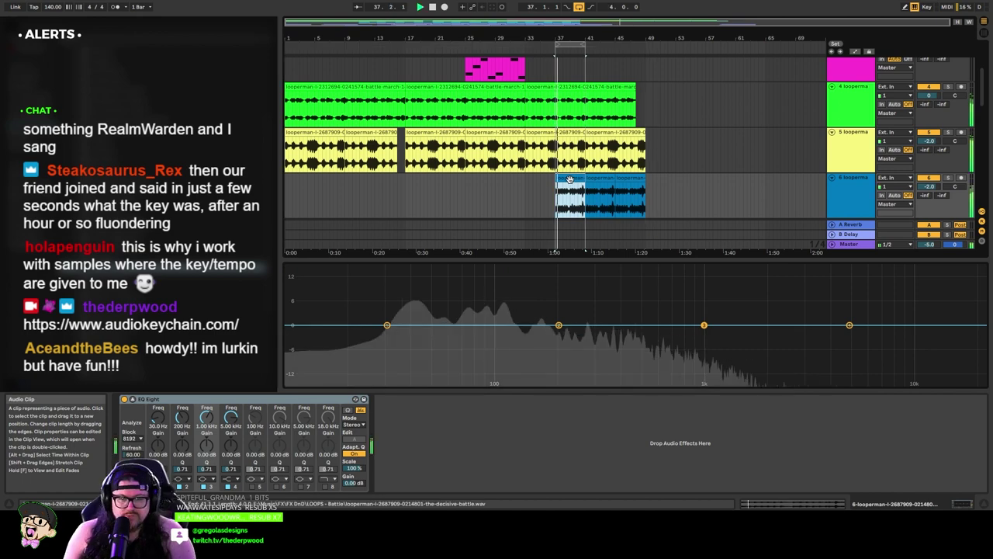
Step: Make band 4 of track 6's EQ Eight a high cut at 1.22 kHz and boost band 2 by 4.02 dB at 110 Hz
left_click(231, 479)
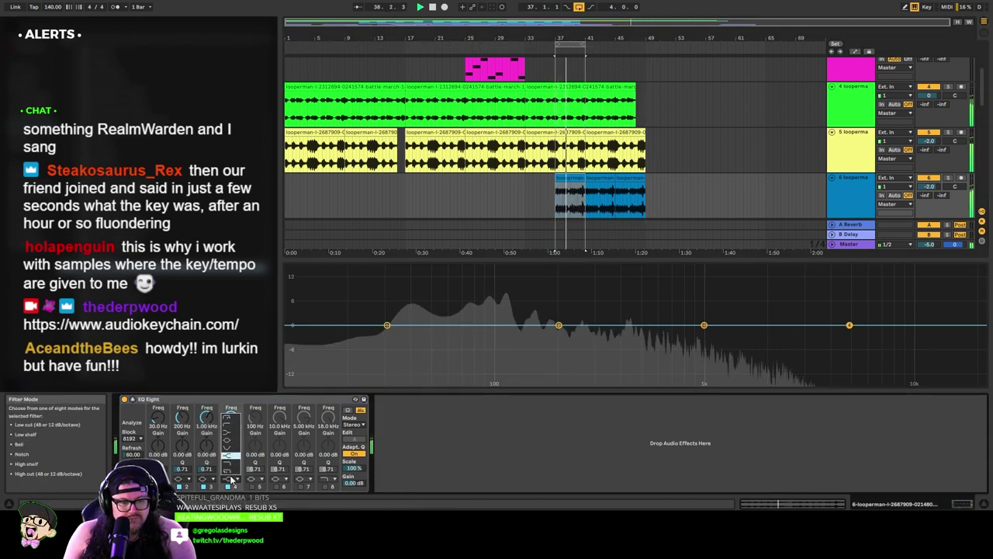
left_click(232, 464)
left_click_drag(850, 340, 722, 345)
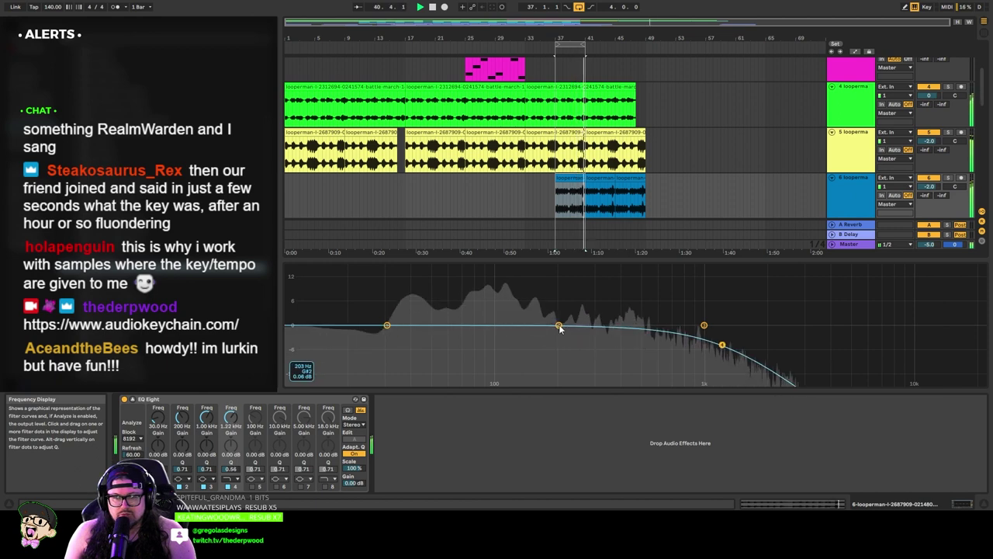
left_click_drag(558, 325, 505, 310)
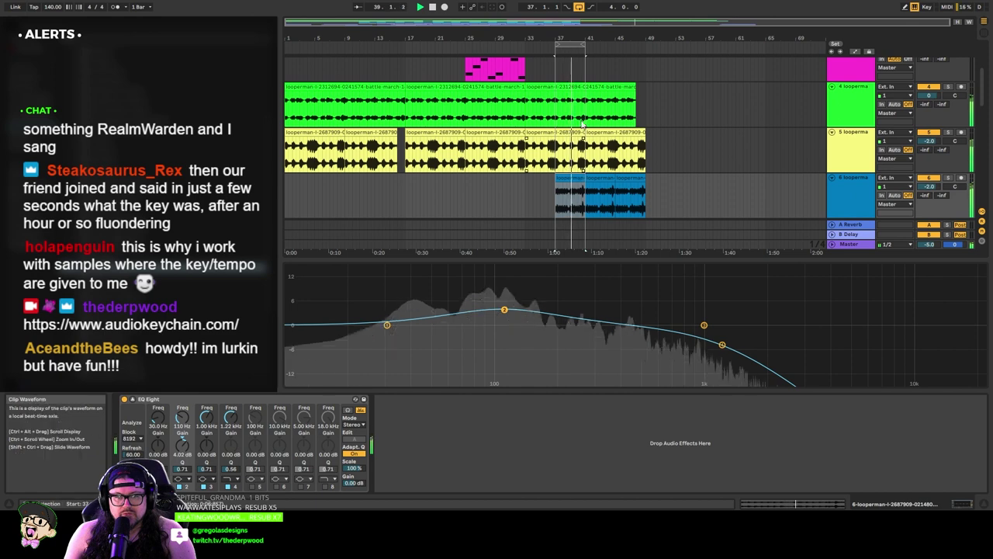
Step: Try shortening the track 5 clip between bars 33 and 41 so it ends at bar 40
left_click(553, 152)
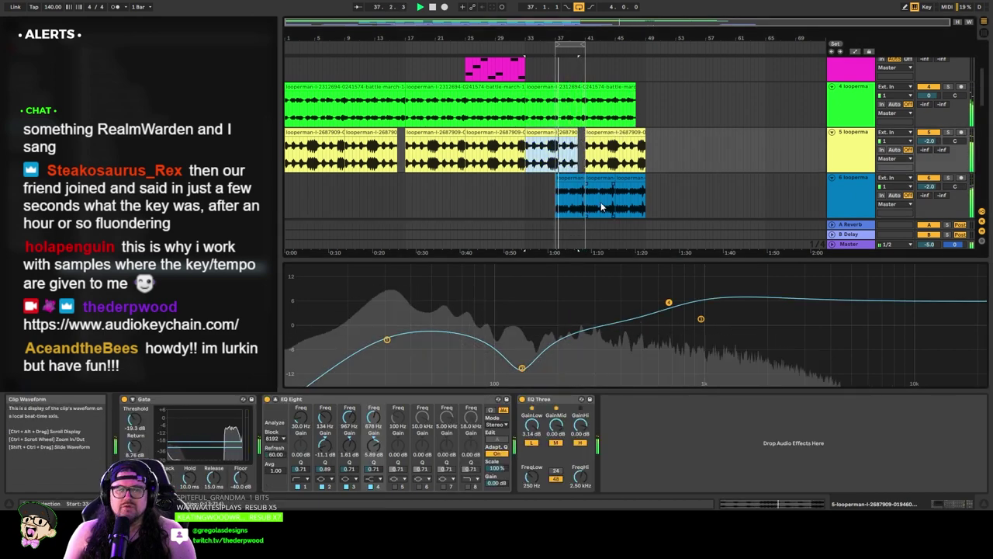
key("space")
key("ctrl+z")
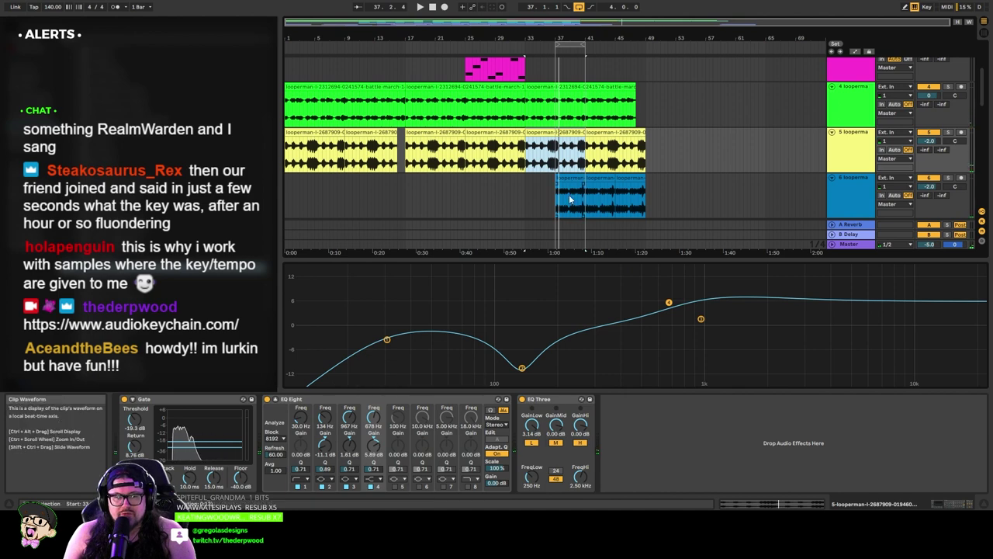
Step: Delete the second half of the first clip on track 6 and both clips following it
left_click_drag(569, 200, 583, 199)
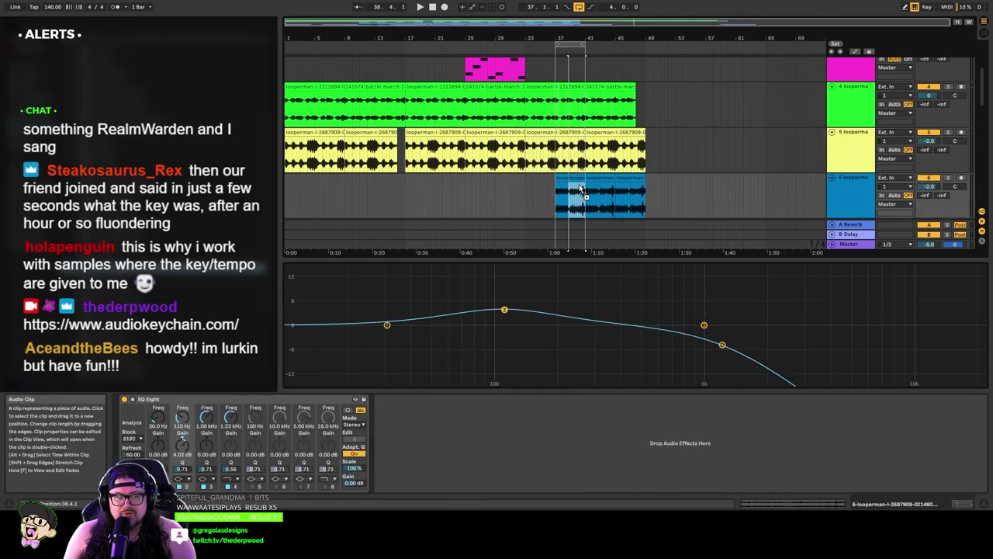
key("Delete")
left_click(601, 180)
key("Delete")
left_click(636, 180)
key("Delete")
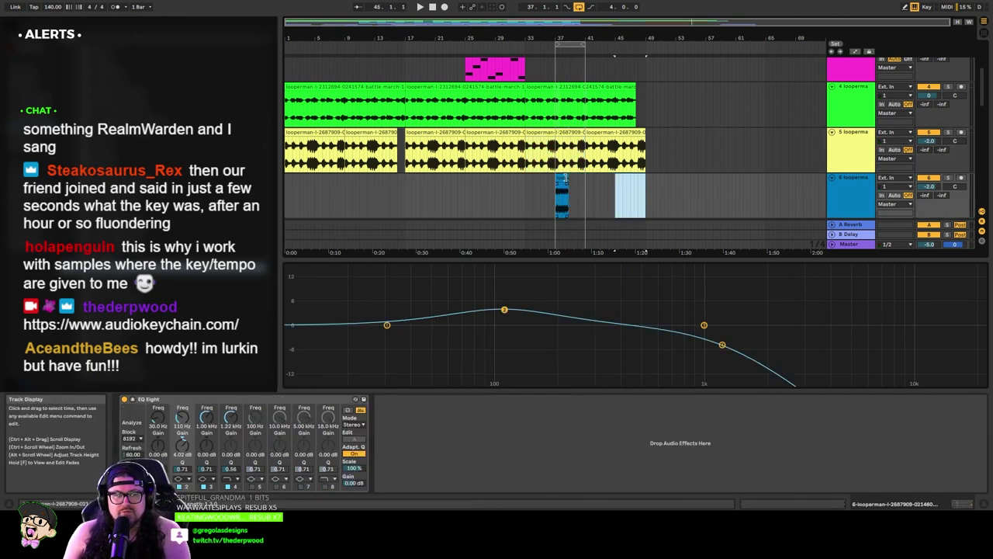
Step: Extend the remaining track 6 clip to two bars and duplicate it repeatedly up to bar 49
left_click(564, 179)
key("ctrl+d")
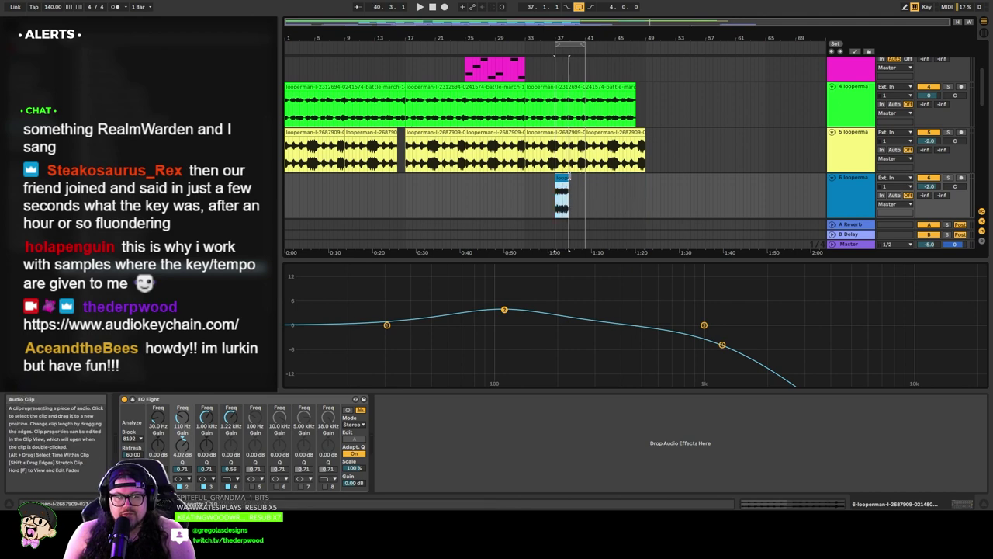
key("ctrl+d")
key("ctrl+d")
key("ctrl+d")
key("ctrl+d")
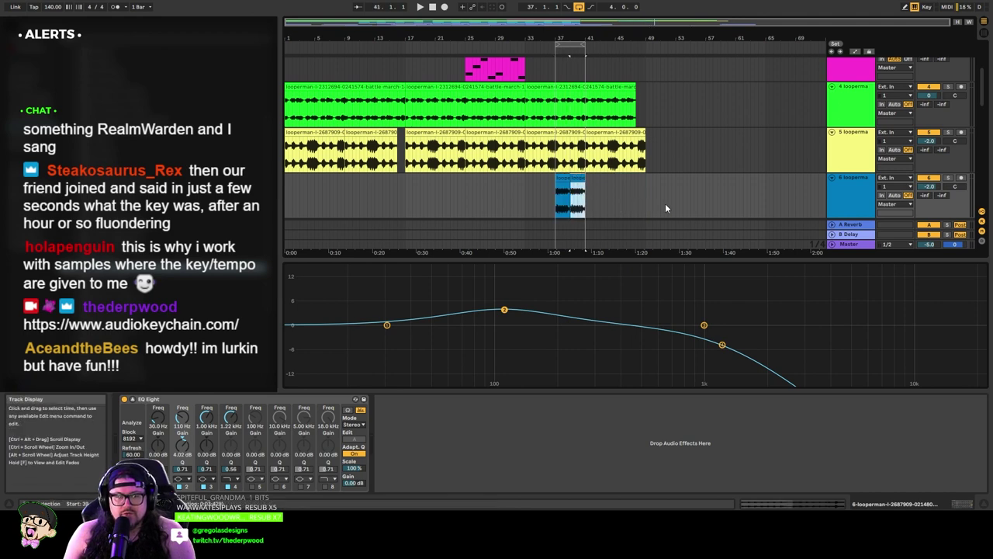
key("ctrl+d")
key("space")
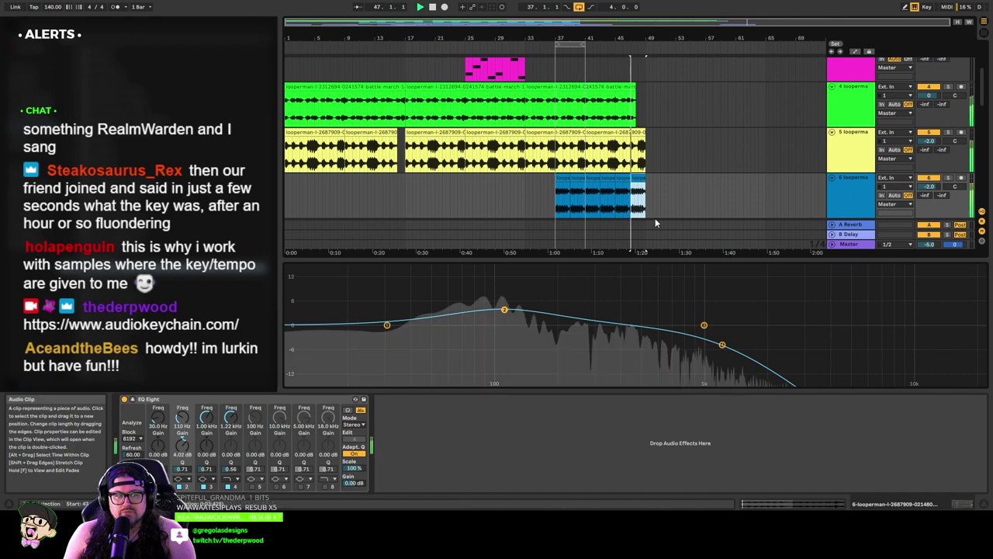
Step: While playing from bar 37, set track 6's EQ band 2 to 125 Hz/5.22 dB, band 3 to 1.75 kHz/10.3 dB and band 4 to 1.17 kHz/Q 0.48
key("space")
left_click(563, 197)
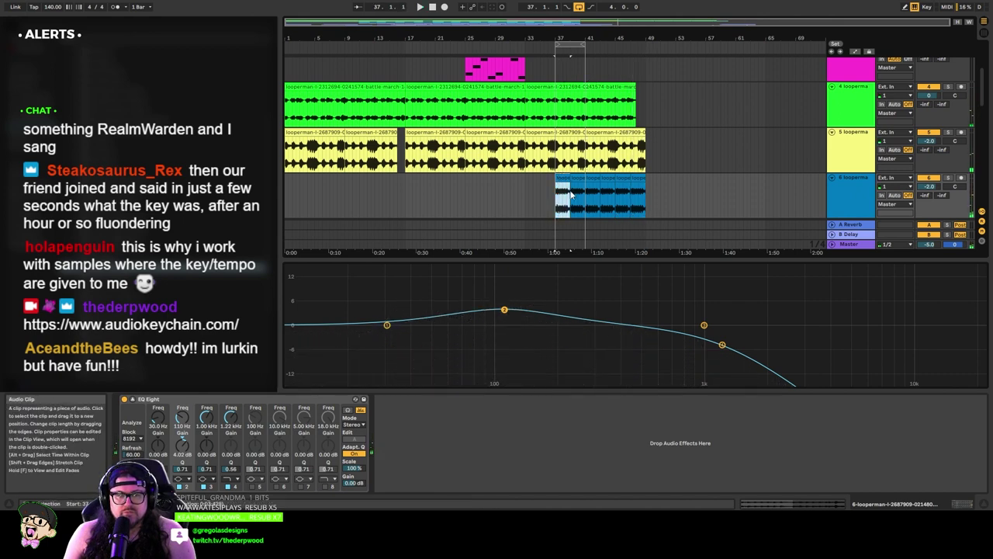
key("space")
left_click_drag(505, 309, 517, 308)
left_click_drag(704, 324, 755, 285)
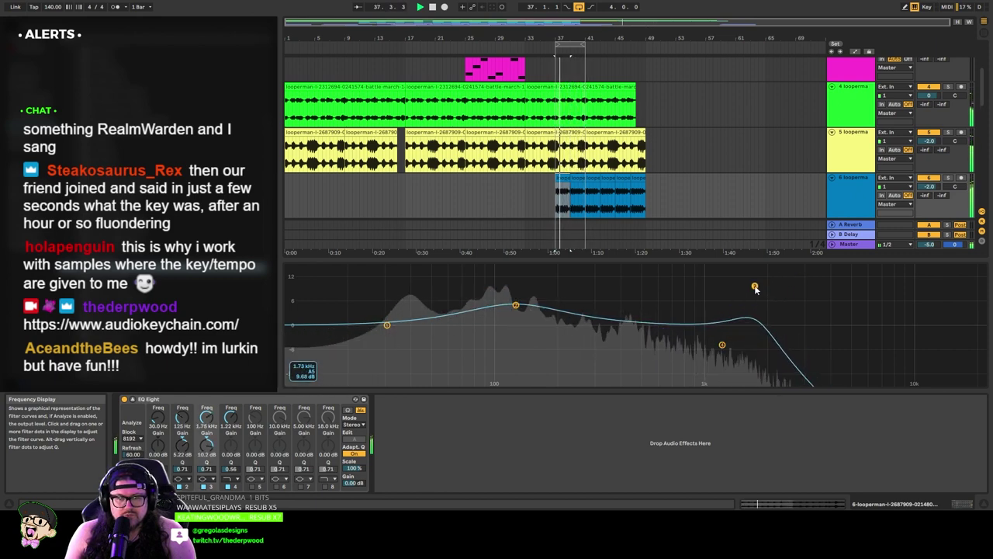
left_click_drag(721, 344, 718, 348)
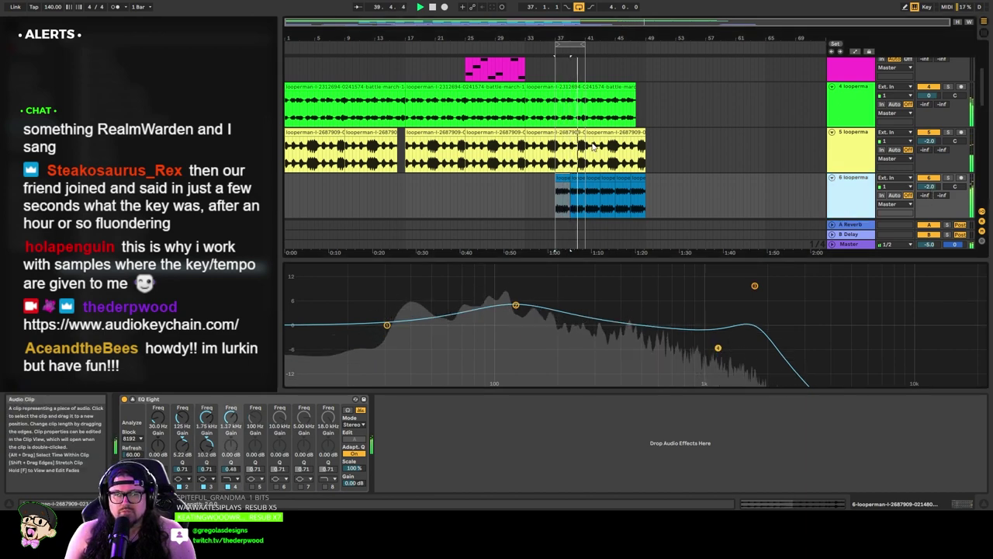
left_click(567, 48)
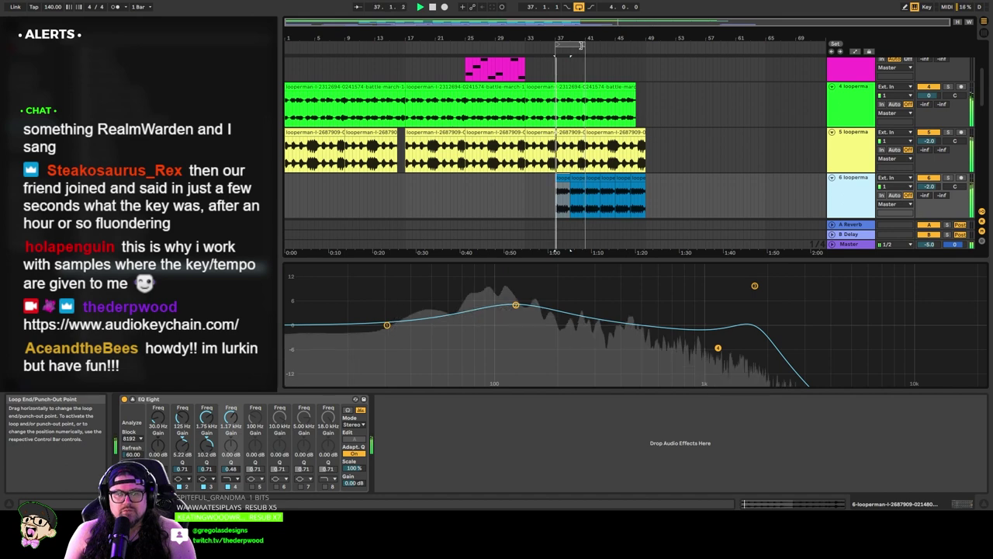
Step: Lower track 6's volume to -2.5 dB, set the loop range to bars 33–49 and play that section
left_click_drag(929, 186, 929, 191)
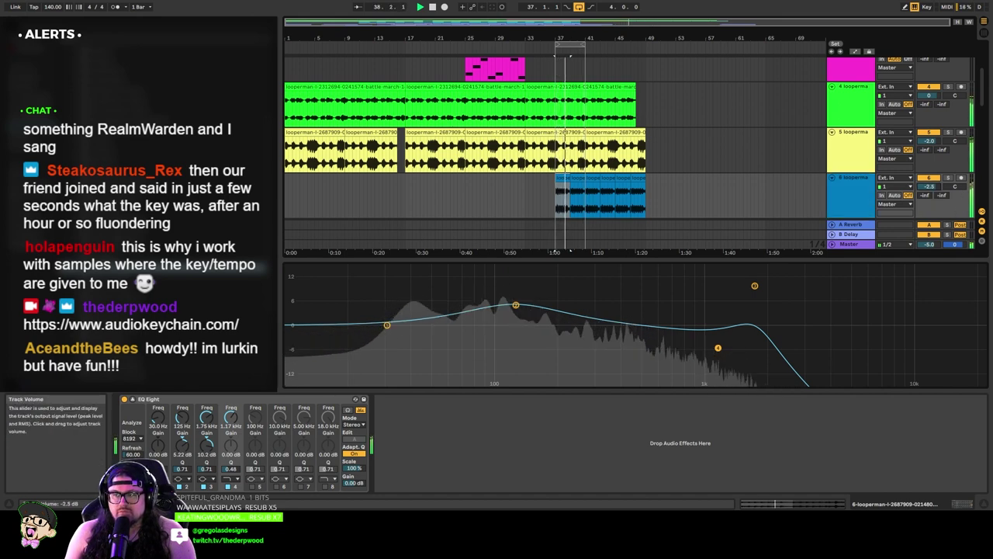
key("space")
left_click_drag(584, 45, 646, 44)
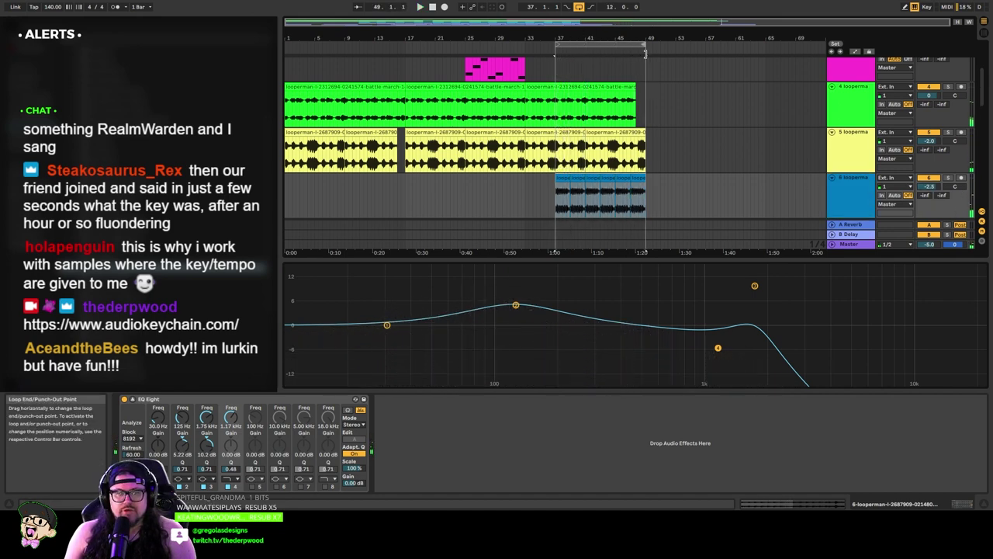
left_click_drag(555, 44, 525, 45)
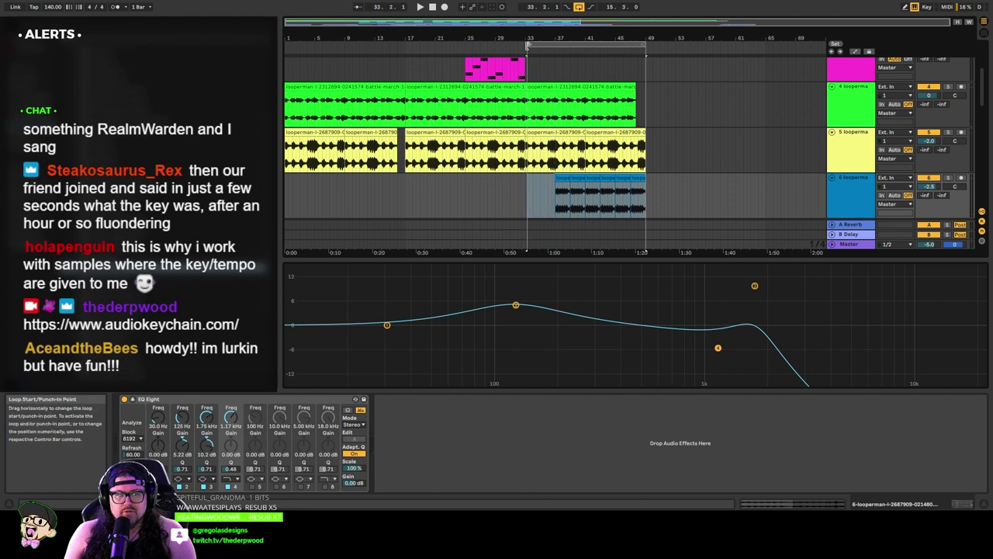
left_click(530, 186)
key("space")
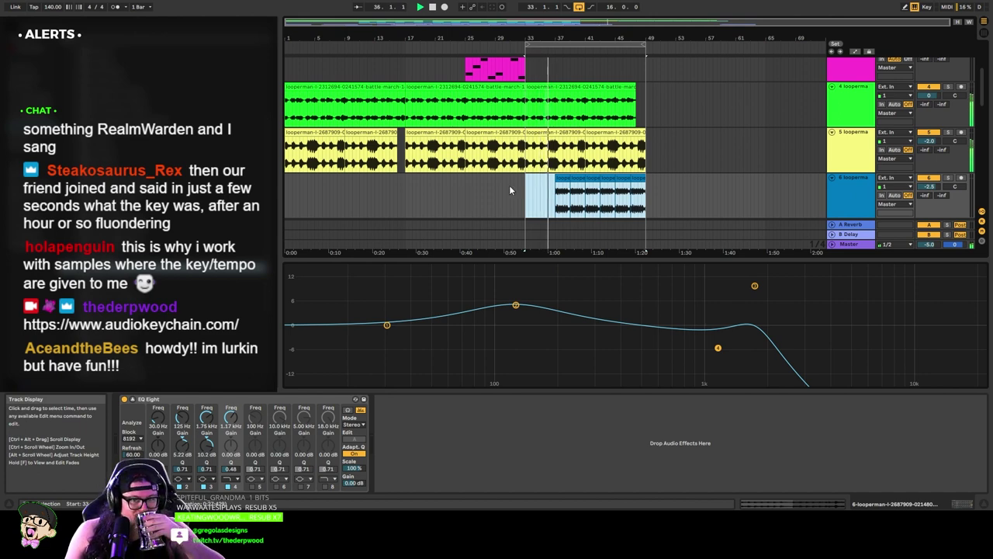
Step: Set track 6's EQ band 1 to 137 Hz and 6.83 dB, and lower the track's volume to -4.0 dB
scroll(509, 185, "down", 2)
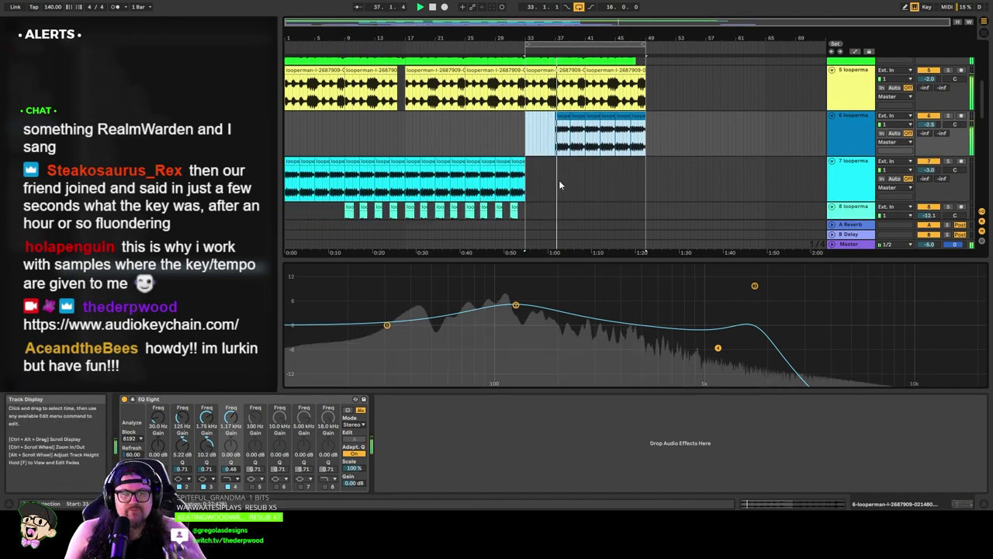
left_click(842, 134)
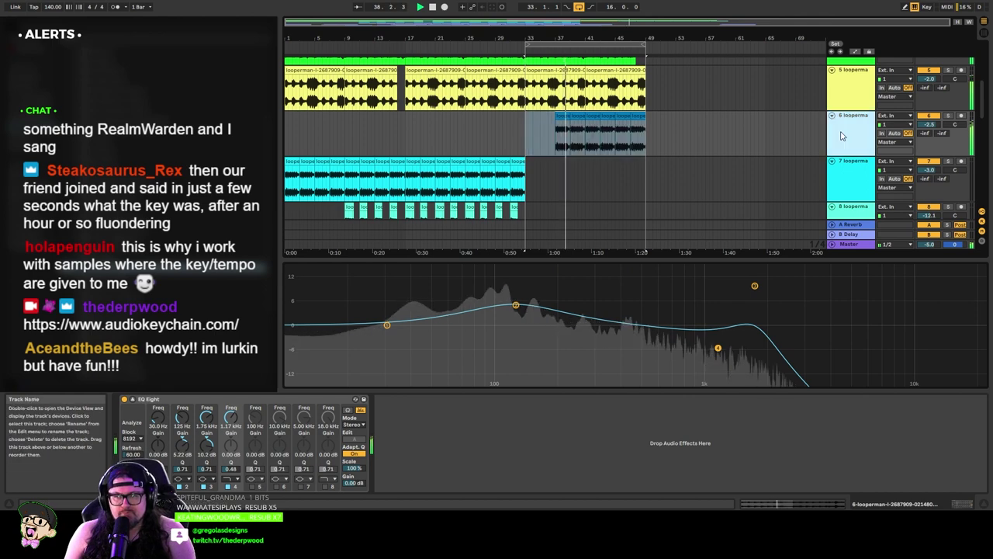
left_click_drag(390, 327, 524, 298)
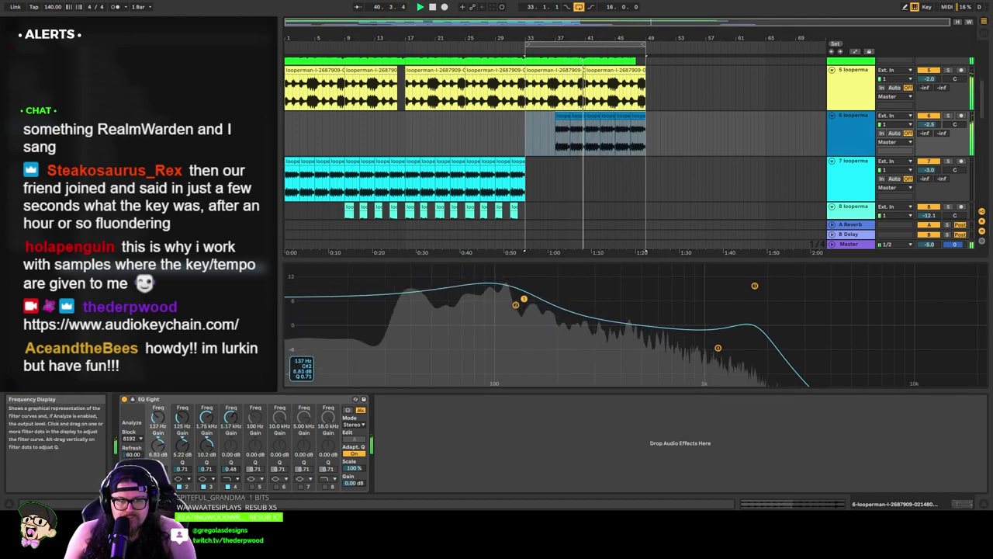
left_click_drag(927, 125, 927, 137)
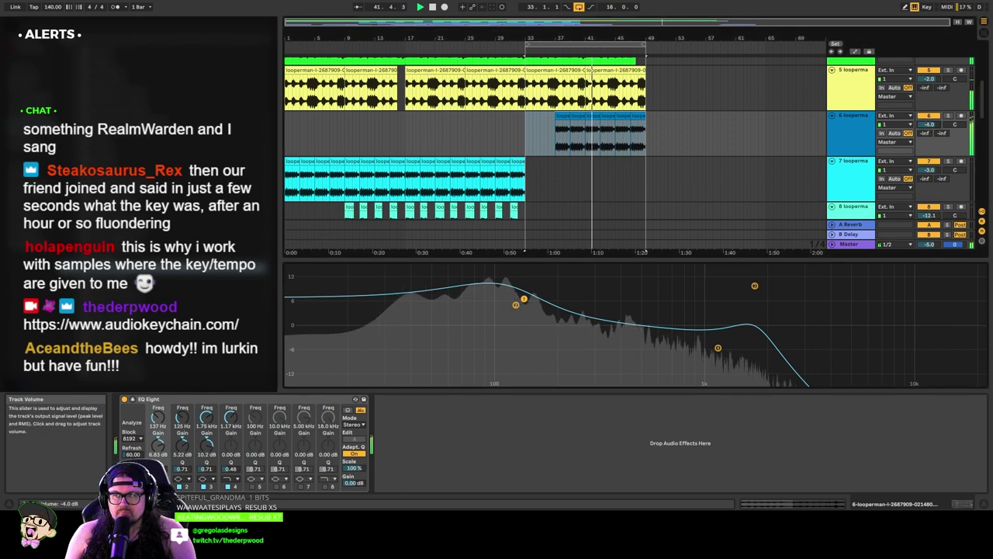
left_click(834, 143)
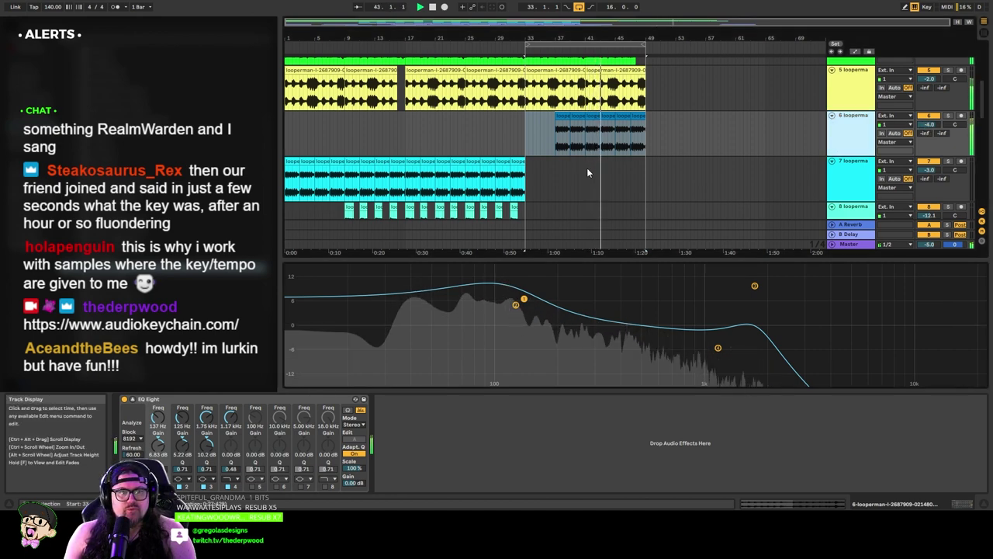
Step: Raise the gain of all three battle-march clips on track 4 to 4.94 dB during playback
scroll(539, 147, "down", 3)
scroll(537, 146, "up", 3)
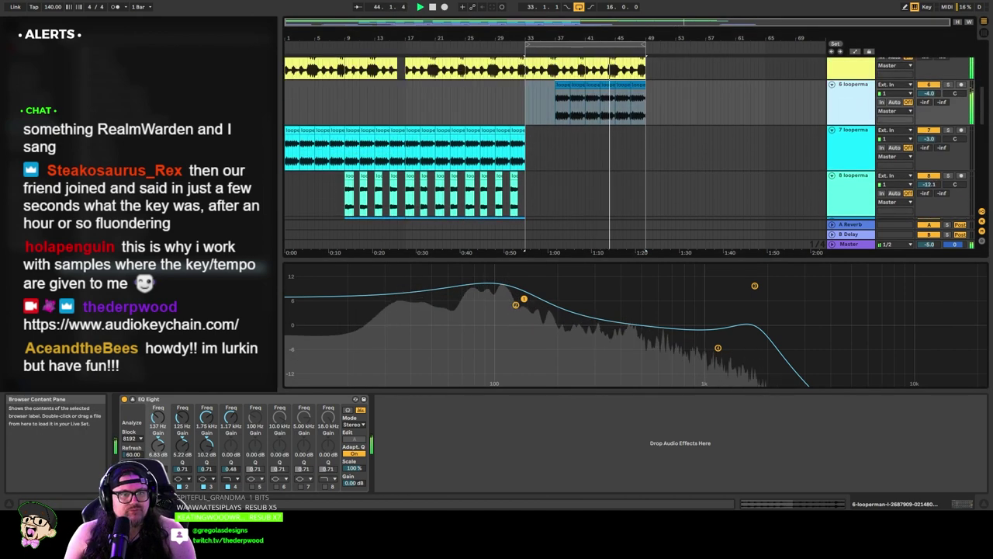
scroll(537, 145, "up", 3)
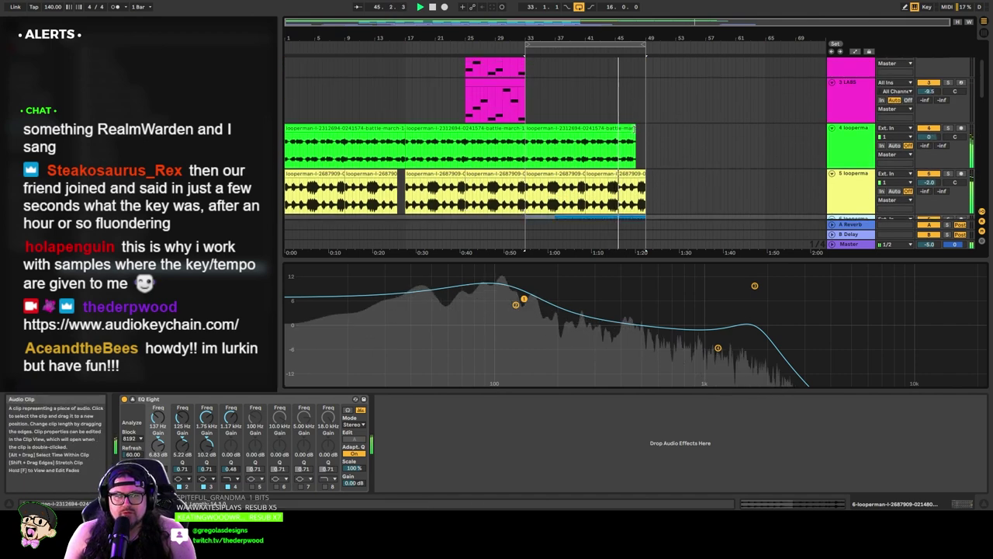
left_click(627, 129)
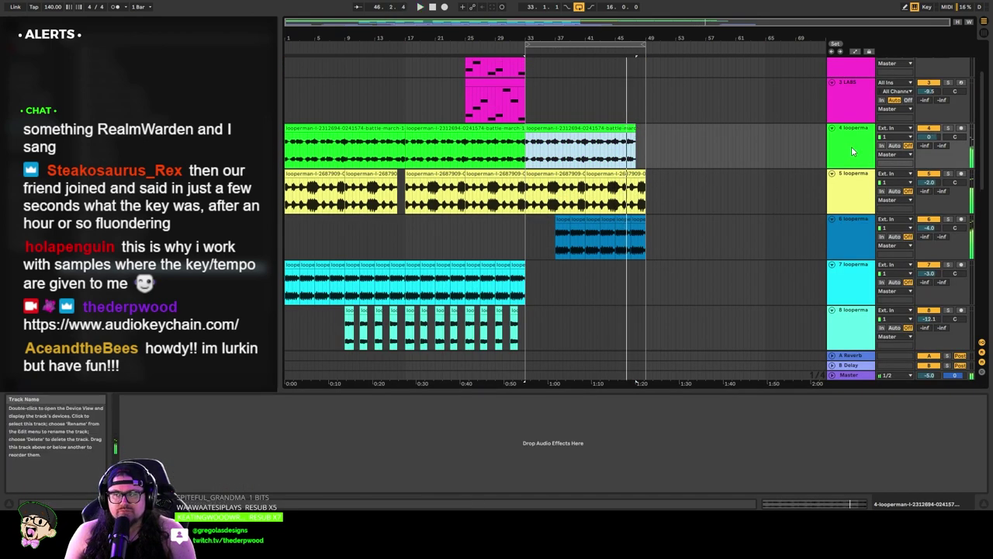
left_click(454, 129)
left_click(340, 129)
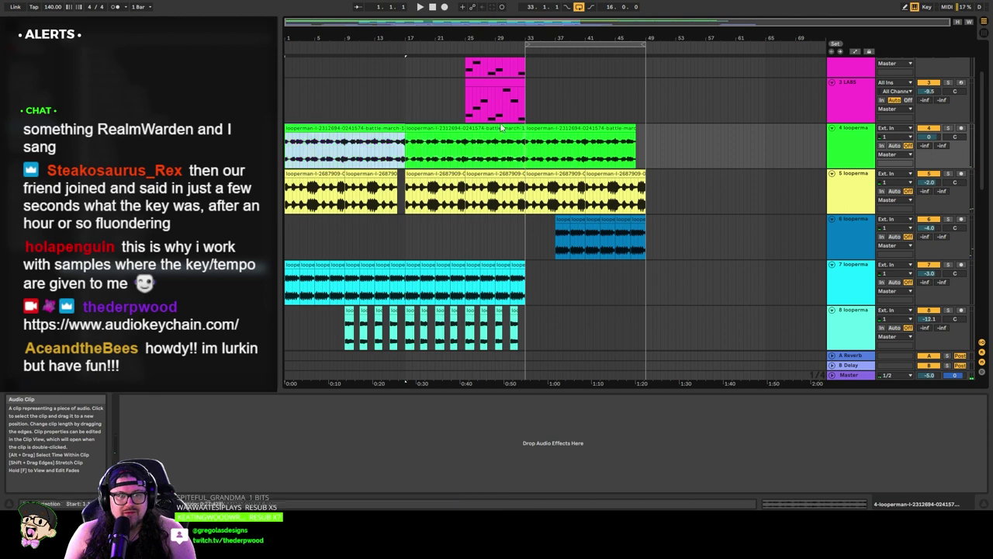
left_click(560, 129, "shift")
key("space")
double_click(341, 129)
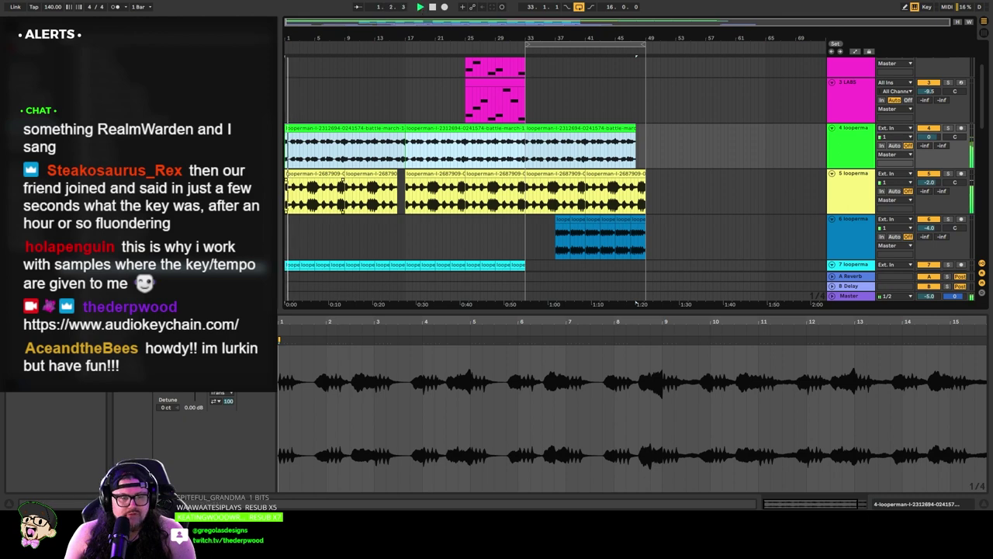
left_click(168, 379)
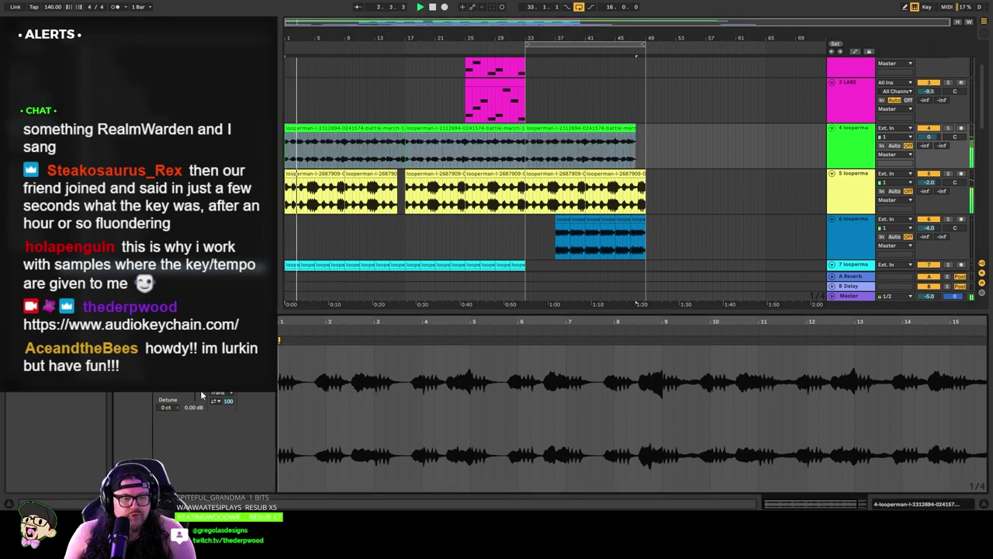
left_click_drag(202, 394, 204, 377)
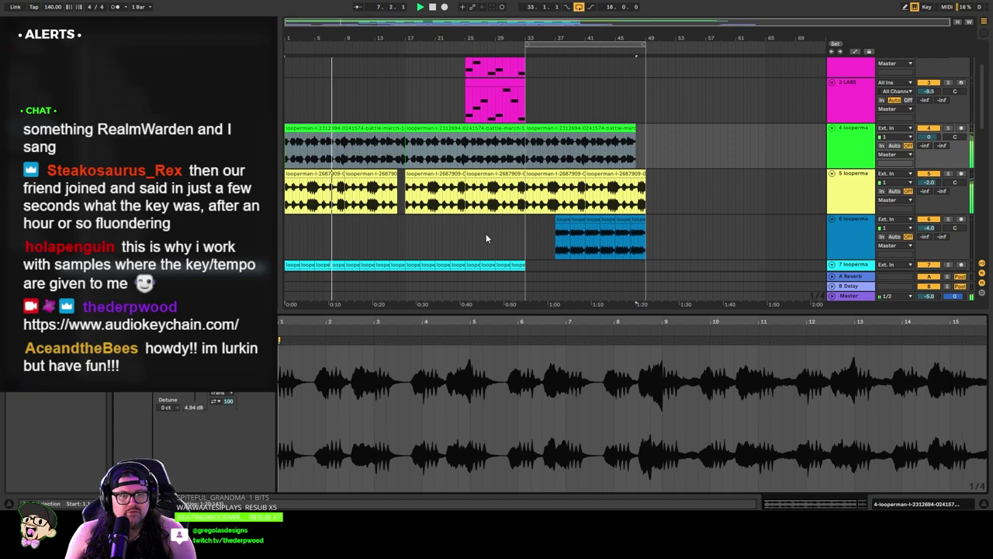
Step: Move all clips from track 7 up to track 6 at bar 1 and delete the emptied track
scroll(465, 232, "down", 3)
scroll(362, 211, "up", 2)
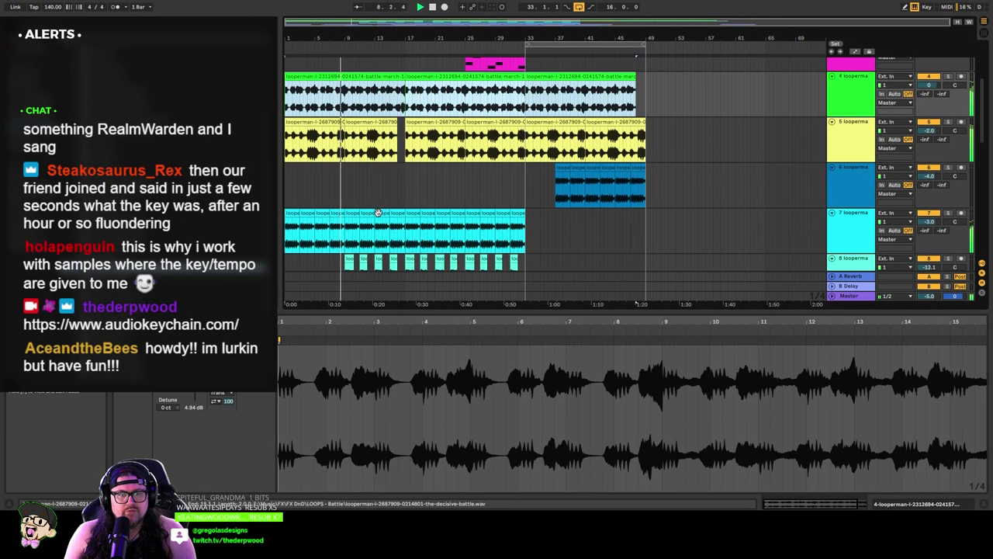
scroll(322, 212, "down", 5)
scroll(322, 212, "up", 4)
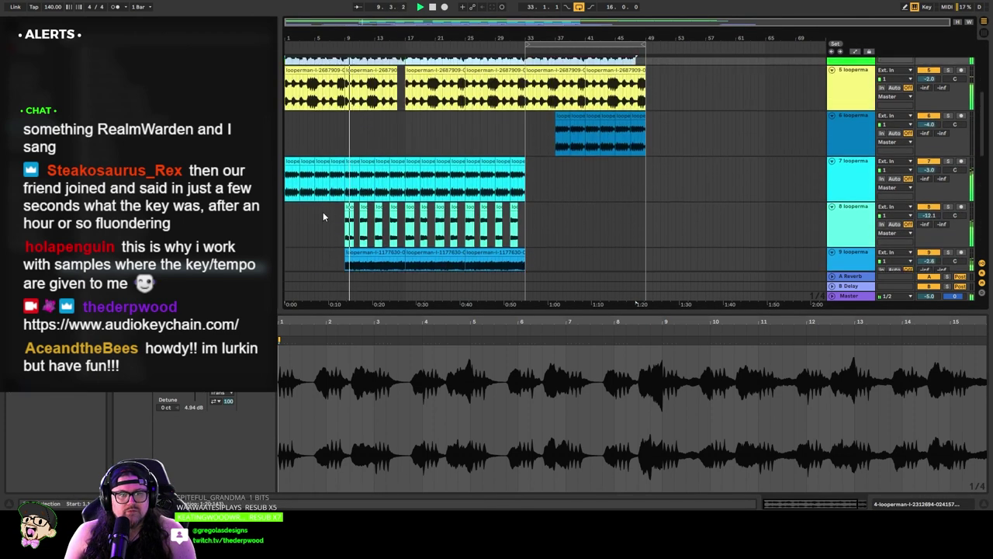
left_click(566, 193)
left_click(799, 133)
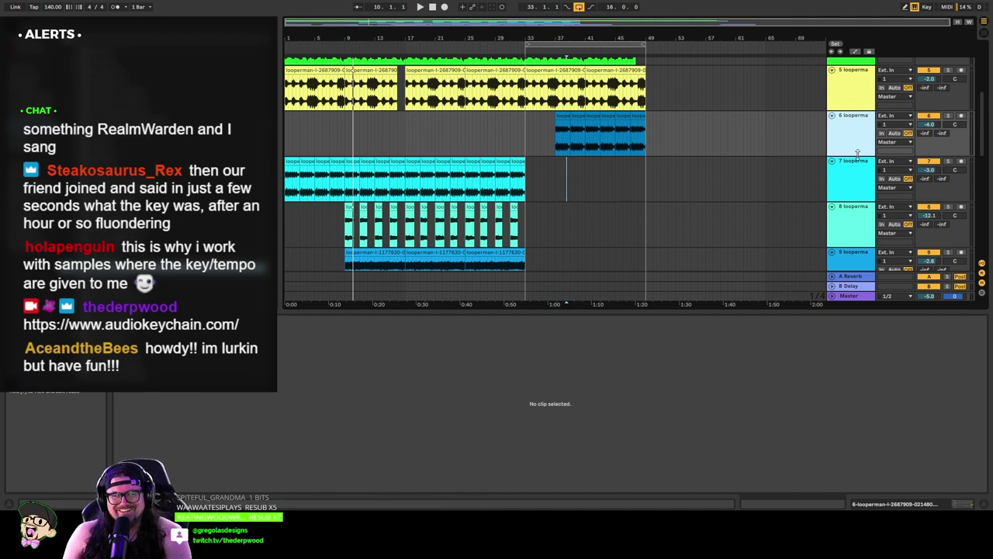
left_click(852, 188)
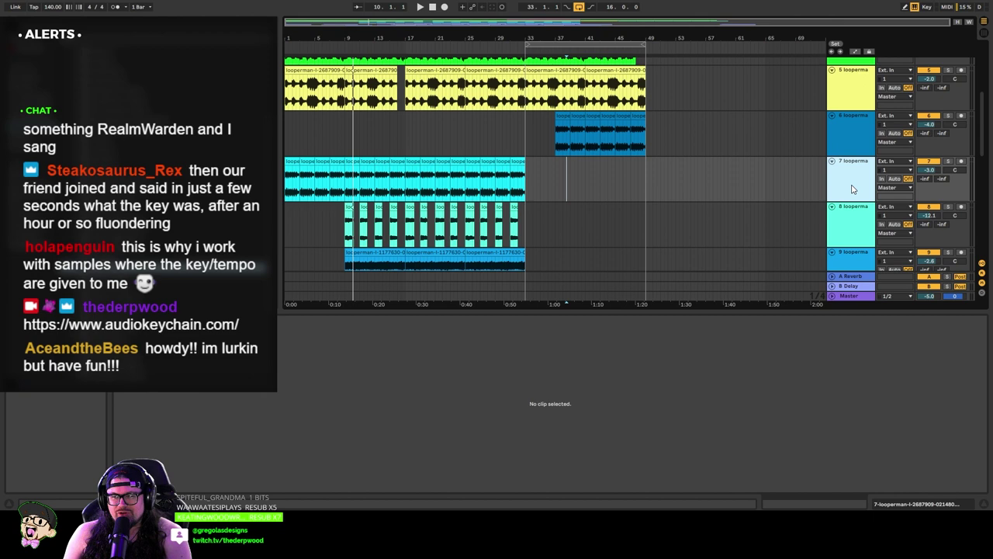
left_click(518, 161)
left_click(289, 163, "shift")
left_click_drag(289, 163, 291, 153)
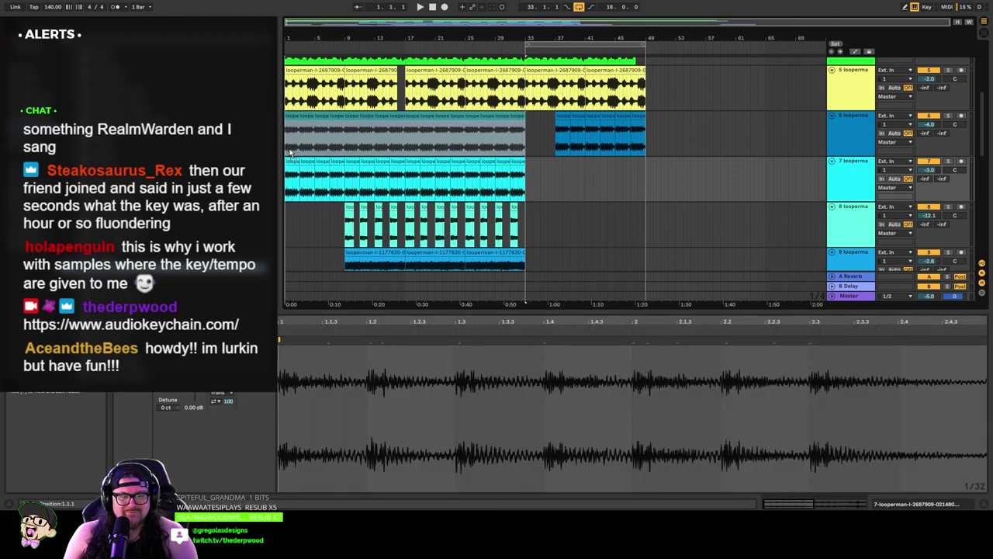
left_click(866, 185)
key("Delete")
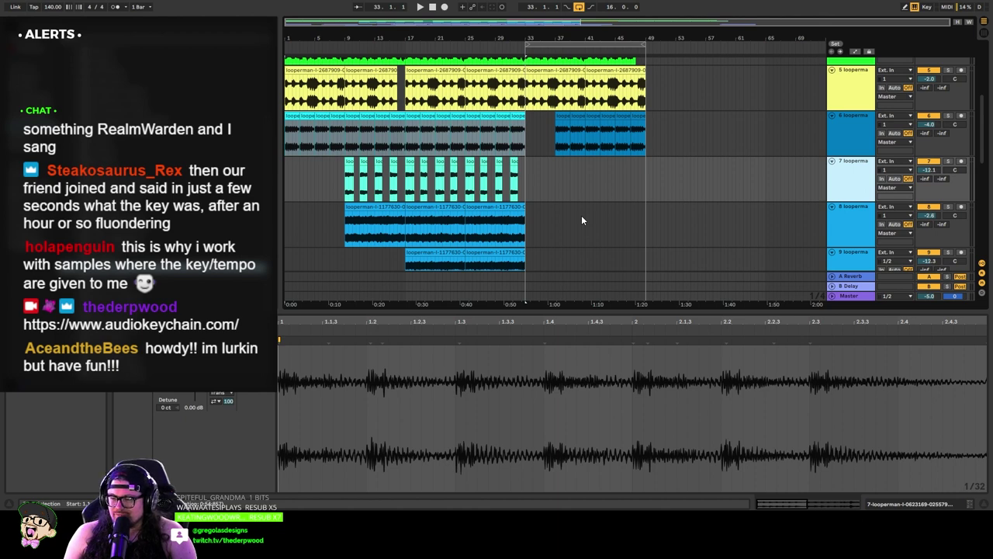
Step: Play the arrangement from bar 1 and listen to the section from bar 33
left_click(420, 7)
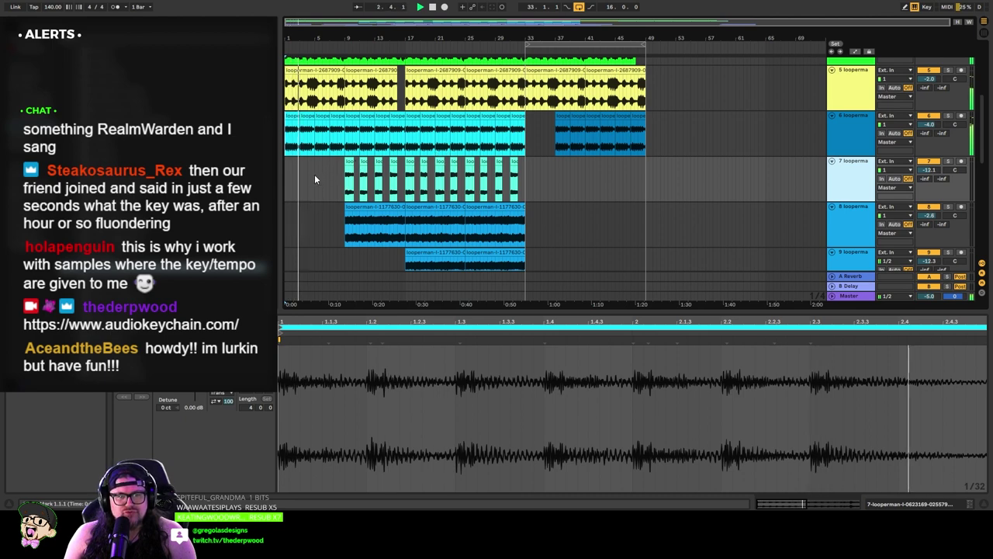
left_click(549, 51)
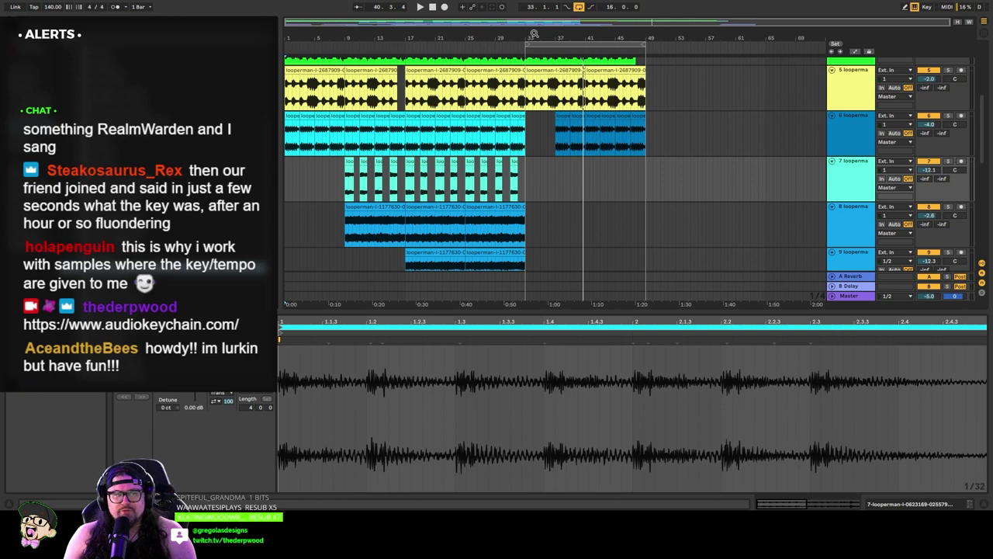
left_click(530, 134)
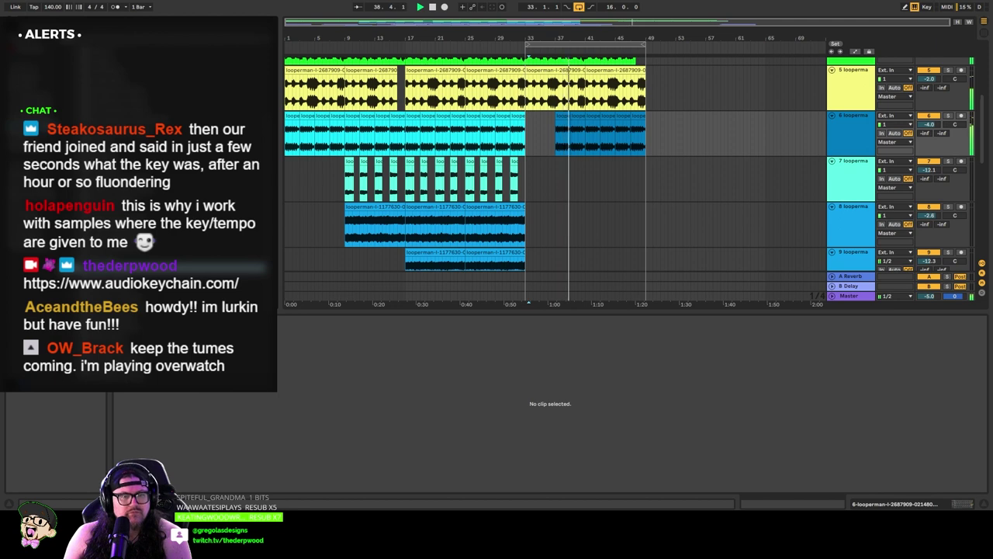
Step: Place the epic cinematic drums percussion loop on track 7 at bar 37 and try extending it to bar 49
left_click_drag(459, 167, 590, 159)
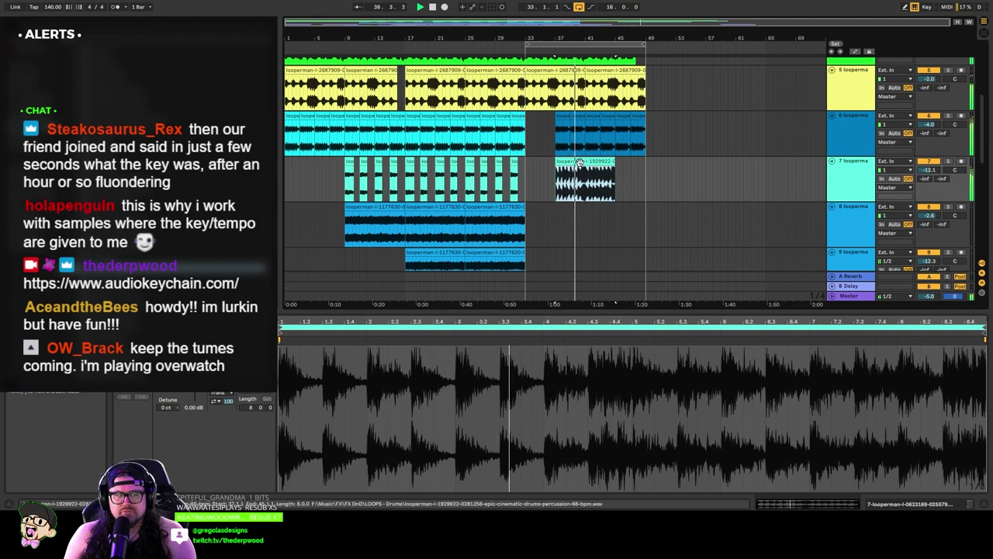
left_click_drag(614, 161, 646, 162)
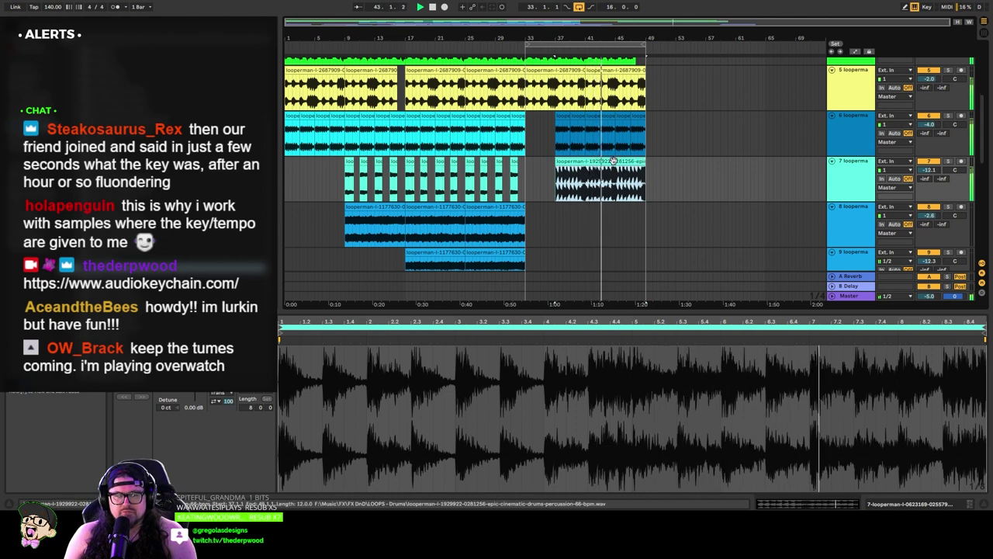
key("ctrl+z")
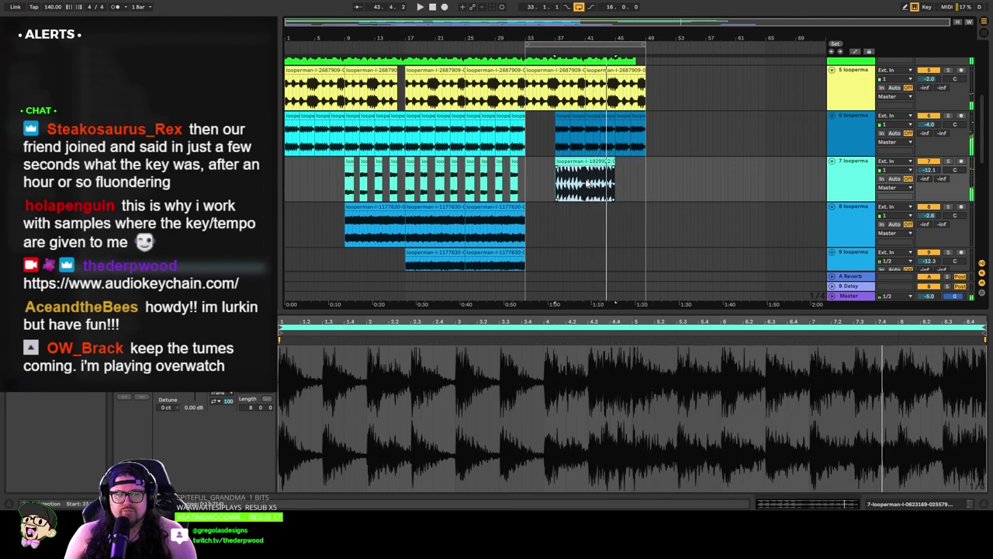
Step: Split the drum loop at bar 41, move its second half to bar 45 and duplicate the first half at bar 41
left_click(587, 182)
key("space")
left_click_drag(585, 177, 633, 164)
left_click(575, 162)
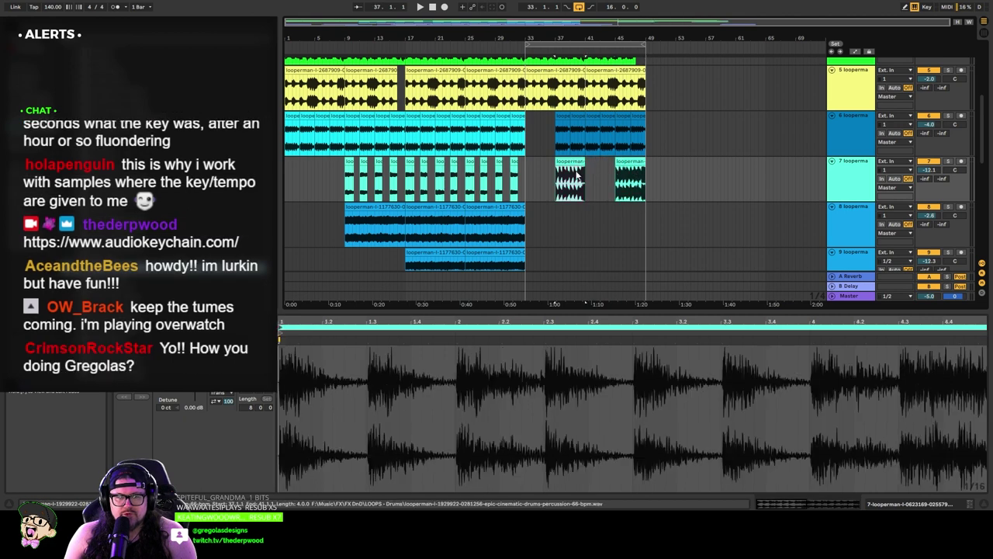
key("ctrl+d")
Step: Play the looped section from bar 33 to check the new drum clips against the other tracks
left_click(560, 57)
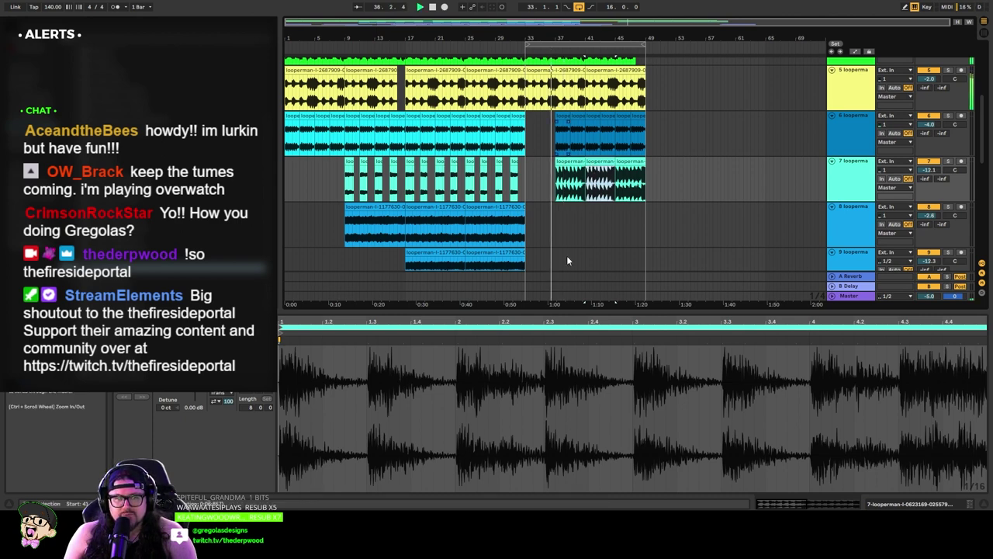
left_click(574, 237)
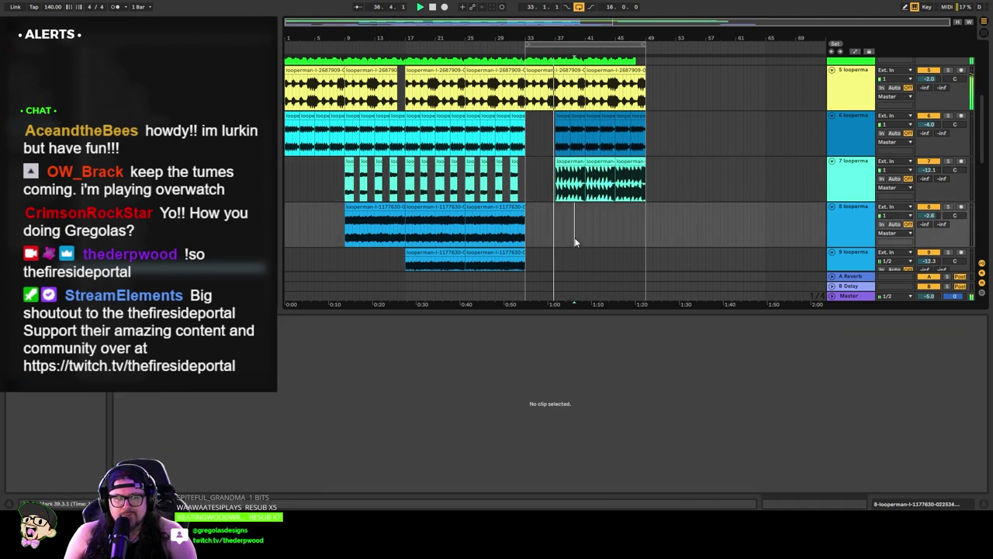
left_click(849, 189)
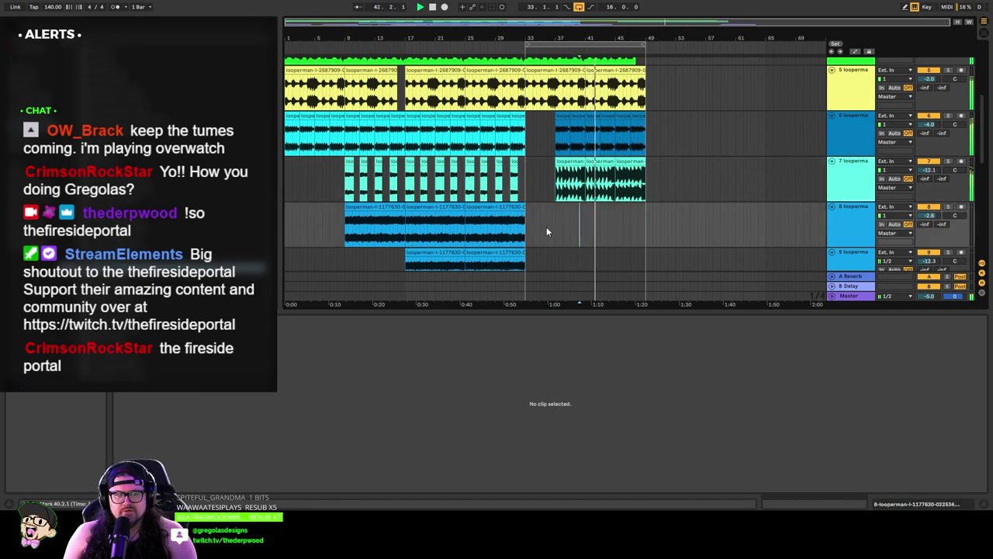
scroll(546, 227, "down", 1)
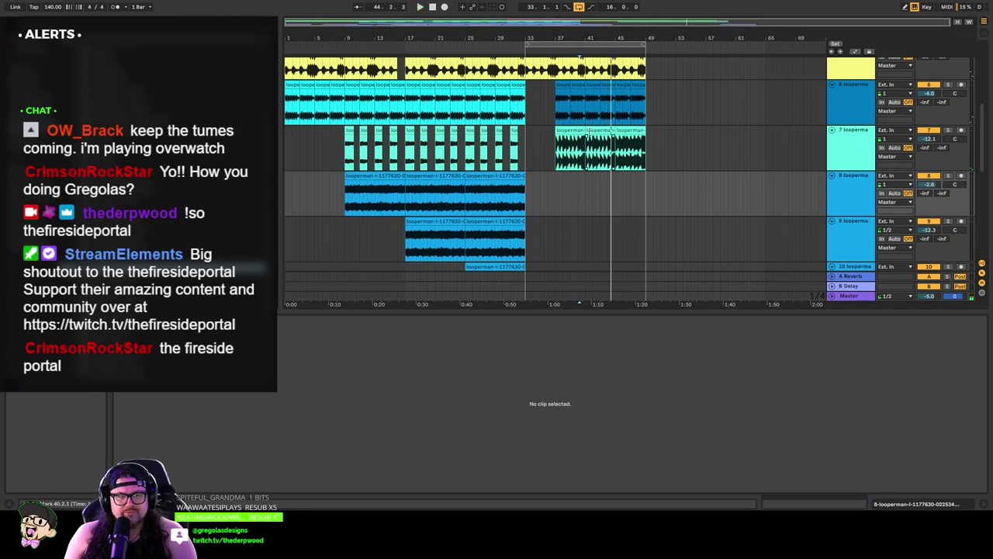
left_click(544, 51)
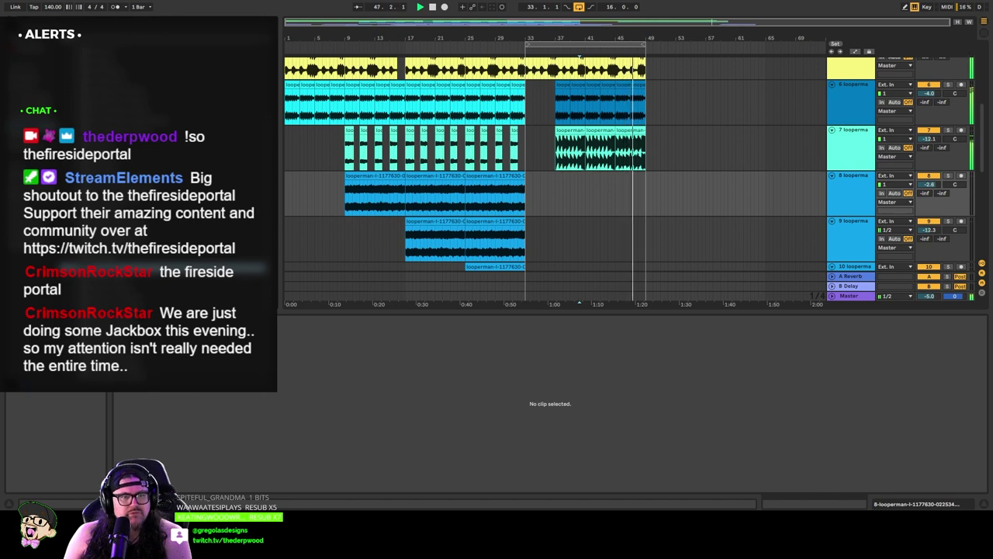
key("space")
Step: Insert a new audio track directly below track 7
left_click(556, 179)
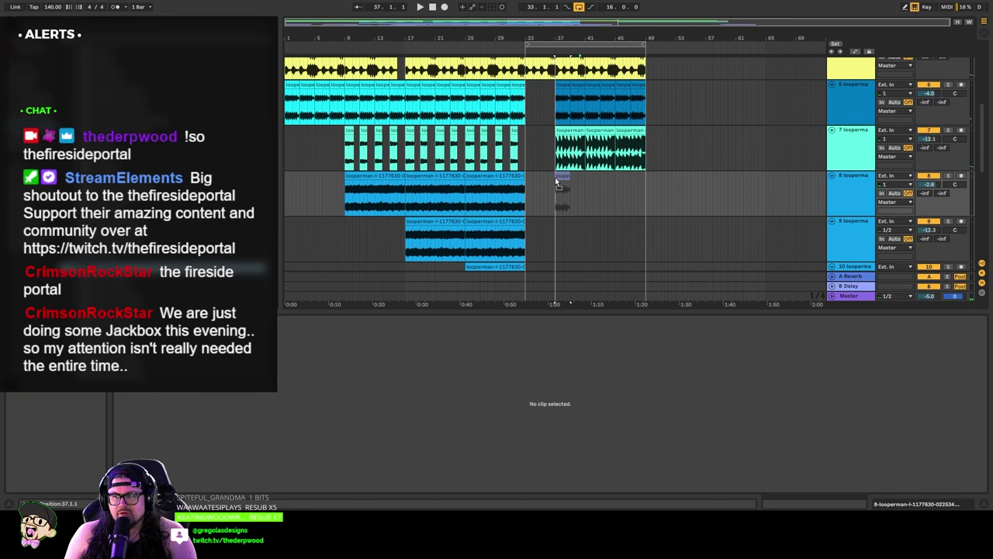
left_click(701, 140)
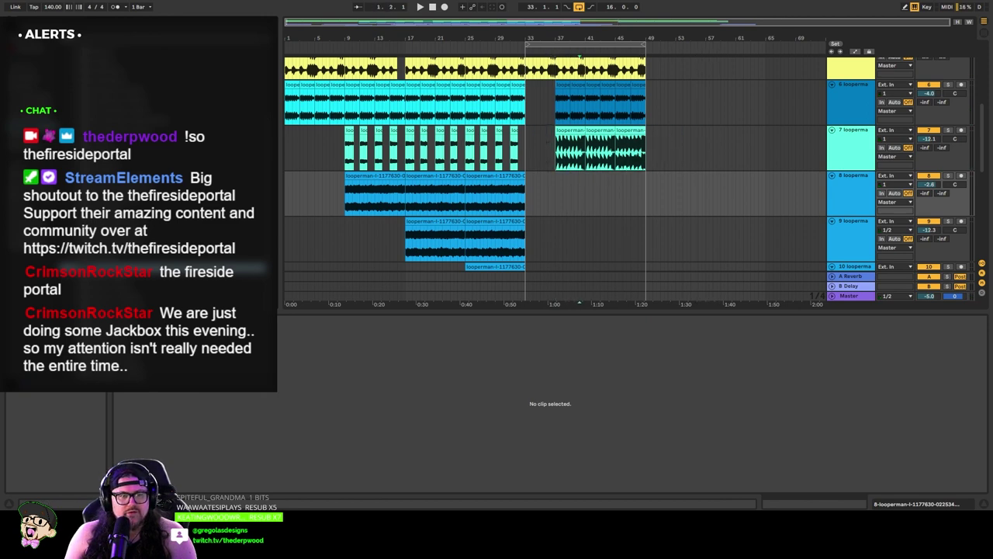
left_click(861, 149)
key("ctrl+t")
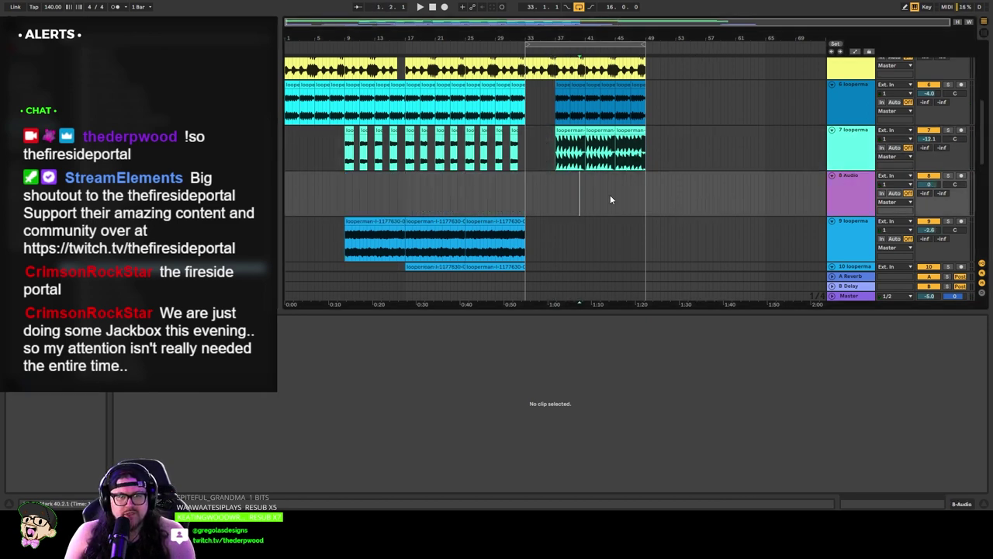
Step: Place the two-bar imperial-march drum loop on the new track 8 at bar 37 and duplicate it up to bar 49
left_click_drag(572, 192, 557, 191)
key("ctrl+d")
key("ctrl+d")
key("ctrl+d")
key("ctrl+d")
key("ctrl+d")
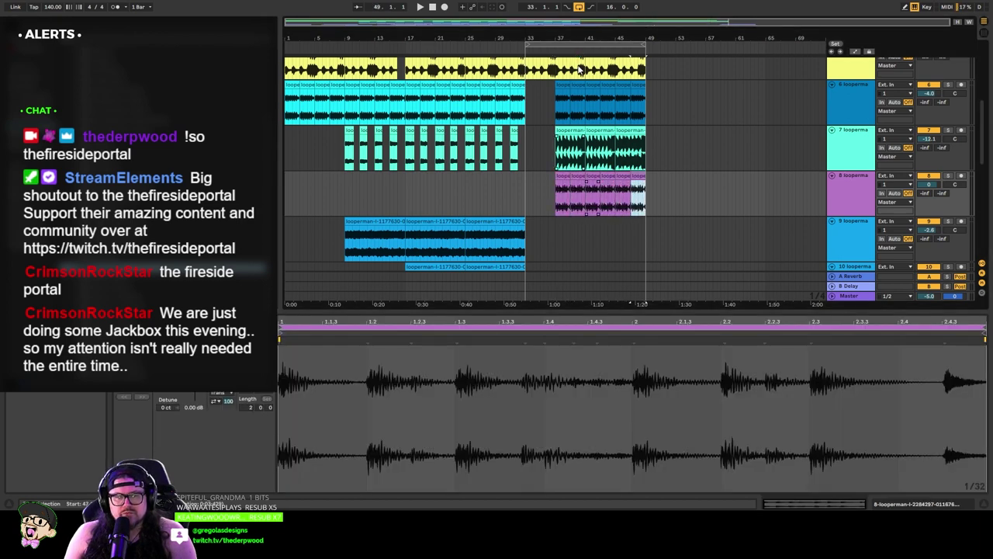
Step: Lower track 8's volume to about -4.5 dB during playback and extend the loop region back to bar 1
left_click(550, 49)
left_click_drag(929, 184, 930, 202)
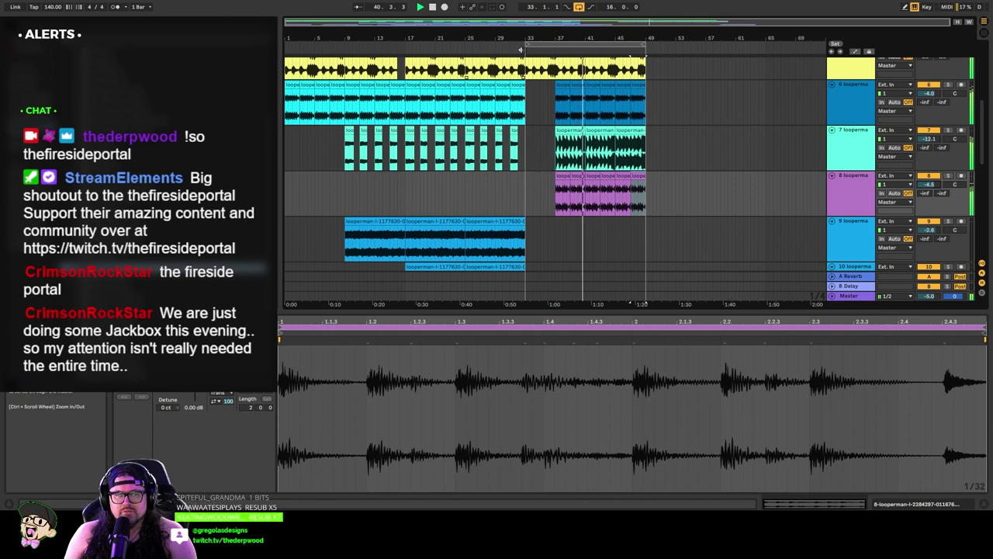
left_click_drag(525, 44, 284, 44)
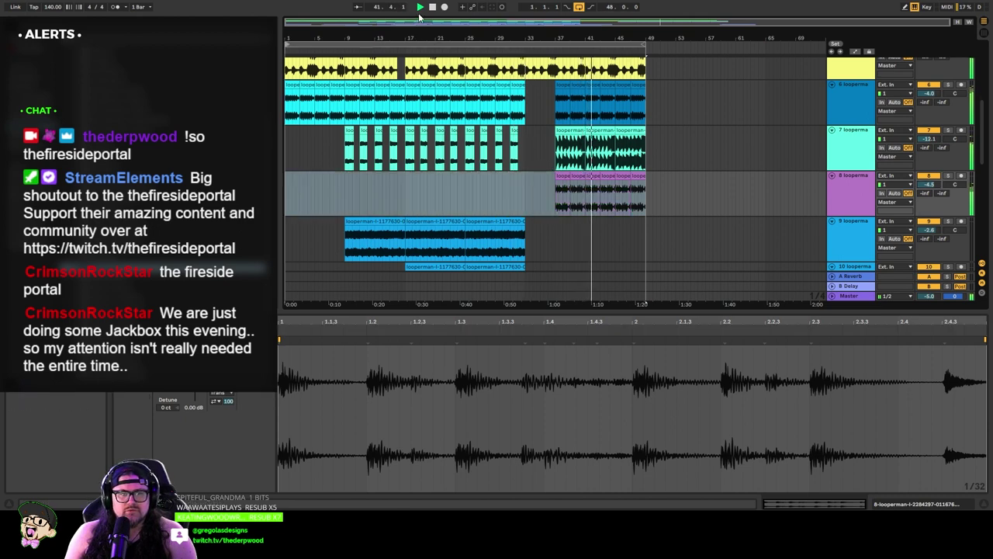
left_click(521, 44)
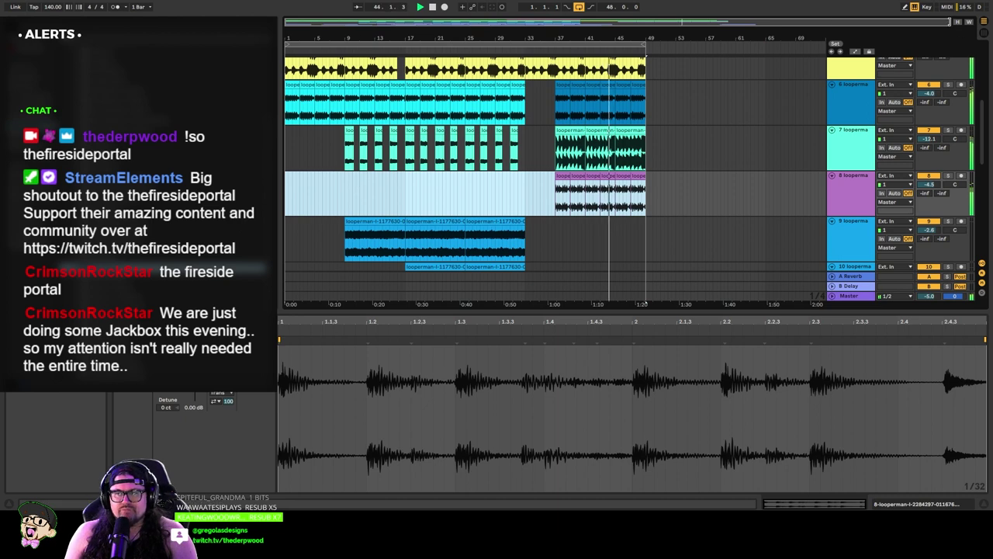
Step: Delete the last two imperial-march drum clips on track 8, from bar 45 to bar 49
left_click_drag(948, 22, 840, 22)
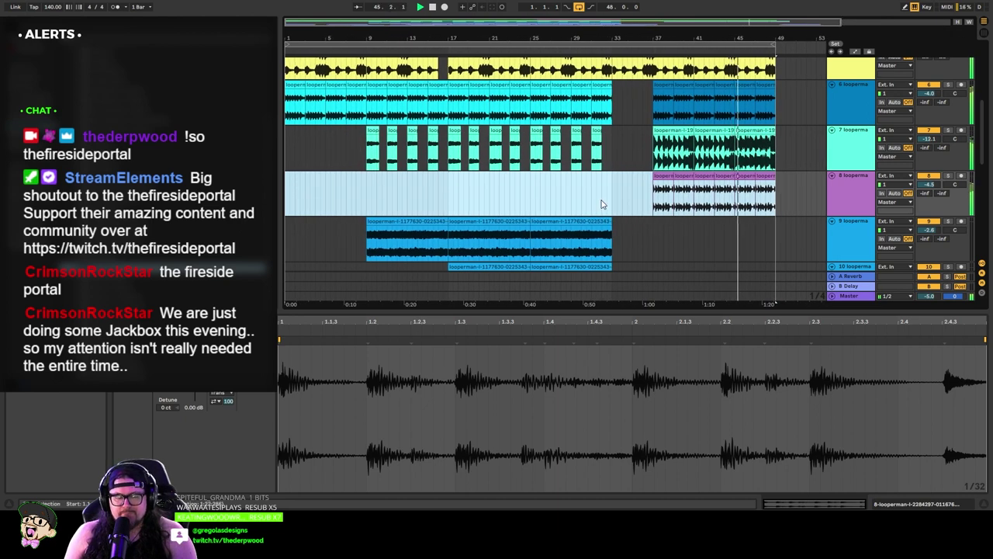
left_click(746, 176)
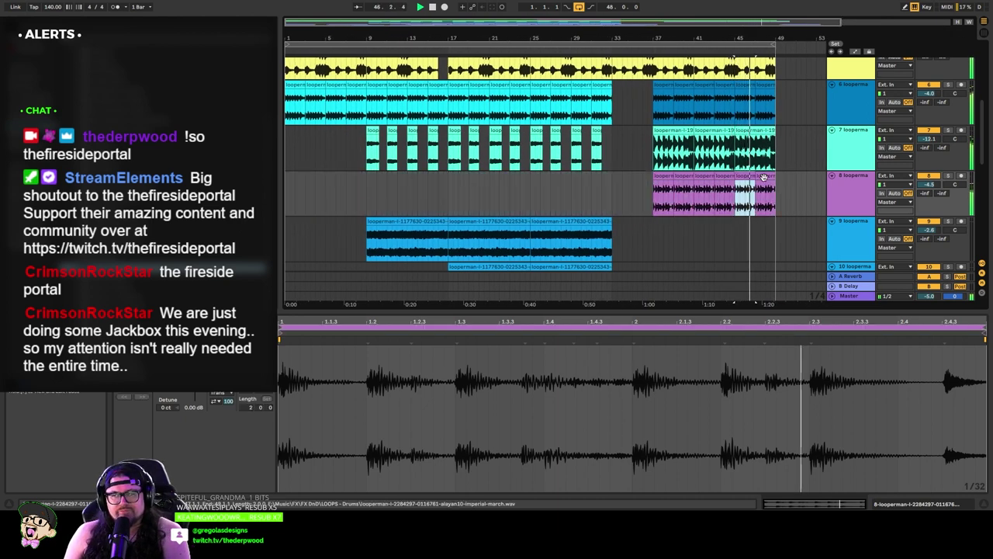
left_click(764, 177, "shift")
key("Delete")
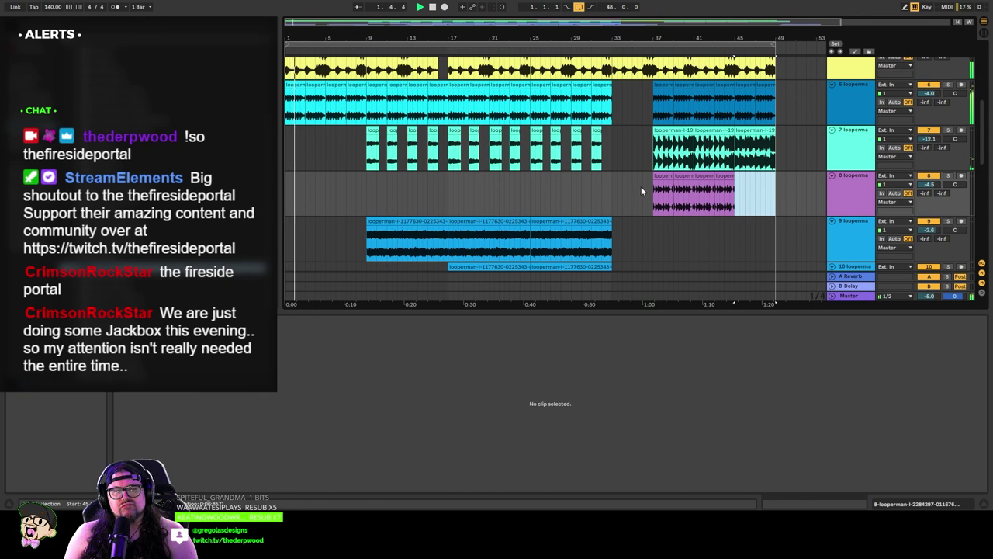
Step: Set the loop region to start at bar 9 and play the arrangement from bar 37
scroll(637, 187, "up", 5)
scroll(628, 190, "down", 6)
scroll(622, 194, "up", 4)
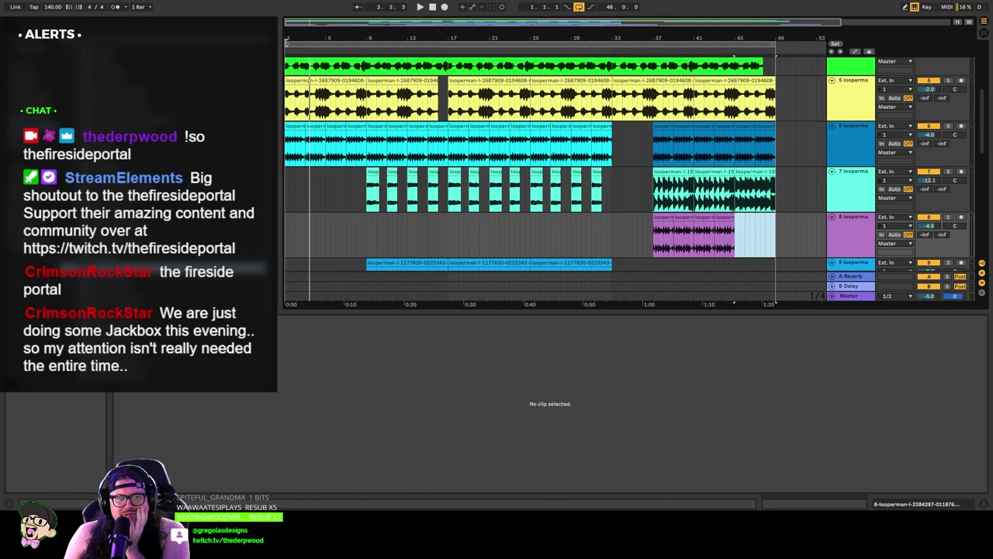
left_click(375, 49)
left_click(371, 45)
left_click(598, 193)
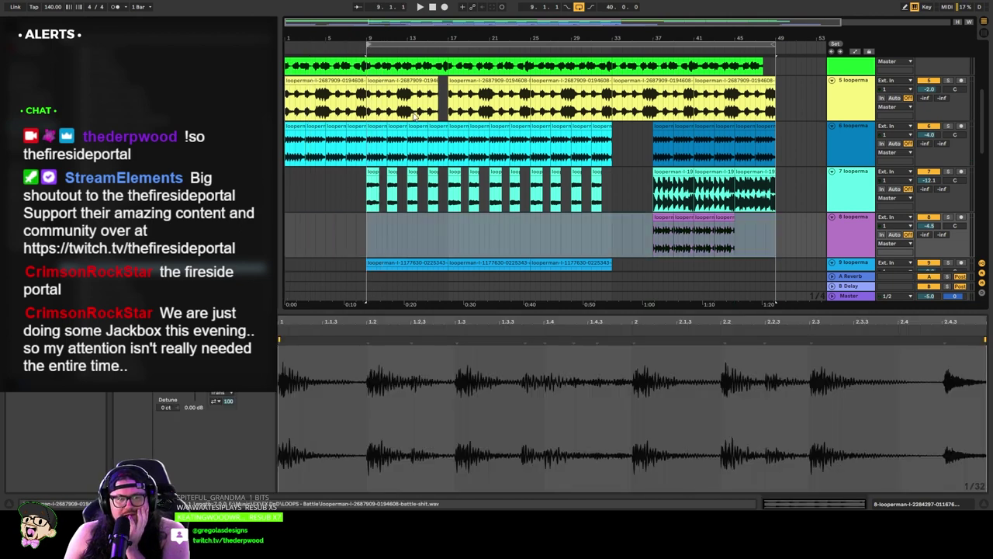
left_click(655, 52)
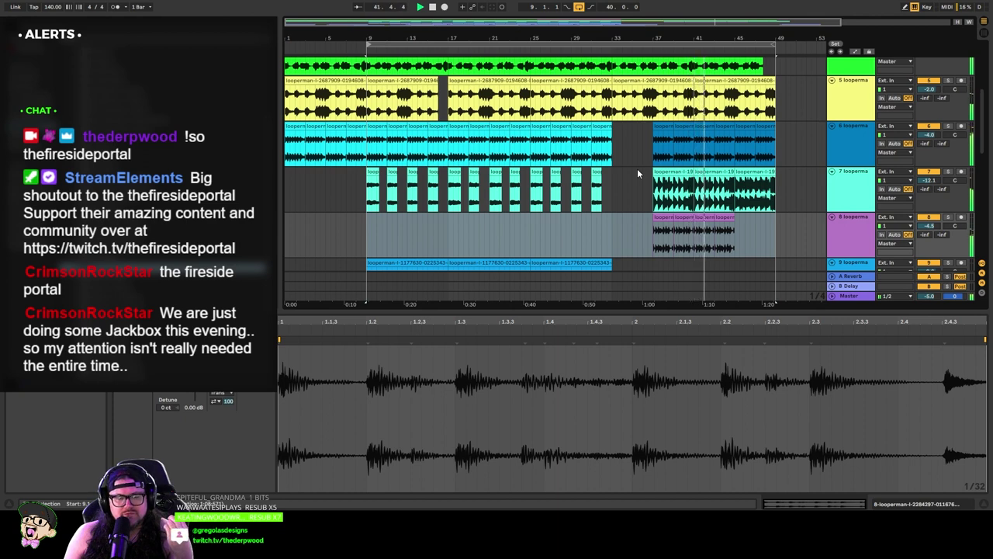
Step: Copy the imperial-march drum clip on track 8 to bar 45 and fill the track up to bar 48
left_click_drag(727, 220, 750, 222)
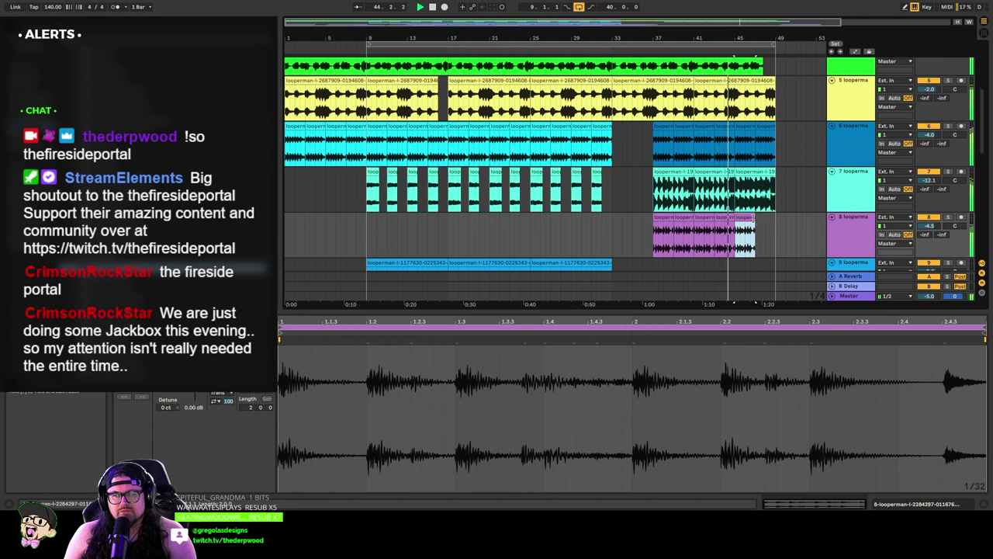
mouse_move(761, 223)
left_mouse_down()
mouse_move(775, 225)
mouse_move(765, 222)
left_mouse_up()
left_click(772, 231)
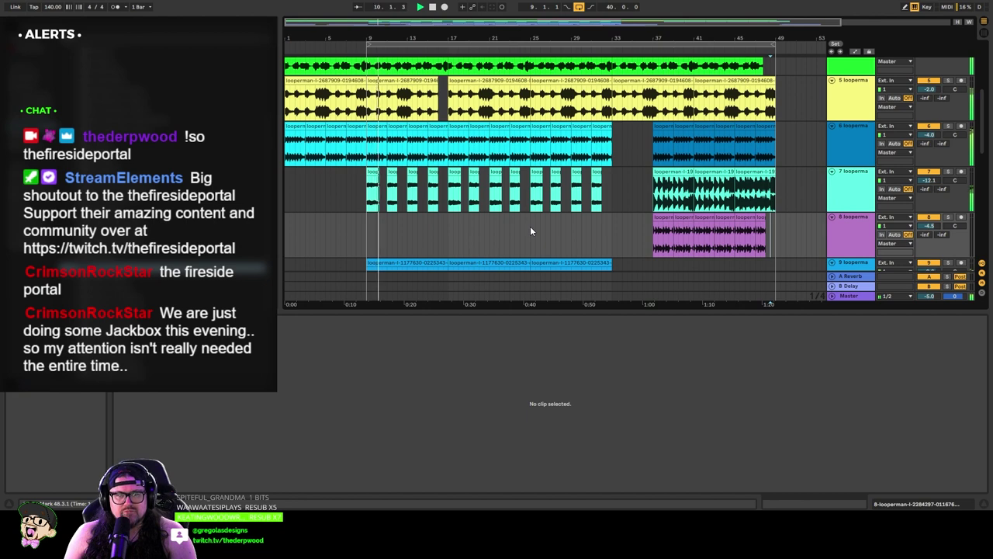
Step: Move the loop start back to bar 1 and play the arrangement from the beginning
scroll(530, 226, "up", 4)
scroll(530, 227, "down", 9)
scroll(530, 225, "up", 3)
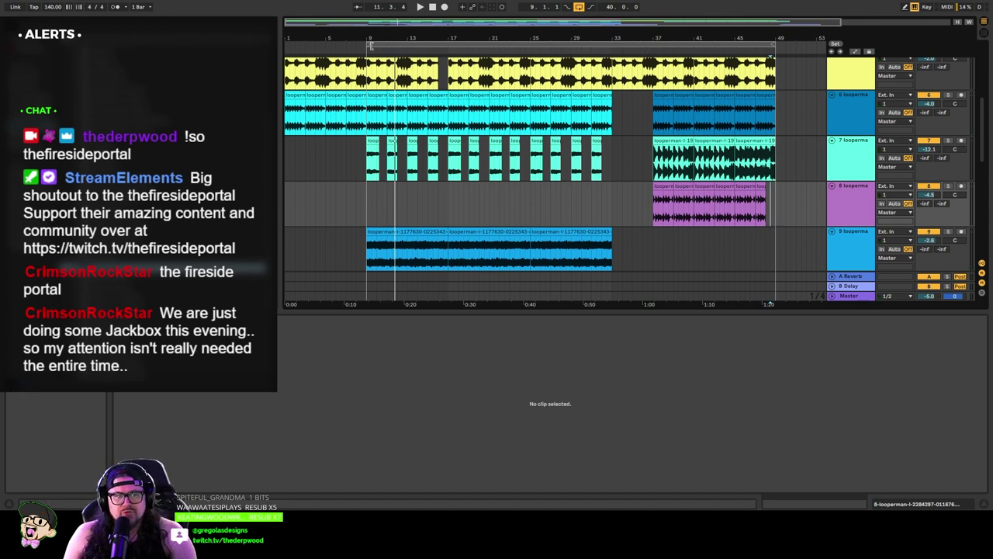
left_click_drag(369, 45, 284, 47)
left_click(419, 7)
left_click(555, 203)
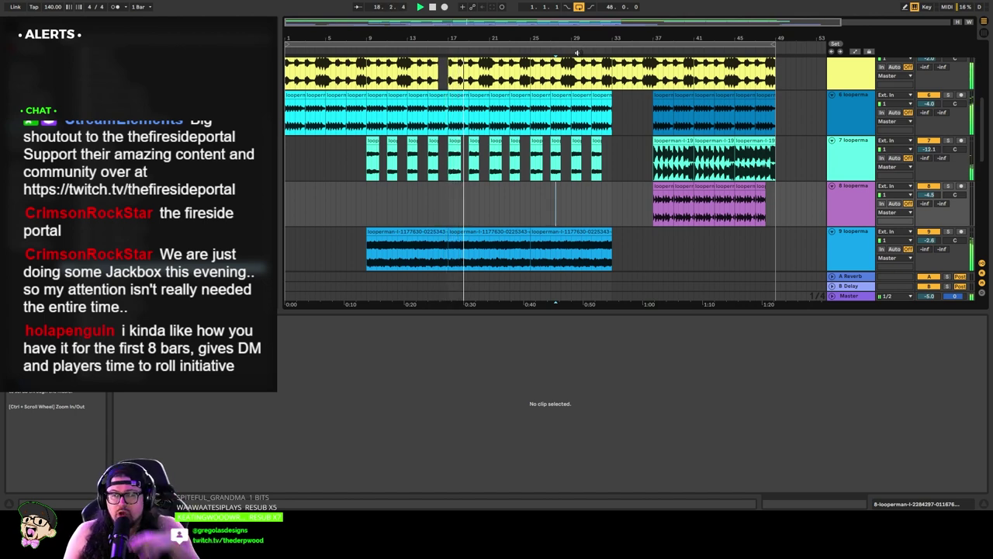
Step: Pan choir track 10 to 25R and choir track 11 to 25L while the arrangement plays
left_click(614, 210)
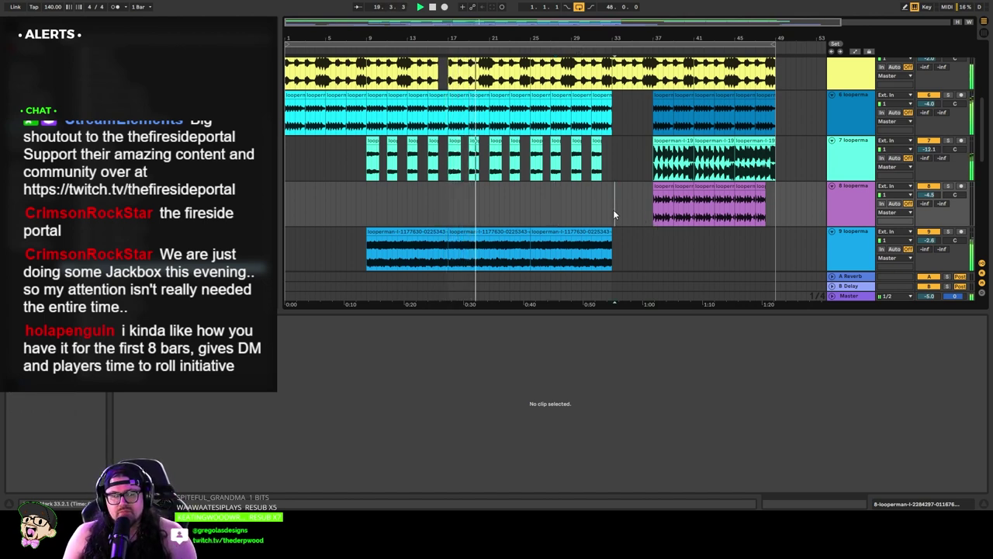
scroll(590, 210, "down", 3)
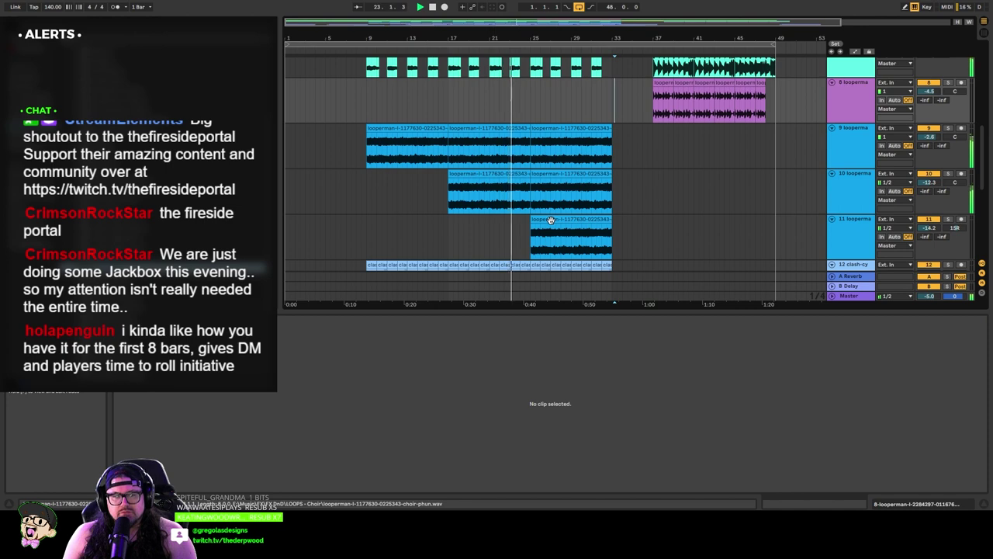
left_click(849, 201)
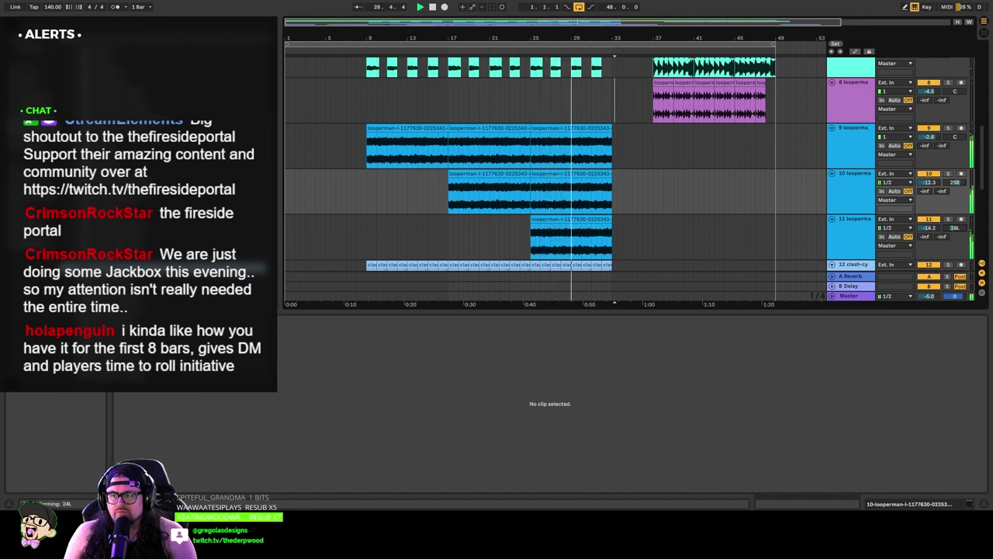
left_click(504, 234)
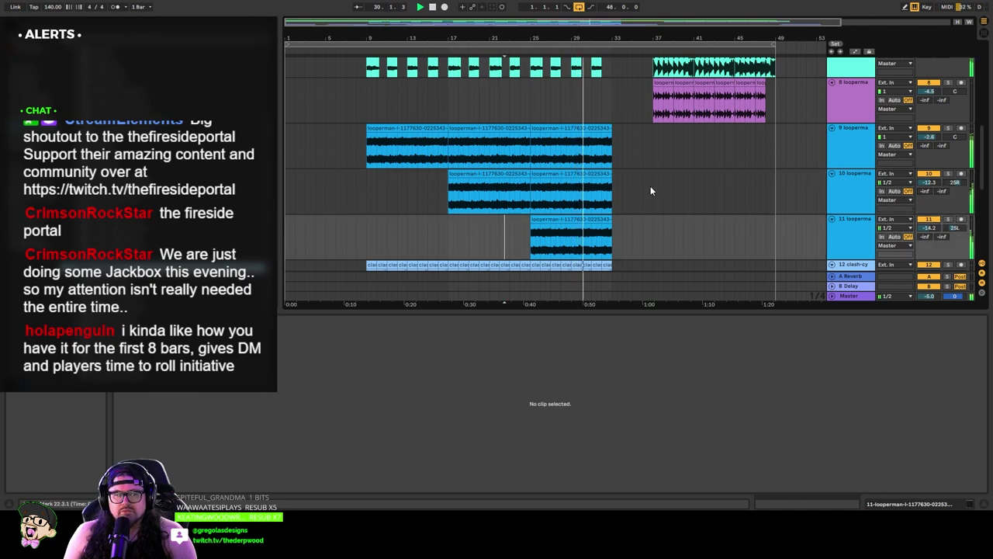
Step: Ease the left panning of choir track 11 back toward the centre
scroll(621, 186, "up", 3)
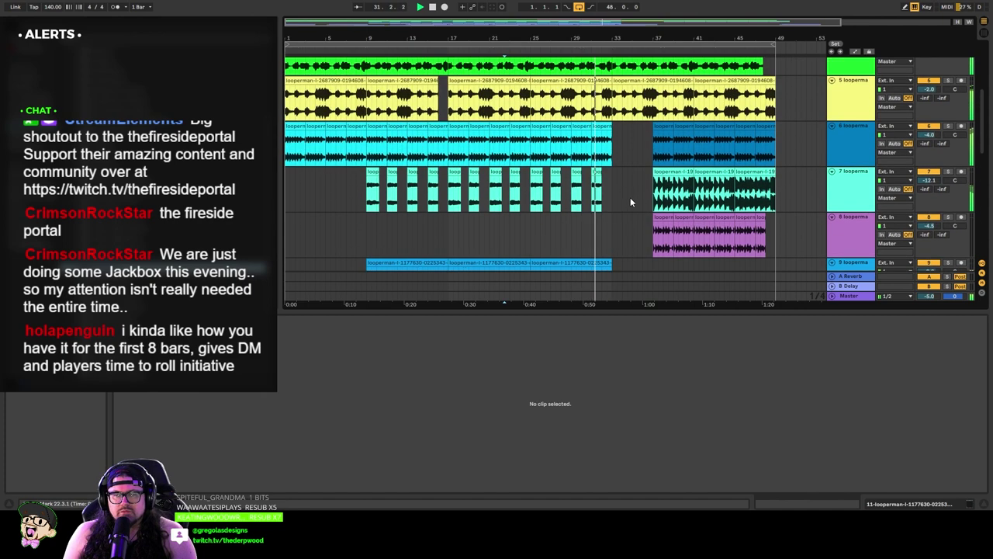
scroll(632, 197, "down", 3)
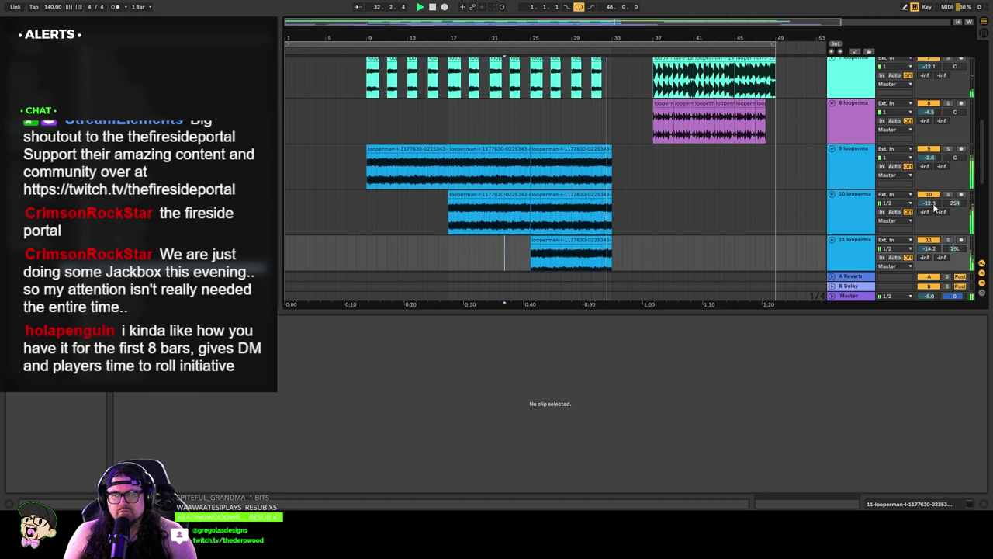
left_click_drag(952, 251, 955, 253)
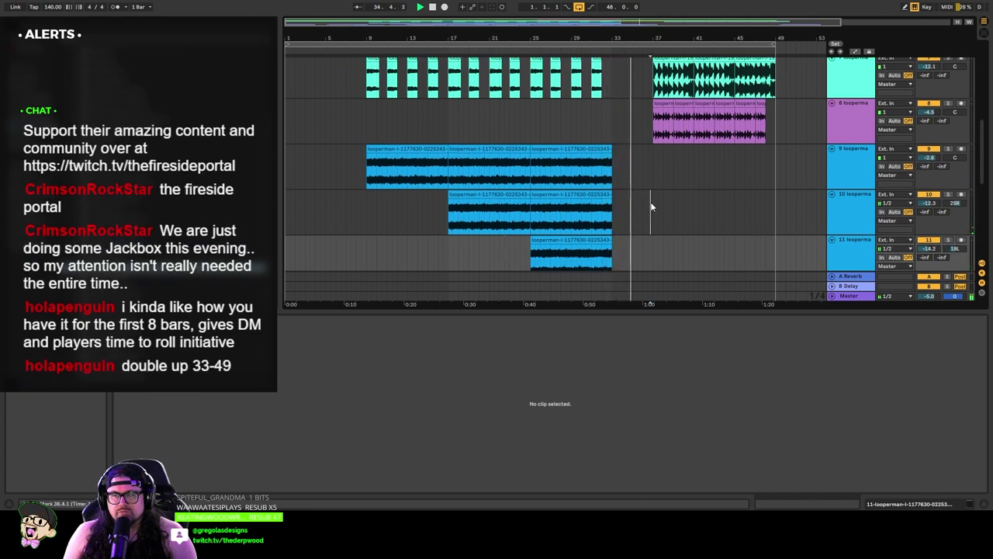
Step: Stop playback and delete all drum clips on tracks 6, 7 and 8 from bar 41 to bar 49
scroll(652, 207, "up", 5)
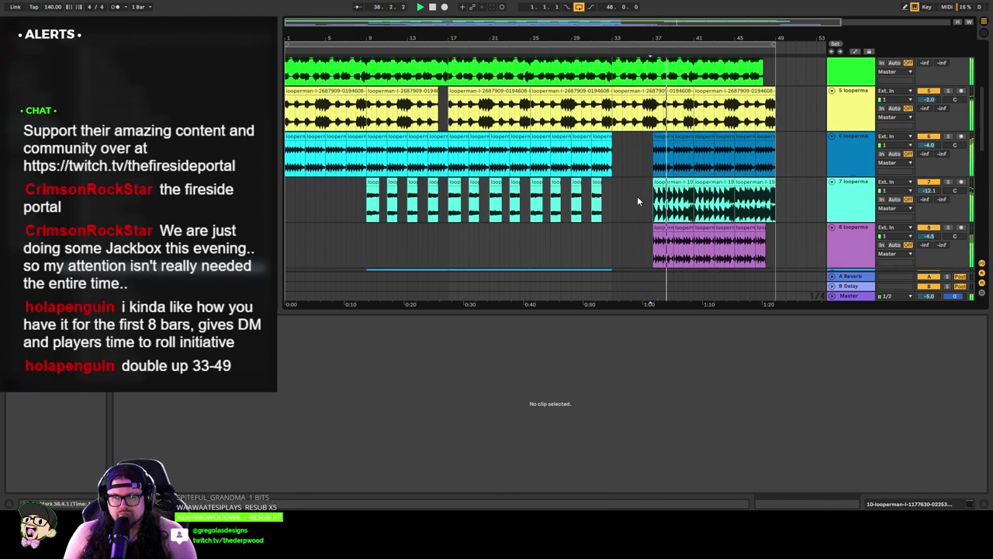
scroll(636, 191, "down", 3)
scroll(637, 194, "up", 5)
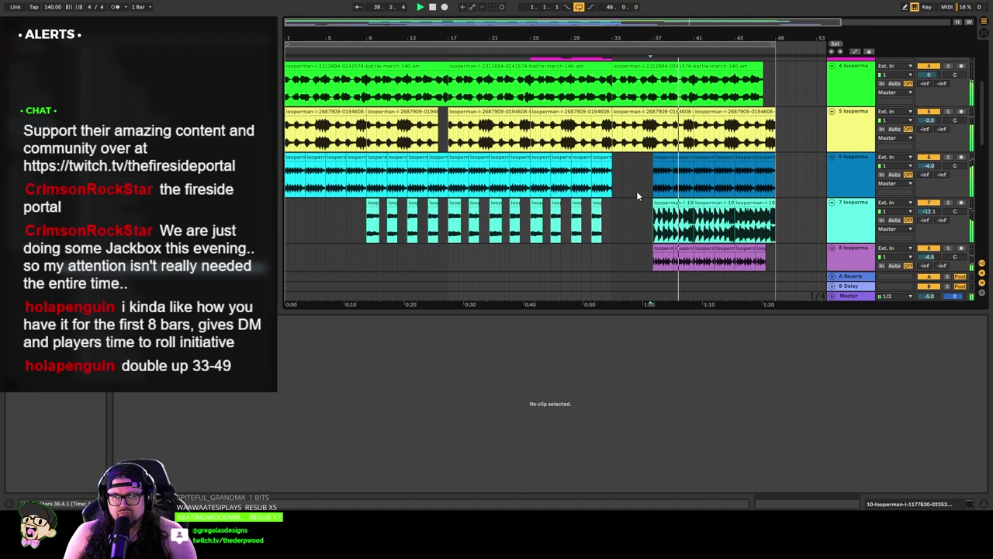
scroll(699, 190, "down", 3)
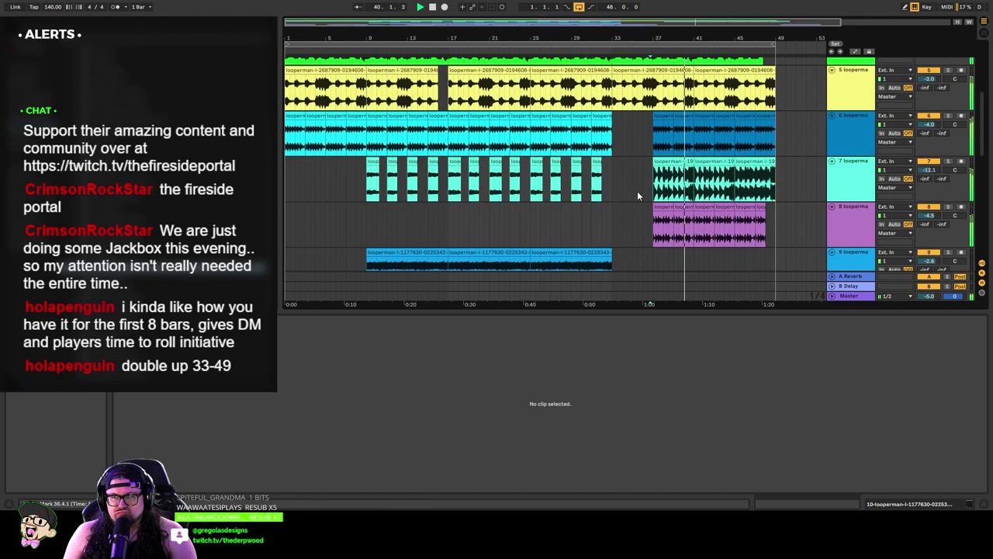
key("space")
left_click(712, 143)
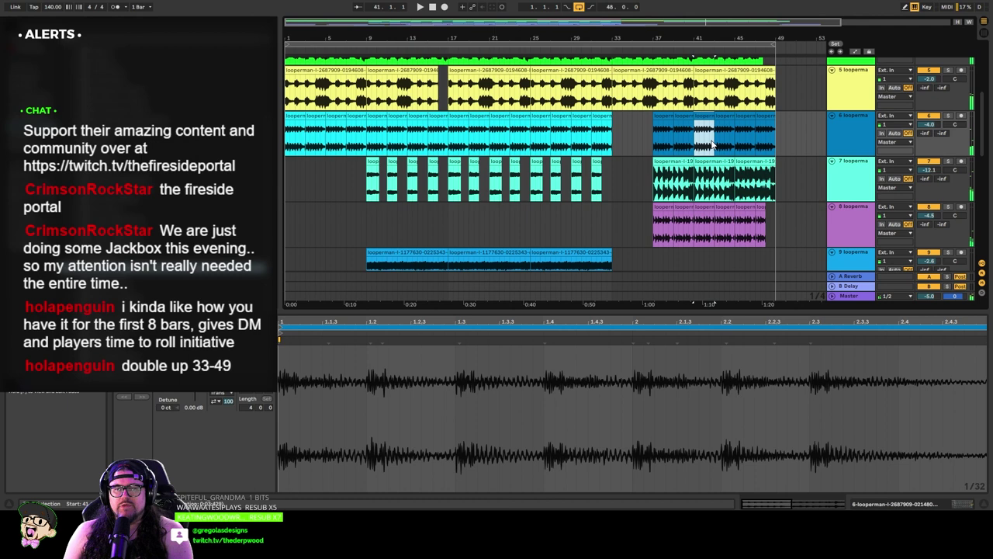
left_click(759, 207, "shift")
key("Delete")
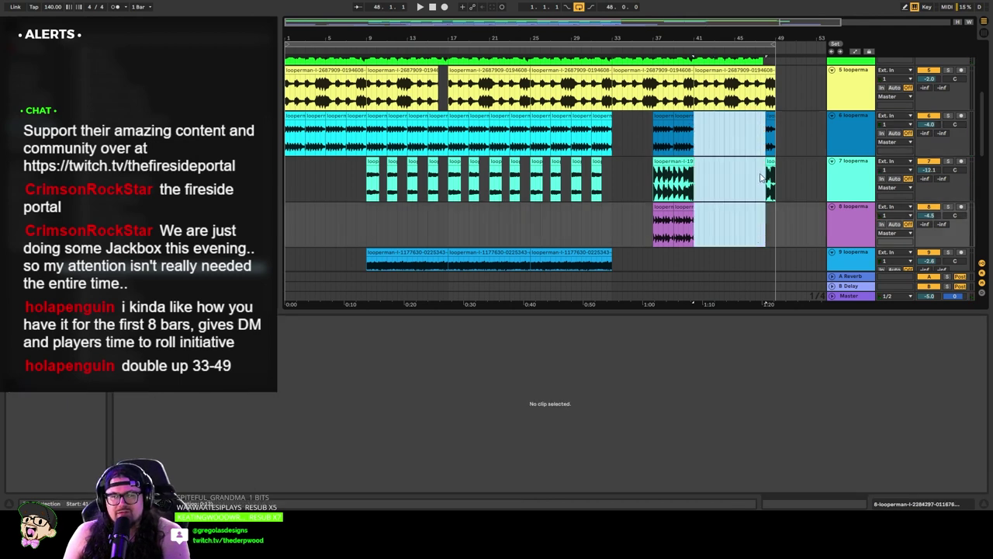
left_click(768, 162)
left_click(769, 118, "shift")
key("Delete")
Step: Delete the track 5 clip after bar 41 and shorten the battle-march clip on track 4 to end at bar 41
scroll(722, 205, "up", 2)
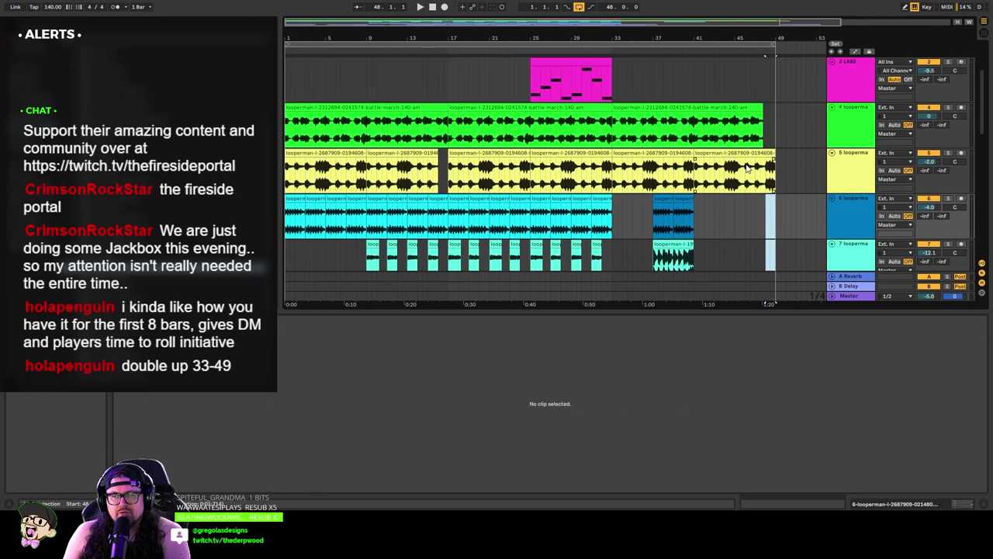
left_click(741, 154)
key("Delete")
left_click_drag(761, 109, 693, 110)
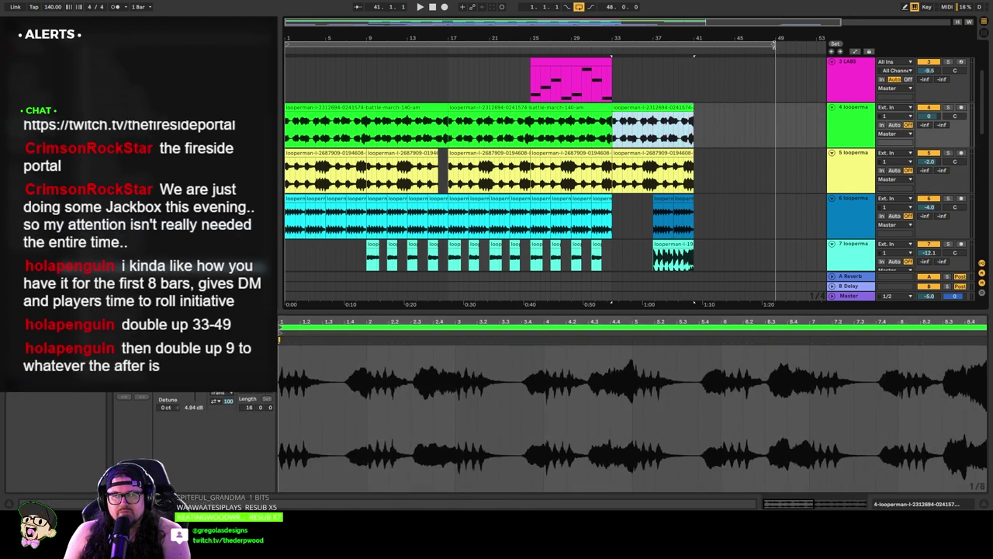
Step: Shorten the loop region to end at bar 41 and play from bar 31 through the loop's return to bar 1
left_click_drag(774, 44, 692, 44)
left_click(595, 52)
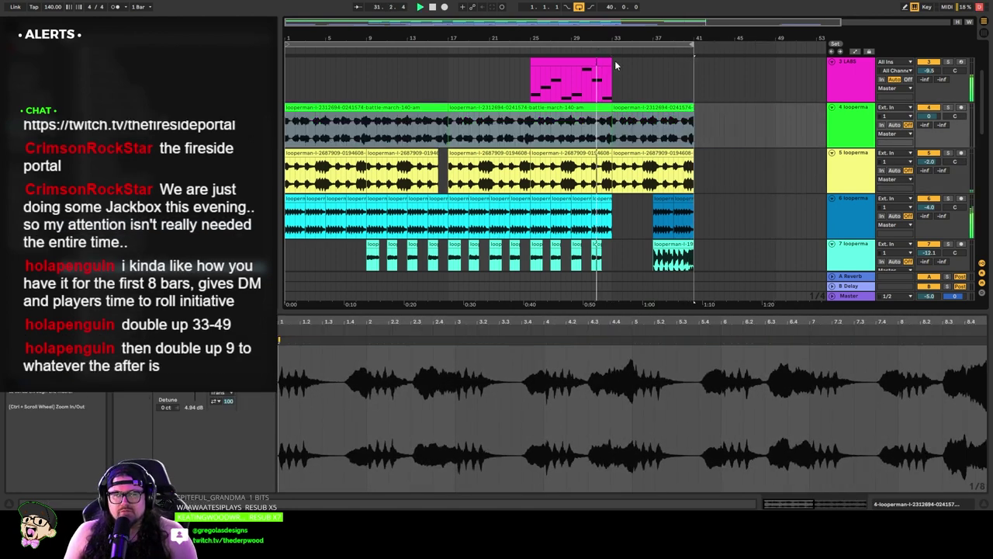
left_click(629, 222)
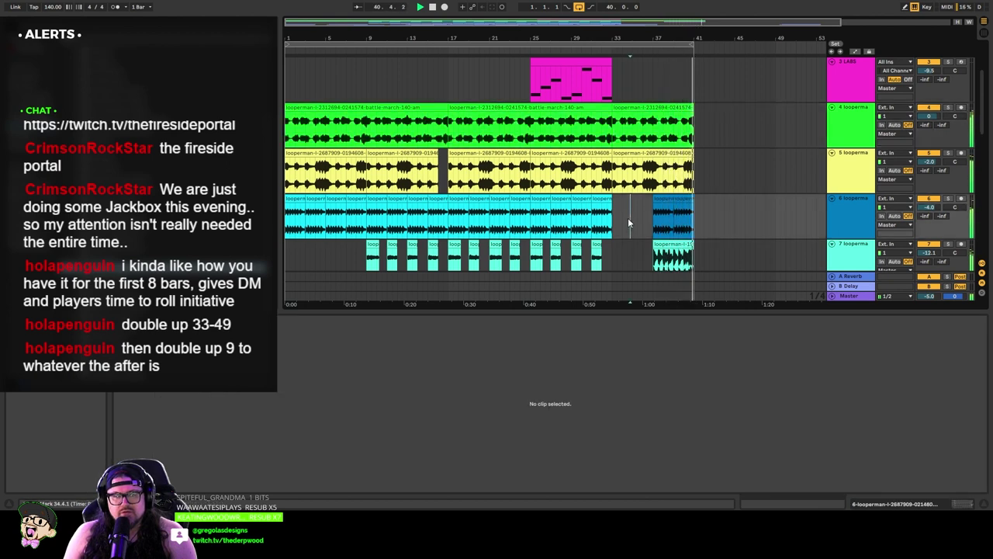
left_click(343, 247)
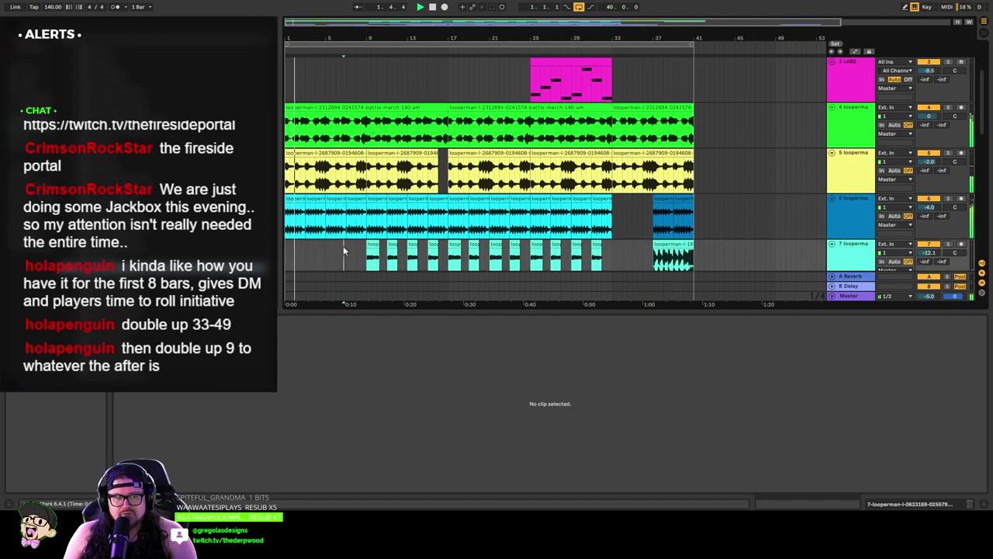
scroll(338, 225, "down", 2)
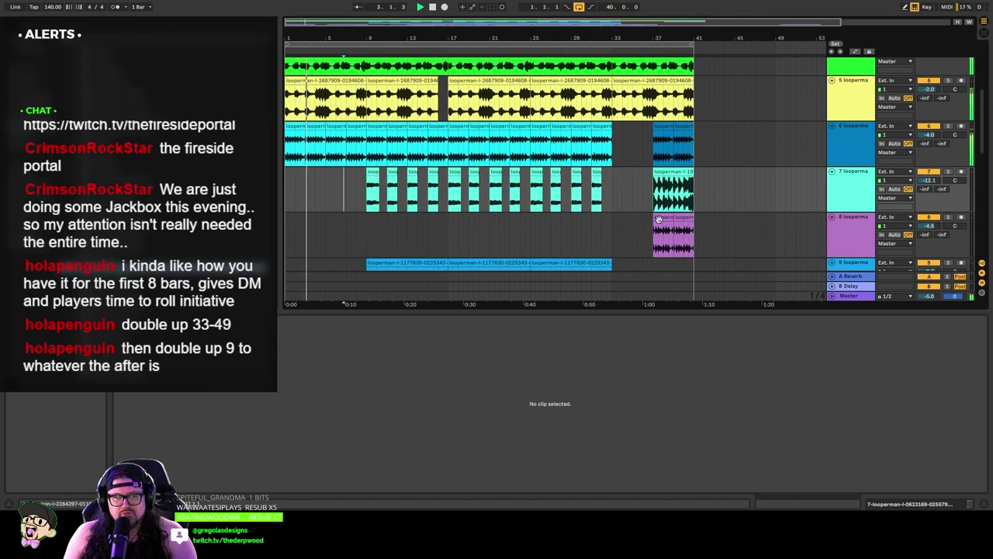
Step: Lower the volume of drum track 8 to -10.4 dB while playing the layered drums from about bar 36
left_click(853, 233)
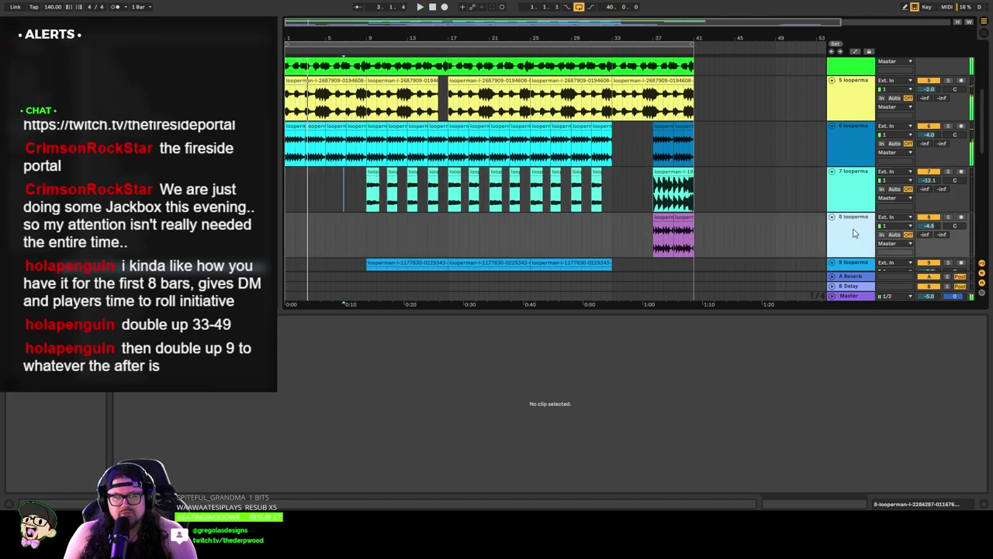
left_click(667, 227)
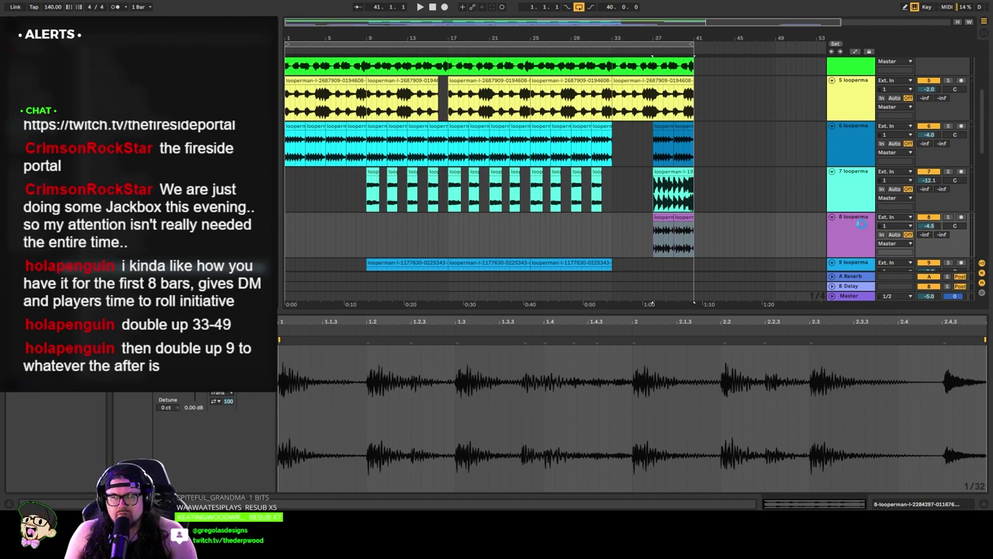
left_click(572, 223)
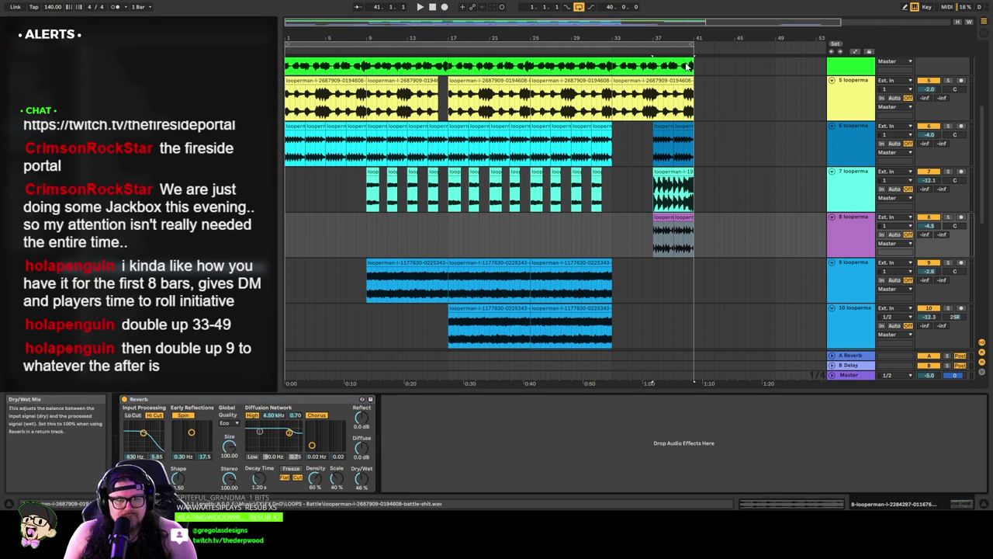
left_click(642, 51)
left_click_drag(929, 226, 929, 253)
left_click(851, 222)
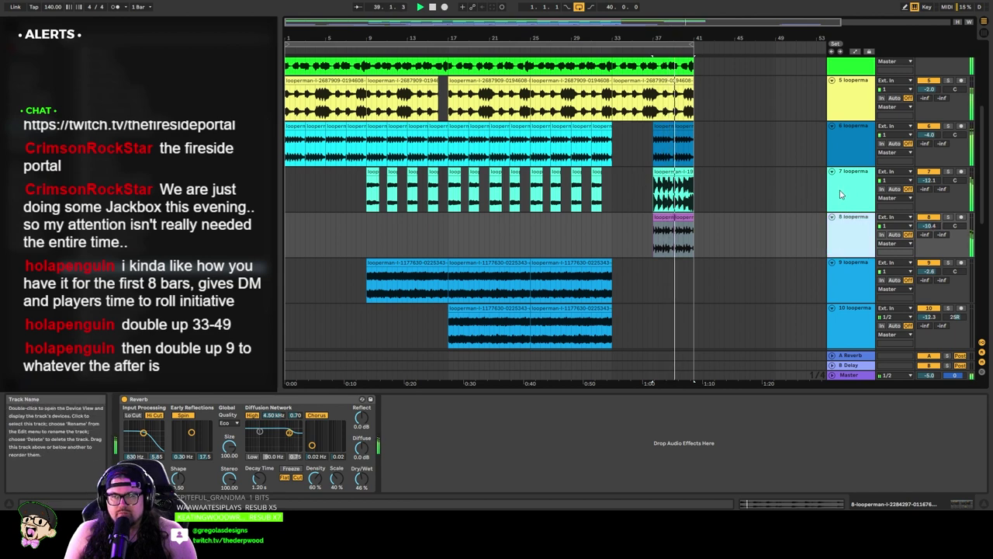
left_click(925, 182)
left_click(677, 172)
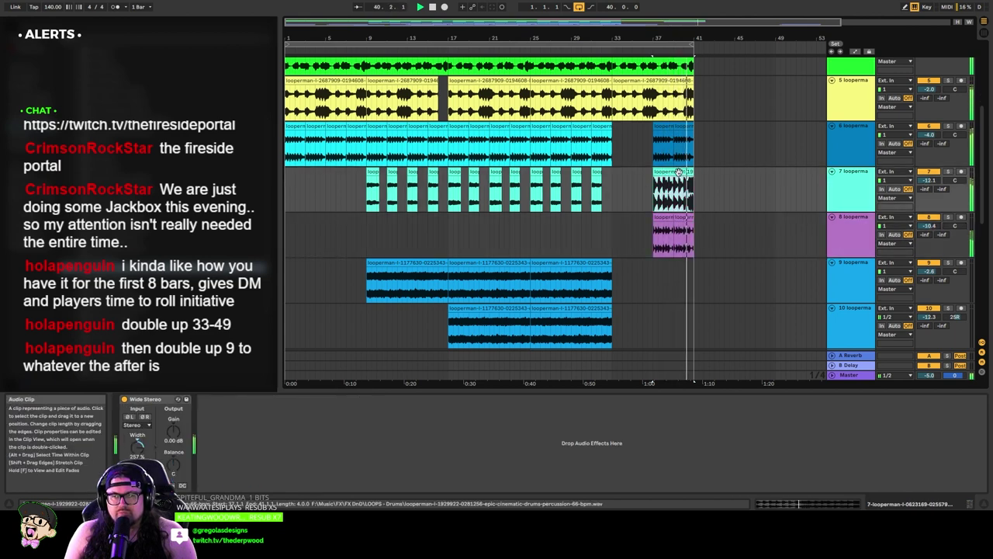
Step: Move the stray cymbal clips after bar 48 on tracks 14 and 15 back to about bar 40 and play across the loop's end
left_click(603, 227)
scroll(629, 230, "down", 5)
scroll(655, 233, "down", 2)
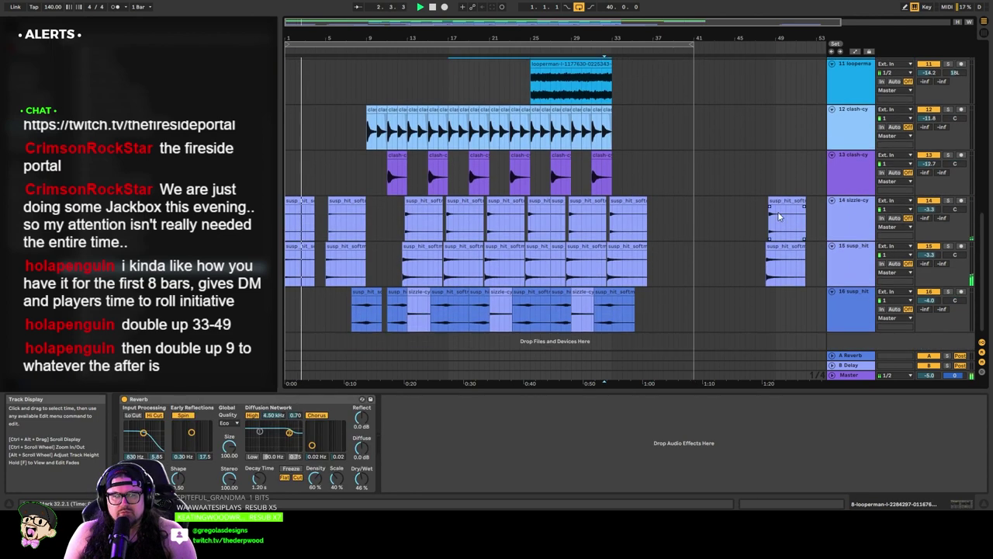
left_click(775, 202)
left_click(773, 247, "shift")
left_click_drag(772, 247, 710, 245)
left_click(673, 52)
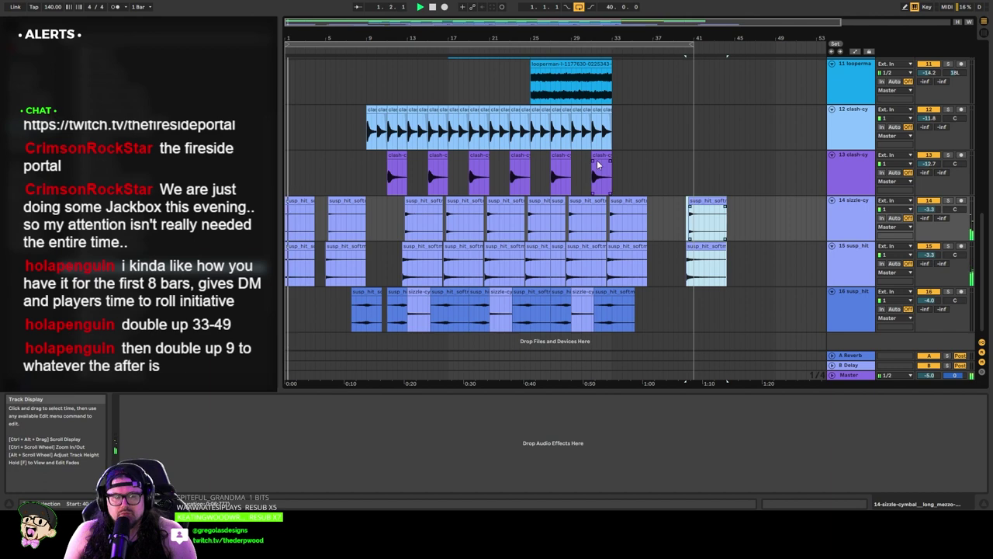
Step: Return to bar 1 and play the whole 40-bar loop, examining the drum, choir and cymbal tracks
scroll(349, 223, "up", 2)
scroll(352, 220, "down", 3)
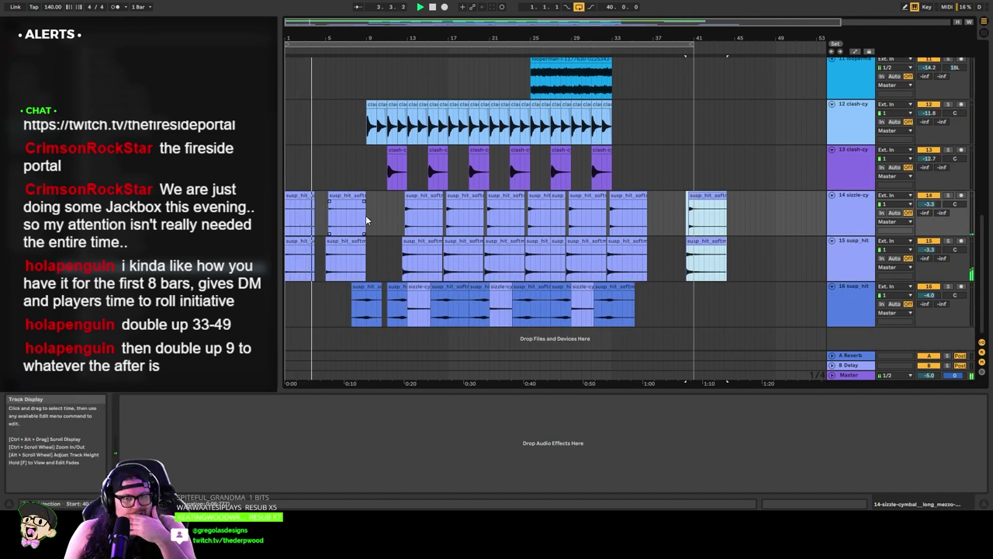
scroll(366, 215, "up", 15)
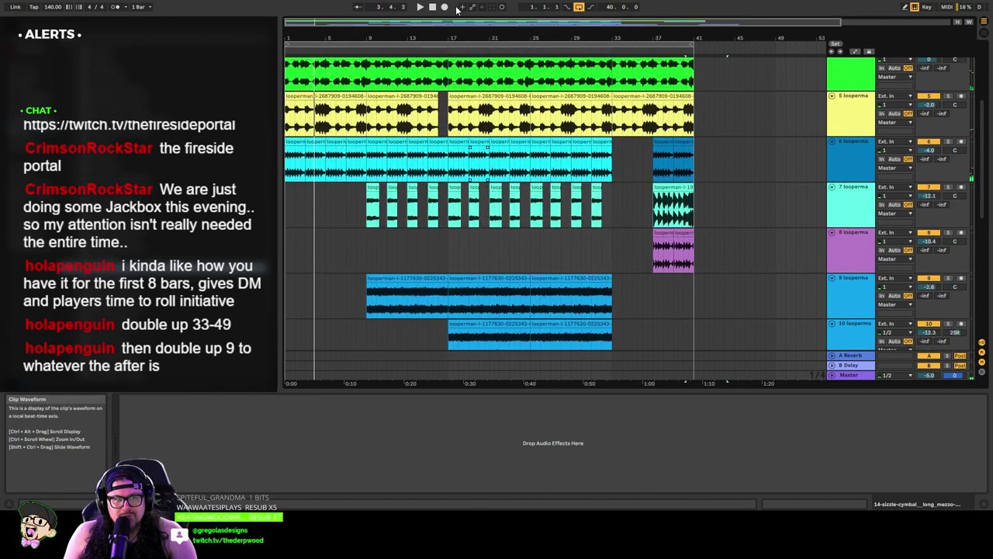
left_click(426, 7)
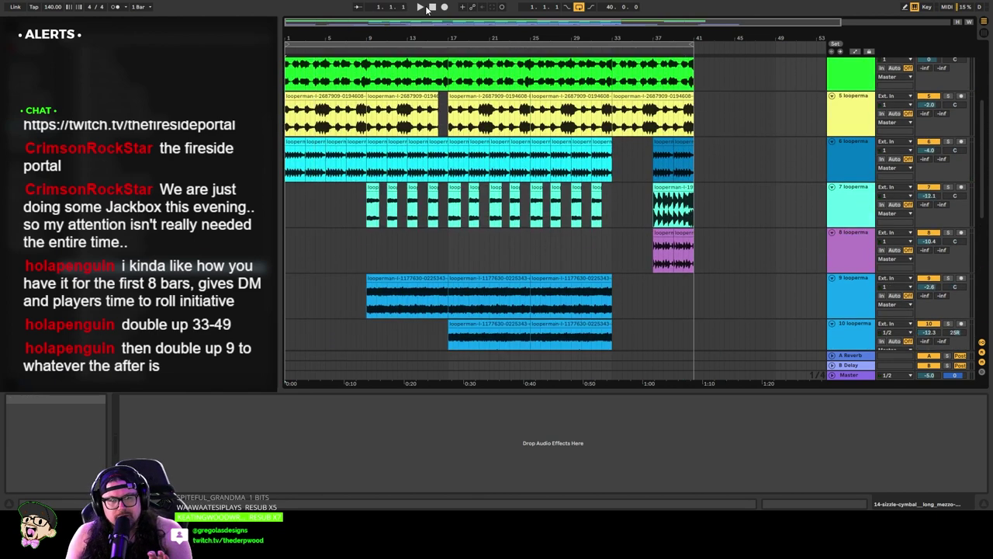
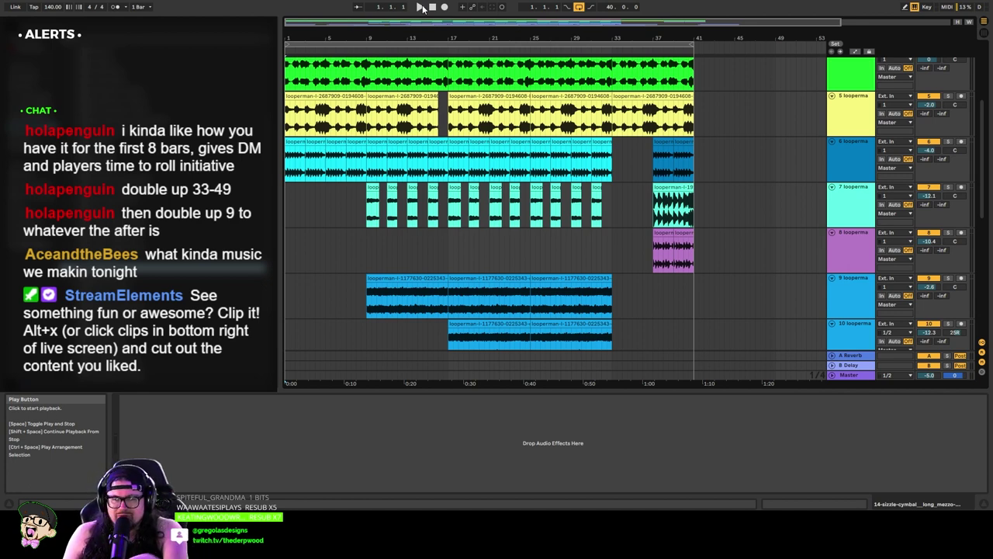
left_click(420, 7)
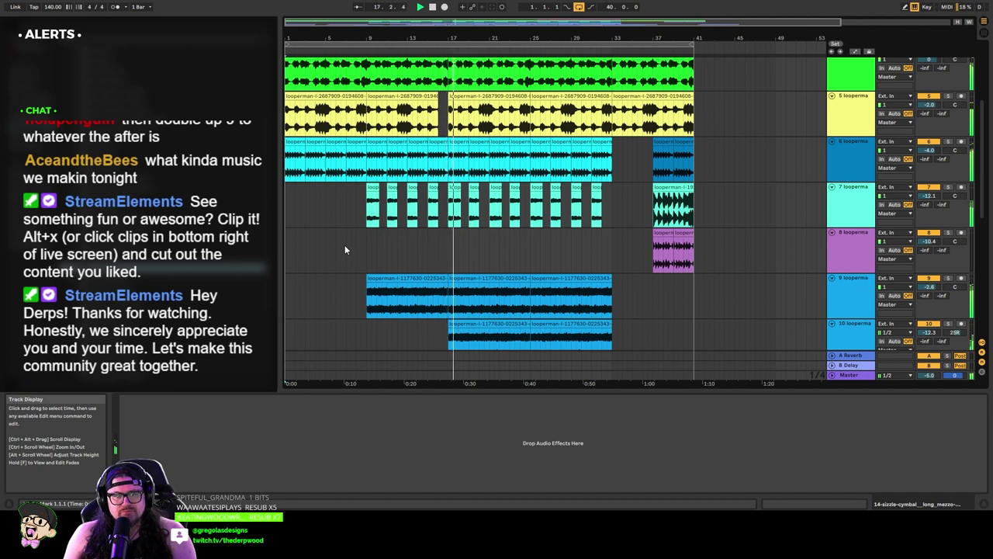
scroll(344, 249, "down", 5)
scroll(345, 249, "down", 3)
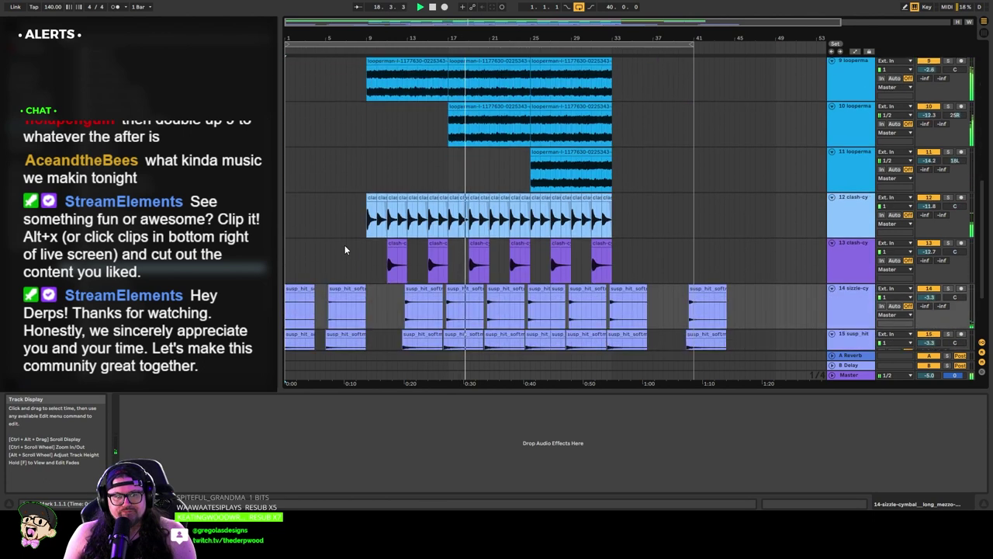
scroll(344, 245, "down", 3)
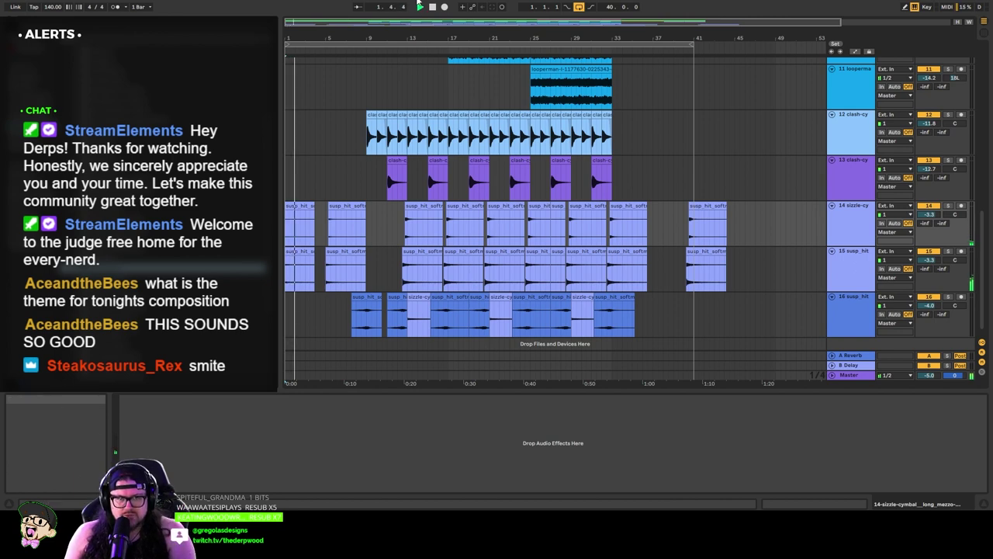
left_click(405, 94)
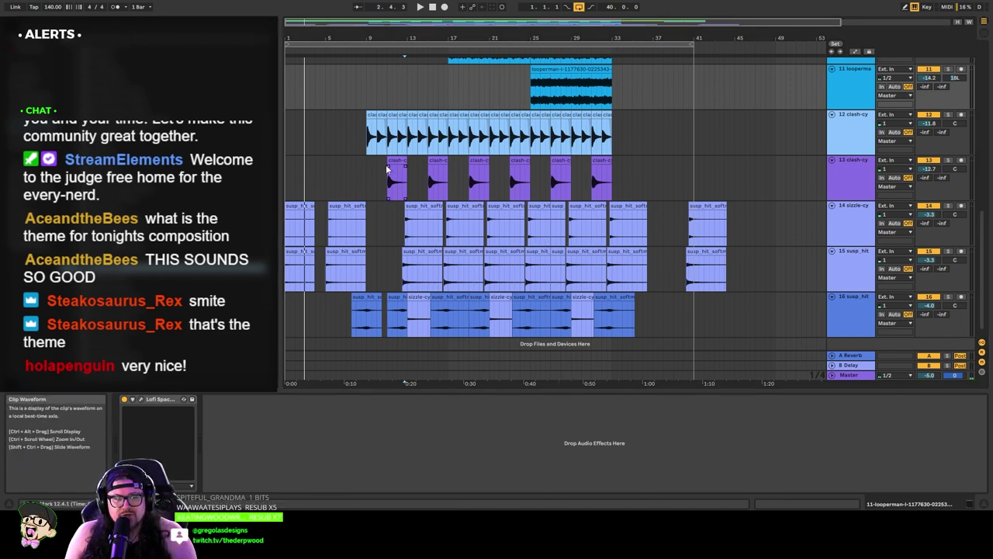
Step: Place the Cymbal (1) sample on a new track from bar 7.3 and set the track's volume to -10.8 dB
left_click(367, 173)
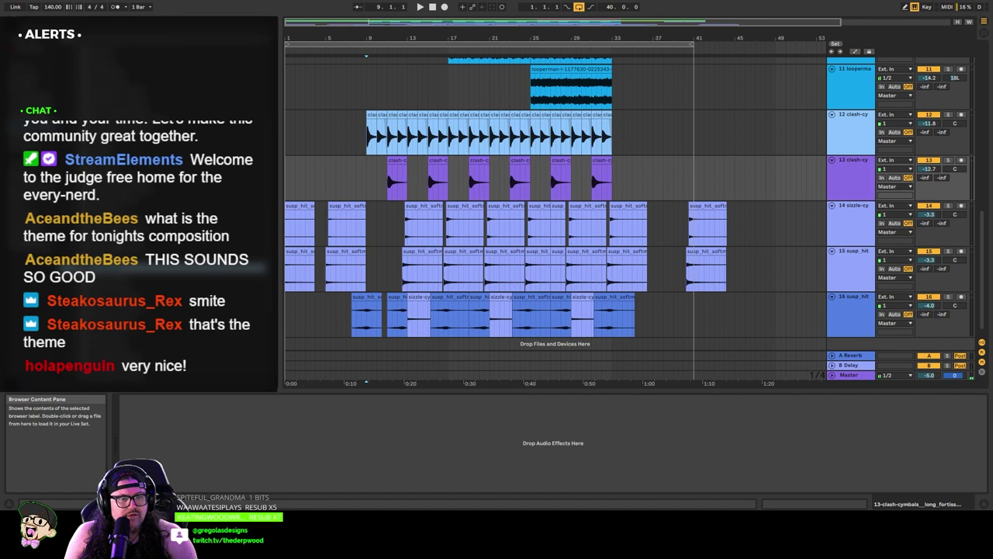
left_click(356, 50)
scroll(366, 160, "down", 1)
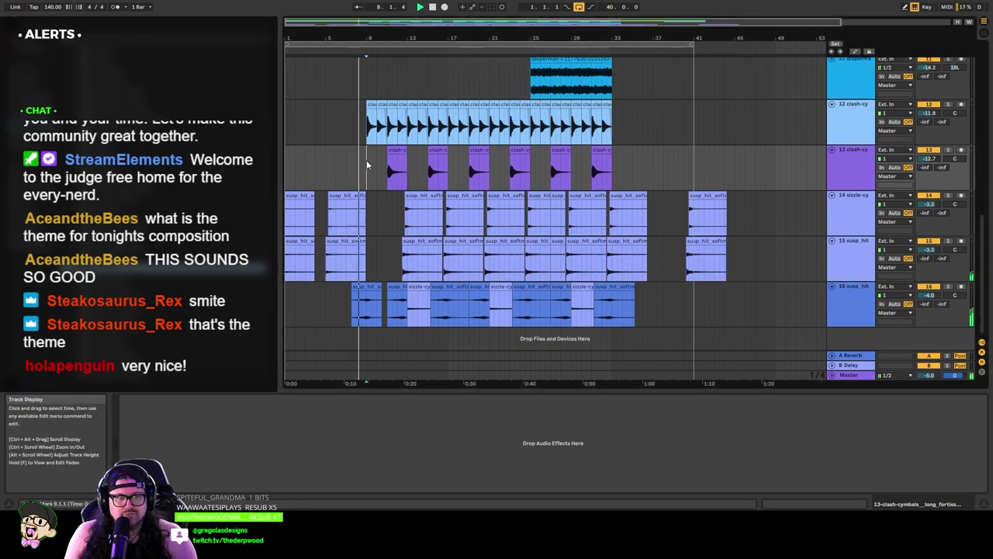
left_click_drag(233, 325, 351, 335)
key("space")
left_click_drag(929, 318, 929, 342)
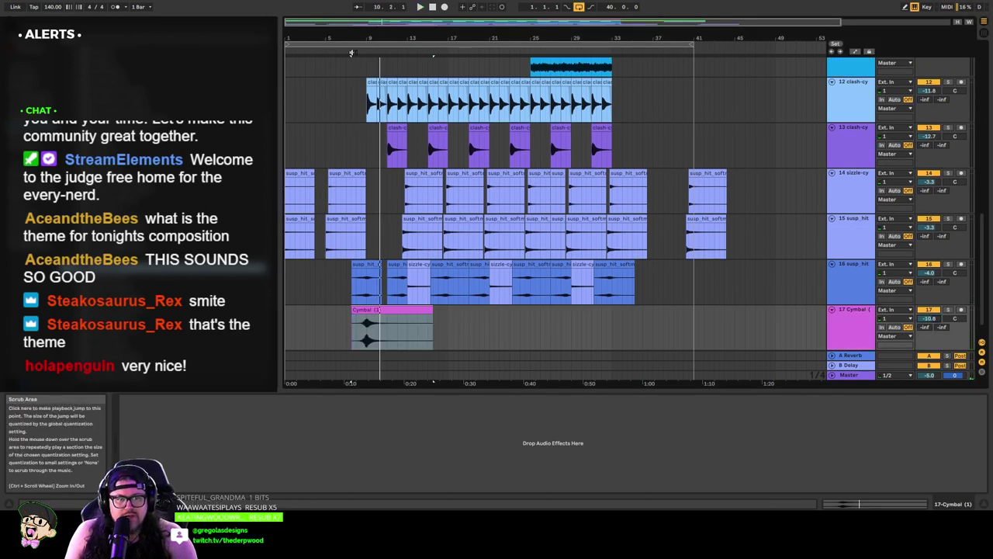
key("space")
key("space")
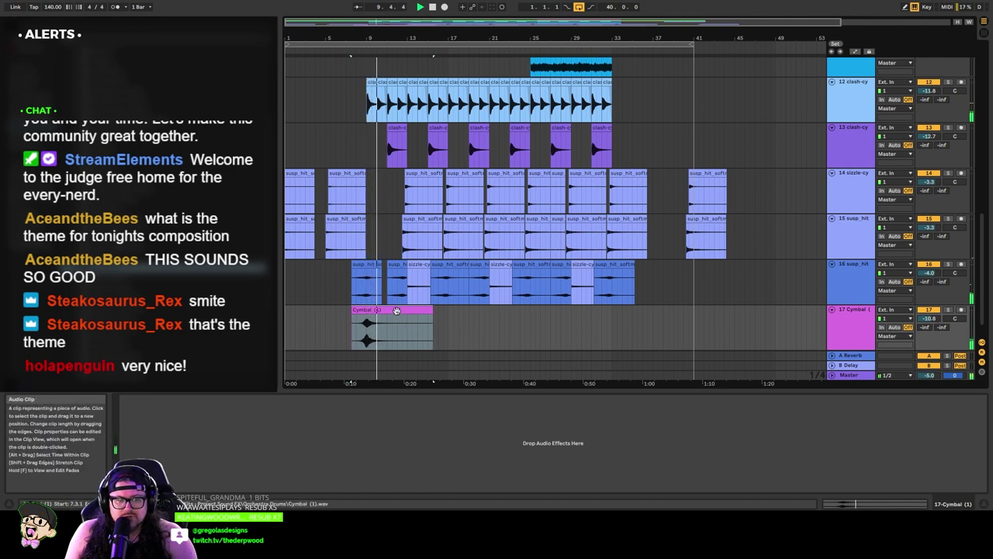
Step: Copy the Cymbal (1) clip along track 17 and position the copy to start just before bar 15
left_click_drag(396, 310, 513, 320)
scroll(481, 253, "up", 3)
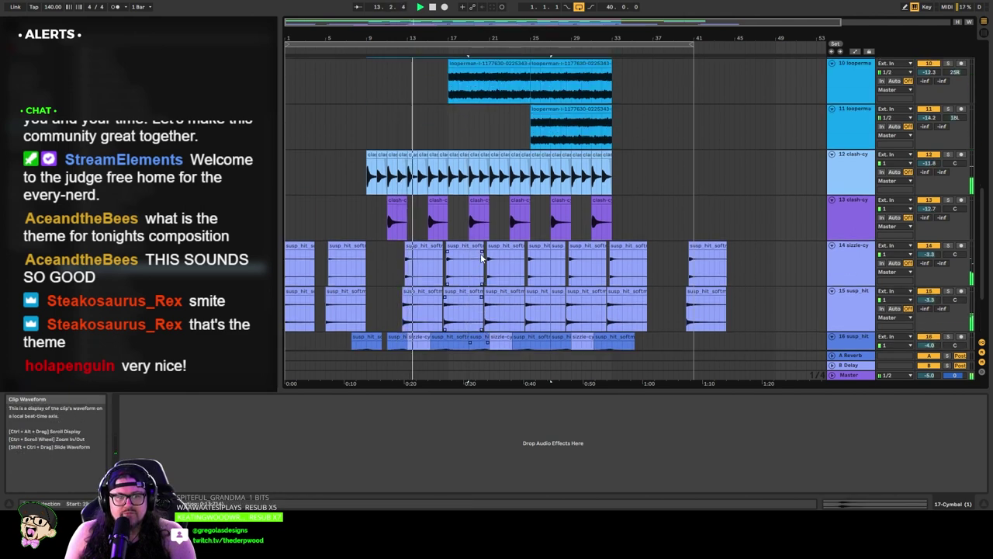
scroll(480, 253, "down", 2)
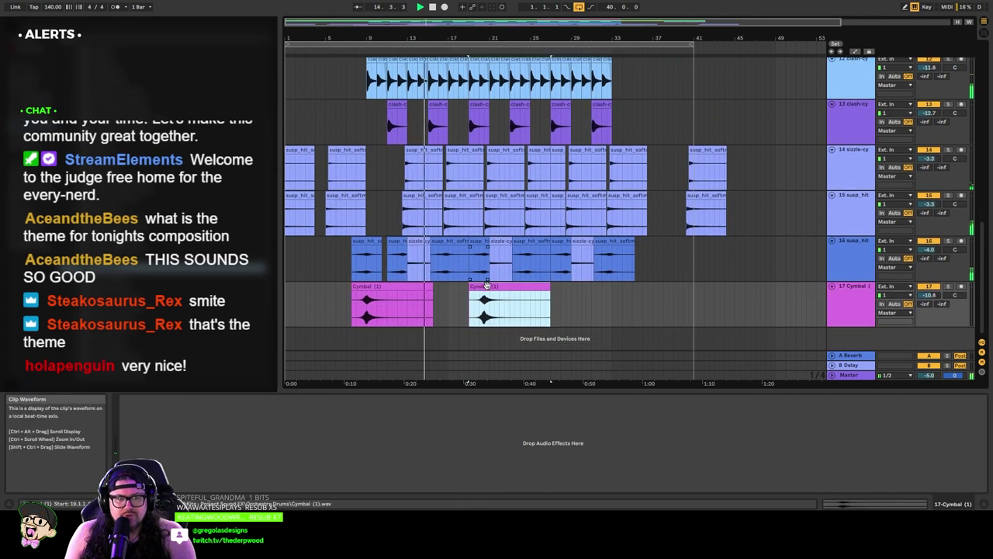
left_click_drag(500, 288, 454, 287)
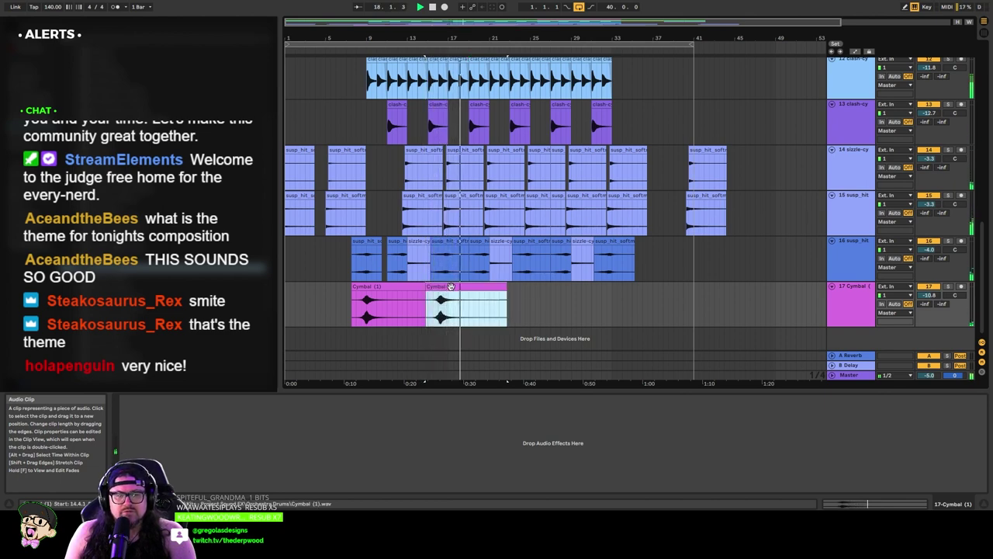
Step: Add two more back-to-back Cymbal (1) copies on track 17 and lower the track's volume to -16.4 dB
scroll(551, 286, "up", 2)
scroll(542, 290, "down", 1)
left_click_drag(473, 312, 644, 308)
left_click_drag(927, 317, 927, 341)
scroll(445, 282, "down", 1)
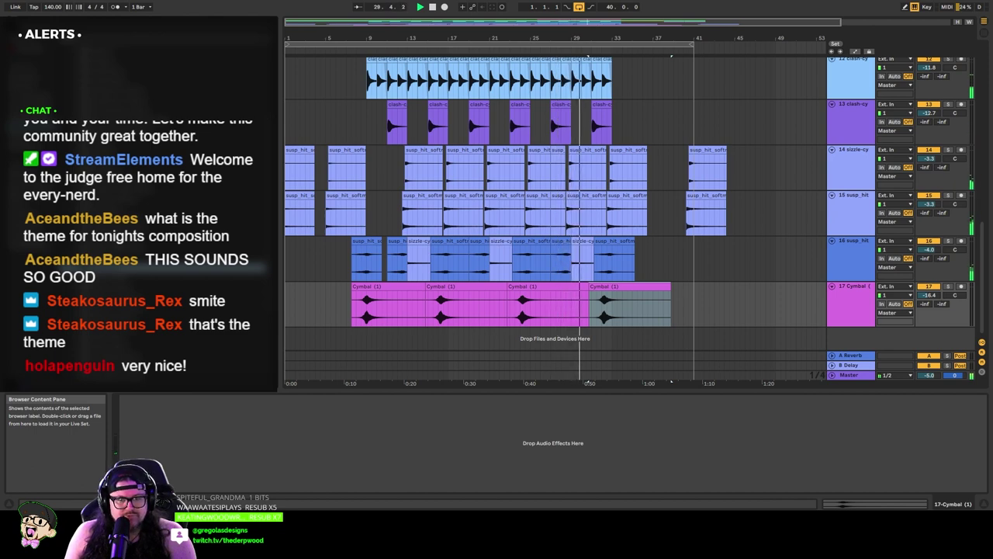
Step: Place the Cymbal (2) sample on a new track just before bar 33 and set the track's volume to -12.7 dB
left_click_drag(574, 328, 612, 335)
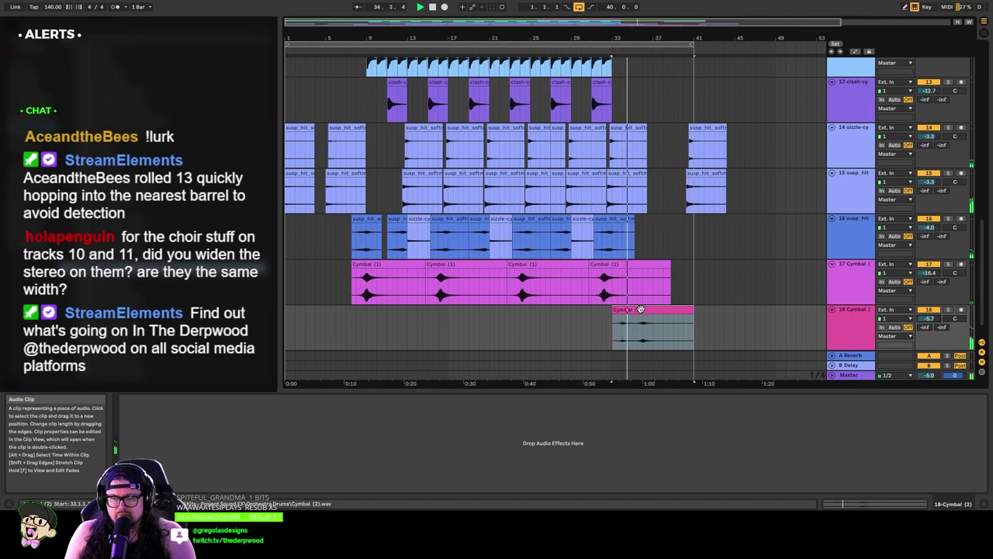
left_click_drag(929, 318, 929, 323)
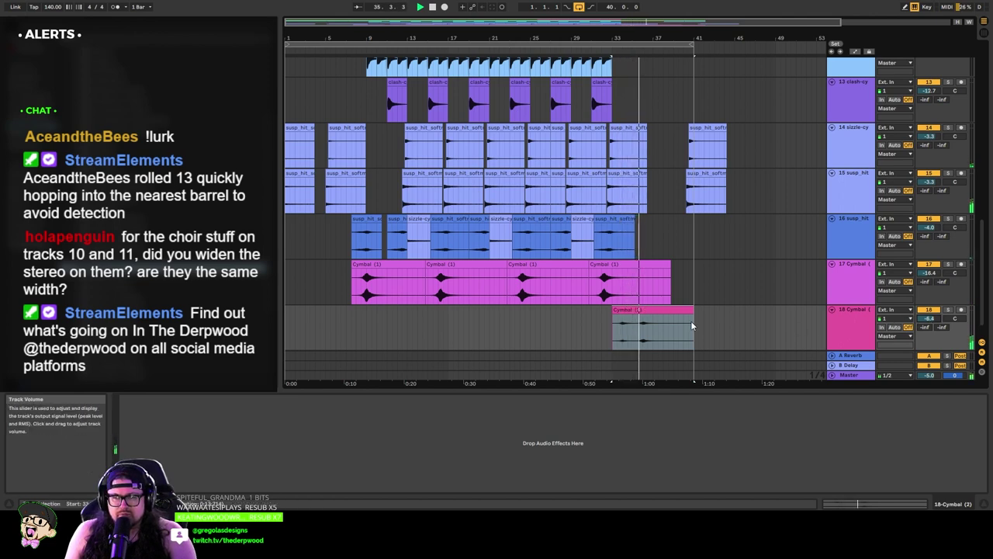
left_click_drag(652, 312, 647, 312)
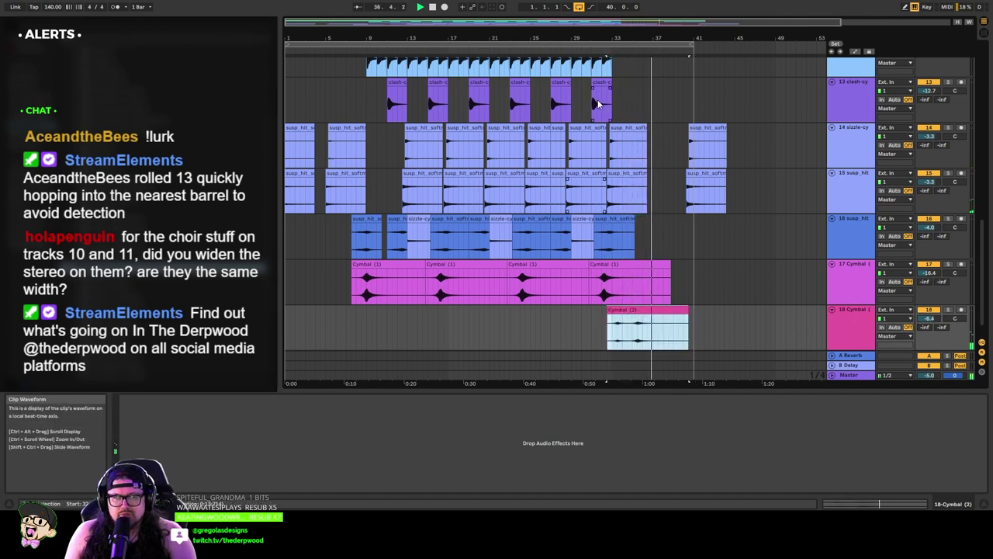
mouse_move(929, 318)
left_mouse_down()
mouse_move(930, 334)
mouse_move(936, 314)
left_mouse_up()
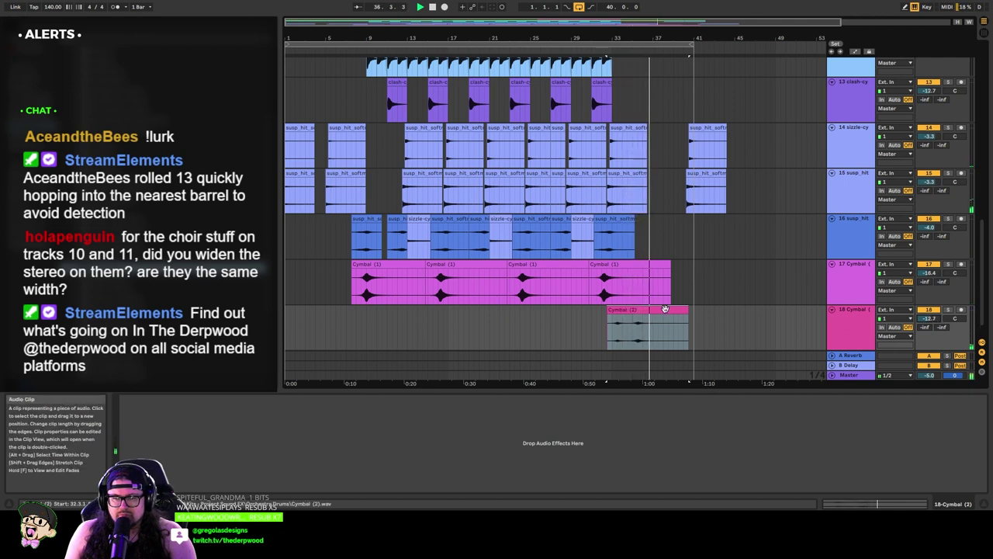
left_click_drag(665, 309, 668, 308)
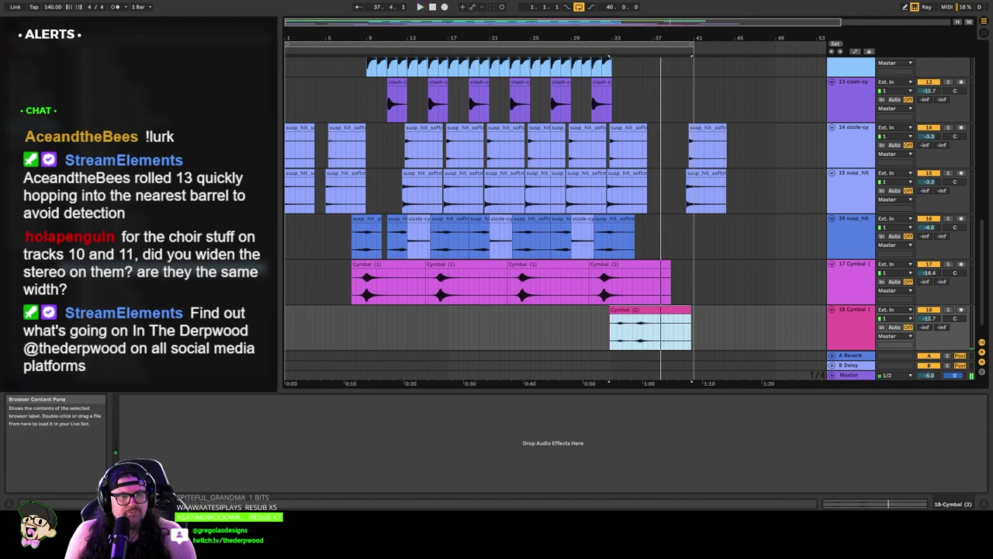
left_click(324, 292)
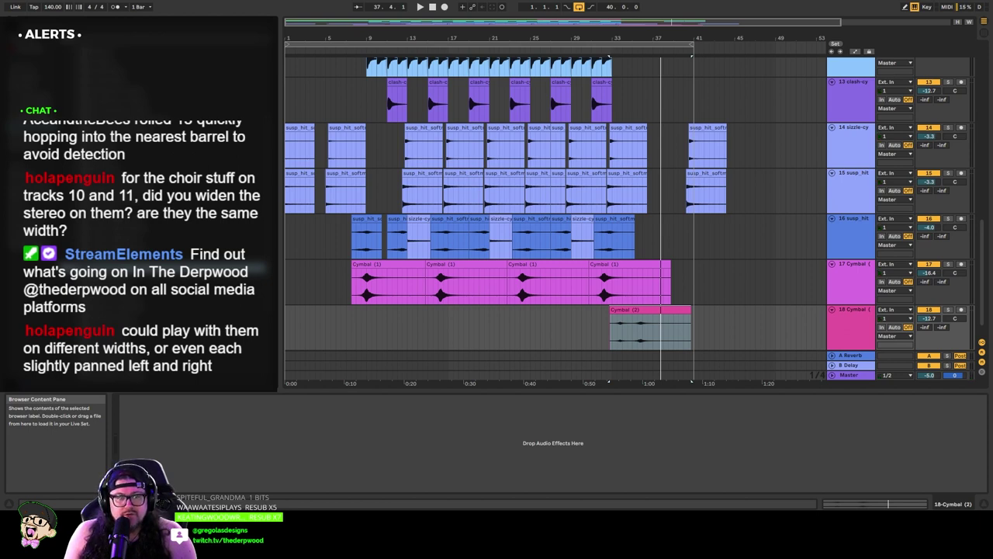
Step: Add the crash_hit_fff_loose sample on a new track near bar 9 and move that track directly below track 12
mouse_move(194, 324)
left_mouse_down()
mouse_move(363, 323)
mouse_move(375, 359)
mouse_move(369, 346)
left_mouse_up()
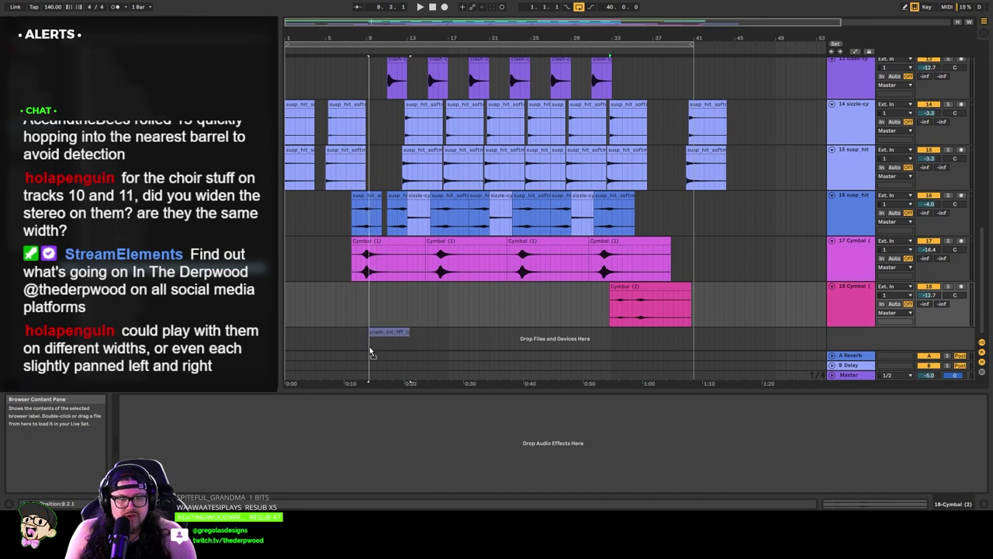
scroll(383, 222, "up", 2)
scroll(384, 222, "down", 4)
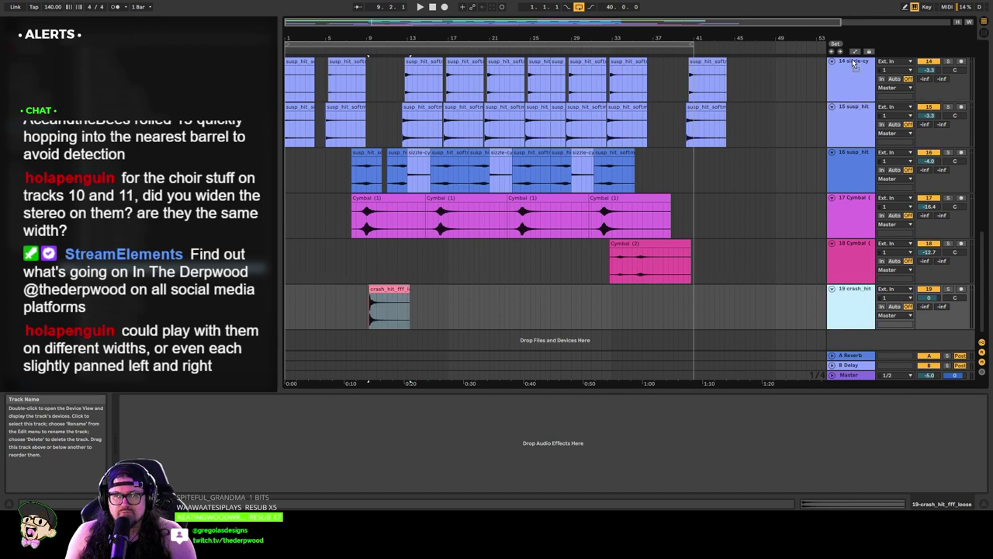
scroll(855, 64, "up", 5)
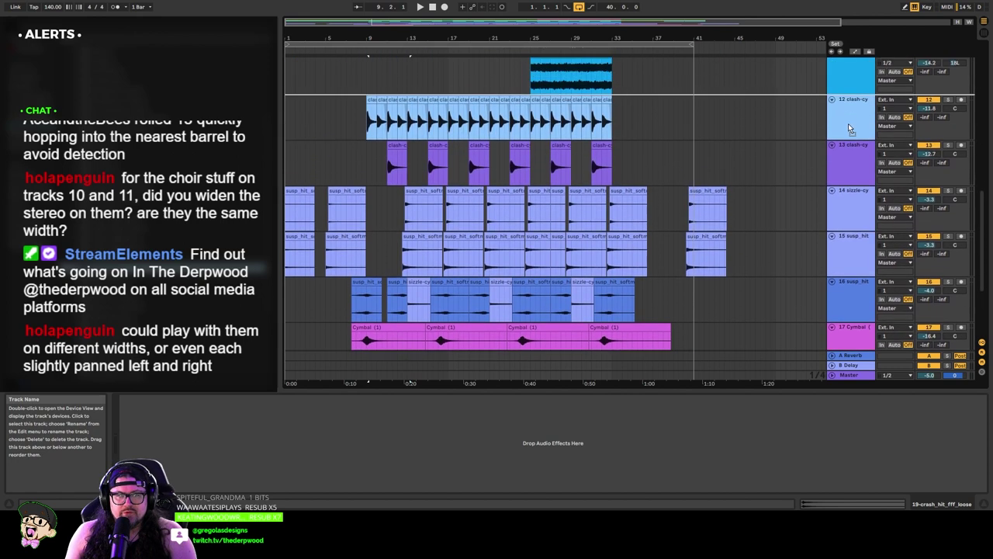
left_click_drag(849, 124, 850, 126)
scroll(321, 178, "up", 3)
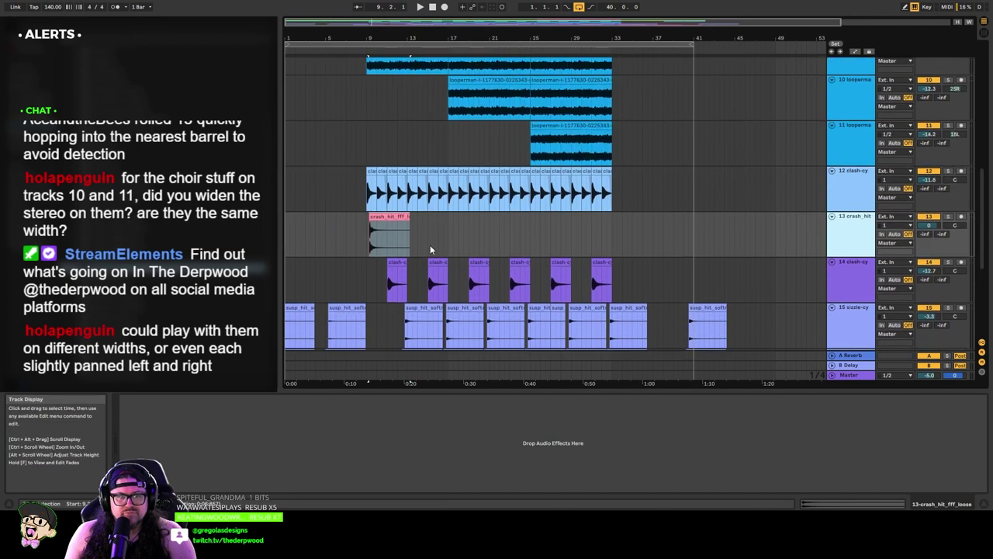
Step: Align the crash hit clip to bar 9, copy it to bars 17, 25 and 33, and play from bar 8
left_click(395, 221)
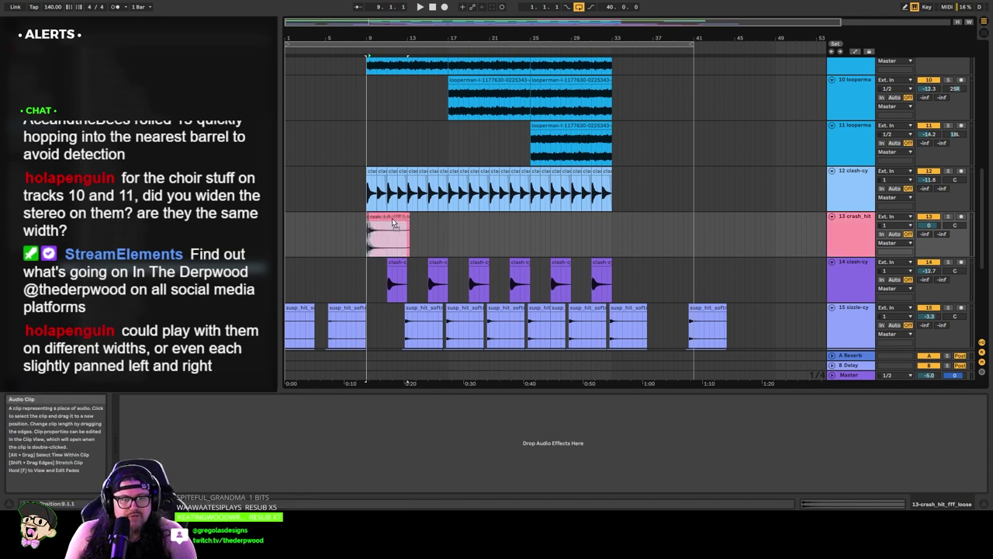
left_click(385, 217)
left_click_drag(386, 217, 627, 217)
left_click(358, 45)
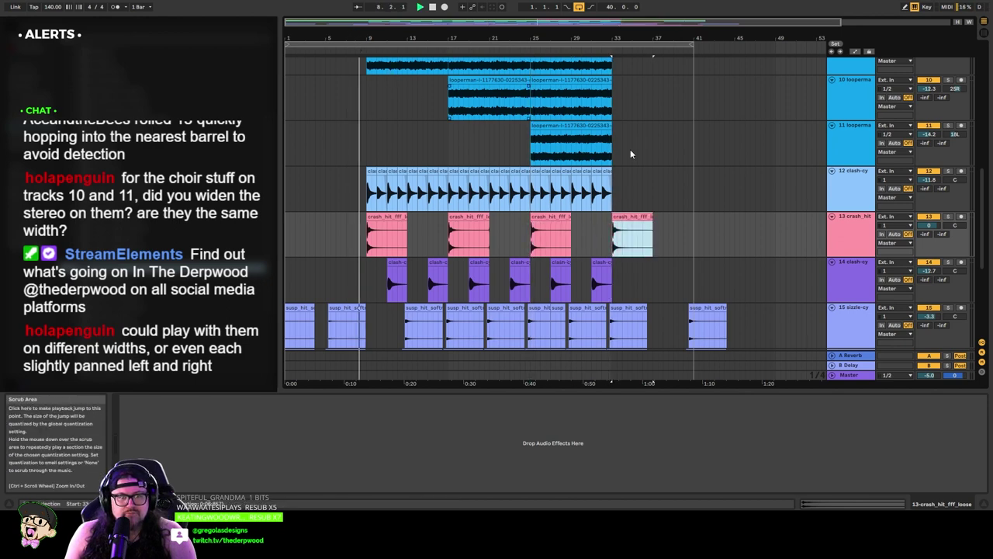
Step: Lower the crash hit track's volume to -10.0 dB while listening from bar 8 through bar 17
left_click_drag(928, 225, 928, 256)
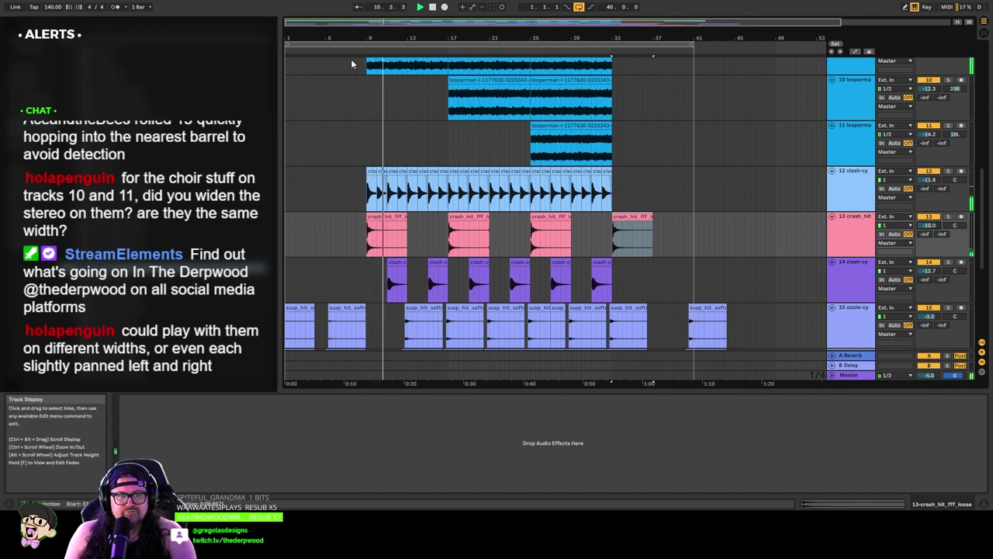
key("space")
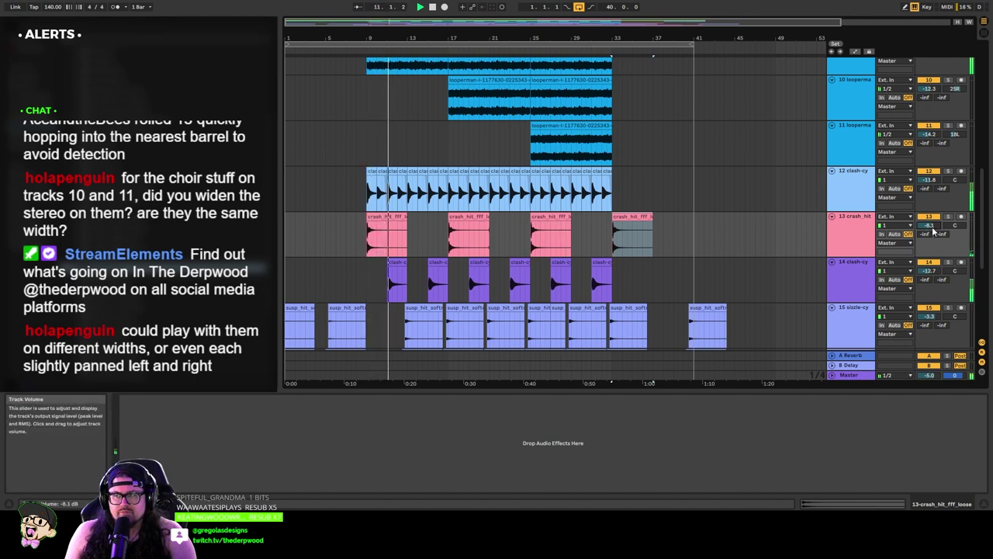
left_click_drag(934, 231, 934, 238)
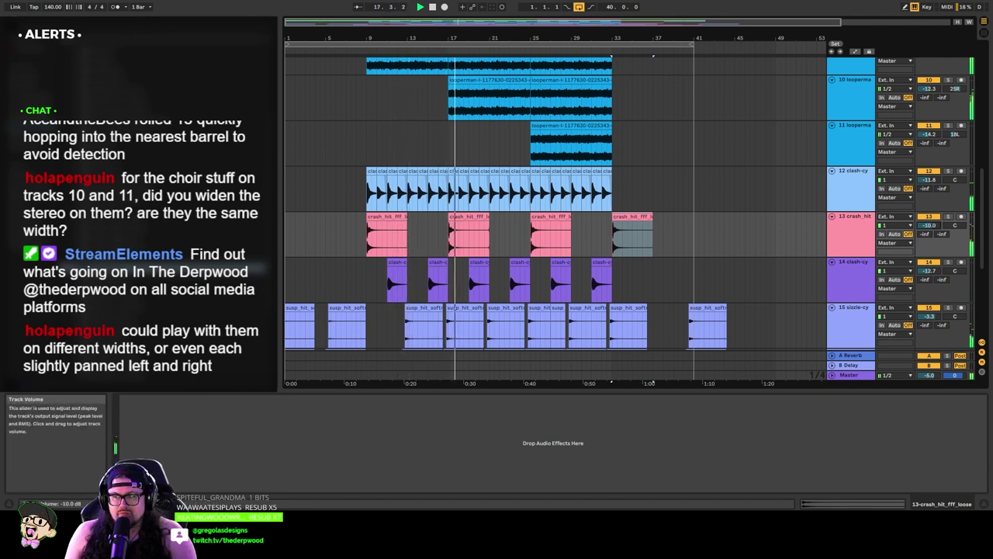
left_click(827, 239)
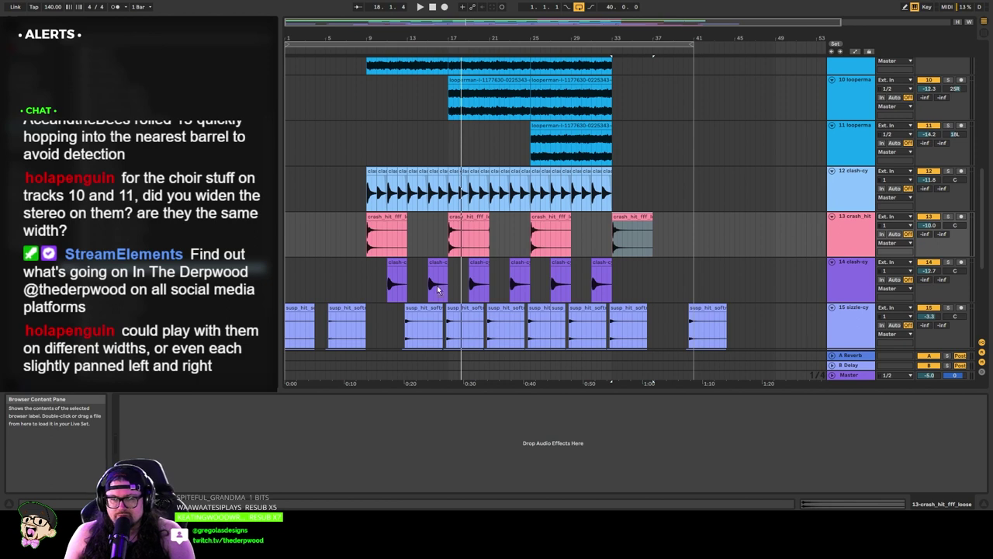
Step: Try the Moving 3-5-6 delay preset on the crash hit track with line volumes of -5.1, -5.4 and -5.1 dB
left_click(443, 324)
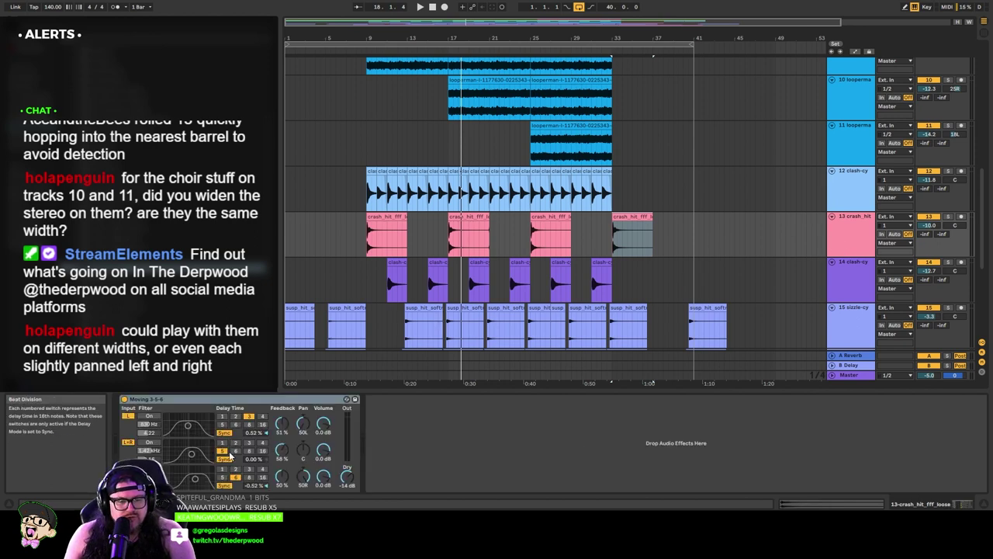
left_click_drag(325, 430, 323, 454)
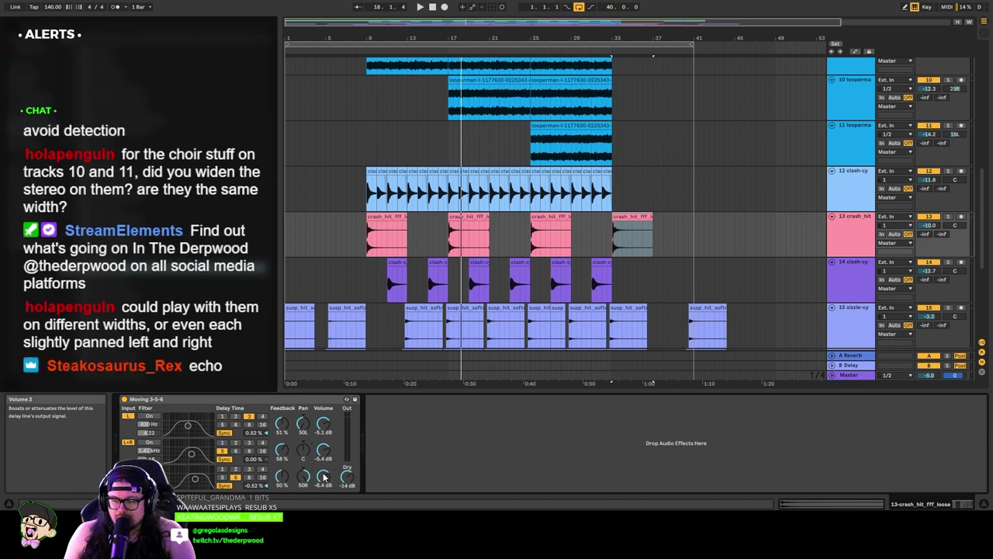
left_click_drag(323, 476, 323, 479)
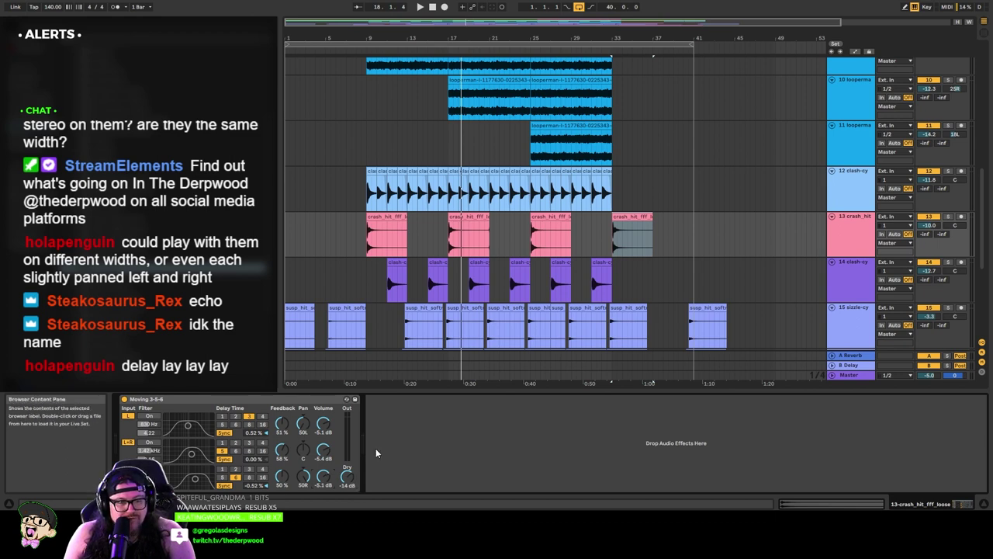
Step: Audition the crash delay with line volumes of -11, -10 and -8.3 dB and dry at -4.4 dB, and remove the effect
left_click(948, 216)
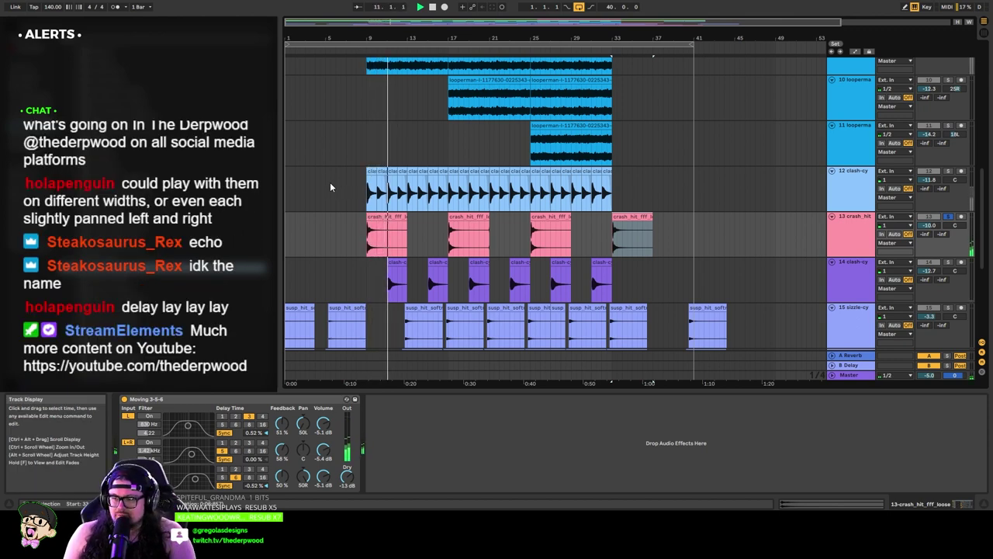
left_click(358, 49)
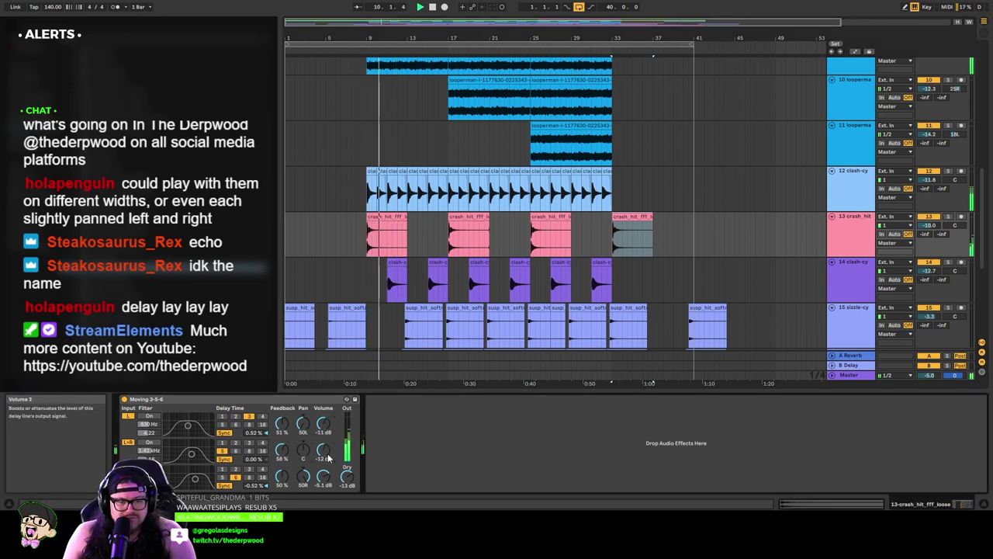
left_click_drag(347, 475, 323, 484)
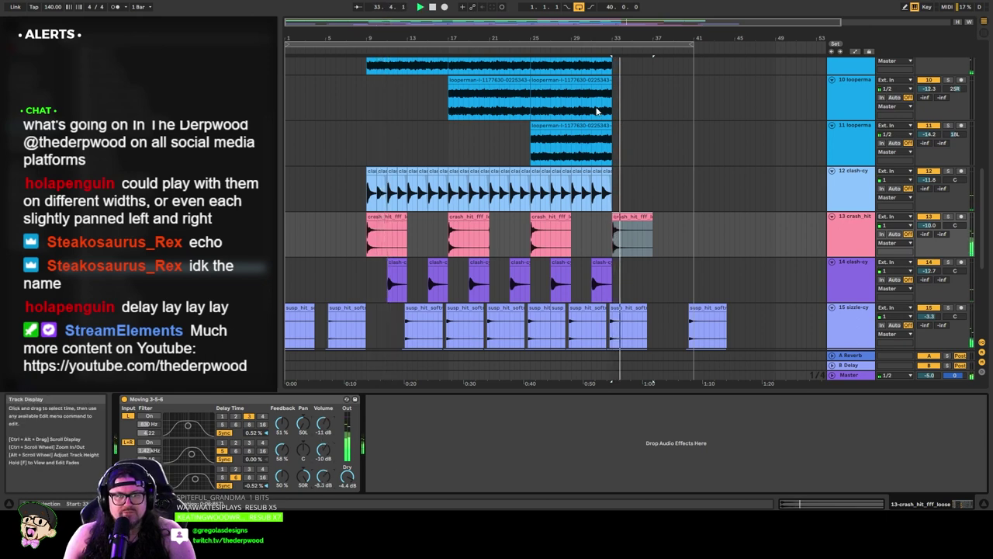
left_click(268, 399)
key("Delete")
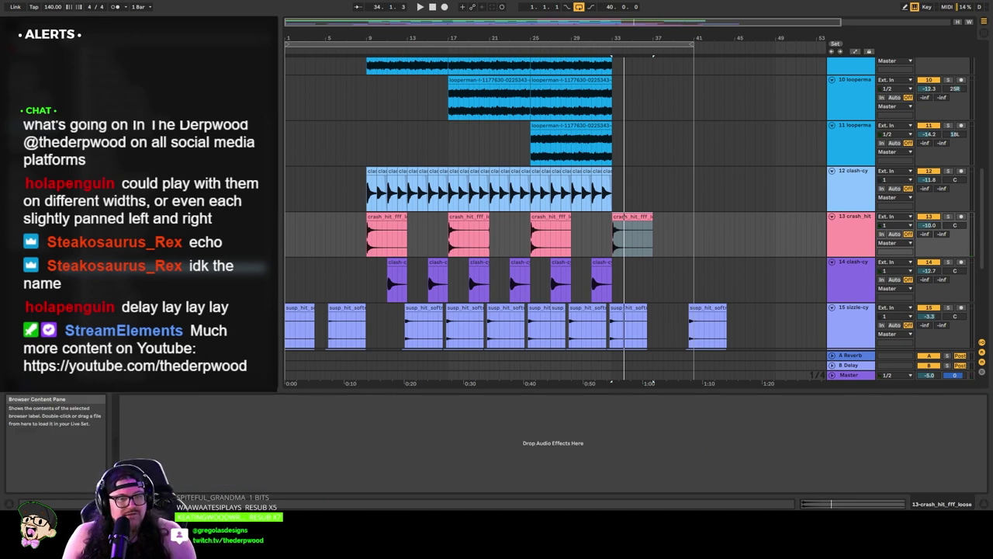
Step: Add the Quarter Note delay preset to the crash hit track and set its dry/wet to 40% during playback
left_click_drag(811, 228, 811, 227)
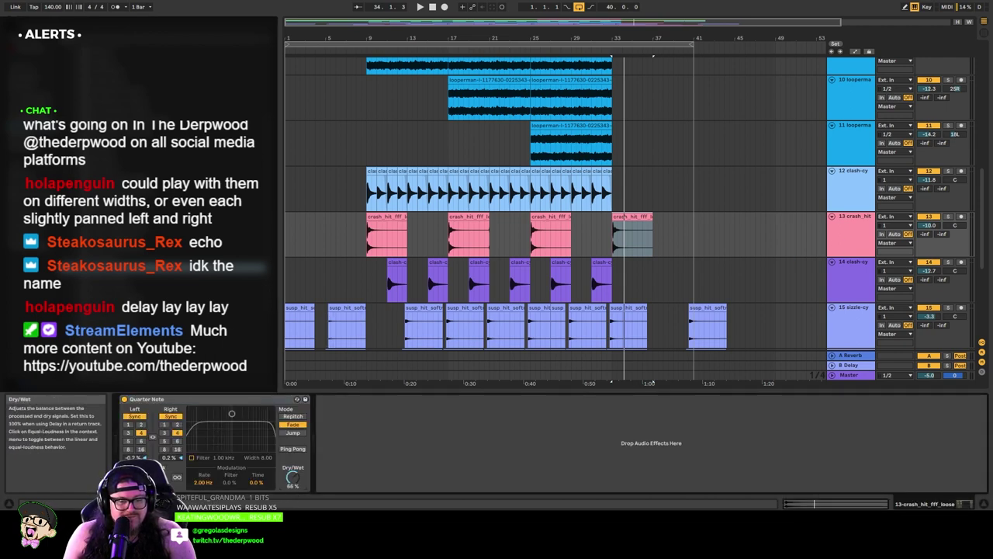
left_click(363, 233)
key("space")
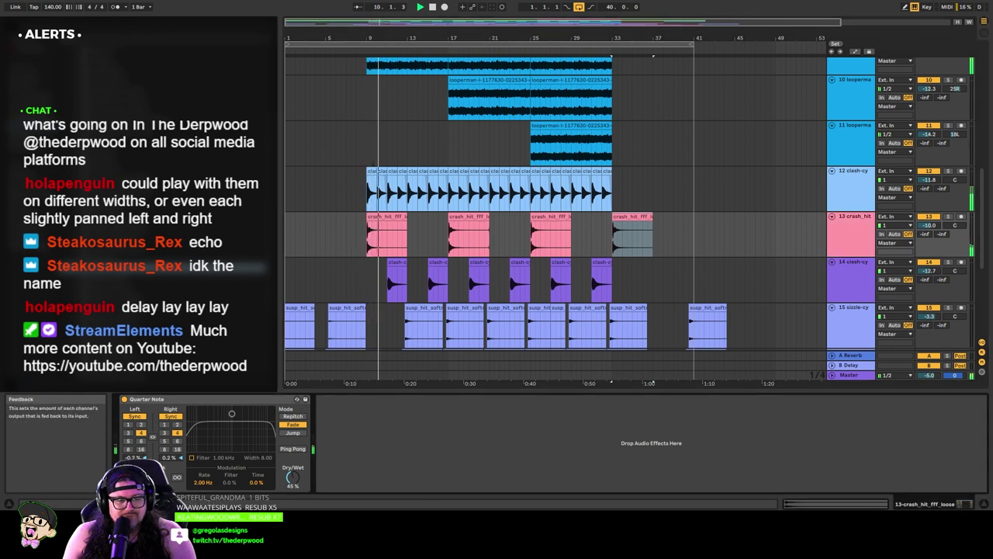
left_click_drag(291, 477, 291, 482)
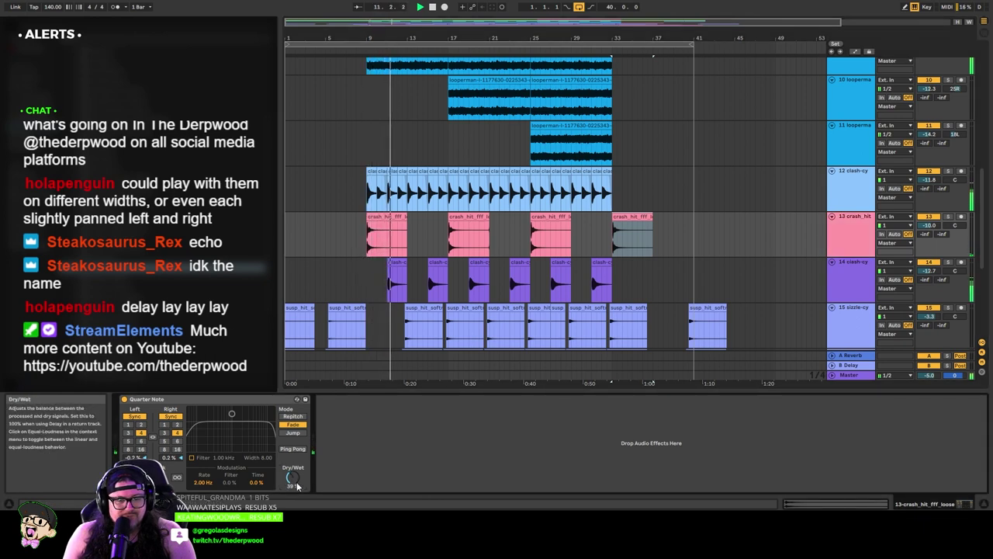
left_click(445, 61)
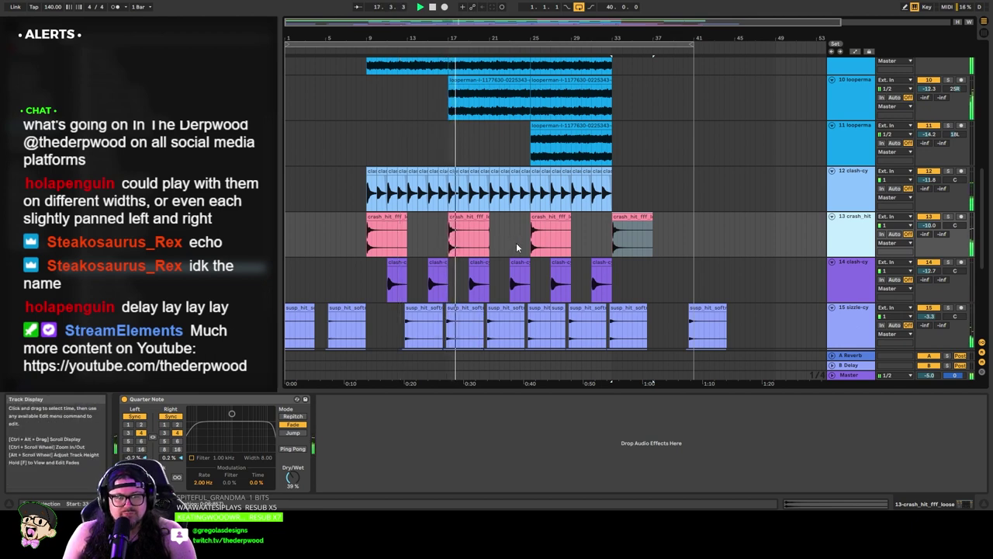
left_click(148, 477)
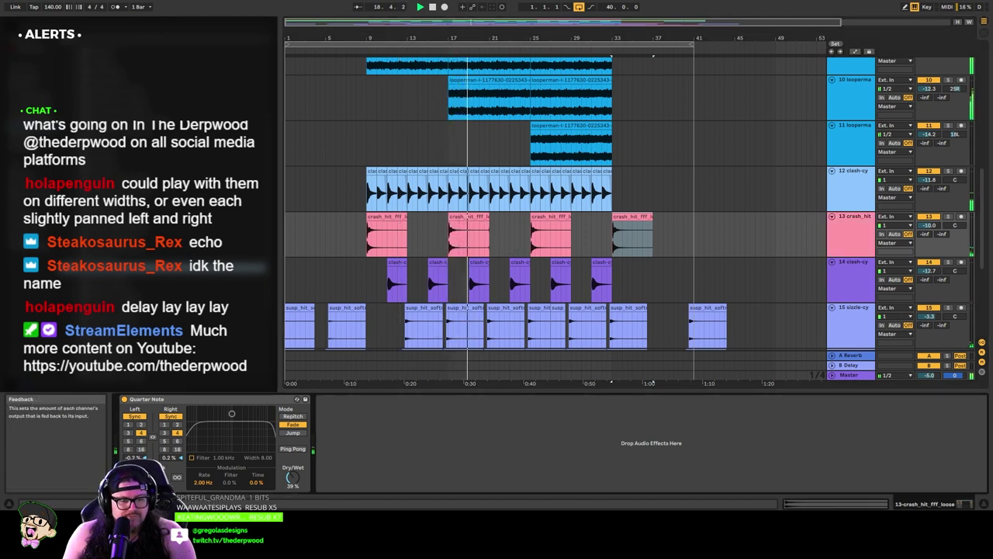
left_click_drag(292, 476, 293, 474)
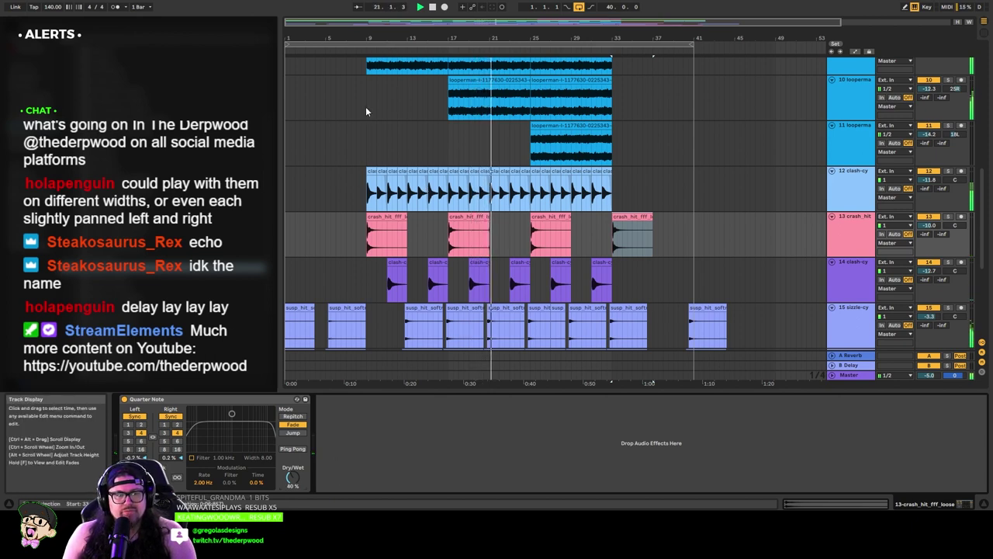
Step: Replay from around bar 9 and group all the cymbal and crash tracks from track 12 down to Cymbal (2)
left_click(365, 56)
scroll(846, 199, "down", 5)
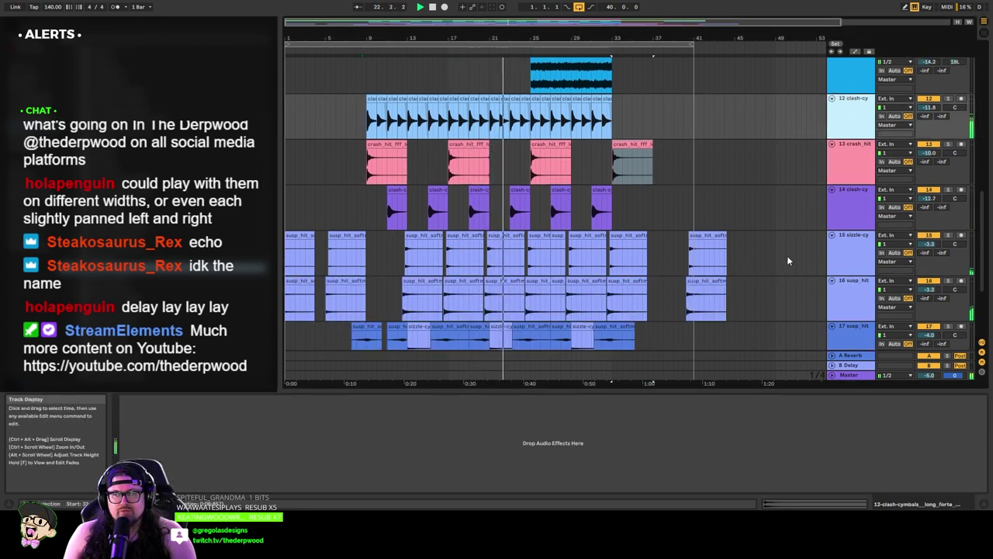
left_click(850, 295, "shift")
scroll(849, 295, "up", 5)
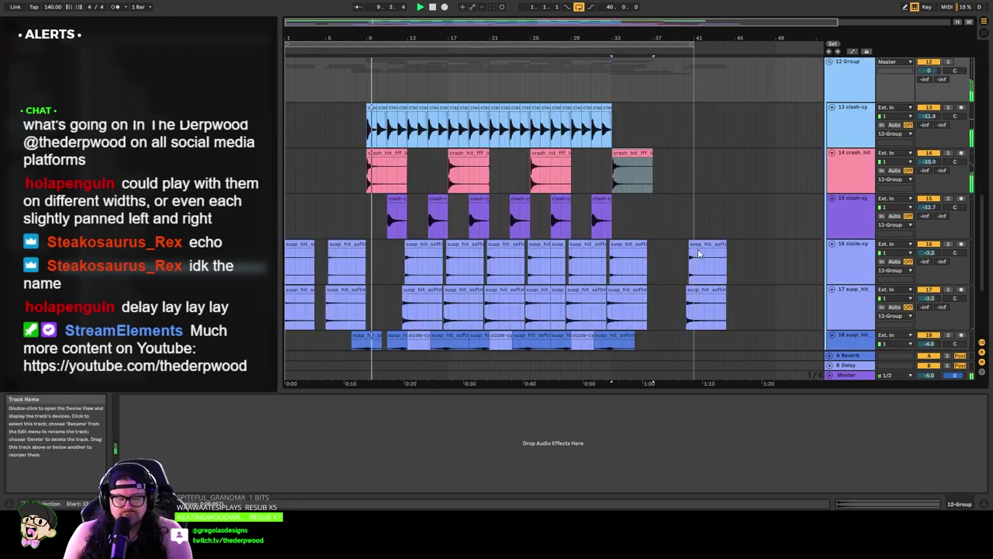
Step: Add an EQ Eight to the cymbal group, play from bar 8 and show the equalizer's expanded display
left_click(850, 170)
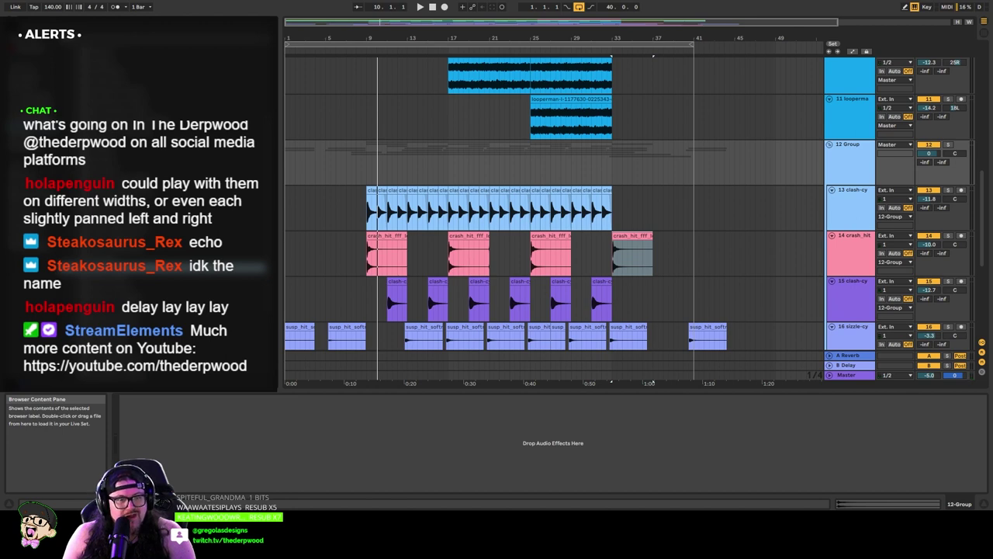
left_click_drag(850, 171, 849, 170)
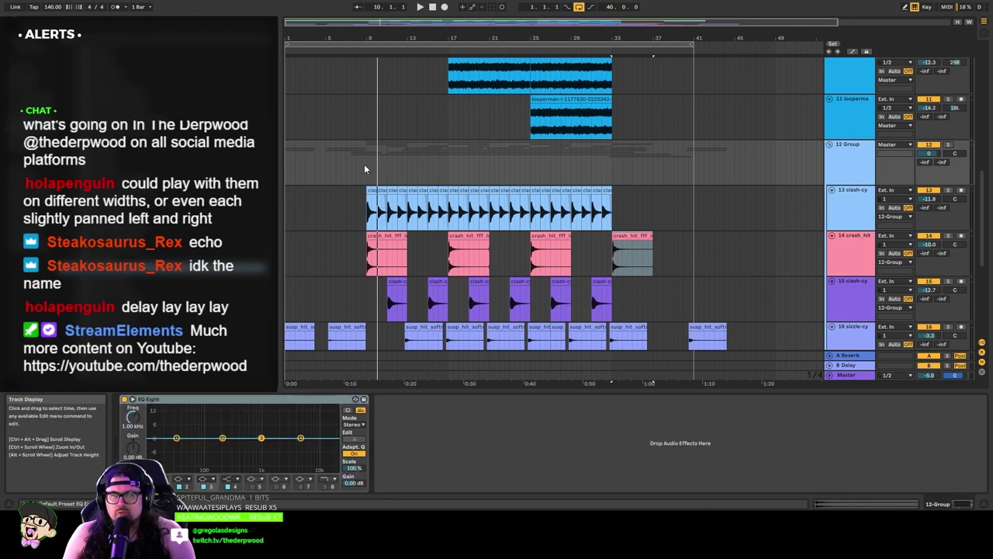
left_click(357, 51)
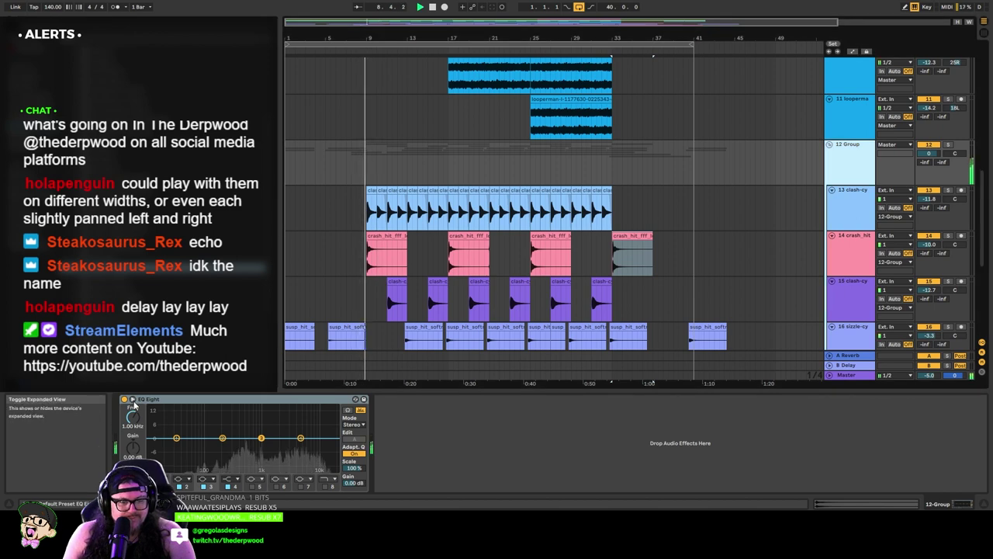
left_click(132, 399)
Step: Shape the cymbal group's EQ with a 366 Hz low cut, a 6.16 dB boost at 439 Hz and a 5.49 dB high shelf at 3.93 kHz
left_click_drag(704, 325, 775, 303)
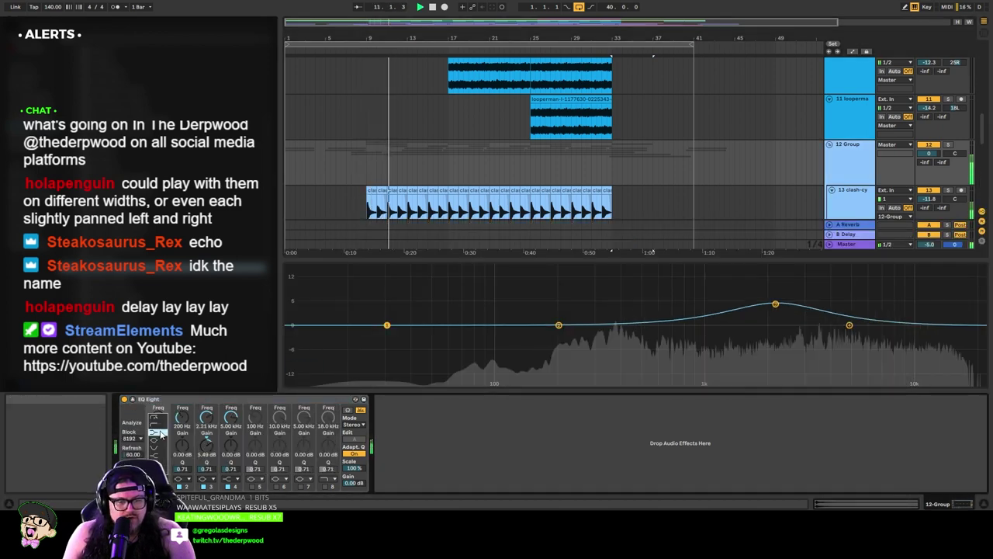
left_click_drag(386, 325, 612, 348)
left_click_drag(558, 324, 629, 303)
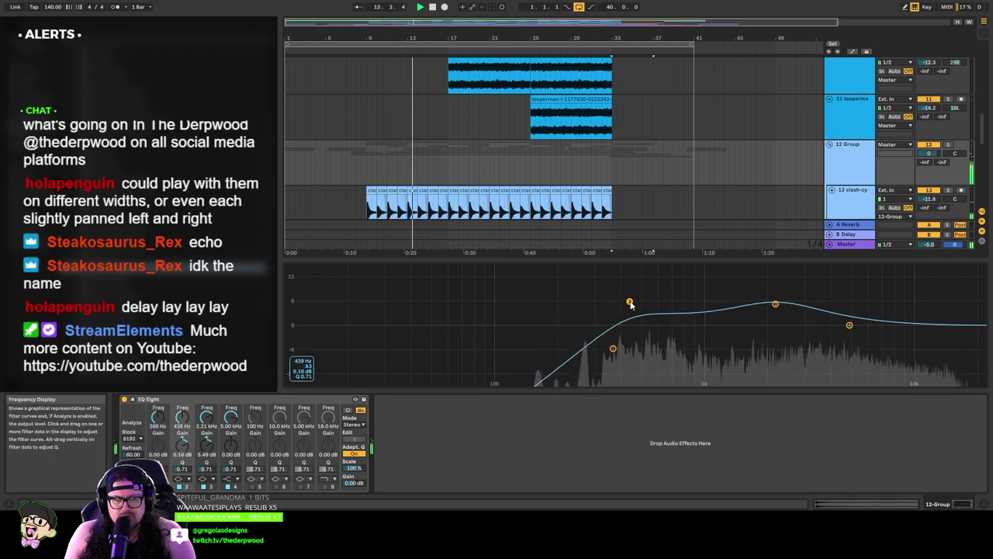
left_click_drag(774, 304, 827, 304)
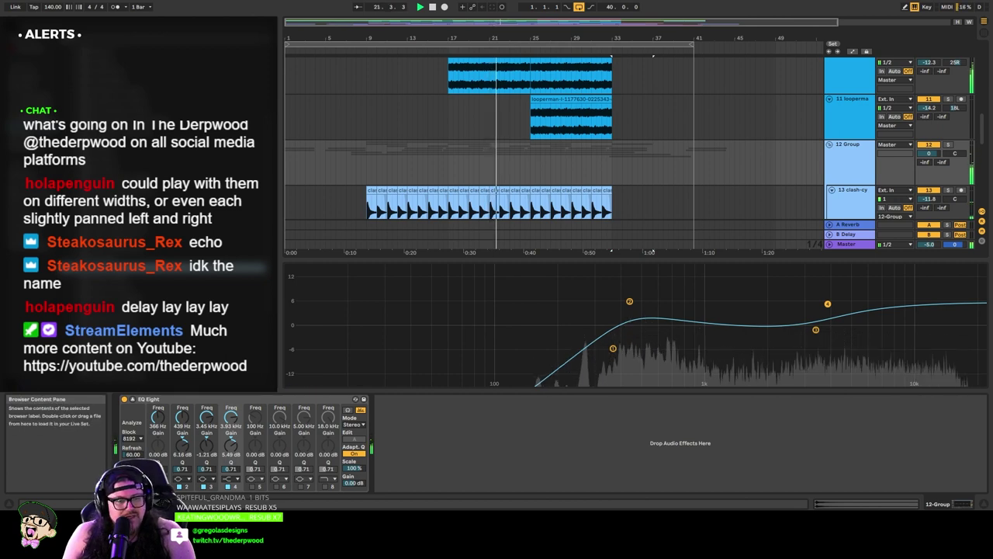
Step: Add a Reverb after the EQ on the cymbal group and set its dry/wet to 35%
left_click_drag(225, 267, 537, 462)
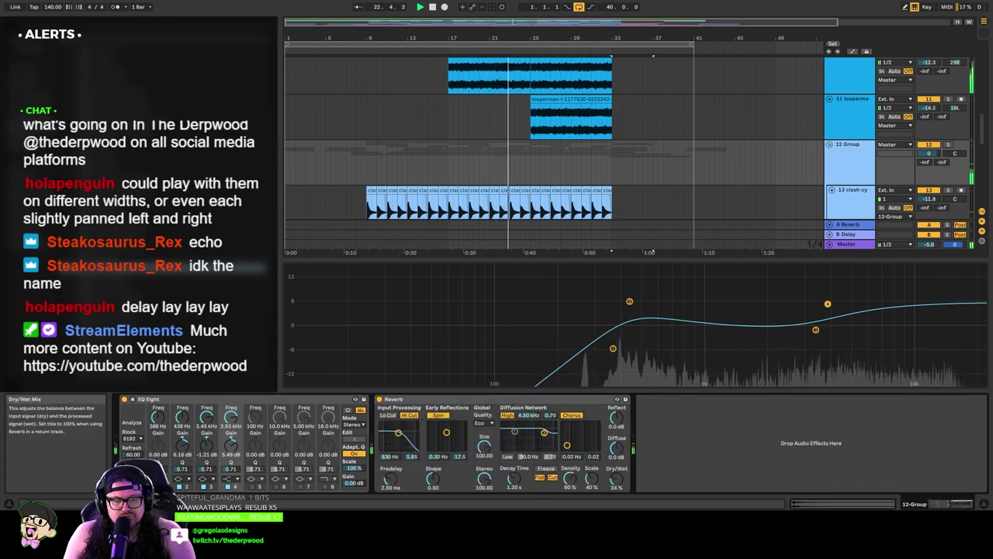
left_click_drag(616, 478, 616, 465)
left_click(587, 399)
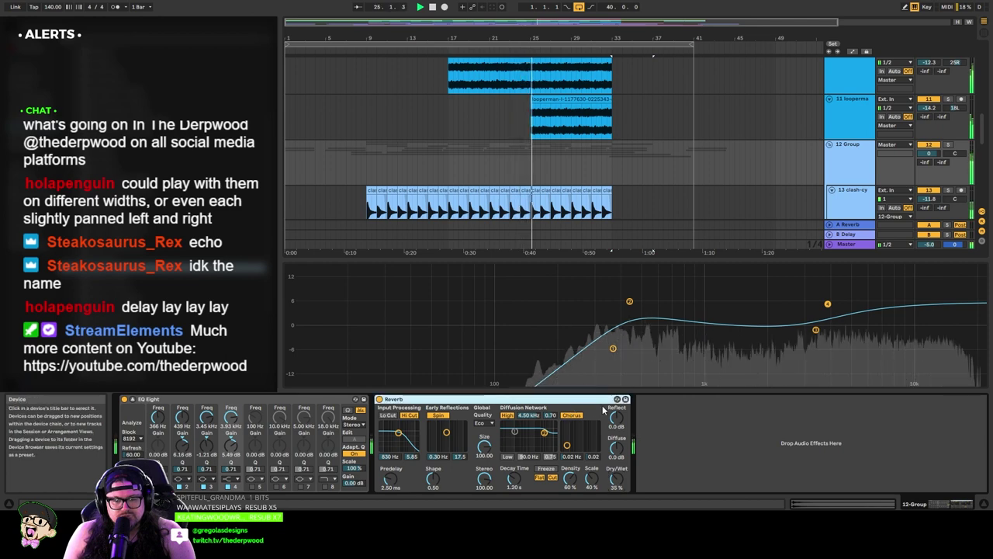
Step: Set the group's EQ bands 2, 3 and 4 to 3.21, 5.36 and 4.02 dB and its track volume to -2.5 dB
left_click_drag(629, 302, 630, 313)
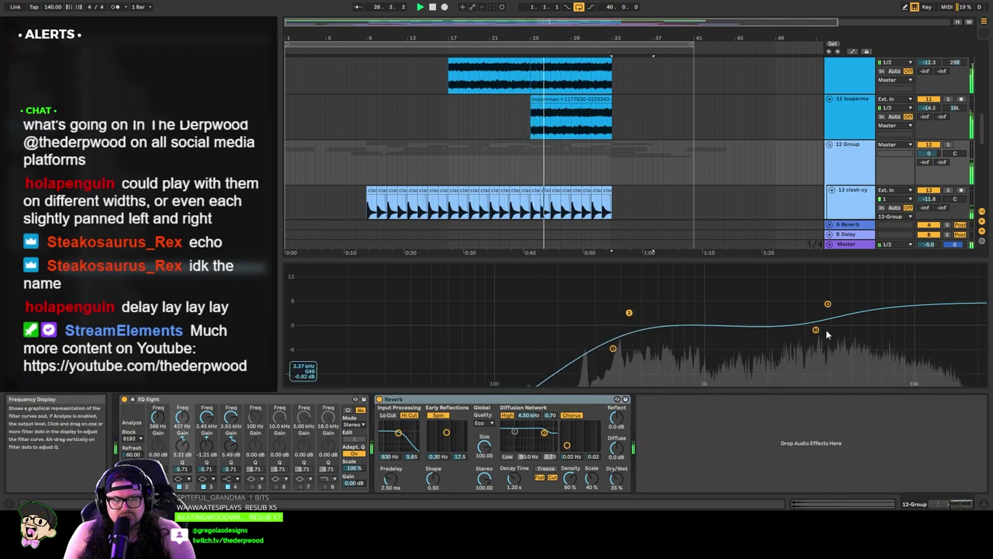
left_click_drag(817, 335, 847, 332)
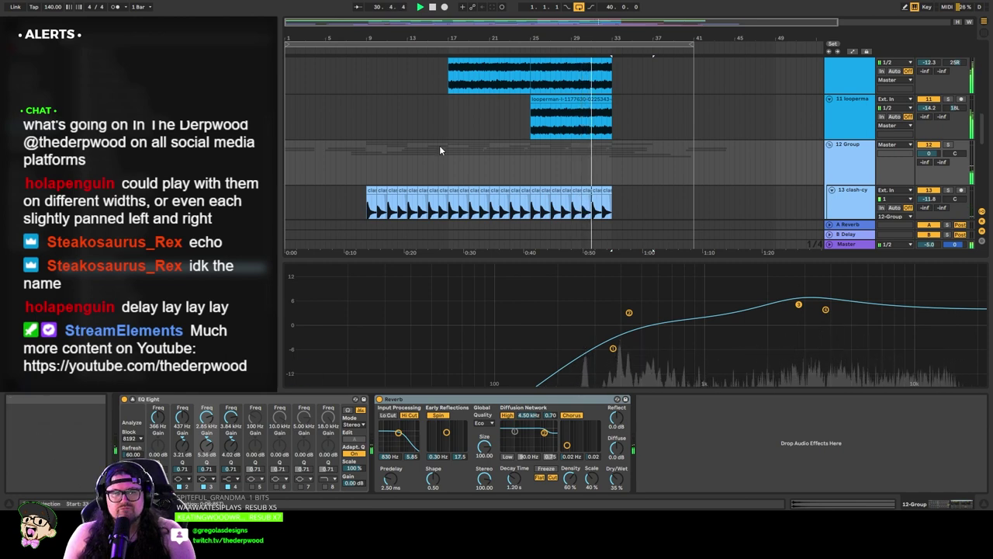
scroll(439, 148, "down", 4)
scroll(571, 200, "up", 3)
left_click(854, 109)
left_click_drag(929, 102, 928, 111)
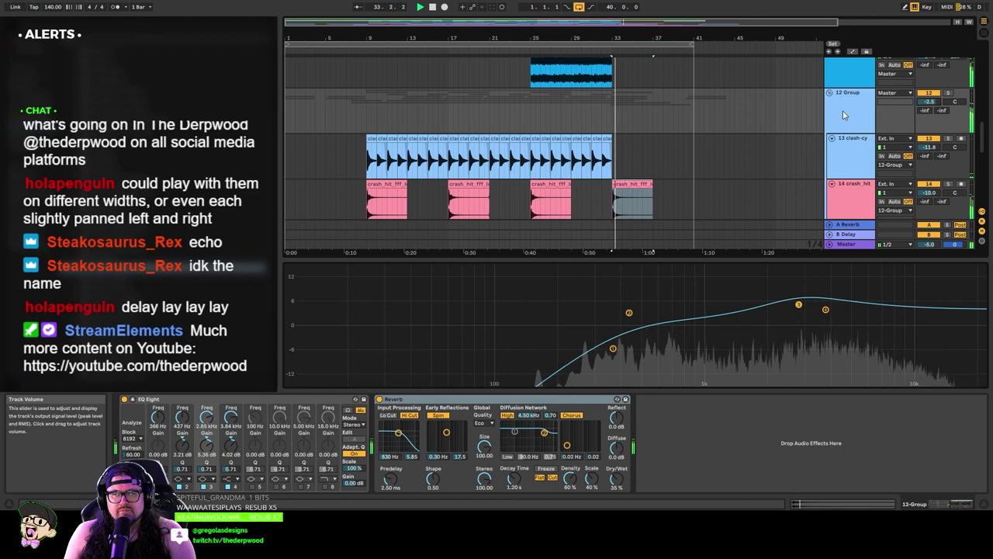
Step: Solo the yellow battle-march track 5 to hear it alone, and restore the full mix
scroll(323, 153, "down", 1)
scroll(324, 153, "down", 5)
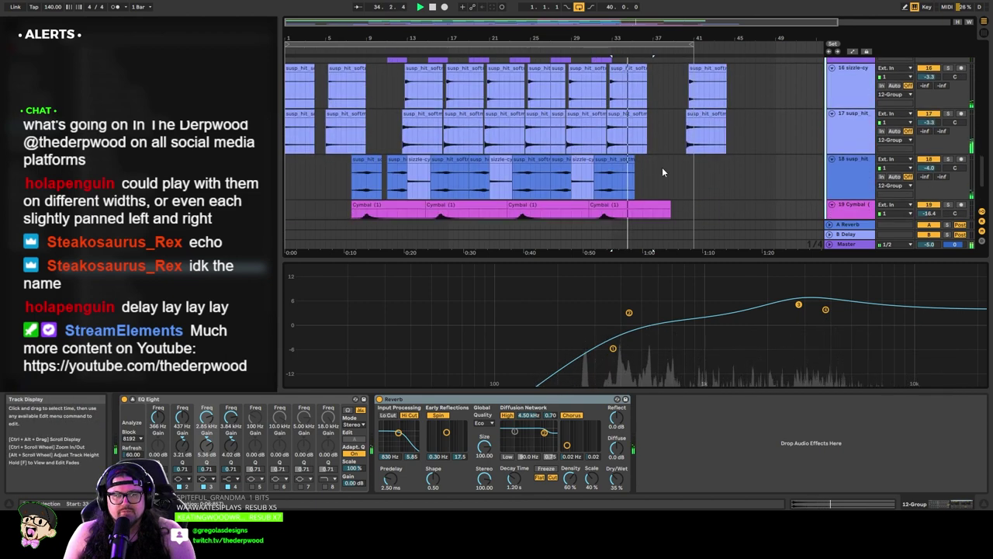
scroll(662, 167, "down", 3)
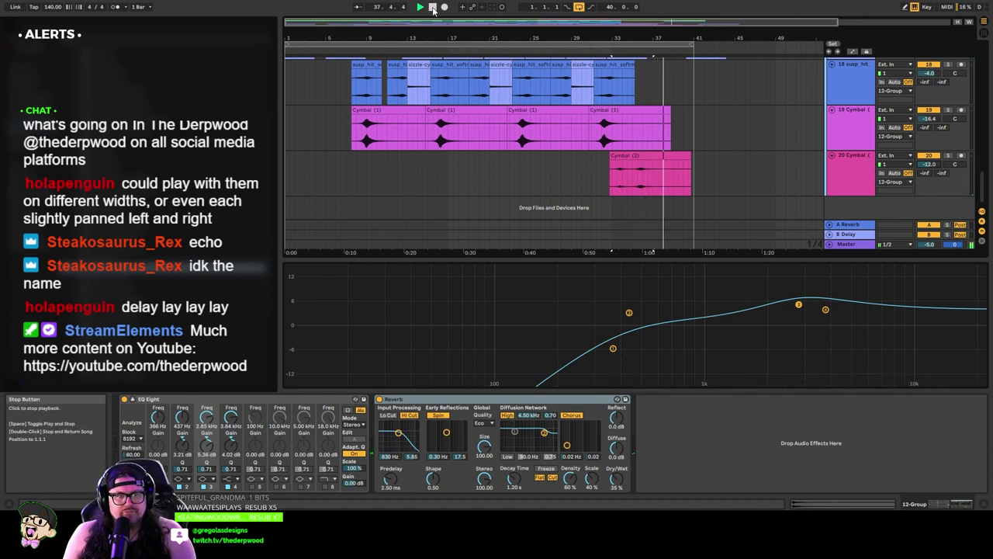
scroll(506, 158, "up", 10)
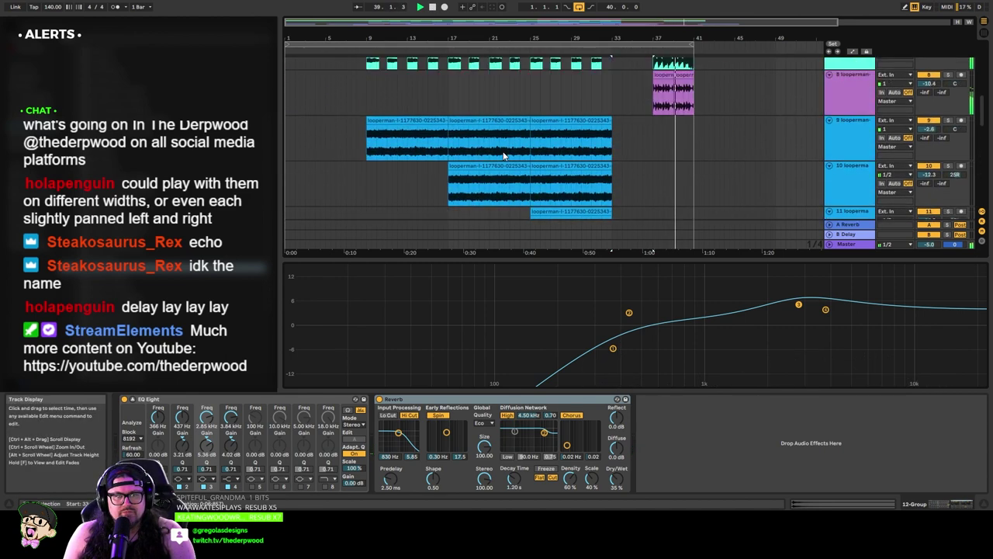
scroll(502, 150, "up", 2)
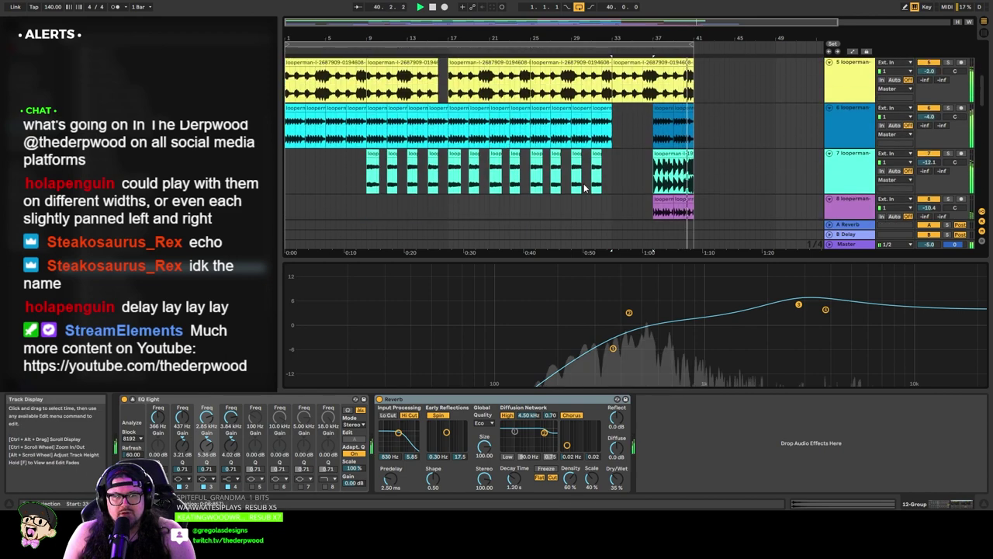
left_click(852, 124)
scroll(852, 140, "down", 2)
left_click(852, 150, "shift")
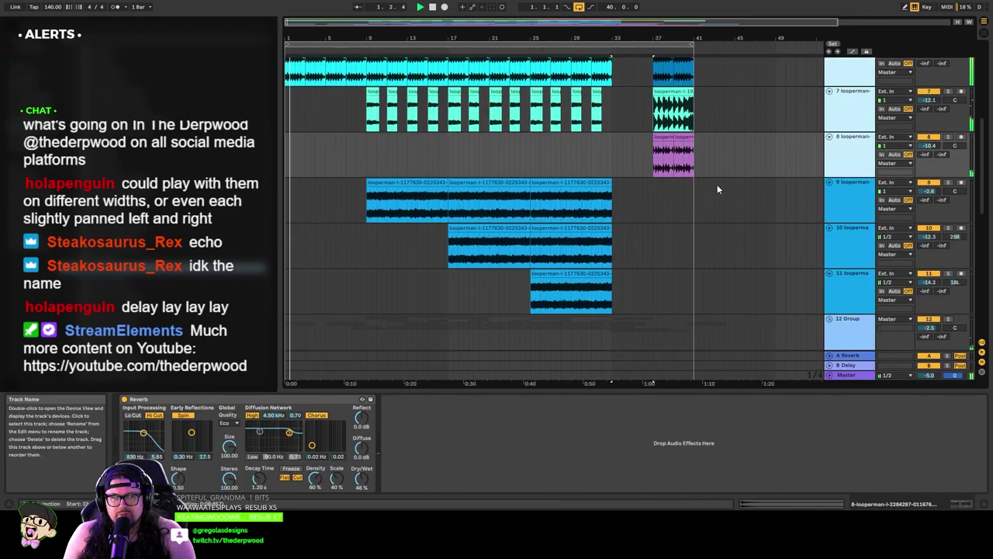
scroll(706, 186, "up", 3)
scroll(689, 186, "up", 2)
left_click(948, 156)
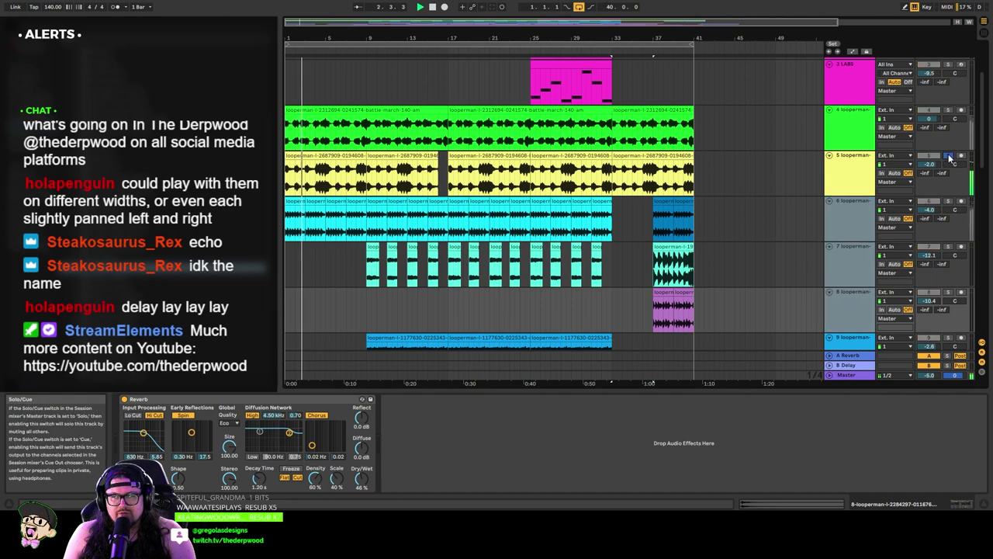
left_click(948, 157)
Step: Group the looperman tracks 5 through 8 into one group track
left_click(857, 181)
scroll(811, 166, "down", 3)
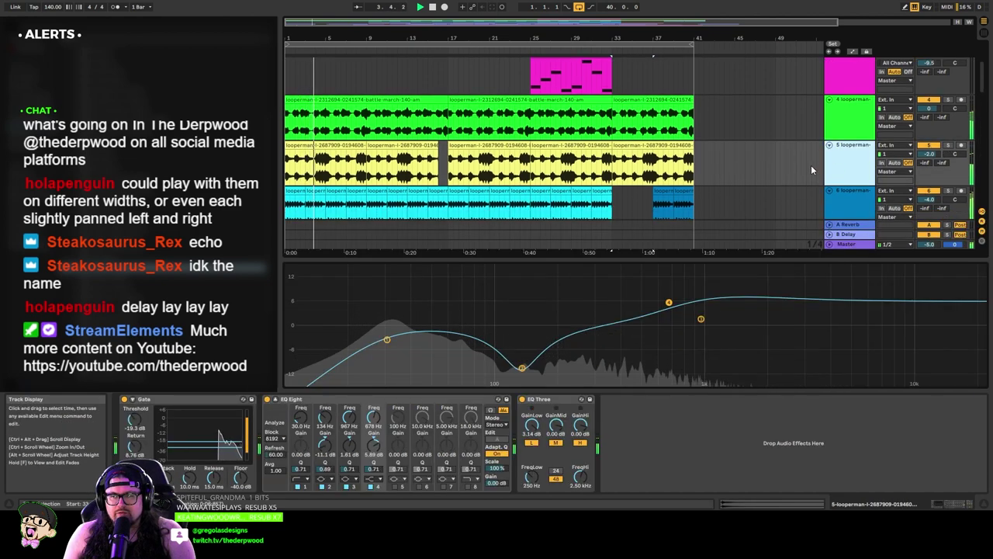
left_click(851, 159, "shift")
key("ctrl+g")
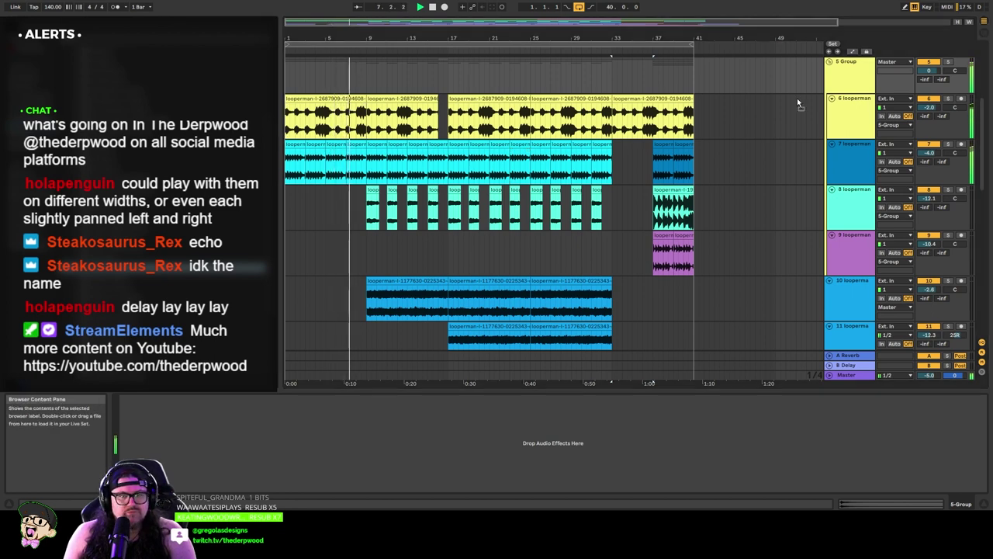
Step: Add an EQ Eight to the new group with -2.54 dB at 30.7 Hz, 2.95 dB at 86.5 Hz and 4.69 dB at 2.16 kHz, flattening band 3
left_click(133, 399)
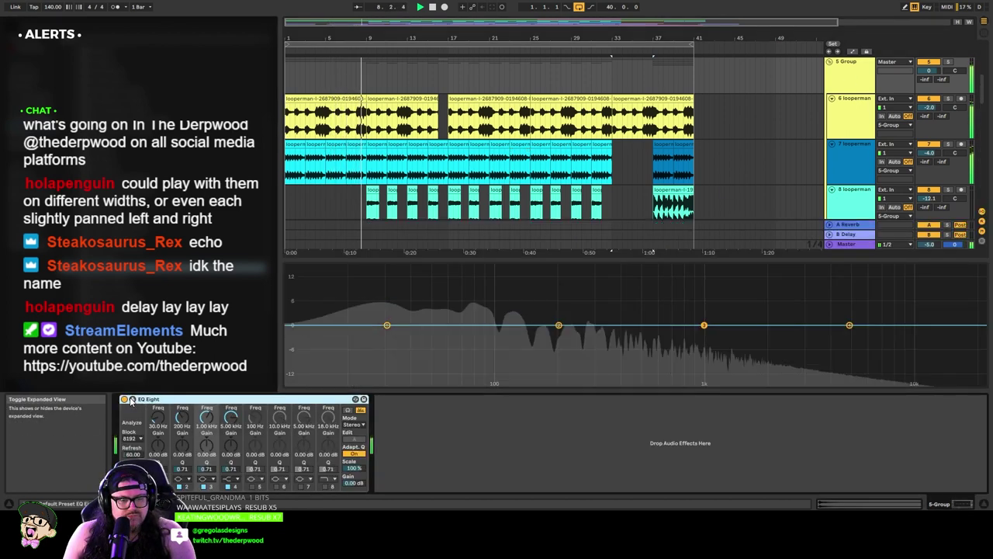
left_click_drag(559, 324, 485, 310)
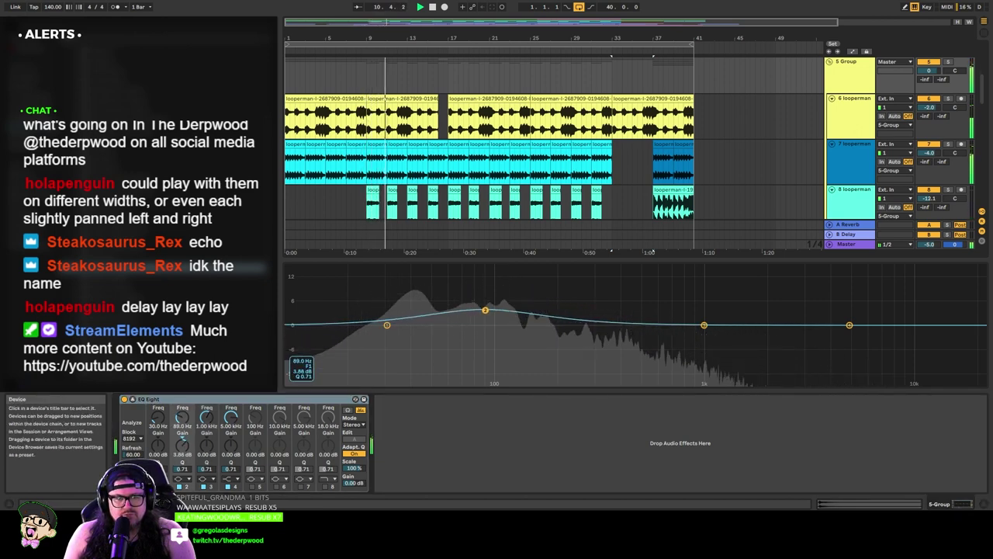
left_click_drag(704, 325, 732, 319)
left_click_drag(849, 324, 773, 307)
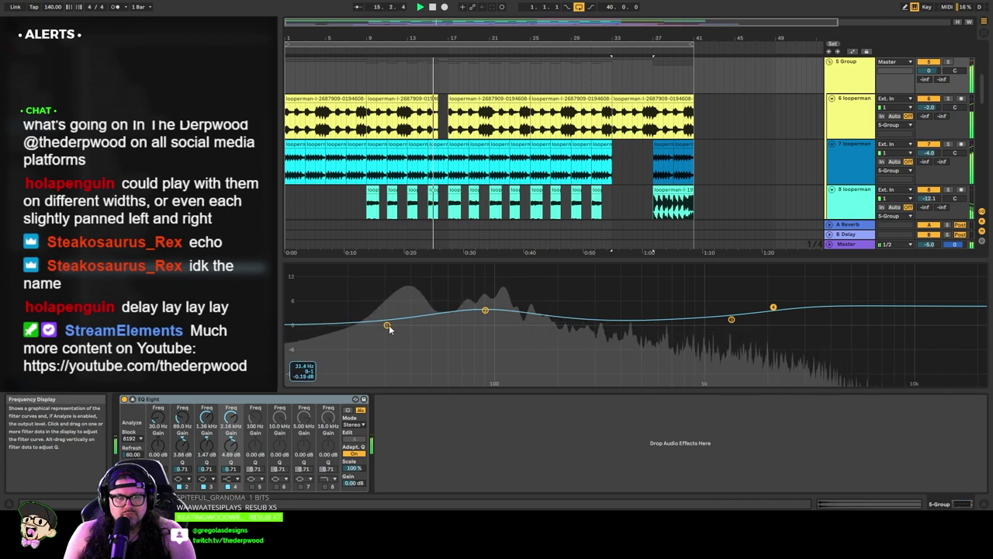
left_click_drag(388, 324, 389, 333)
left_click_drag(485, 310, 483, 313)
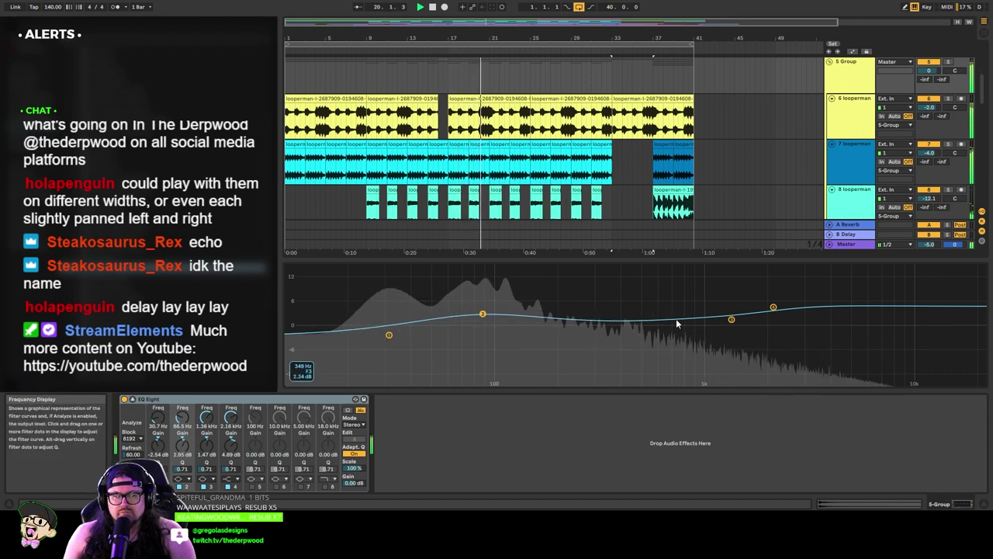
left_click_drag(732, 319, 732, 324)
Step: On track 7's EQ Eight, set band 1 to 2.41 dB at 128 Hz and band 2 to 3.88 dB at 105 Hz
left_click(850, 143)
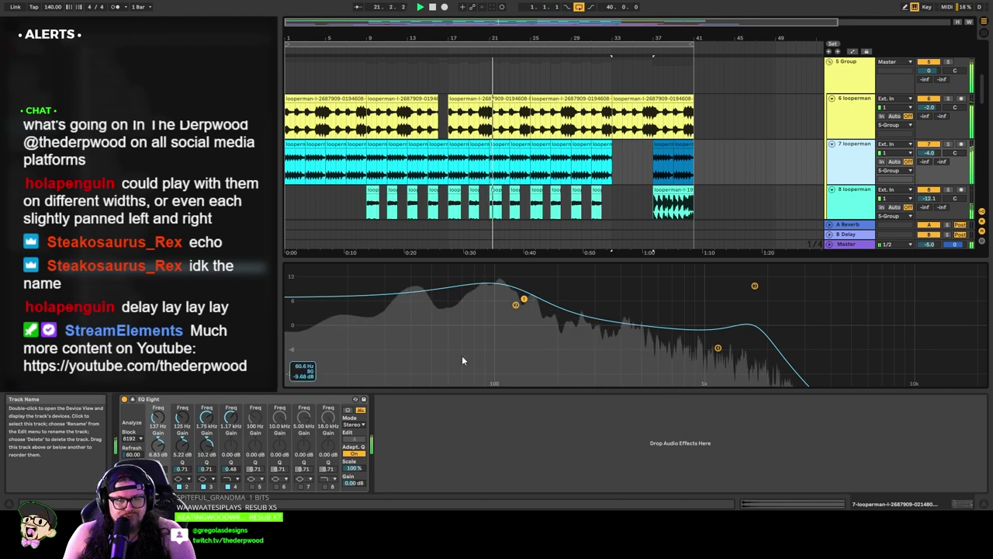
left_click_drag(524, 298, 508, 310)
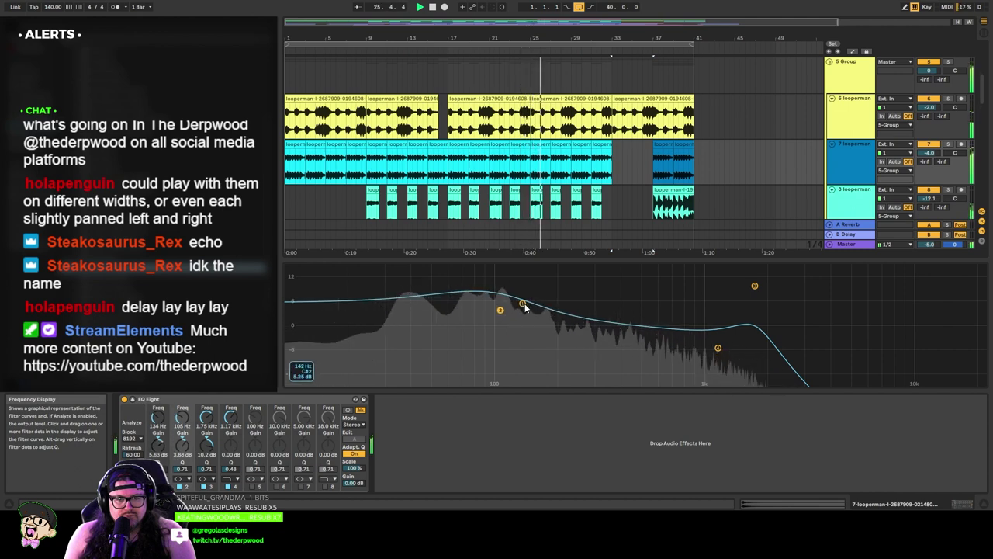
left_click_drag(522, 303, 522, 317)
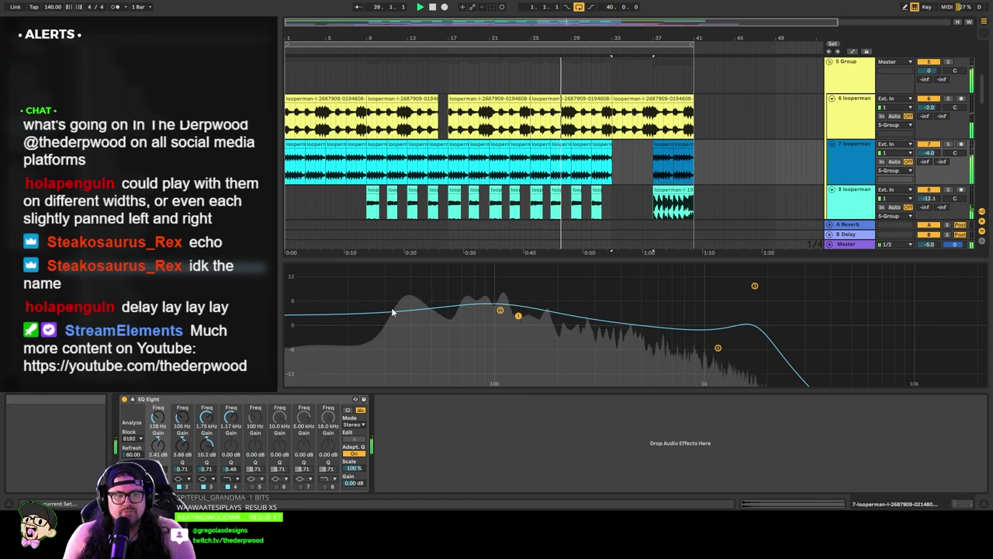
Step: Stop playback, show the Master track's devices and open the GW MixCentric window, placing it clear of the earlier clips
scroll(779, 100, "down", 5)
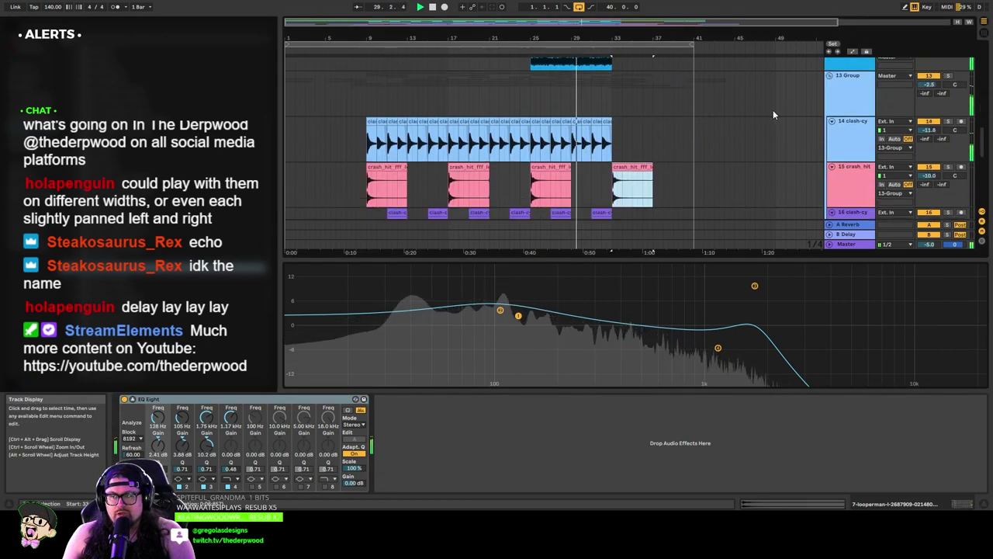
scroll(774, 117, "down", 5)
left_click(853, 243)
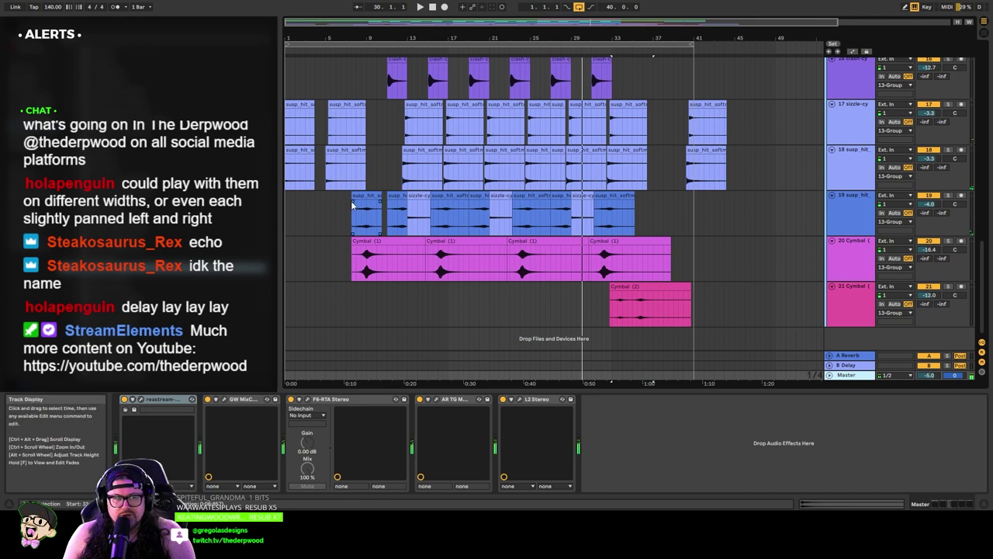
left_click(225, 402)
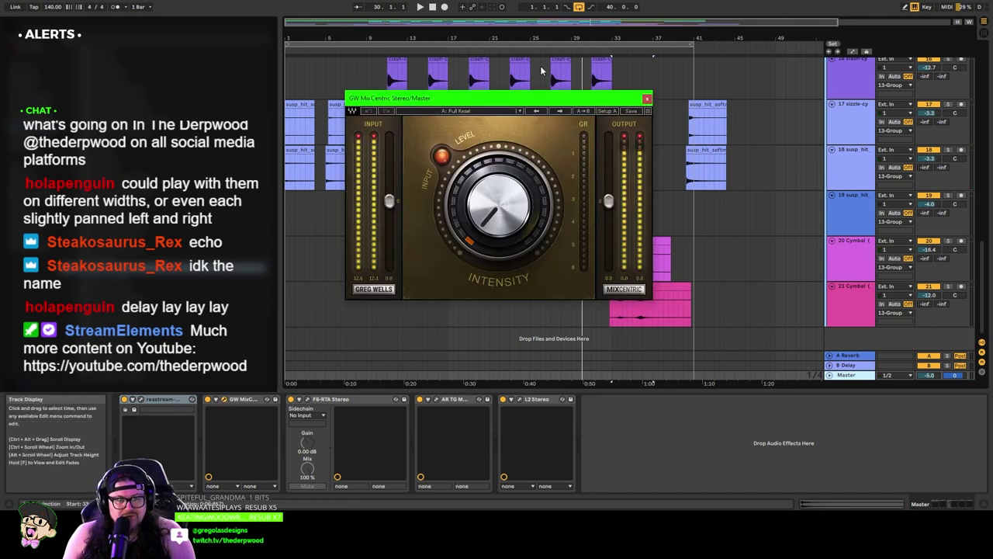
left_click_drag(512, 111, 632, 107)
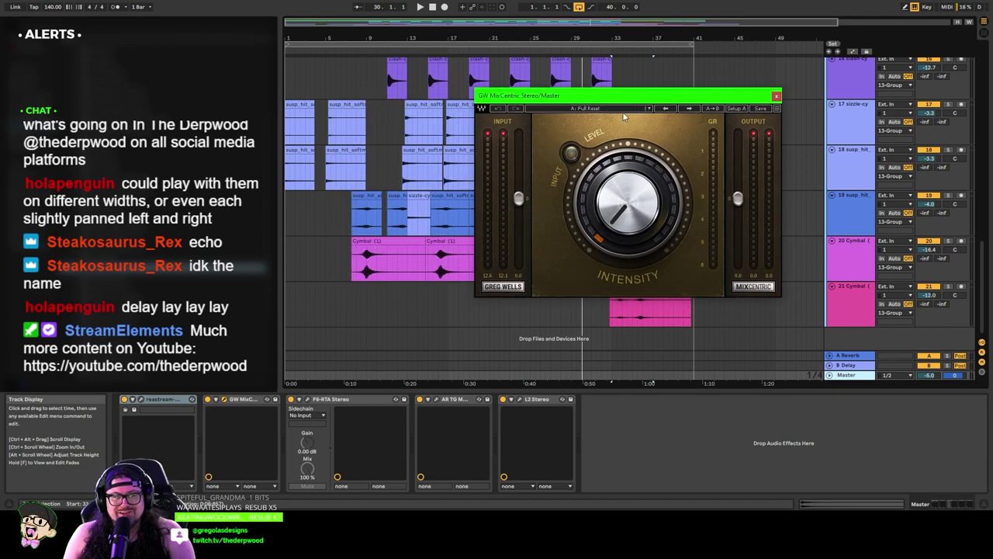
left_click_drag(619, 102, 643, 149)
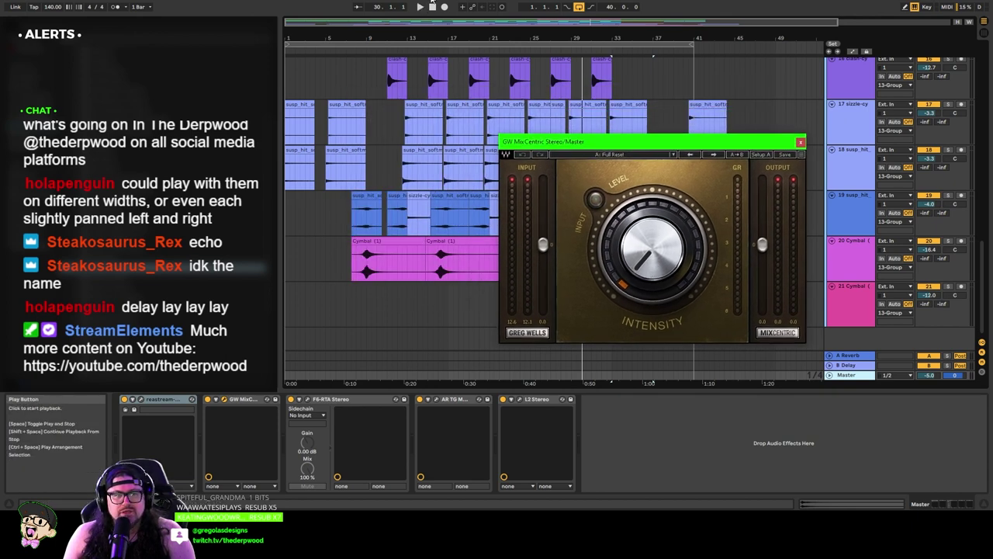
Step: Play from the start, set MixCentric's input to -2.5 and its intensity slightly past the midpoint, and close the plug-in window
left_click(433, 7)
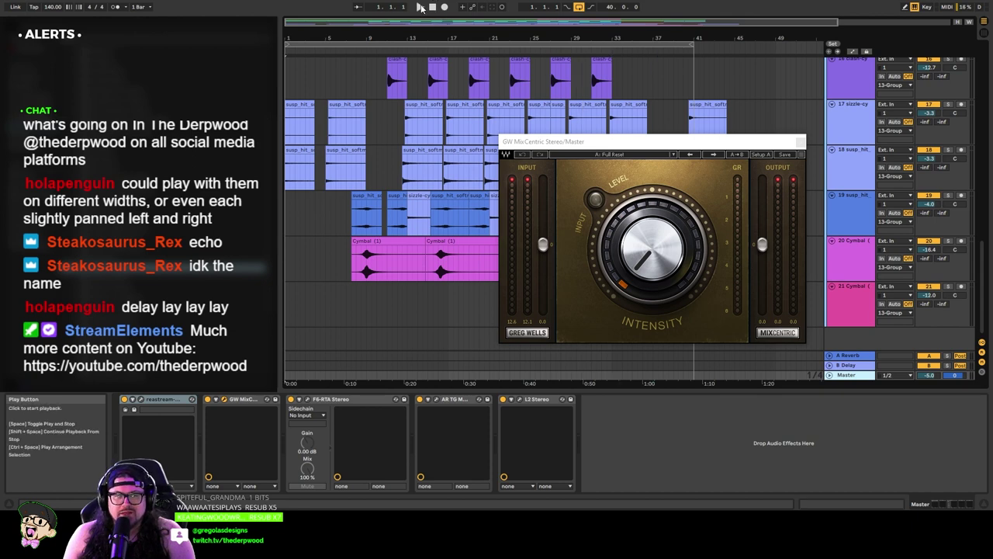
left_click(545, 182)
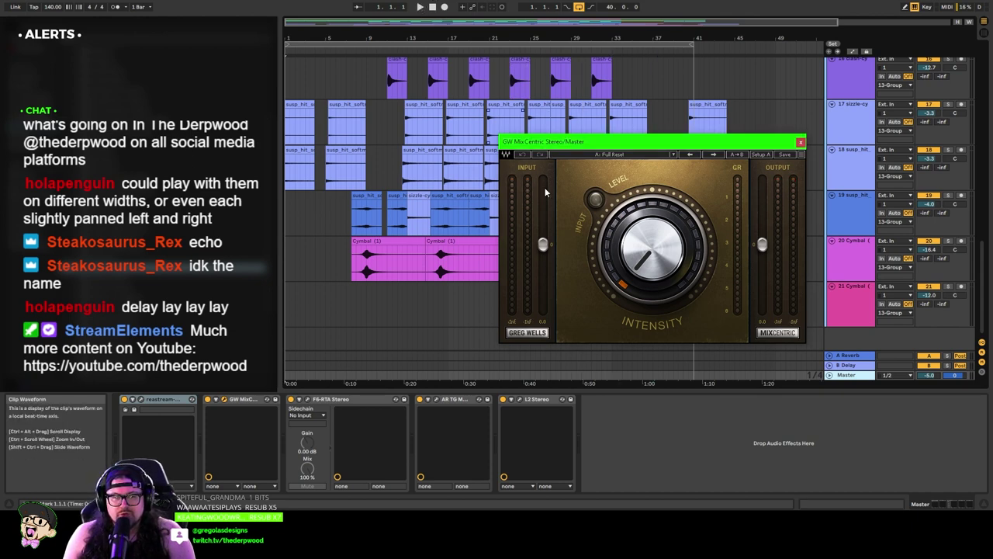
key("space")
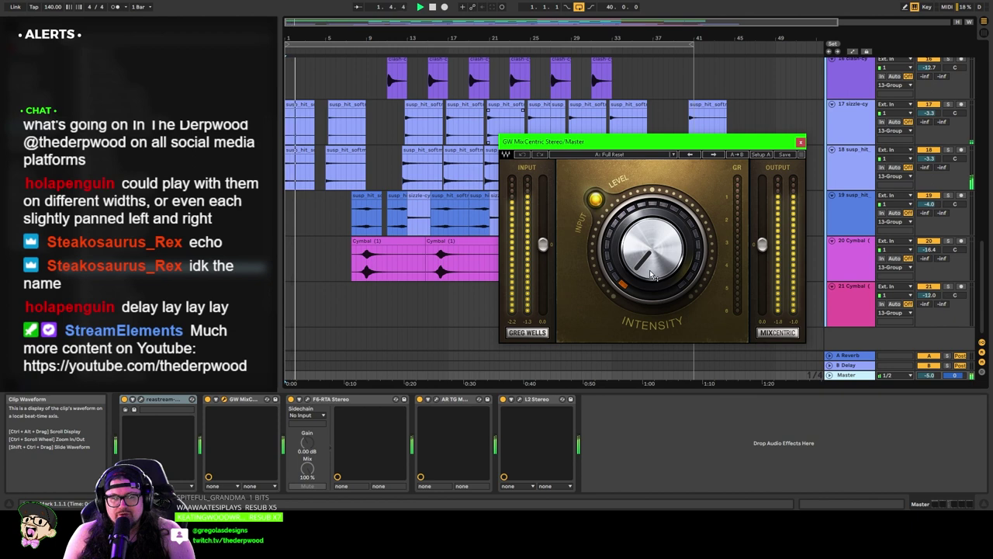
left_click_drag(652, 248, 652, 203)
left_click_drag(543, 244, 543, 253)
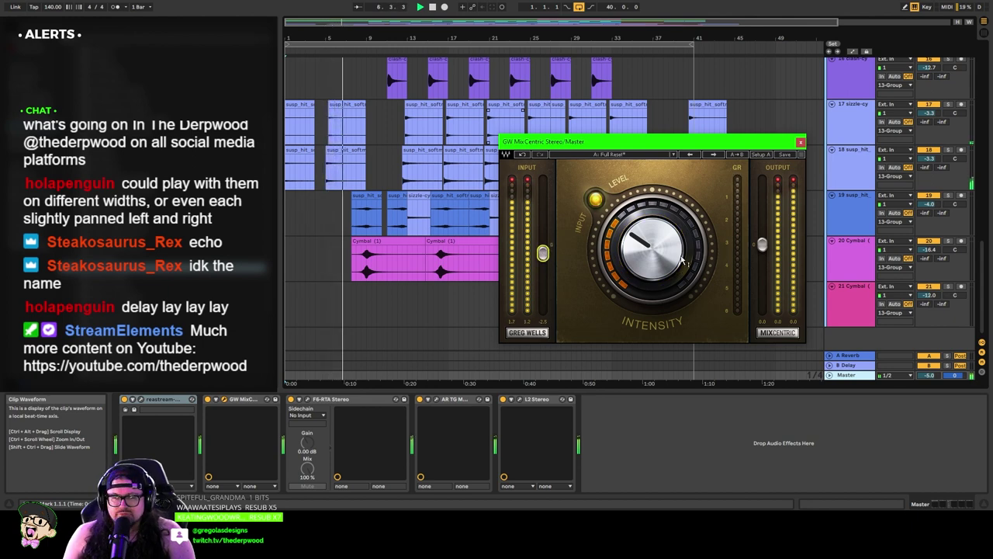
left_click_drag(652, 233, 652, 217)
left_click(526, 180)
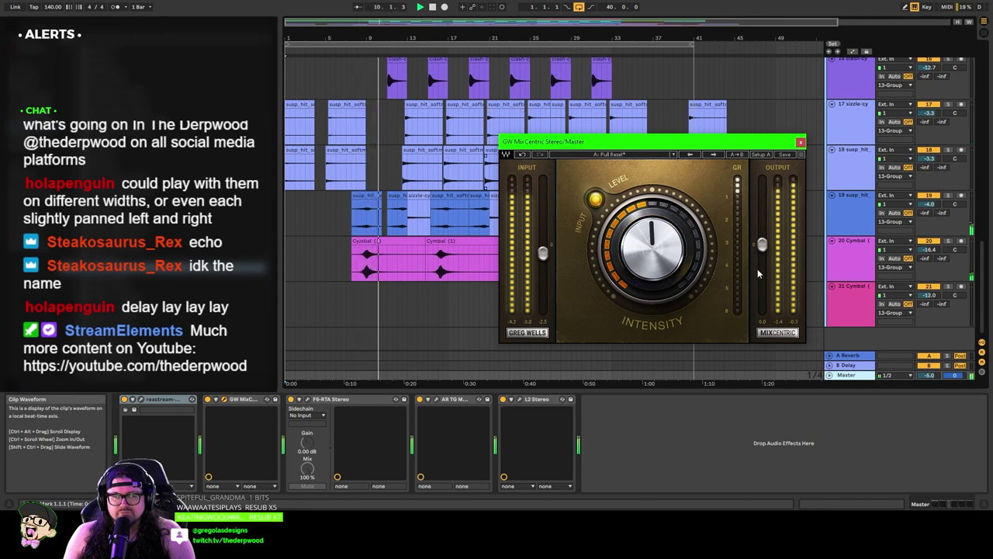
left_click_drag(652, 233, 651, 213)
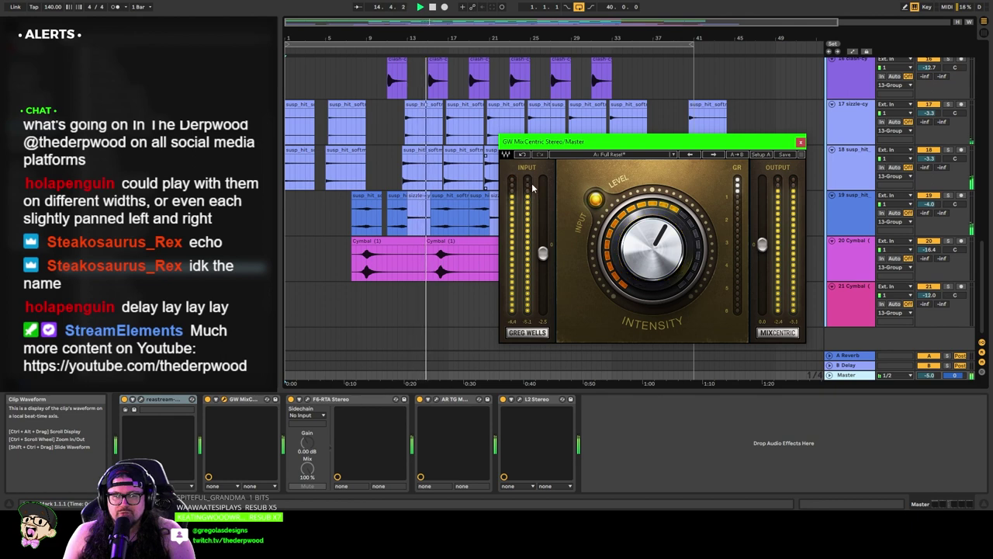
left_click(801, 144)
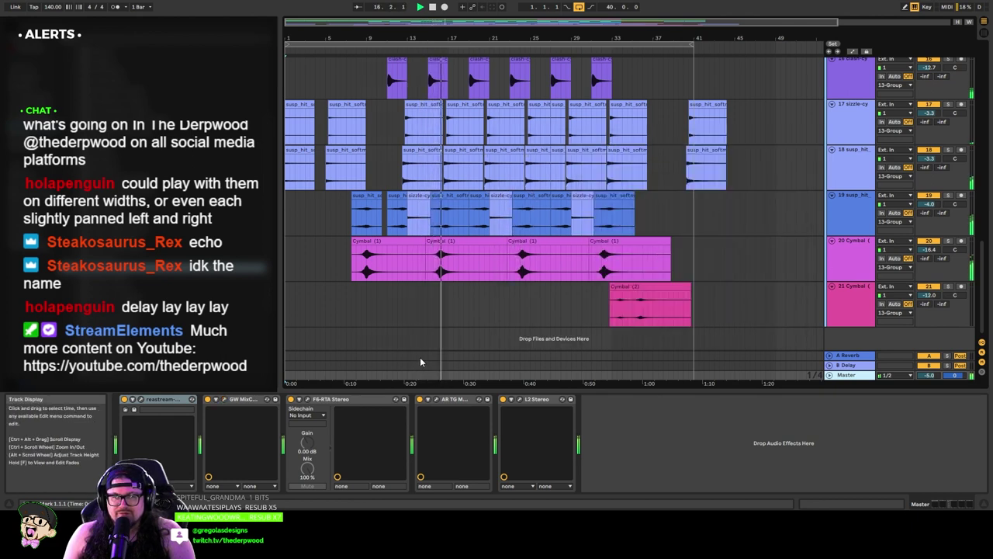
Step: Open the Master's F6-RTA equalizer, play from the start, lift band 1 slightly in the lows and boost band 2 by 3.5 dB around 105 Hz
left_click(309, 399)
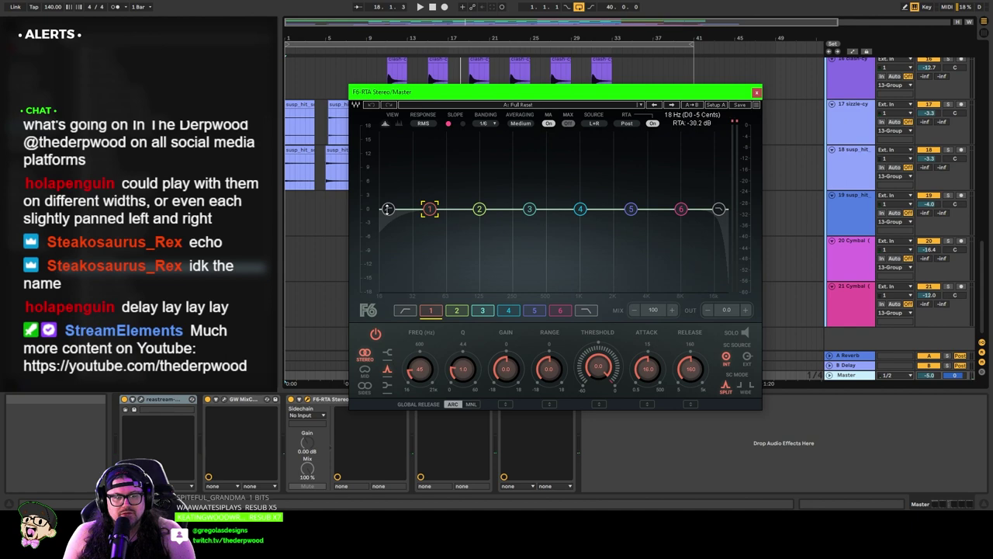
left_click_drag(497, 96, 495, 90)
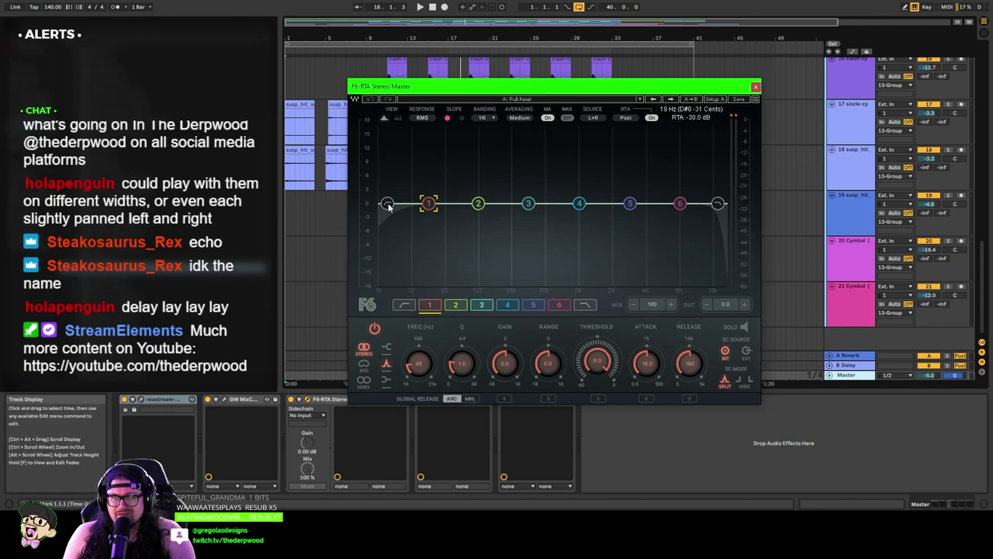
key("space")
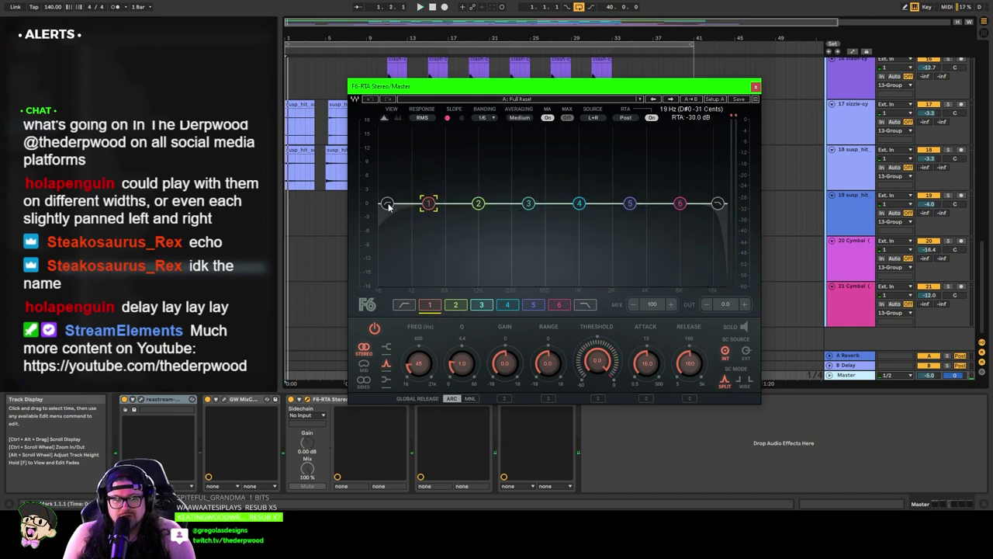
key("space")
mouse_move(389, 206)
left_mouse_down()
mouse_move(444, 204)
mouse_move(405, 200)
left_mouse_up()
left_click_drag(478, 204, 468, 188)
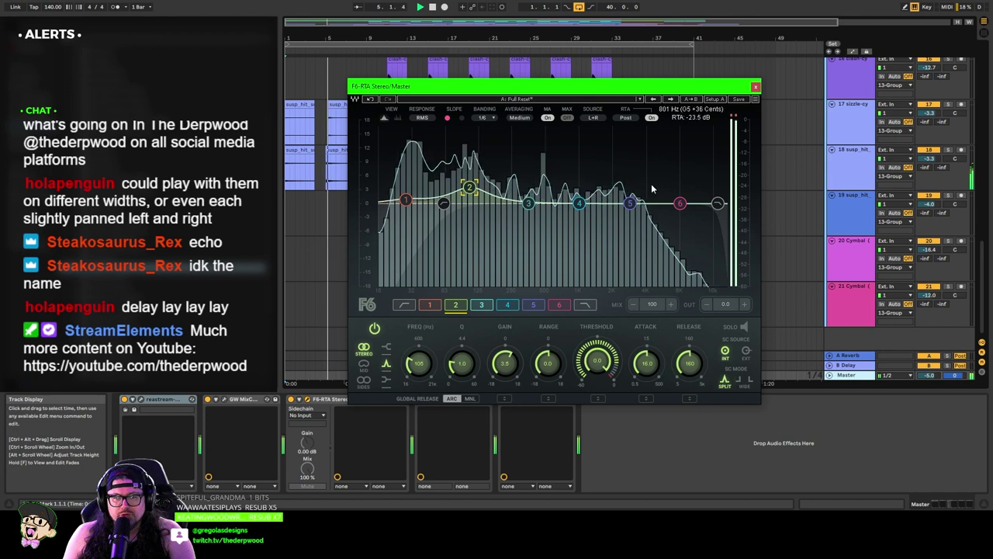
Step: Boost F6 bands 3 and 4 about 3 dB near 250 Hz and 3865 Hz, band 5 by 3.3 dB at 6450 Hz, and band 6 by 2.5 dB
left_click_drag(719, 203, 700, 192)
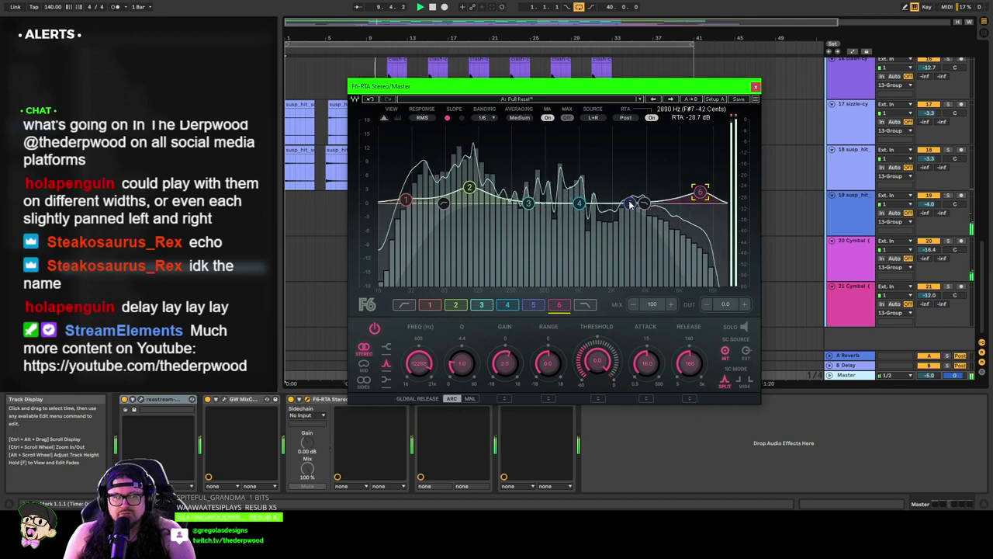
left_click_drag(631, 203, 605, 210)
left_click_drag(529, 202, 512, 188)
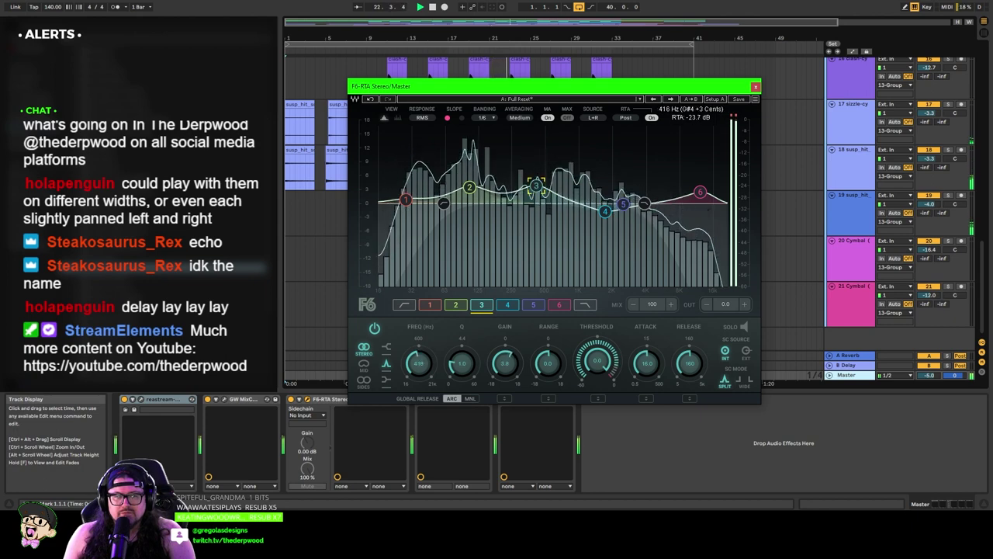
left_click_drag(605, 211, 607, 188)
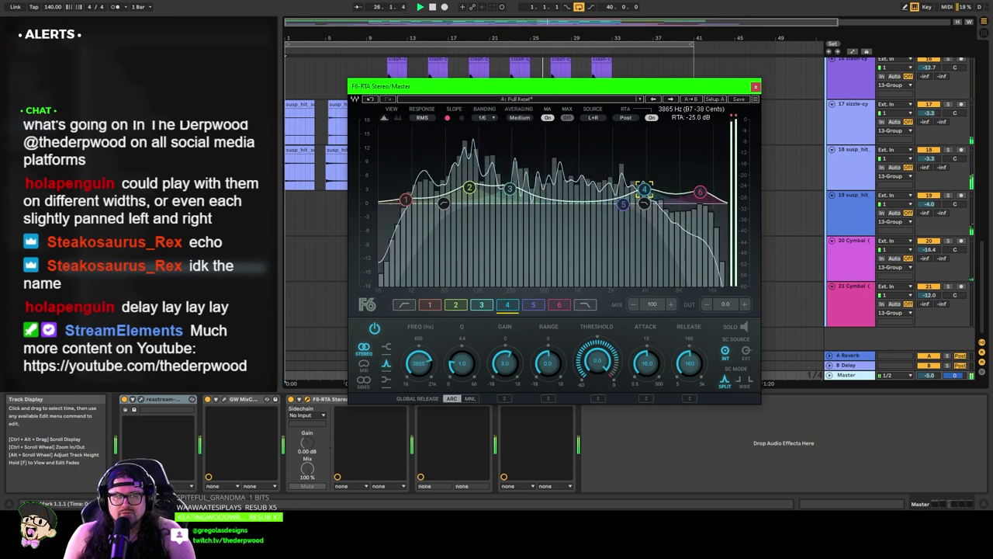
left_click_drag(623, 206, 624, 195)
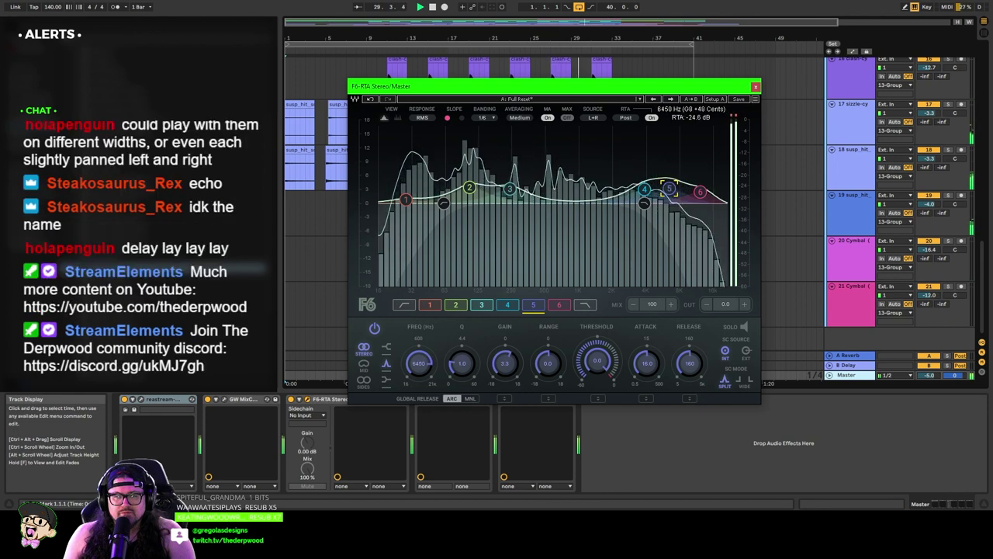
Step: In F6-RTA, shift band 4 to about 3148 Hz, set the output to -6.0, raise band 6 to 4.2 dB around 12377 Hz, and close the plug-in
left_click(644, 189)
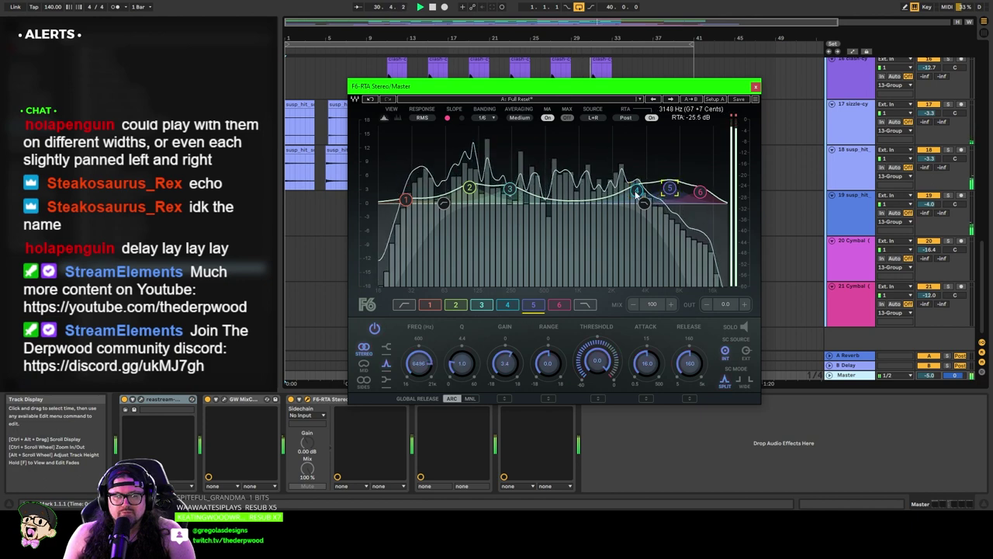
left_click(700, 192)
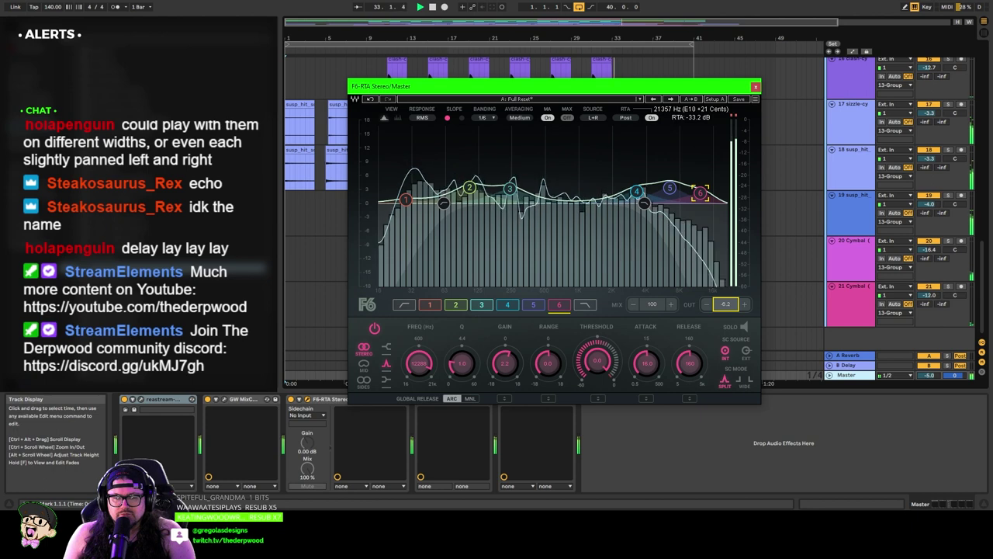
left_click(668, 188)
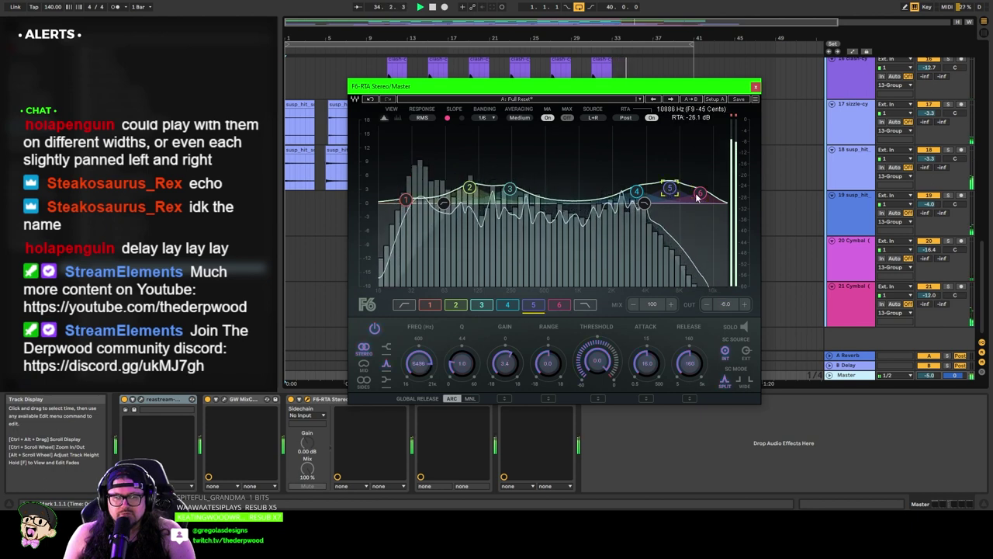
left_click_drag(699, 185, 702, 174)
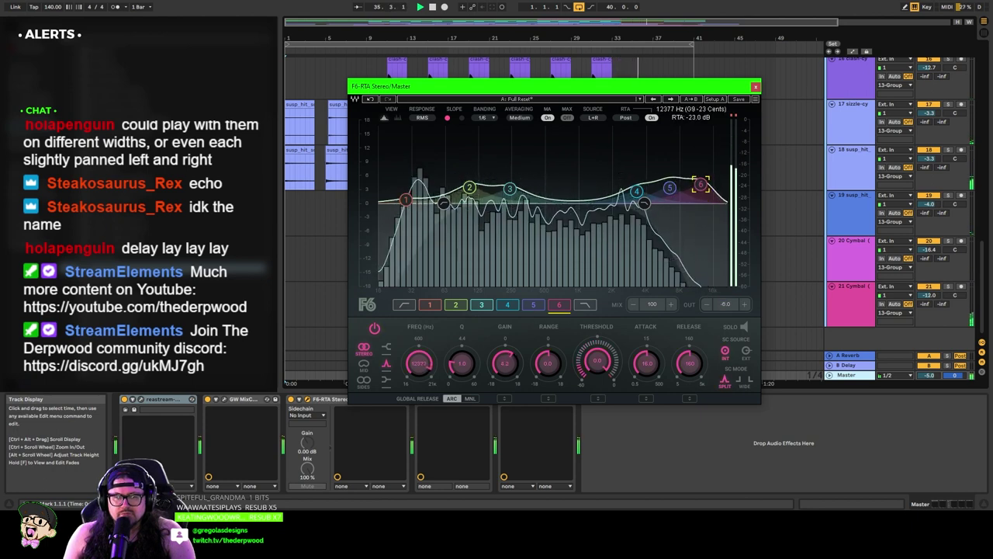
left_click(755, 86)
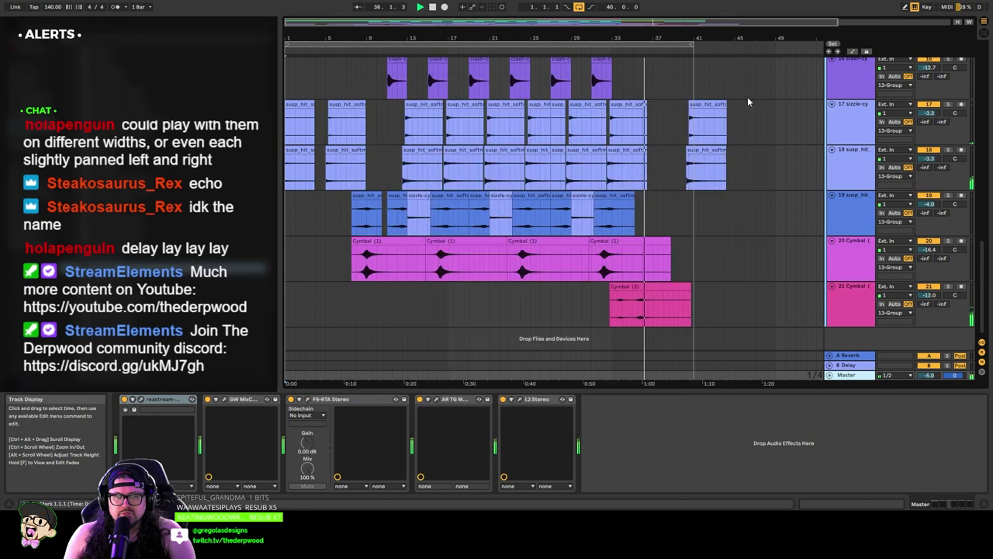
Step: Open the Master's AR TG Mastering plug-in, load Yoad Nevo's Mastering 1 preset, audition it, and close the window
left_click(436, 399)
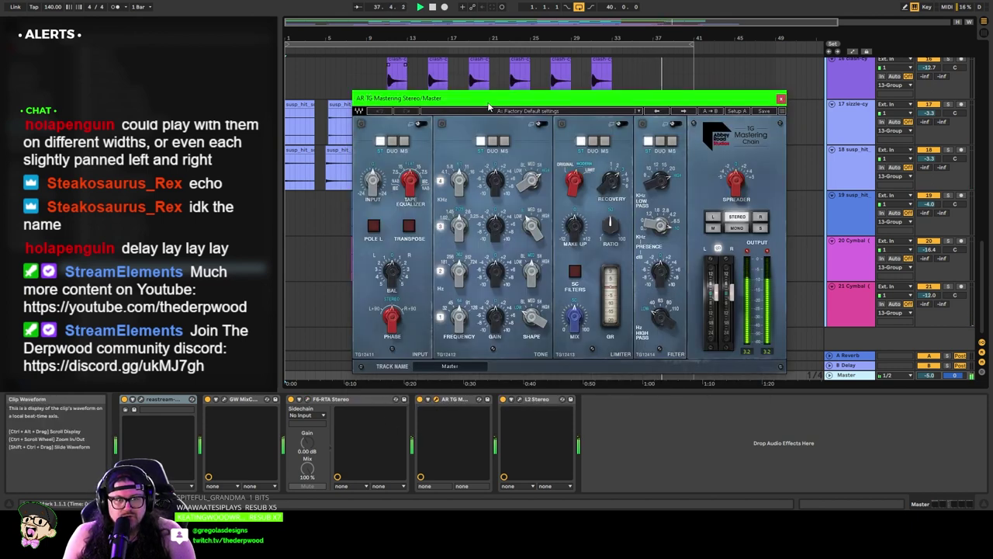
left_click_drag(489, 106, 479, 94)
left_click(518, 99)
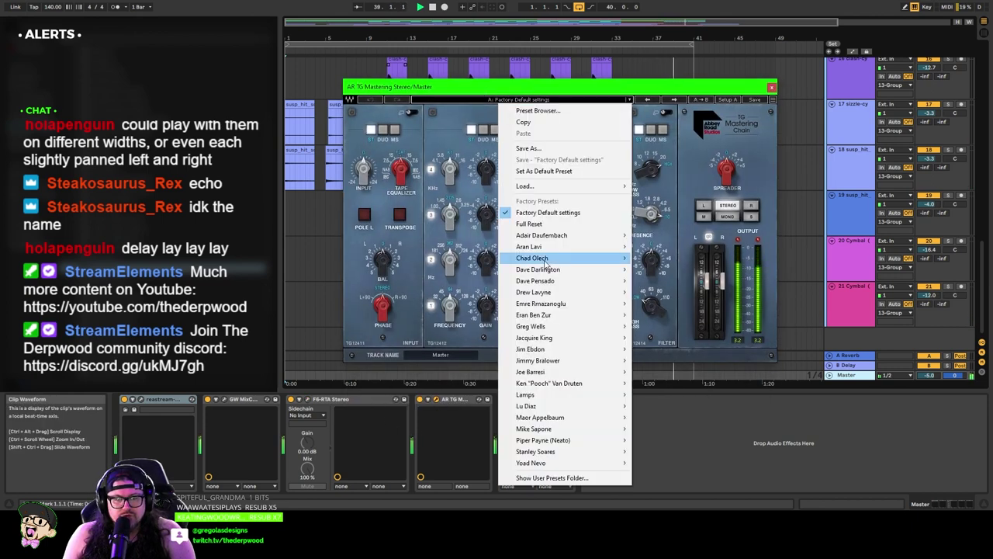
mouse_move(553, 465)
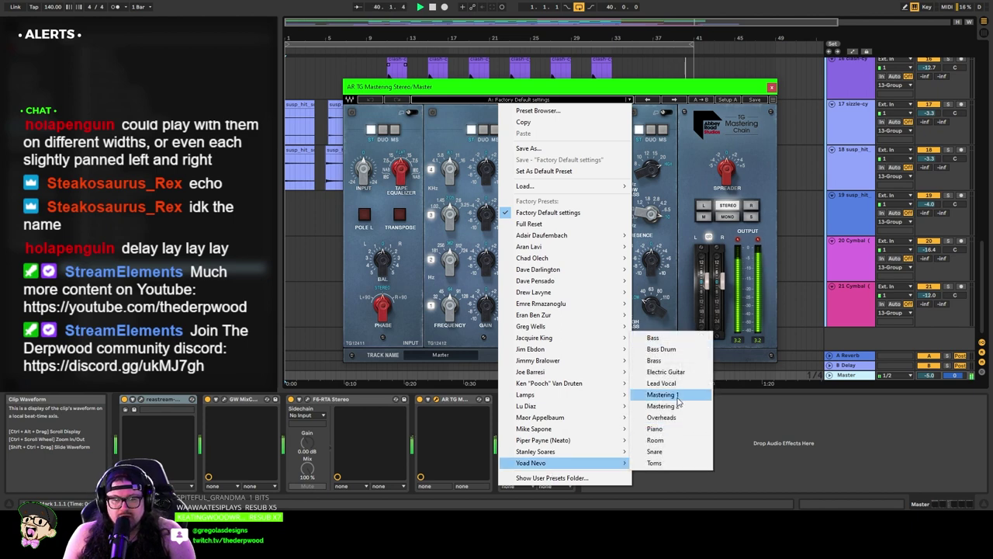
left_click(663, 394)
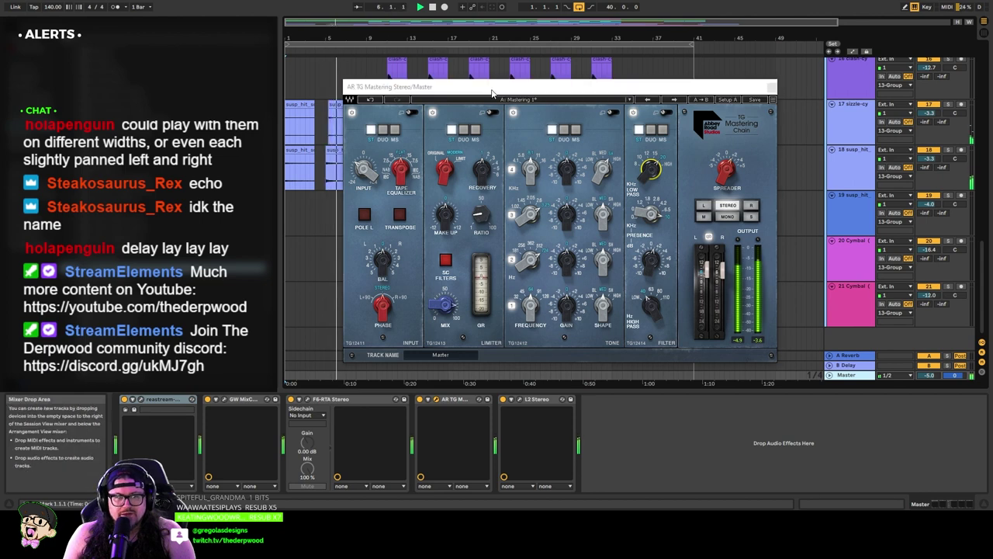
left_click(605, 90)
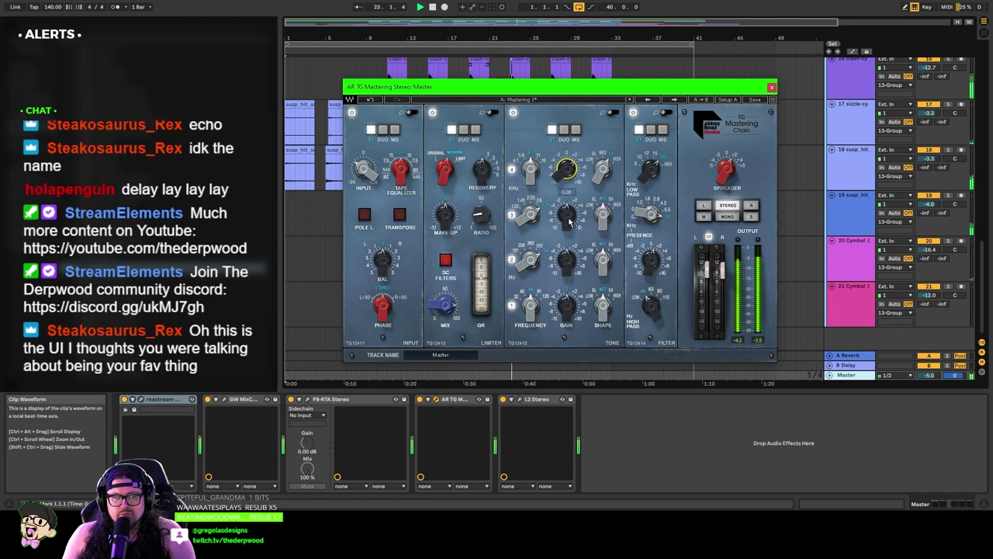
left_click(771, 88)
Step: Open the Master's L2 Ultramaximizer, load the Hi Res CD Master preset, and close the plug-in window
left_click(506, 408)
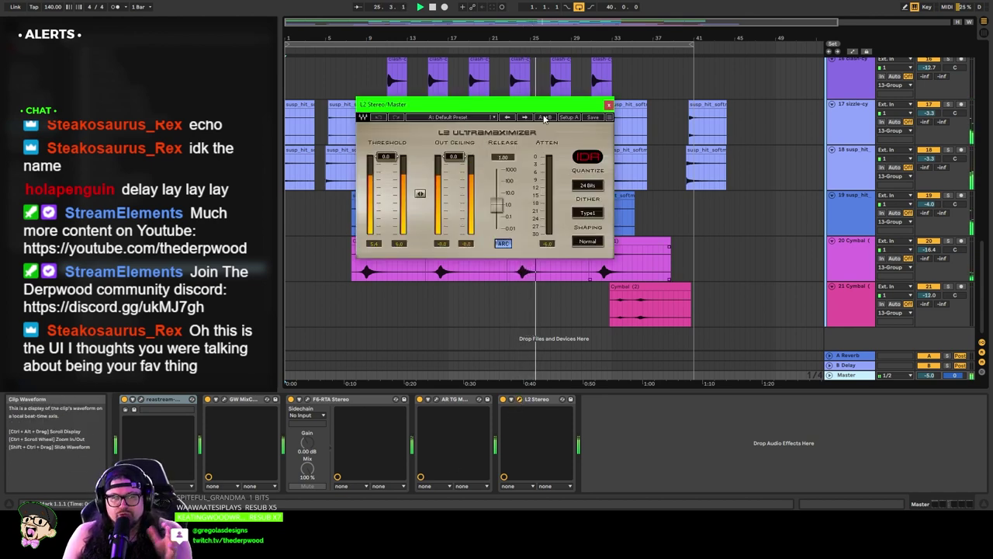
left_click(470, 118)
left_click(517, 293)
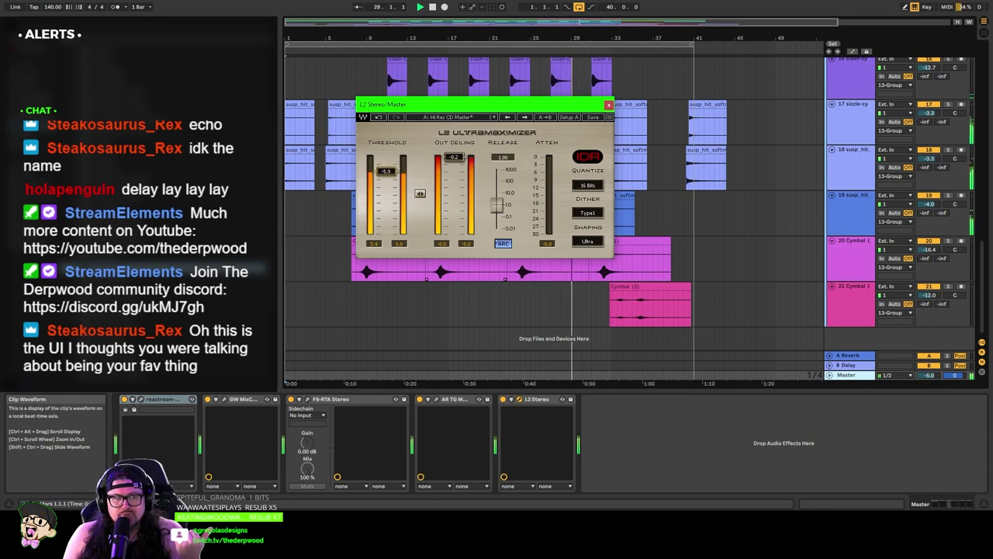
left_click(609, 106)
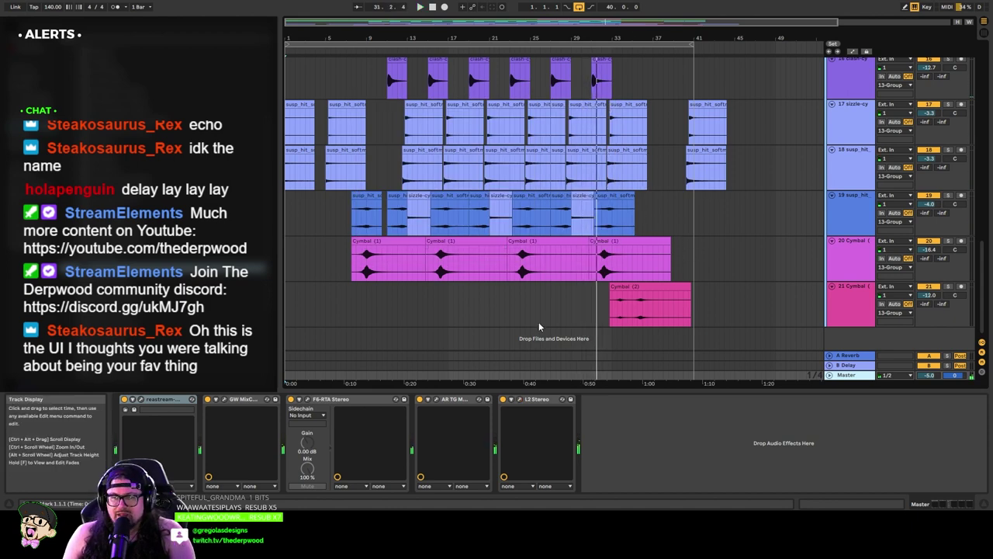
Step: Reopen the Master's F6-RTA, play from the start, move band 6 to about 15564 Hz, boost band 3 slightly below 250 Hz, and close it
left_click(308, 399)
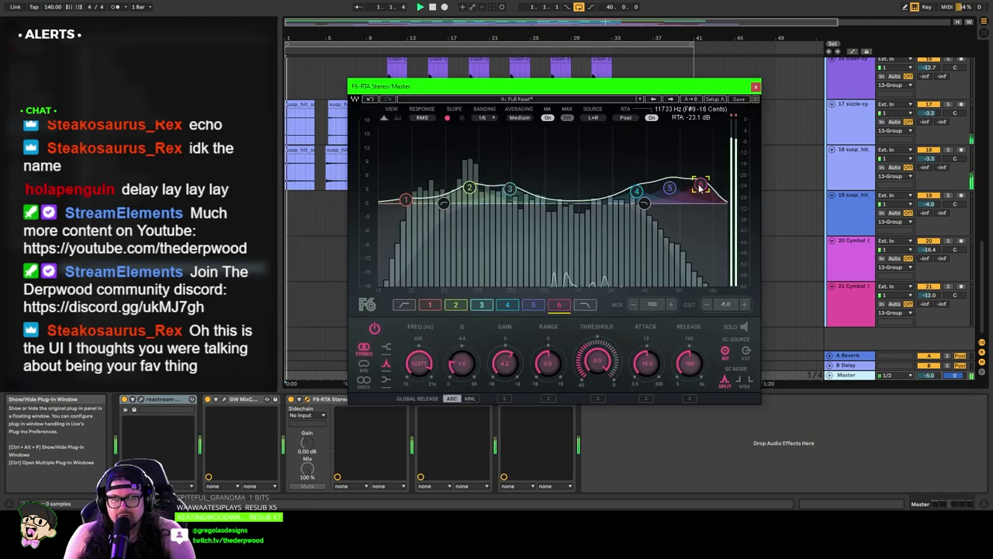
mouse_move(694, 194)
left_mouse_down()
mouse_move(665, 199)
mouse_move(650, 189)
mouse_move(716, 197)
mouse_move(716, 159)
mouse_move(712, 190)
left_mouse_up()
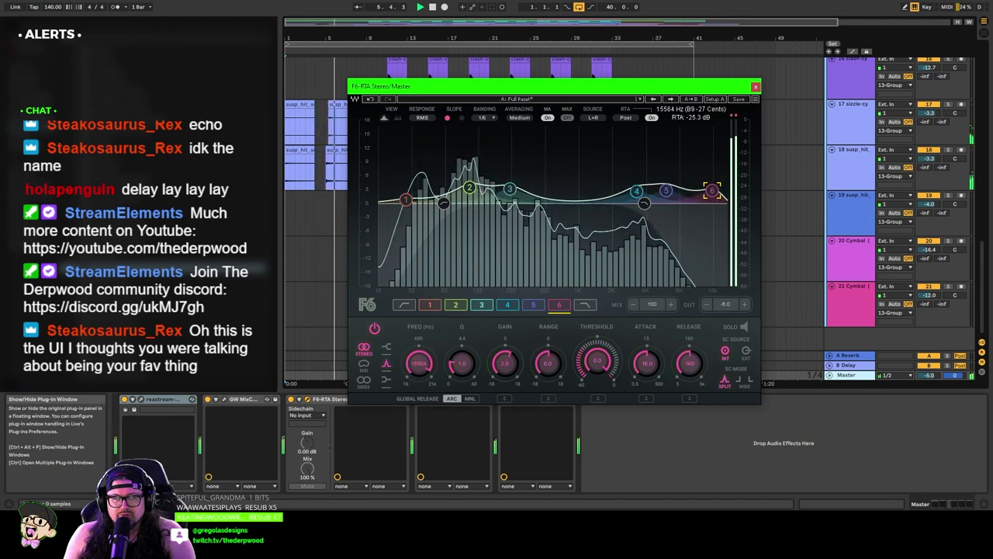
left_click(510, 188)
mouse_move(510, 188)
left_mouse_down()
mouse_move(552, 188)
mouse_move(500, 191)
mouse_move(471, 179)
mouse_move(512, 186)
left_mouse_up()
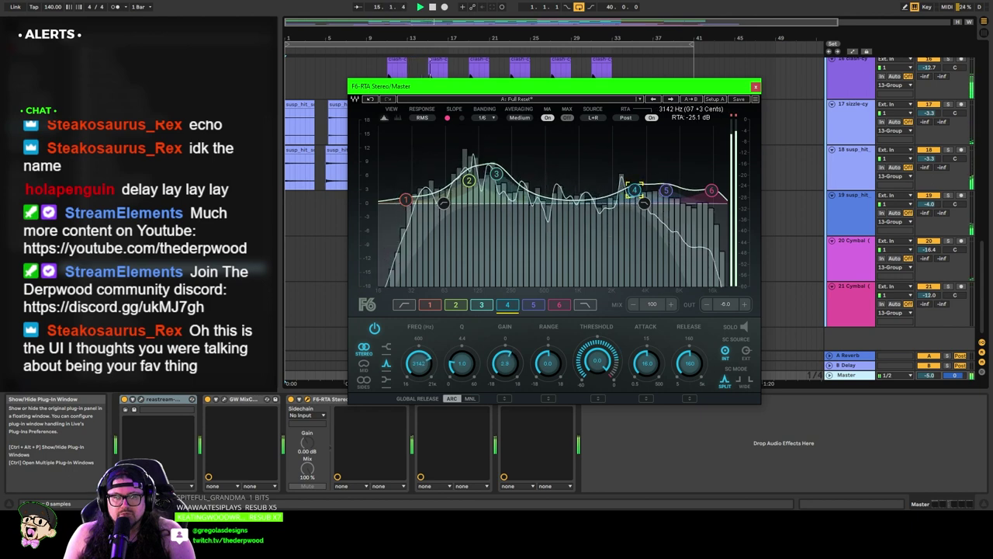
left_click(756, 87)
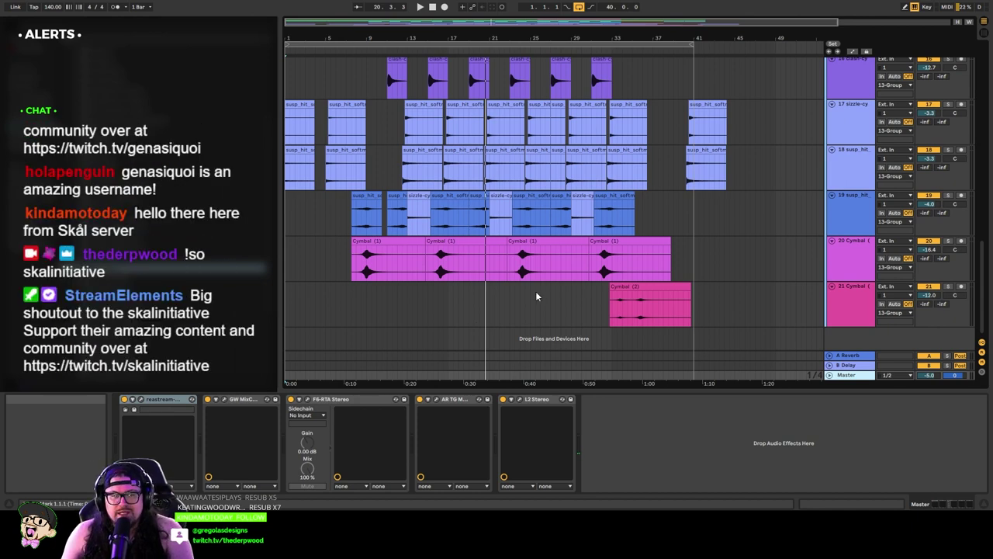
Step: Play from the start, set the cymbal group's EQ Eight band 3 to 7.46 kHz at 2.81 dB, band 4 to -1.07 dB, and its volume to -4.4
left_click(443, 309)
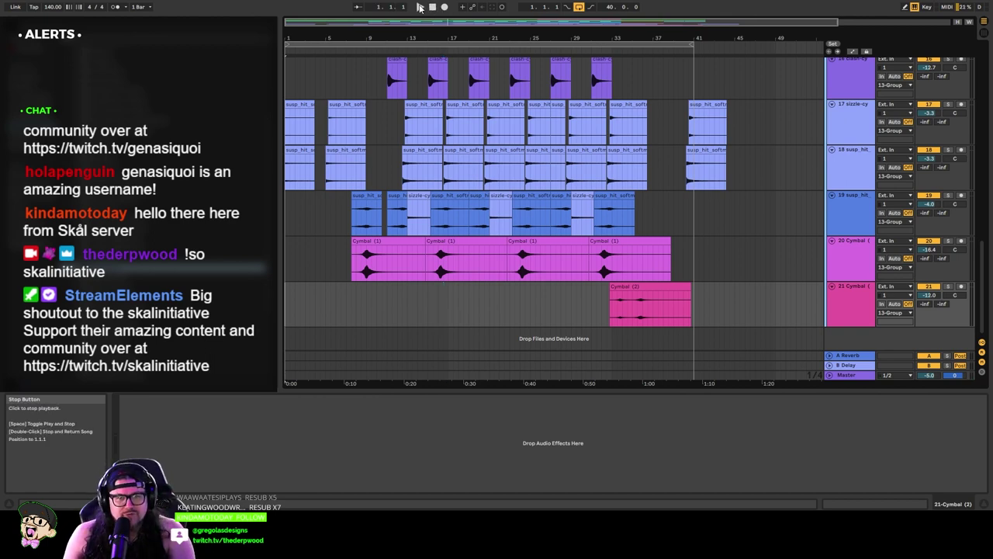
left_click(420, 7)
left_click(494, 318)
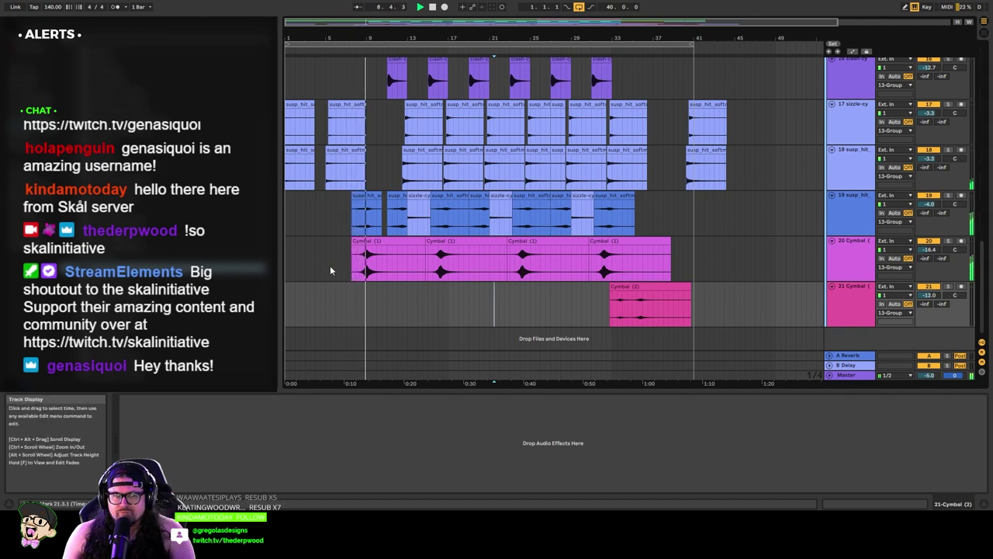
scroll(329, 265, "up", 5)
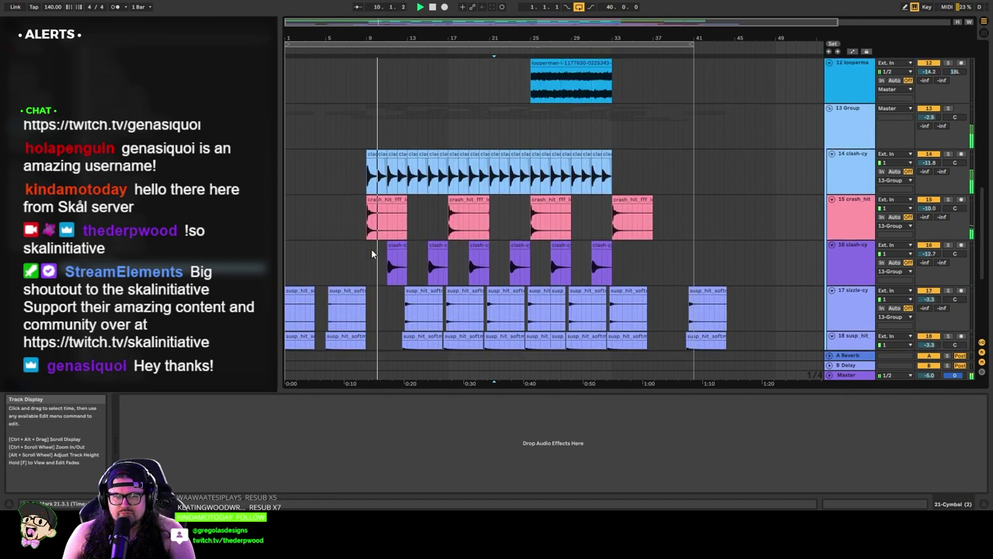
scroll(332, 237, "down", 4)
scroll(343, 234, "up", 4)
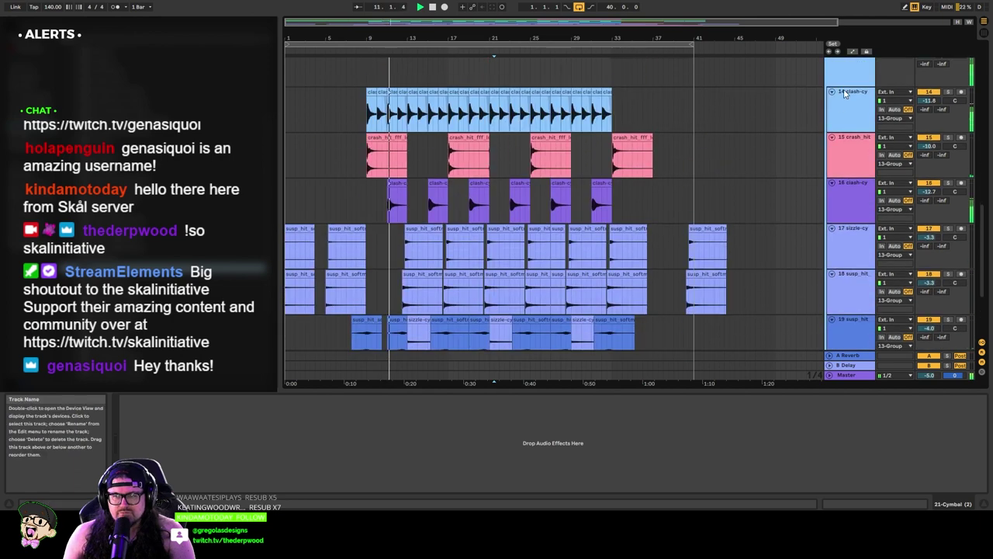
left_click(838, 105)
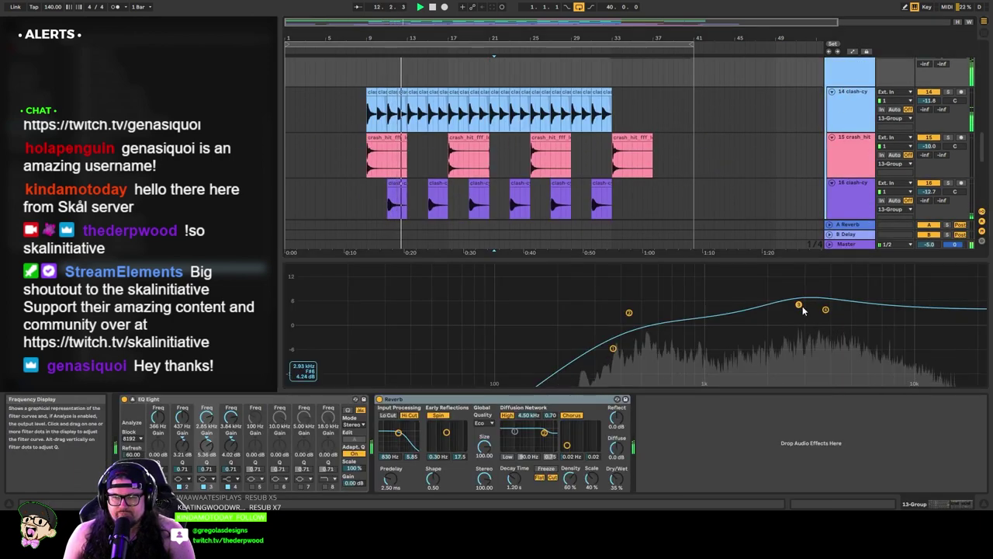
left_click_drag(799, 304, 884, 315)
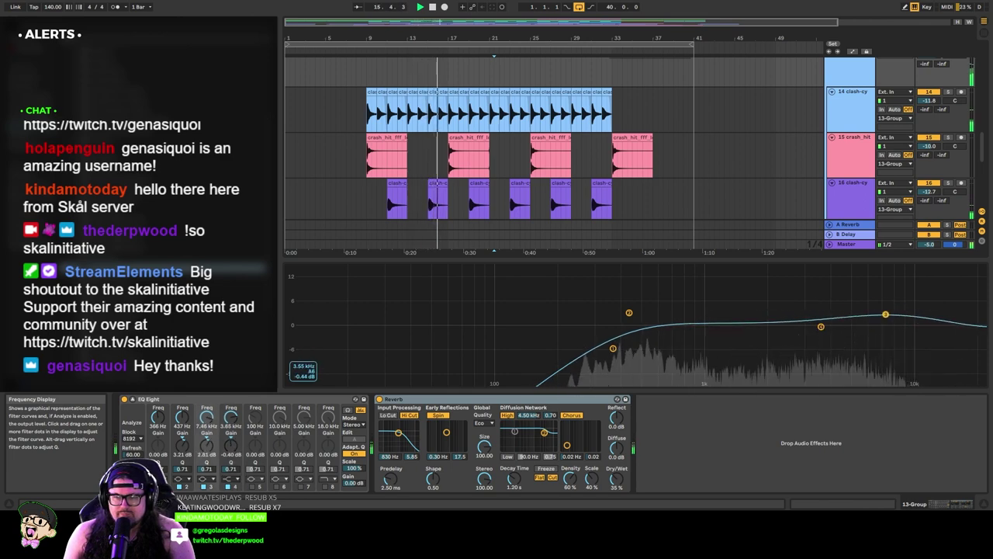
scroll(745, 120, "up", 3)
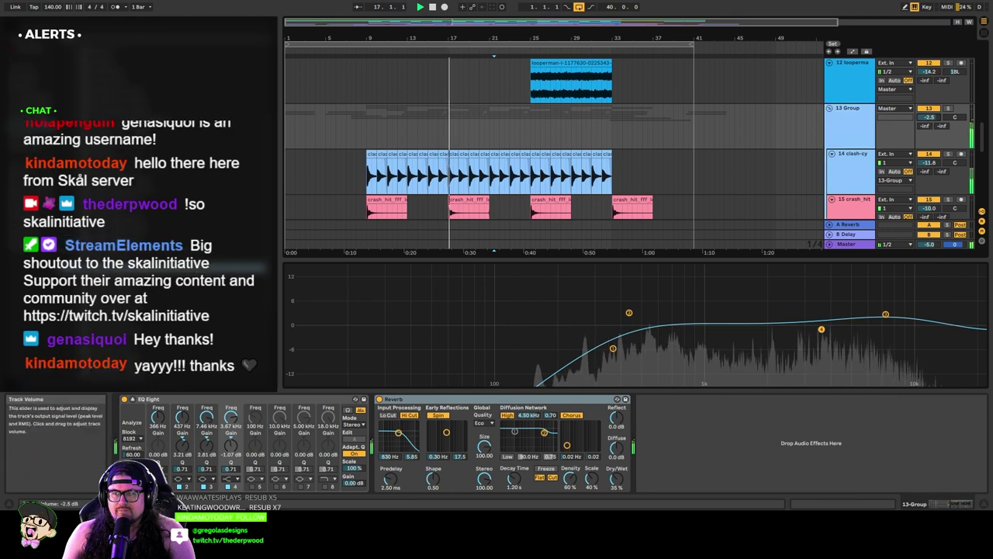
mouse_move(929, 117)
left_mouse_down()
mouse_move(929, 132)
mouse_move(929, 123)
left_mouse_up()
Step: Open the Master's F6-RTA, move band 3 to about 313 Hz at 4.5 dB, and shift band 4 down to about 1537 Hz
left_click(847, 244)
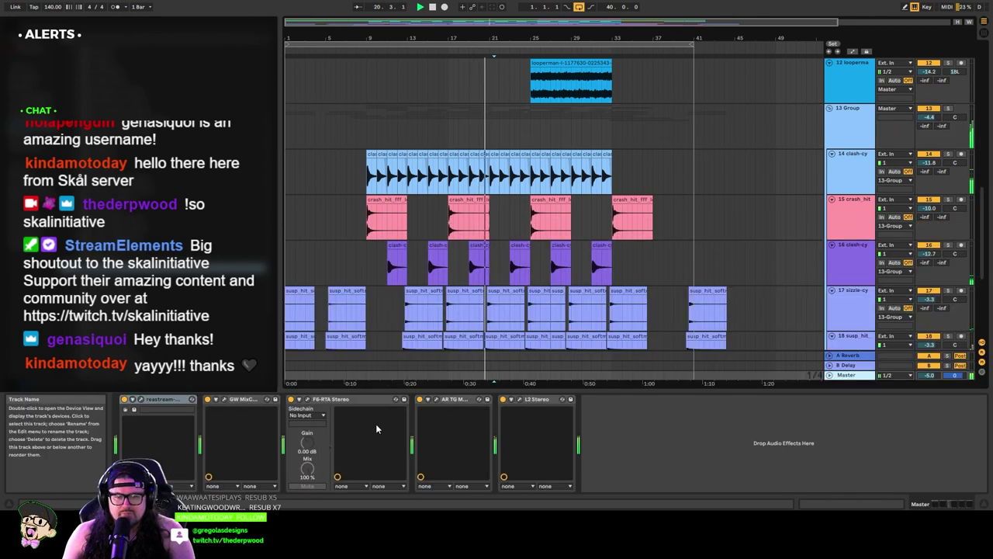
left_click(309, 400)
left_click_drag(635, 189, 627, 189)
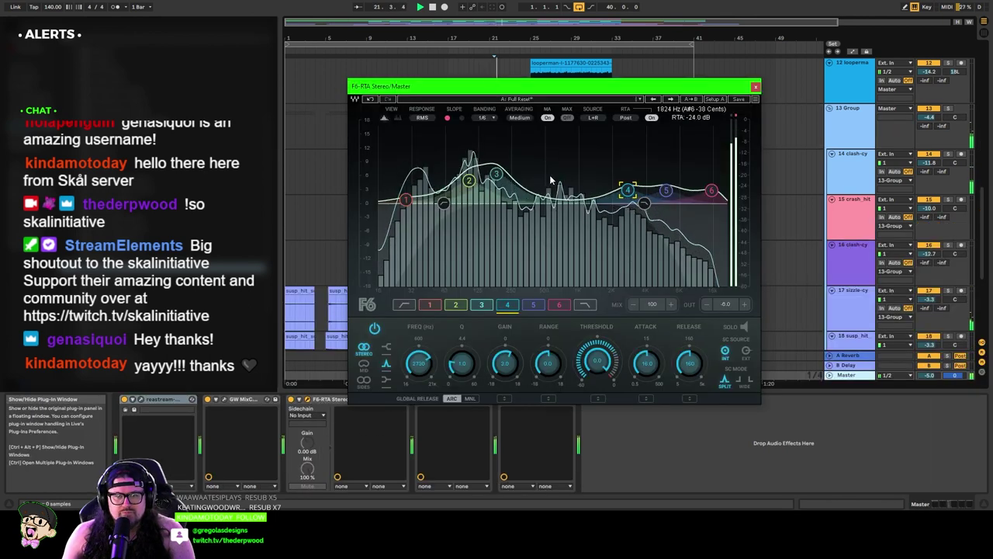
left_click_drag(497, 173, 522, 180)
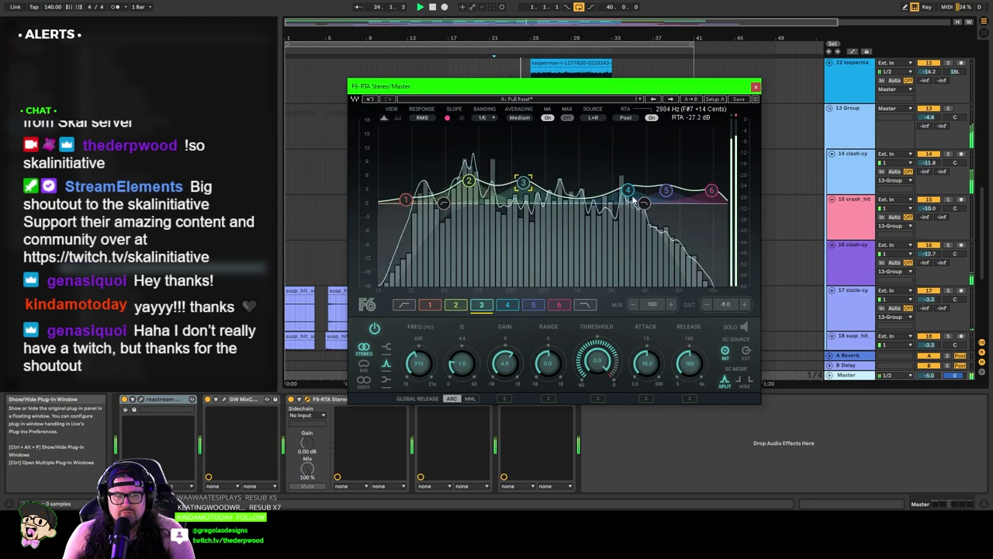
left_click_drag(627, 191, 600, 187)
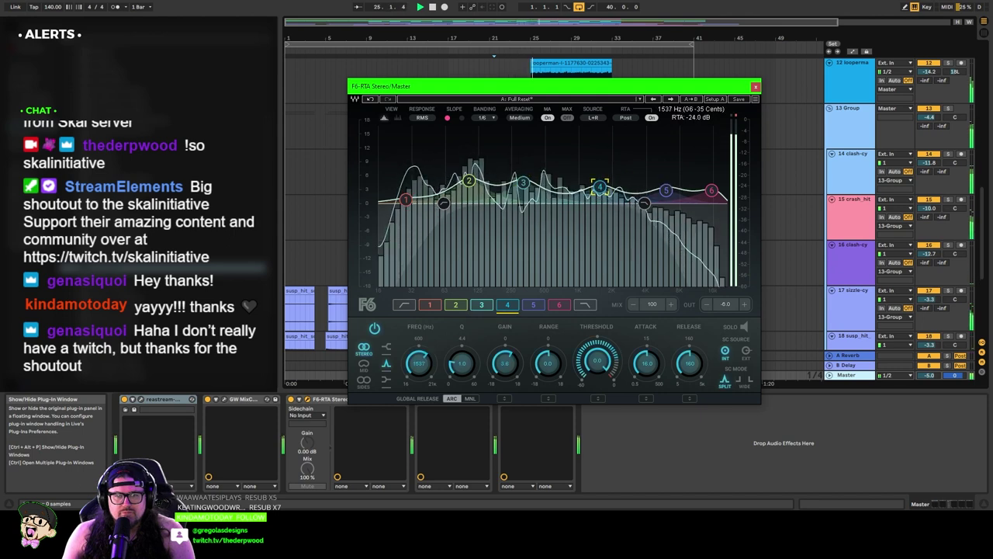
Step: Move F6 band 5 down to around 4 kHz and band 6 to about 6471 Hz at 3.7 dB, and close the plug-in window
mouse_move(664, 191)
left_mouse_down()
mouse_move(594, 187)
mouse_move(645, 187)
left_mouse_up()
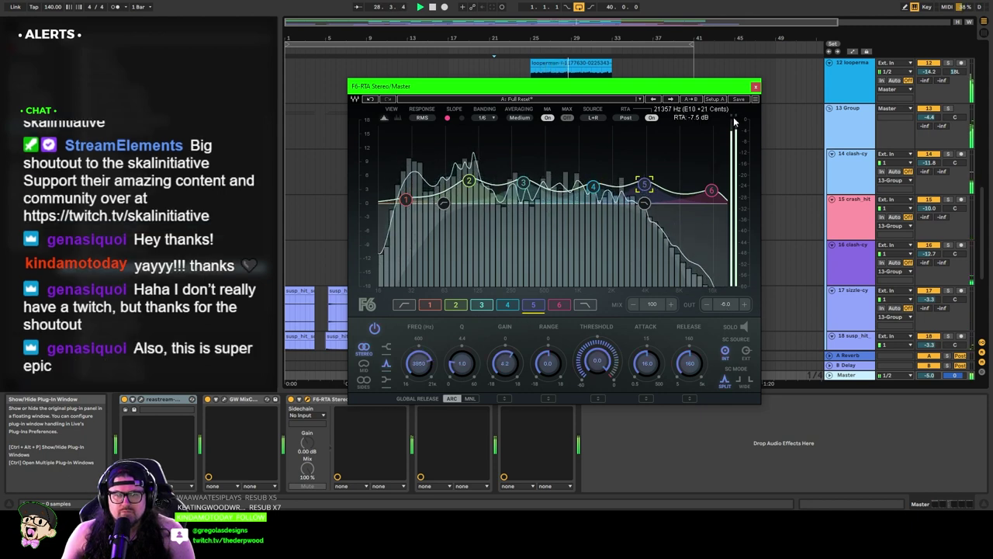
left_click_drag(593, 186, 644, 188)
left_click_drag(712, 190, 669, 186)
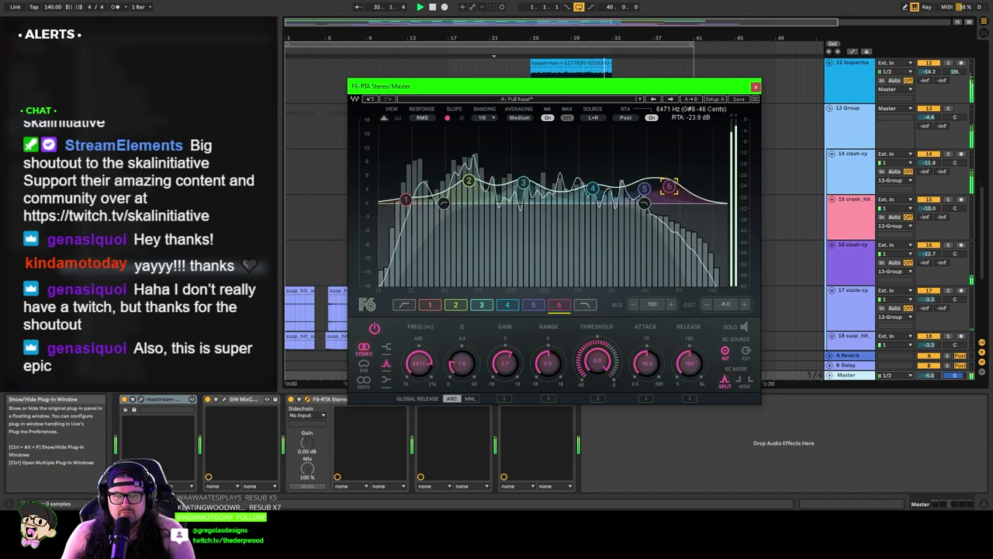
left_click(758, 87)
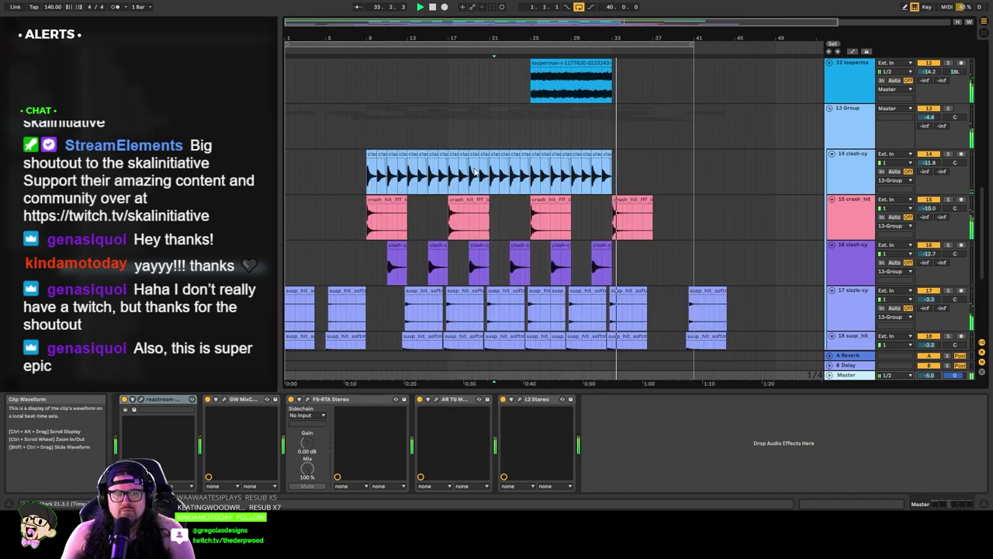
Step: Show the Master's TG Mastering and F6-RTA windows, and boost F6 band 2 to 6.7 dB around 129 Hz
scroll(508, 220, "up", 2)
scroll(508, 220, "up", 8)
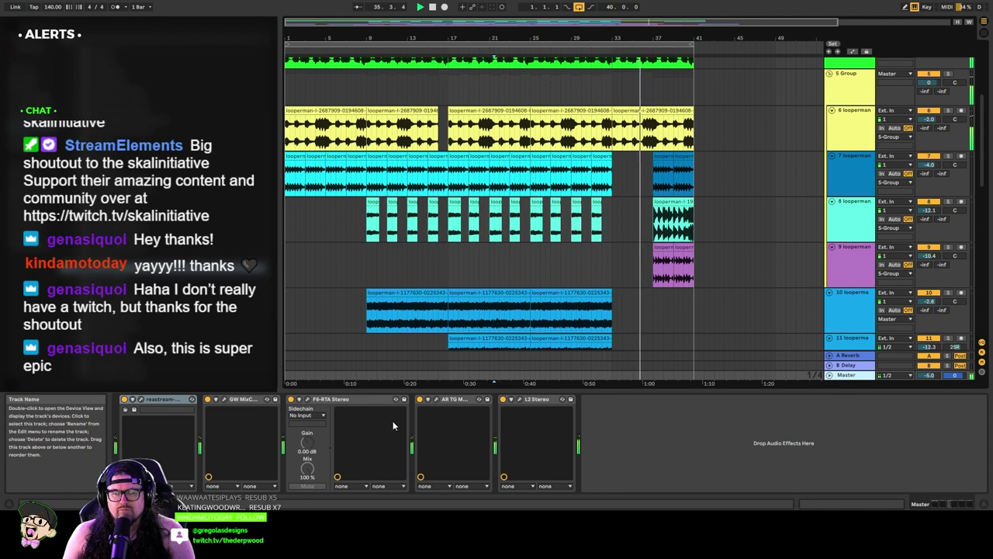
left_click(437, 399)
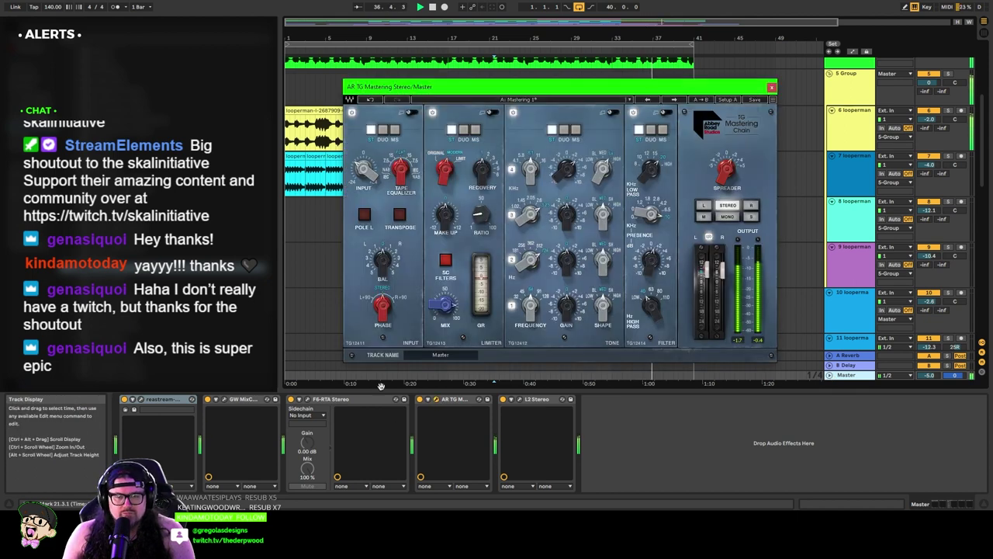
left_click(307, 399)
left_click(472, 169)
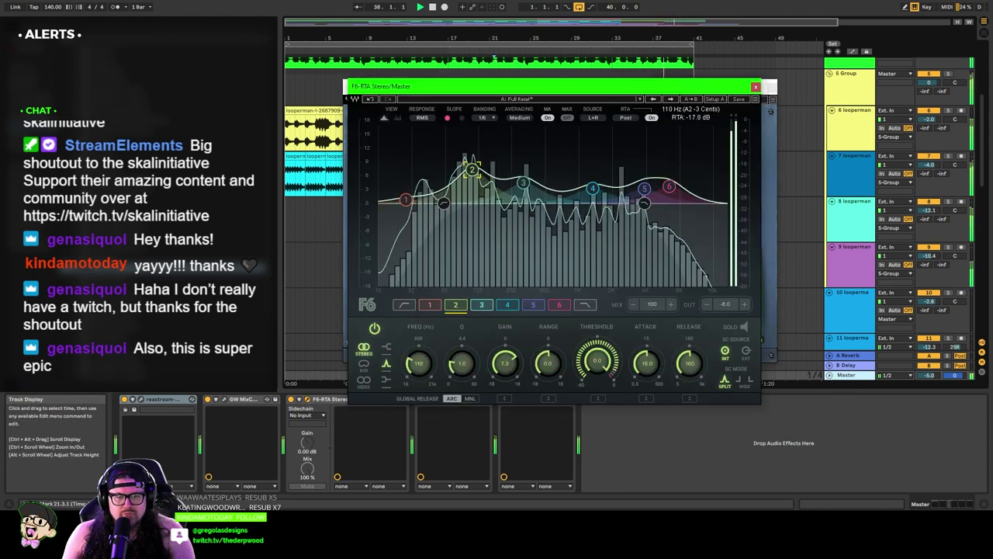
left_click_drag(471, 164, 480, 167)
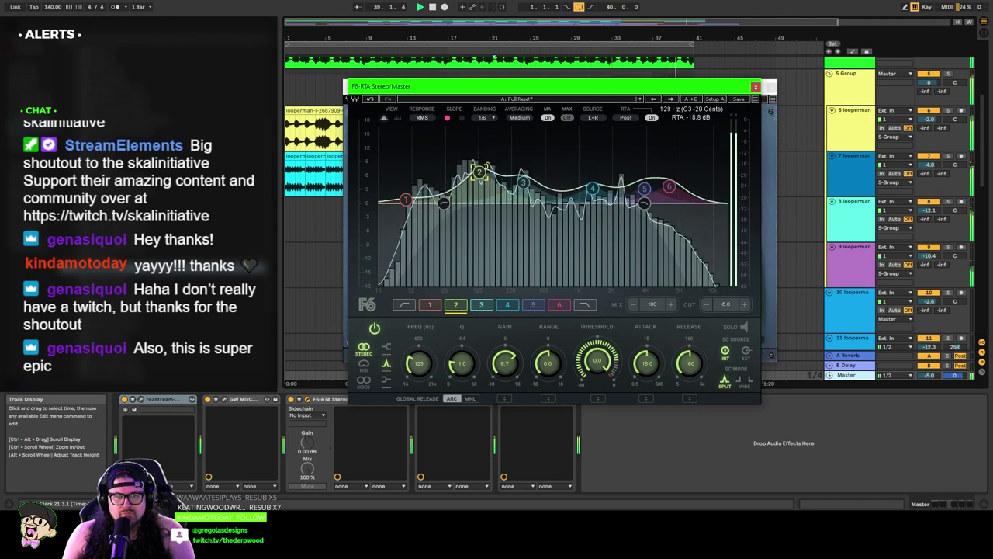
Step: Nudge the Master's F6-RTA band 1 slightly higher in frequency, set band 2 to 121 Hz at 5.7 dB, and close the plug-in windows
mouse_move(405, 200)
left_mouse_down()
mouse_move(411, 187)
mouse_move(409, 199)
left_mouse_up()
left_click_drag(480, 173, 477, 176)
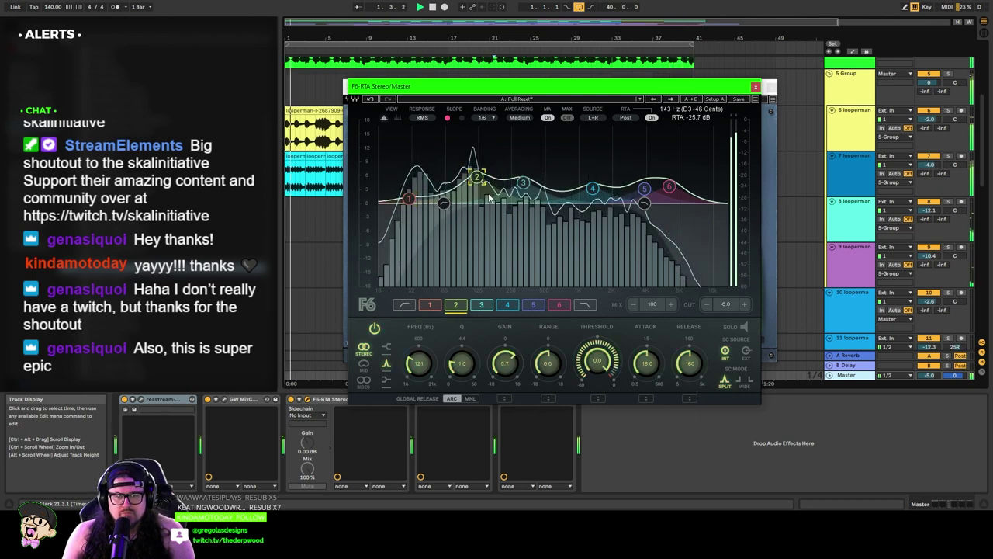
left_click(755, 87)
left_click(735, 92)
left_click(770, 87)
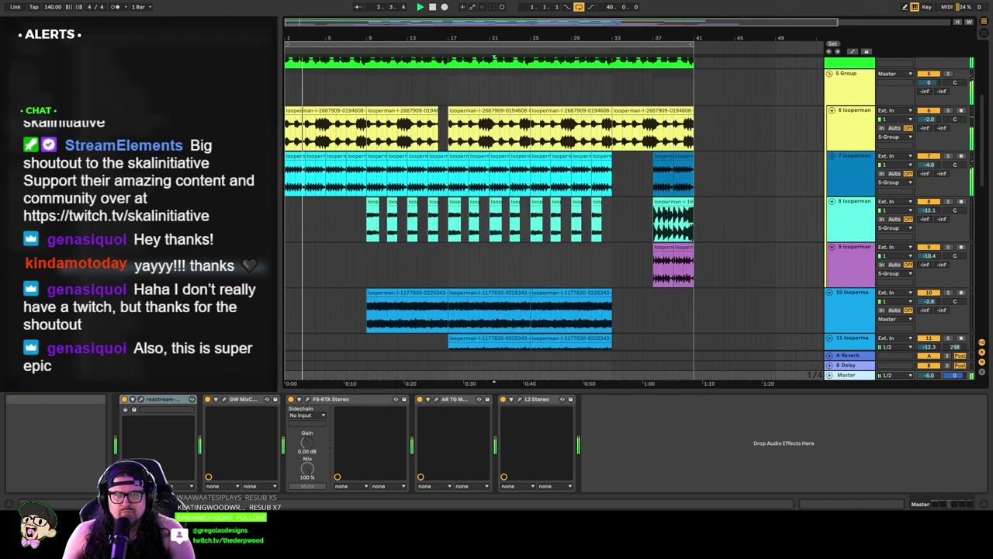
Step: Add the Tension - Riser 20 sample on a new track at bar 25, set its volume to -19.9, and audition it
left_click(394, 249)
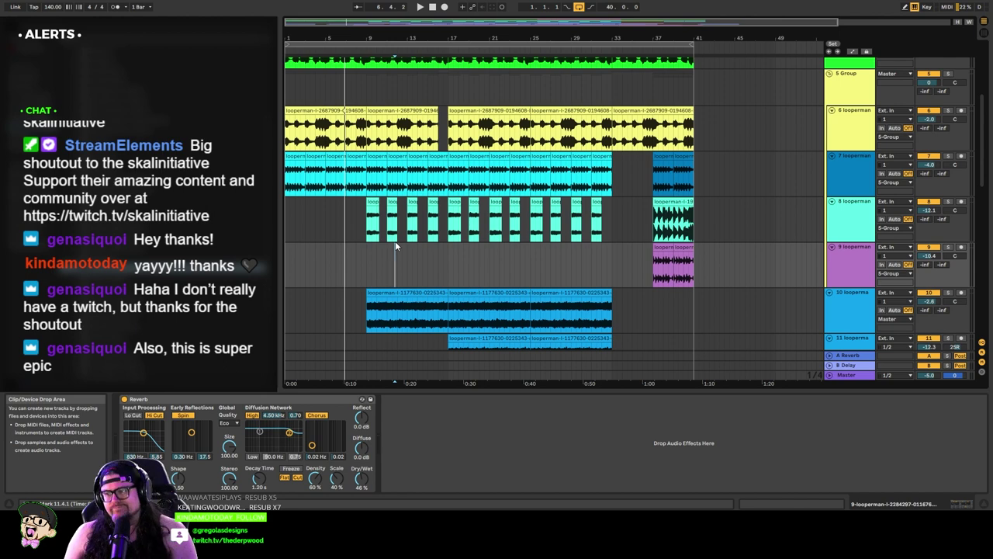
key("space")
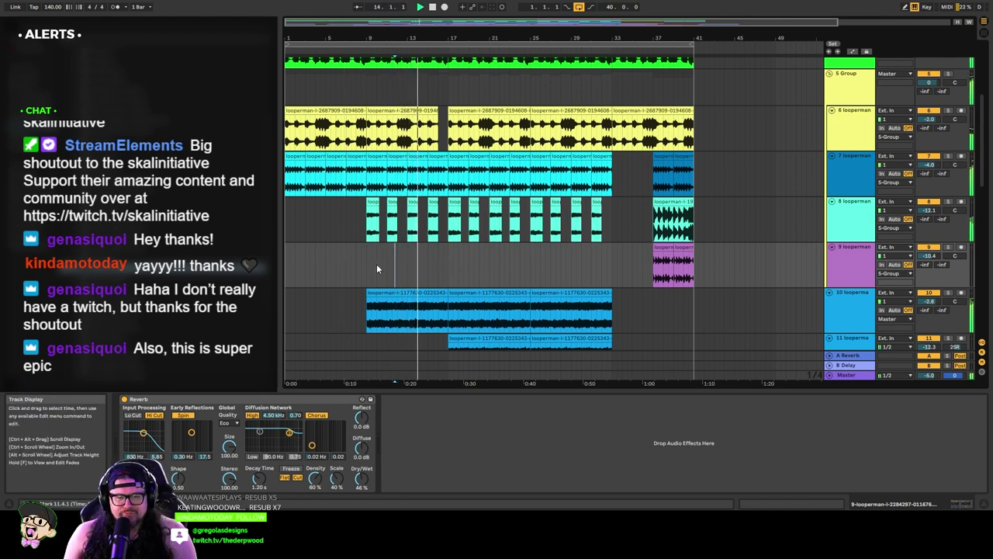
scroll(377, 264, "down", 10)
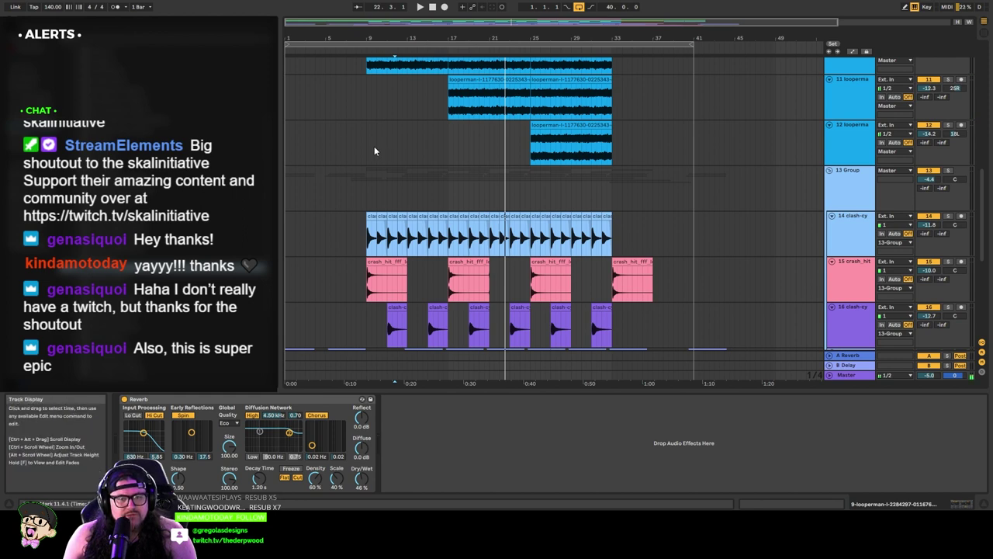
scroll(370, 178, "down", 5)
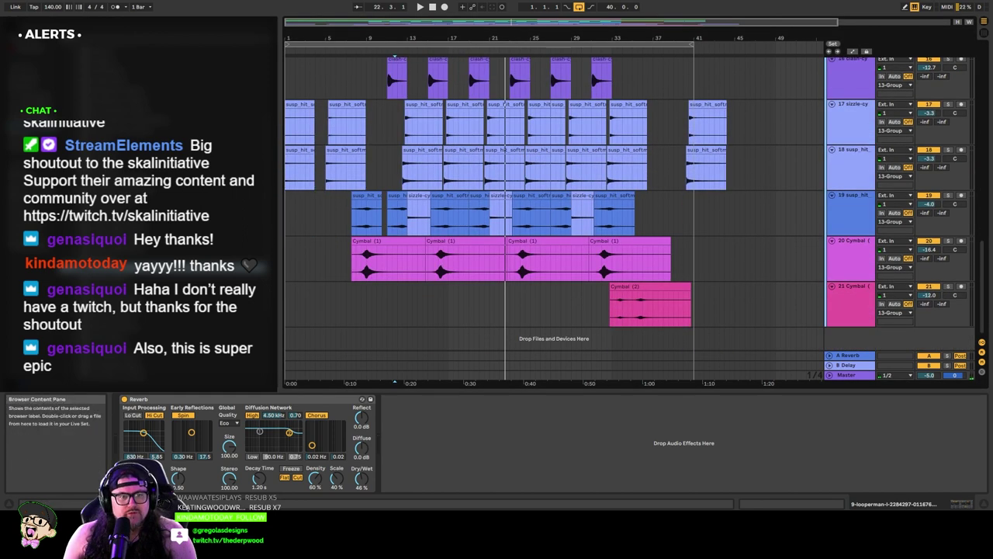
left_click_drag(233, 178, 529, 332)
left_click_drag(929, 324, 929, 345)
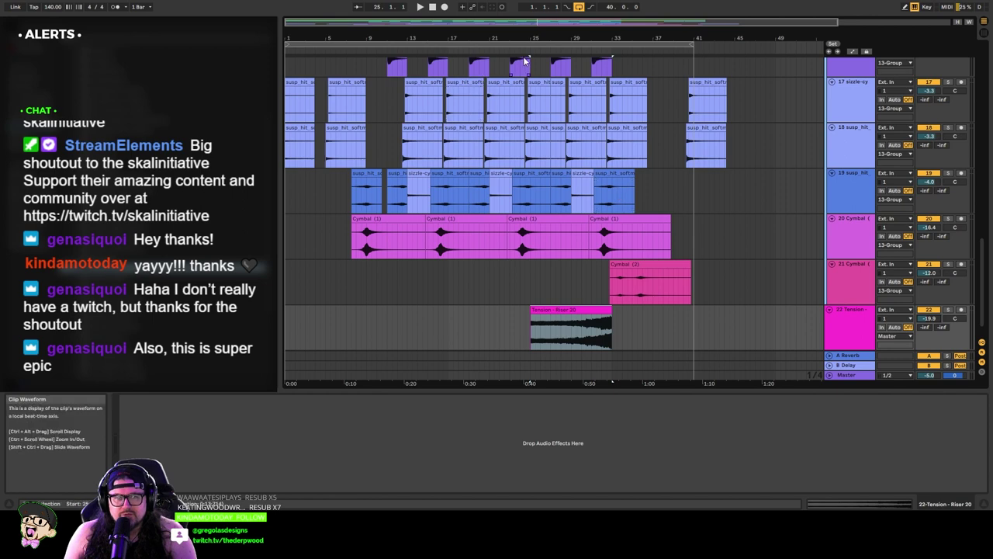
key("space")
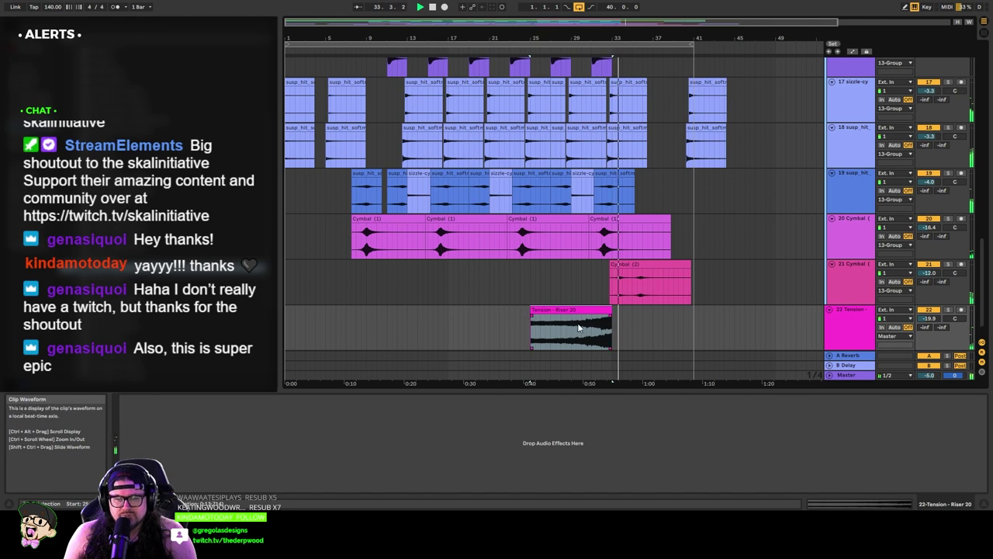
key("space")
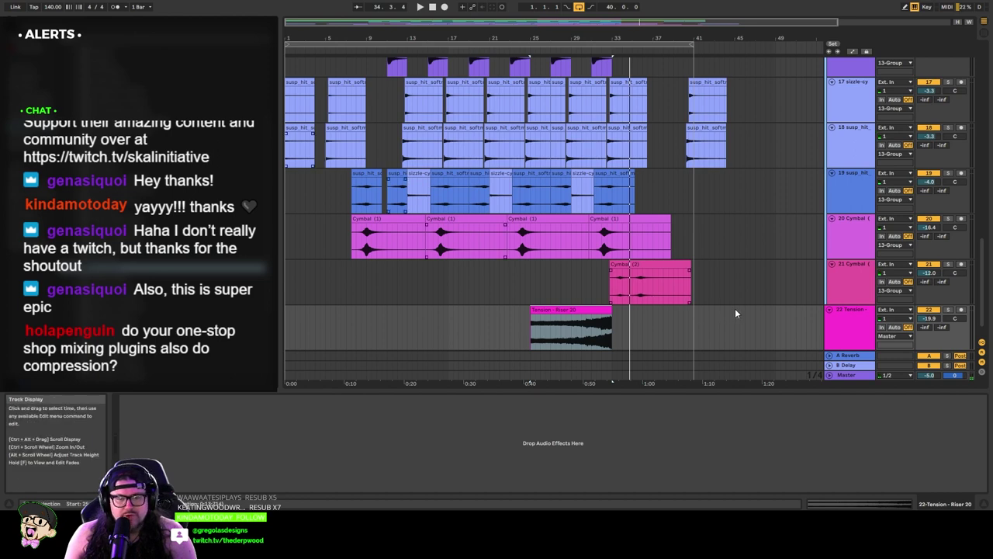
Step: Add the Tension - Riser 02 sample on a new track below Riser 20, starting at bar 25
scroll(735, 310, "down", 1)
left_click_drag(194, 268, 536, 350)
scroll(645, 205, "up", 15)
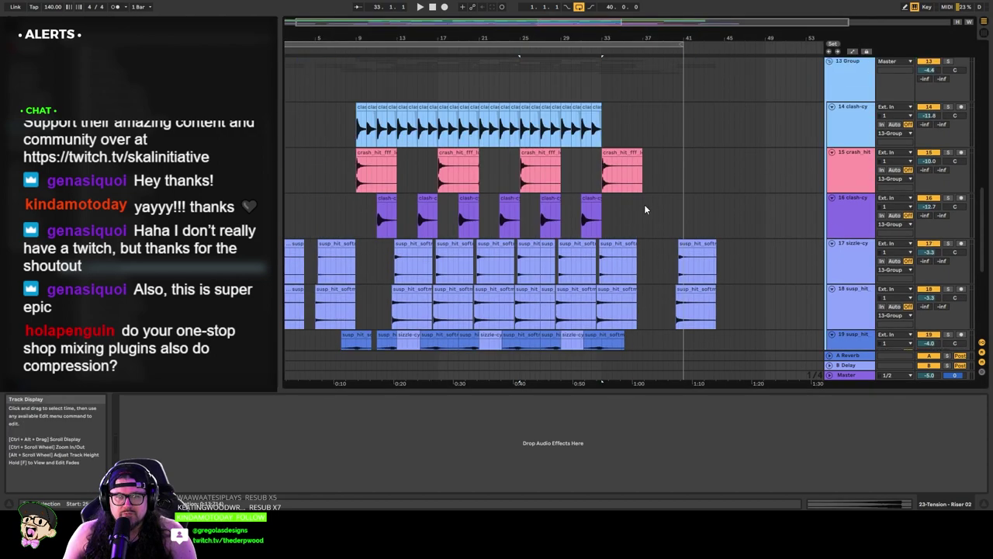
scroll(623, 201, "down", 15)
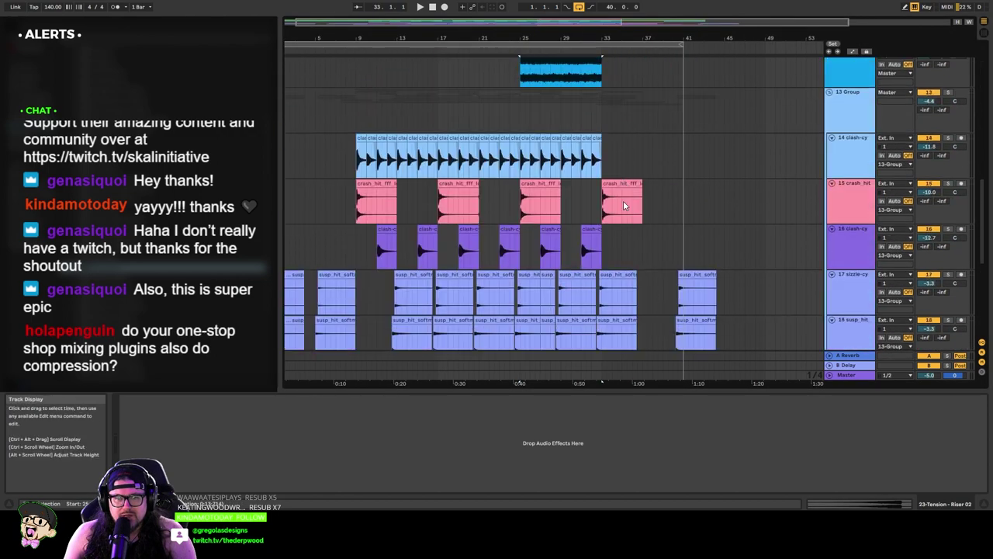
Step: Shift the Tension - Riser 02 clip to start at 25.4.1 and lower its track volume to -11.2 dB during playback
left_click_drag(590, 289, 596, 289)
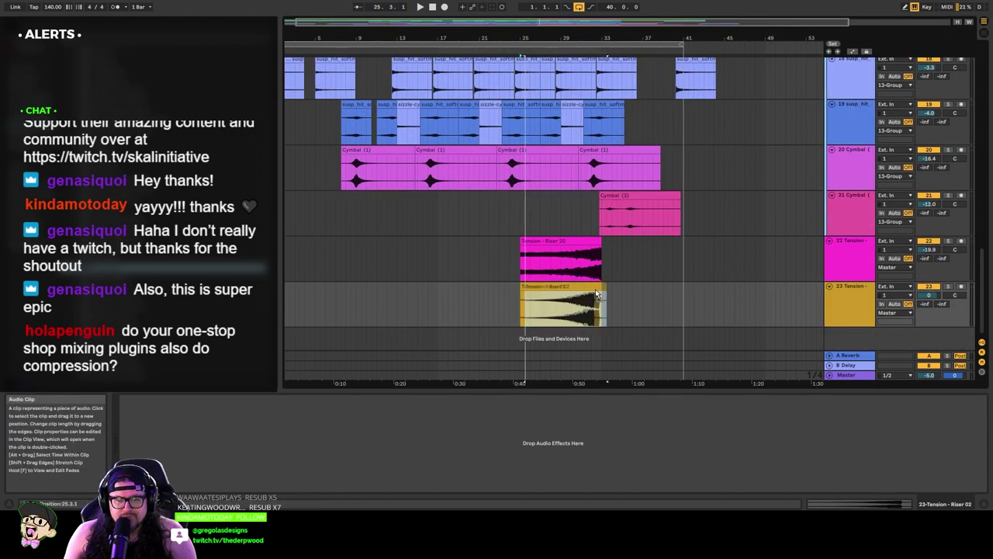
left_click_drag(928, 295, 928, 326)
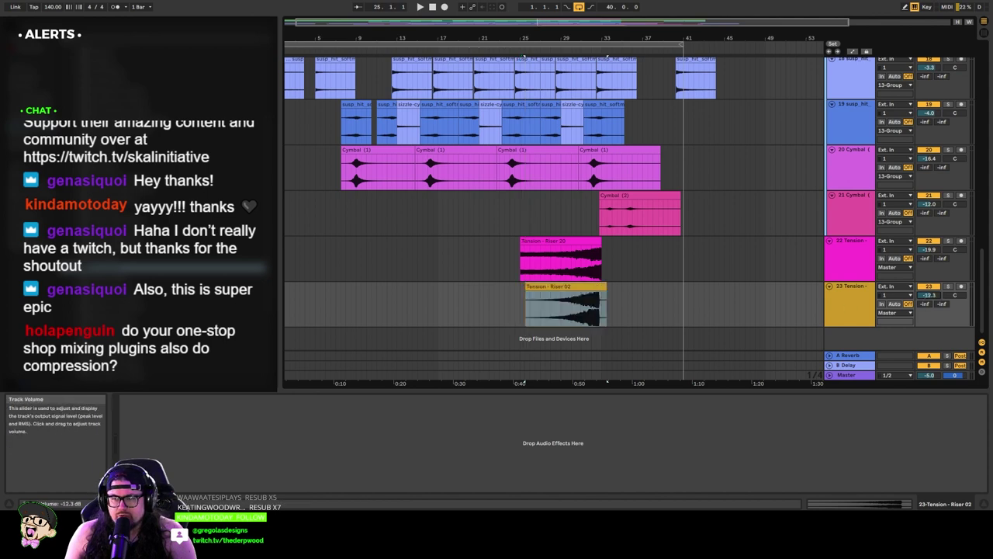
key("space")
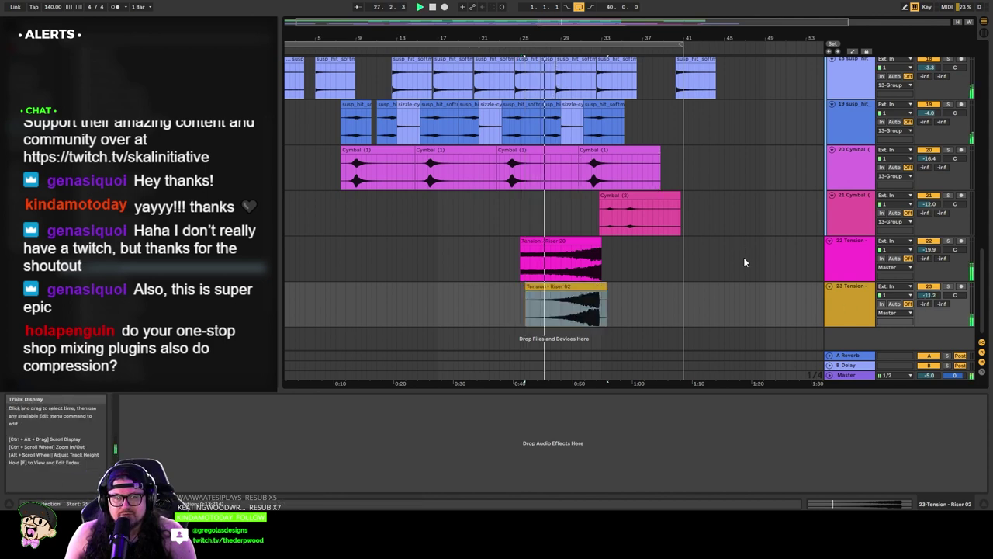
left_click(573, 287)
left_click_drag(573, 287, 576, 287)
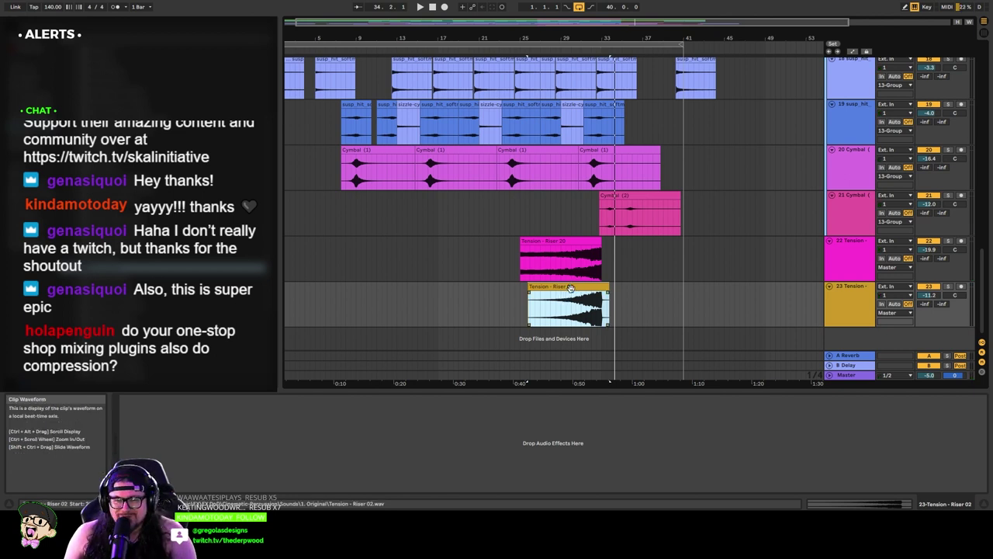
Step: Duplicate the Tension - Riser 02 clip earlier on its track and position the copy to start at 1.4.1
left_click_drag(565, 299, 360, 298)
scroll(431, 276, "up", 8)
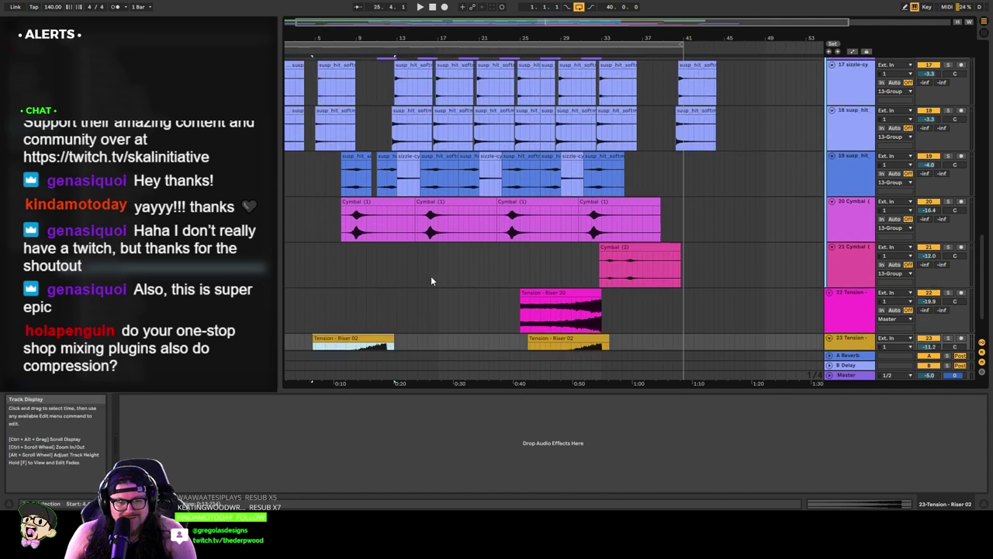
scroll(373, 273, "down", 8)
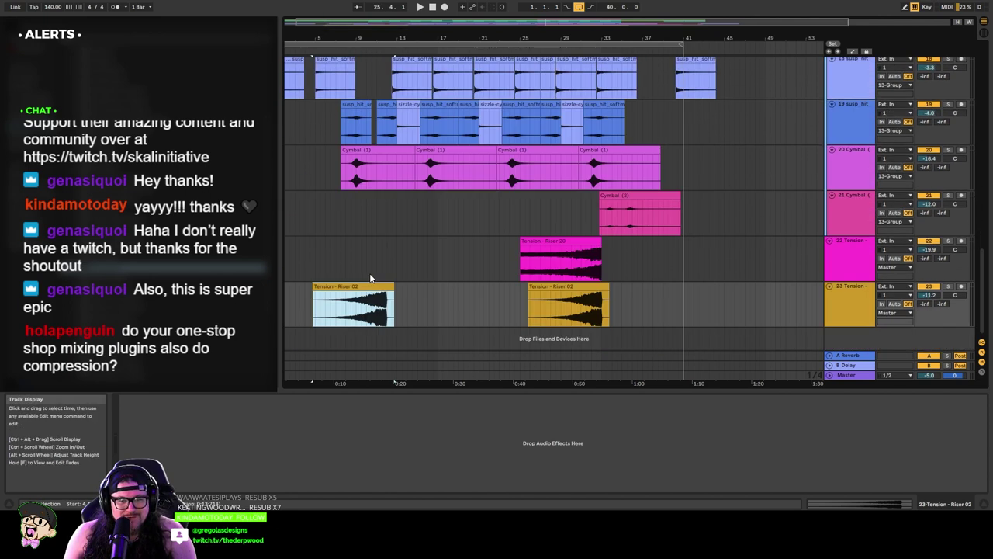
left_click_drag(362, 284, 336, 283)
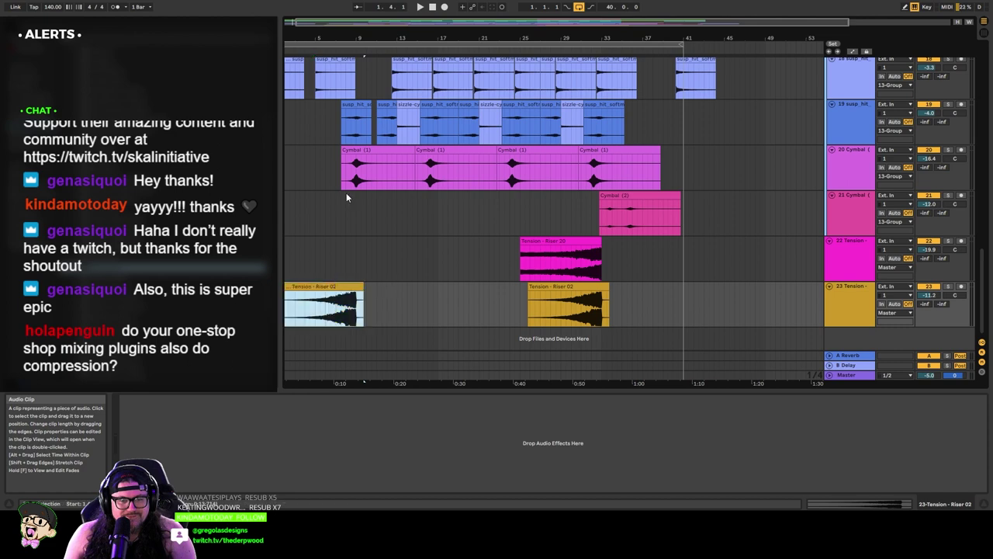
Step: Play from around bar 5 and lower the Tension - Riser 02 track volume to -23.8
left_click(318, 49)
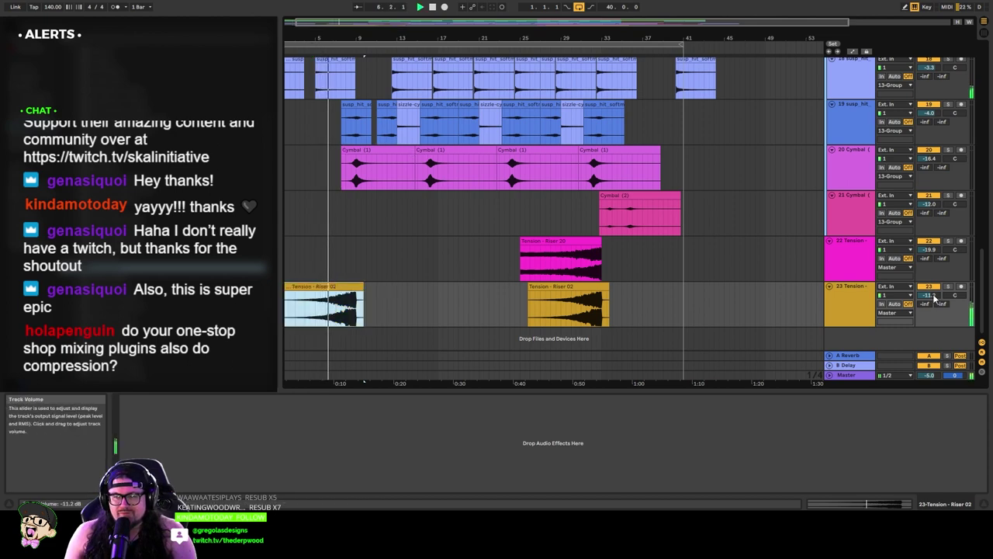
mouse_move(929, 294)
left_mouse_down()
mouse_move(929, 315)
mouse_move(936, 298)
left_mouse_up()
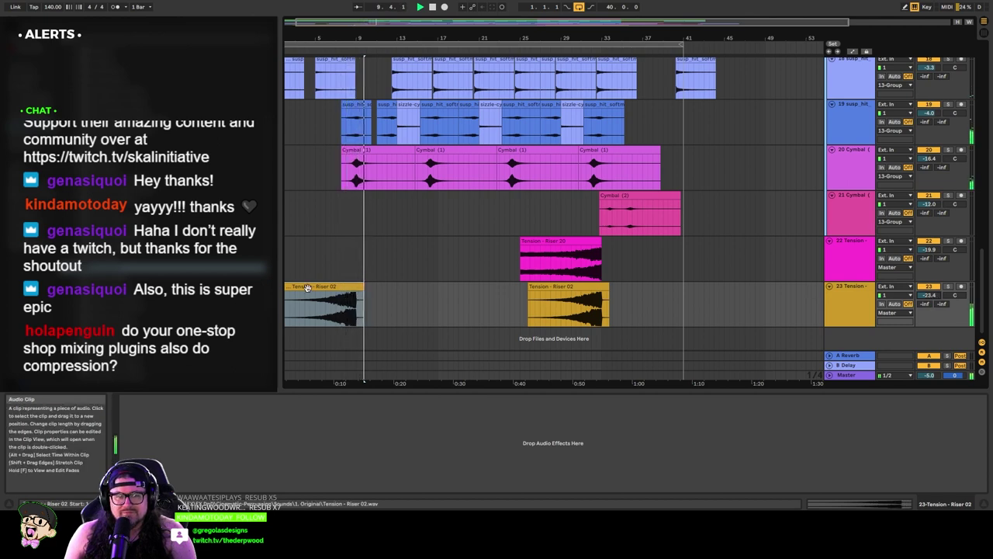
left_click(336, 273)
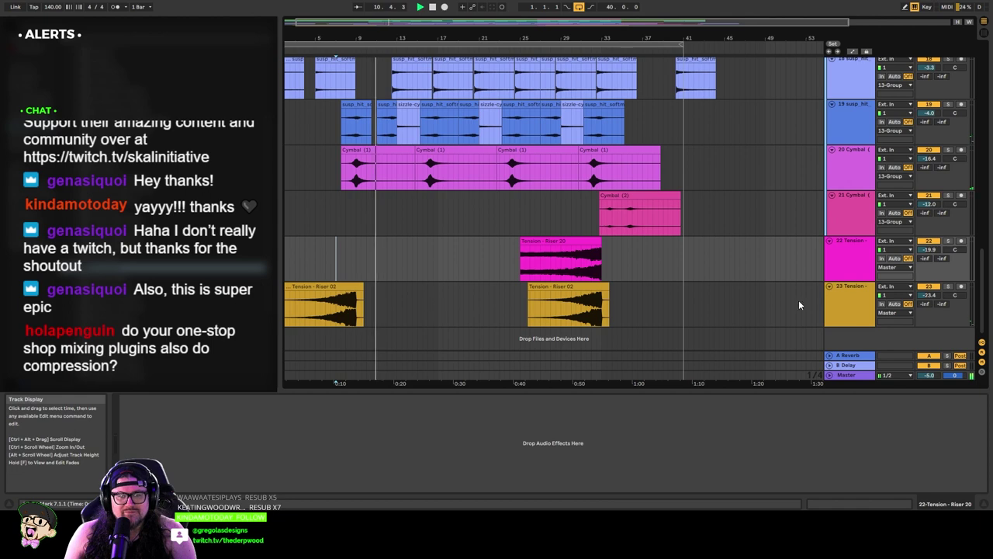
left_click(466, 266)
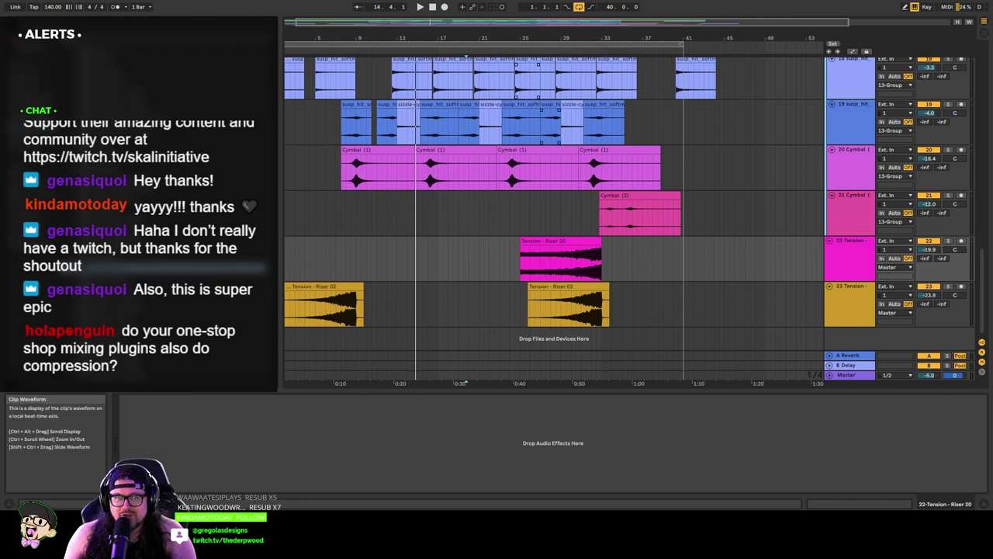
Step: Show the Master's devices, inspect the TG Mastering Chain settings, and close its window
left_click(863, 320)
left_click(844, 376)
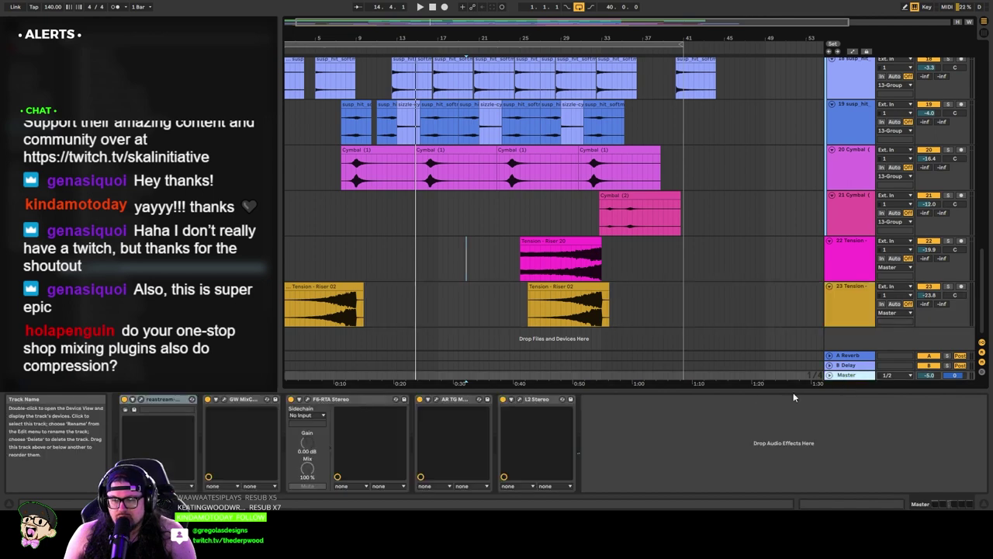
left_click(437, 399)
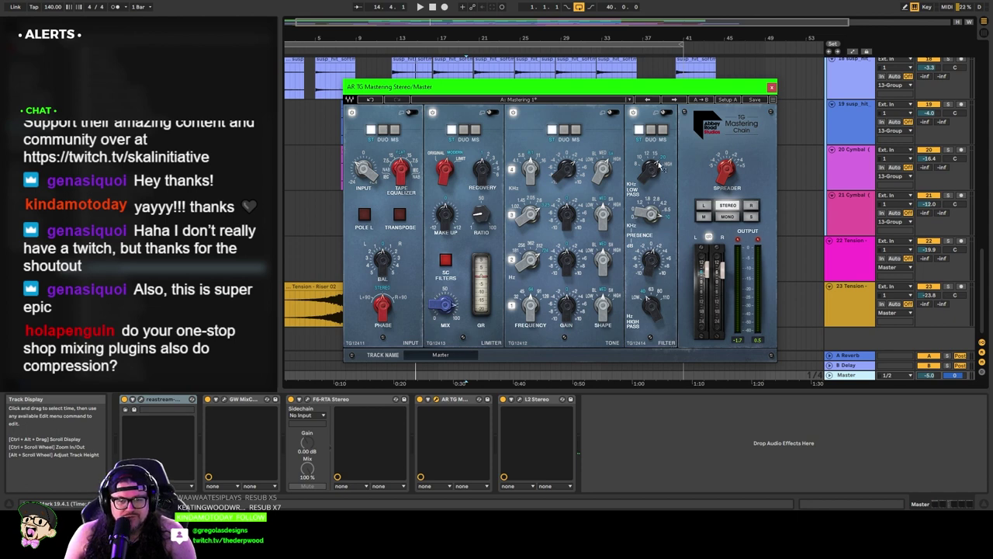
left_click(772, 90)
Step: Open the Master's MixCentric, play from the start, compare the mix with it bypassed and re-enabled, and close its window
left_click(225, 399)
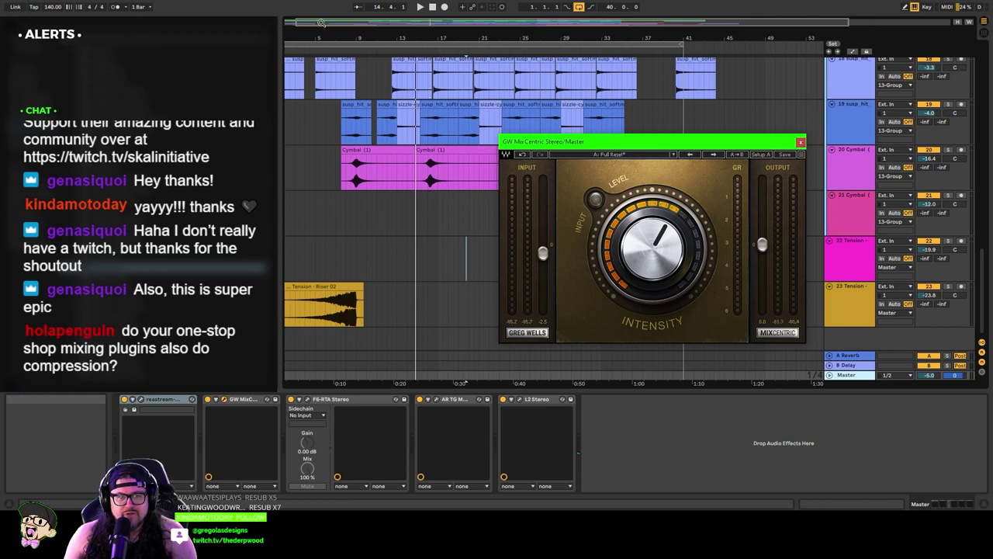
key("space")
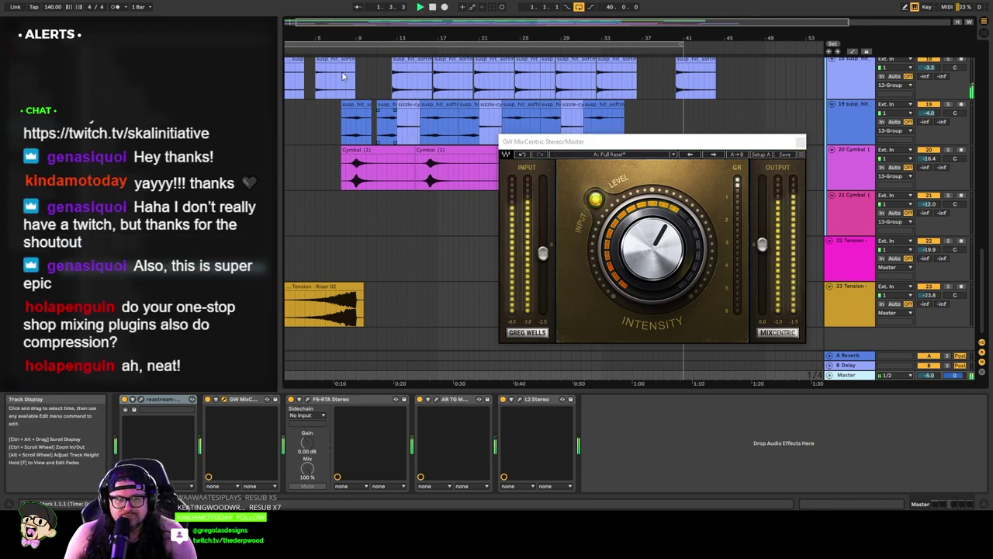
left_click(207, 400)
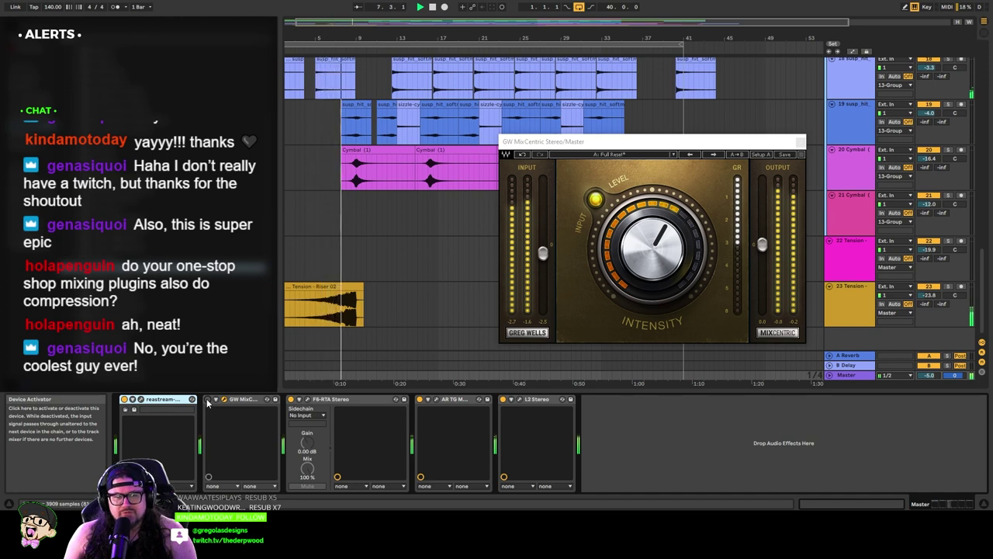
left_click(208, 400)
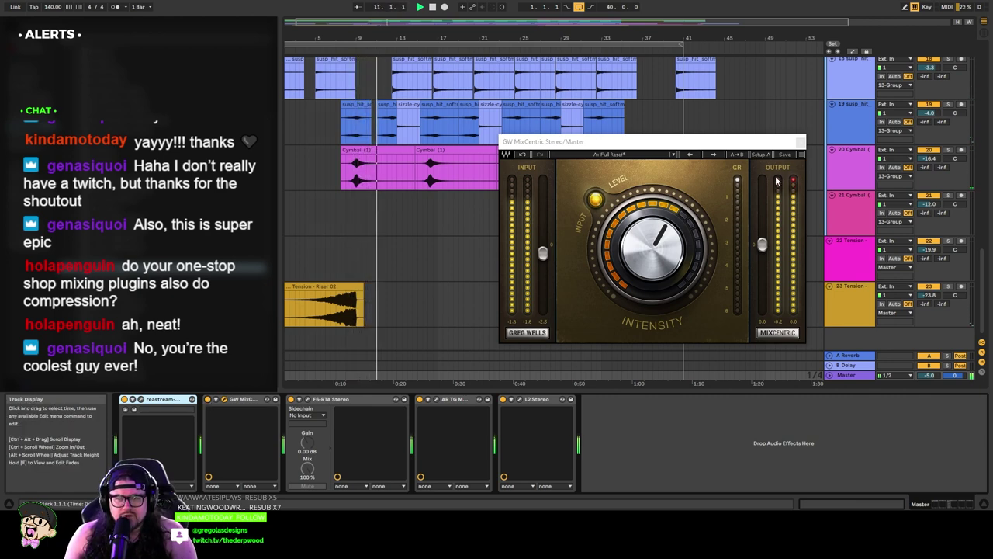
left_click(801, 141)
Step: Review the arrangement's tracks from the risers up to the battle-march loop, and replay the mix from the start
scroll(478, 278, "up", 5)
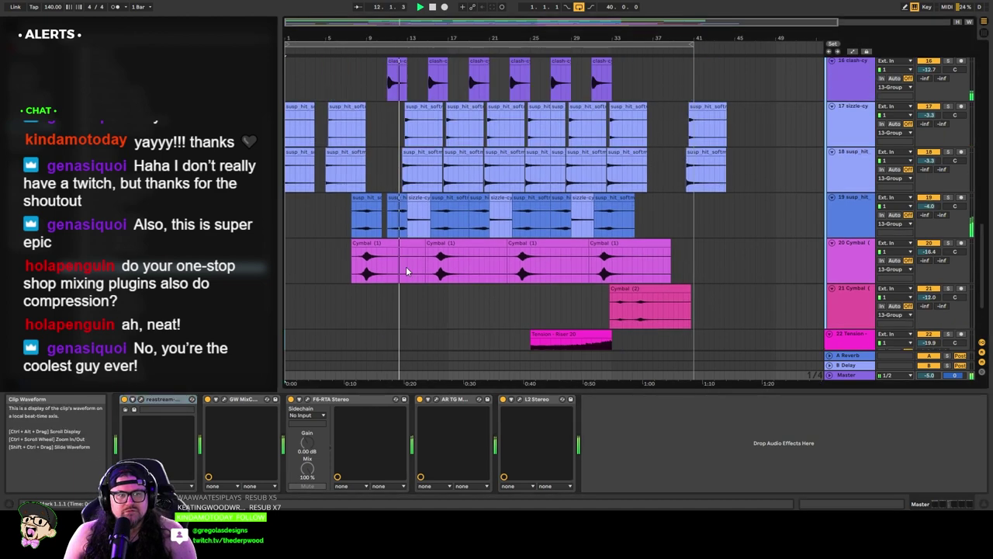
scroll(406, 263, "down", 5)
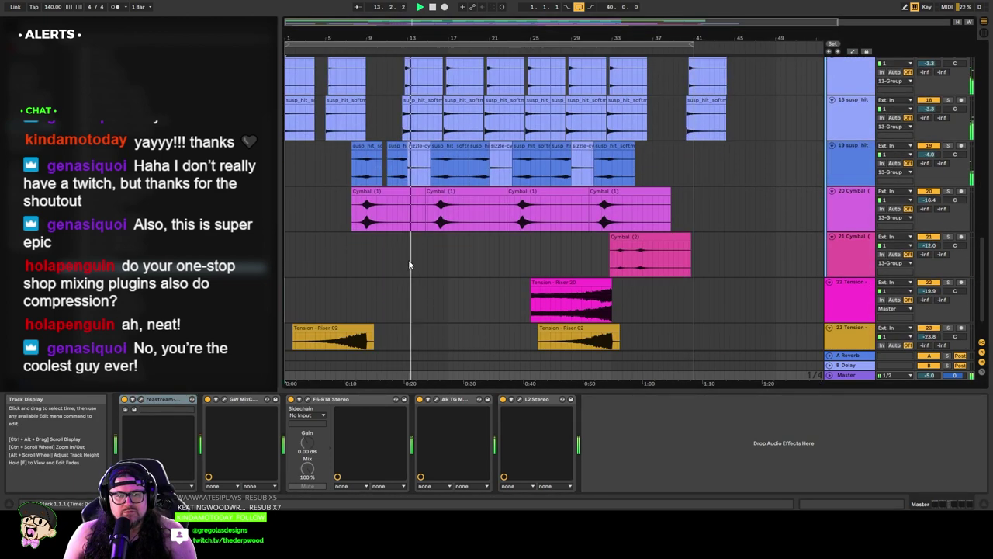
key("space")
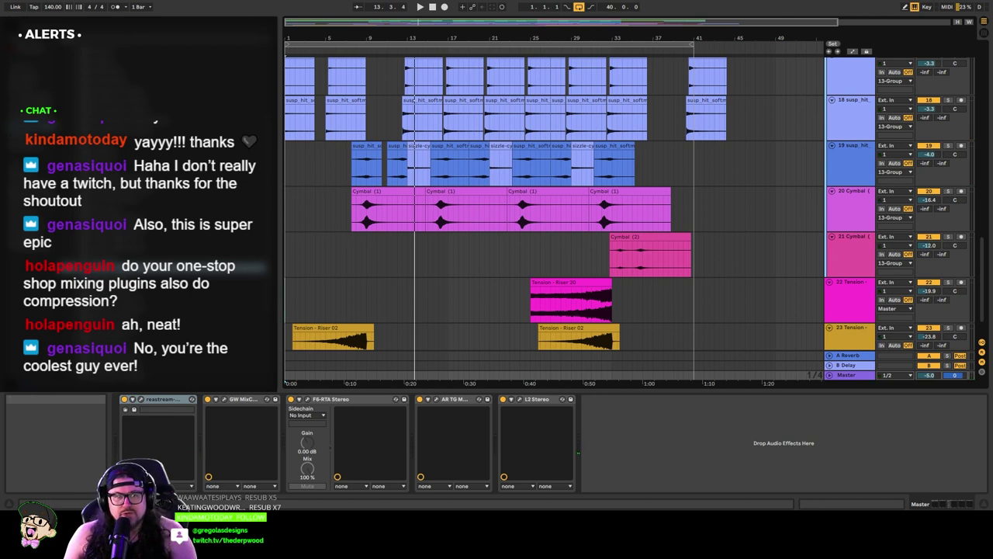
scroll(463, 184, "up", 5)
scroll(462, 181, "up", 5)
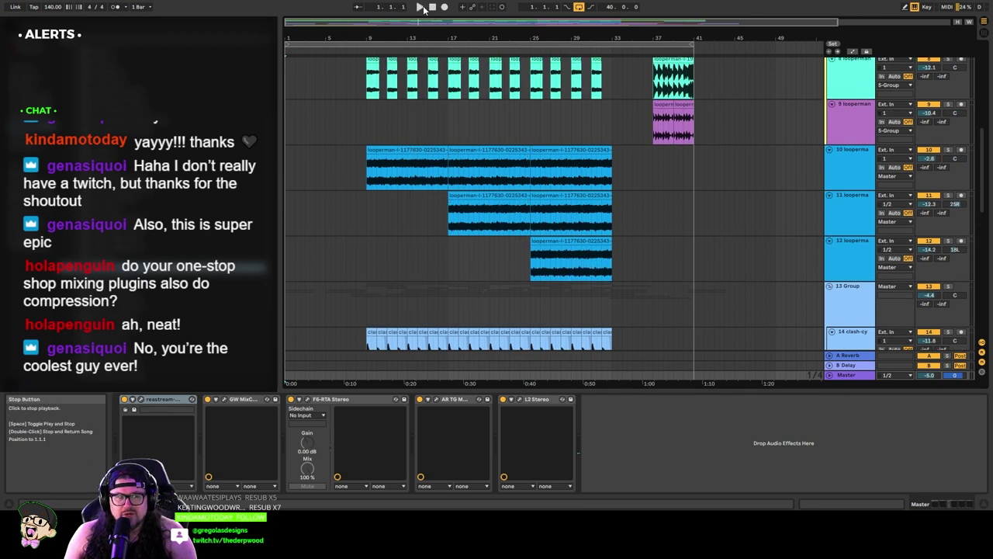
scroll(389, 199, "down", 2)
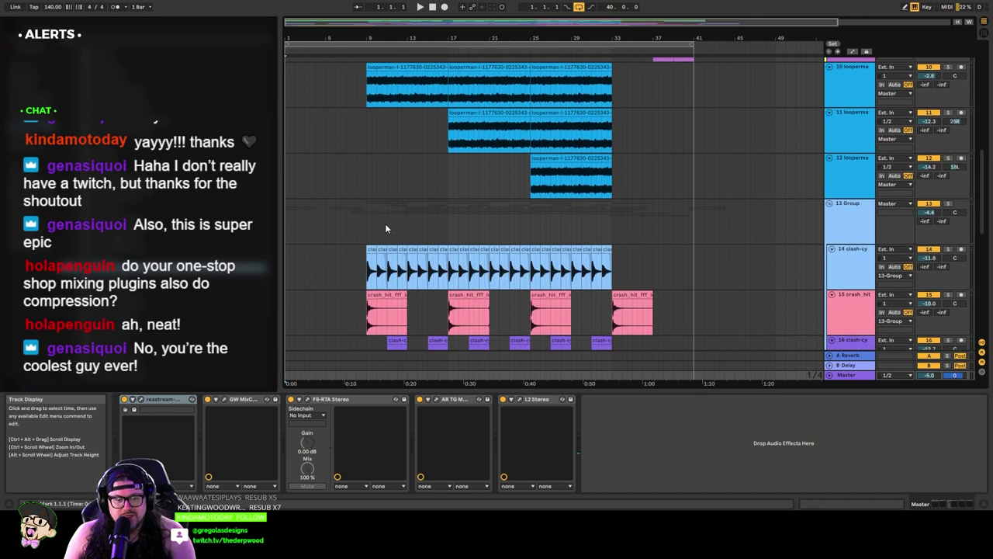
scroll(353, 189, "up", 2)
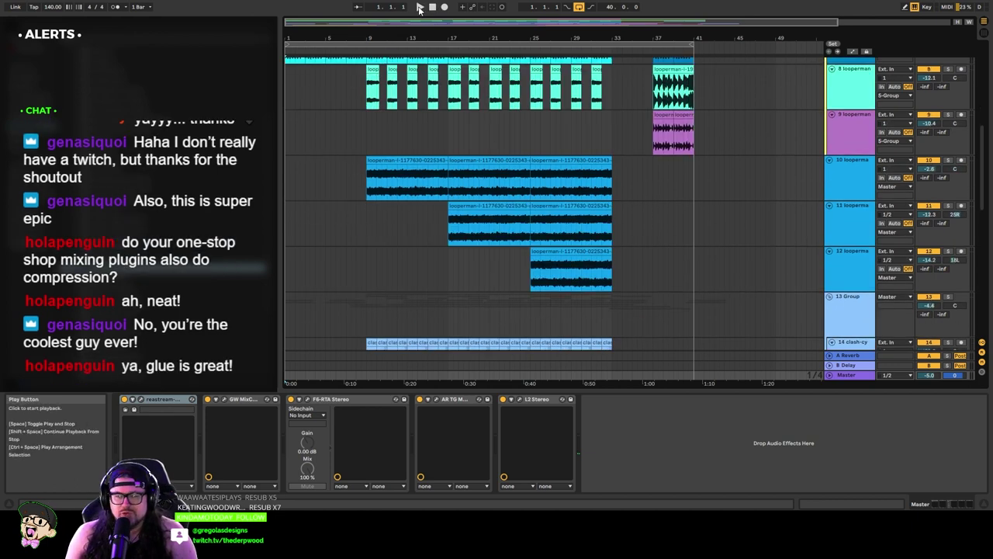
scroll(340, 233, "up", 6)
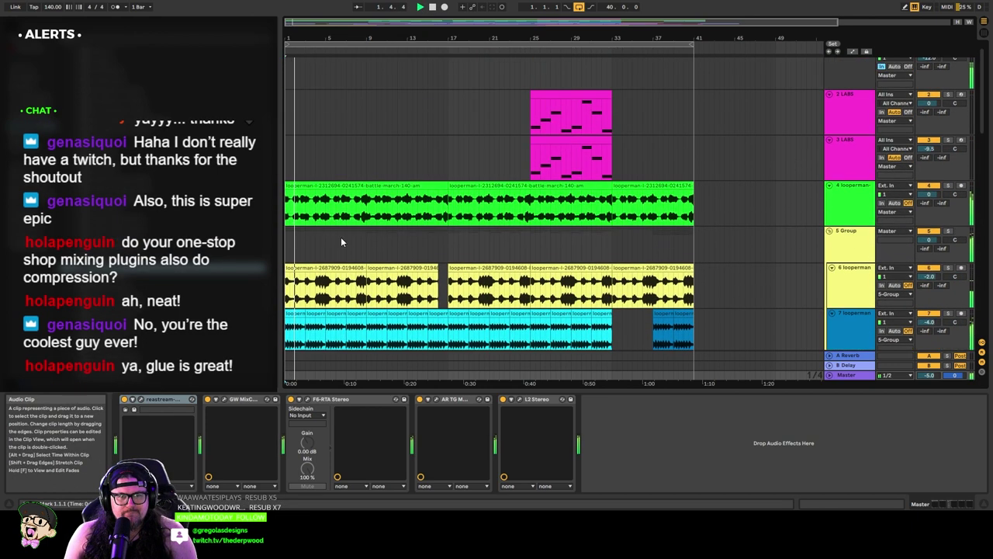
Step: Play from around bar 25 and duplicate the MIDI clips on both LABS tracks into bars 33 to 41
scroll(341, 236, "down", 4)
scroll(341, 242, "up", 4)
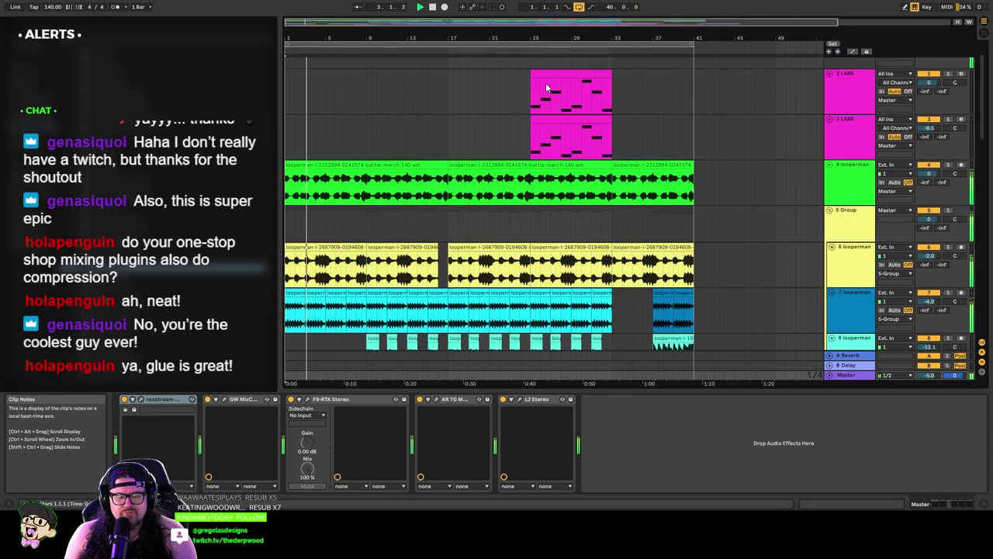
left_click(521, 51)
left_click(935, 134)
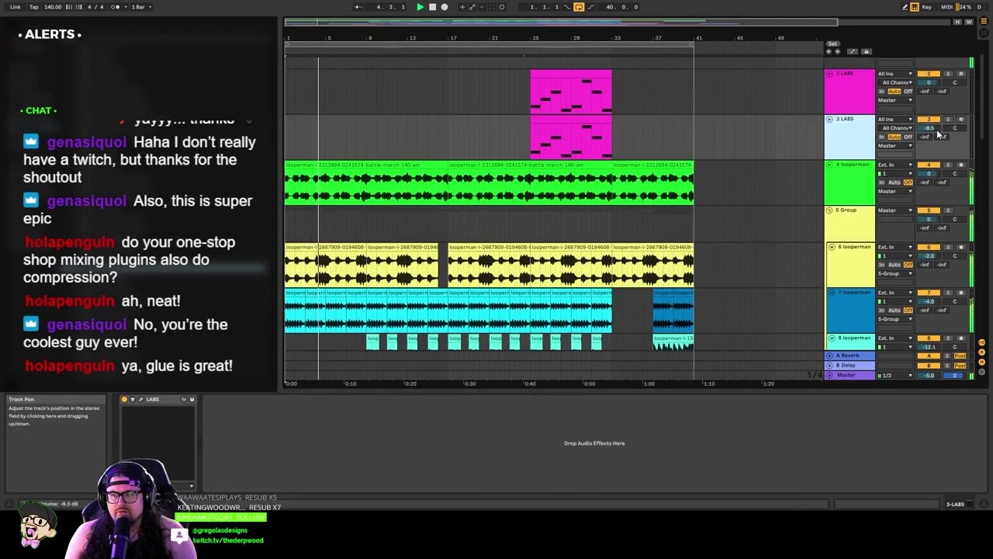
left_click(573, 74)
key("ctrl+d")
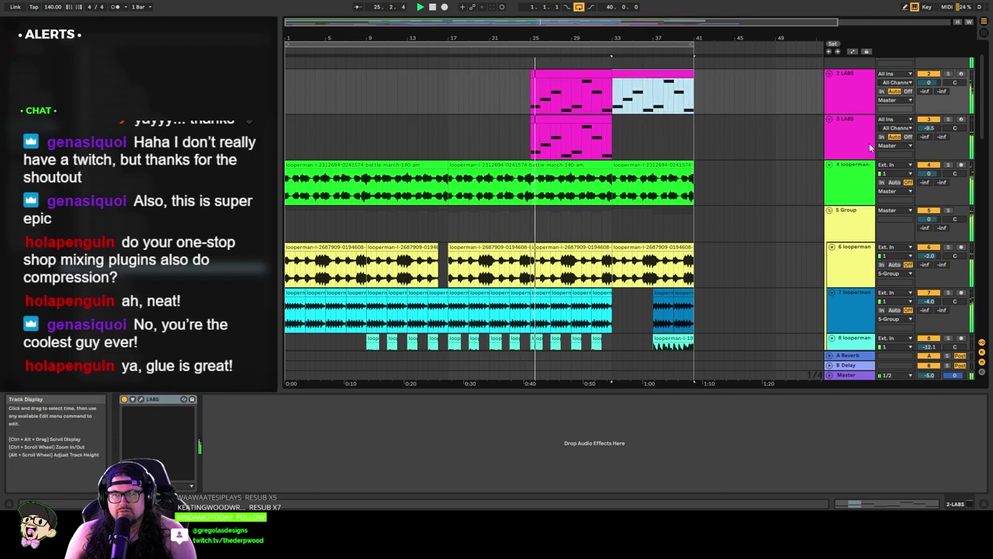
mouse_move(930, 128)
left_mouse_down()
mouse_move(930, 119)
mouse_move(930, 142)
left_mouse_up()
left_click(843, 141)
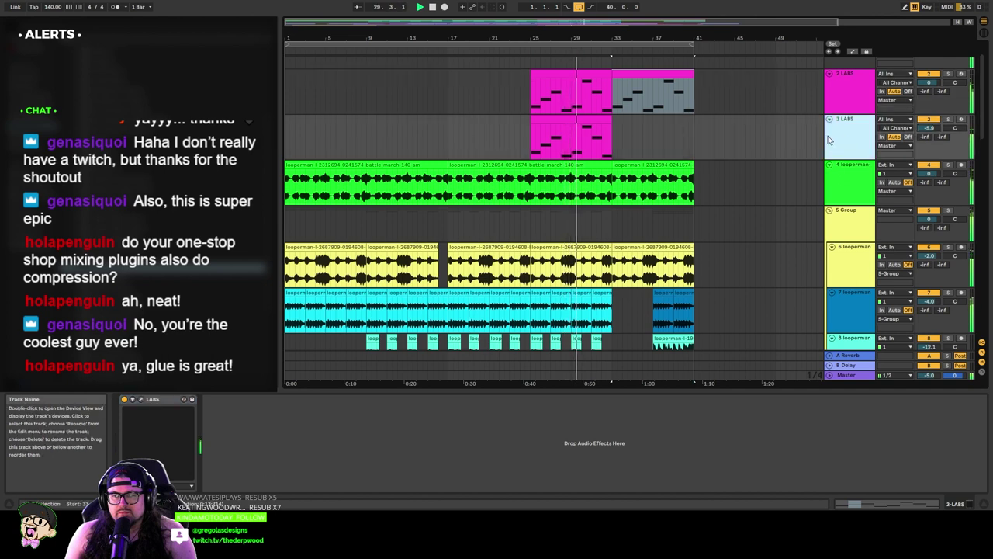
left_click(570, 120)
key("ctrl+d")
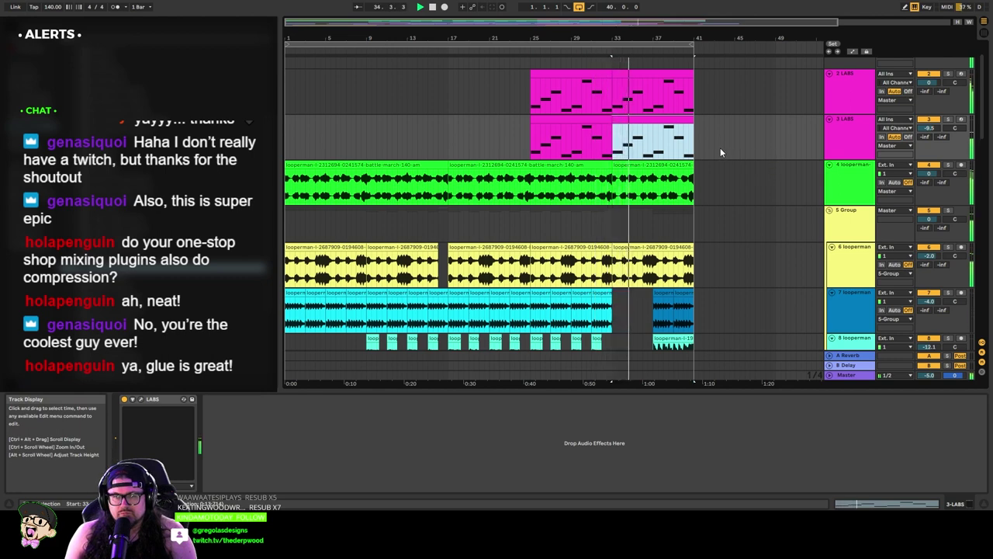
left_click(647, 82, "shift")
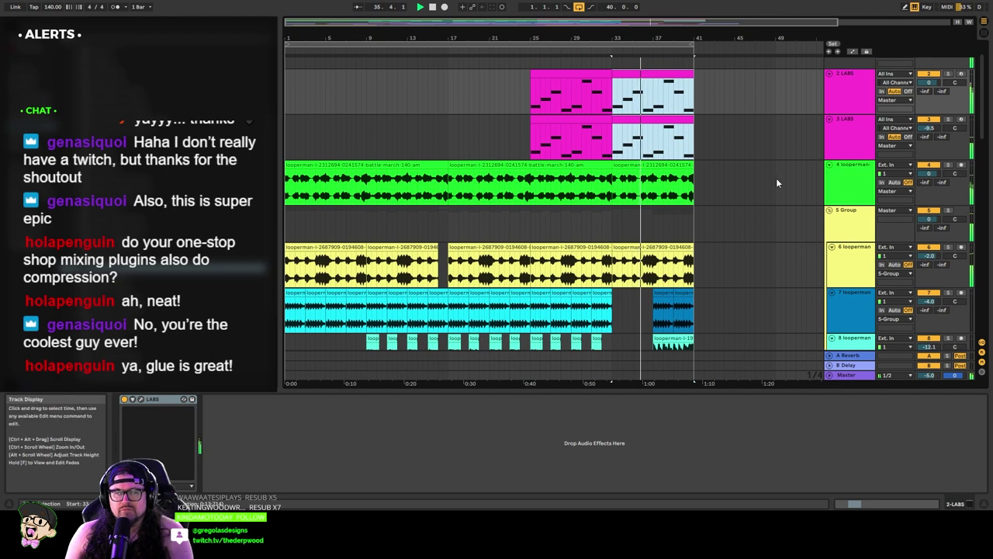
Step: Delete the duplicated clip from the upper LABS track and audition the lower LABS track soloed
left_click(660, 75)
key("Delete")
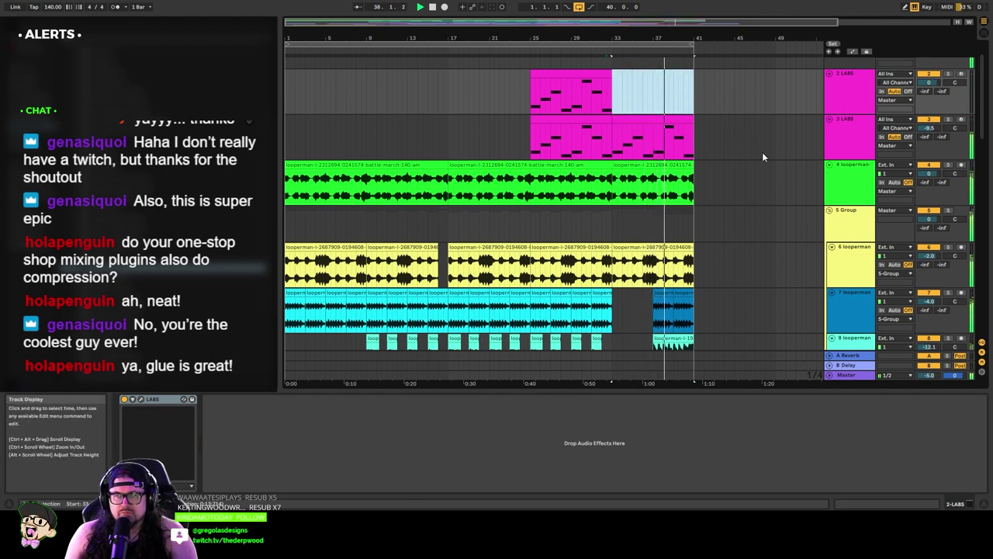
left_click(929, 129)
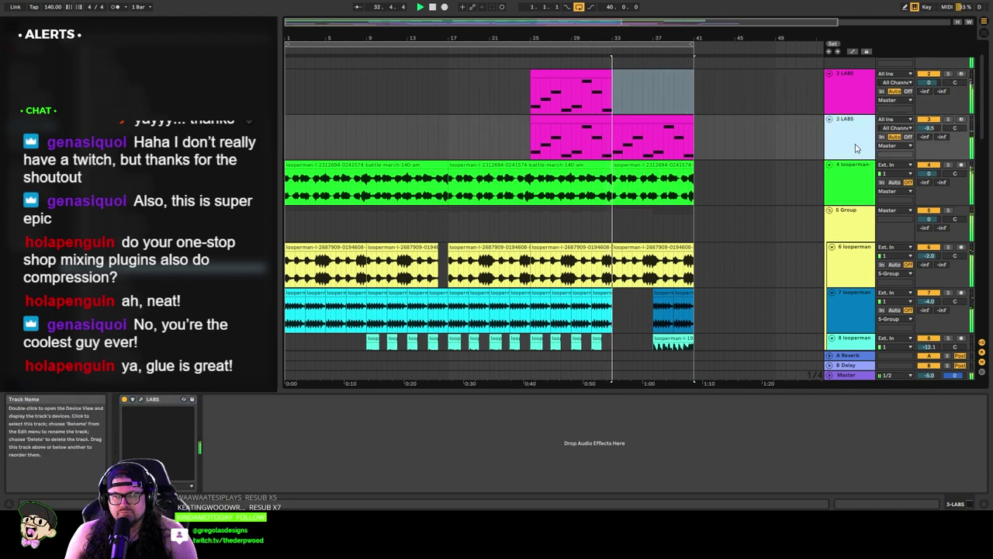
left_click(947, 121)
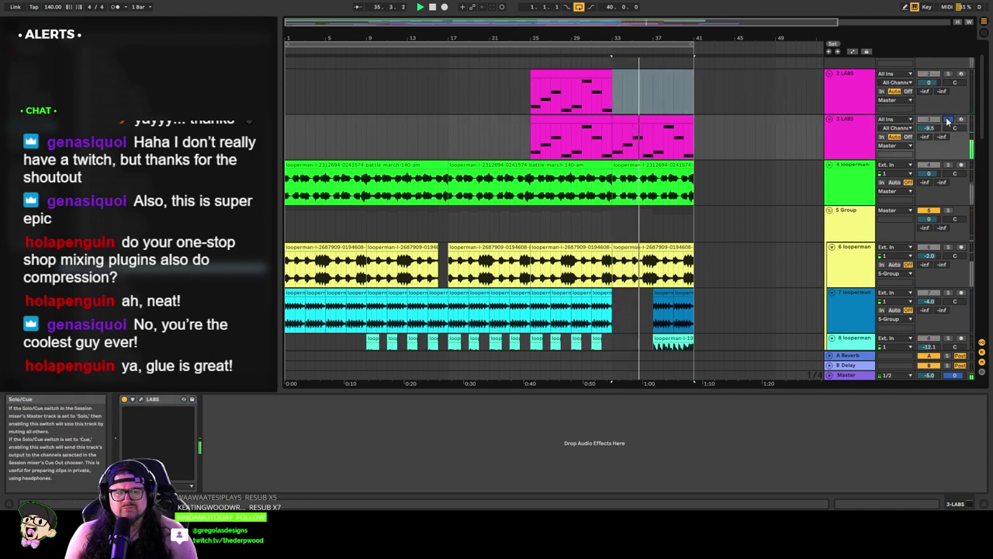
left_click(947, 120)
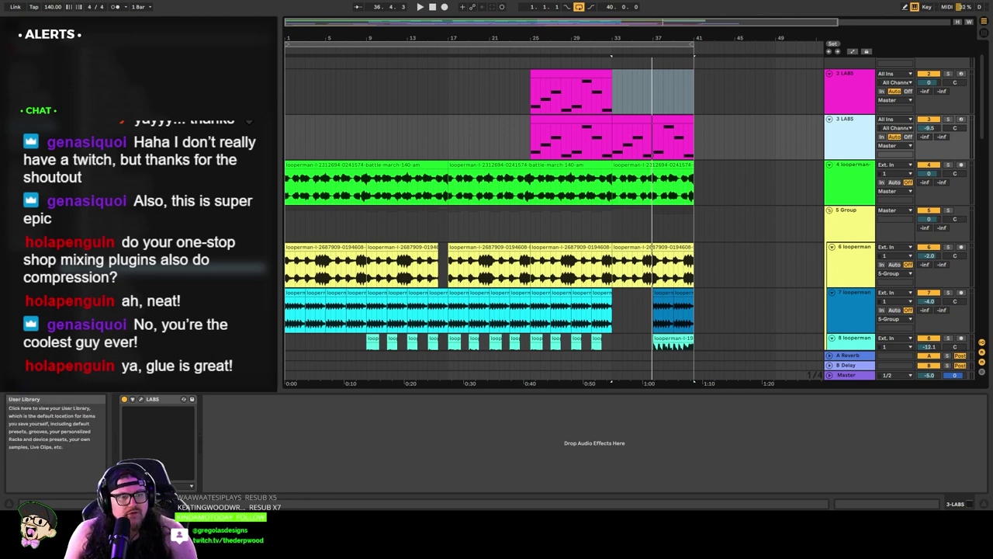
Step: Replace the LABS instrument on track 3 with Bass Fingers and load its Basic preset Plainly Fat
left_click(179, 267)
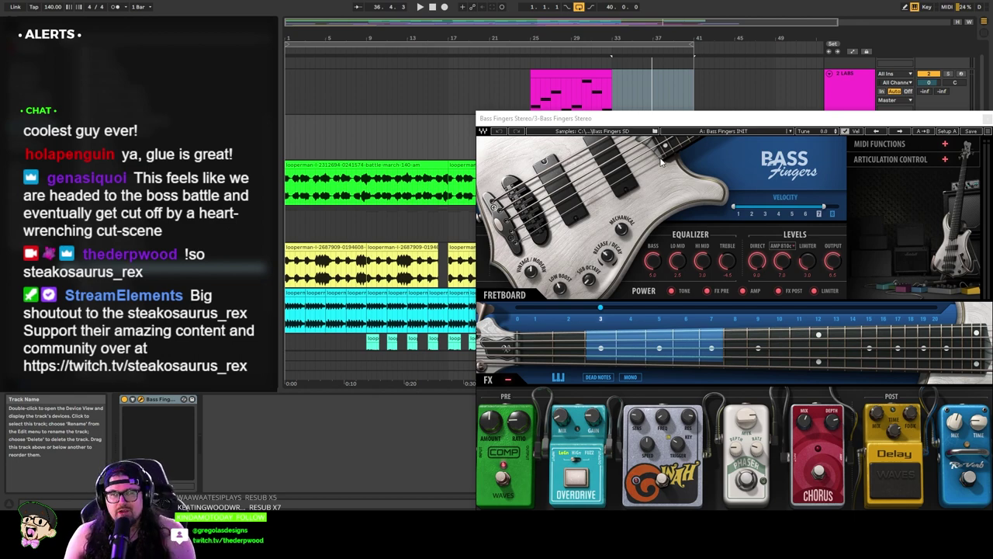
left_click_drag(682, 118, 541, 80)
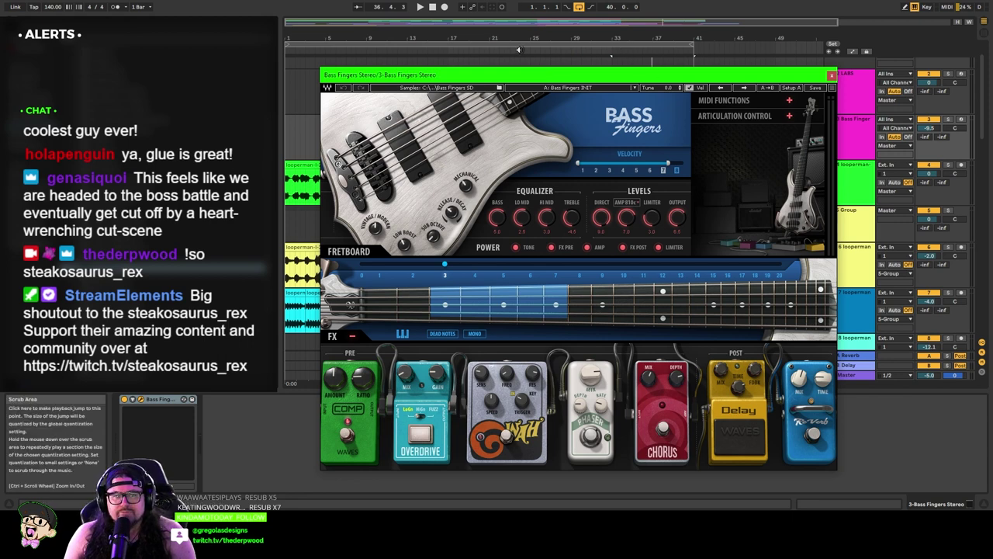
left_click(578, 89)
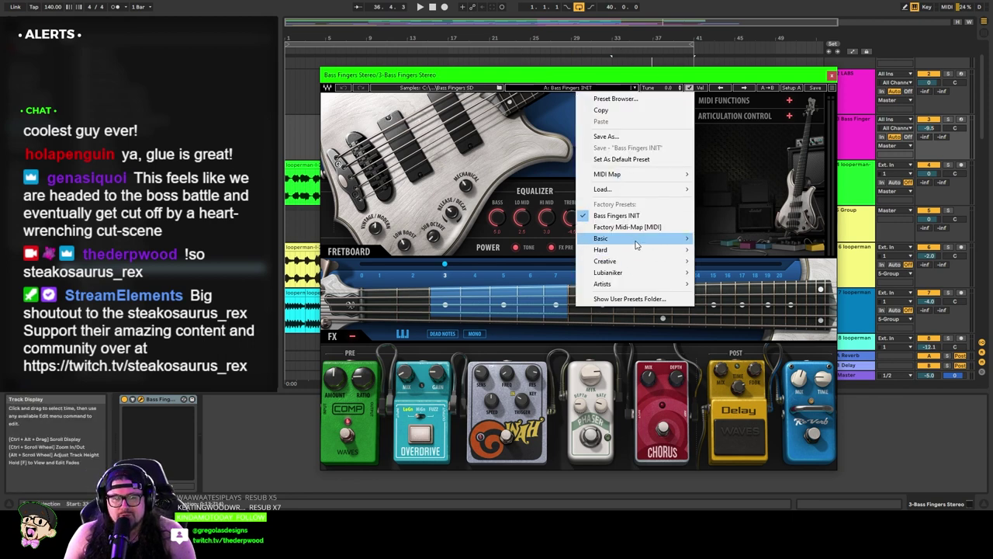
mouse_move(636, 245)
left_click(723, 318)
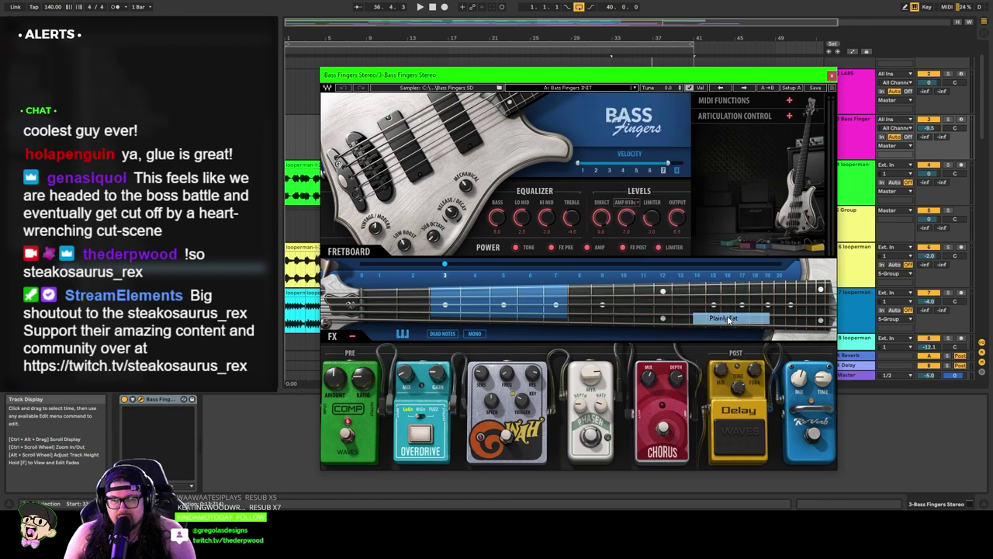
Step: Play the section from bar 33 with the new bass and reset the Bass Fingers track volume to 0
left_click_drag(687, 77, 766, 114)
key("space")
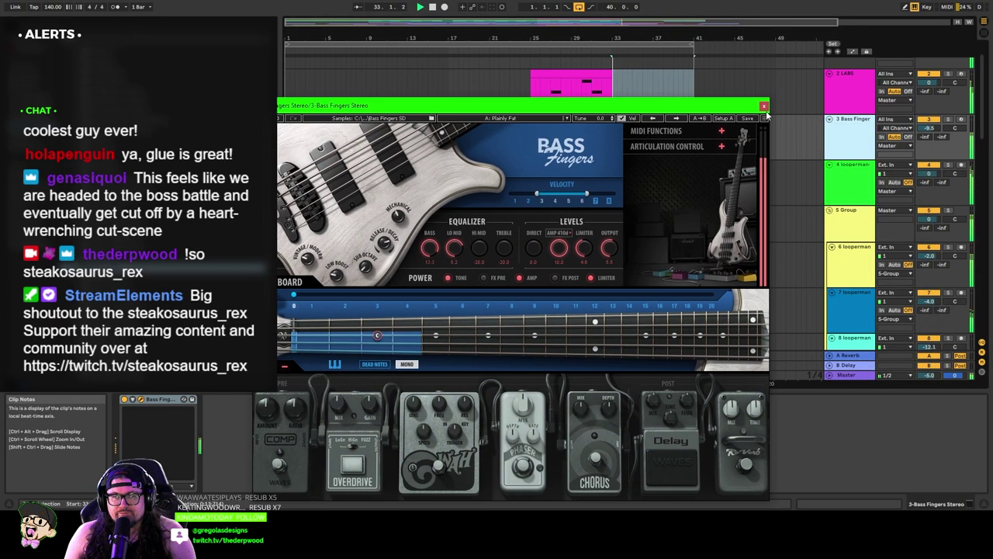
double_click(928, 129)
left_click_drag(561, 106, 610, 77)
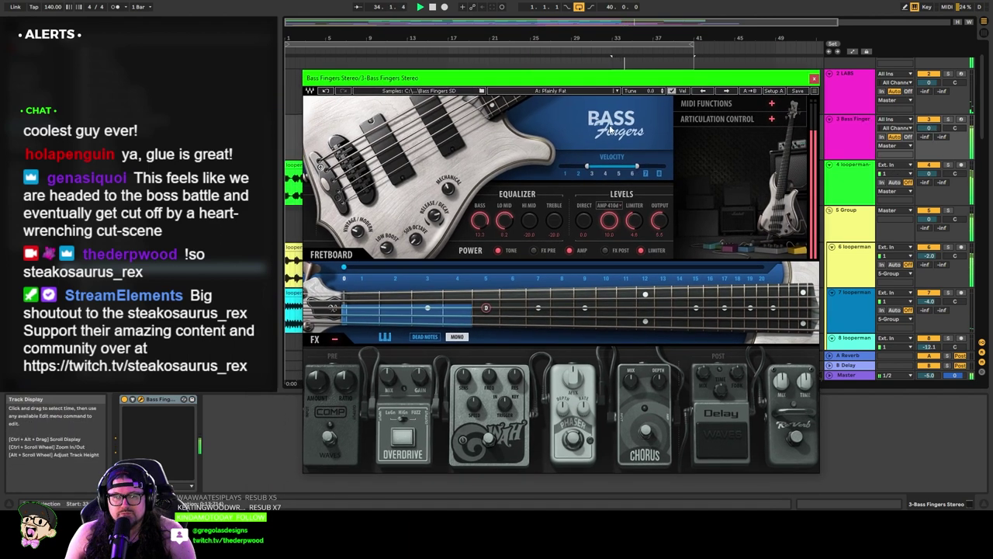
Step: Switch Bass Fingers to the Basic preset Topless Bass and listen to it in the mix
left_click(534, 92)
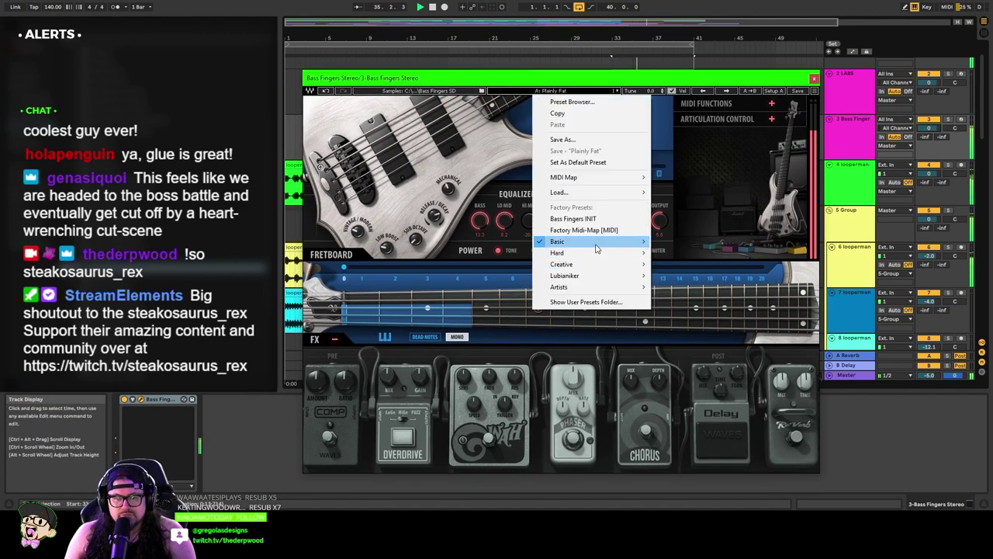
mouse_move(607, 242)
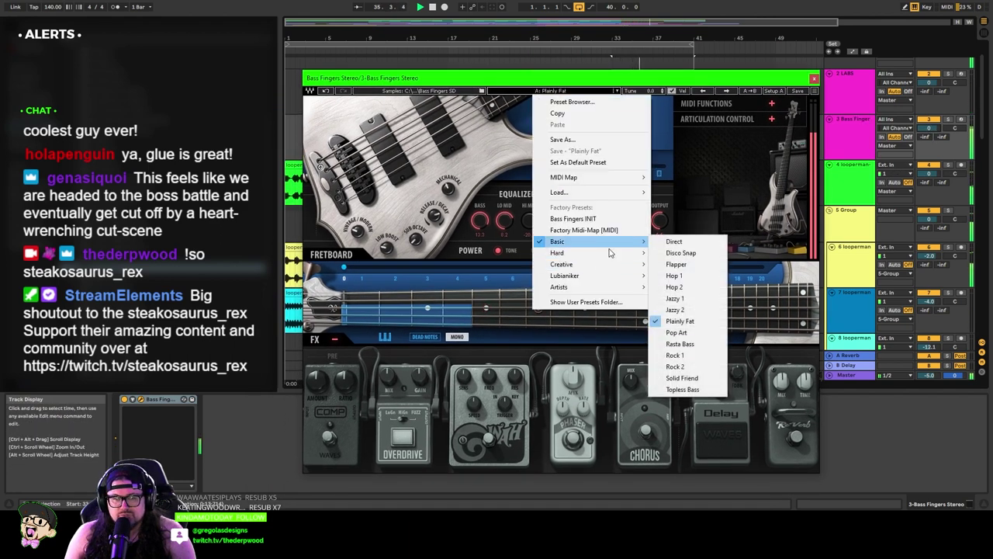
left_click(683, 390)
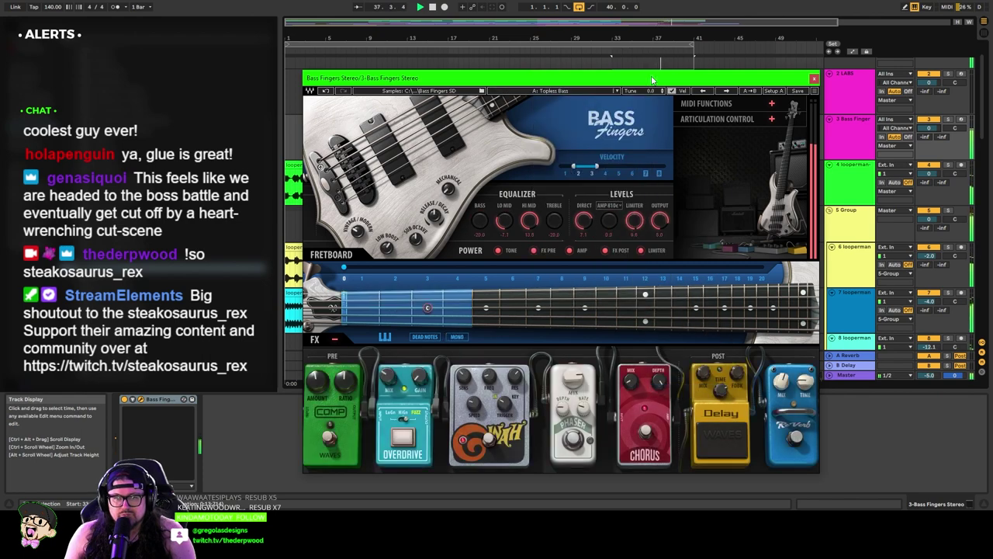
left_click_drag(652, 80, 687, 174)
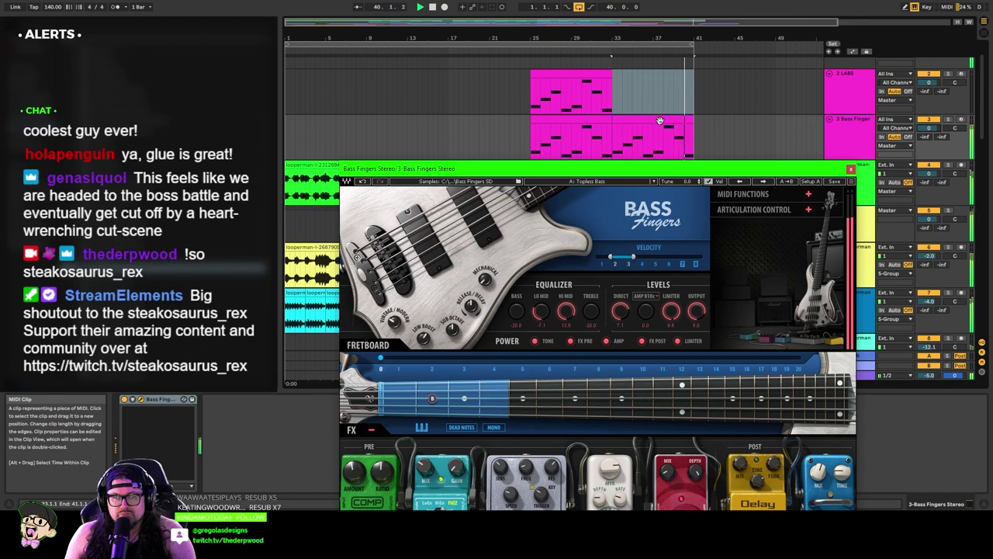
Step: Loop the bass clip in bars 33 to 41 and play it with the Bass Fingers track soloed
left_click_drag(593, 171, 567, 187)
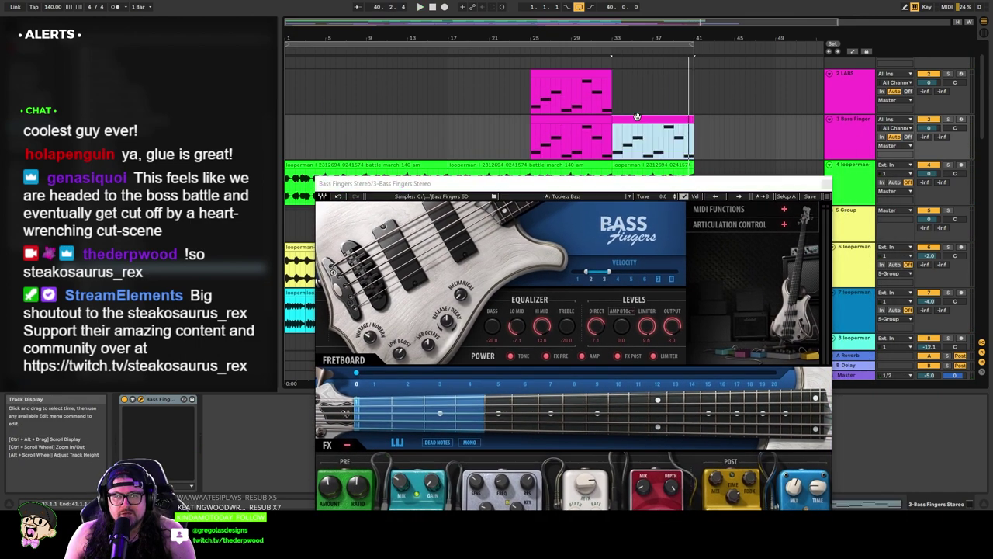
left_click(637, 116)
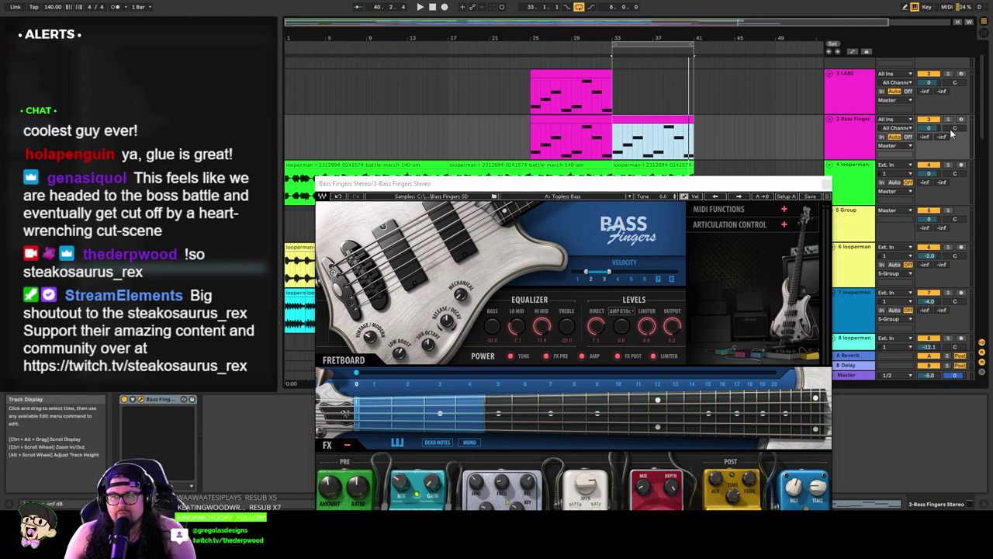
left_click(947, 119)
key("space")
left_click_drag(583, 183, 584, 91)
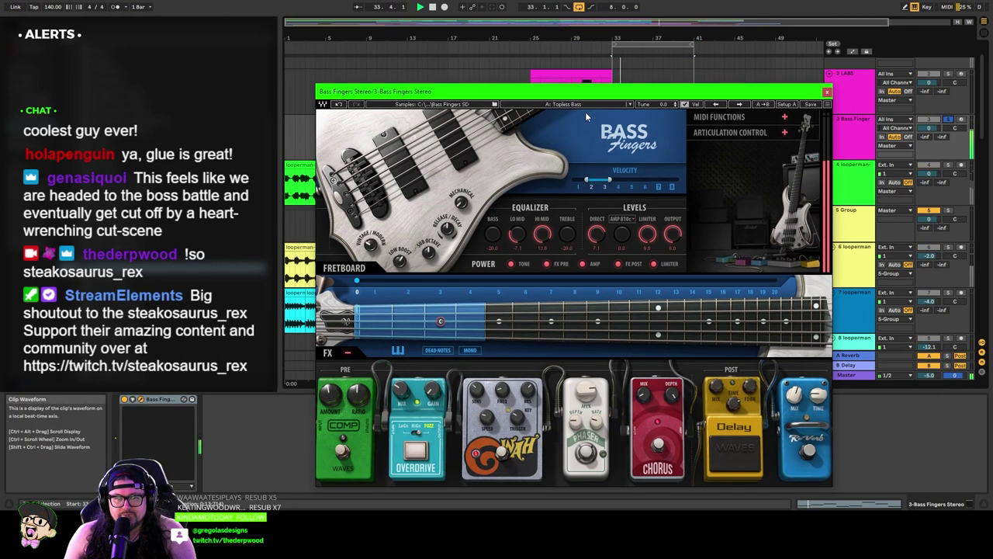
Step: Load the Lubianiker preset Fat n Modern in Bass Fingers, unsolo the track and close the plug-in window
left_click(585, 106)
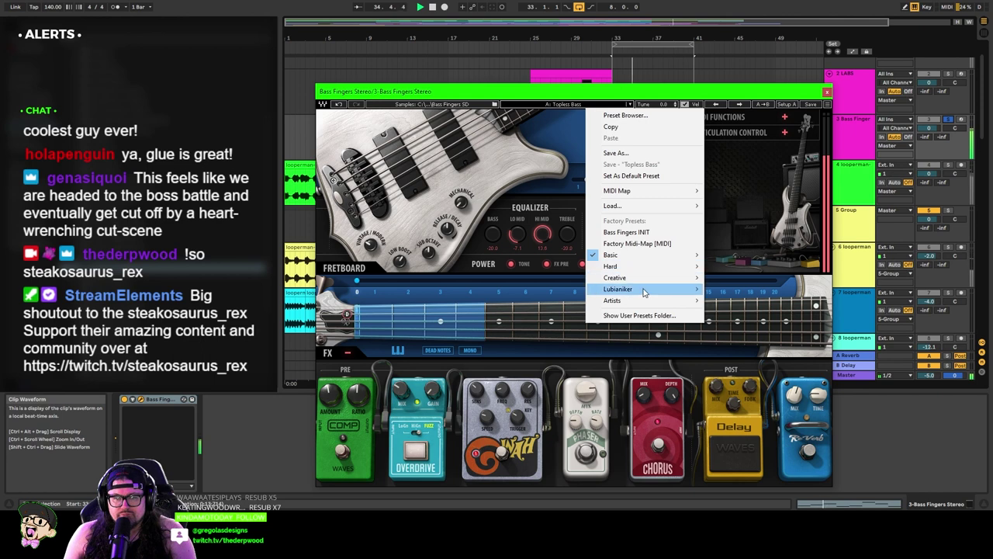
mouse_move(643, 292)
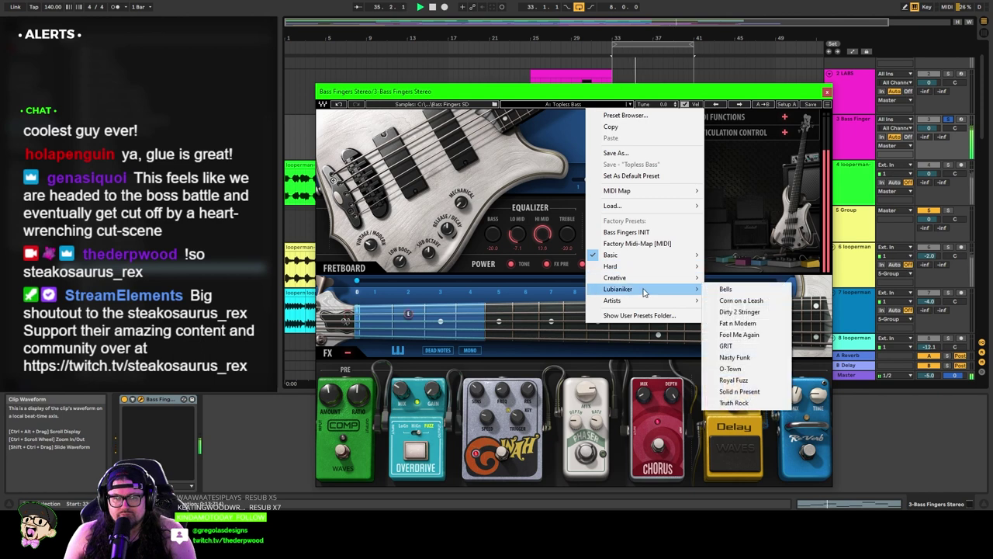
left_click(739, 323)
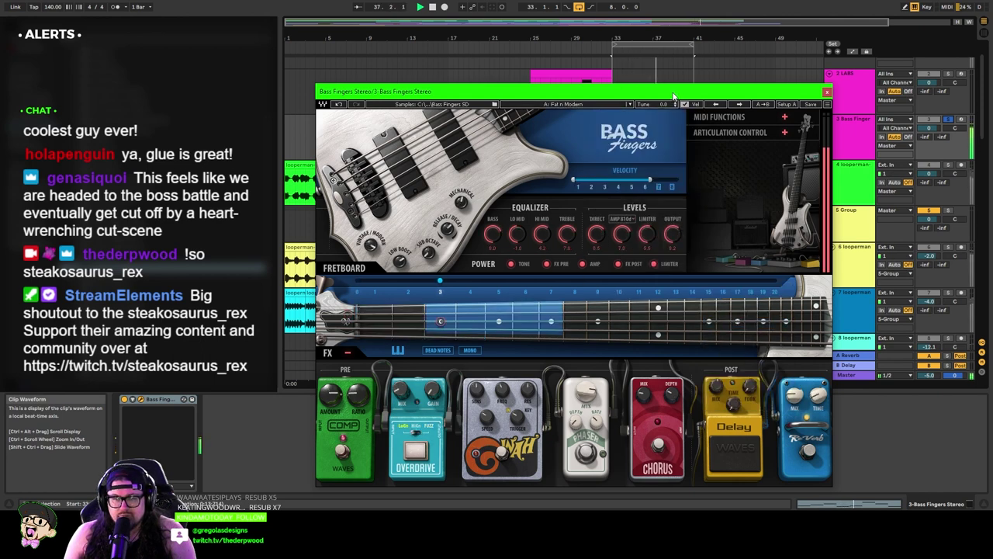
left_click(950, 122)
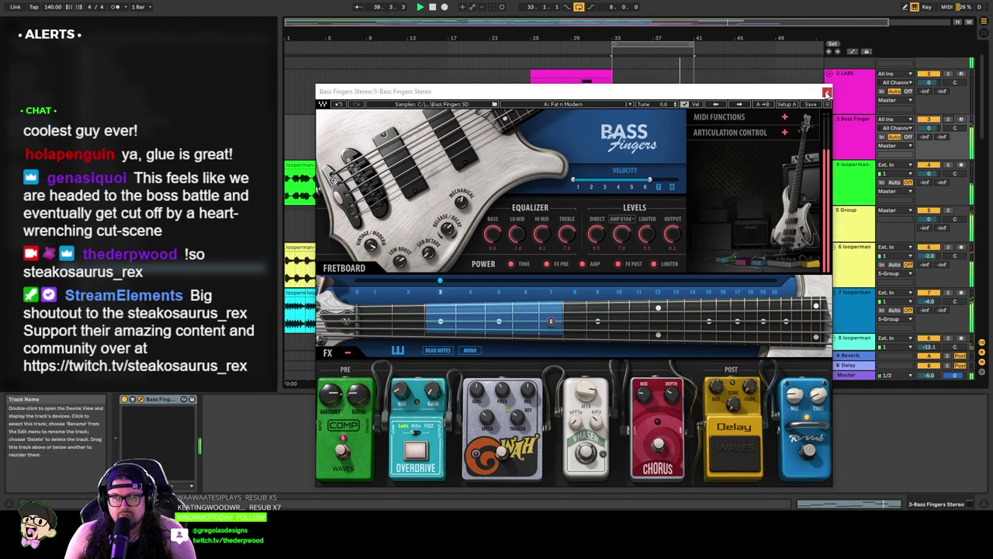
left_click(827, 94)
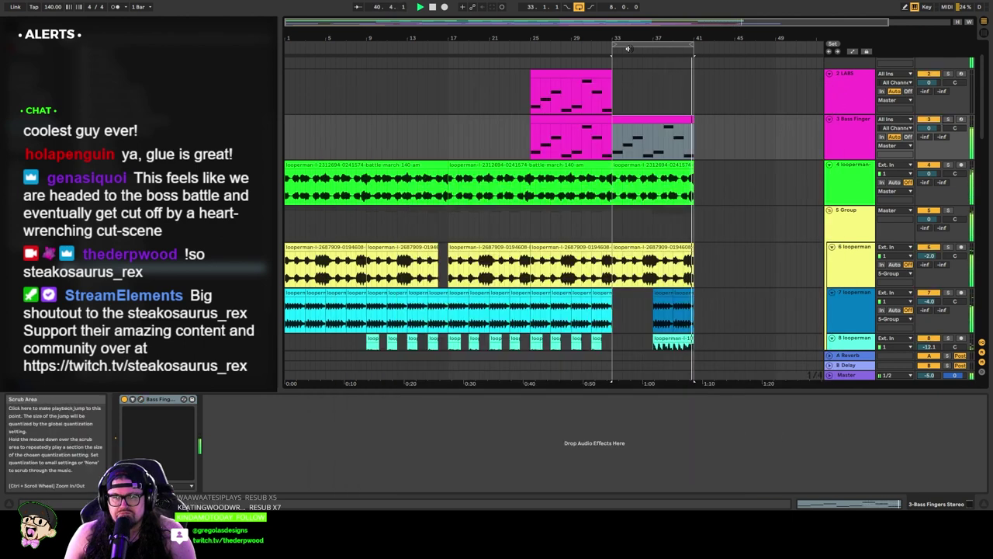
Step: Loop both bass clips across bars 25 to 41 and lower the Bass Fingers track volume to -6.0 during playback
key("space")
key("space")
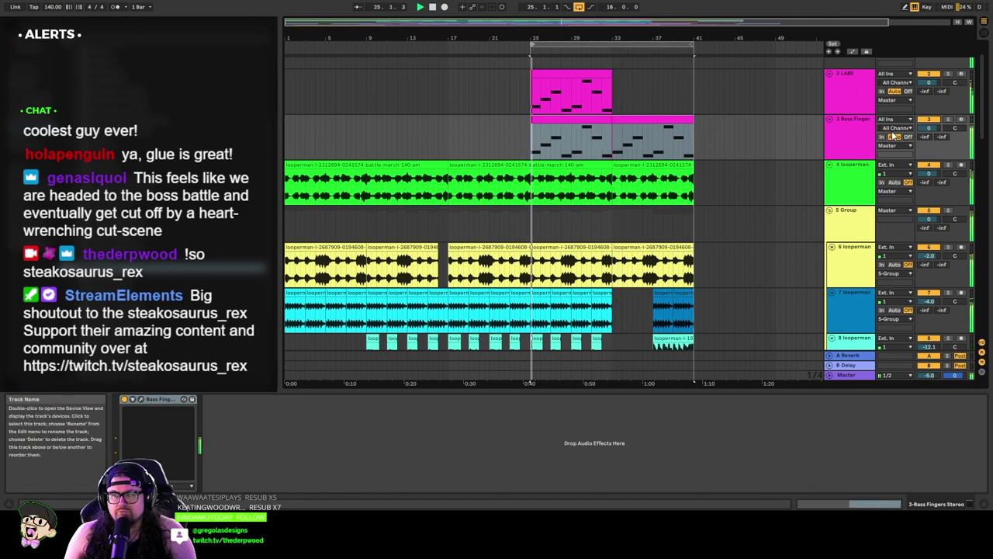
left_click_drag(933, 129, 933, 144)
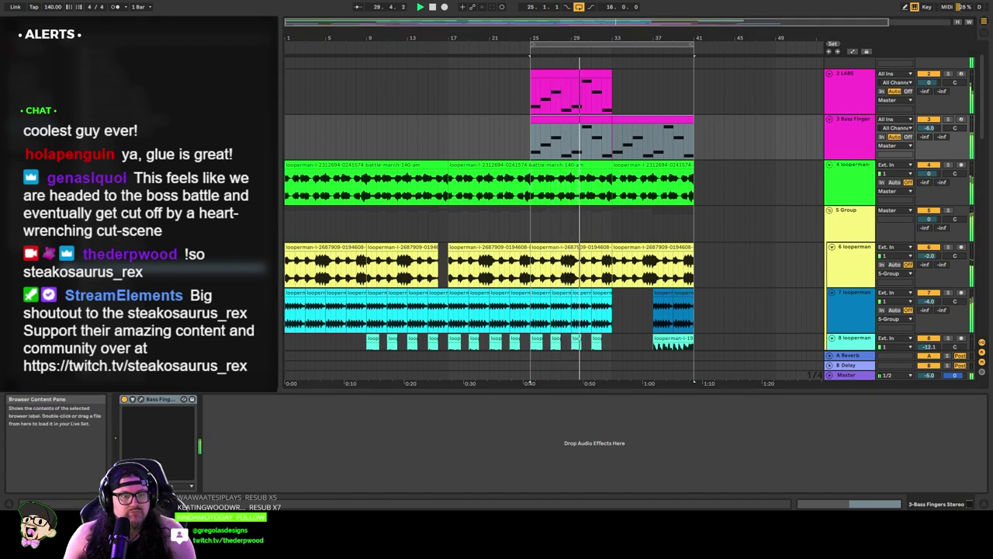
Step: Add EQ Eight to the Bass Fingers track with a high cut at about 492 Hz and a 3.48 dB boost at 114 Hz
left_click_drag(155, 210, 314, 408)
left_click(234, 408)
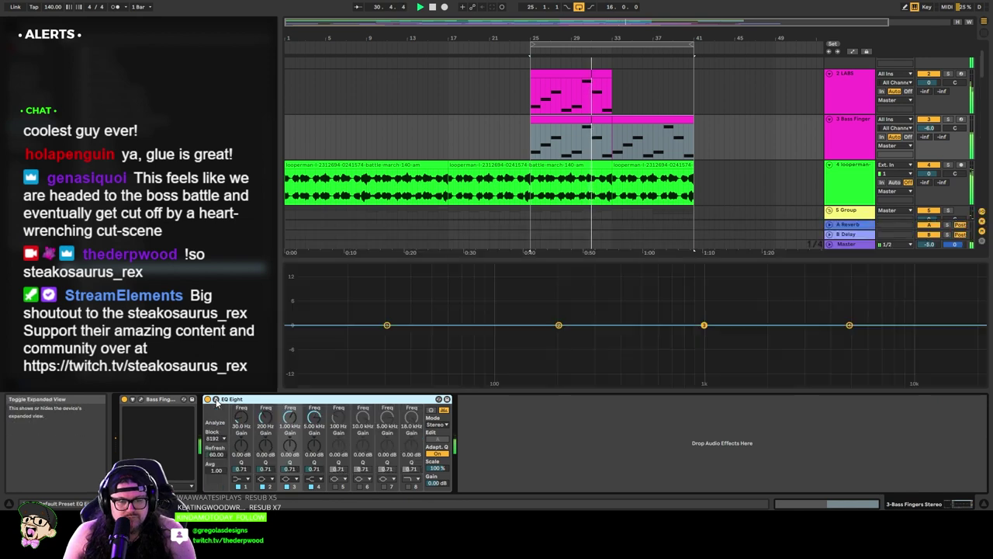
left_click(313, 479)
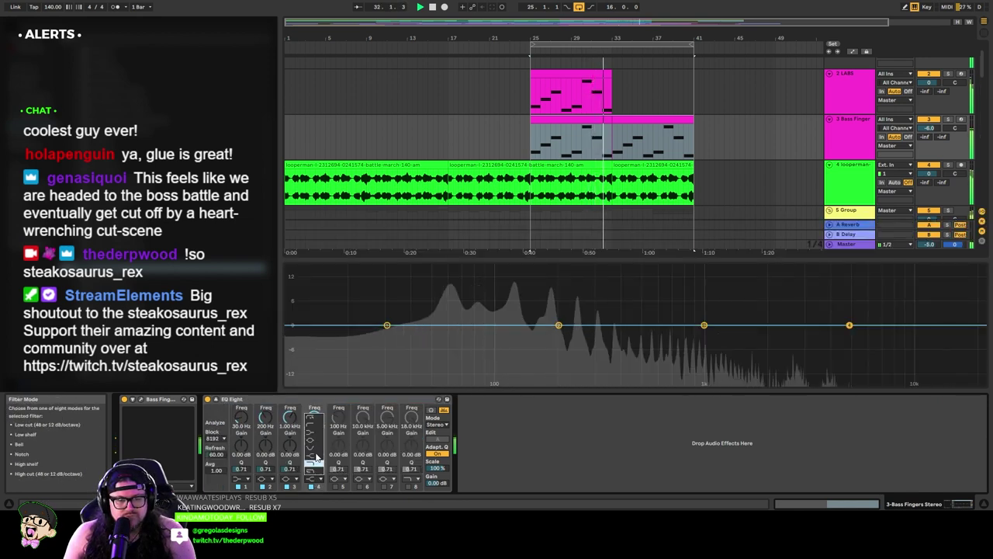
left_click(315, 469)
left_click_drag(849, 339, 640, 339)
left_click_drag(559, 325, 508, 311)
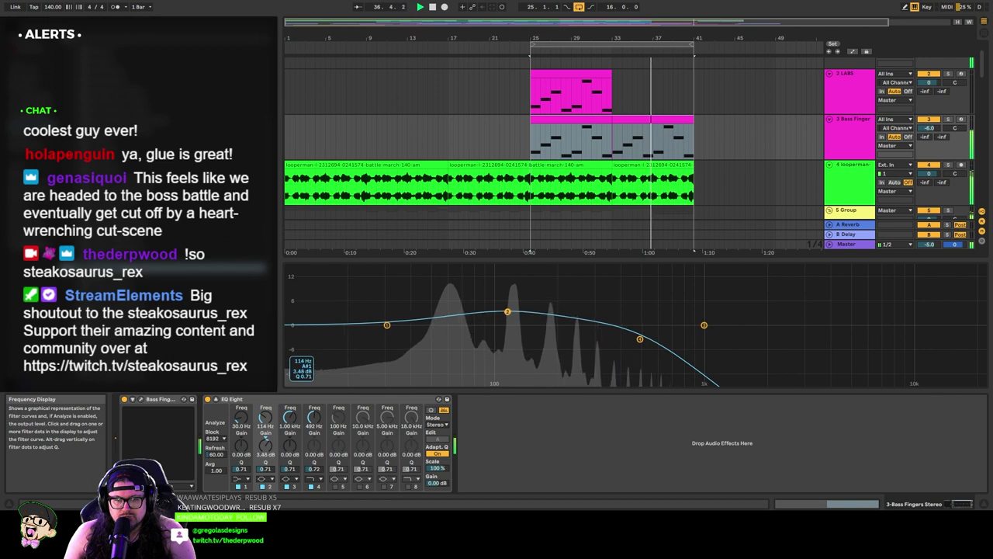
Step: Lower the Bass Fingers track volume to -9.0 while the loop plays
left_click(847, 143)
left_click_drag(929, 130, 930, 143)
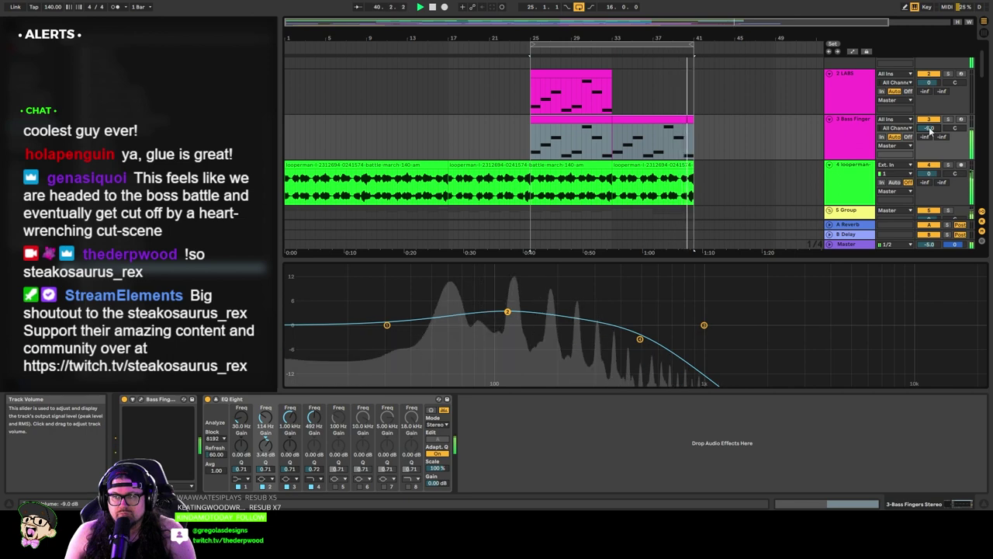
left_click(831, 133)
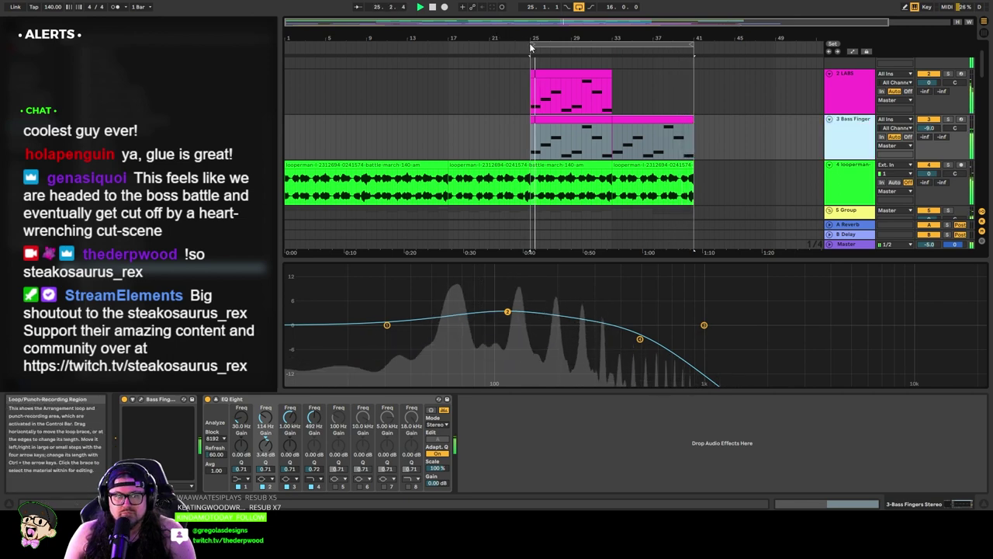
Step: Widen band 2 of the Master track's F6-RTA equalizer to a Q of 0.5 and move its frequency to 95 Hz
left_click(846, 243)
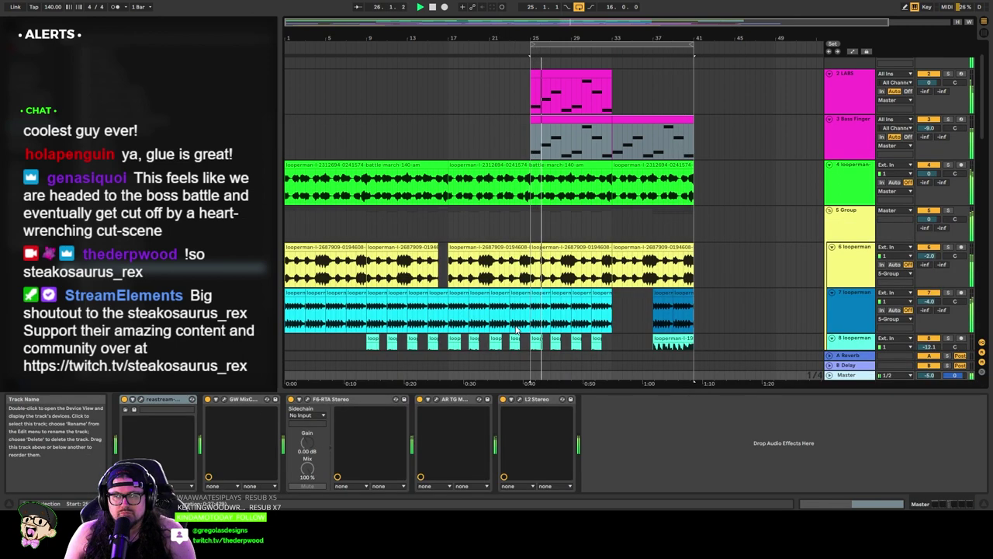
left_click(307, 399)
left_click_drag(476, 174, 477, 176)
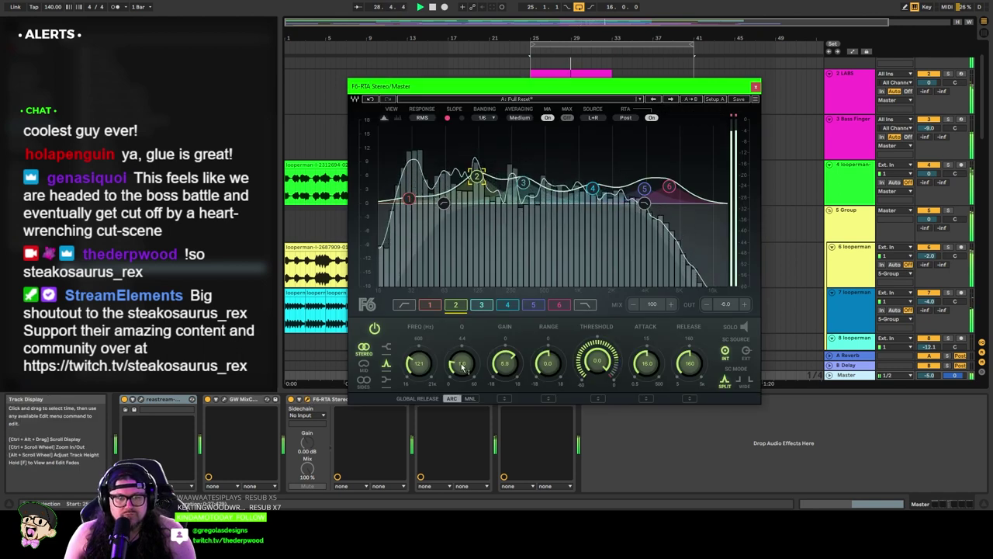
left_click_drag(463, 367, 463, 380)
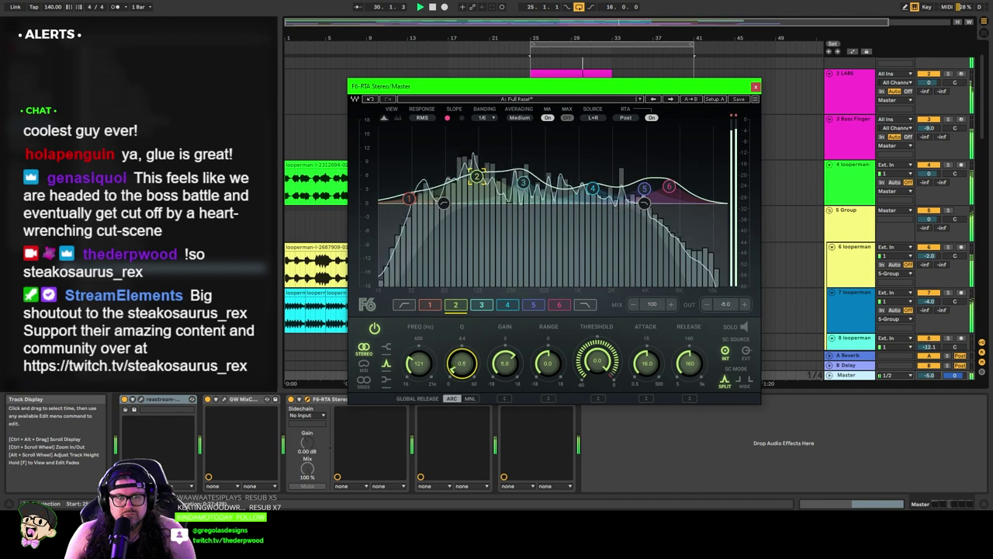
left_click_drag(477, 177, 465, 177)
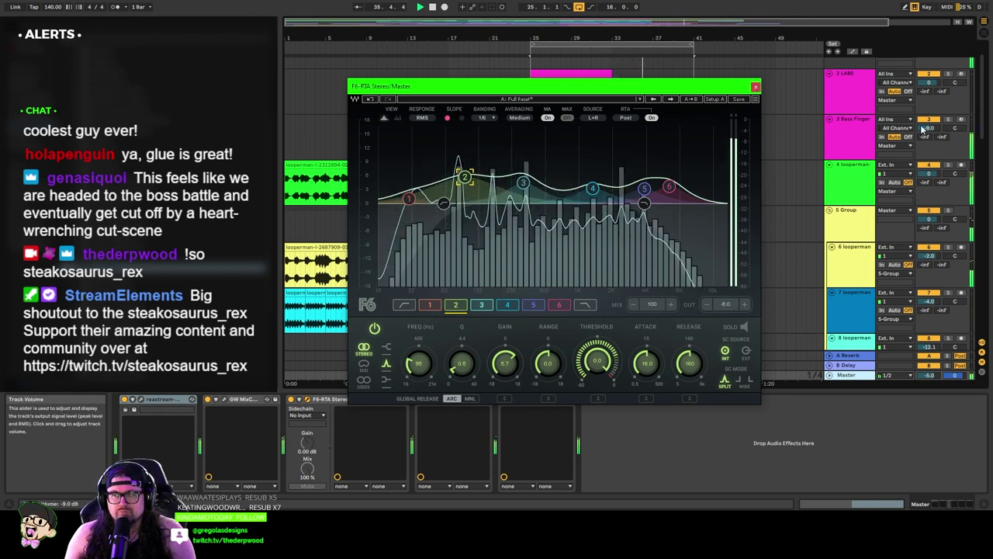
Step: Lower the Bass Fingers track volume to -14.1 during playback and close the F6-RTA window
left_click_drag(923, 129, 923, 155)
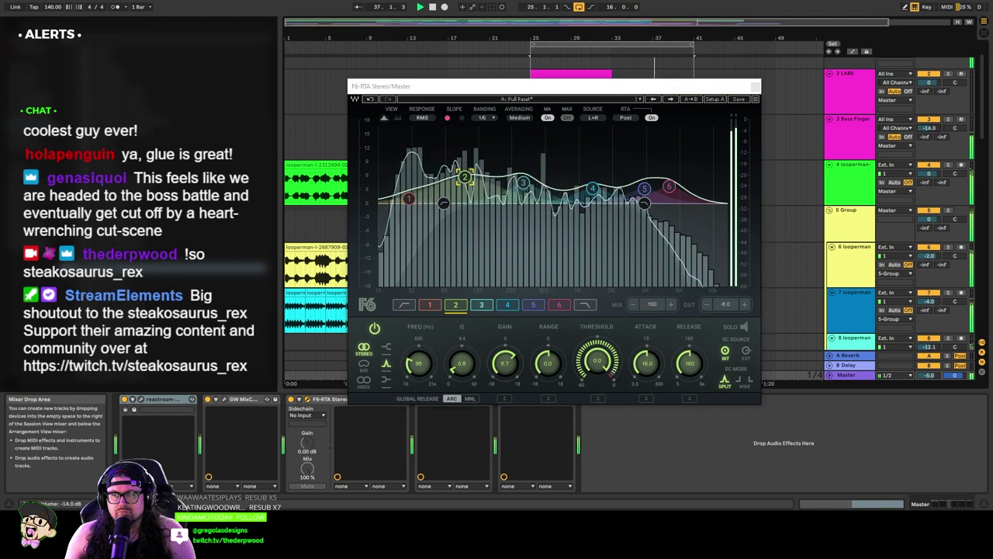
left_click(756, 86)
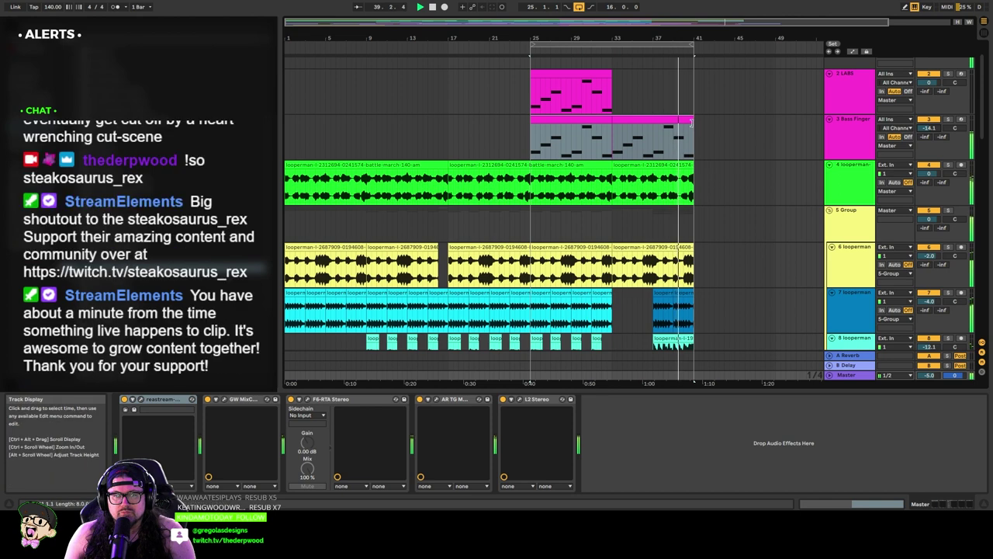
Step: Shorten the second Bass Fingers clip to end at bar 37 and replay the section from bar 25
left_click_drag(692, 123, 653, 122)
key("space")
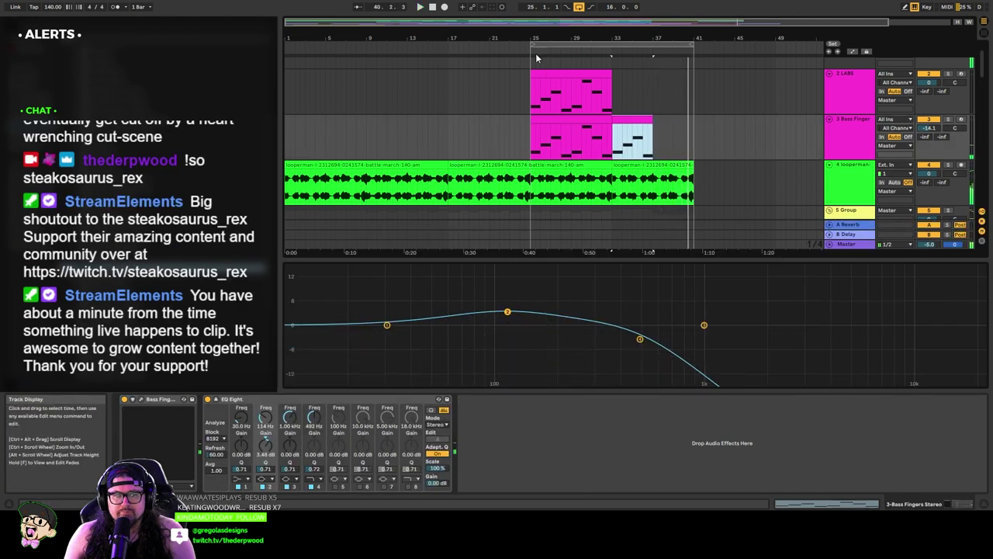
left_click(536, 57)
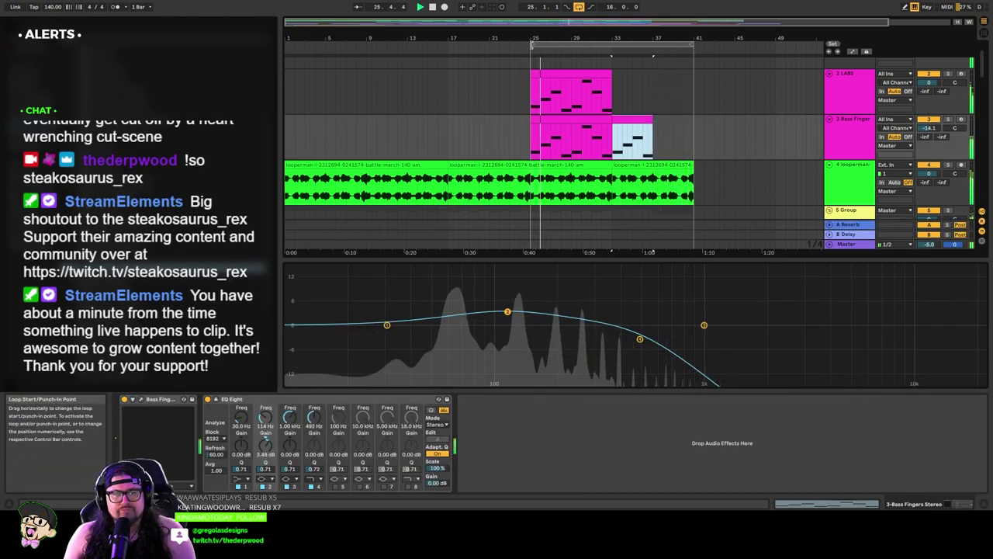
Step: Extend the loop to bars 1 to 41 and look over the clips on all tracks during playback
left_click(426, 142)
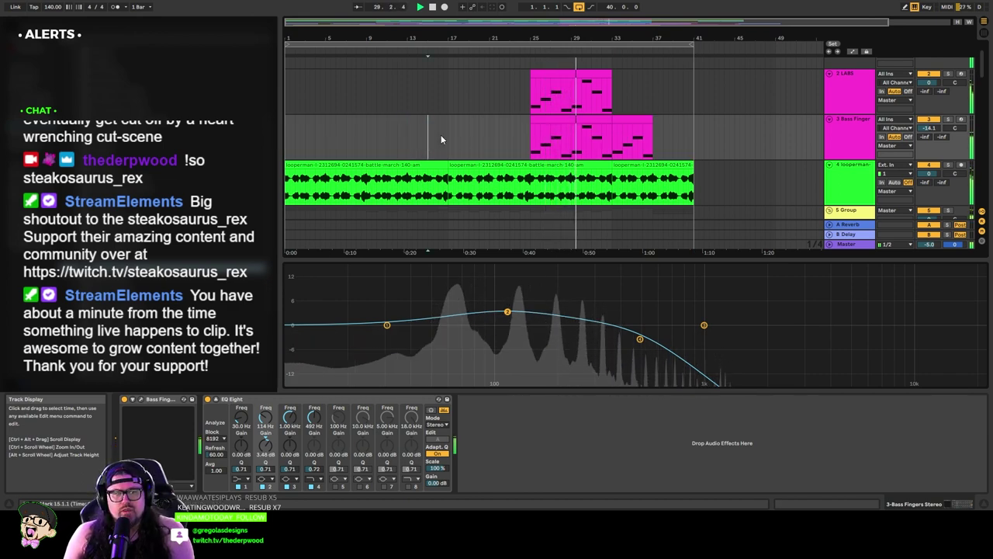
scroll(458, 136, "down", 5)
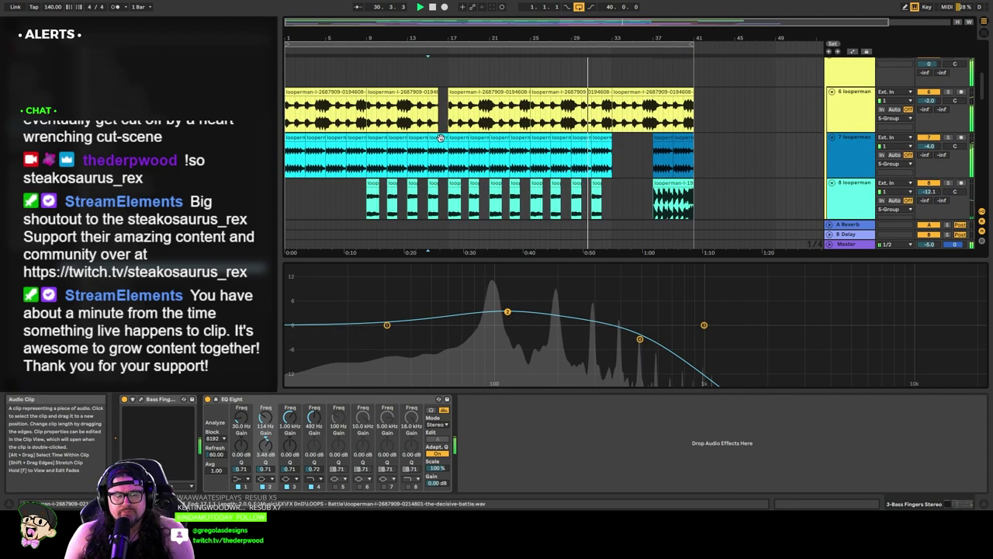
scroll(446, 163, "down", 4)
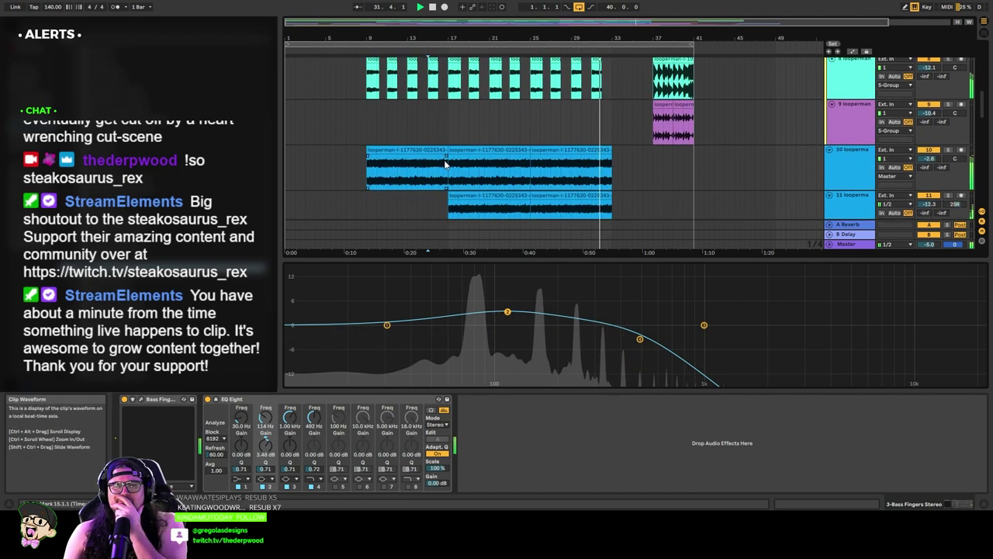
scroll(445, 160, "down", 3)
scroll(450, 155, "down", 4)
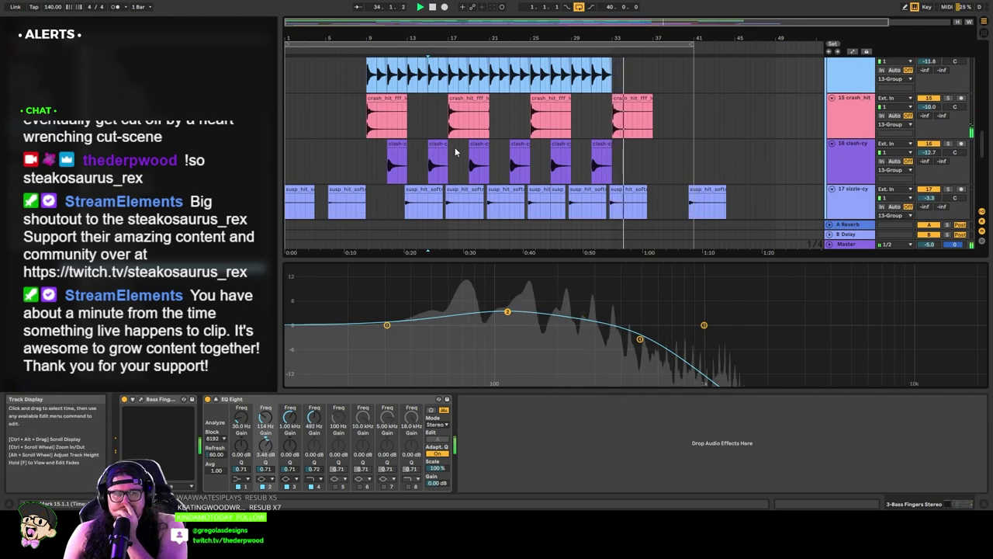
scroll(466, 155, "up", 10)
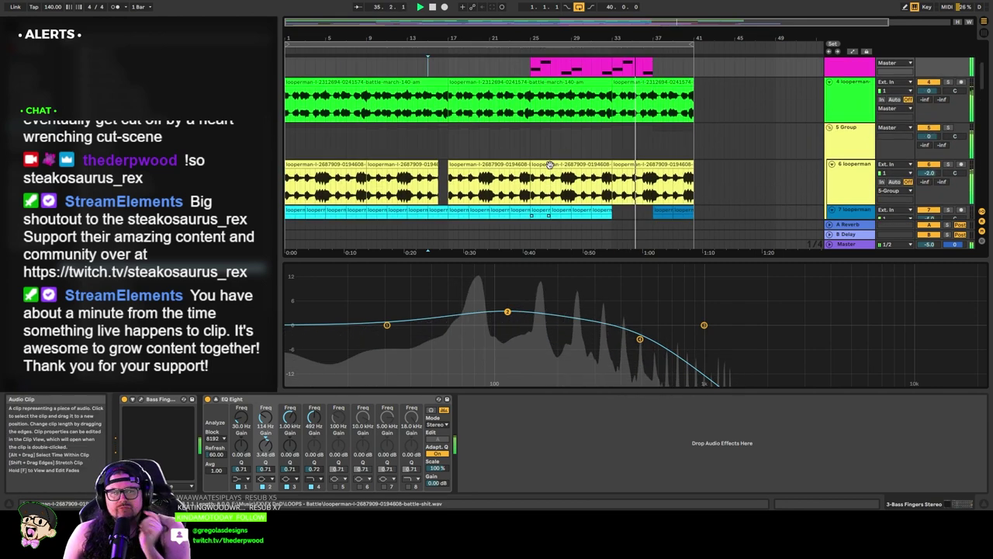
scroll(549, 164, "up", 3)
Step: Delete the second Bass Fingers clip, from bar 33 to 37, and stop playback
left_click(631, 111)
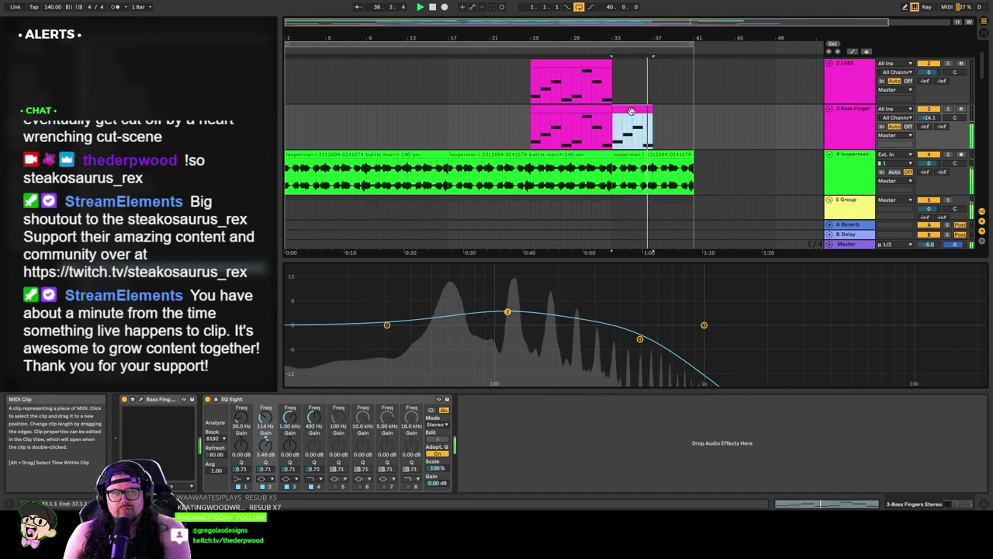
key("Delete")
key("space")
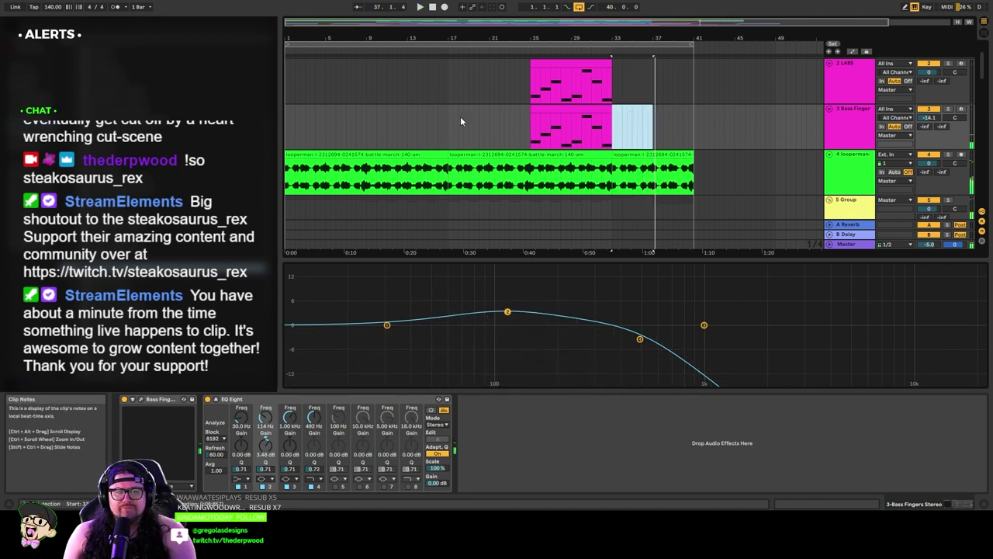
left_click(479, 122)
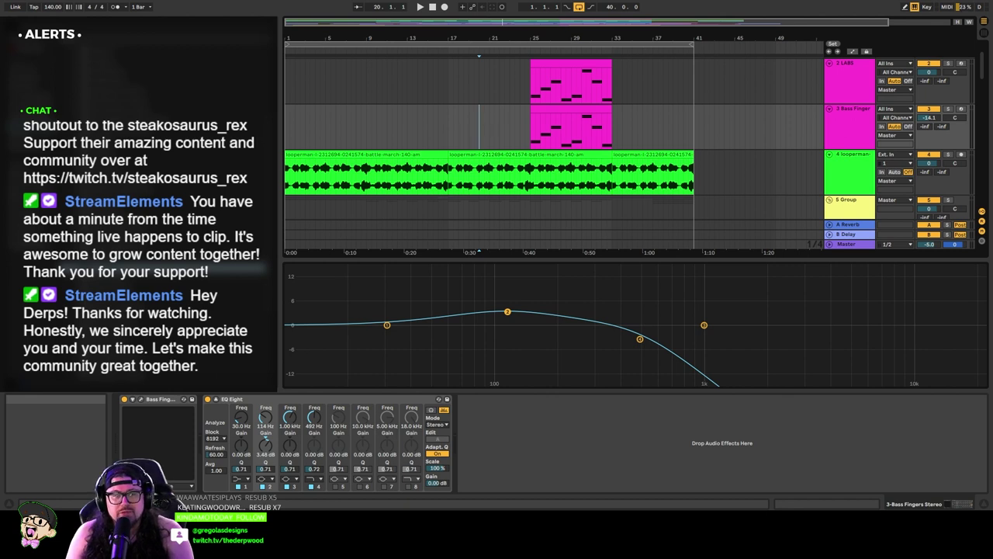
right_click(453, 111)
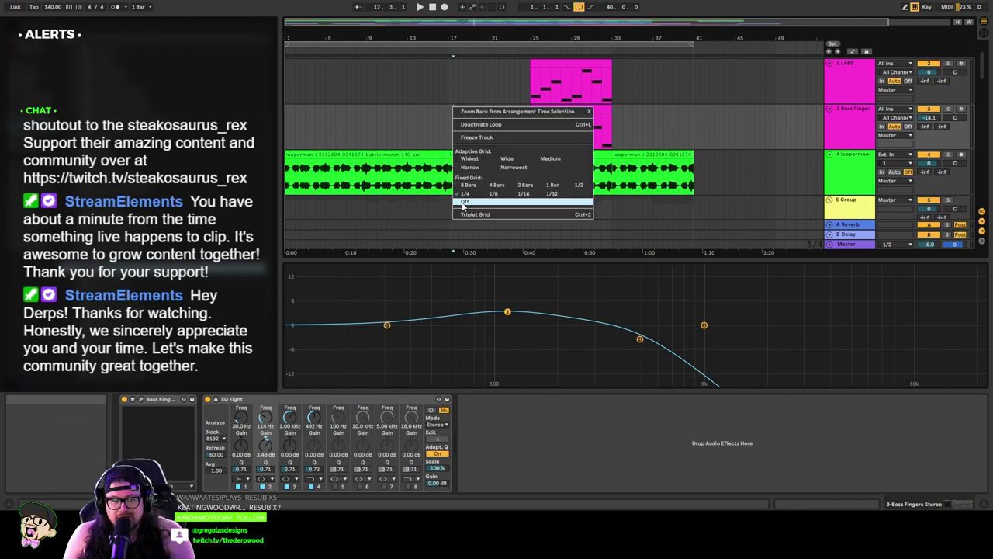
left_click(398, 101)
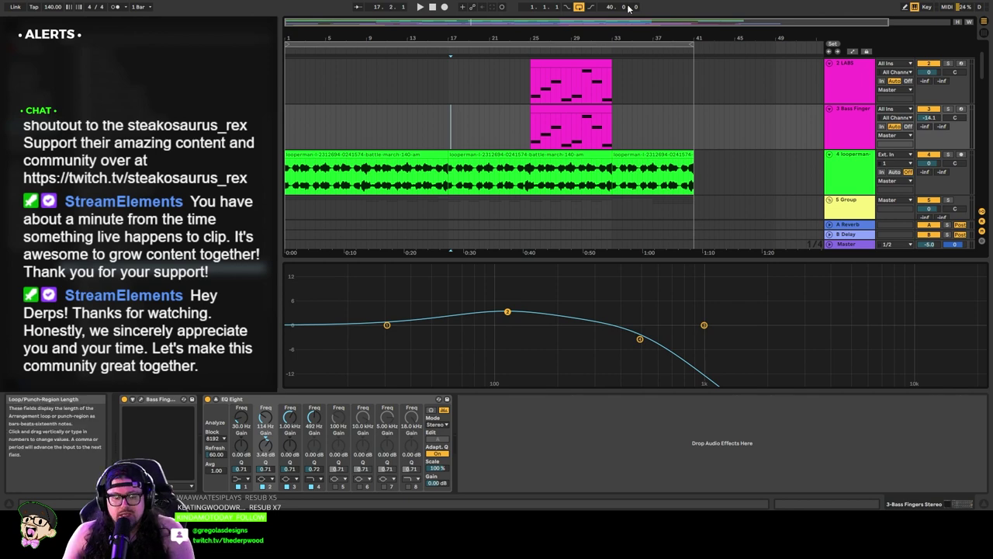
Step: Export the Master output as an MP3 (CBR 320) with PCM encoding turned off, and save the file
key("ctrl+shift+r")
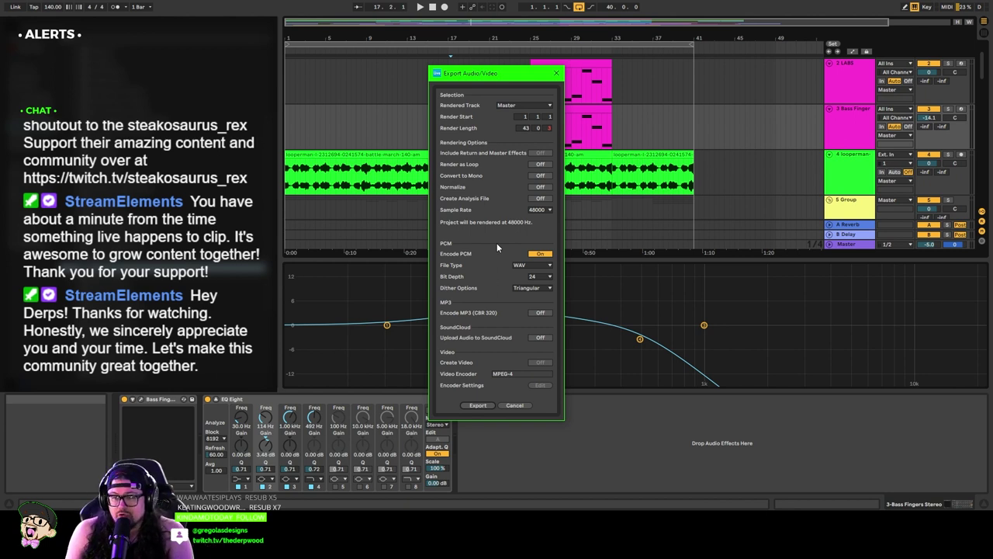
left_click(540, 312)
left_click(540, 253)
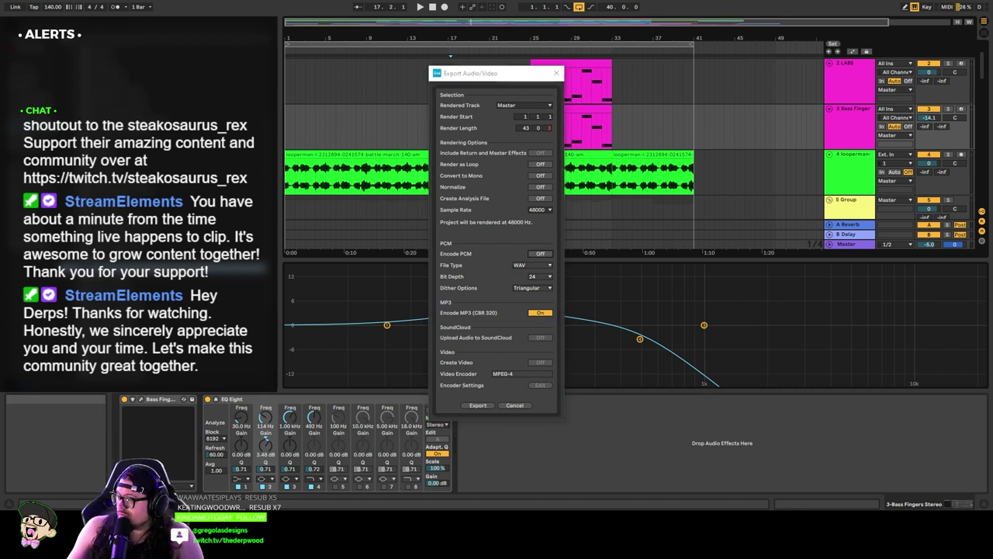
left_click(478, 406)
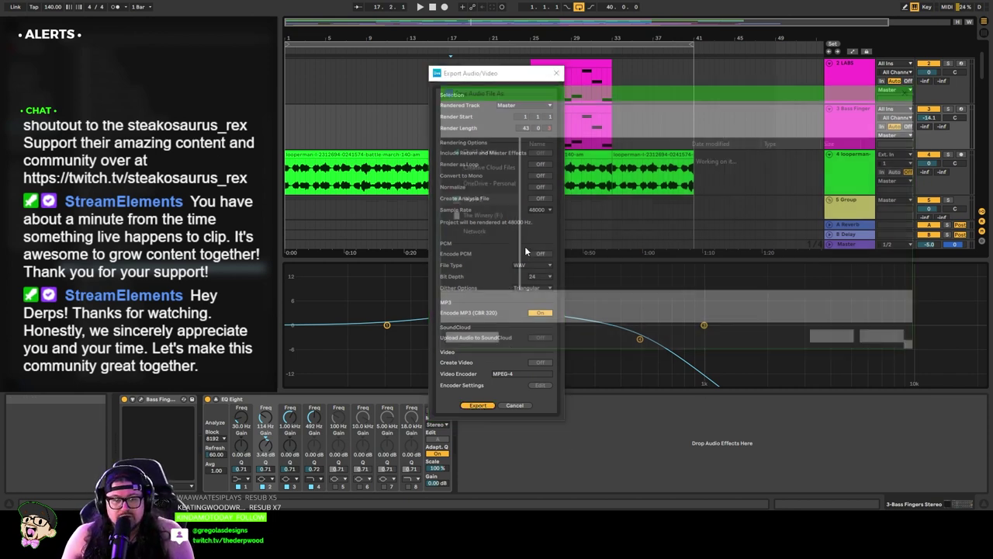
left_click(839, 339)
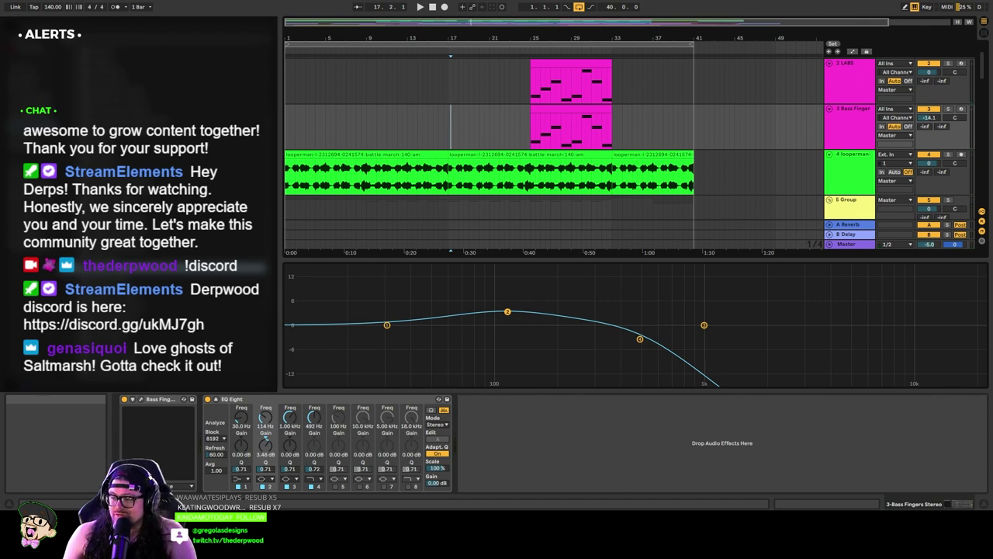
key("alt+Tab")
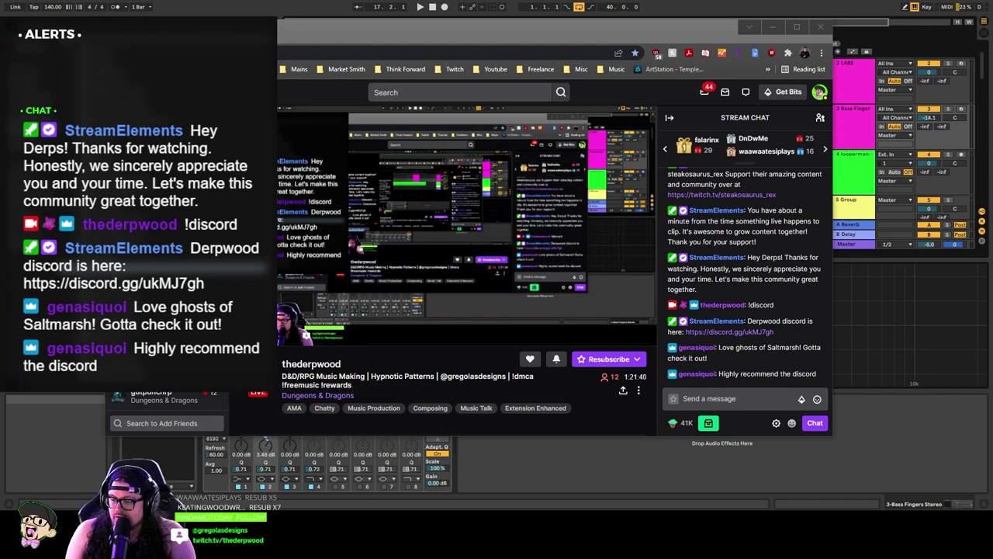
left_click(772, 27)
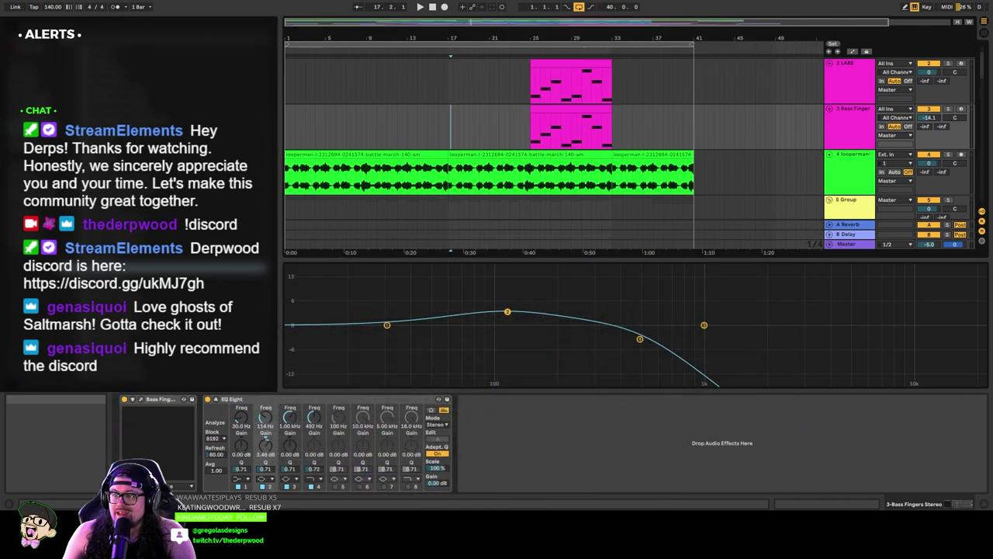